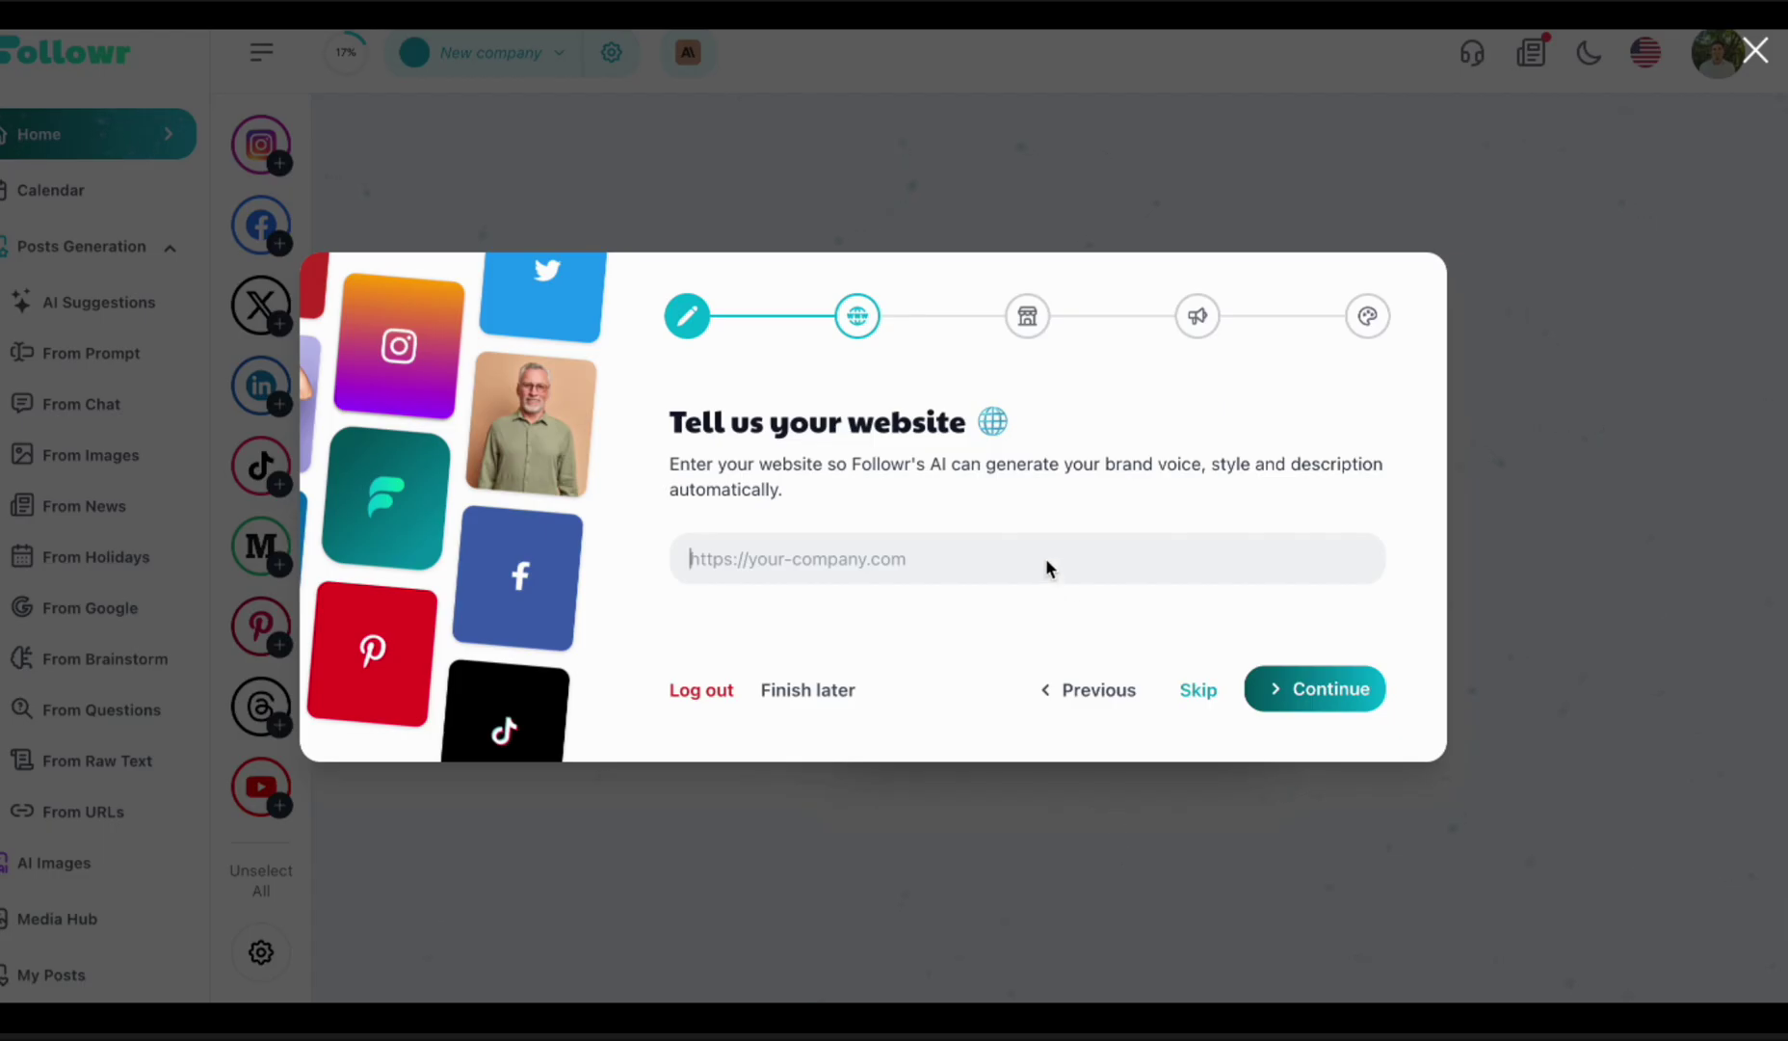
left_click(1045, 568)
left_click(922, 613)
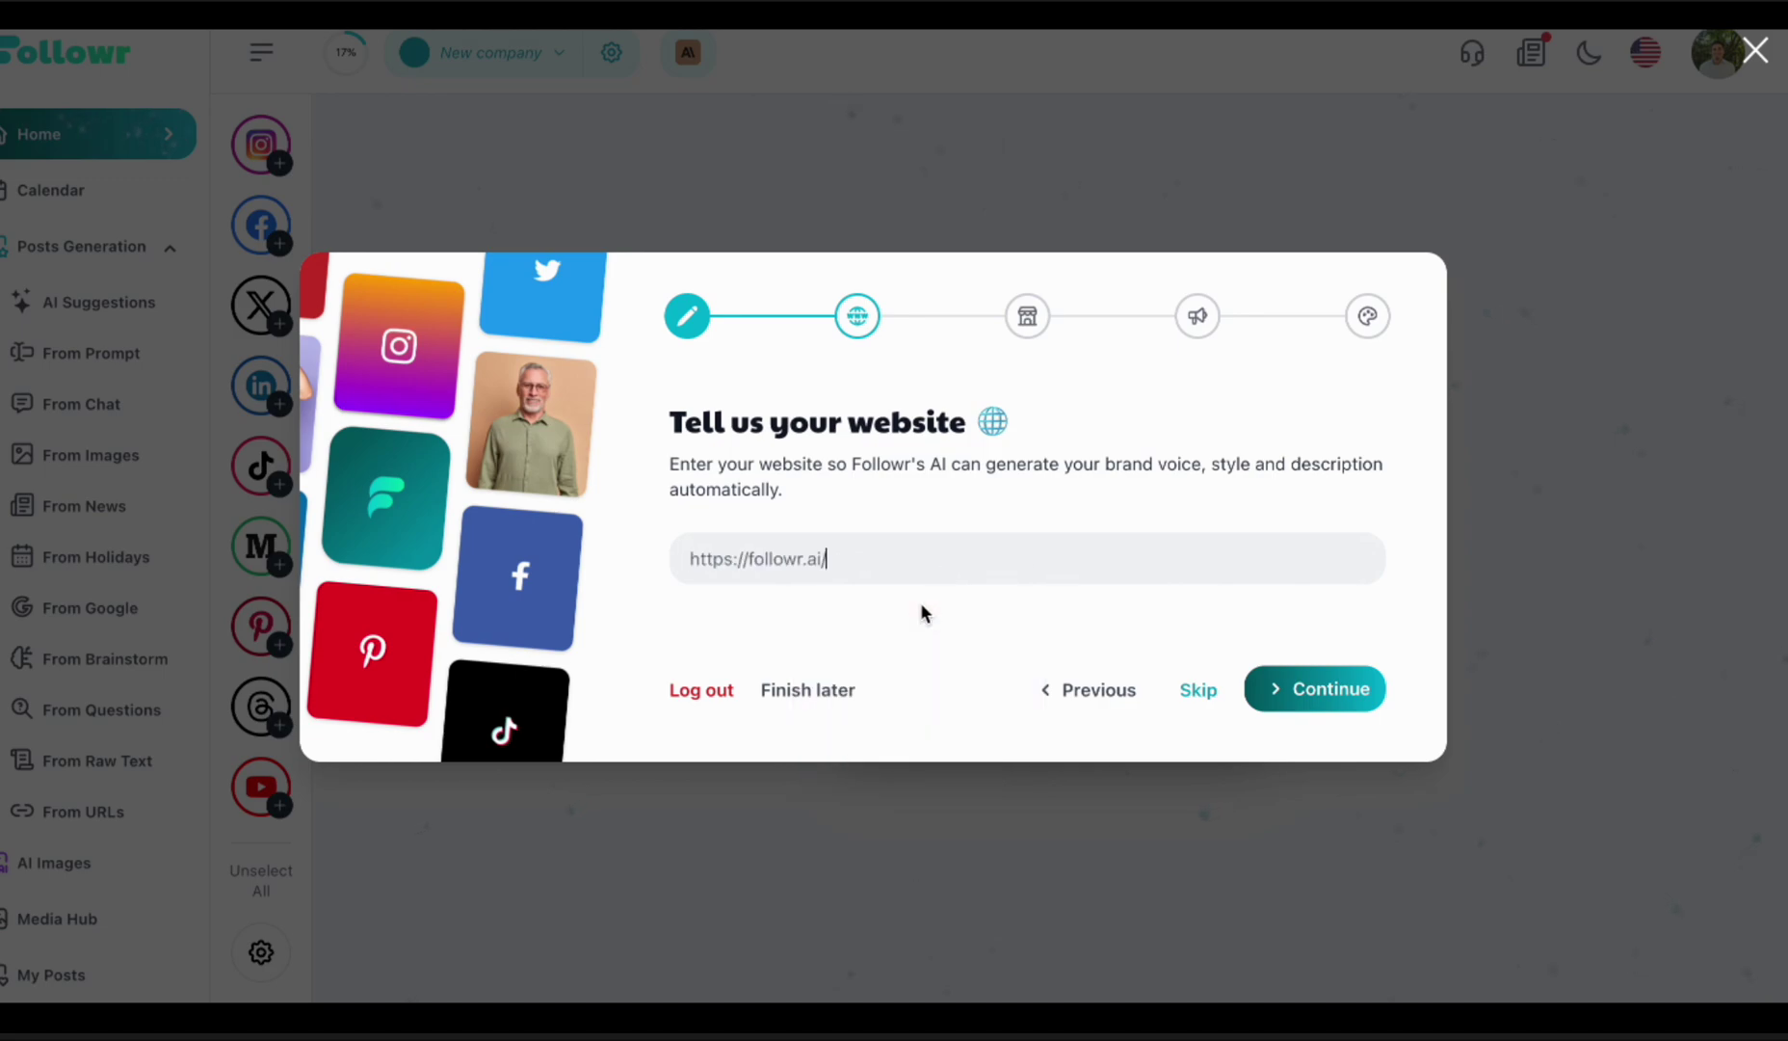
left_click(1283, 690)
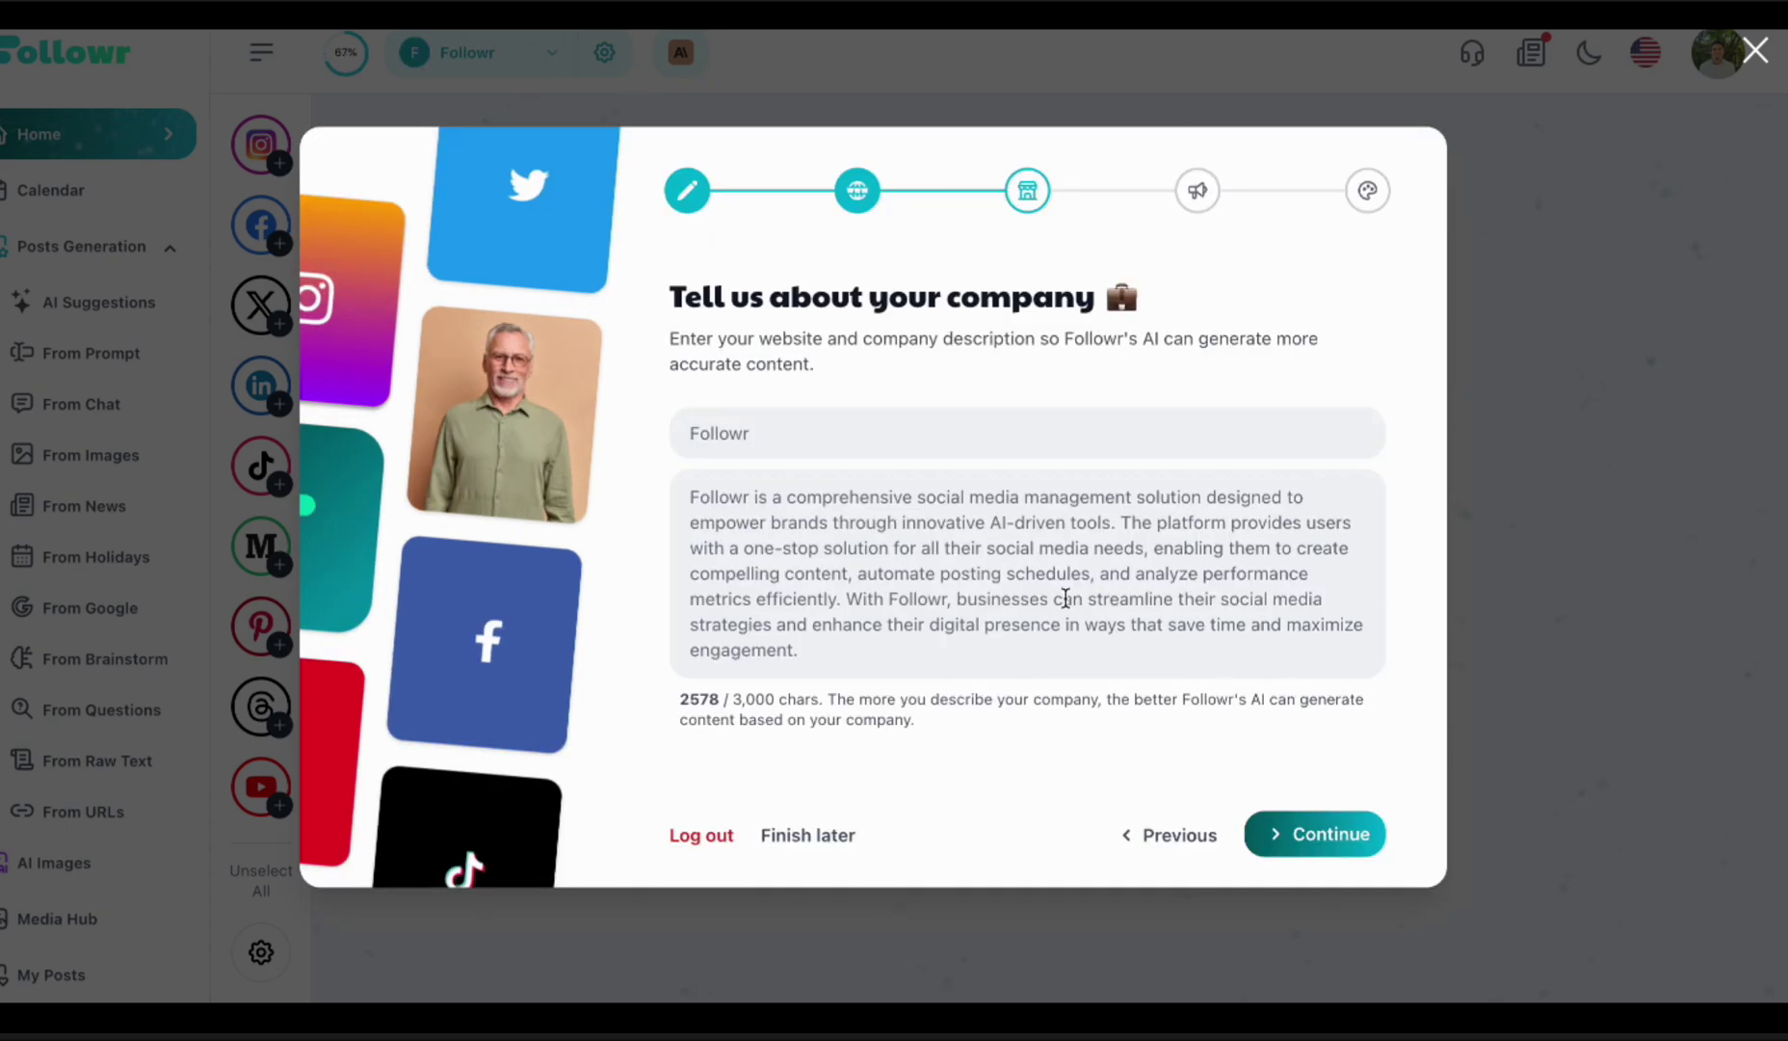
- Read through the generated company description, then accept it and the suggested brand voice settings
scroll(1065, 599, "down", 10)
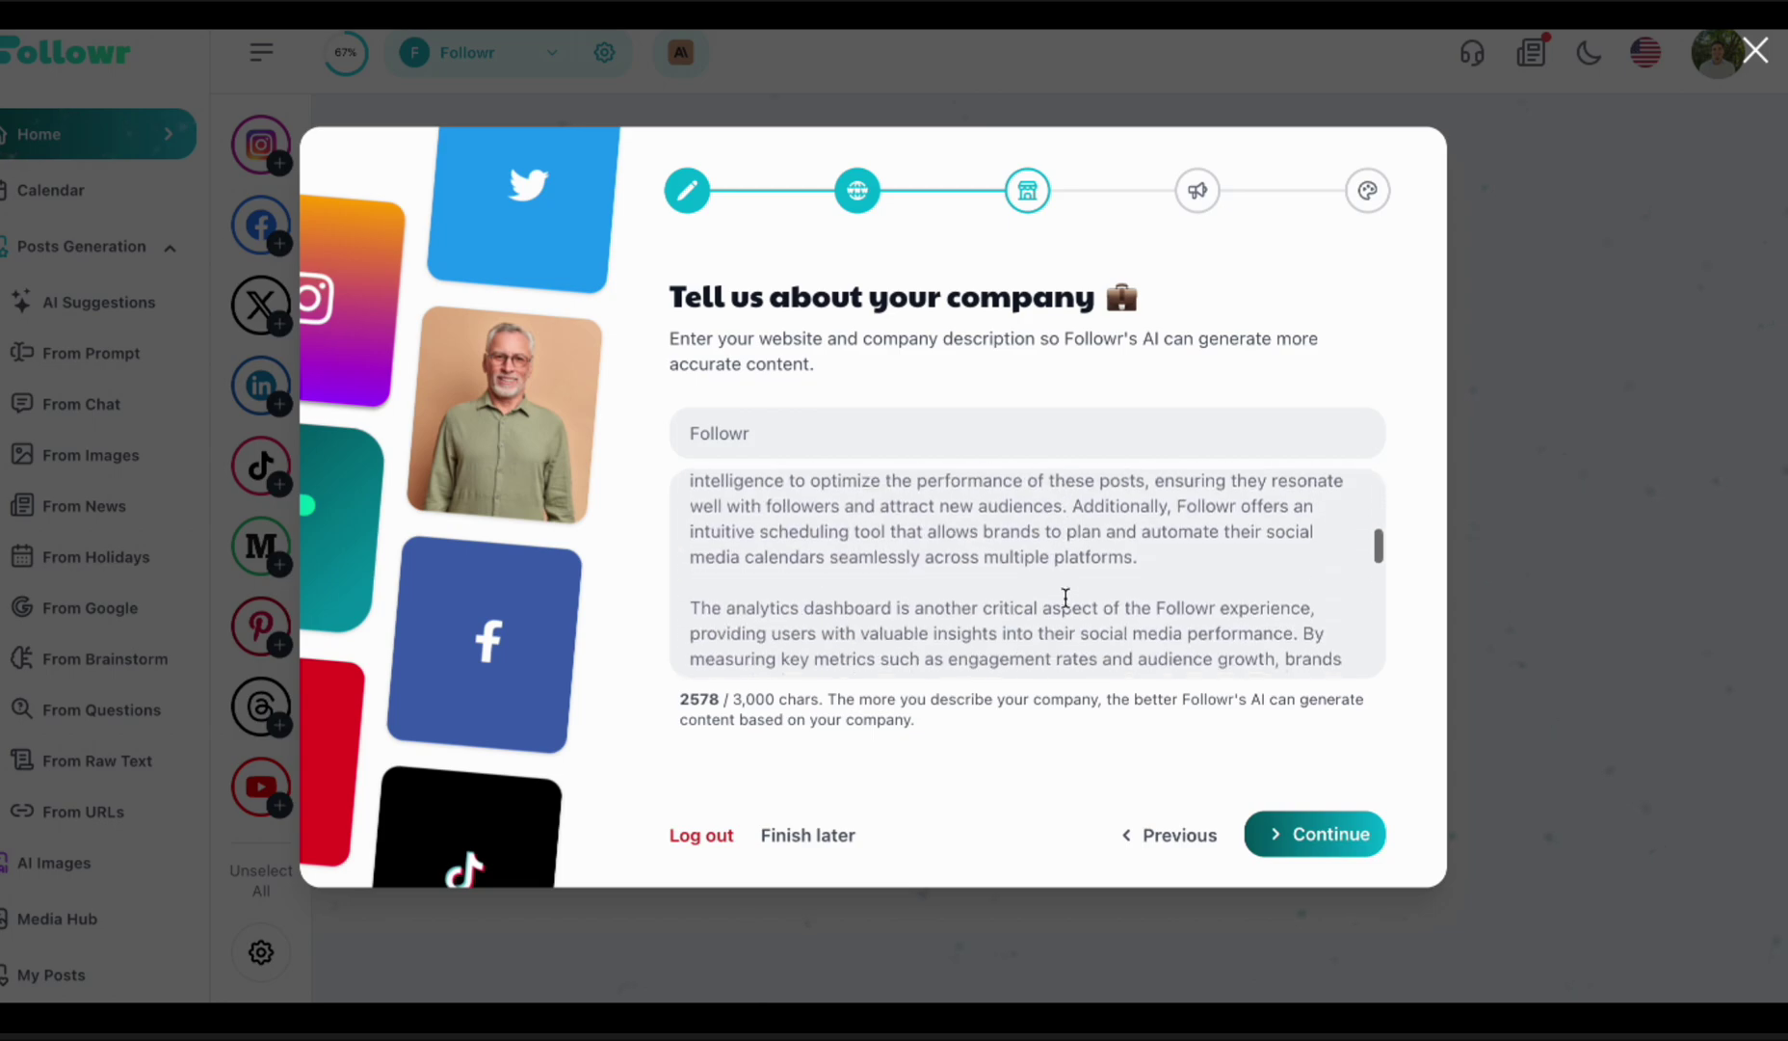
scroll(1064, 598, "down", 5)
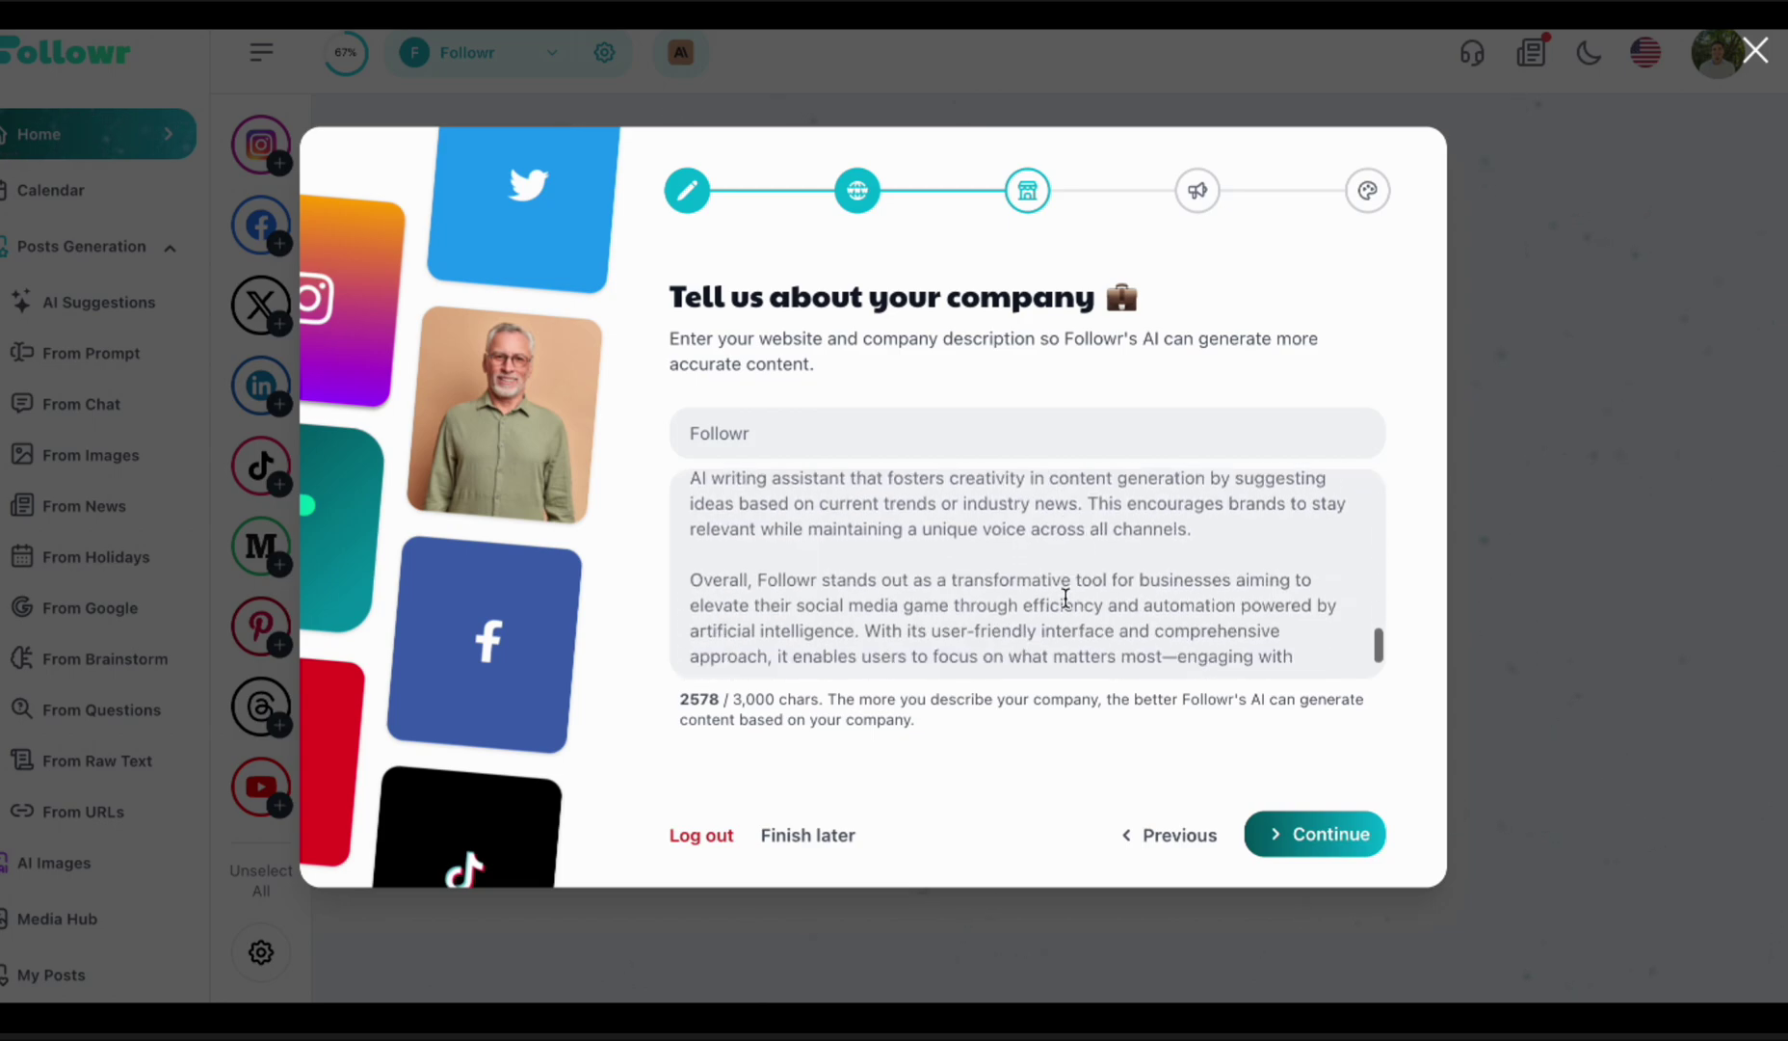
left_click(1313, 836)
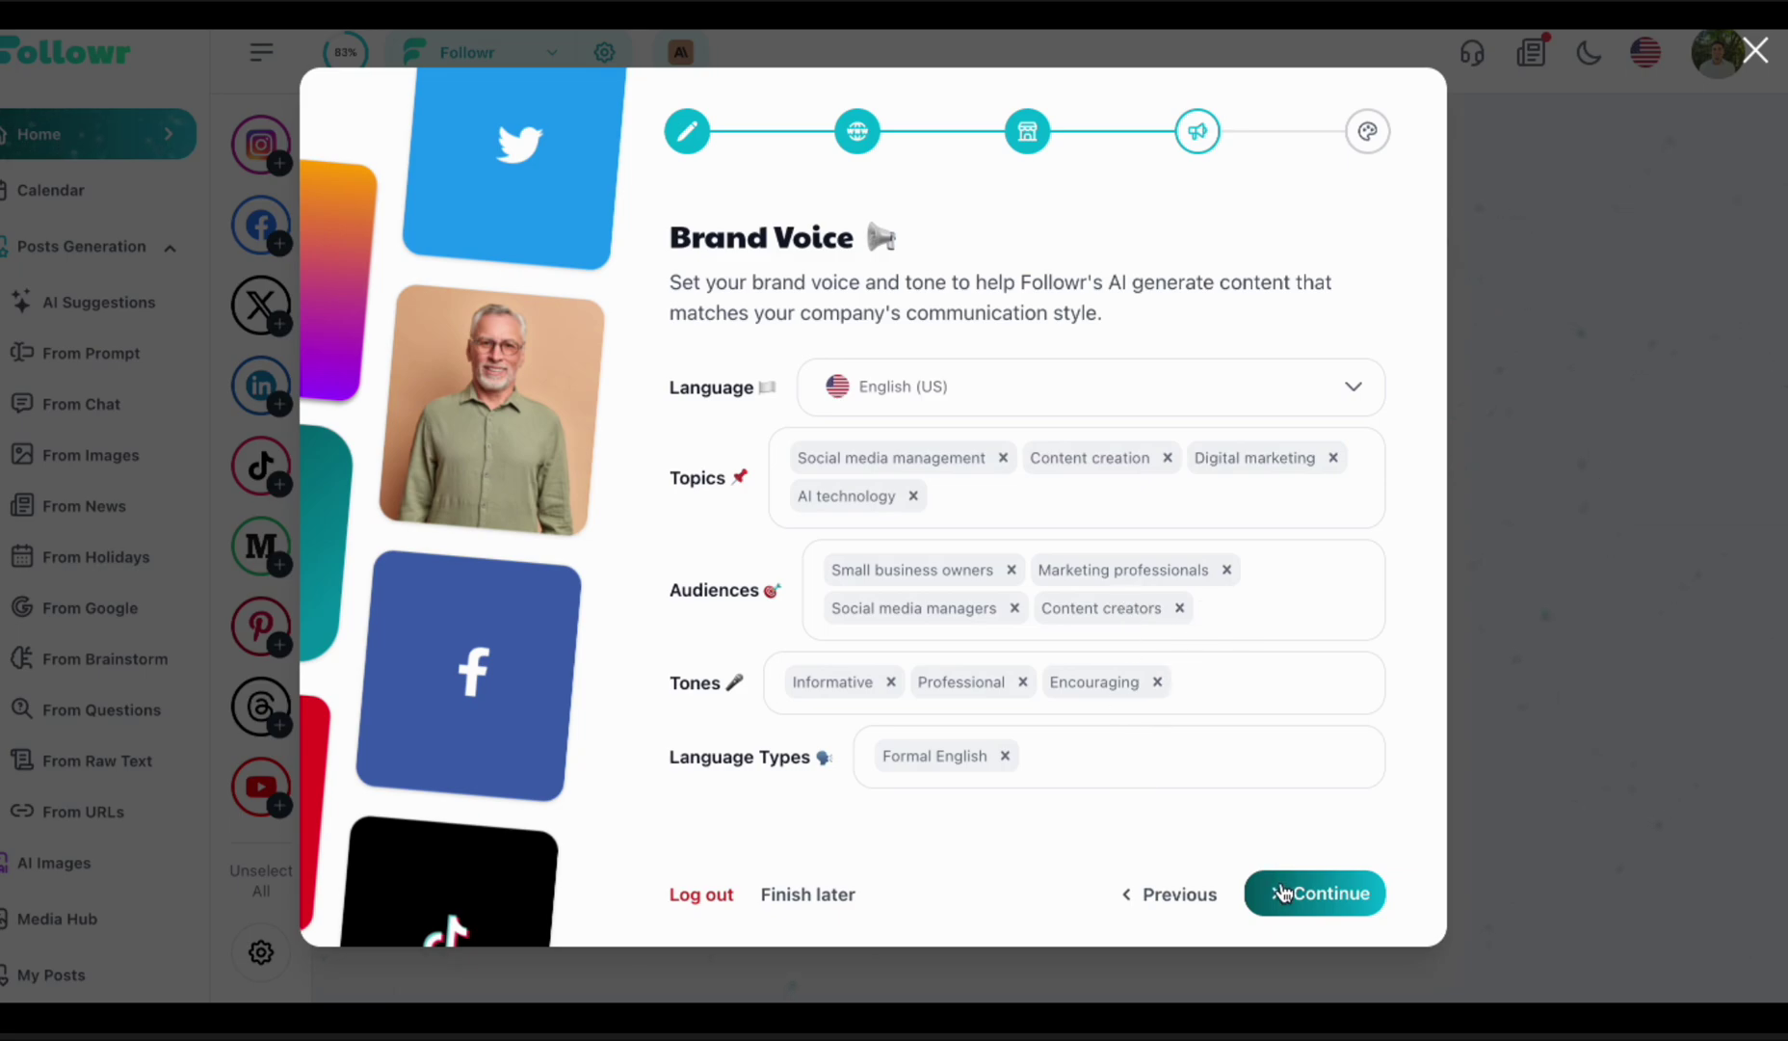
left_click(1281, 890)
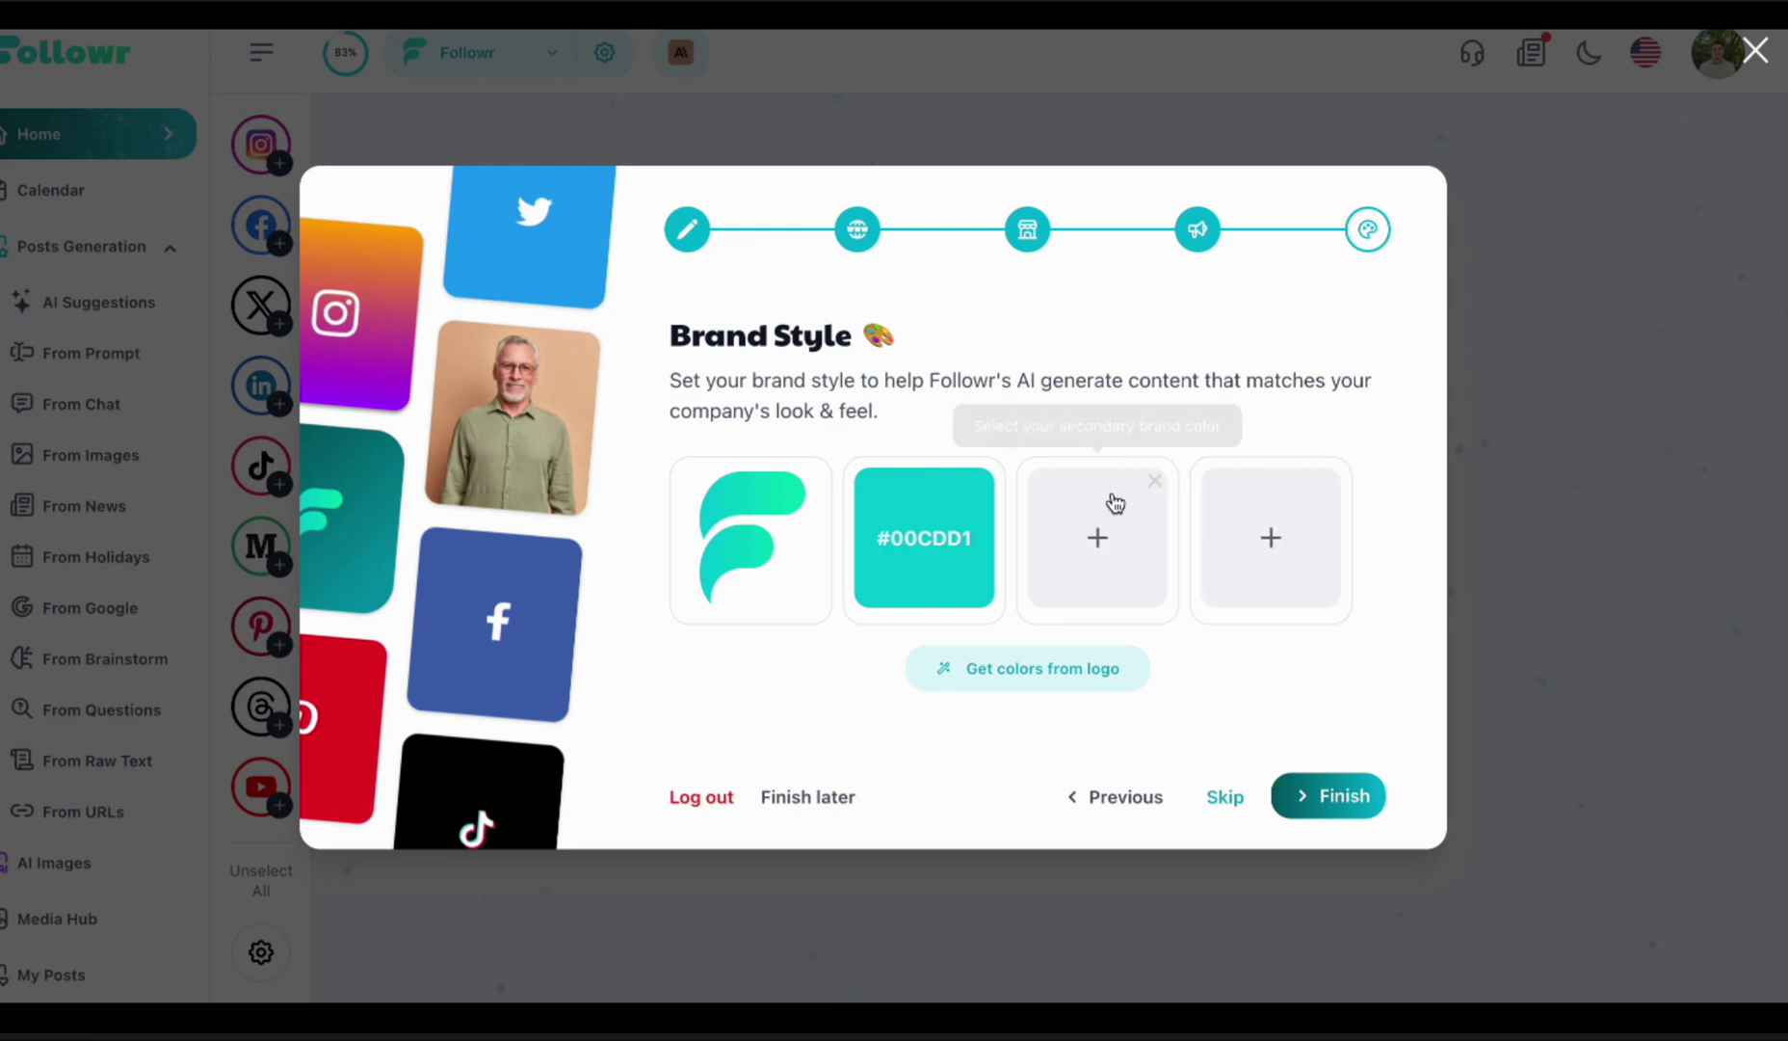
- Set the secondary brand color to #50e3c2 and the accent color to #20dbb0, and finish the brand style setup
left_click(1097, 546)
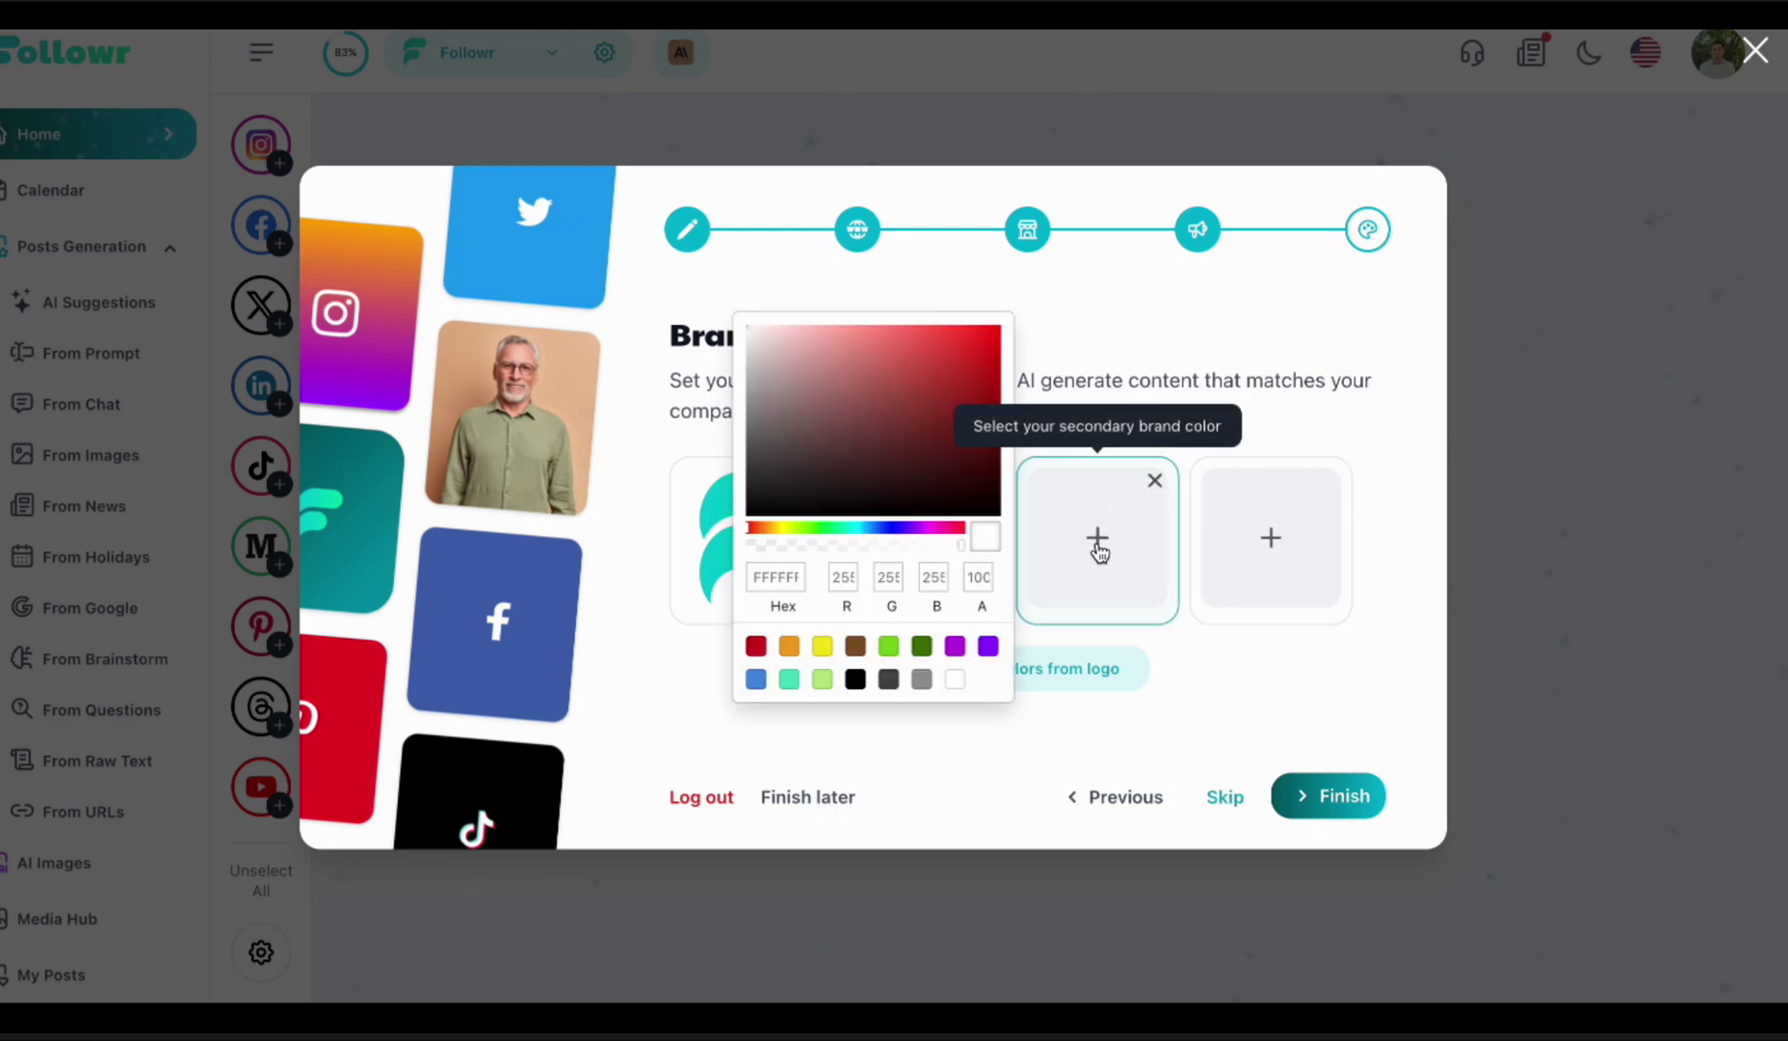
left_click(790, 679)
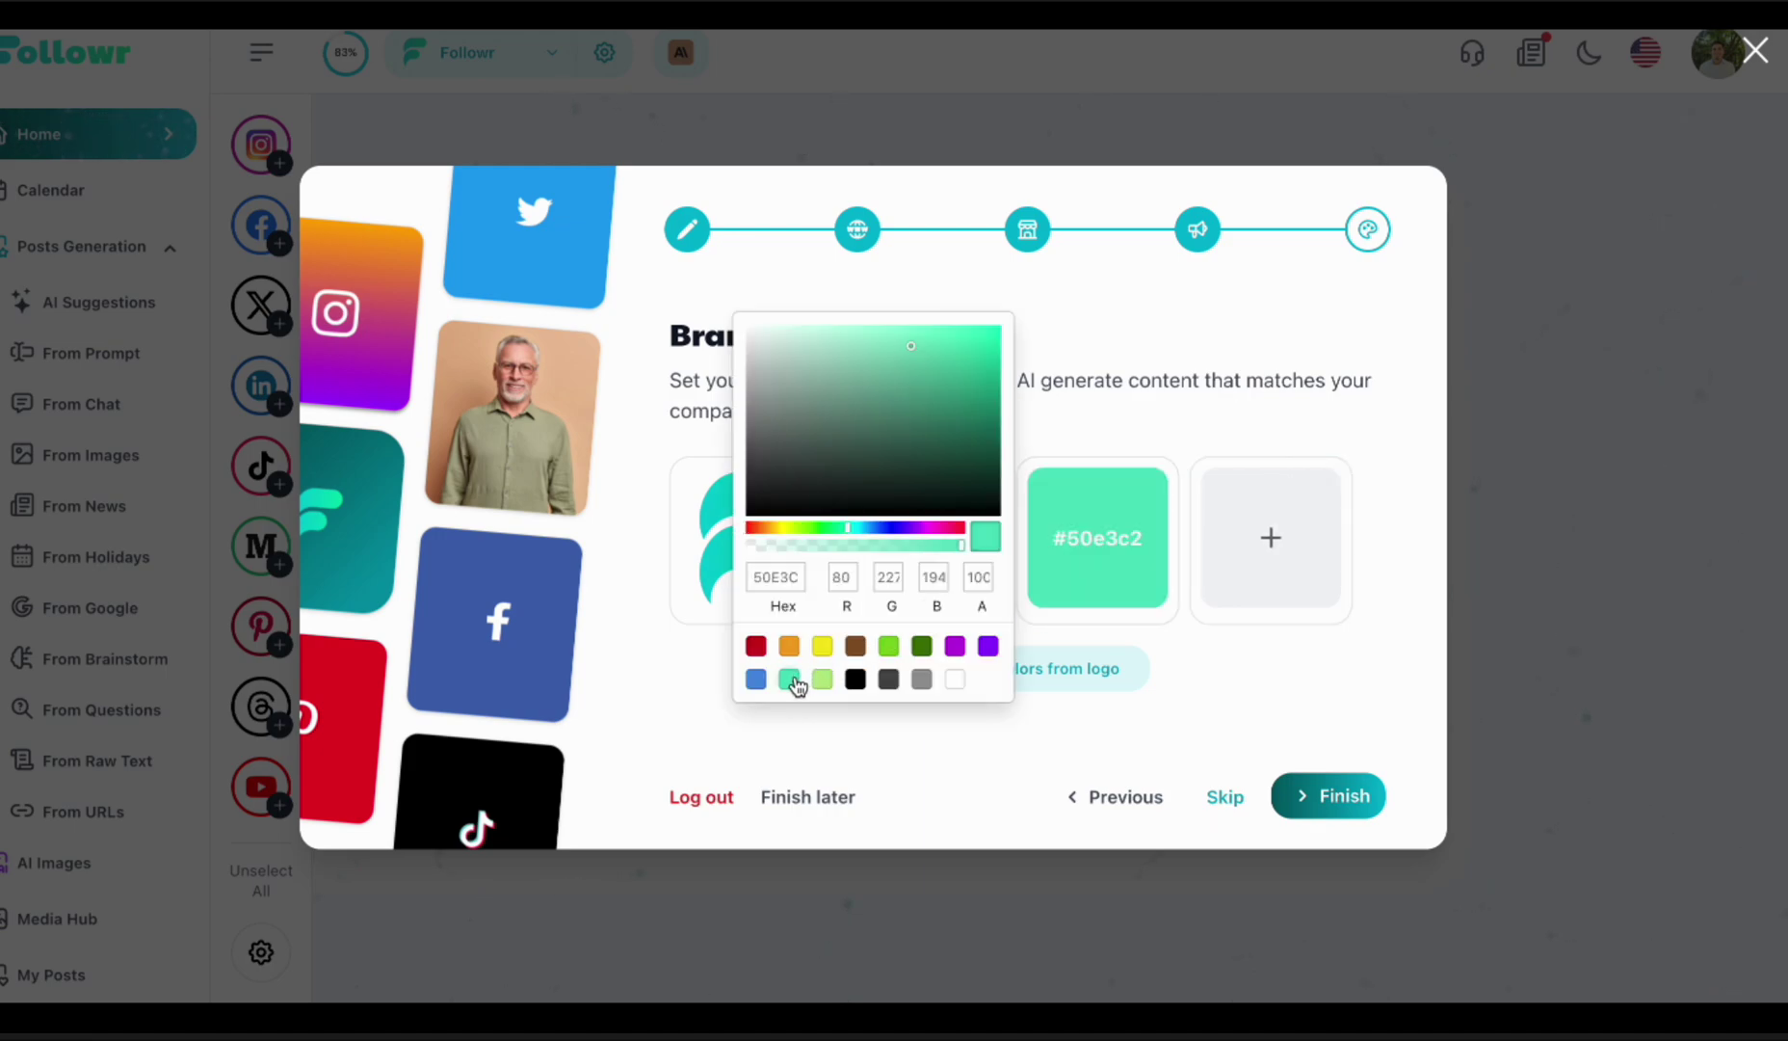
left_click(1276, 549)
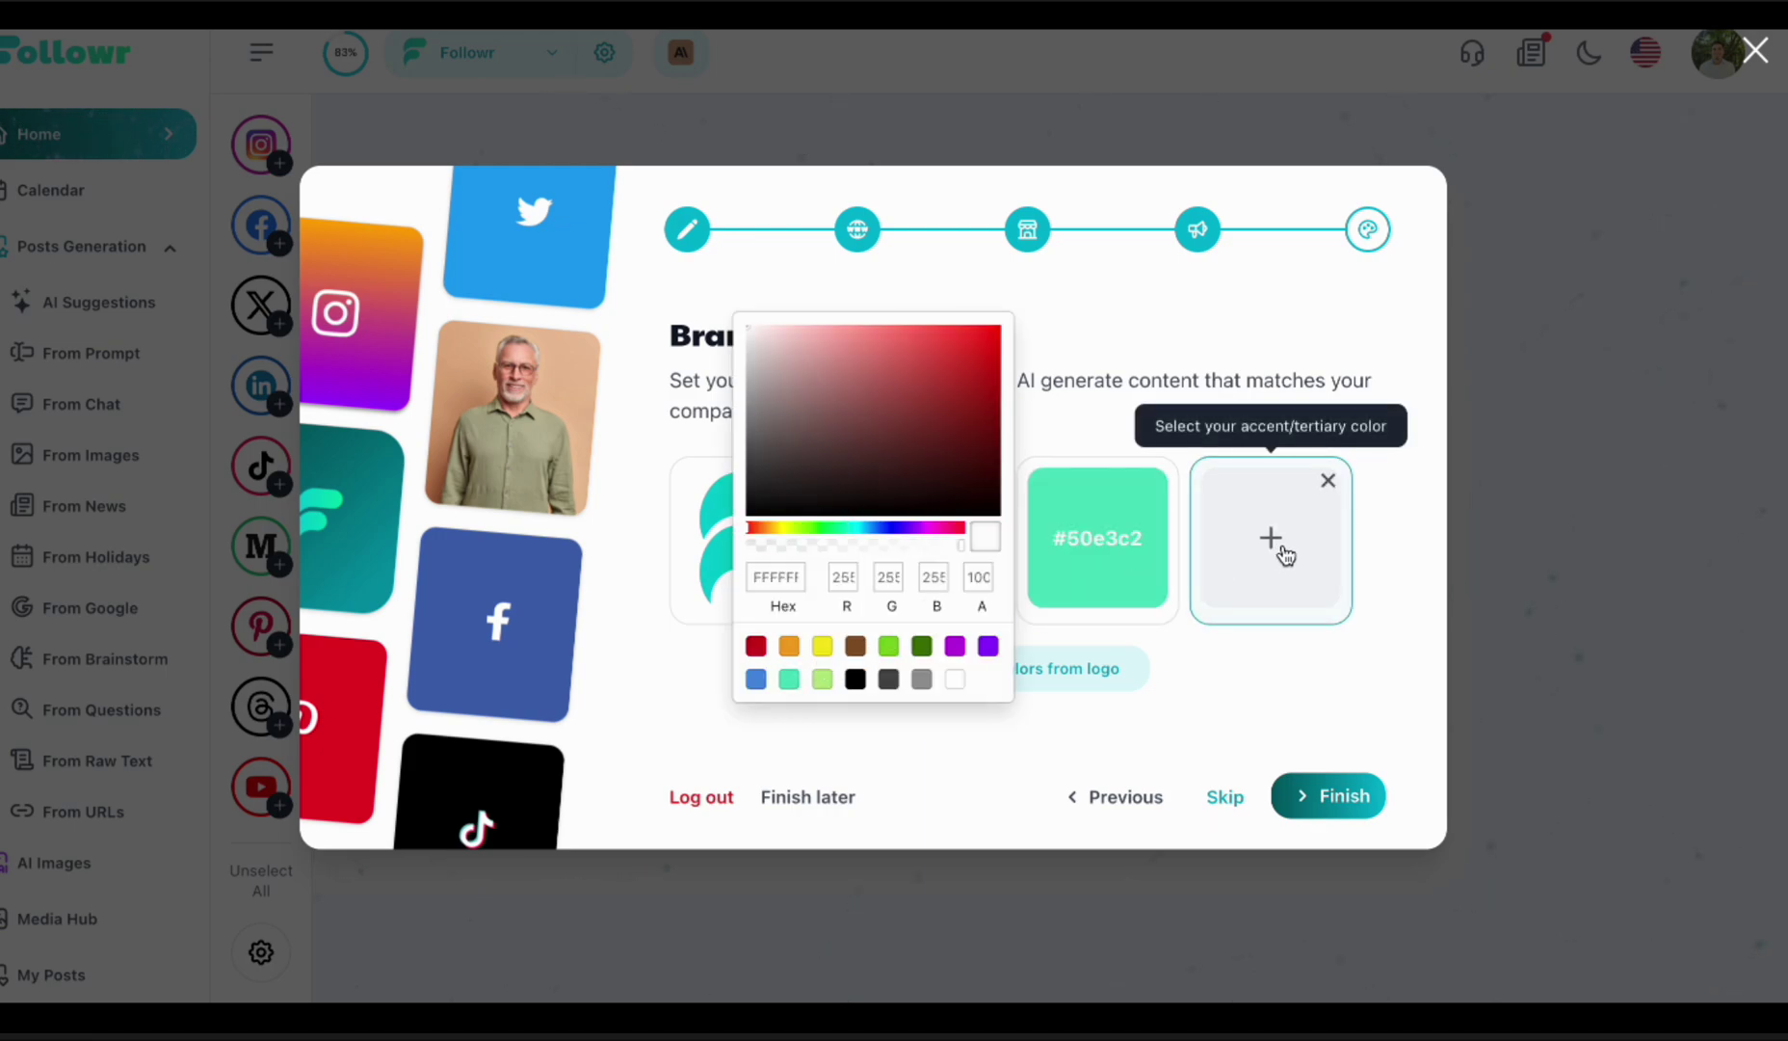
left_click(789, 679)
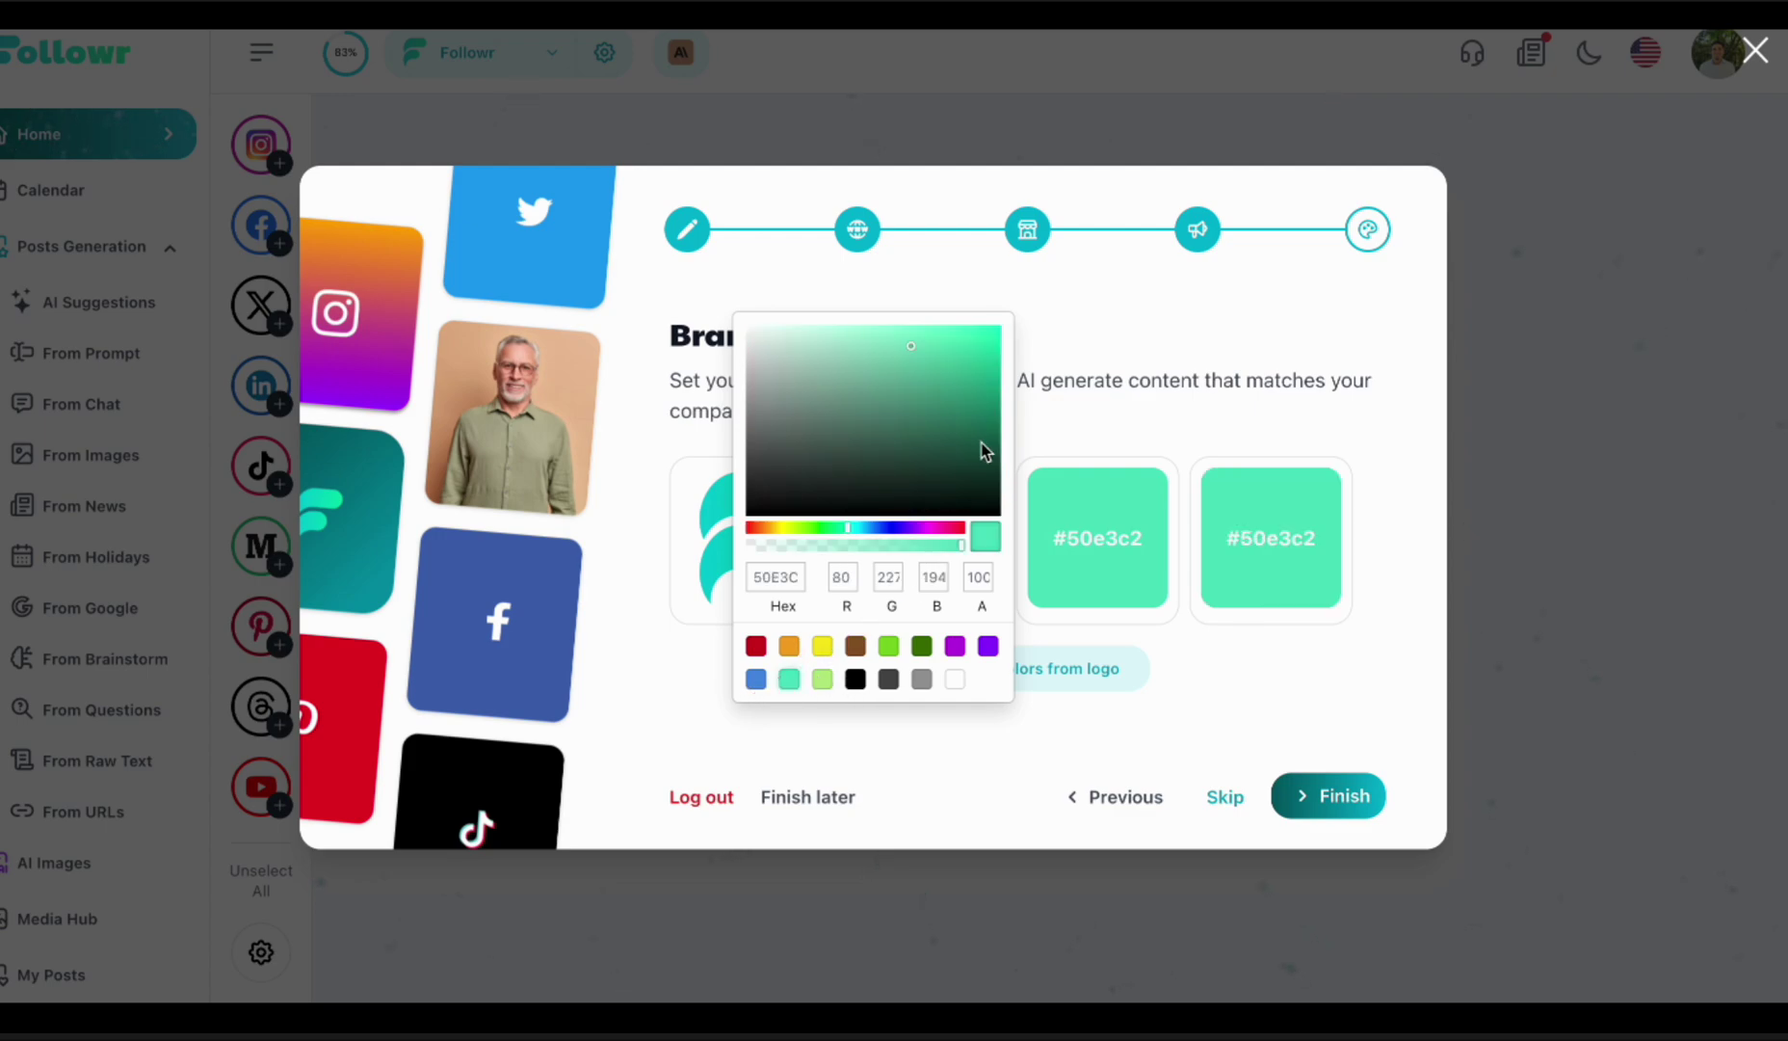
left_click_drag(910, 343, 963, 350)
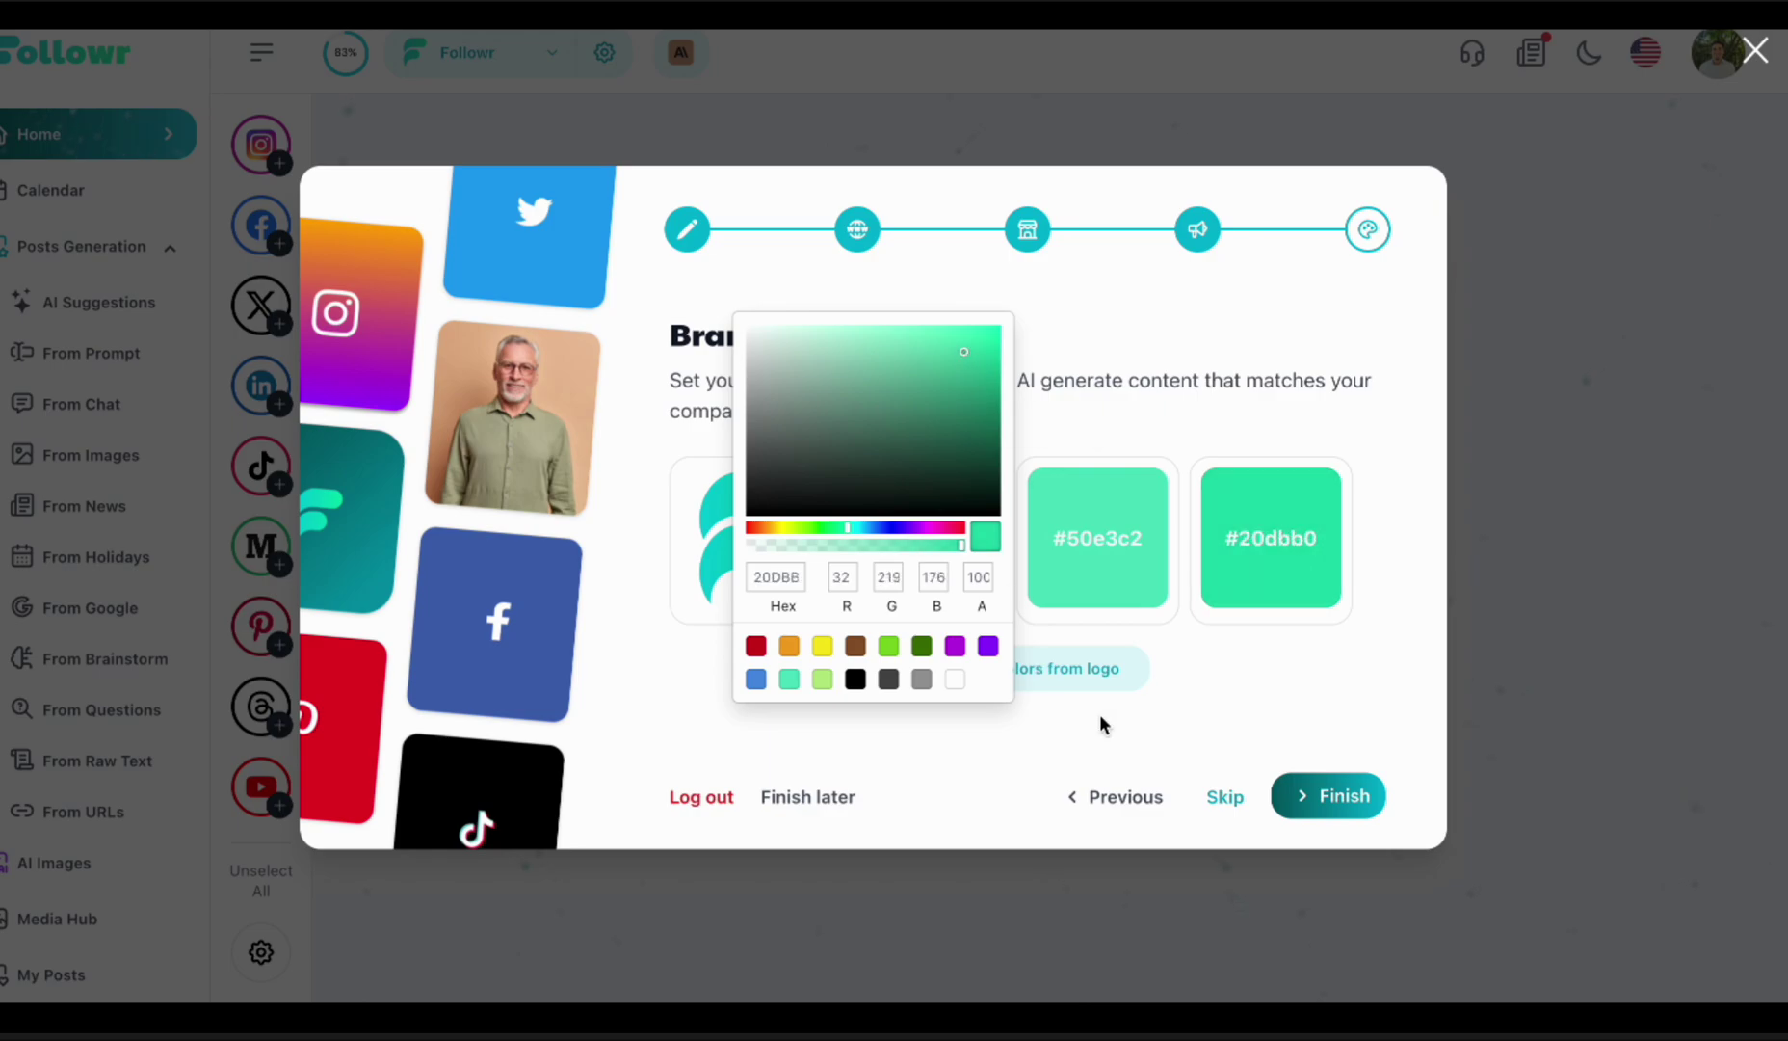
left_click(1277, 736)
left_click(1338, 794)
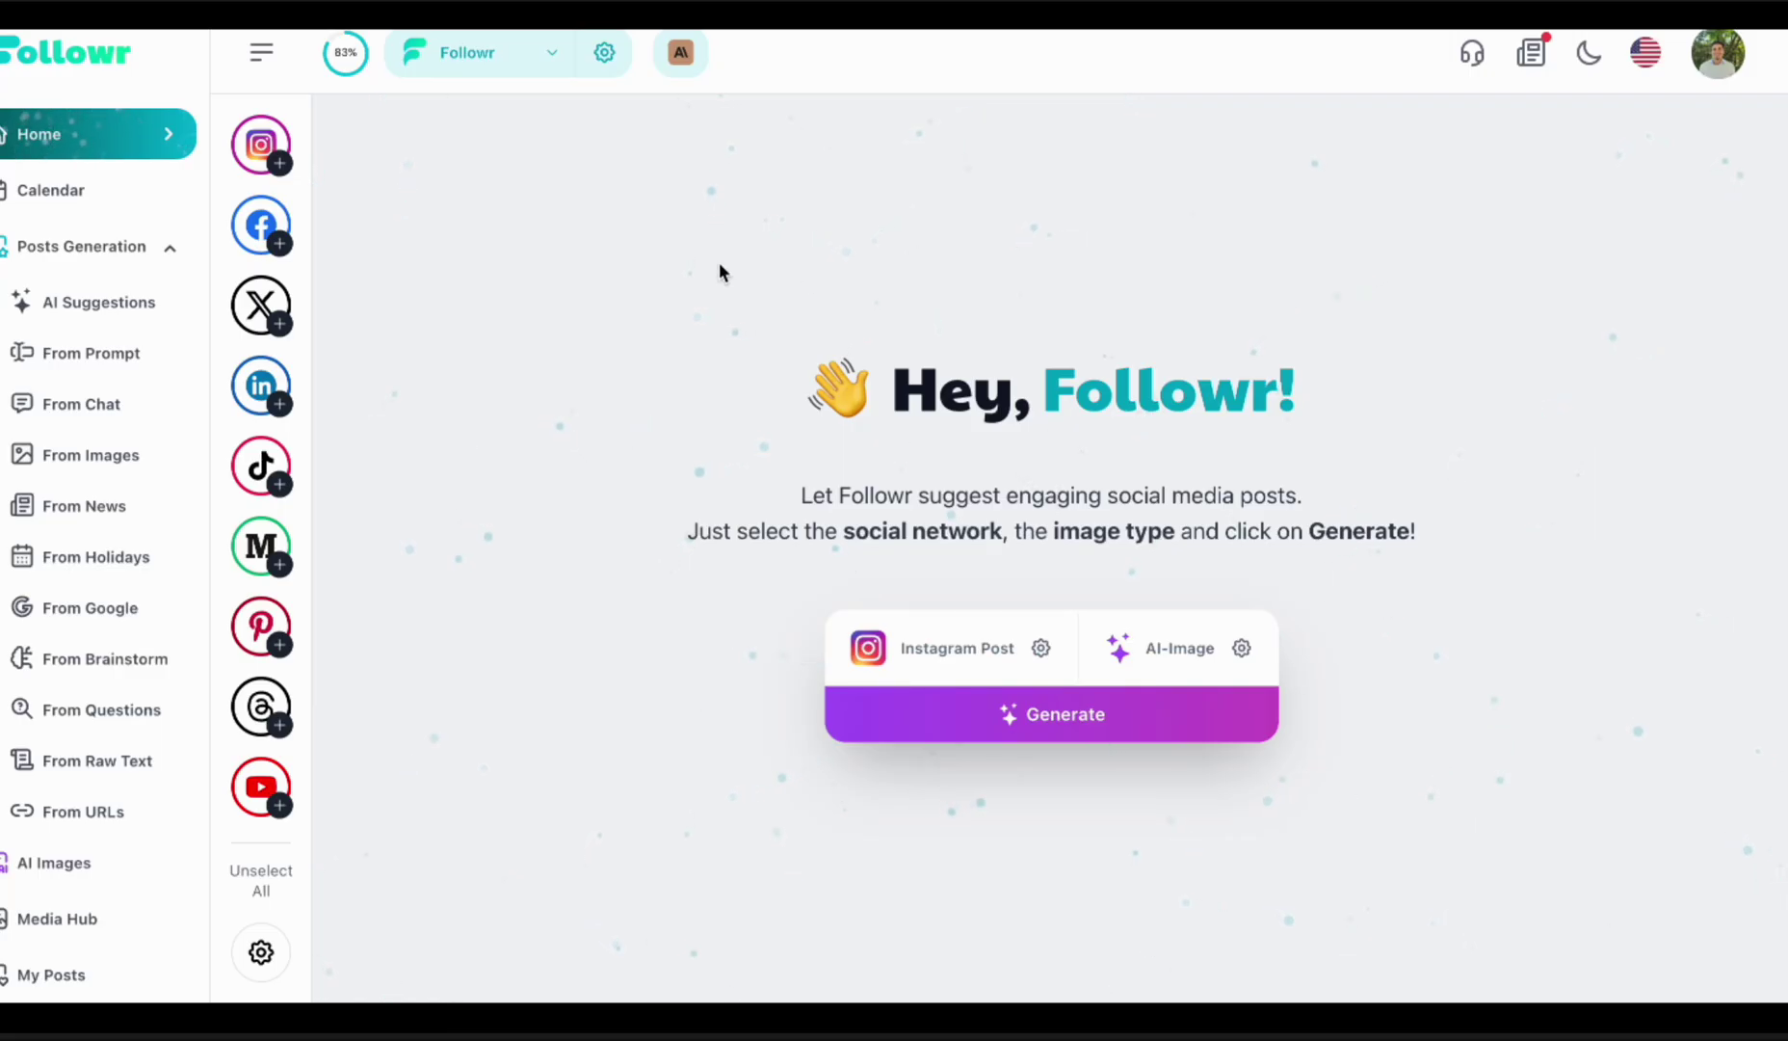
- Connect the Followr Instagram business account from the onboarding checklist, continuing with the existing Facebook login
left_click(343, 79)
scroll(543, 322, "down", 2)
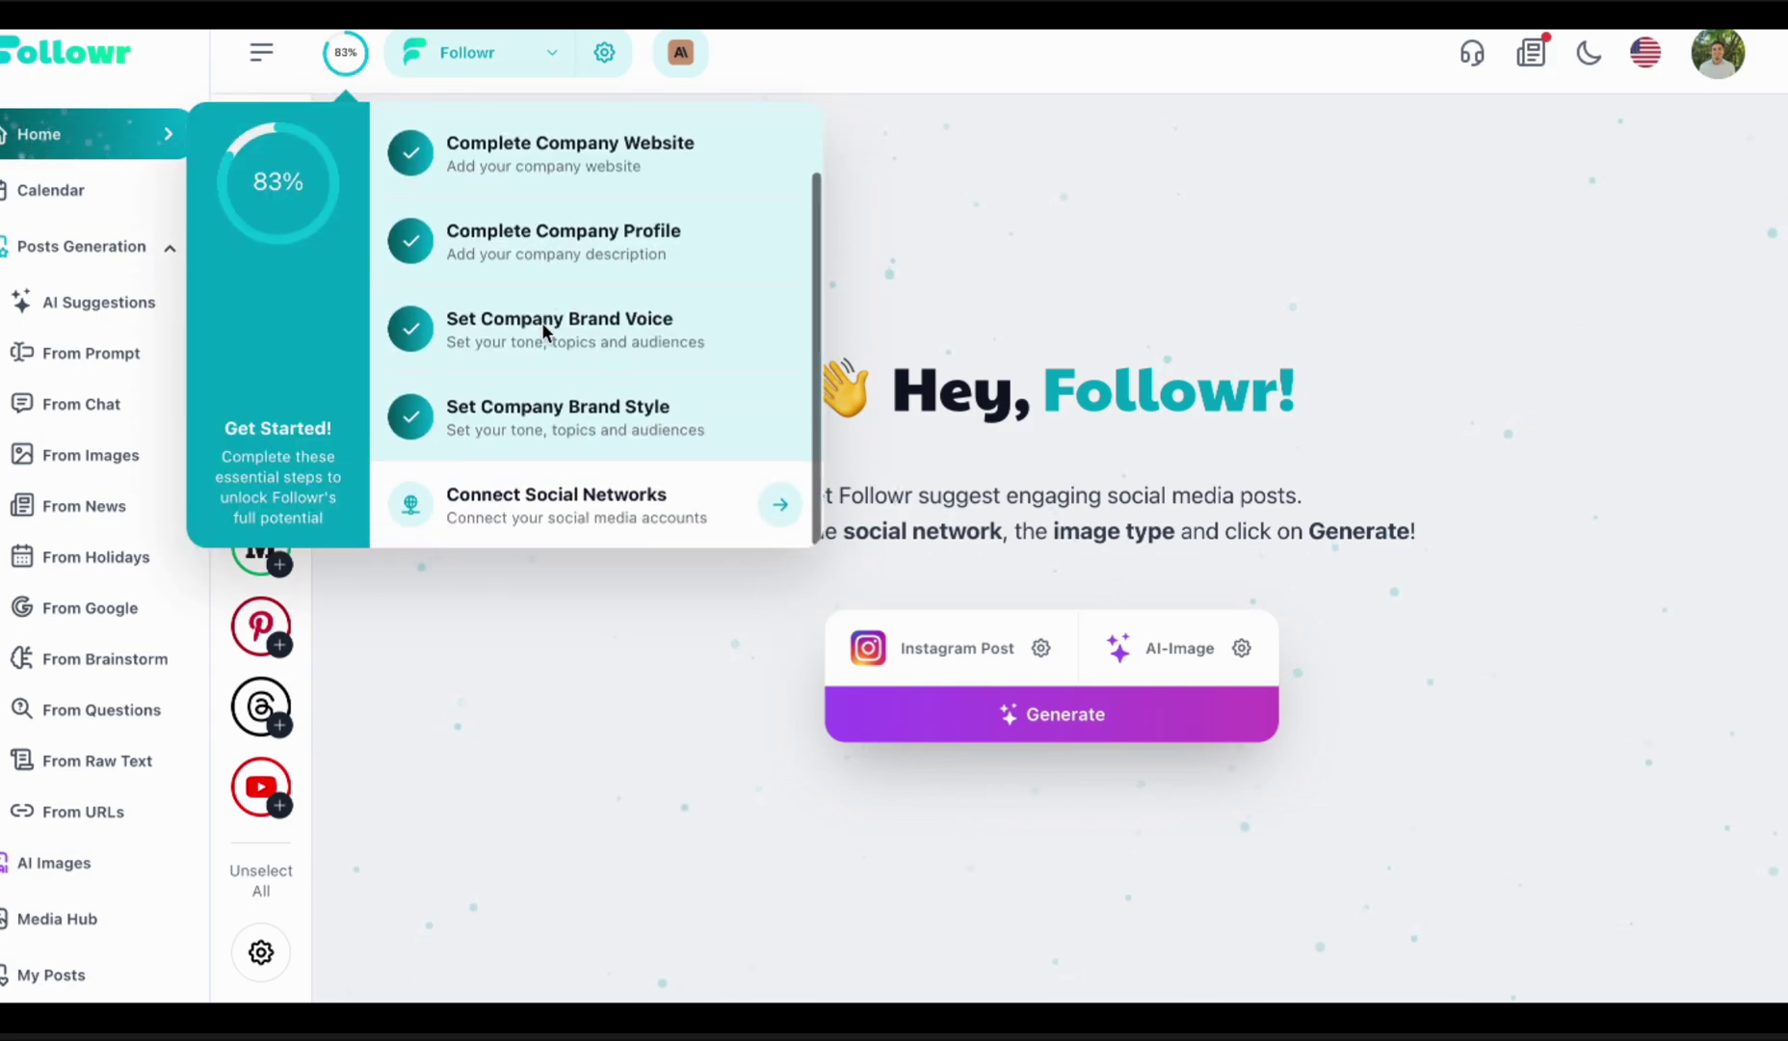
left_click(781, 500)
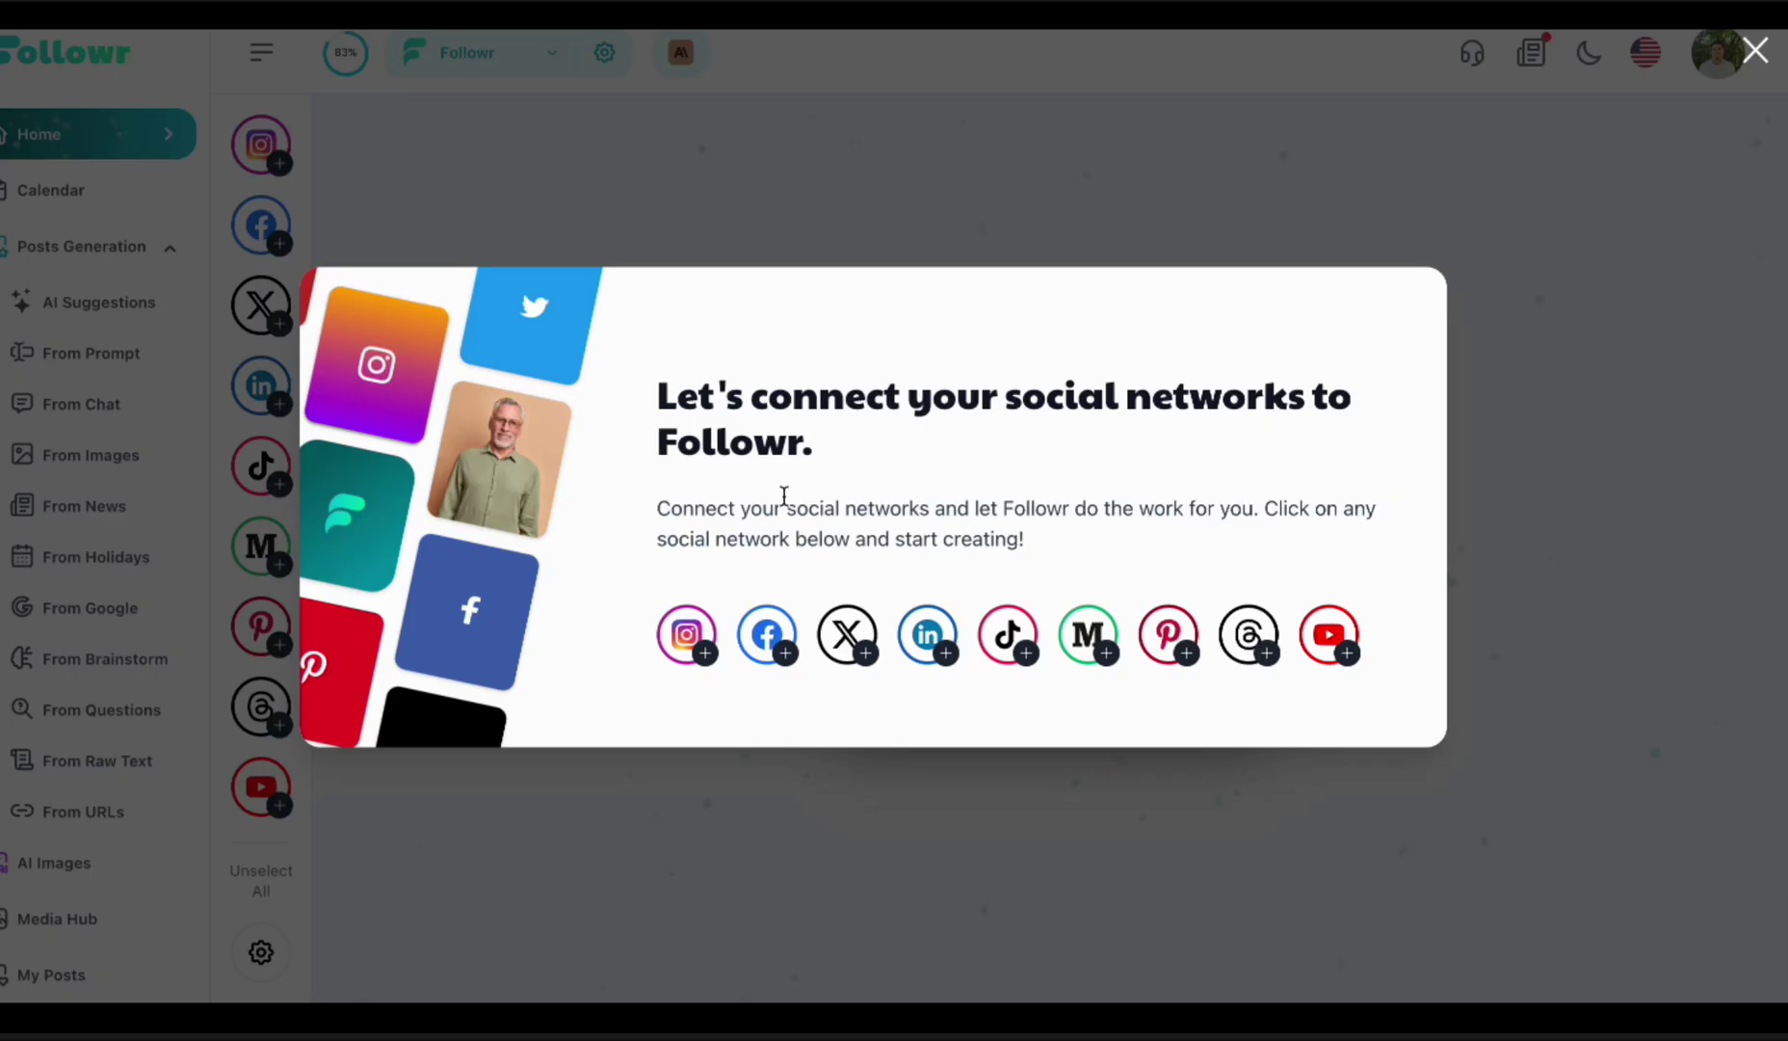
left_click(708, 661)
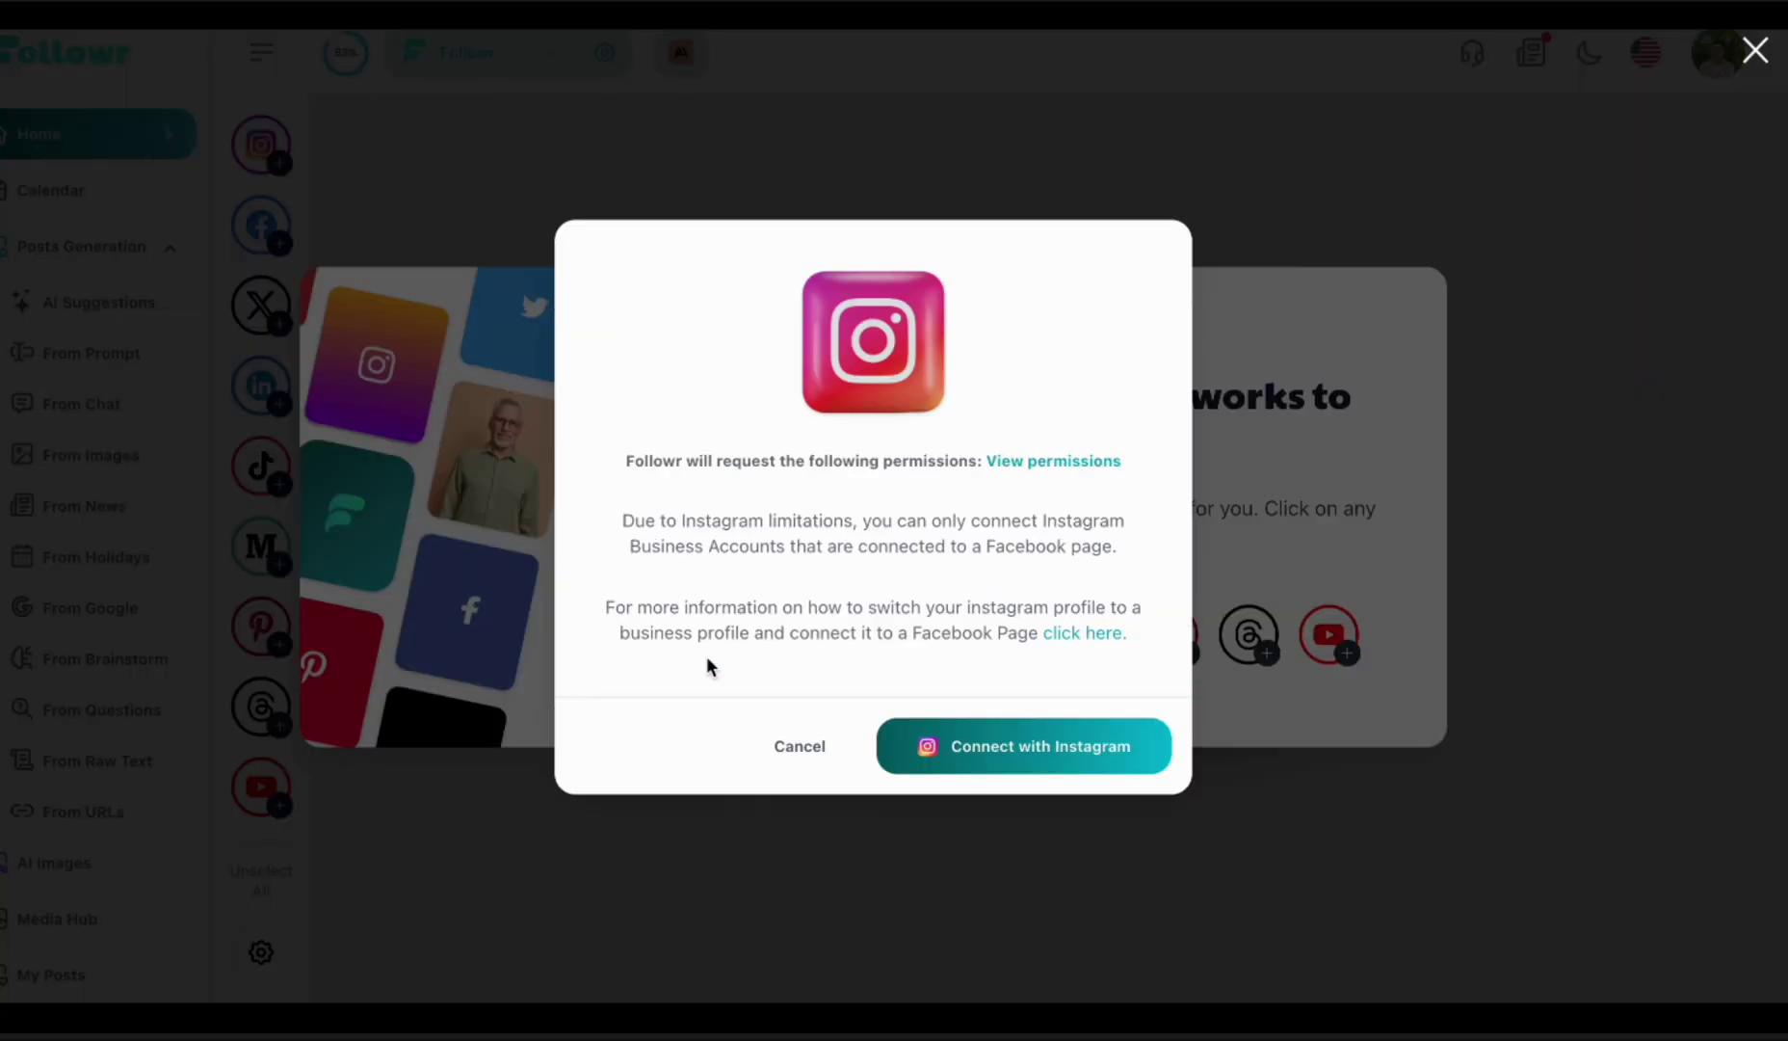
left_click(968, 754)
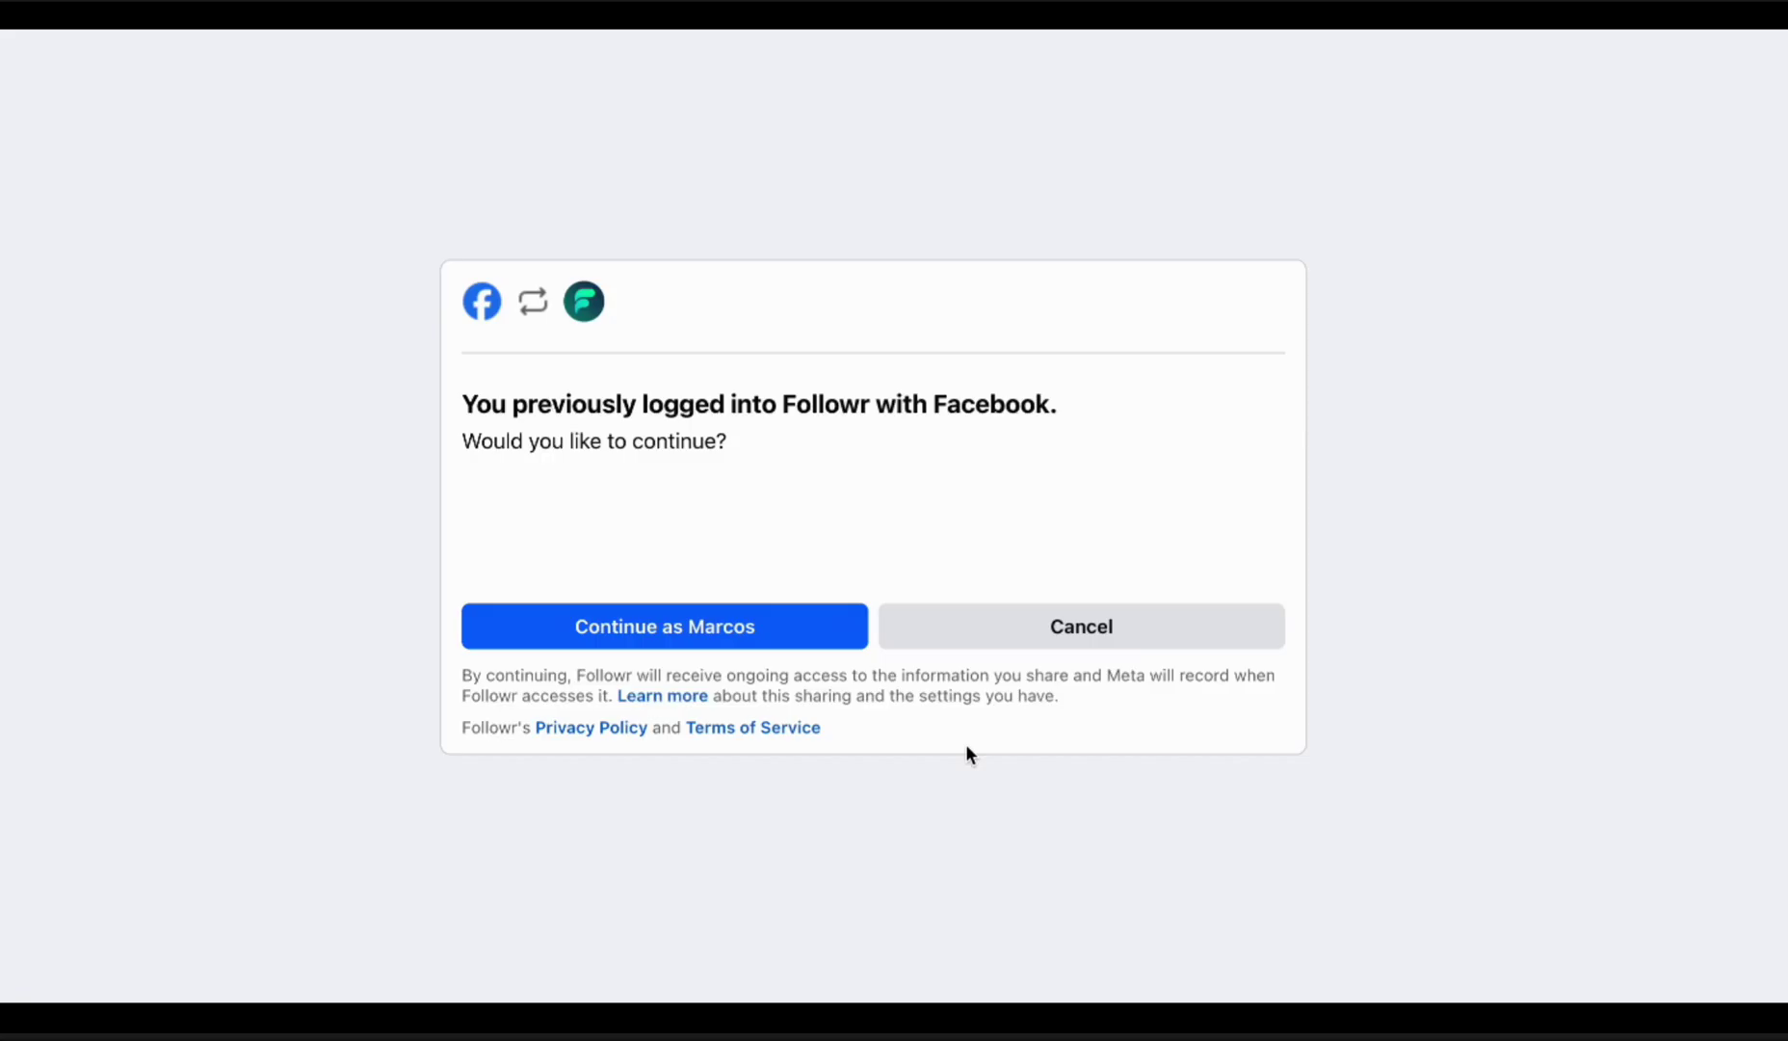
left_click(805, 631)
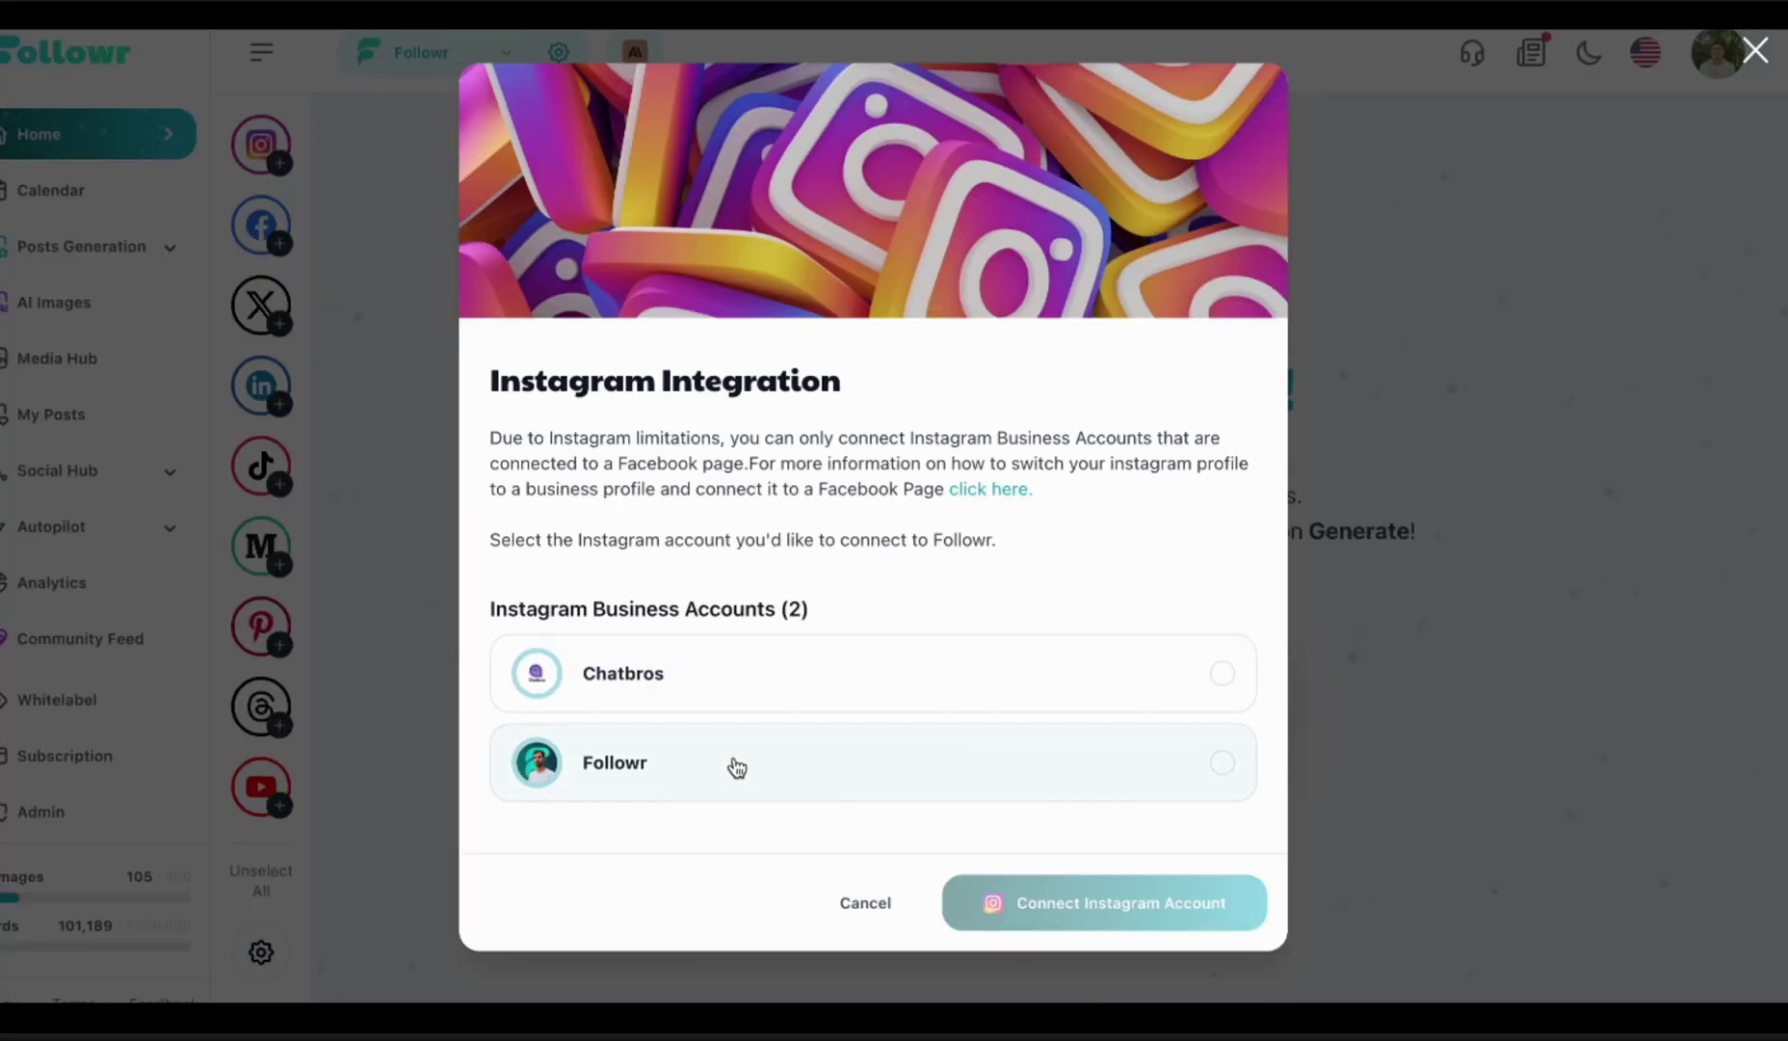
left_click(733, 766)
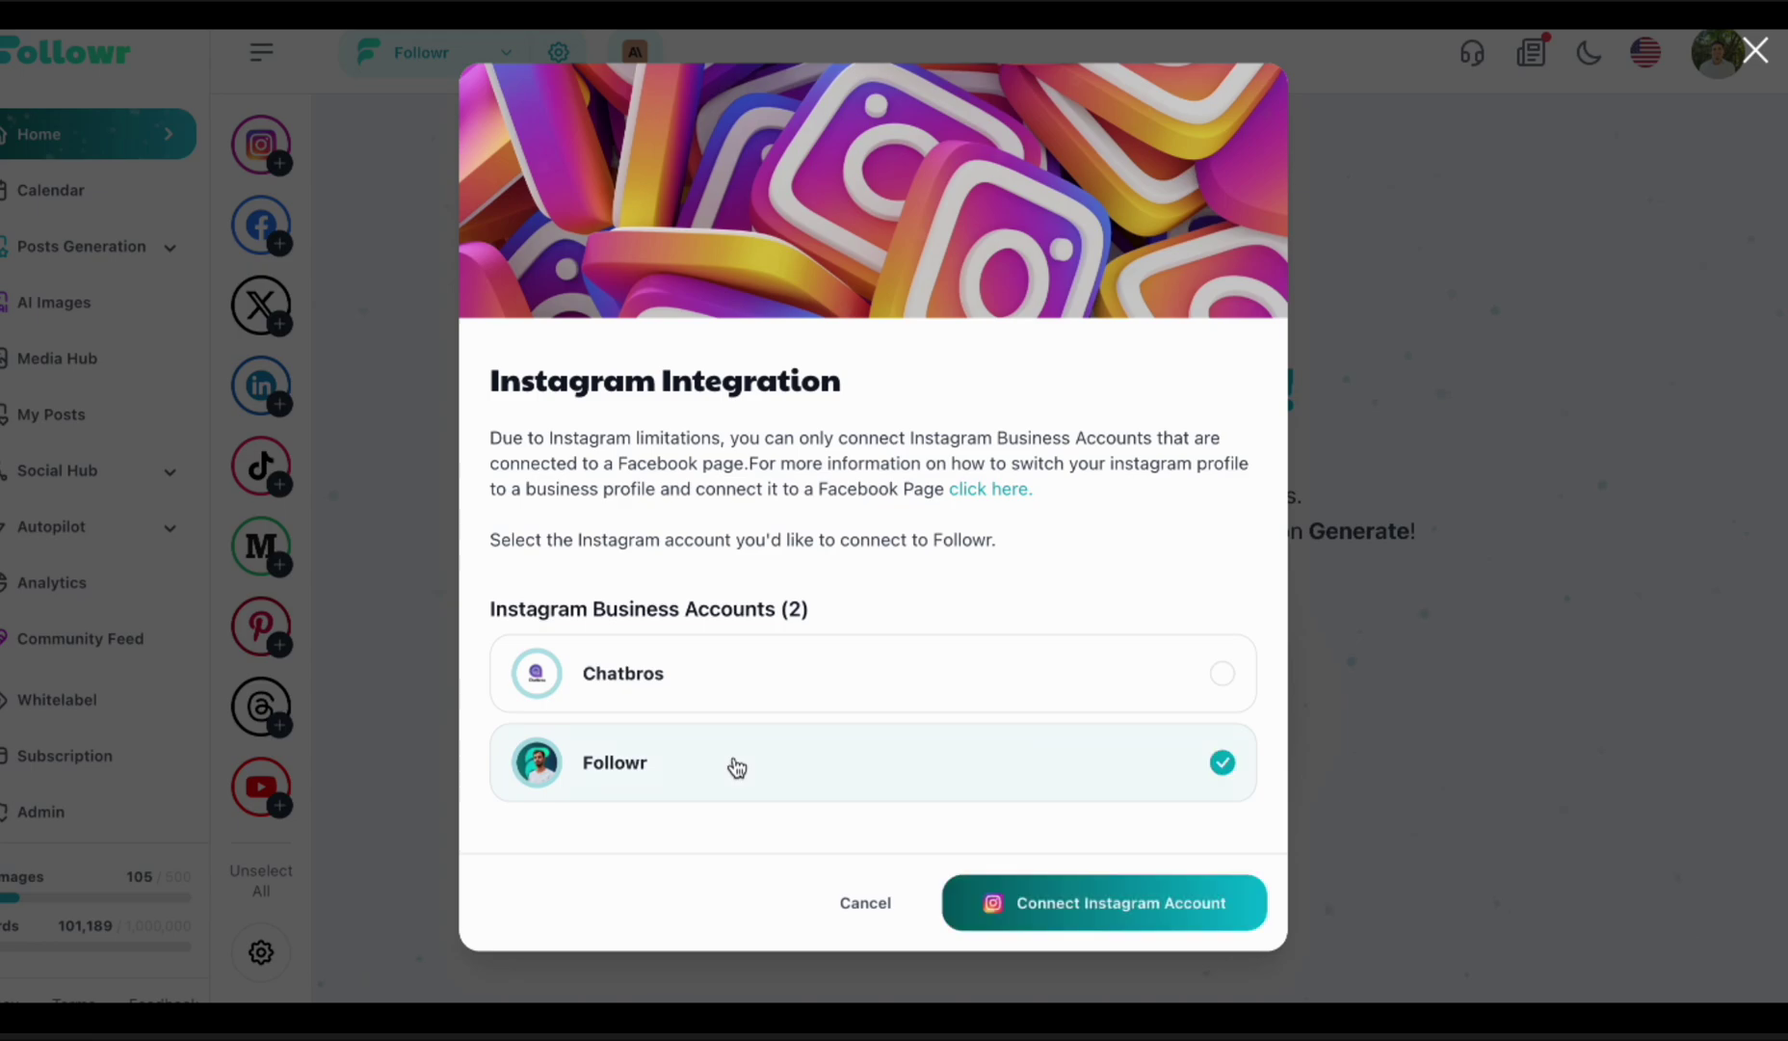
left_click(1040, 906)
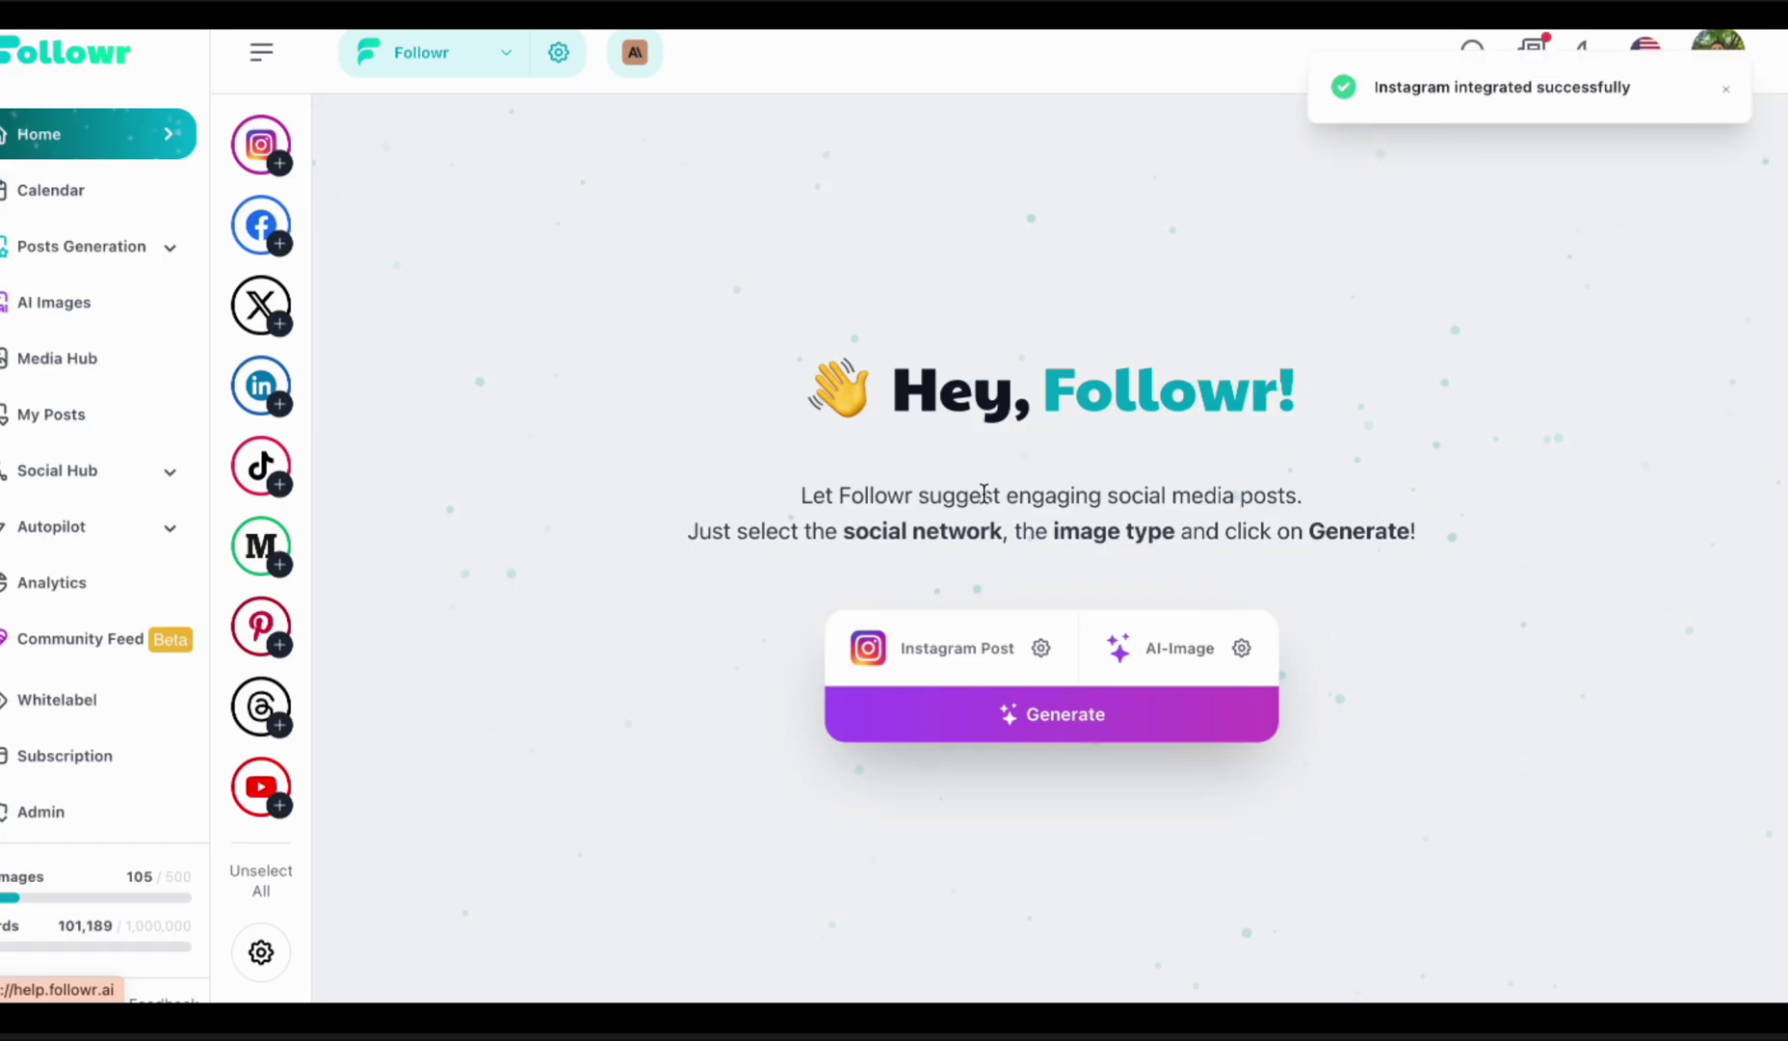
- Connect the Followr Facebook page, continuing with the existing Facebook login
left_click(286, 252)
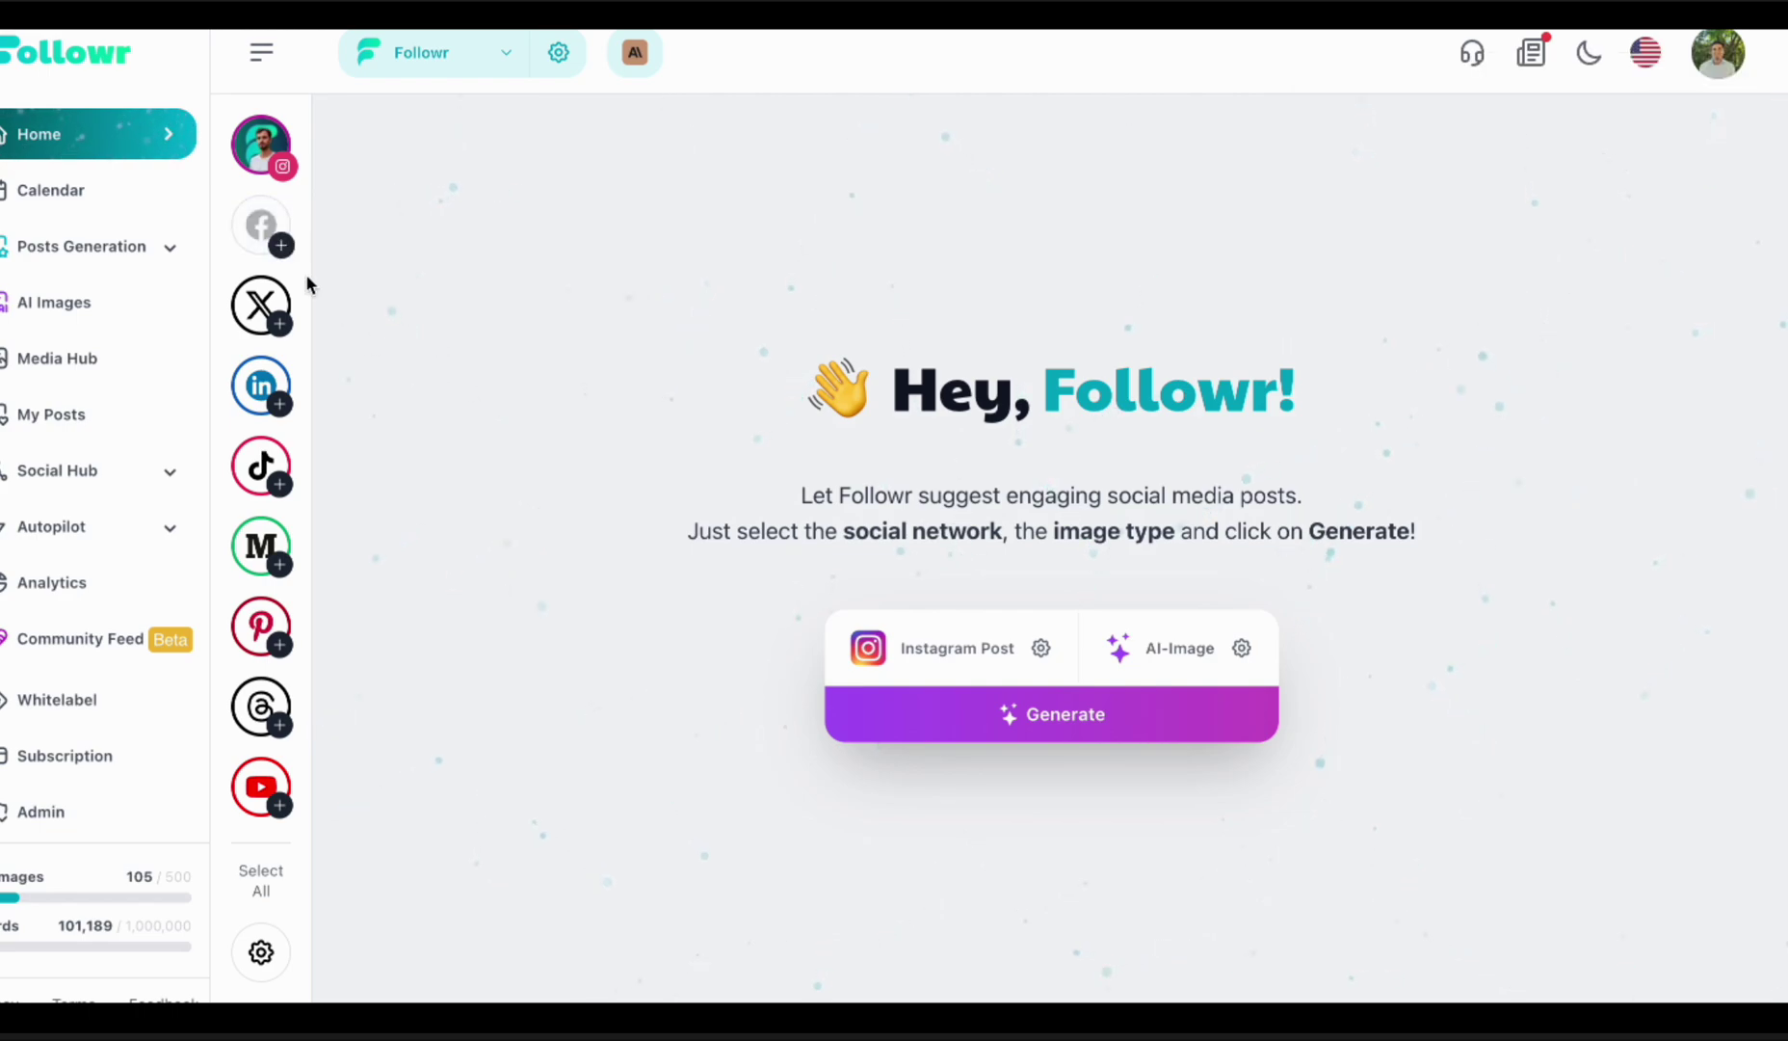
left_click(281, 247)
left_click(1020, 746)
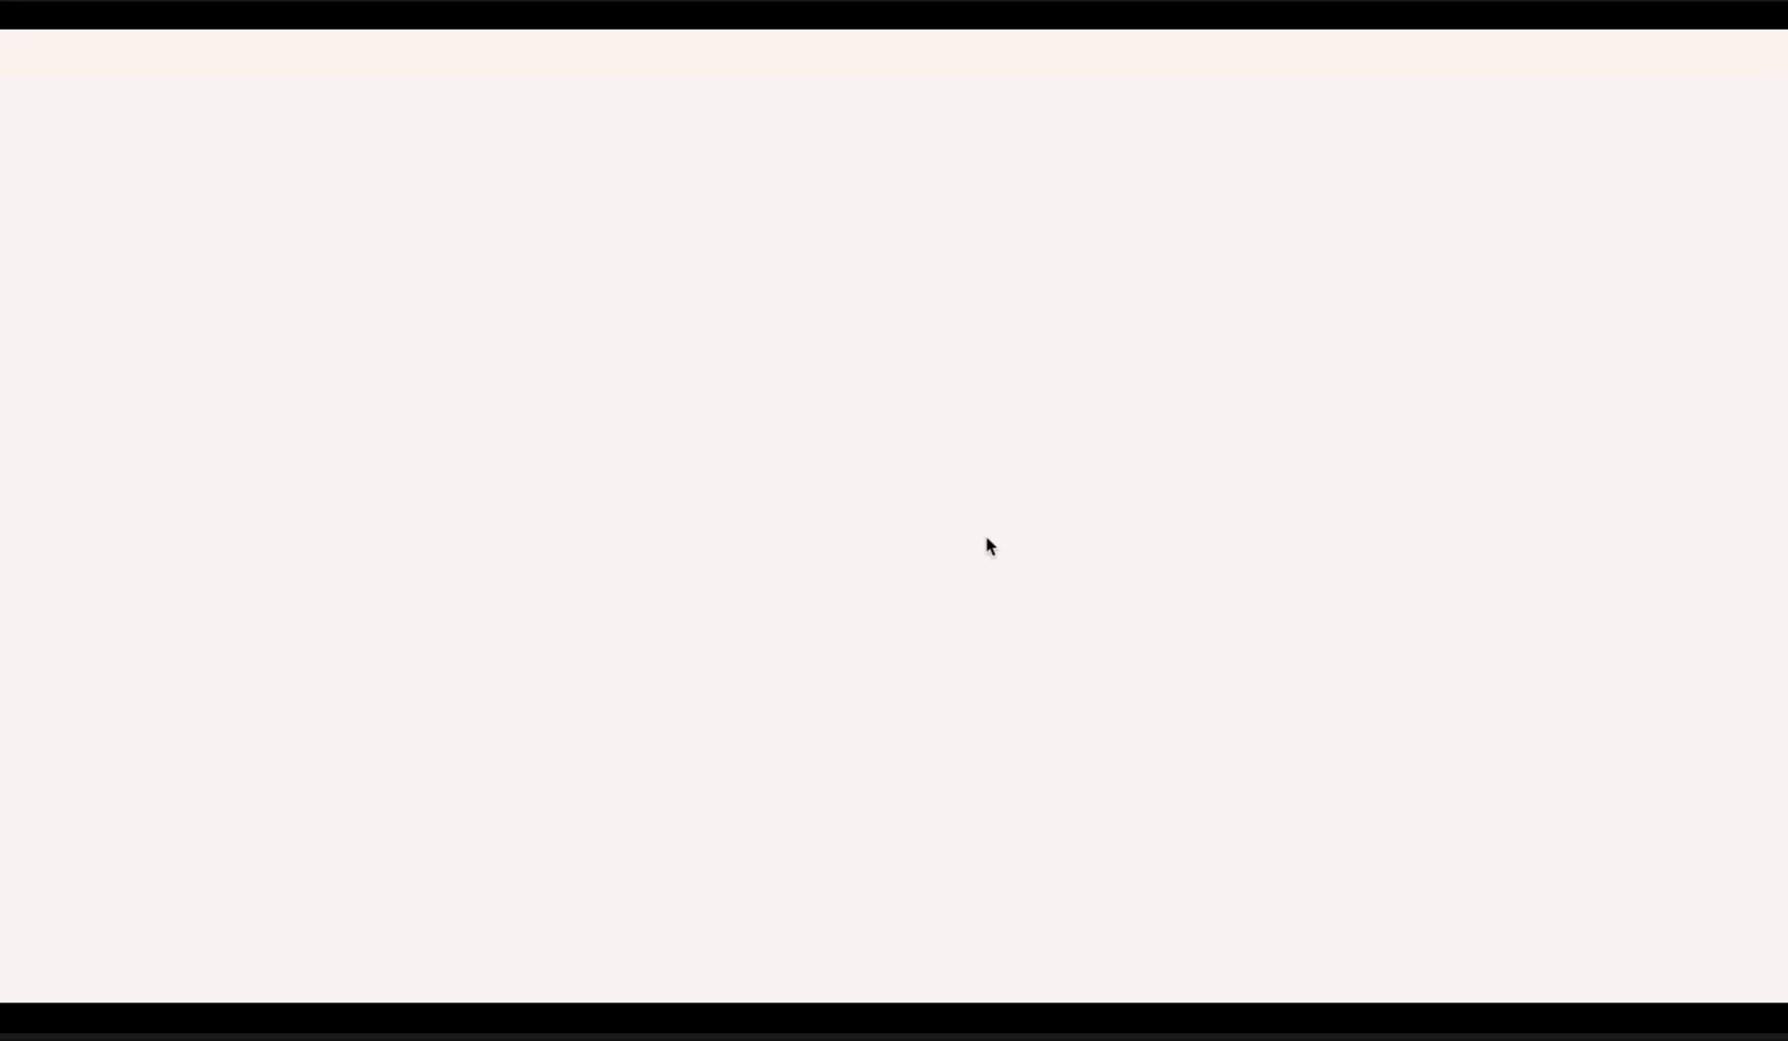
left_click(811, 637)
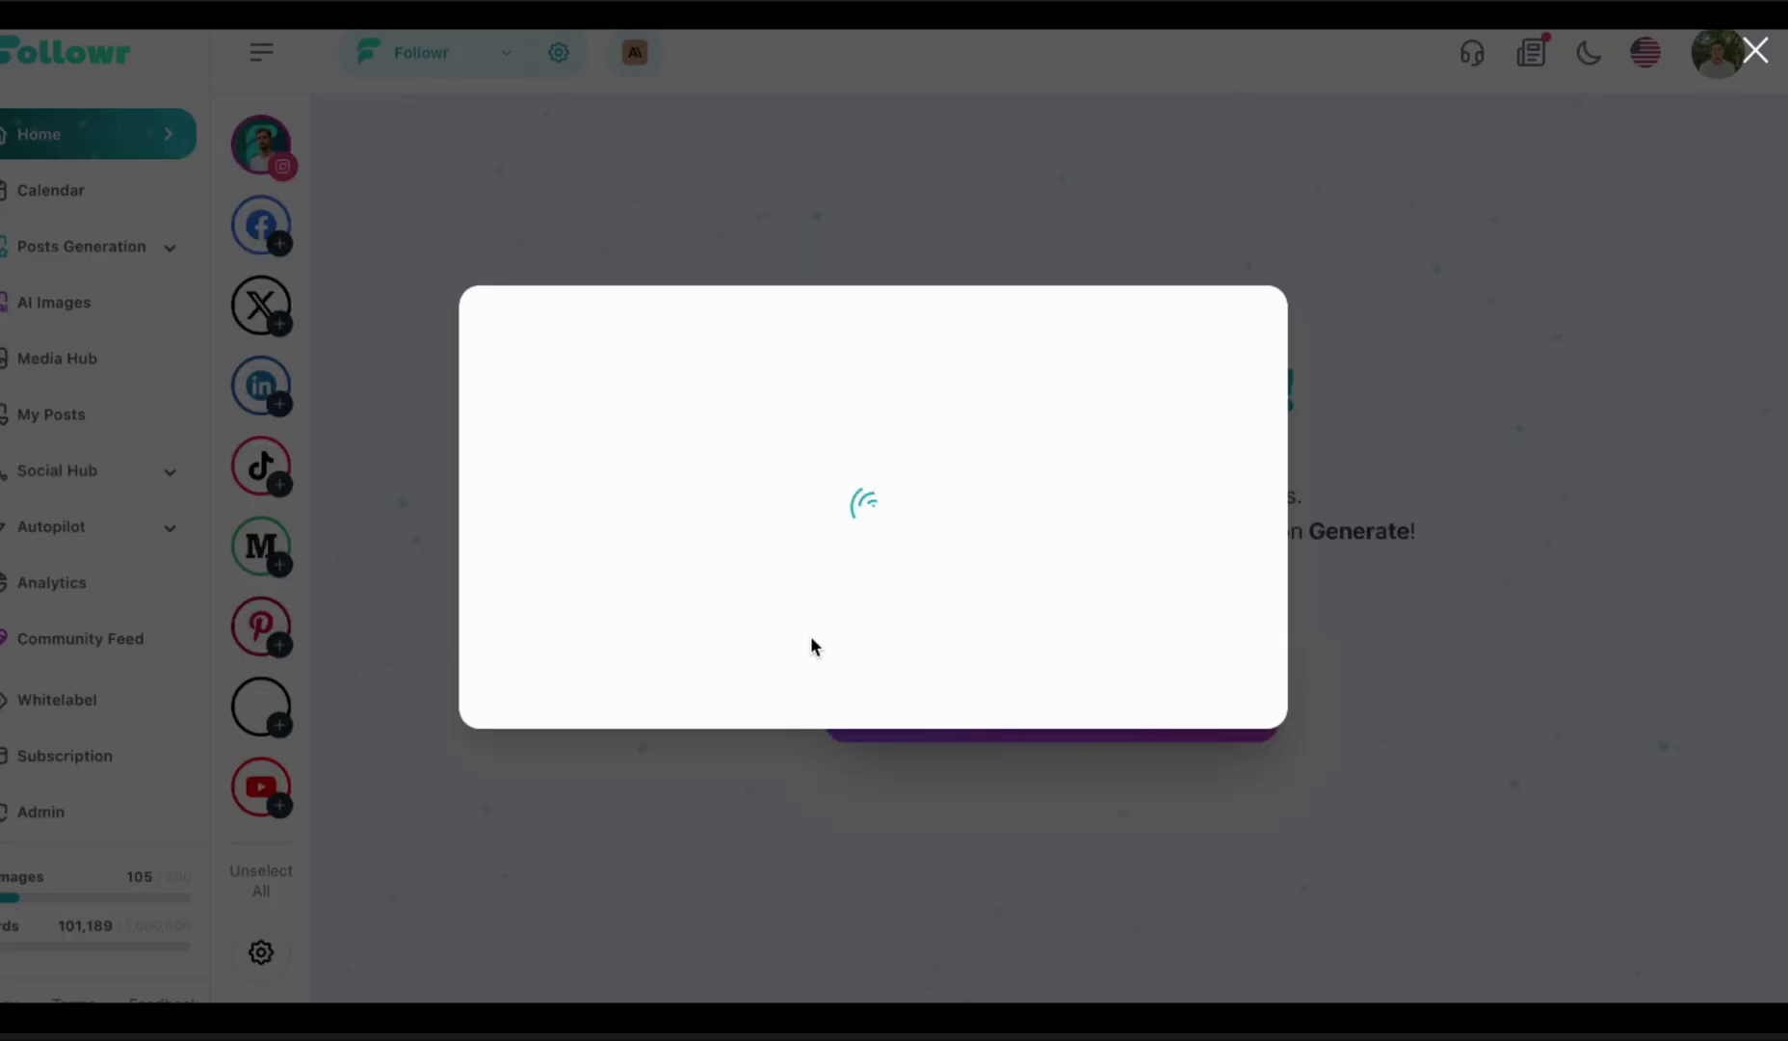
left_click(732, 783)
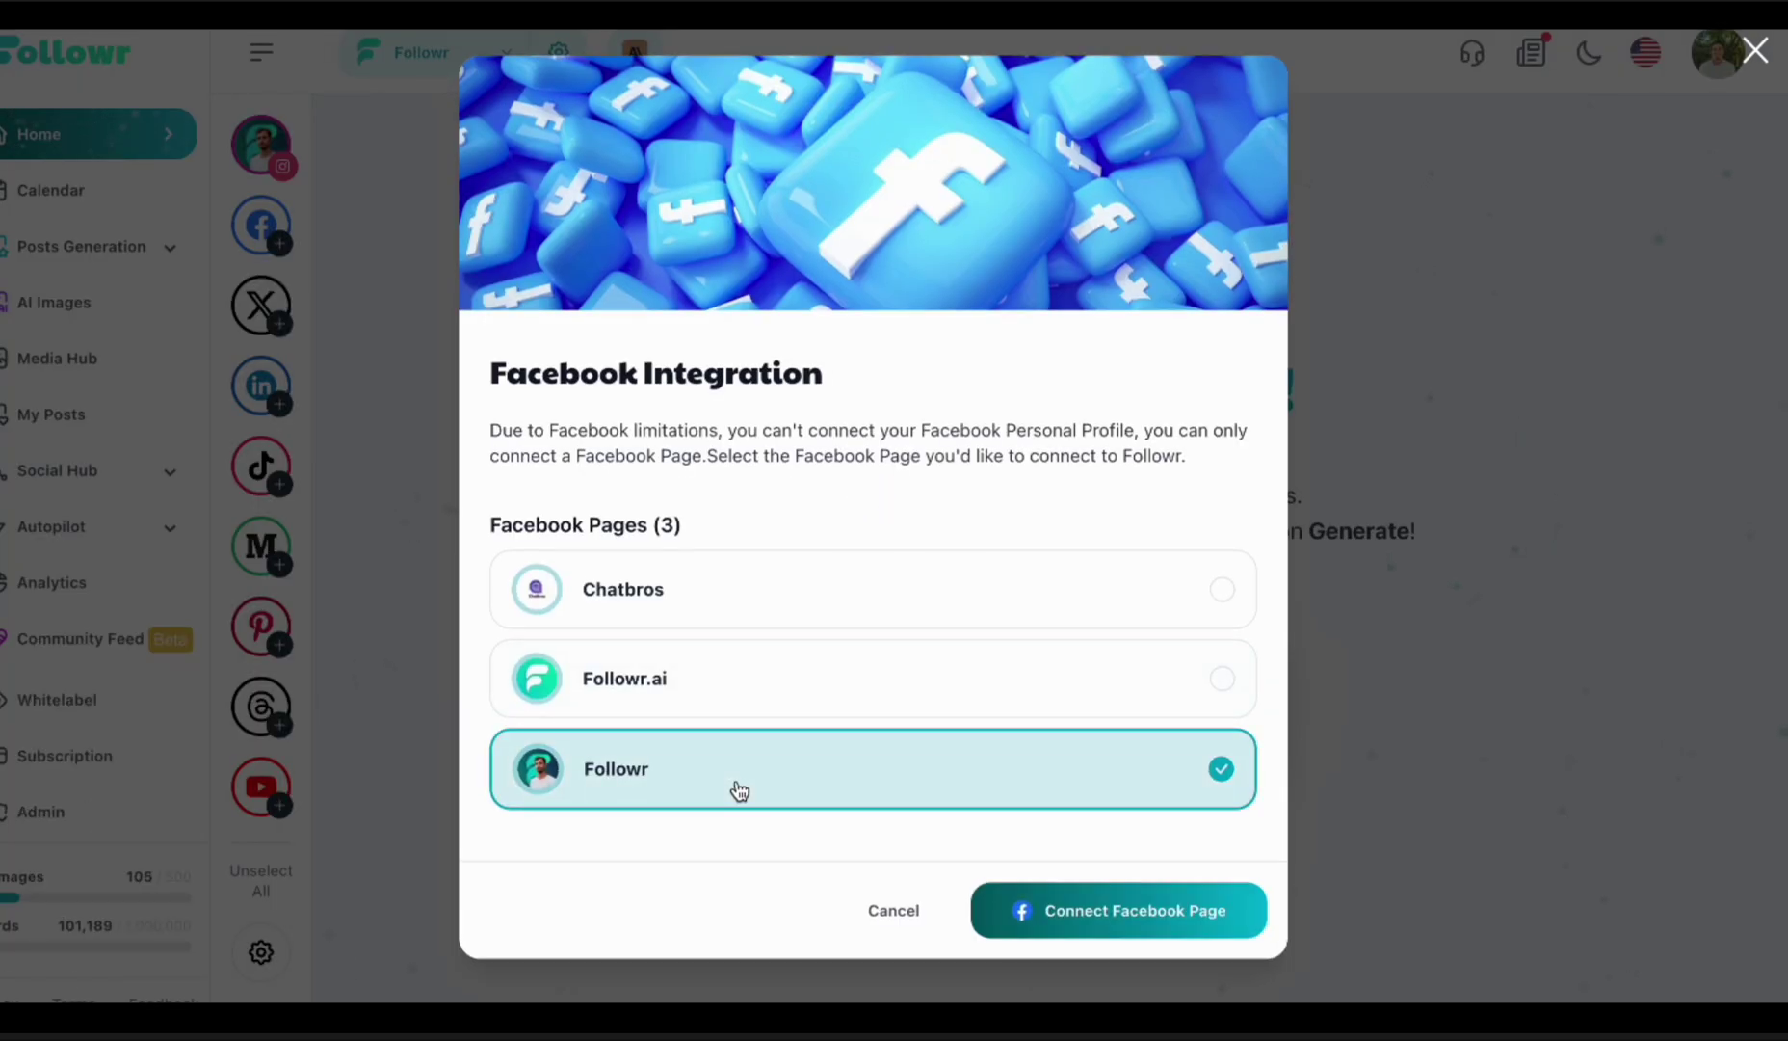
left_click(1161, 930)
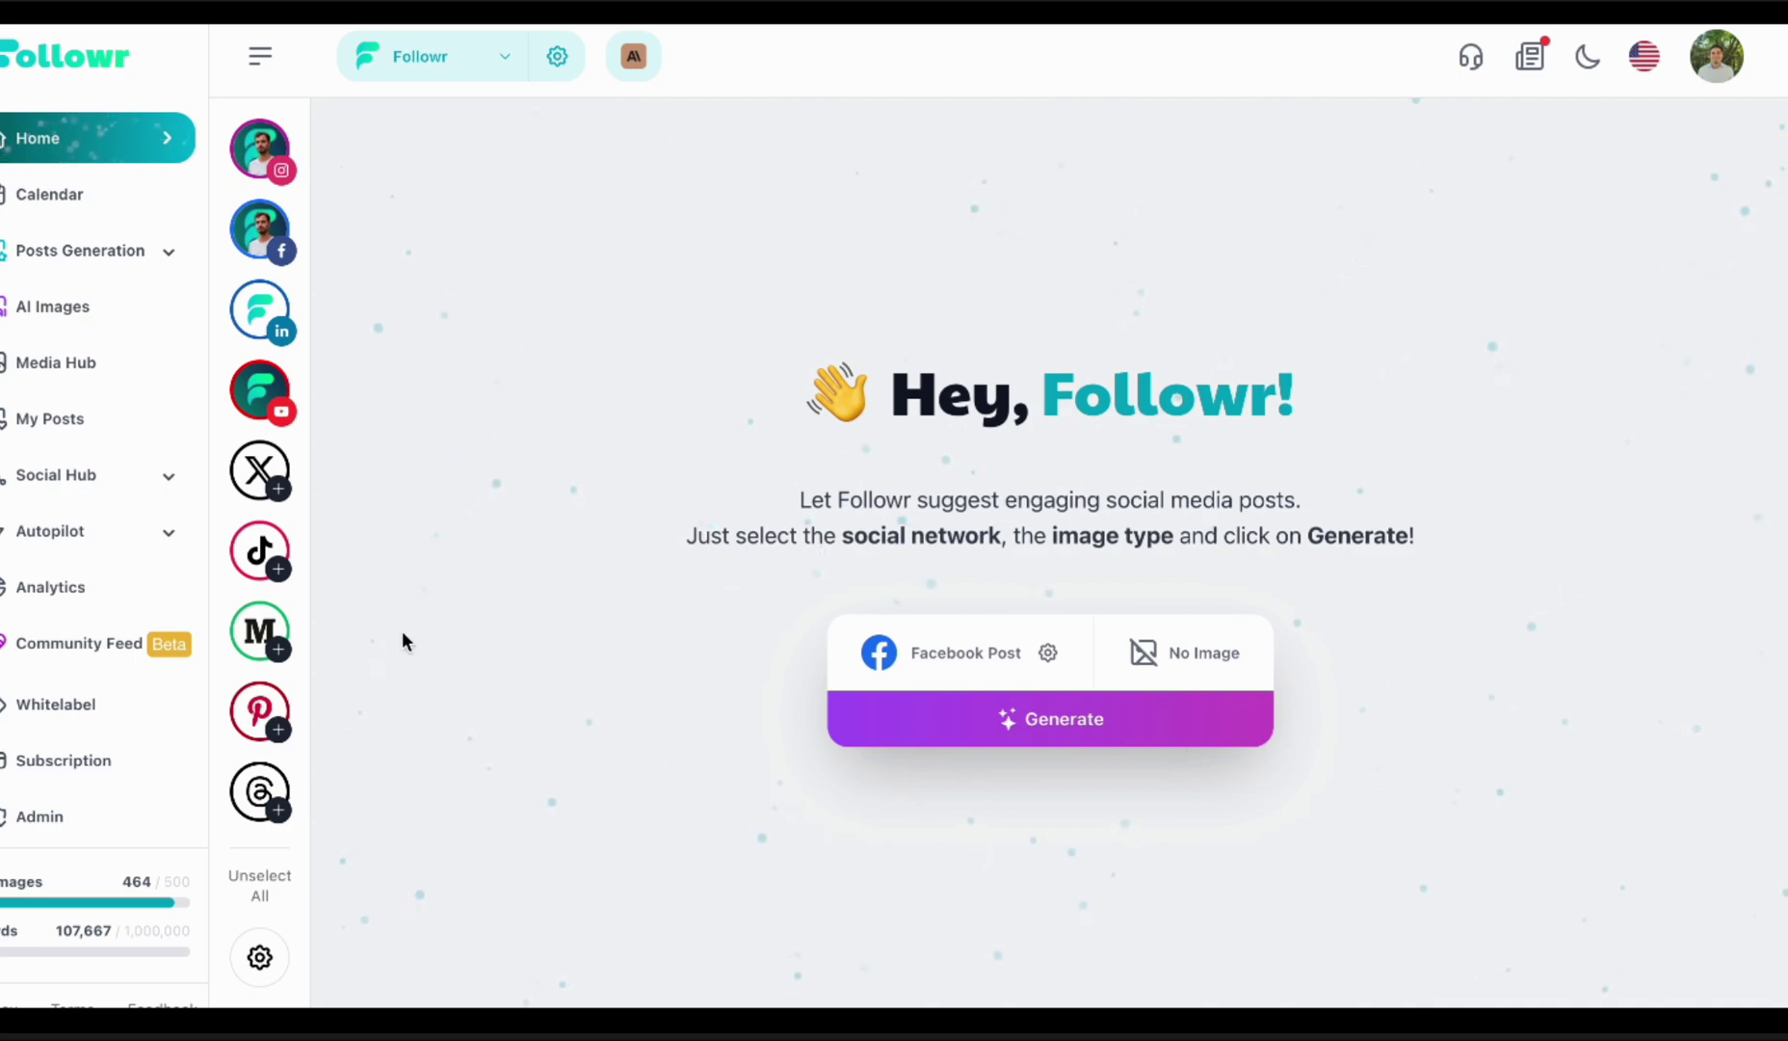
- Set the Facebook post's image type to AI-image and check its prompt settings without changing them
left_click(1177, 661)
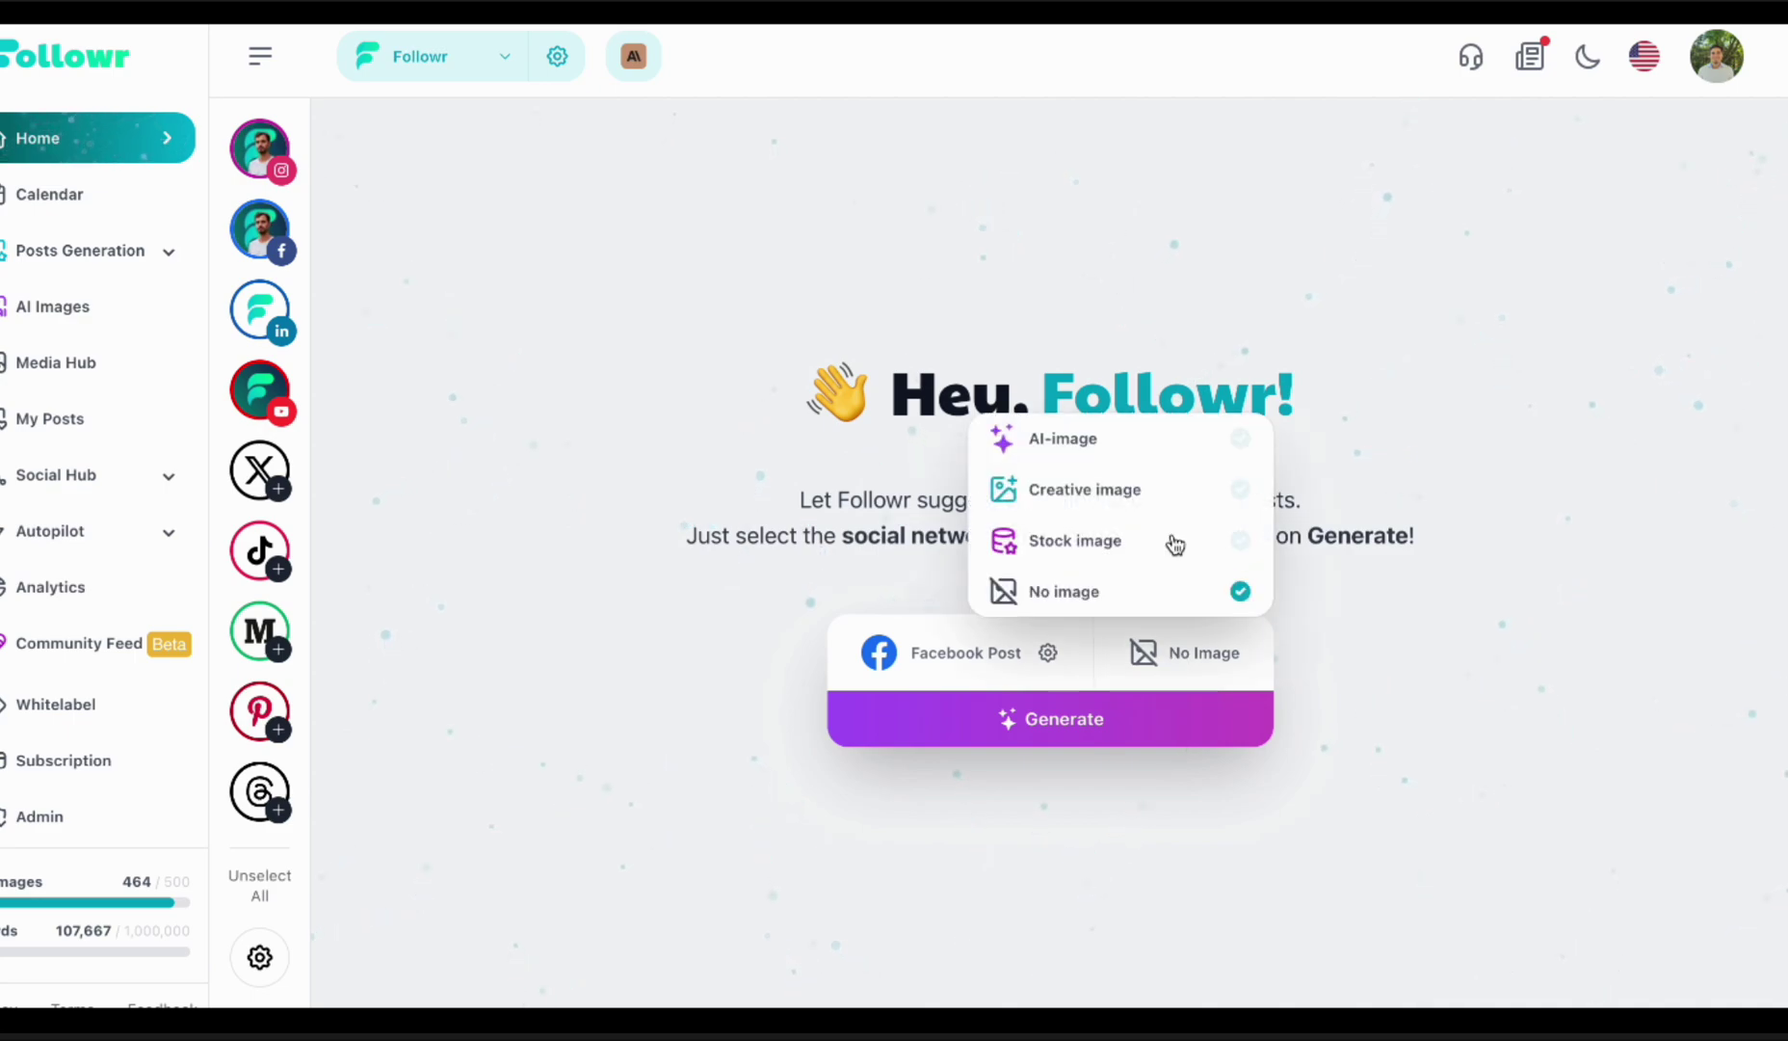
left_click(1167, 445)
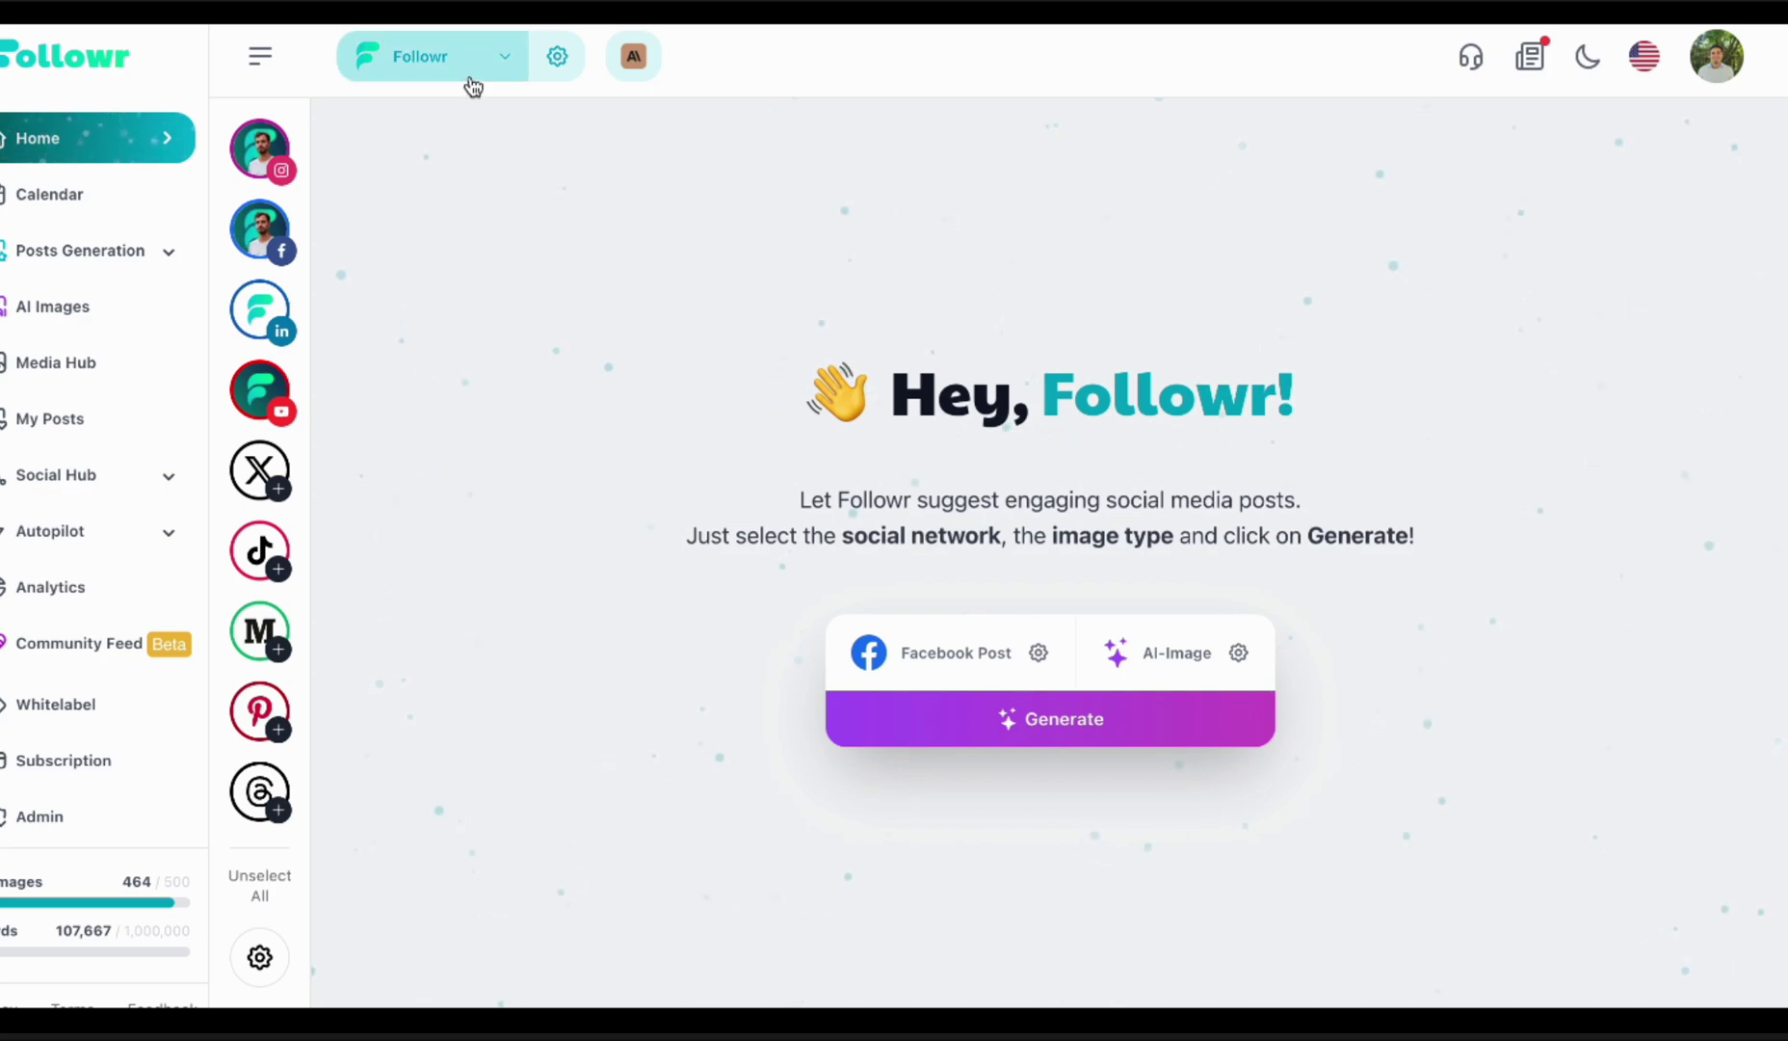
left_click(1037, 650)
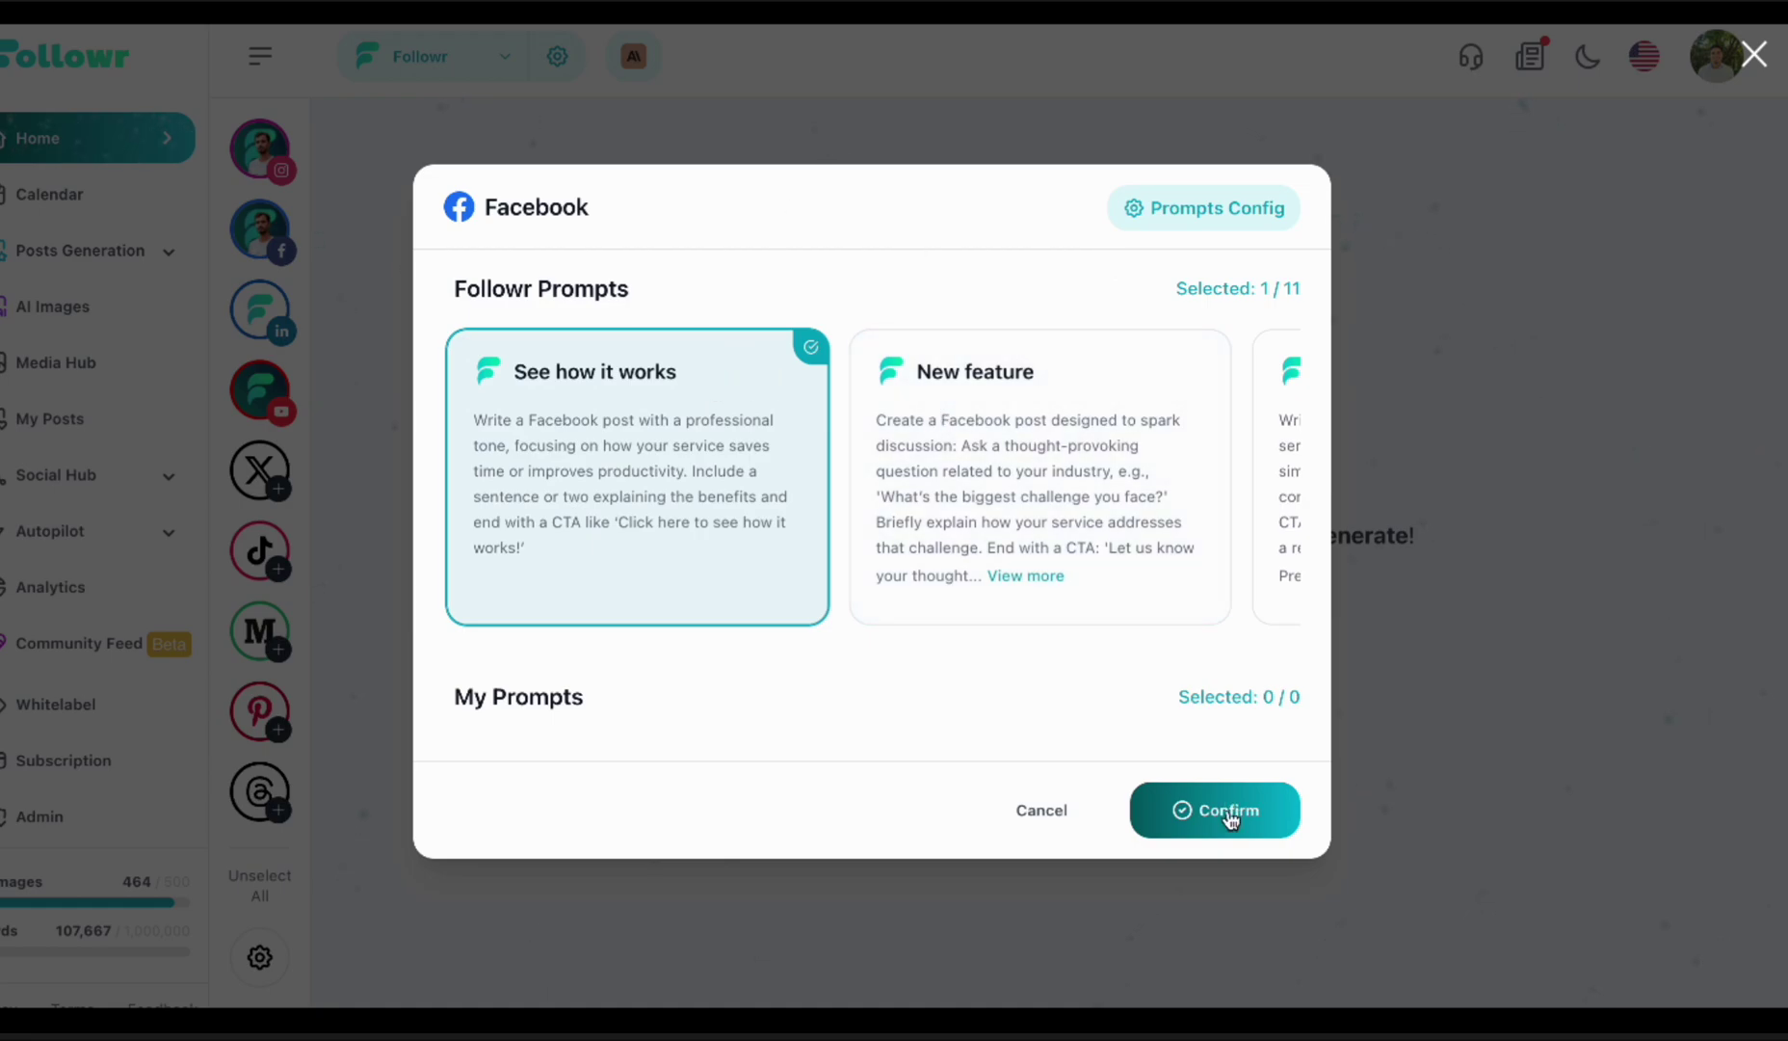
left_click(1071, 824)
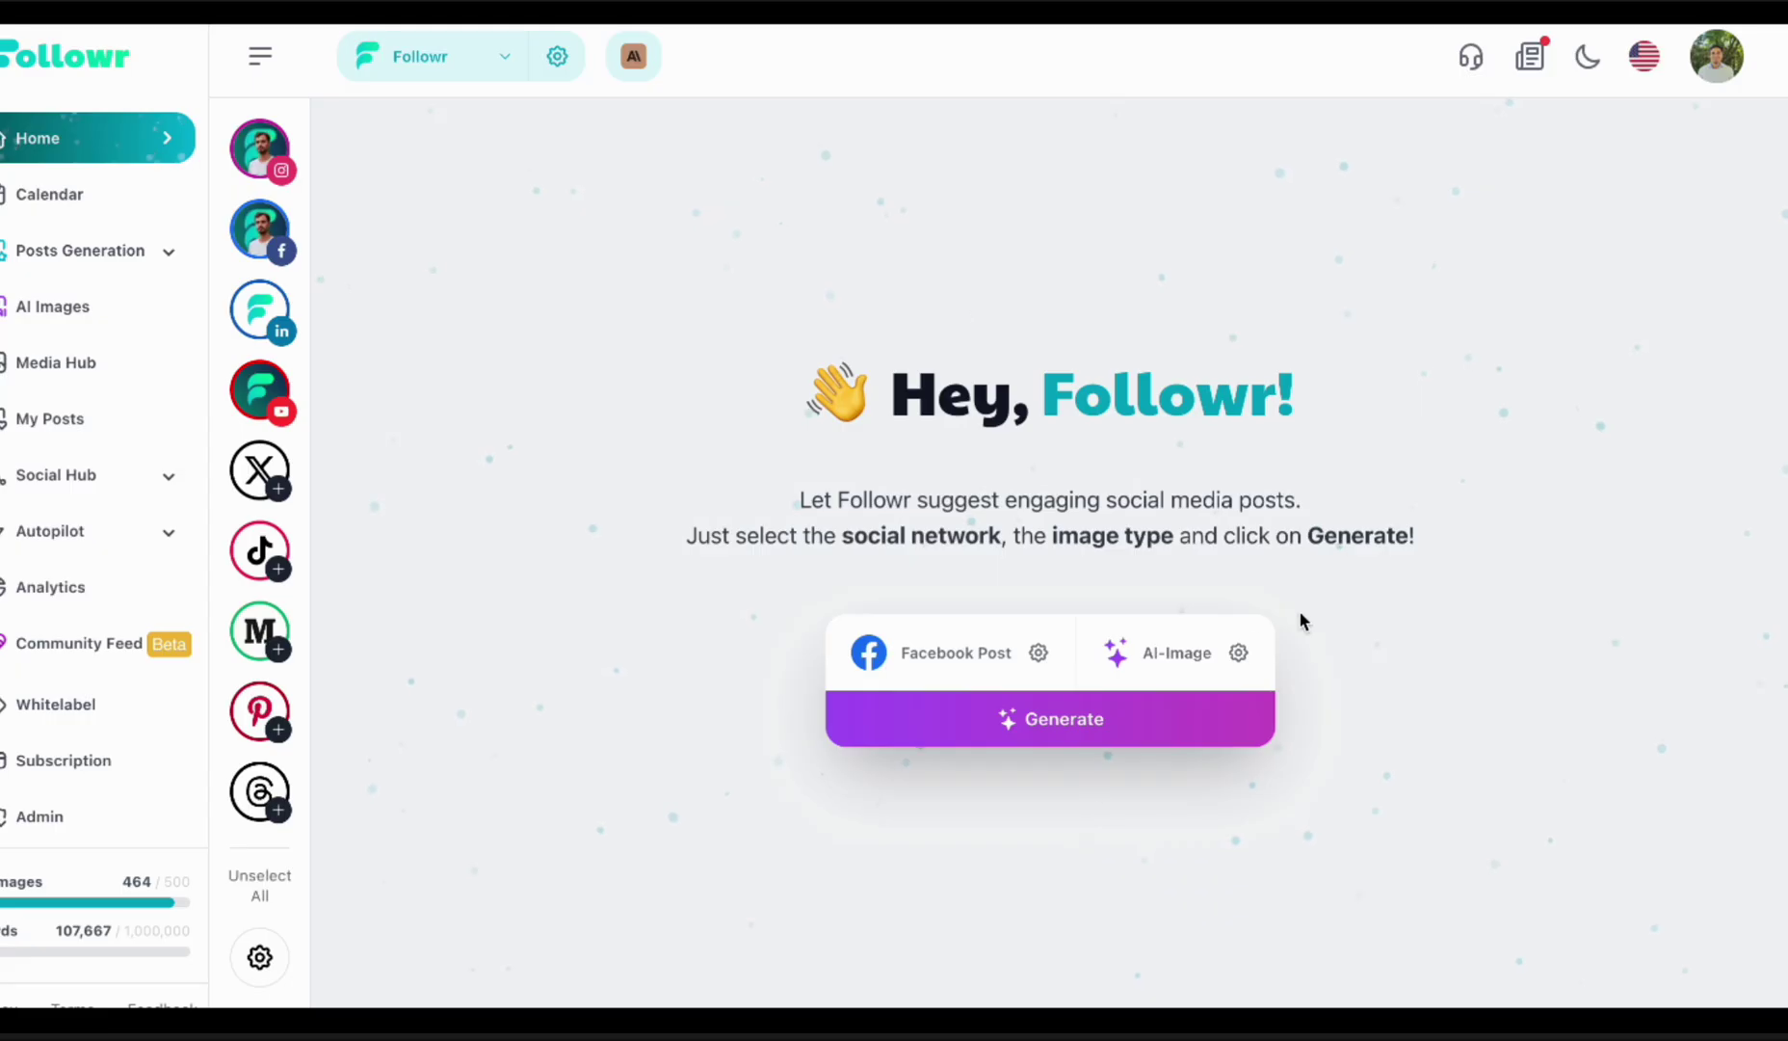
- Choose Recraft v3 - Digital as the AI image model for generated posts and save the image settings
left_click(1236, 656)
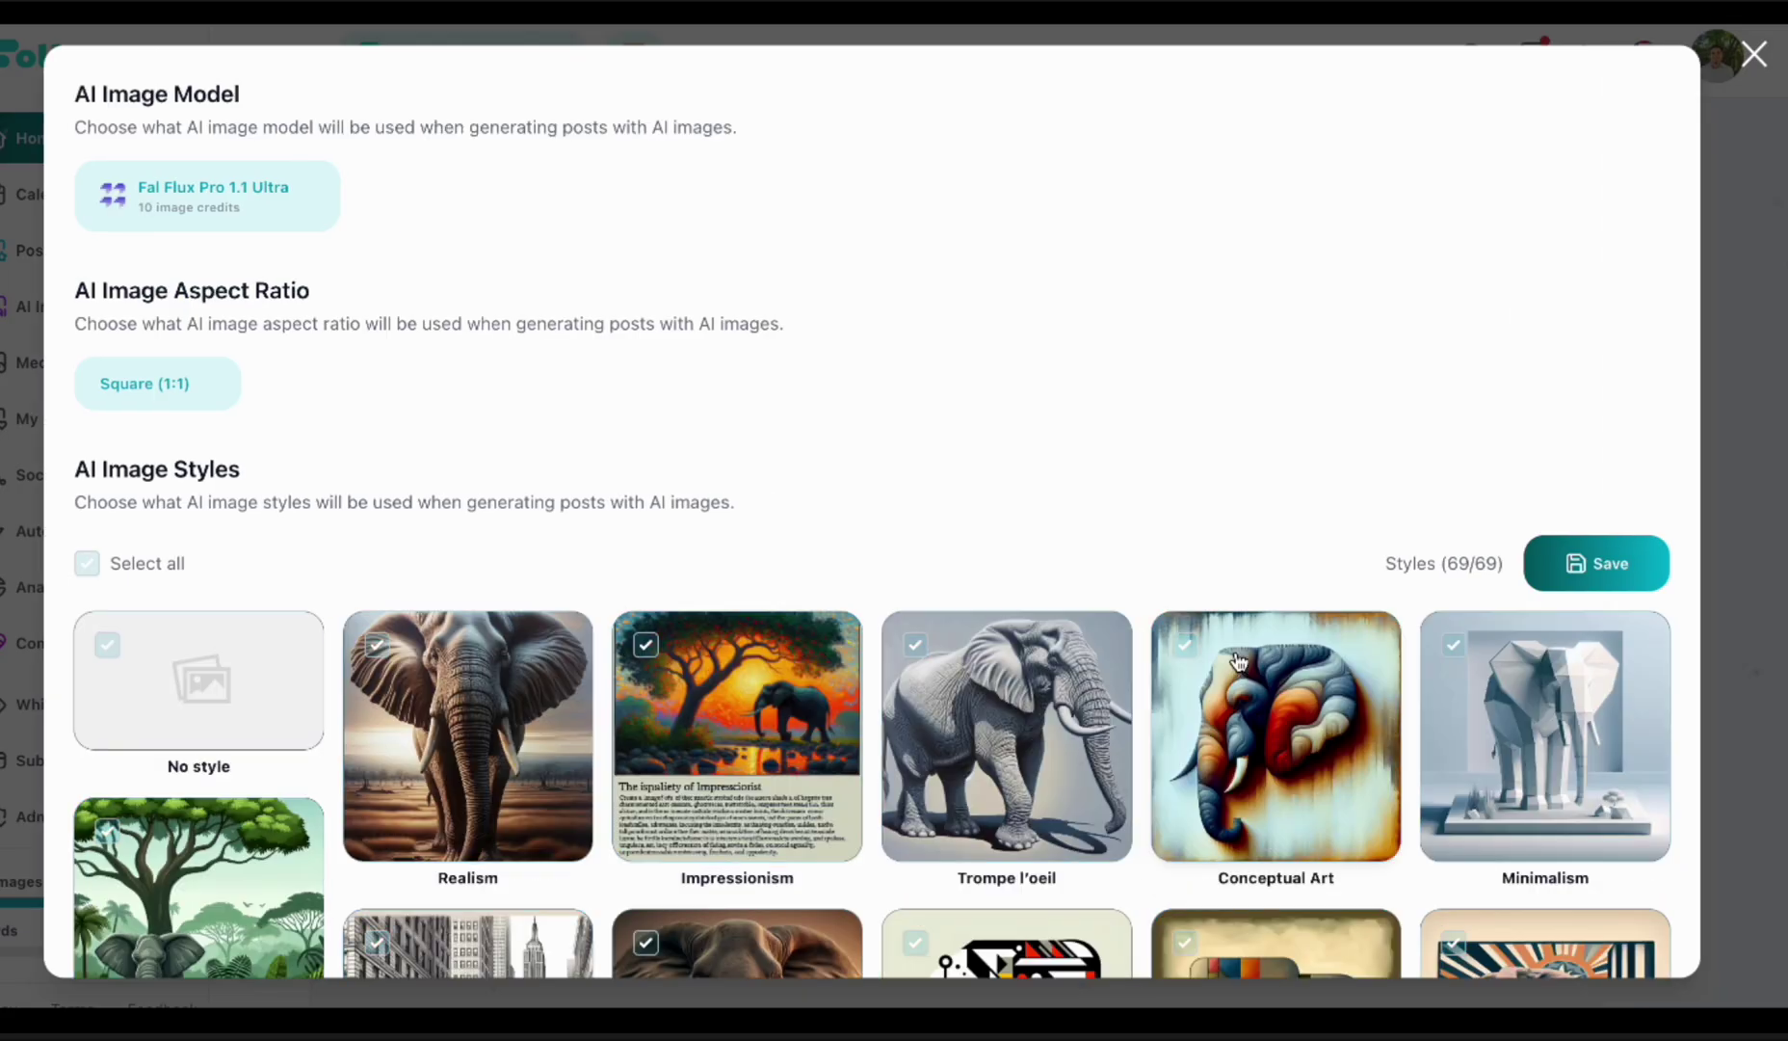
left_click(231, 185)
left_click(256, 507)
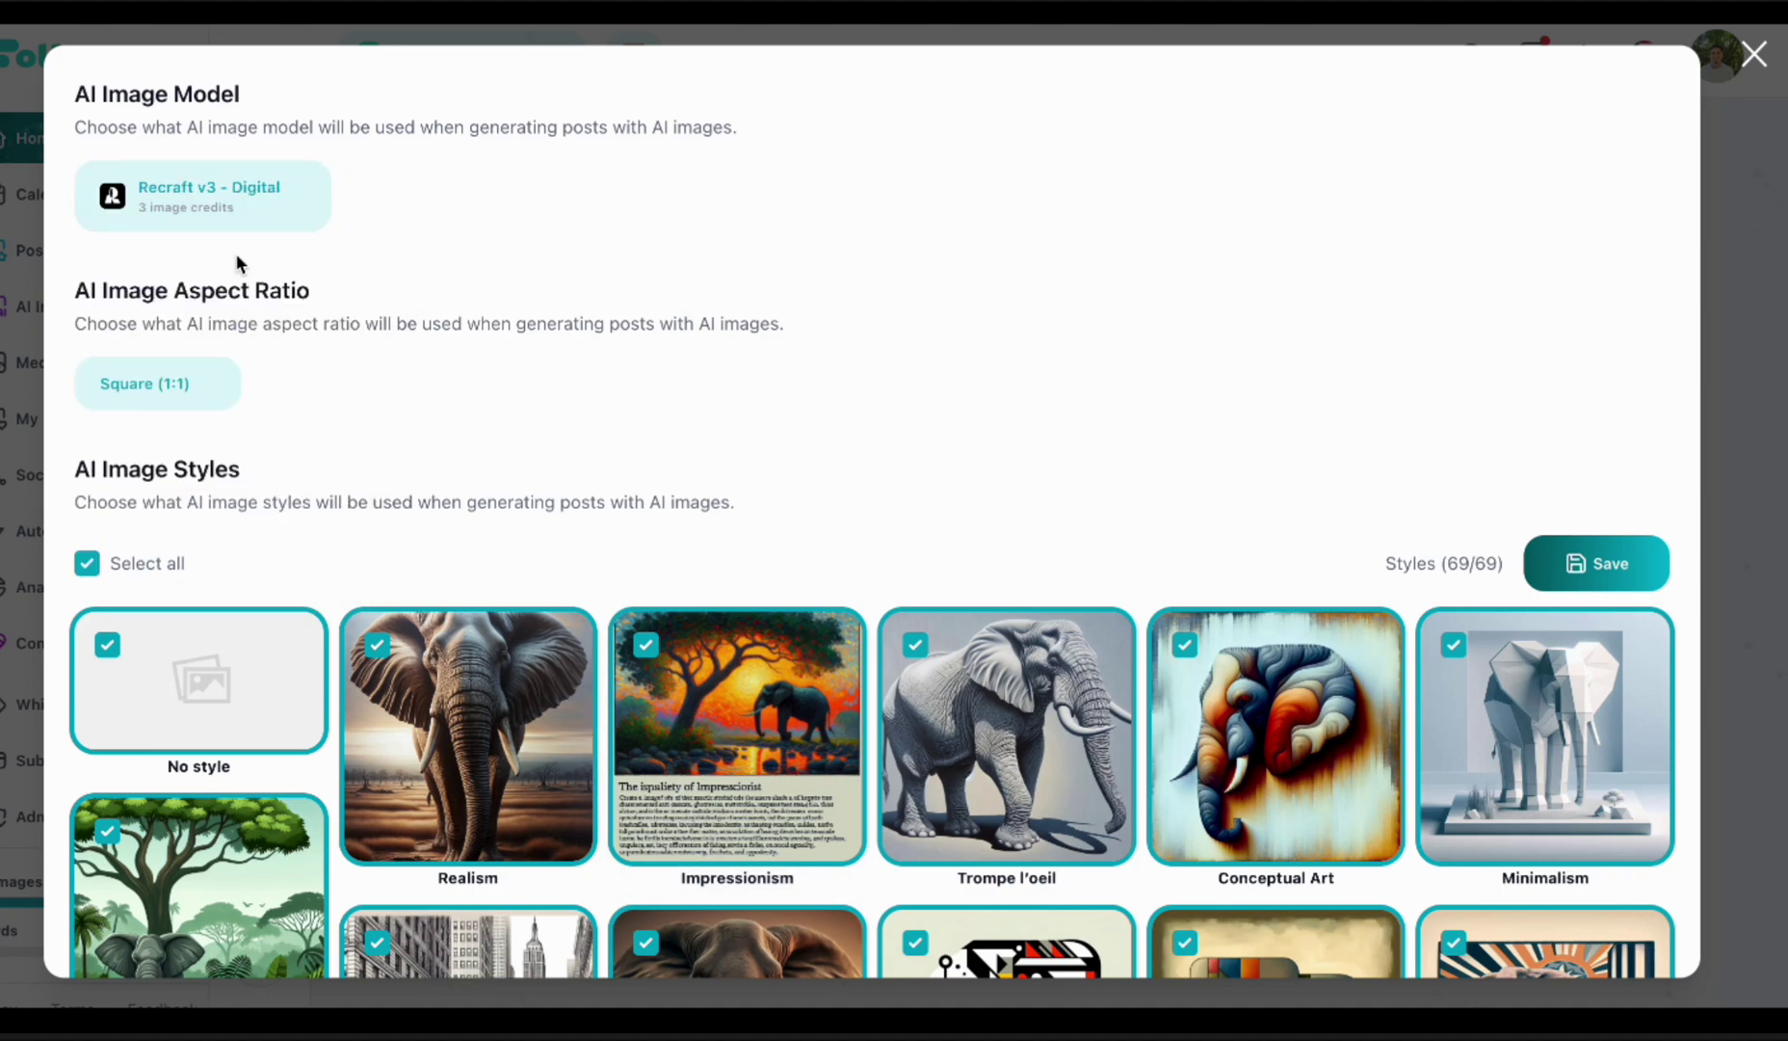
left_click(1626, 569)
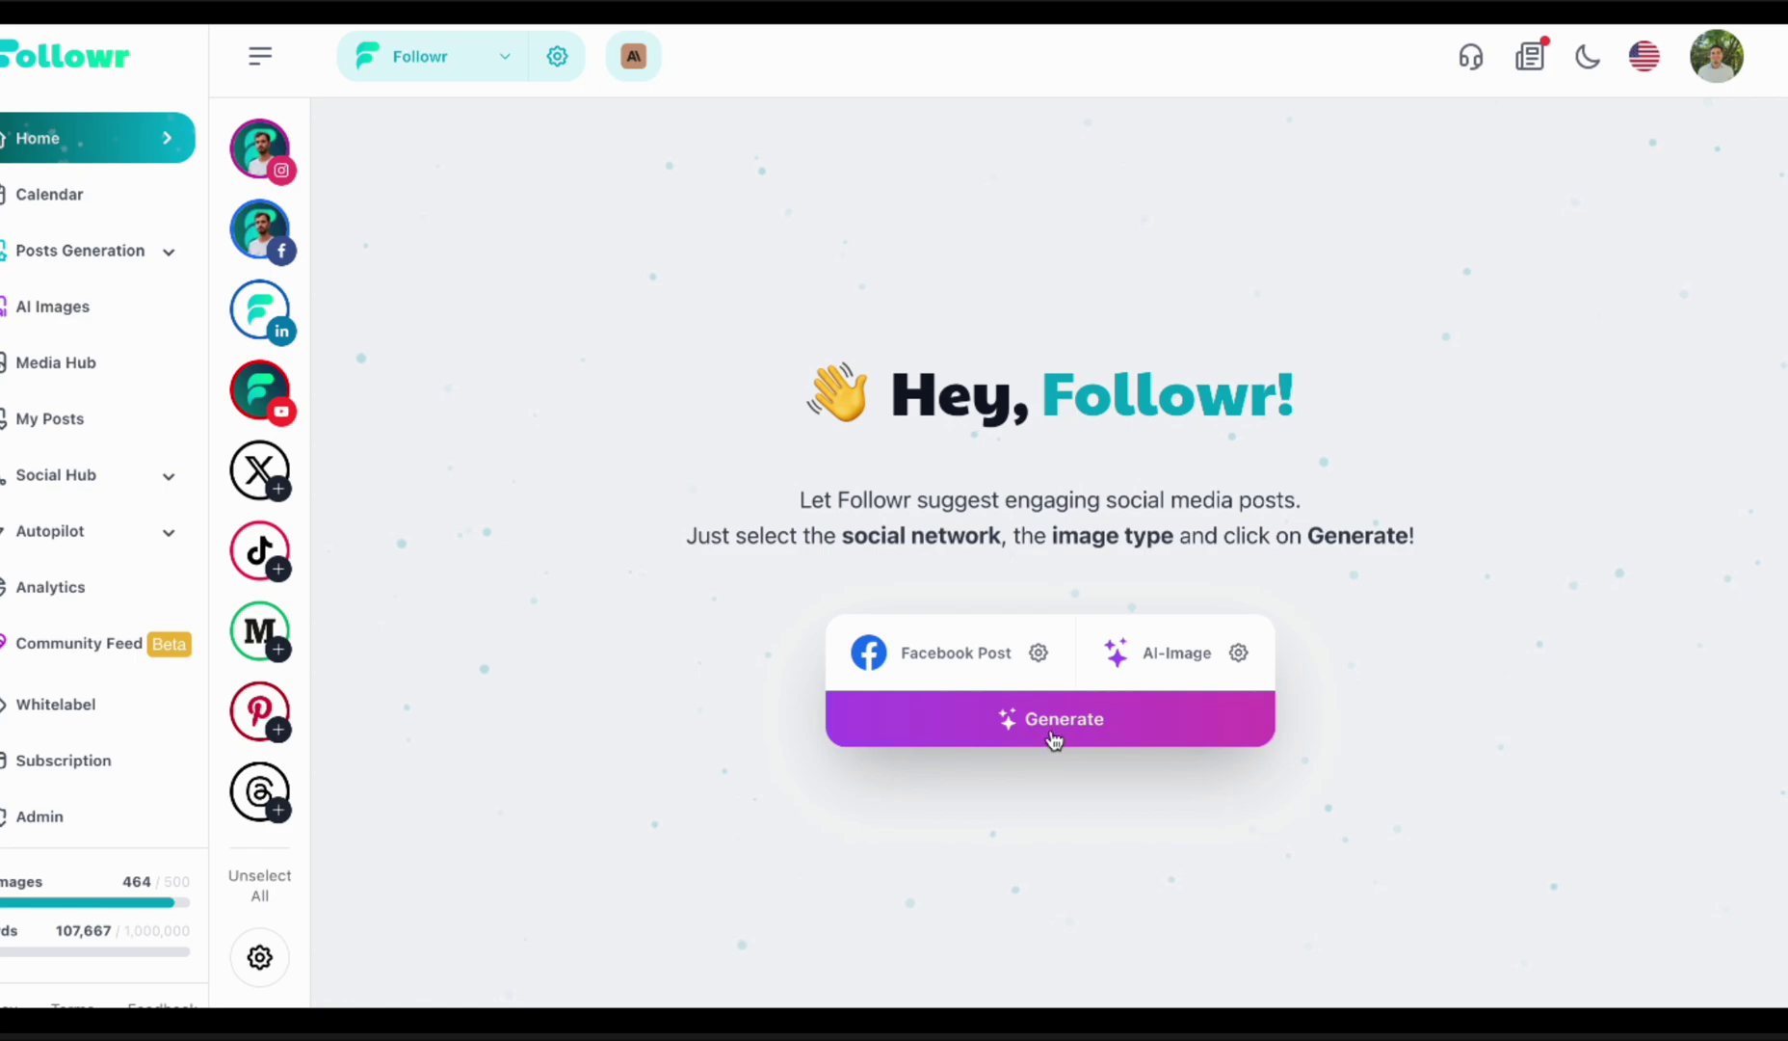
- Generate 4 Facebook posts with AI images and look through the resulting texts and pictures
mouse_move(1065, 727)
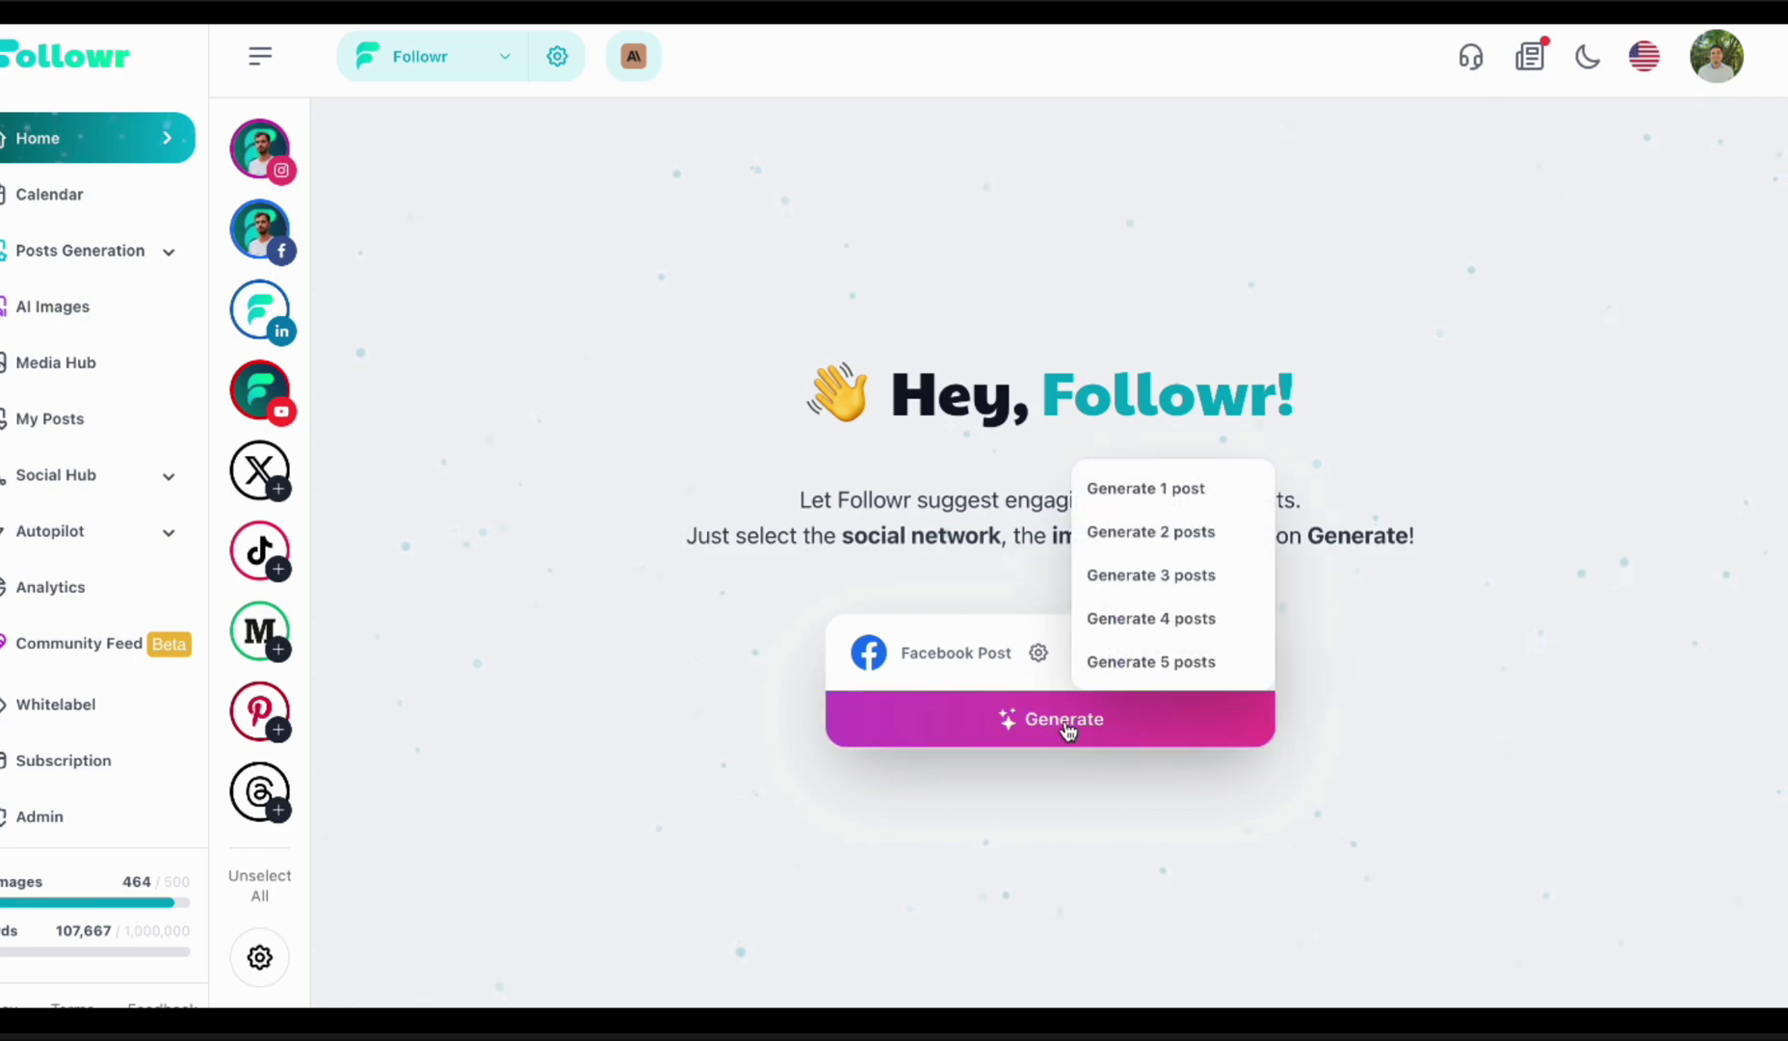
left_click(1113, 624)
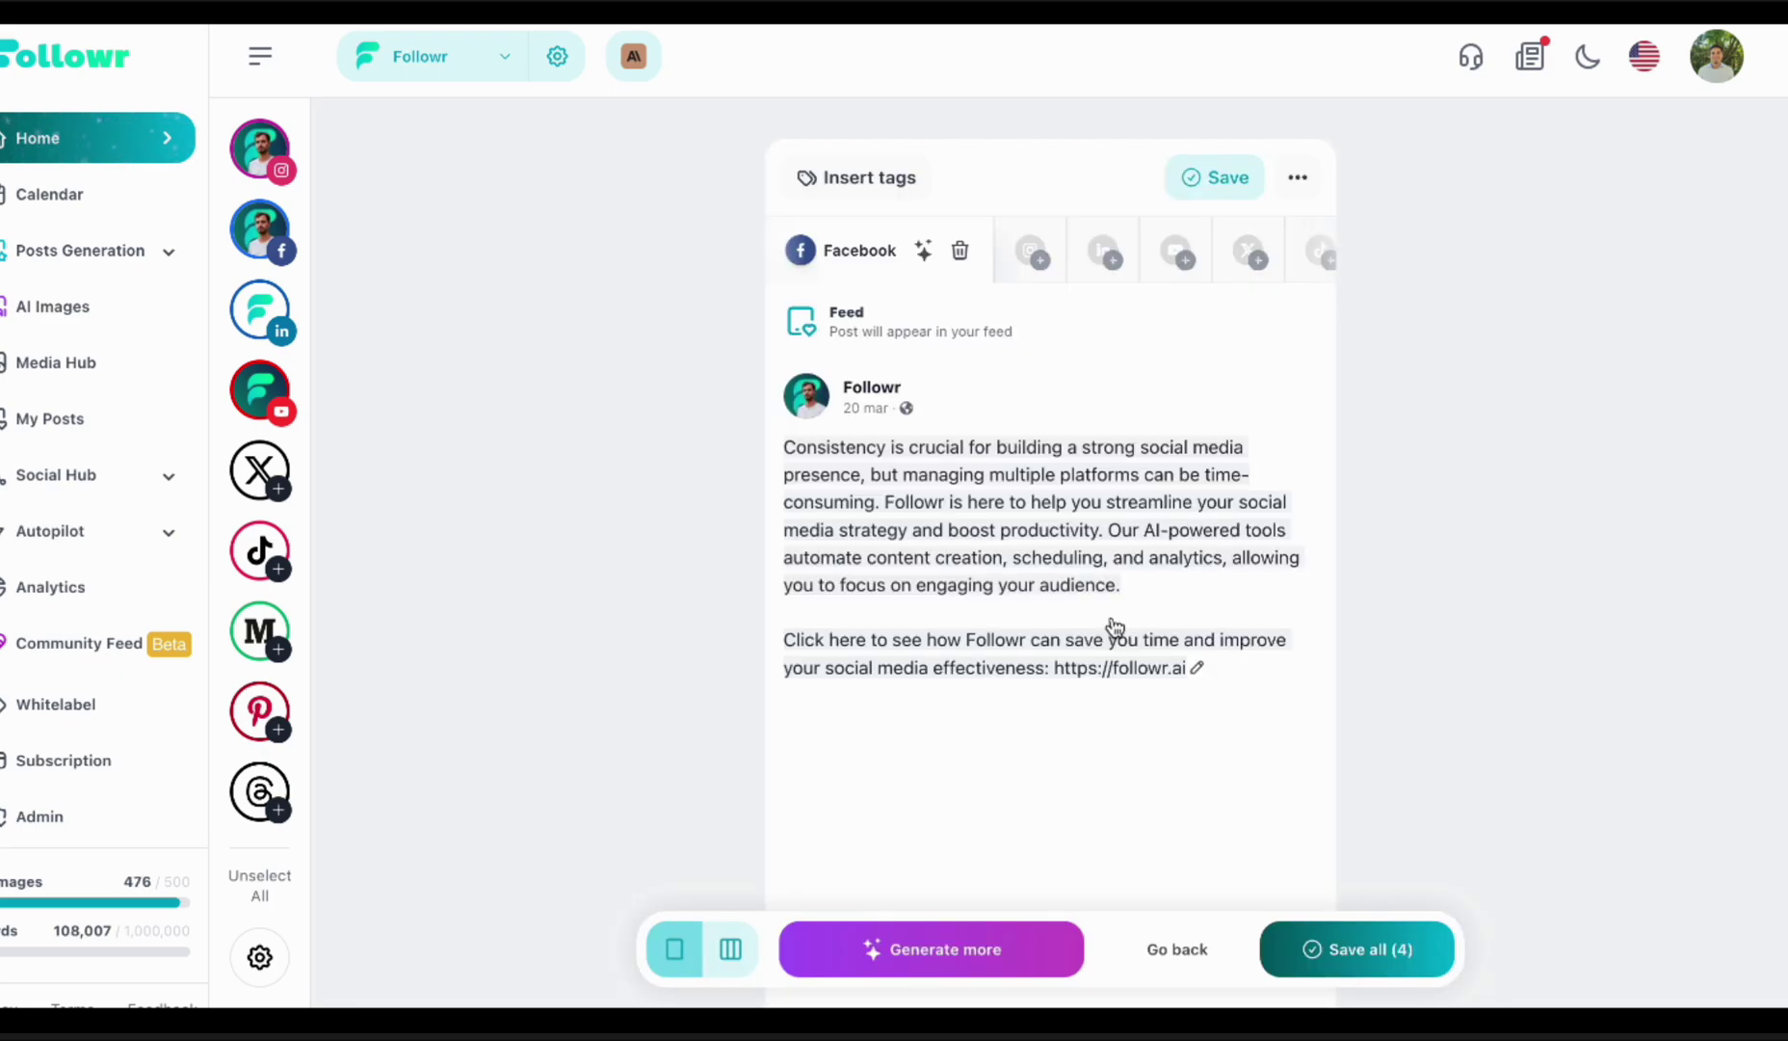
scroll(1114, 627, "down", 3)
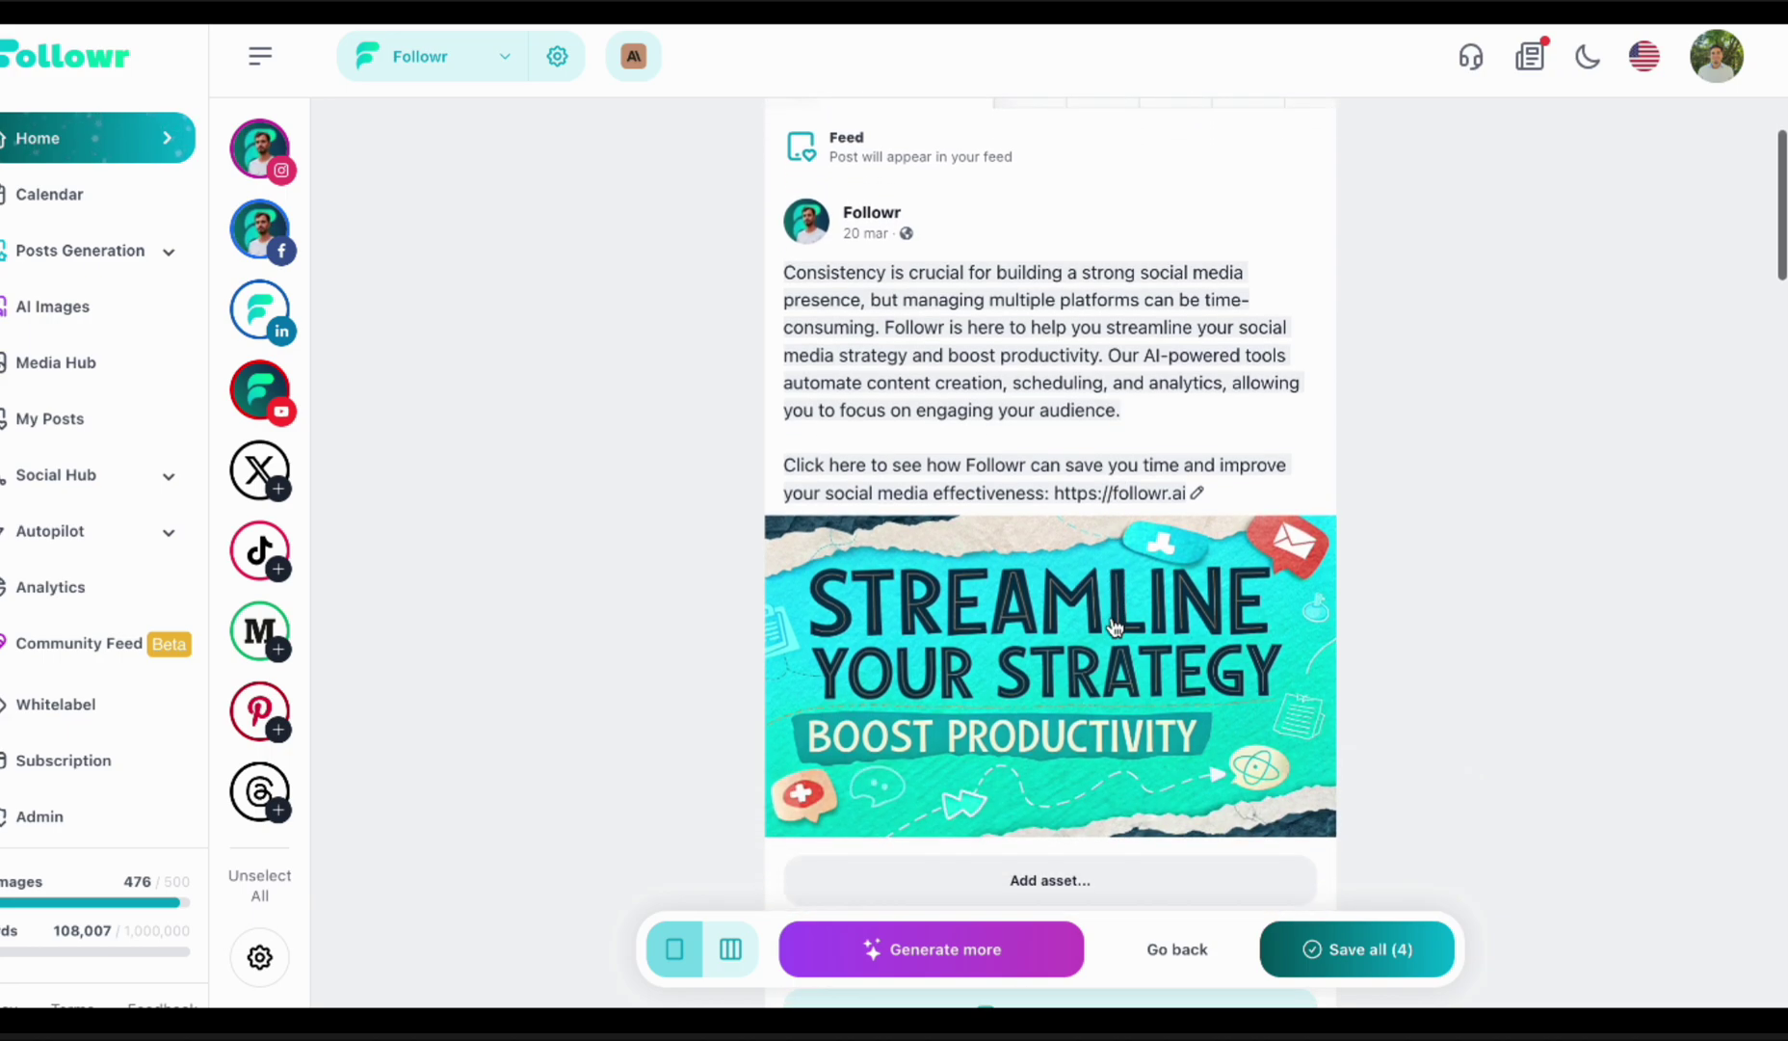
scroll(1115, 627, "down", 15)
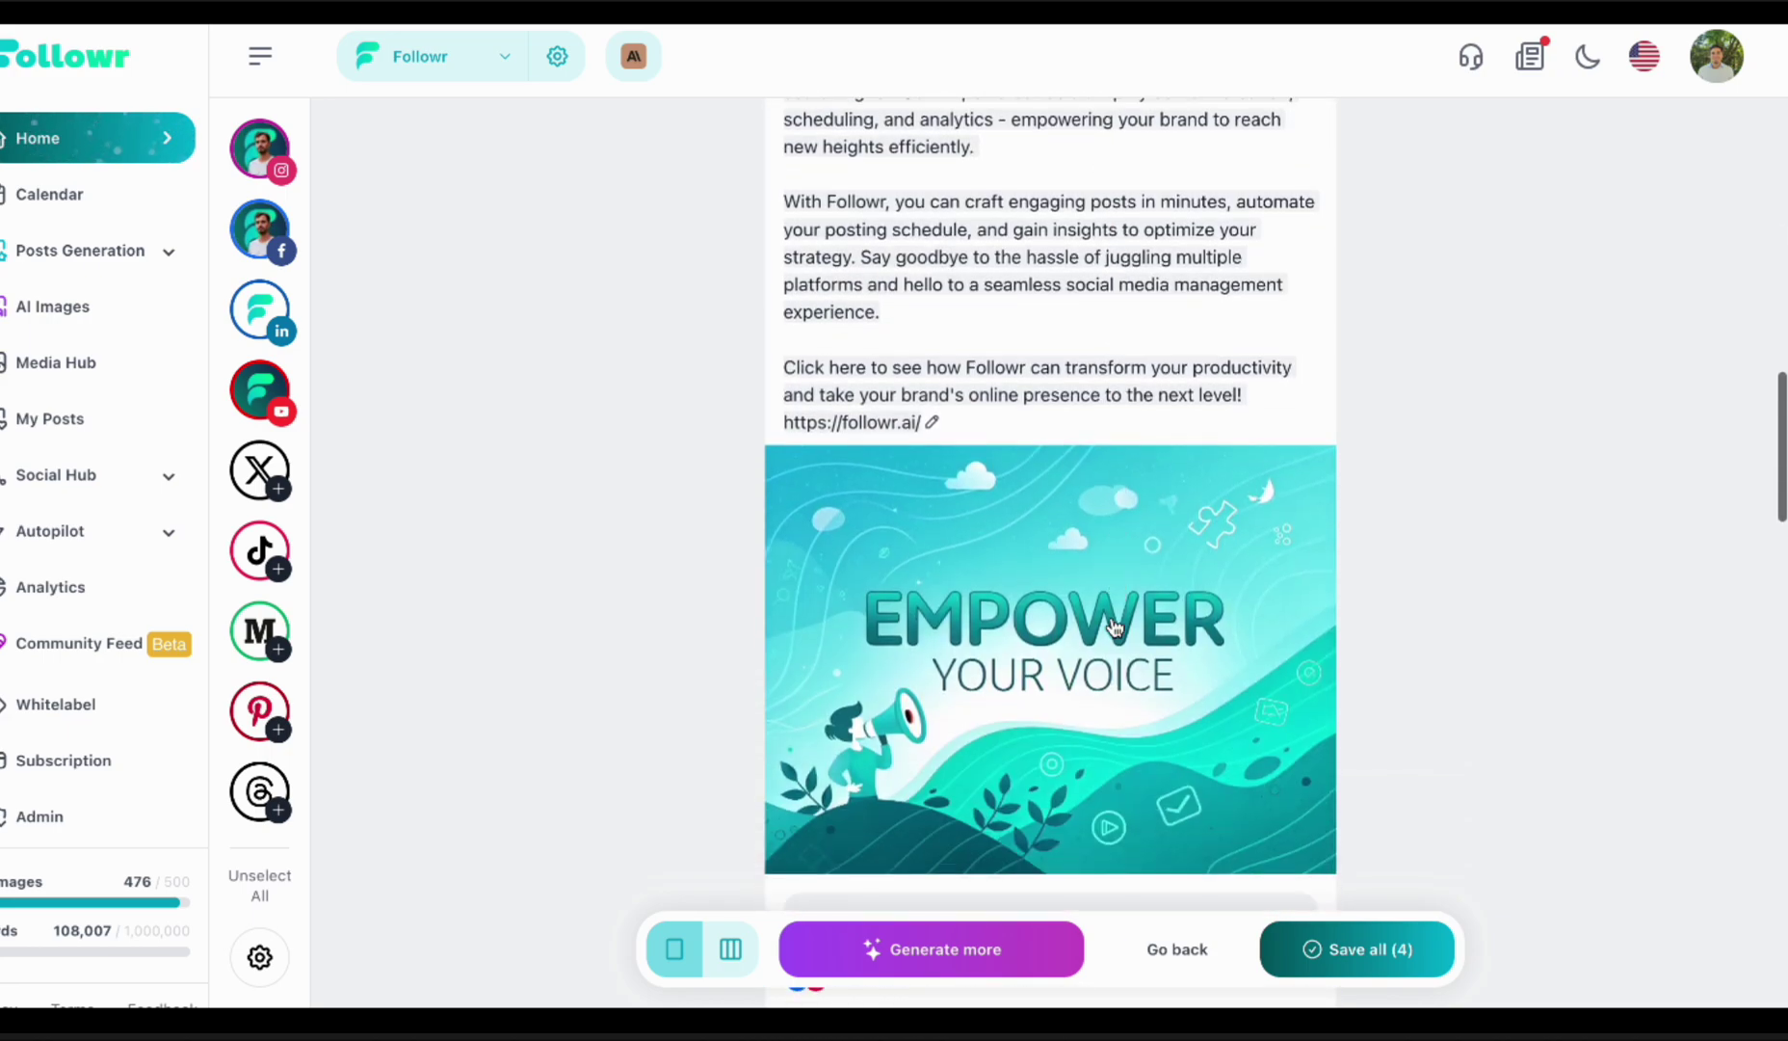
- Review the texts and images of the four generated Facebook posts and save all of them
scroll(1115, 627, "down", 2)
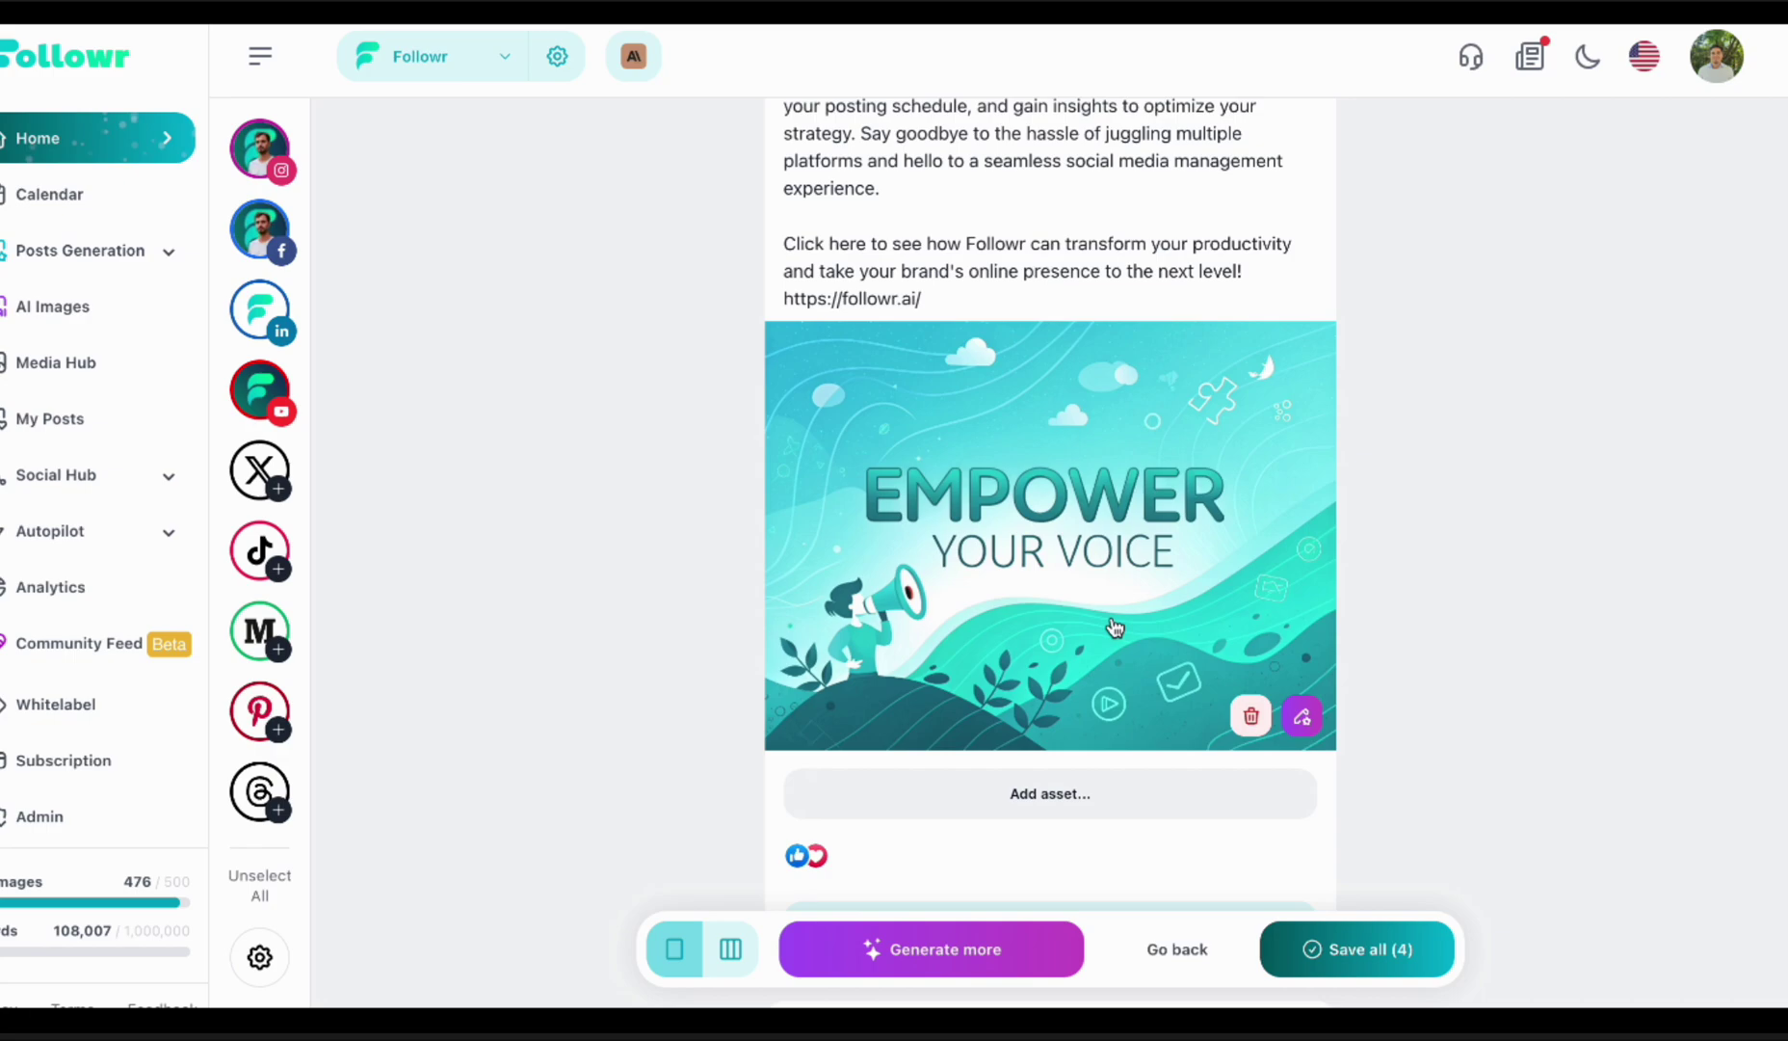
scroll(1115, 628, "up", 12)
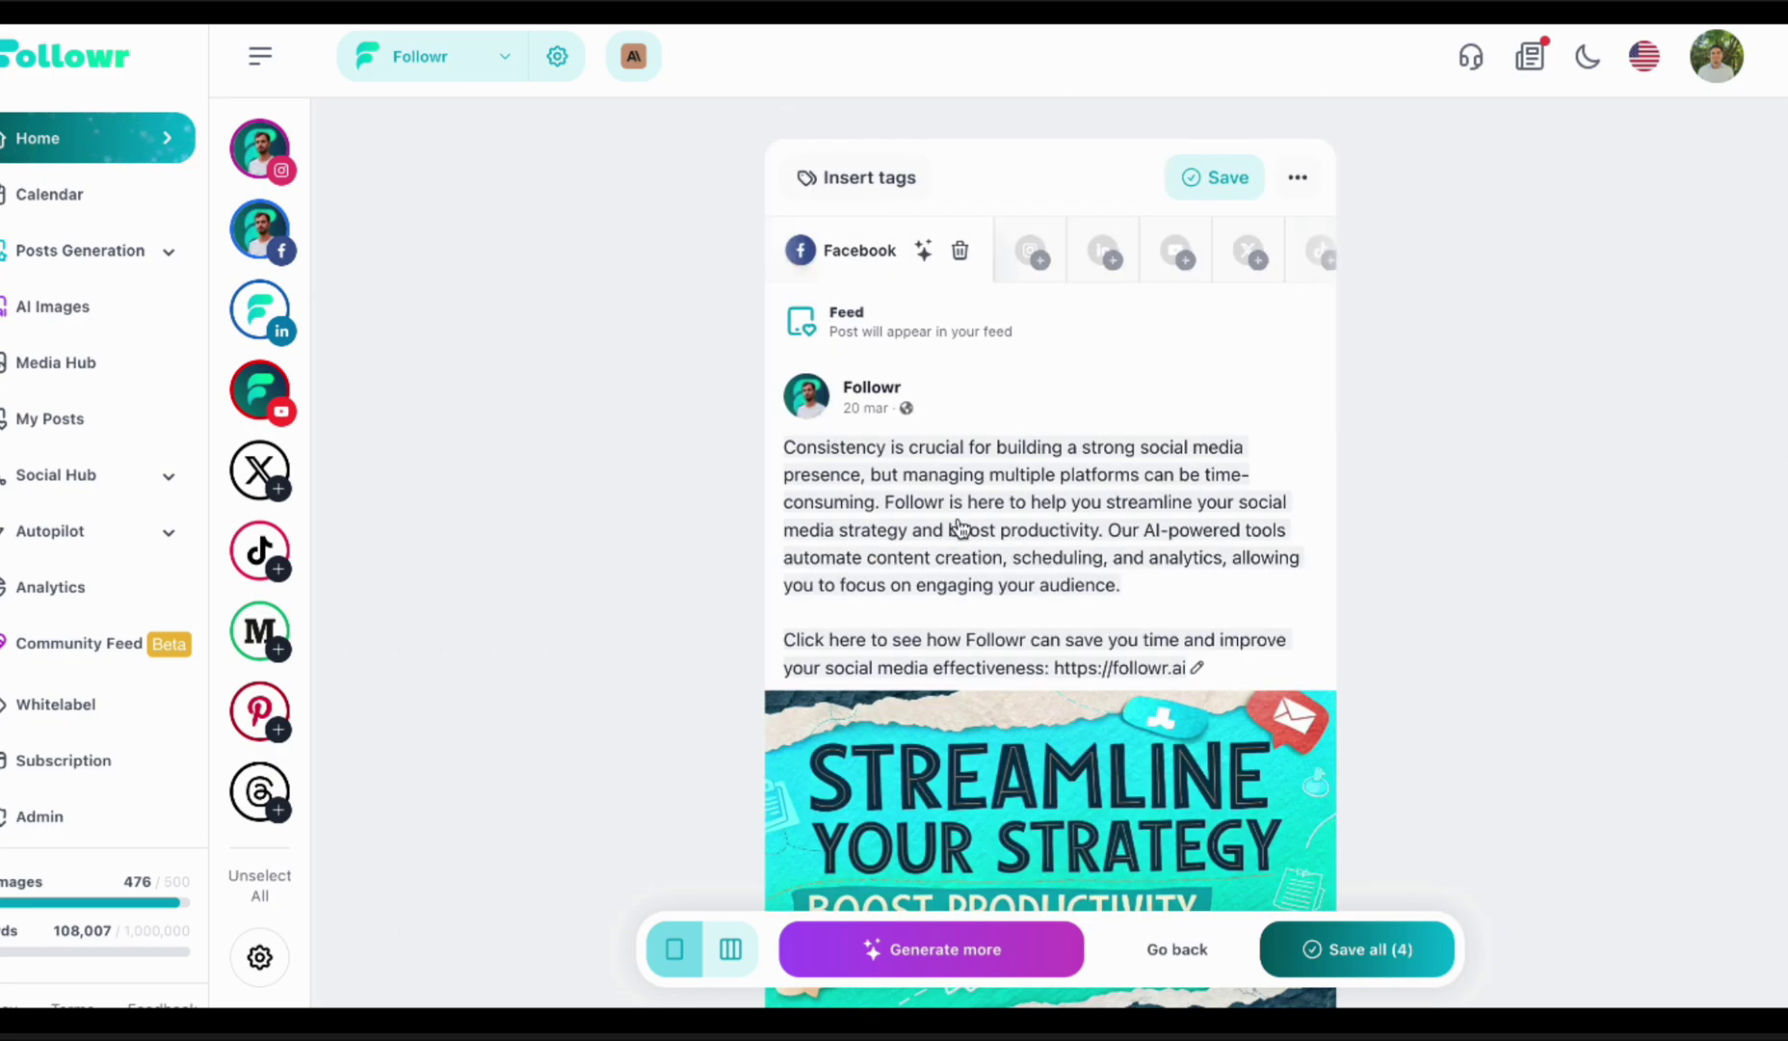
scroll(1074, 578, "down", 6)
scroll(1103, 456, "down", 15)
scroll(1046, 732, "down", 3)
scroll(1069, 578, "down", 1)
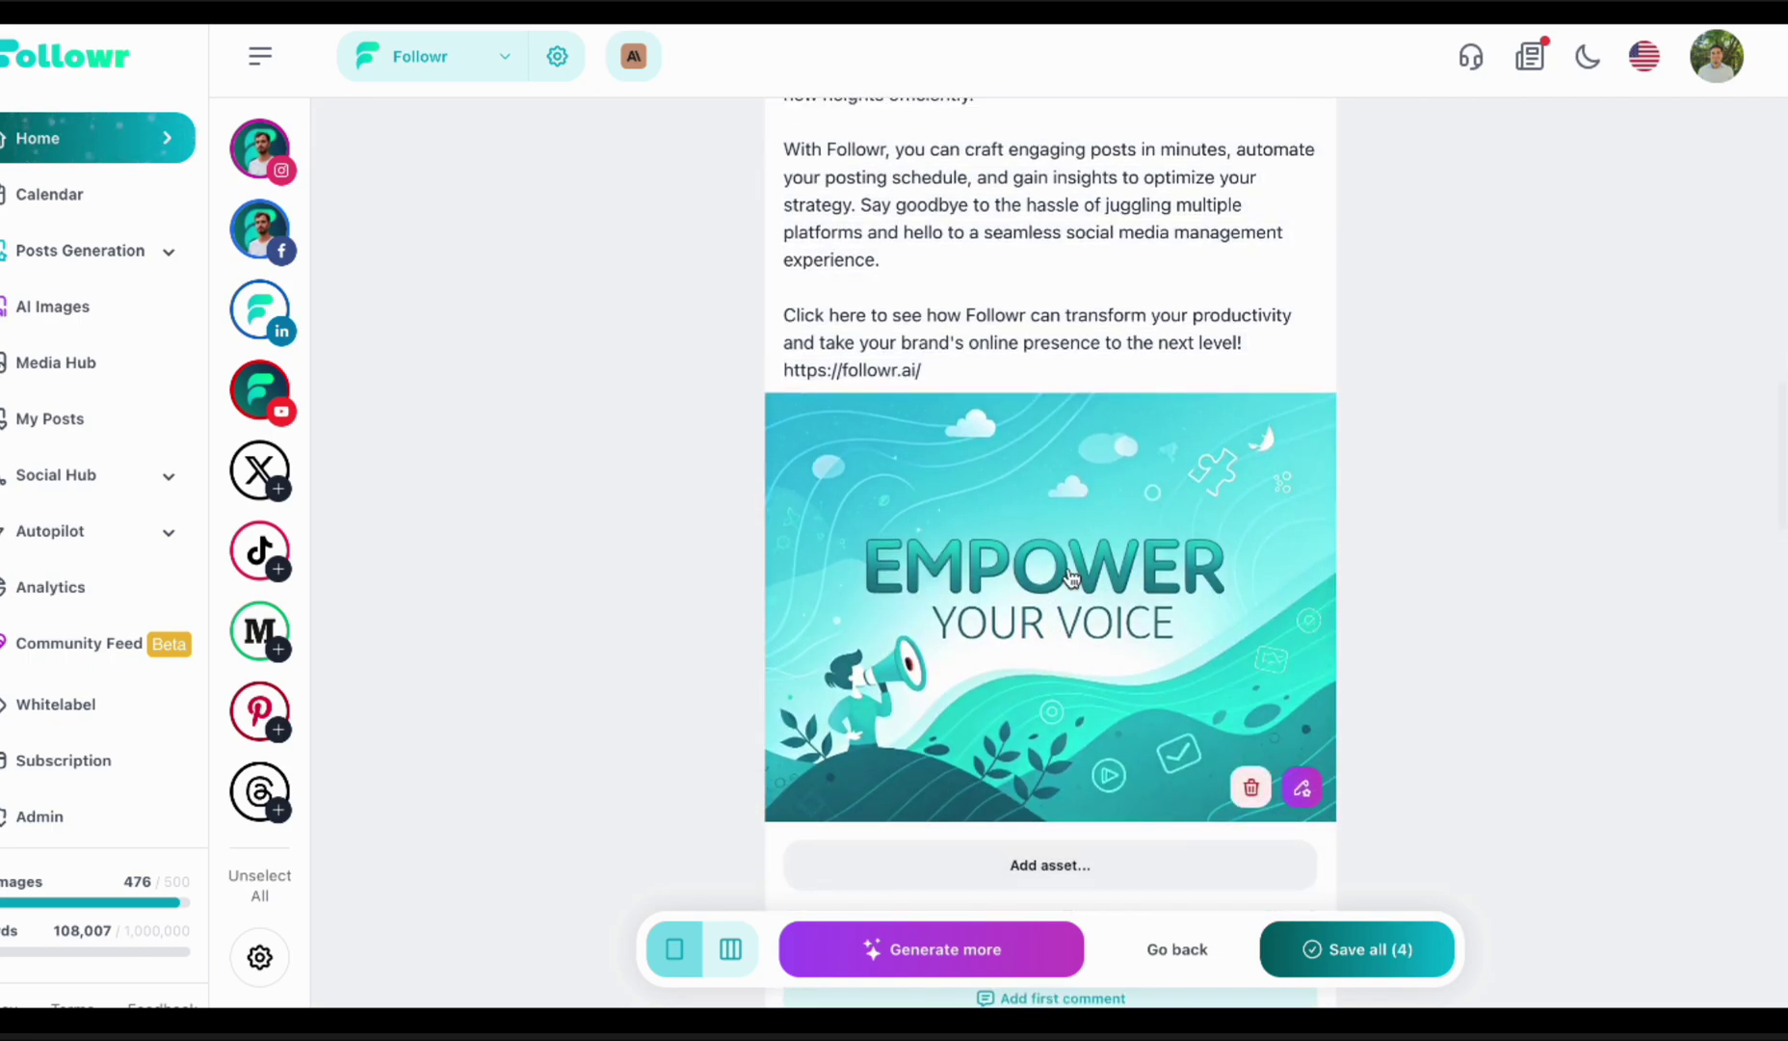
scroll(1072, 576, "down", 20)
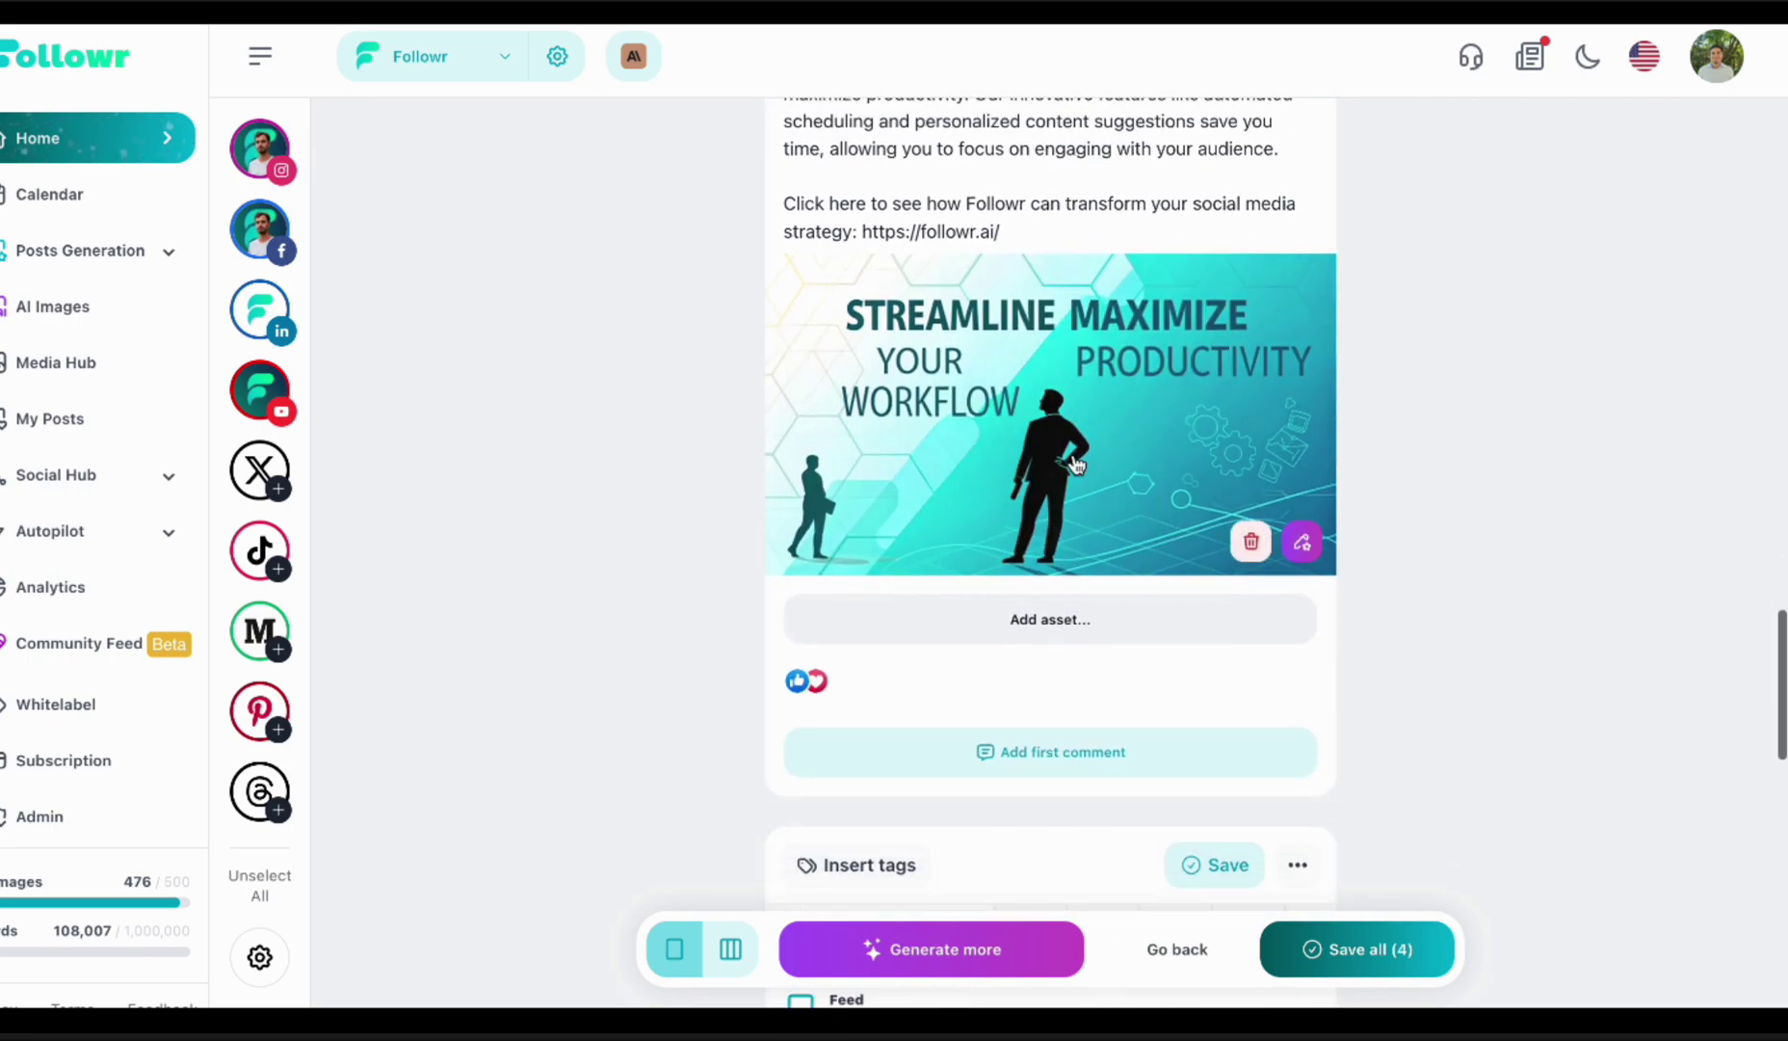
scroll(1026, 501, "down", 15)
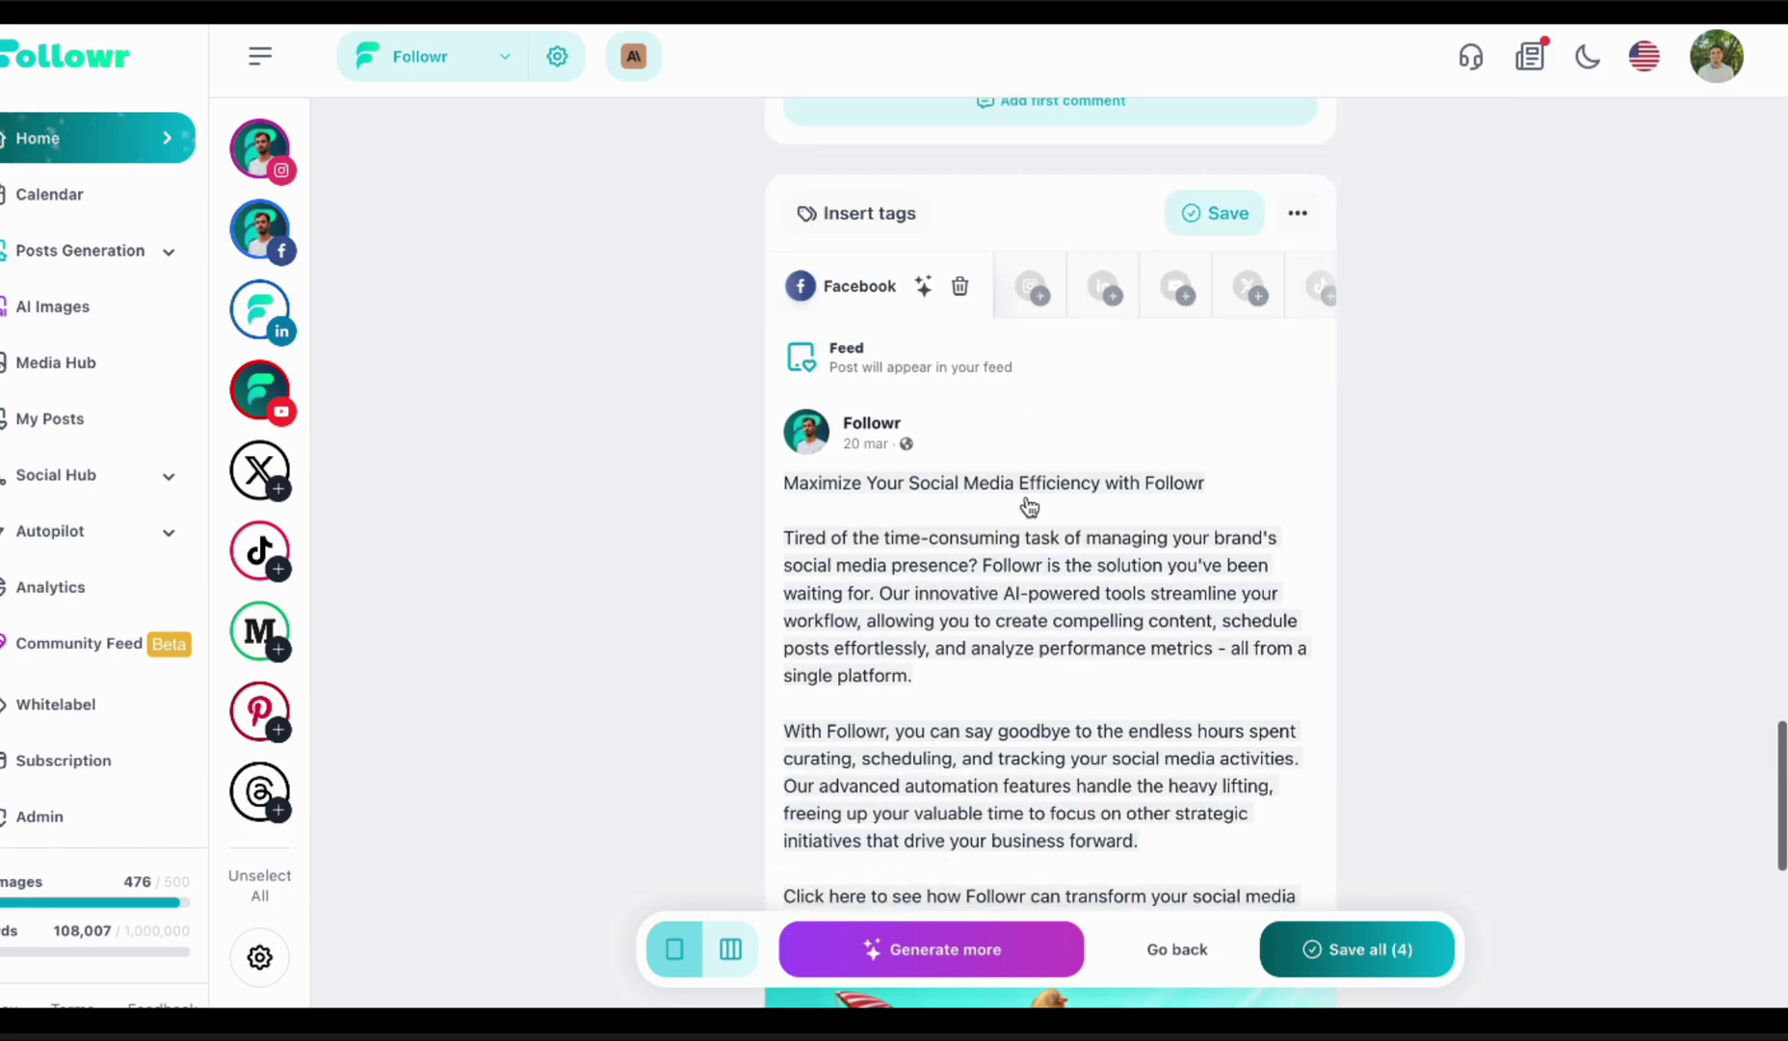
scroll(1018, 753, "down", 3)
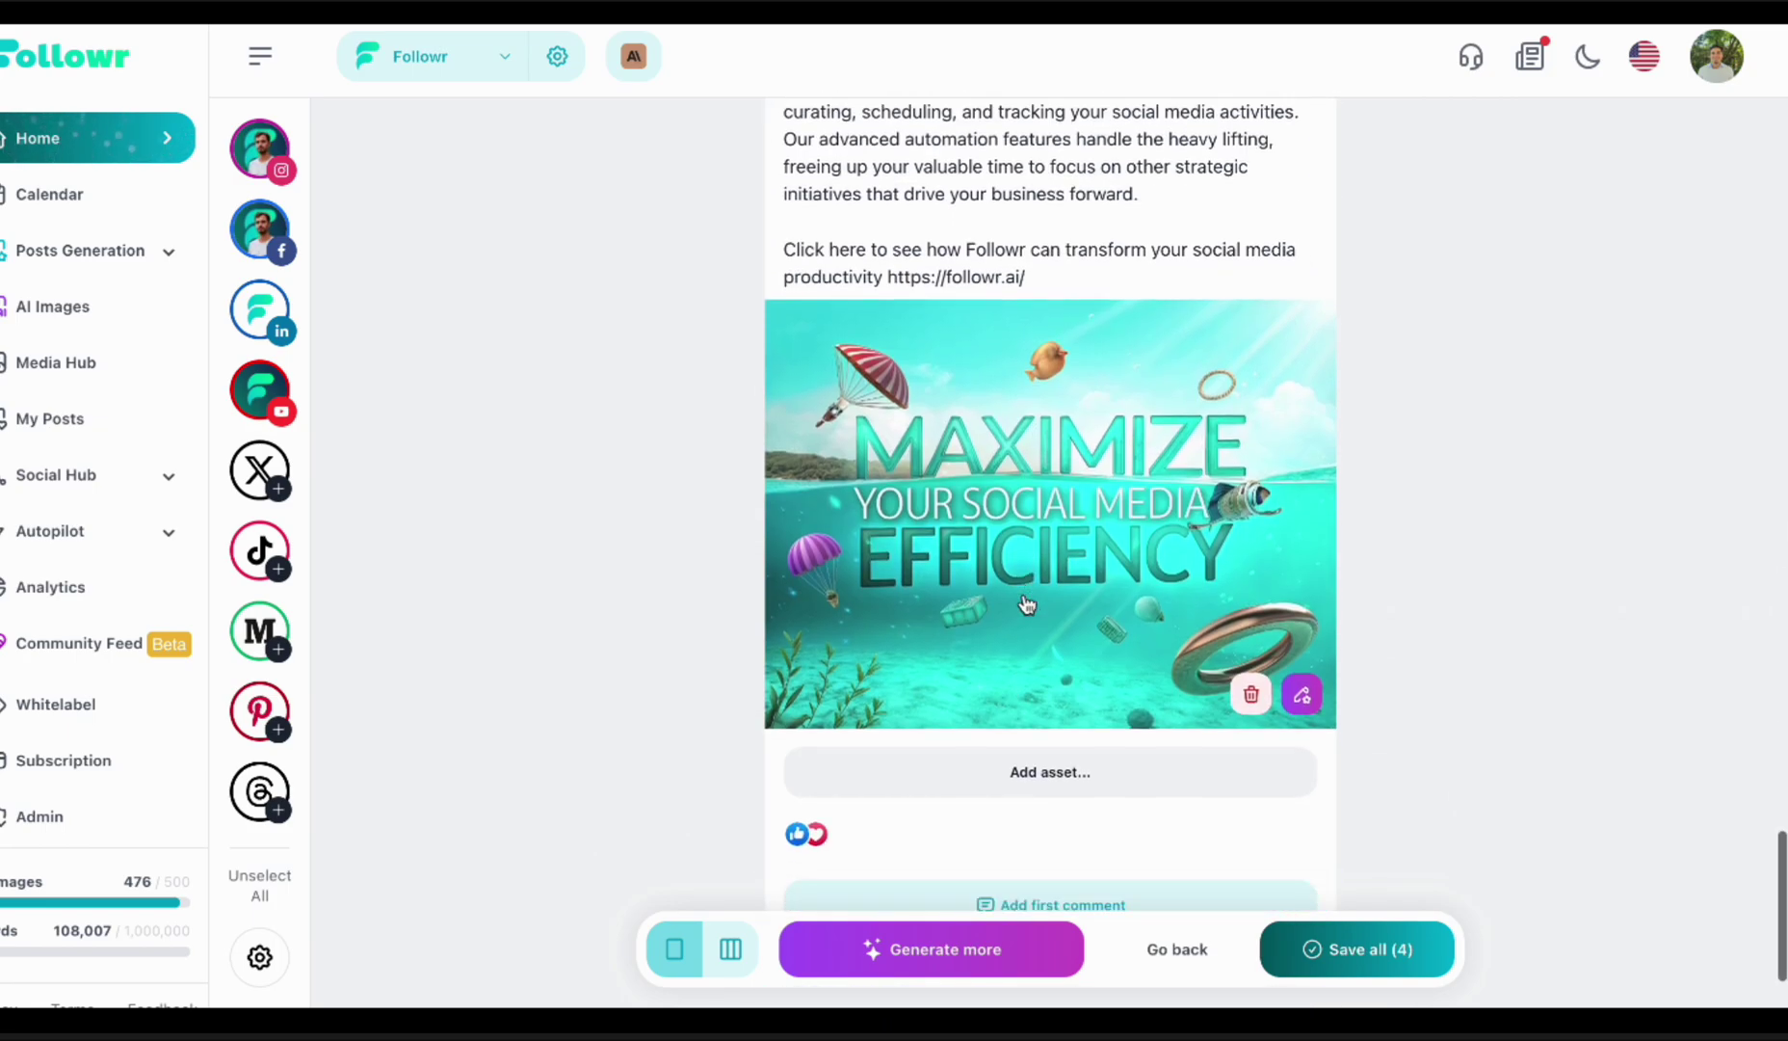
scroll(1026, 602, "up", 20)
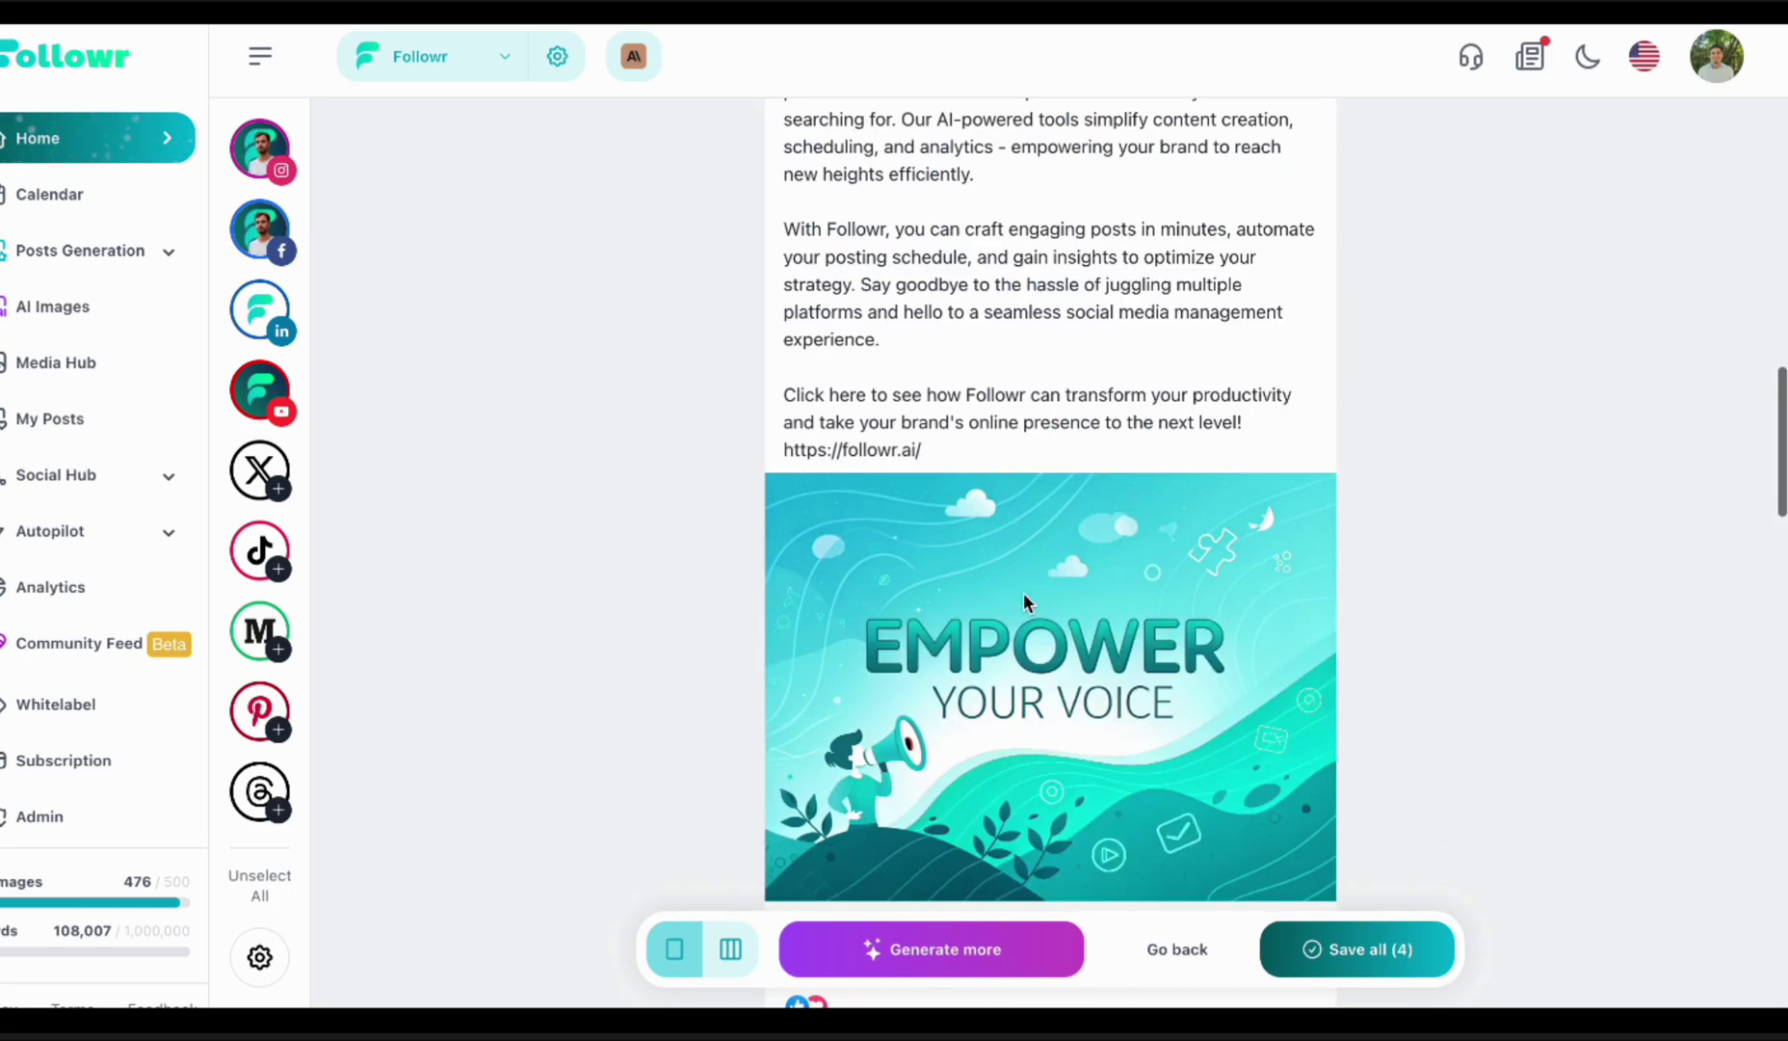
left_click(1413, 962)
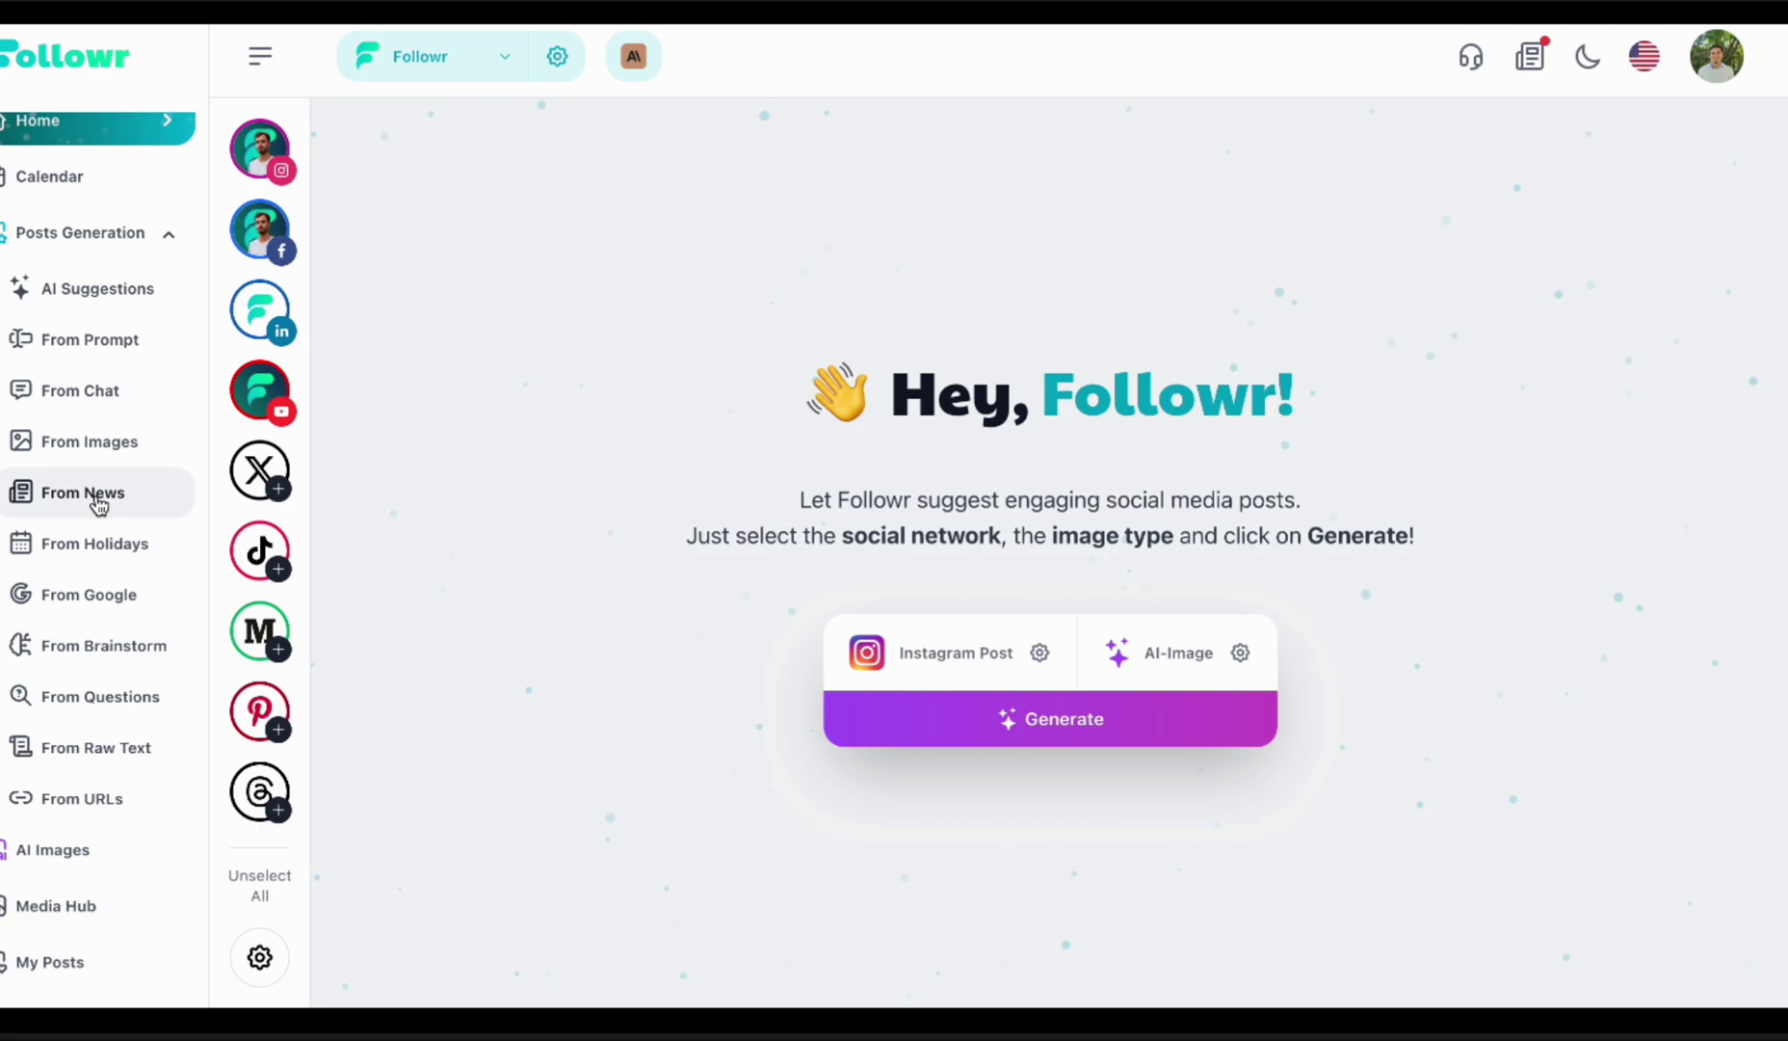
- Ask the post-generation chat "Give me 3 ideas to begin my social media content this week."
left_click(1052, 923)
type("Give me ")
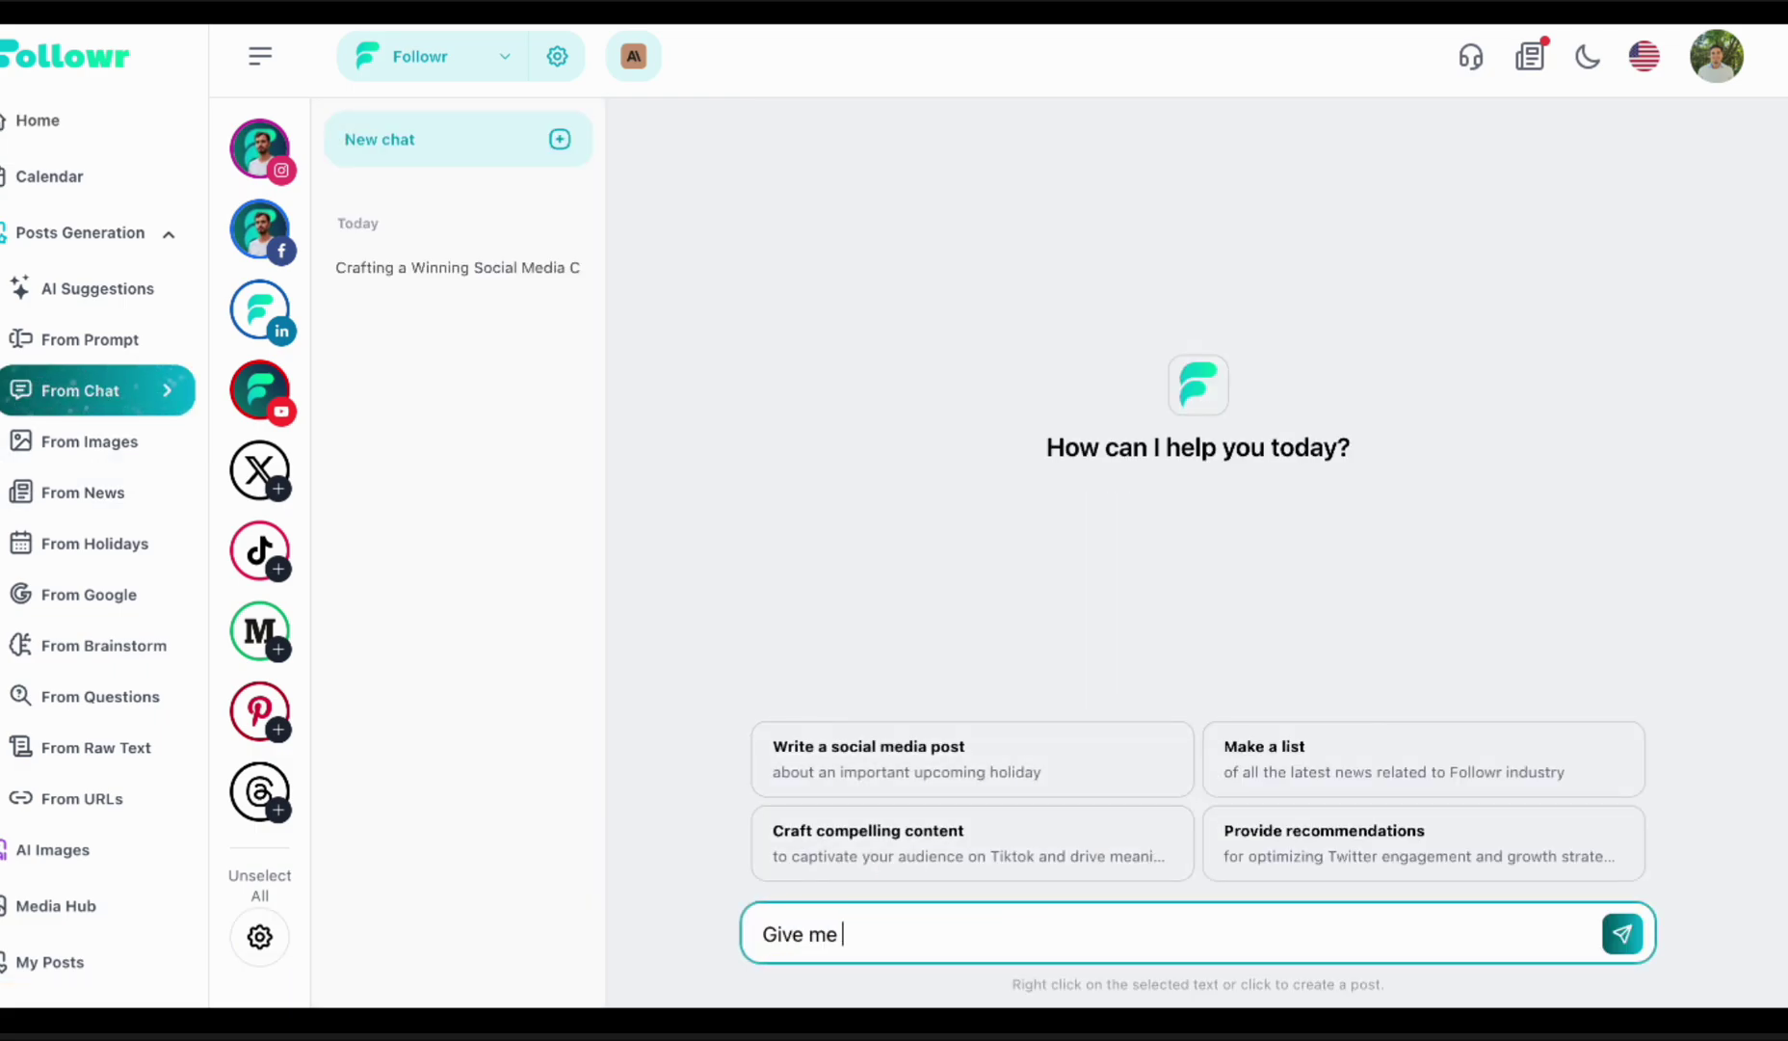
type("3 ideas to begin my social media cont")
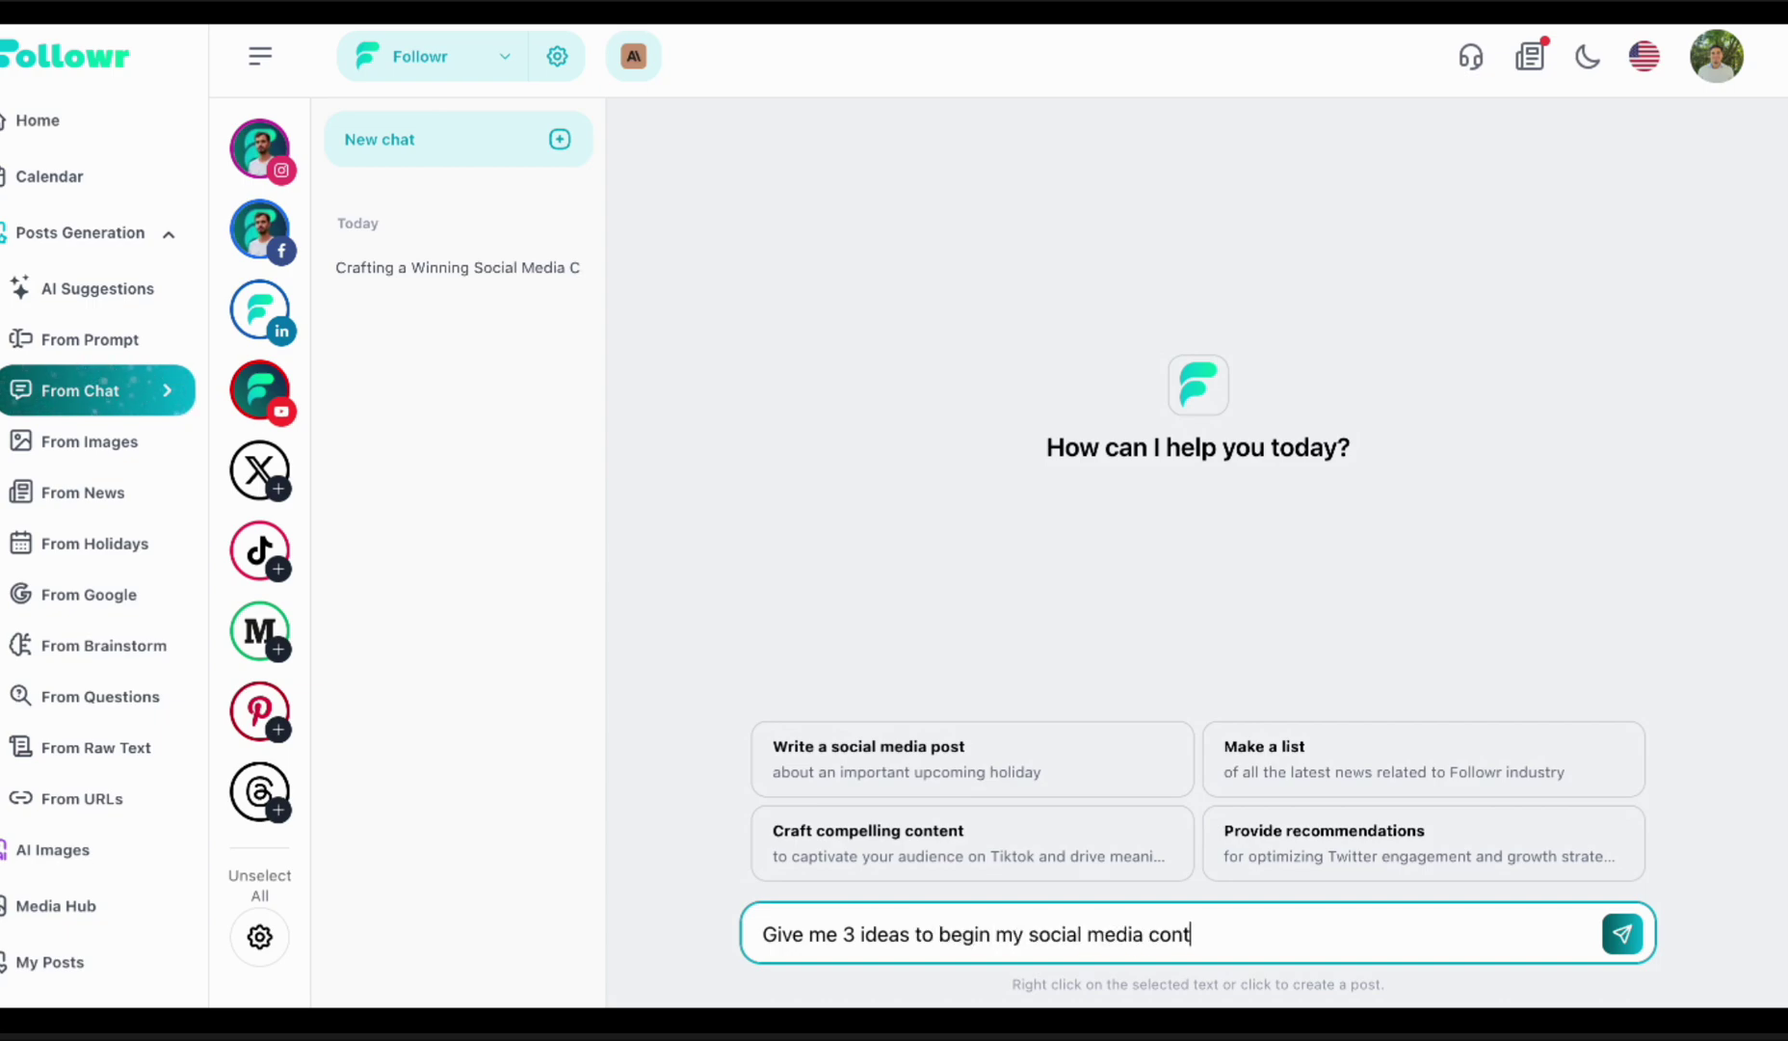
type("ent this week.")
key("Return")
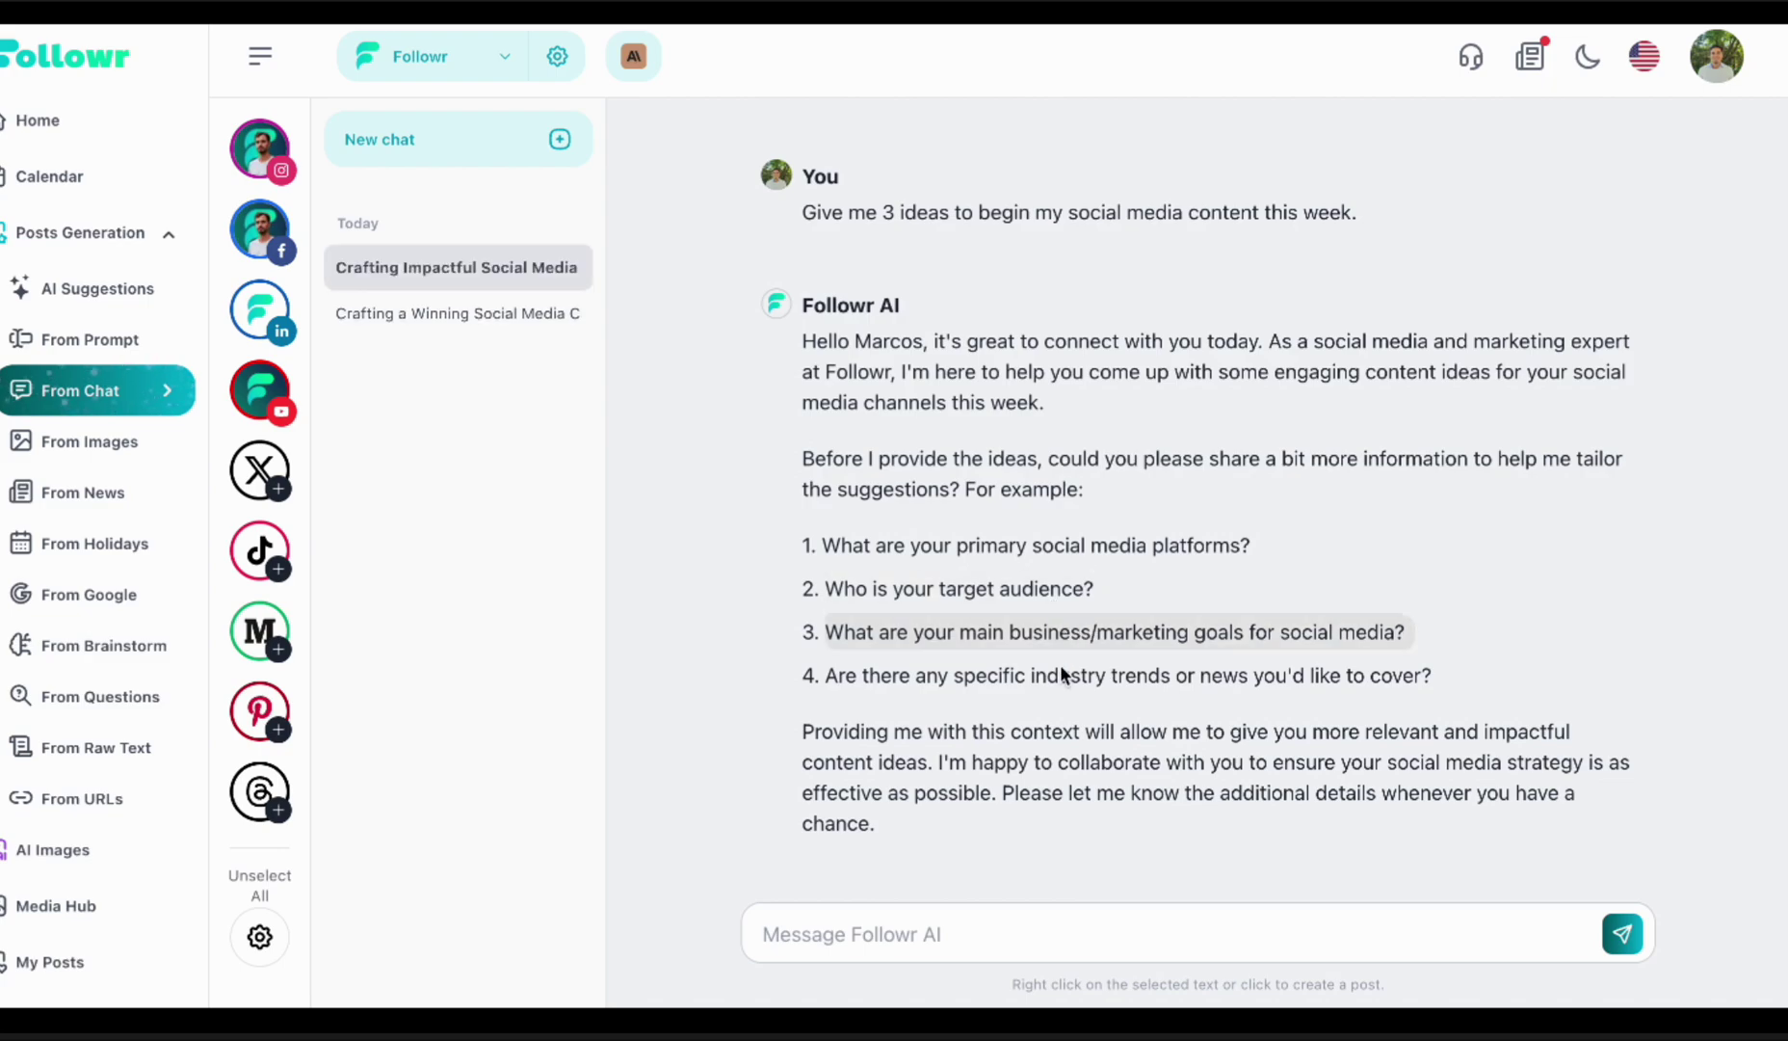
- Reply in the chat with "My goal for this week is to make my audience book a call with my sales team"
left_click(1070, 931)
type("My goal for this")
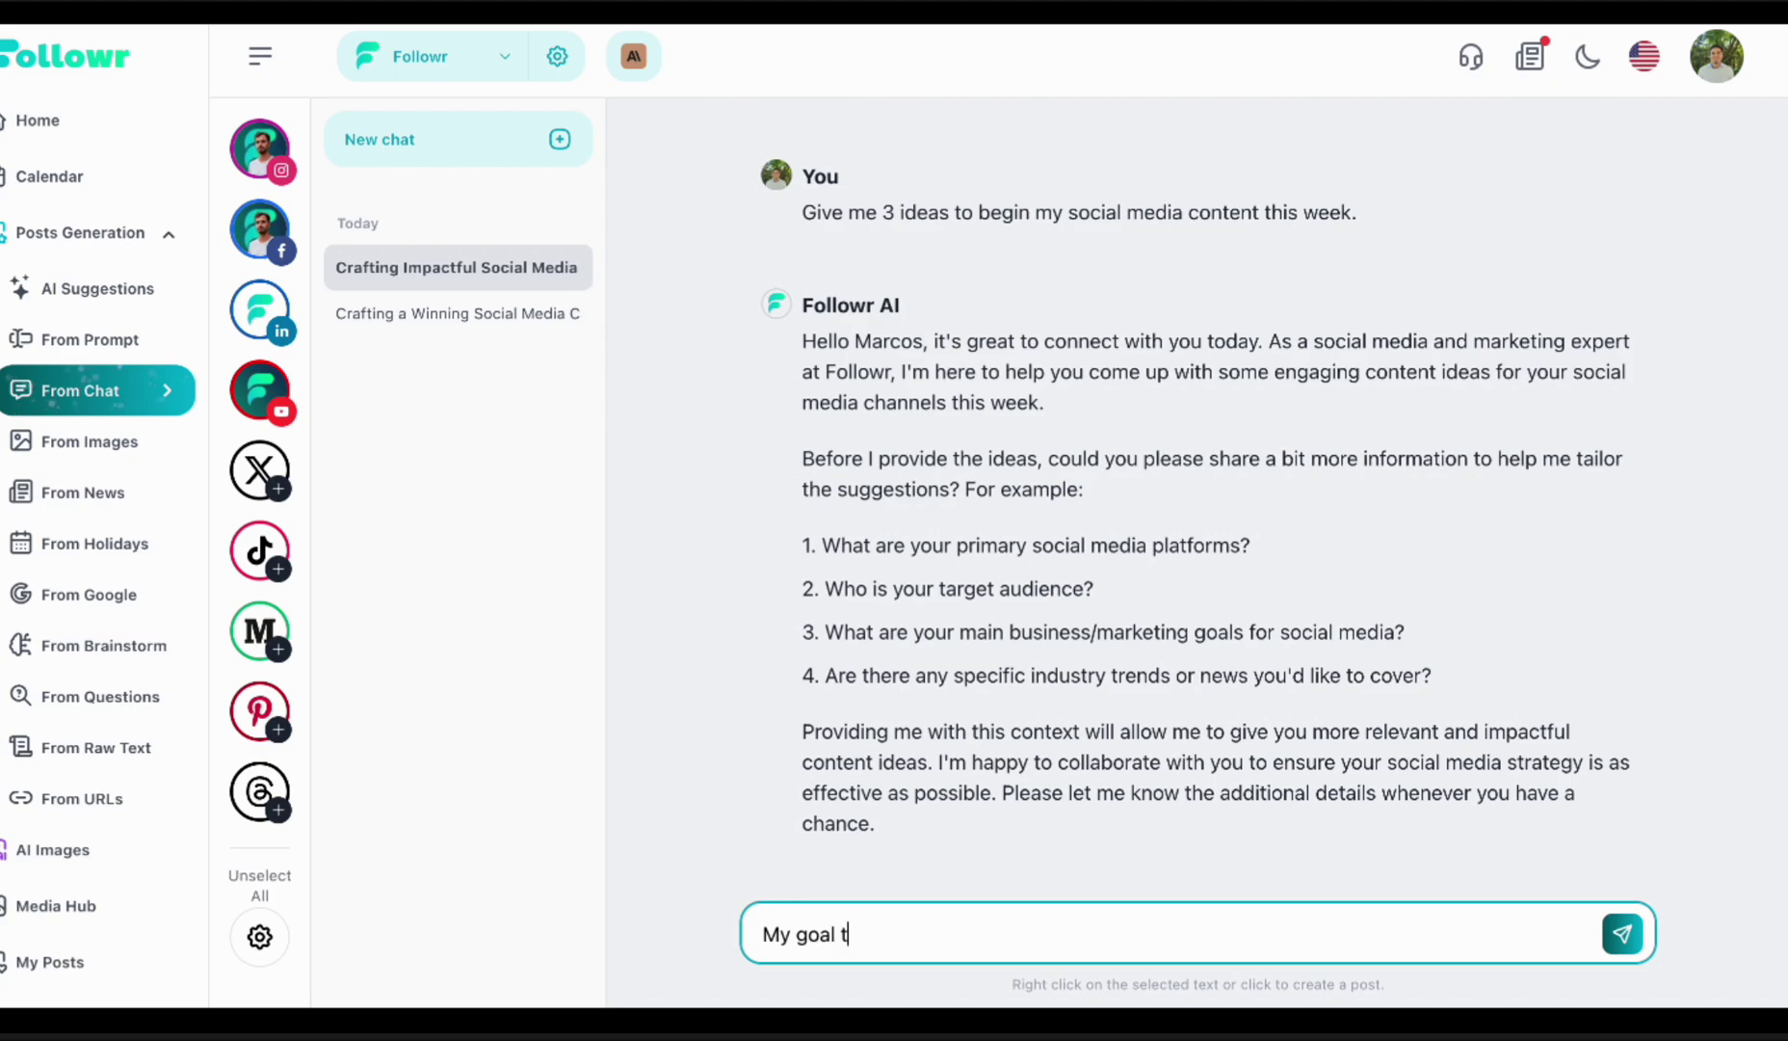
type(" week is to make my audi")
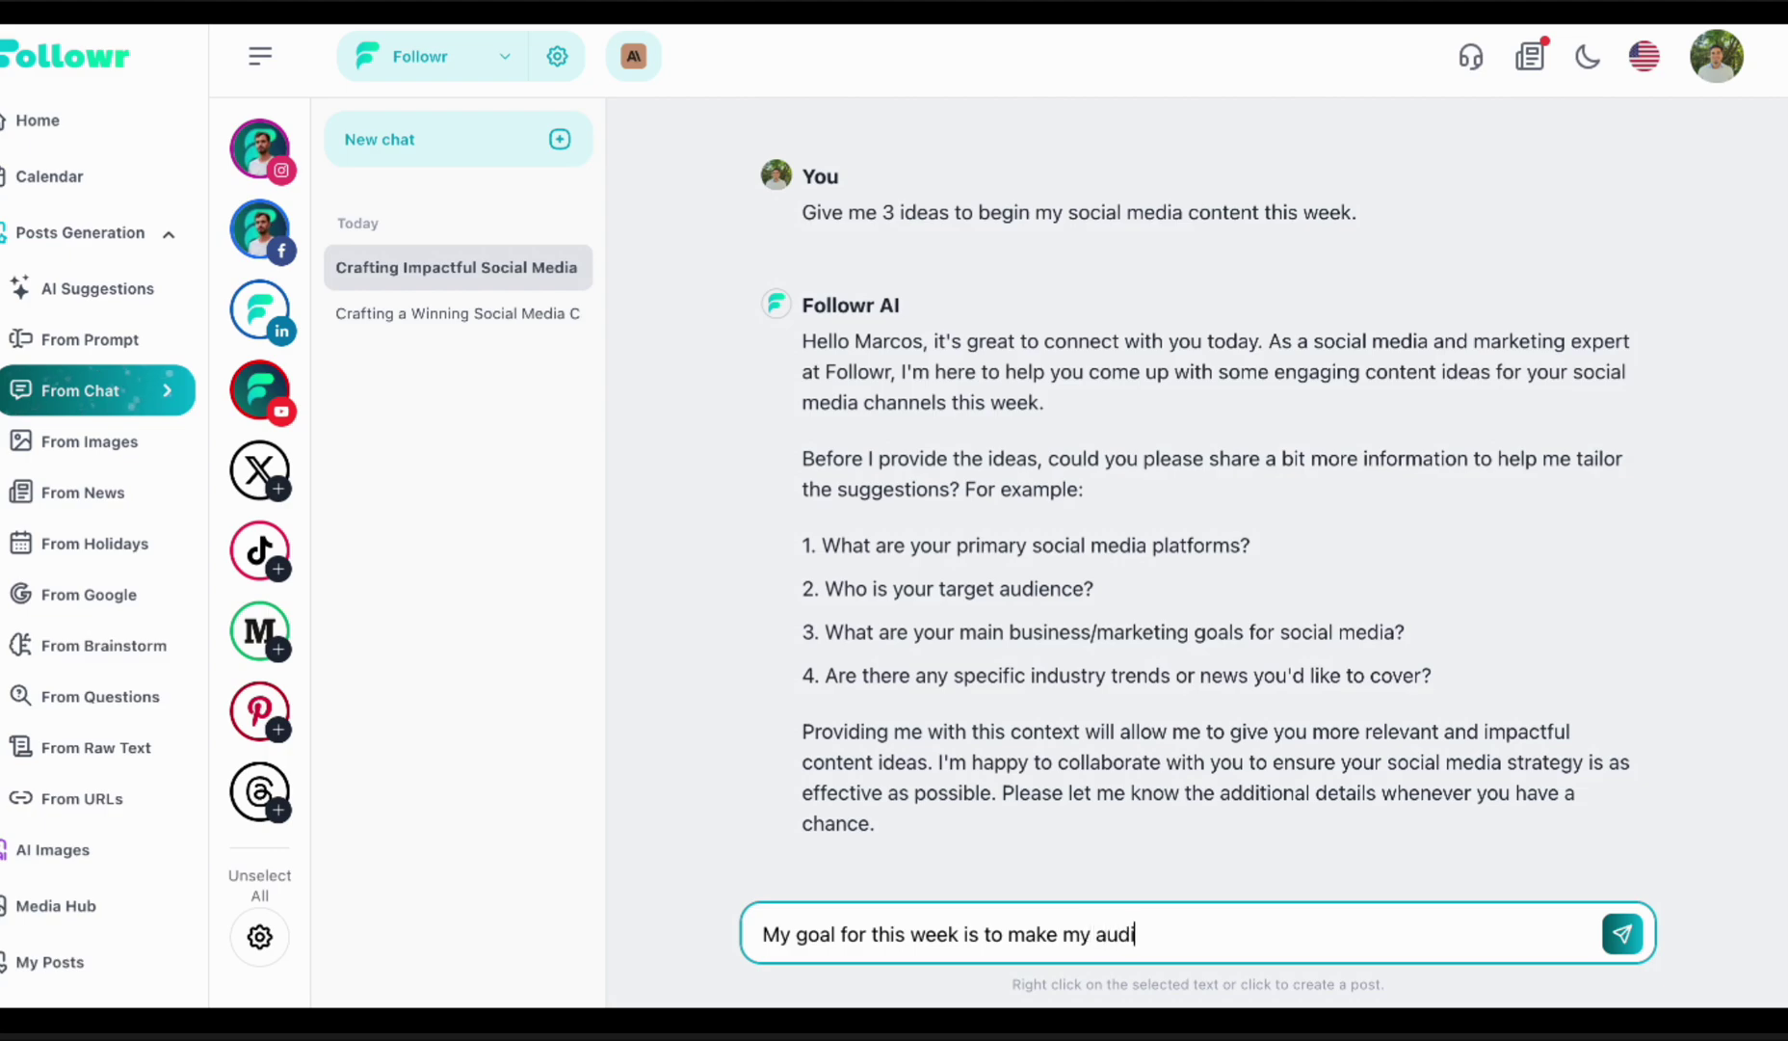
type("ence book a cal")
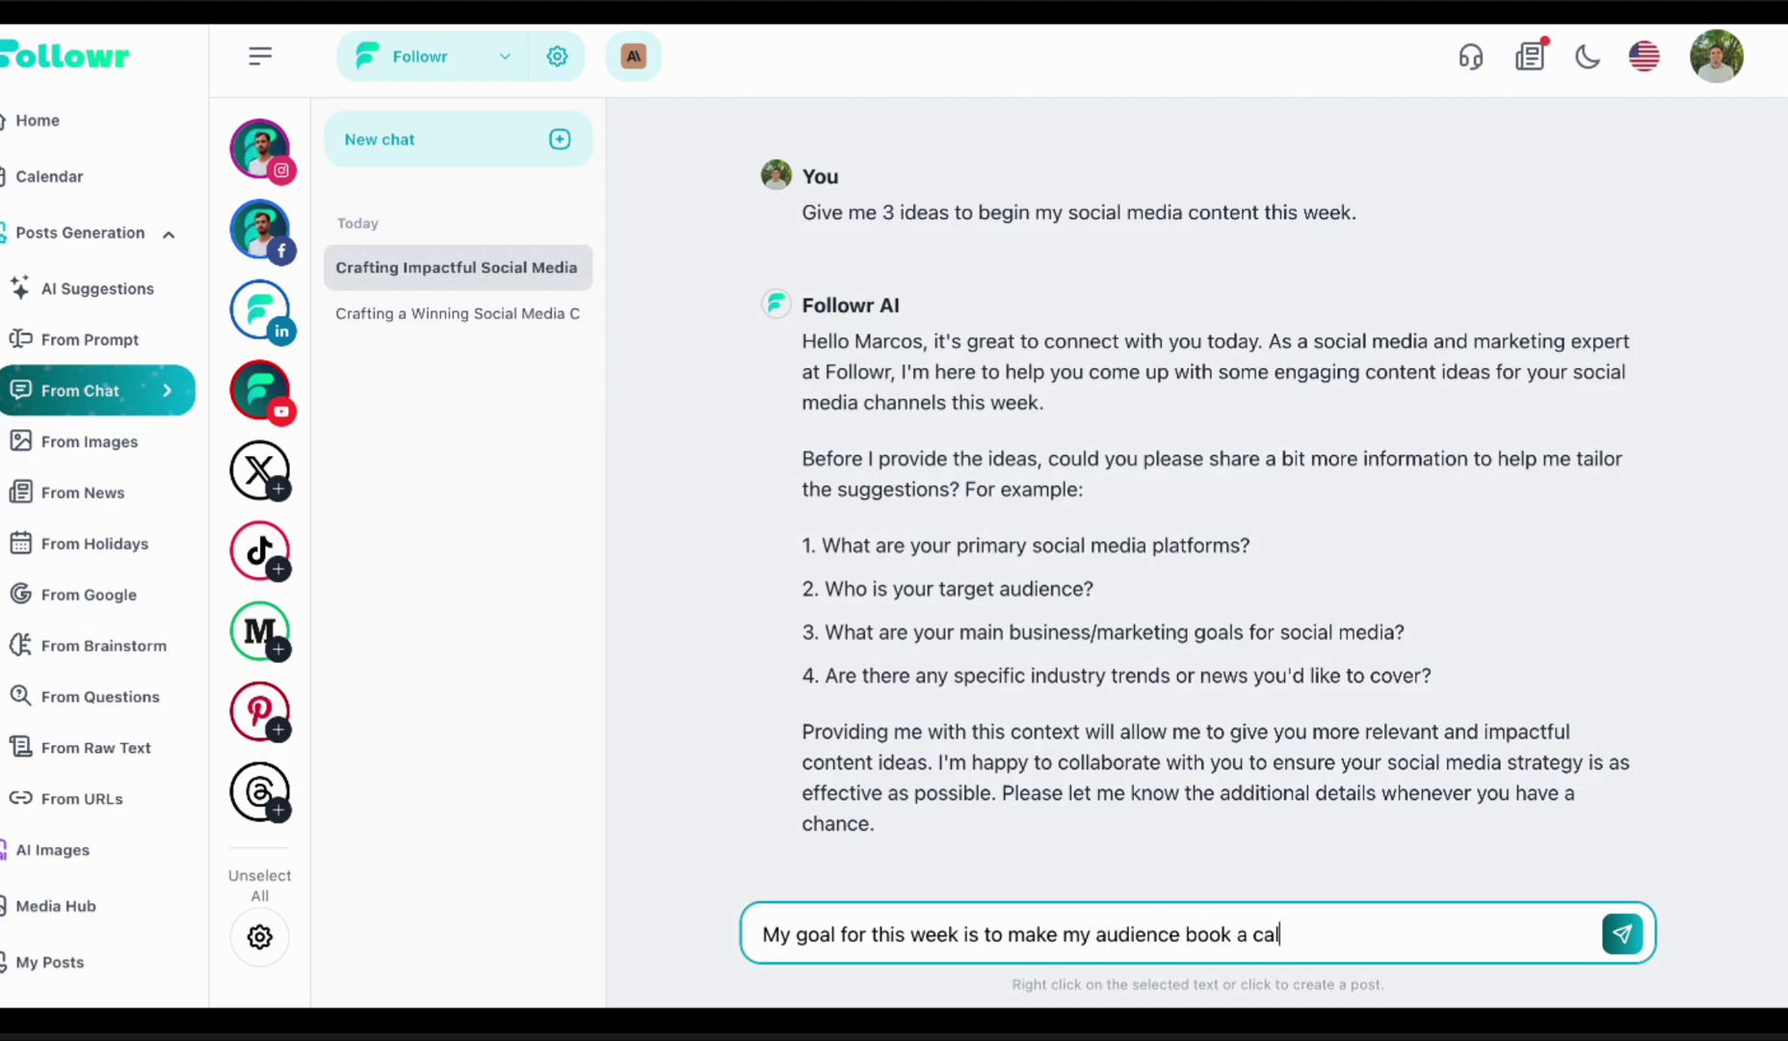
type("l with my sales team")
key("Return")
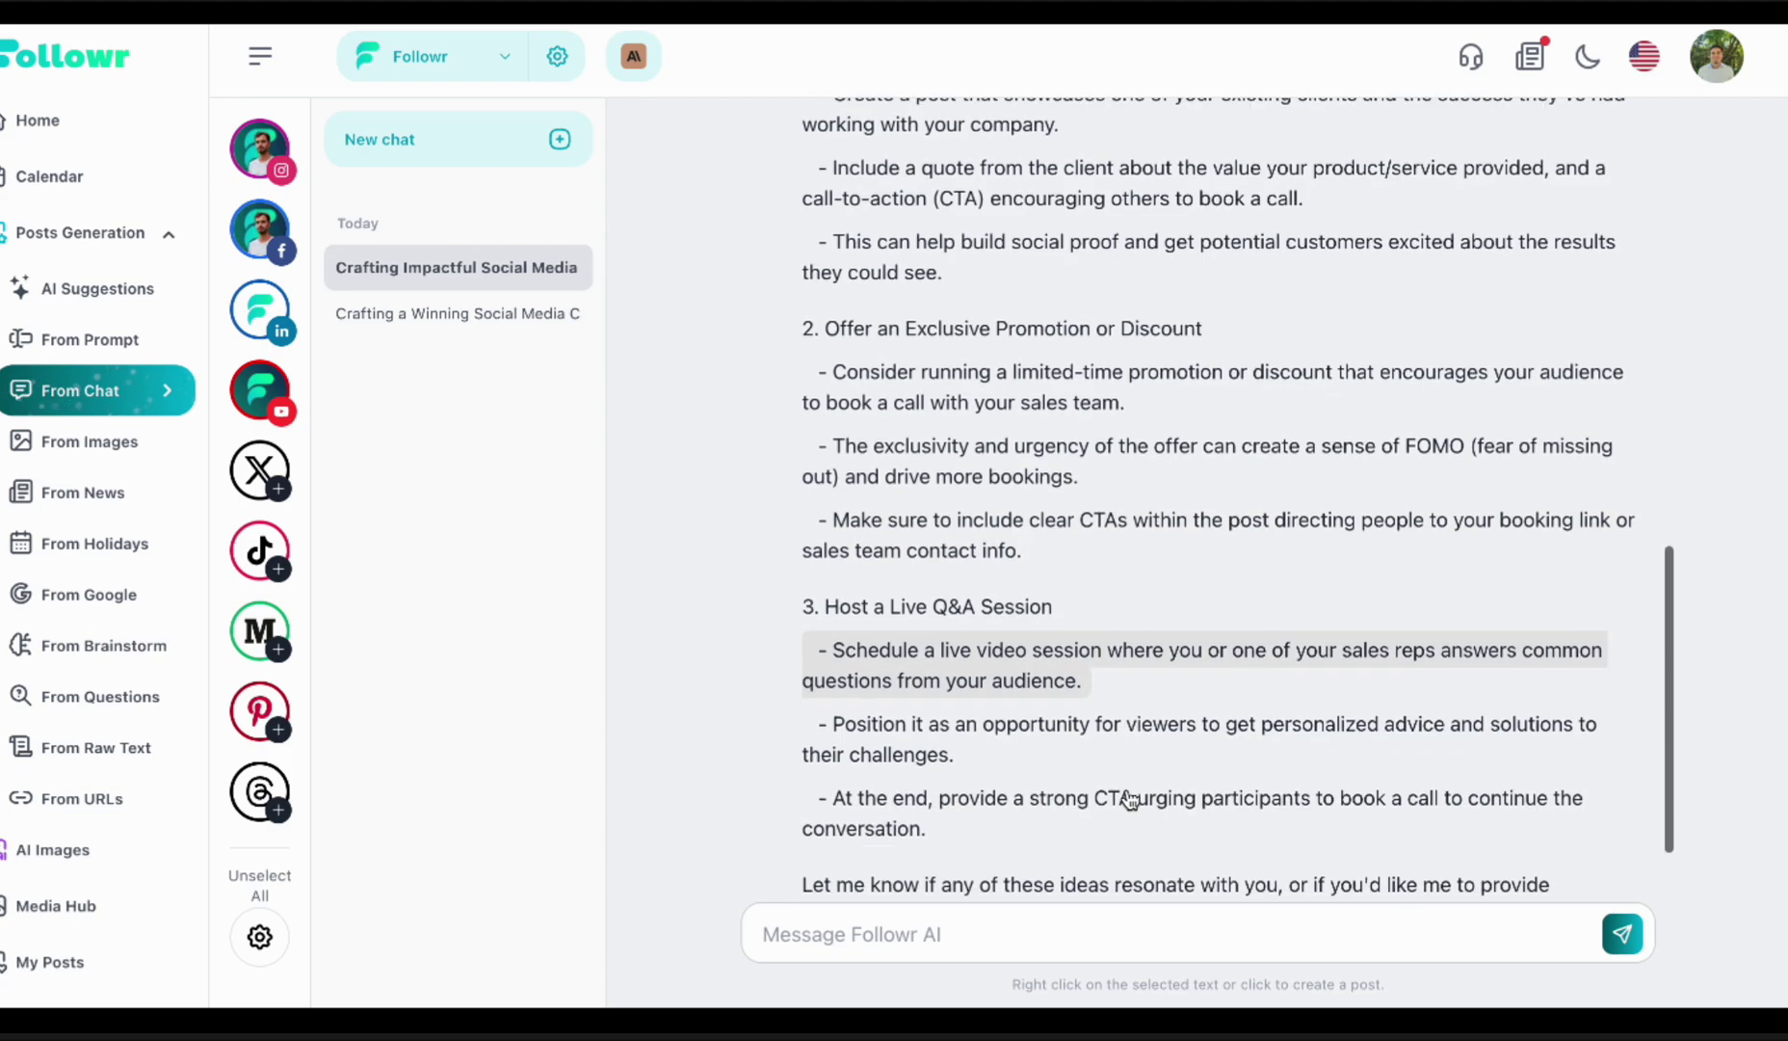
- Read through the suggested content ideas and ask the chat "Give me an example of a limited promotion"
scroll(1129, 790, "up", 2)
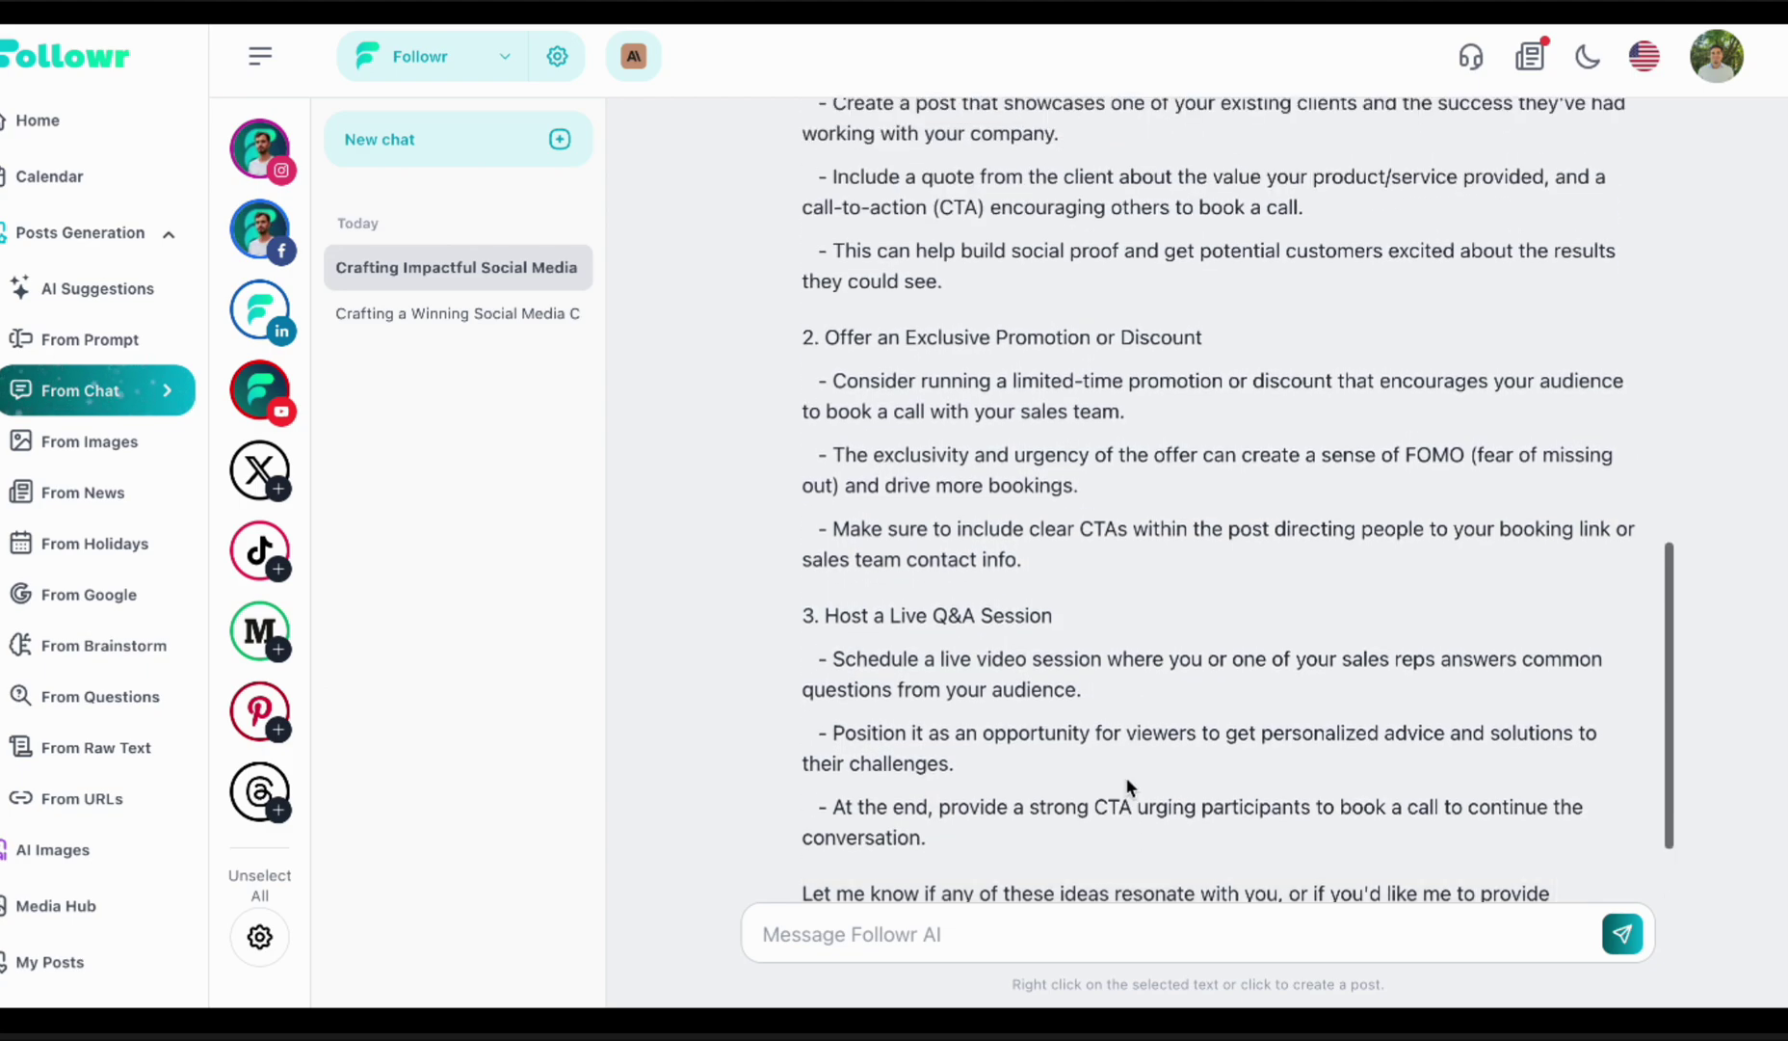
scroll(998, 562, "up", 1)
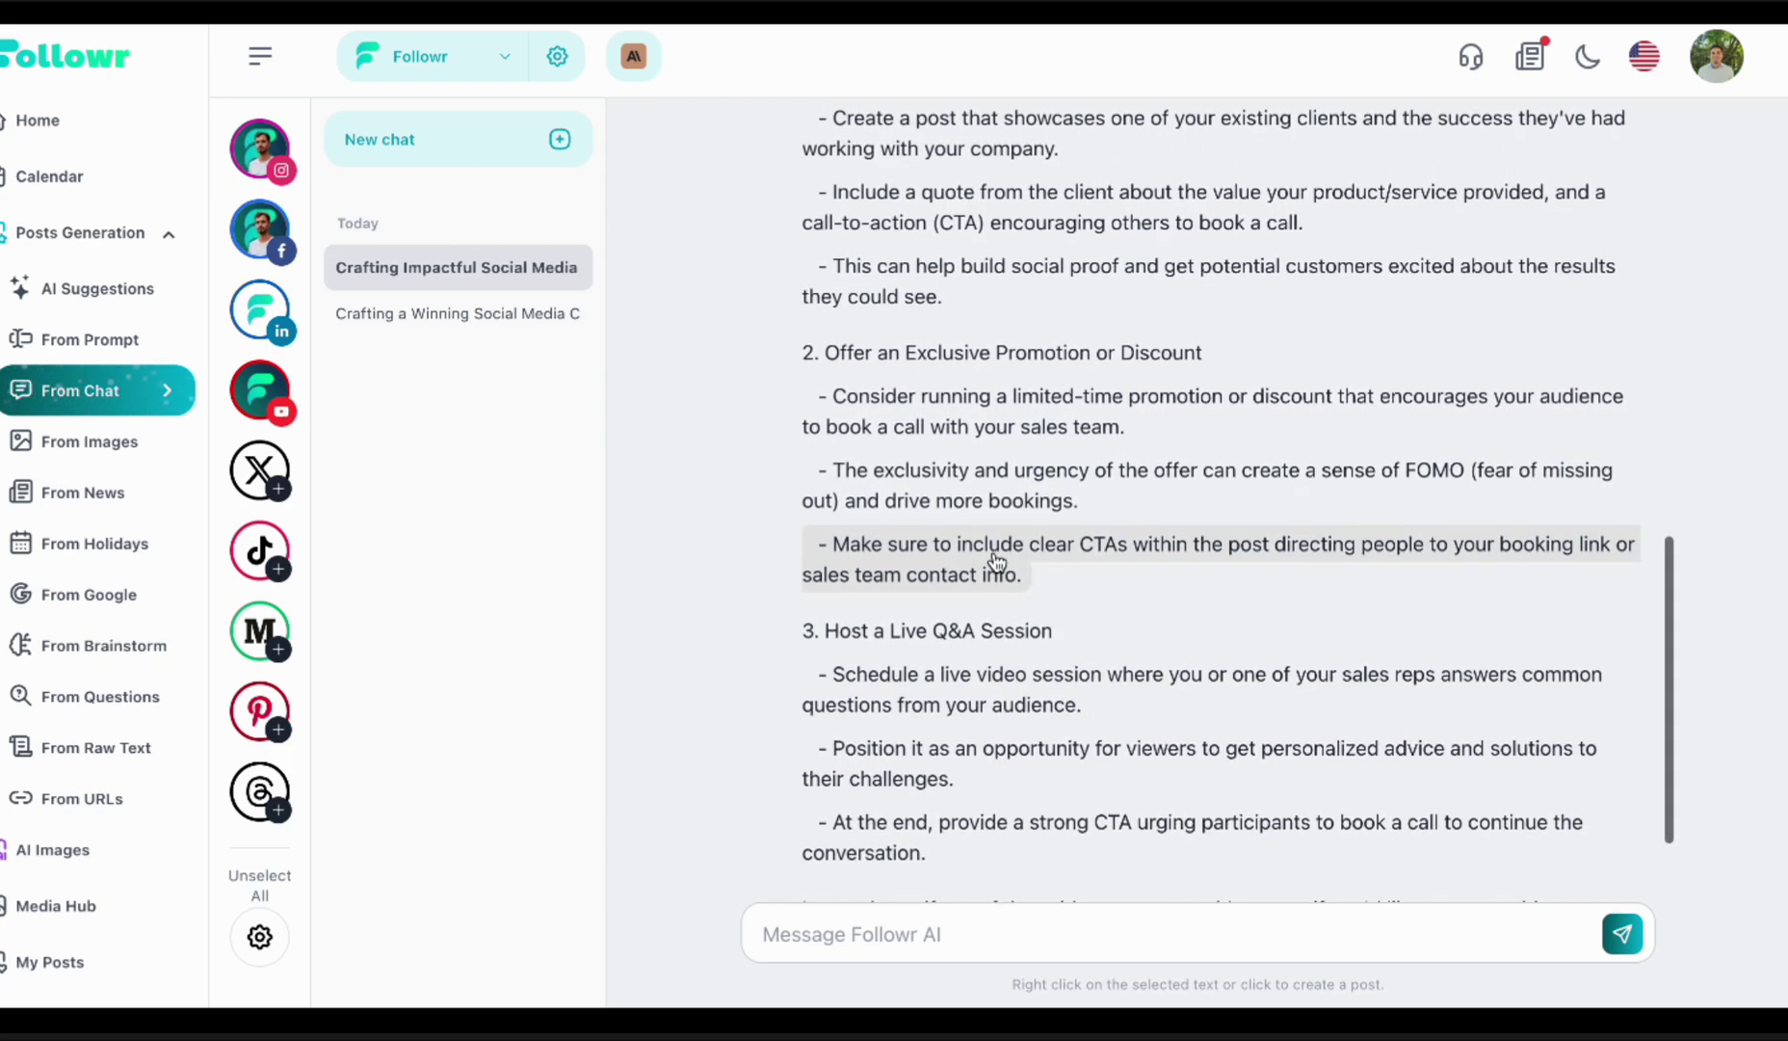
scroll(998, 674, "down", 2)
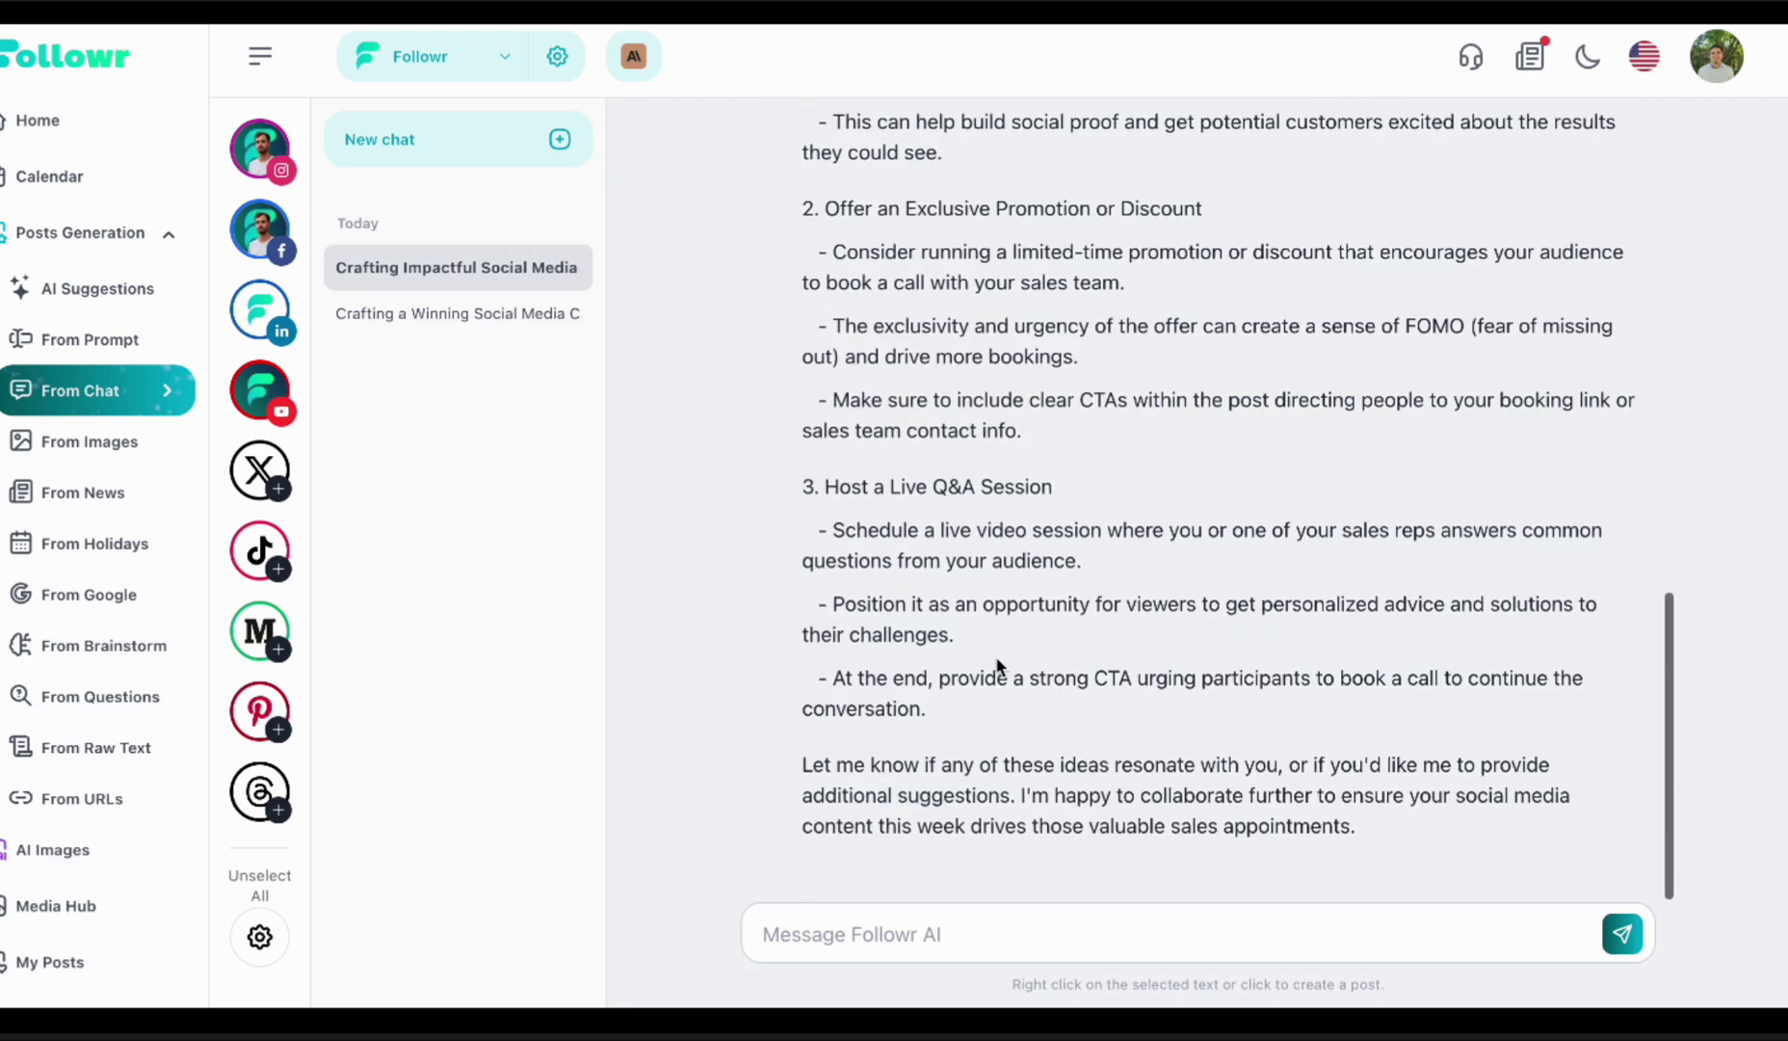
left_click(962, 927)
type("Give me an example of a")
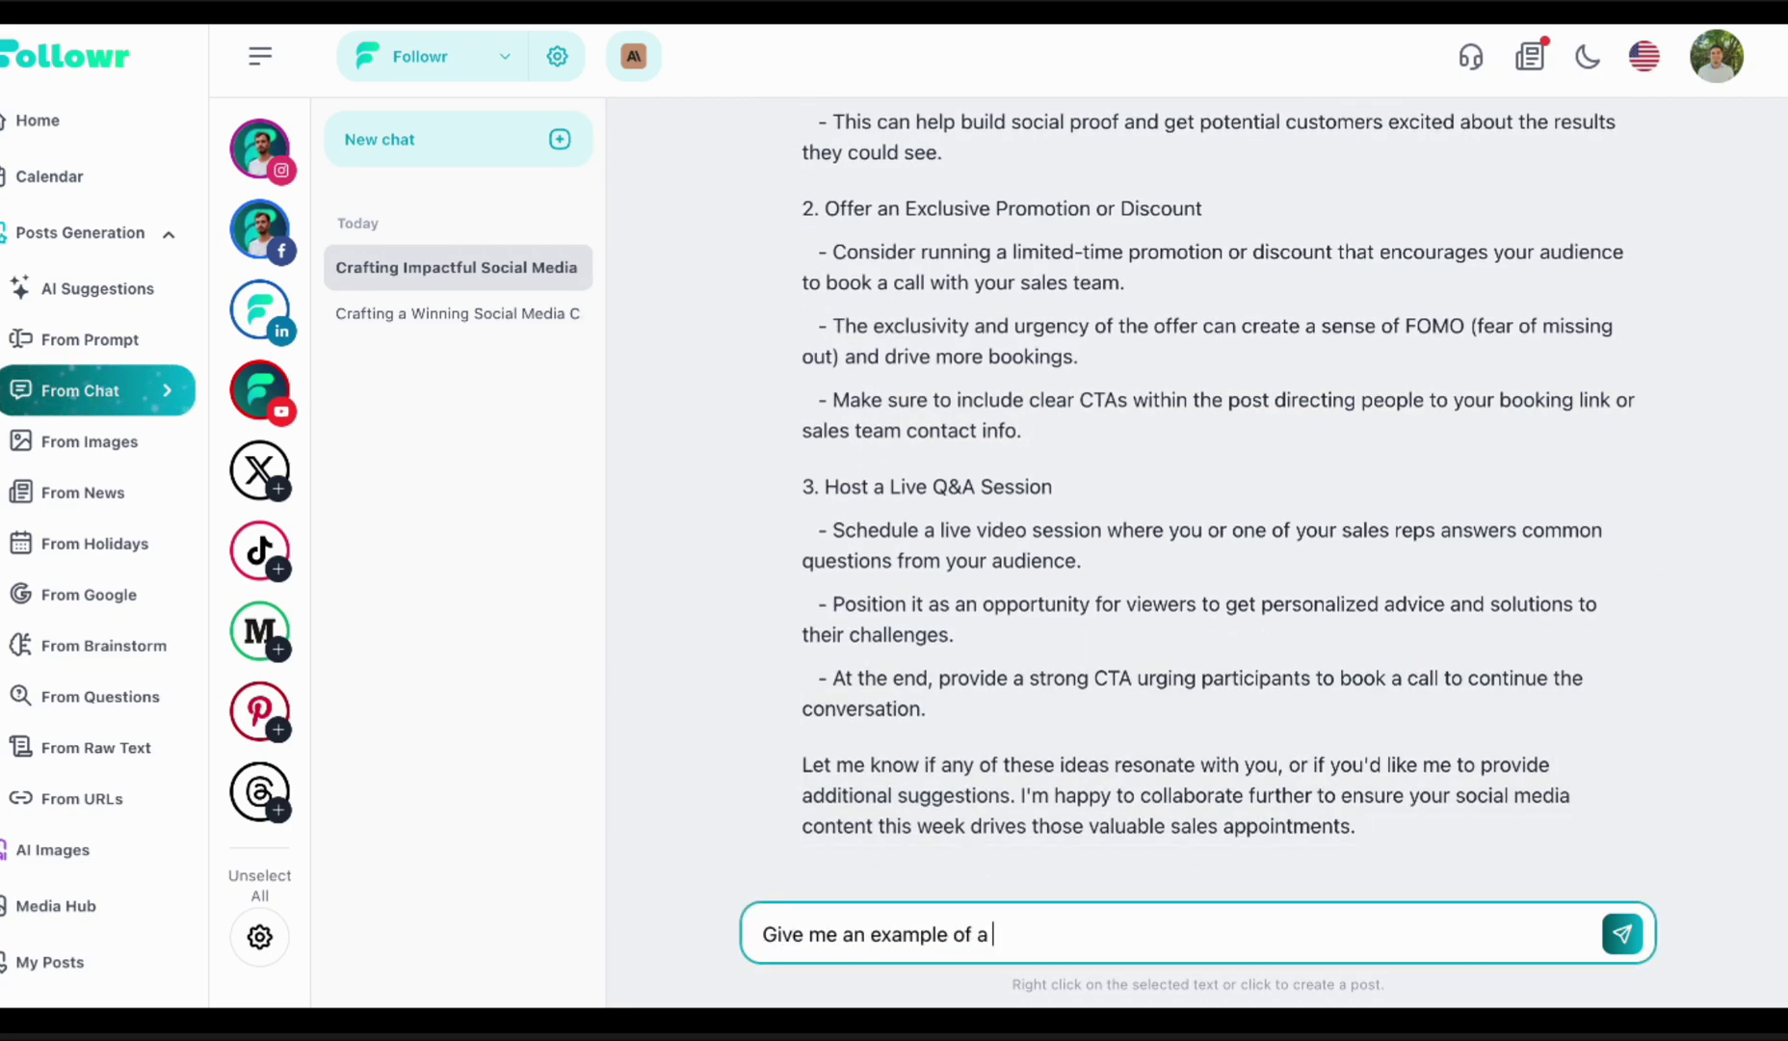
type(" limited prompt")
key("BackSpace")
key("BackSpace")
type("otion")
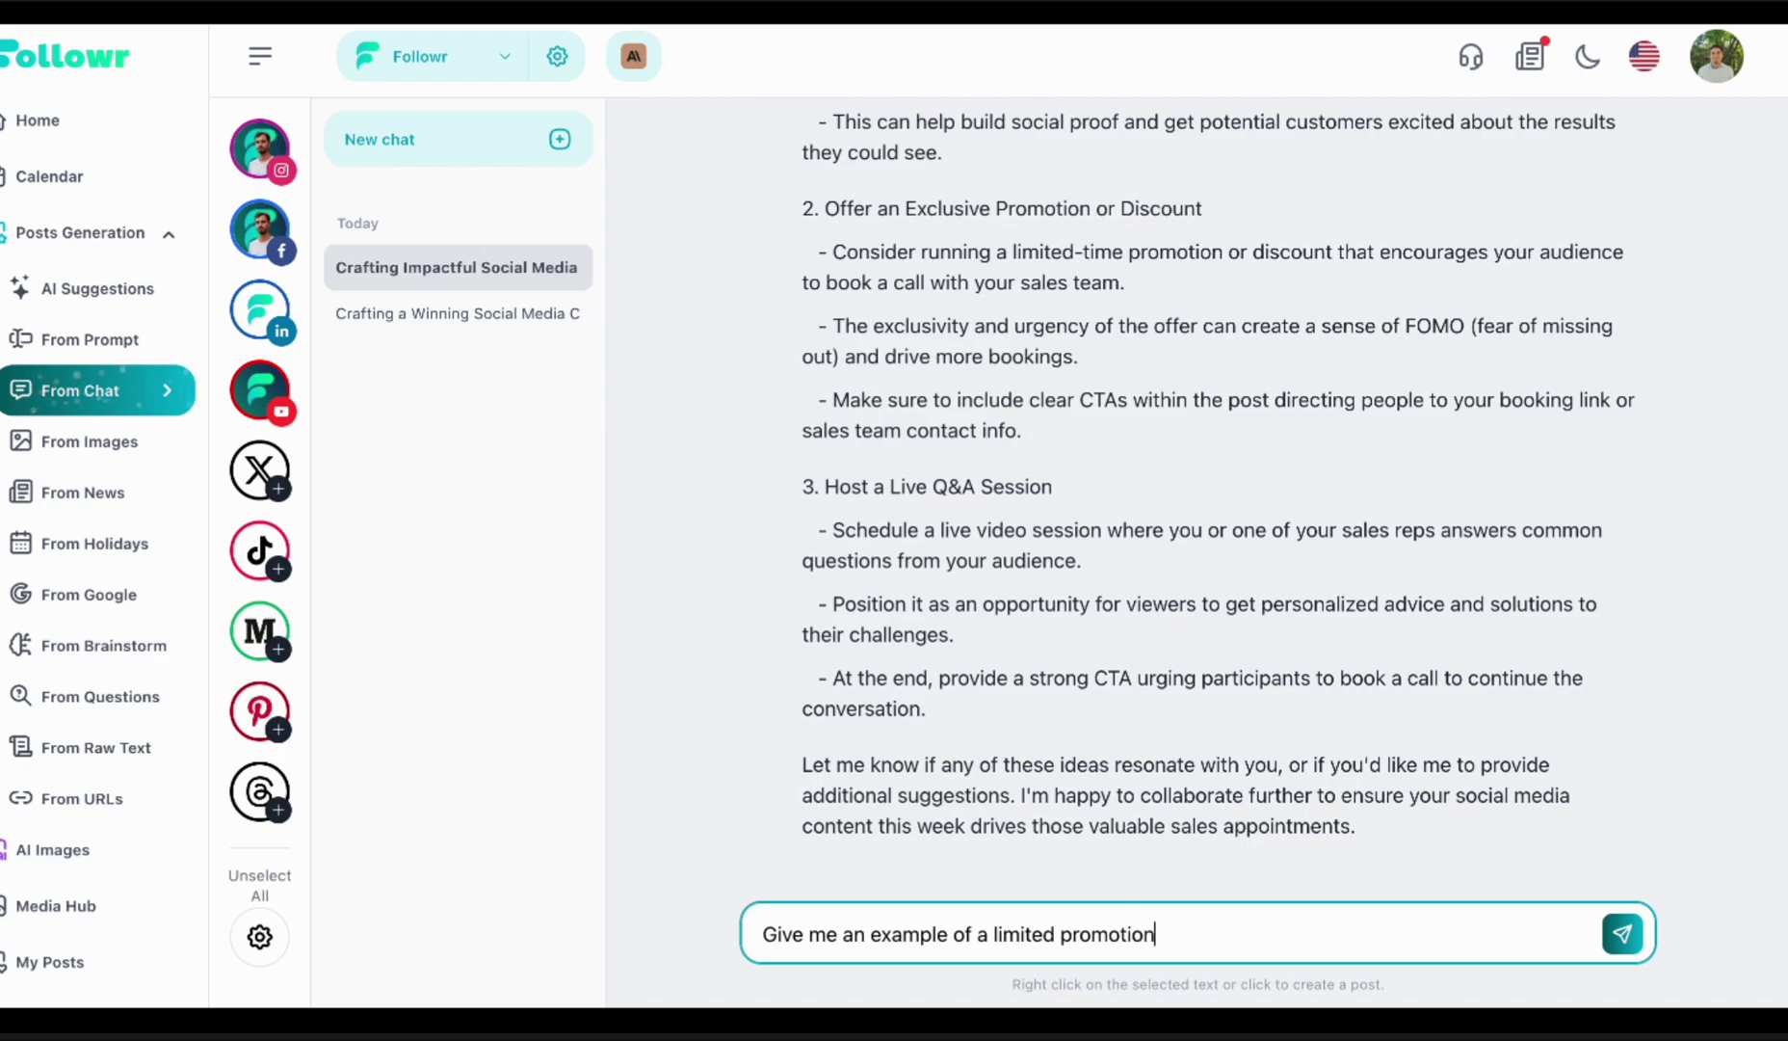
key("Return")
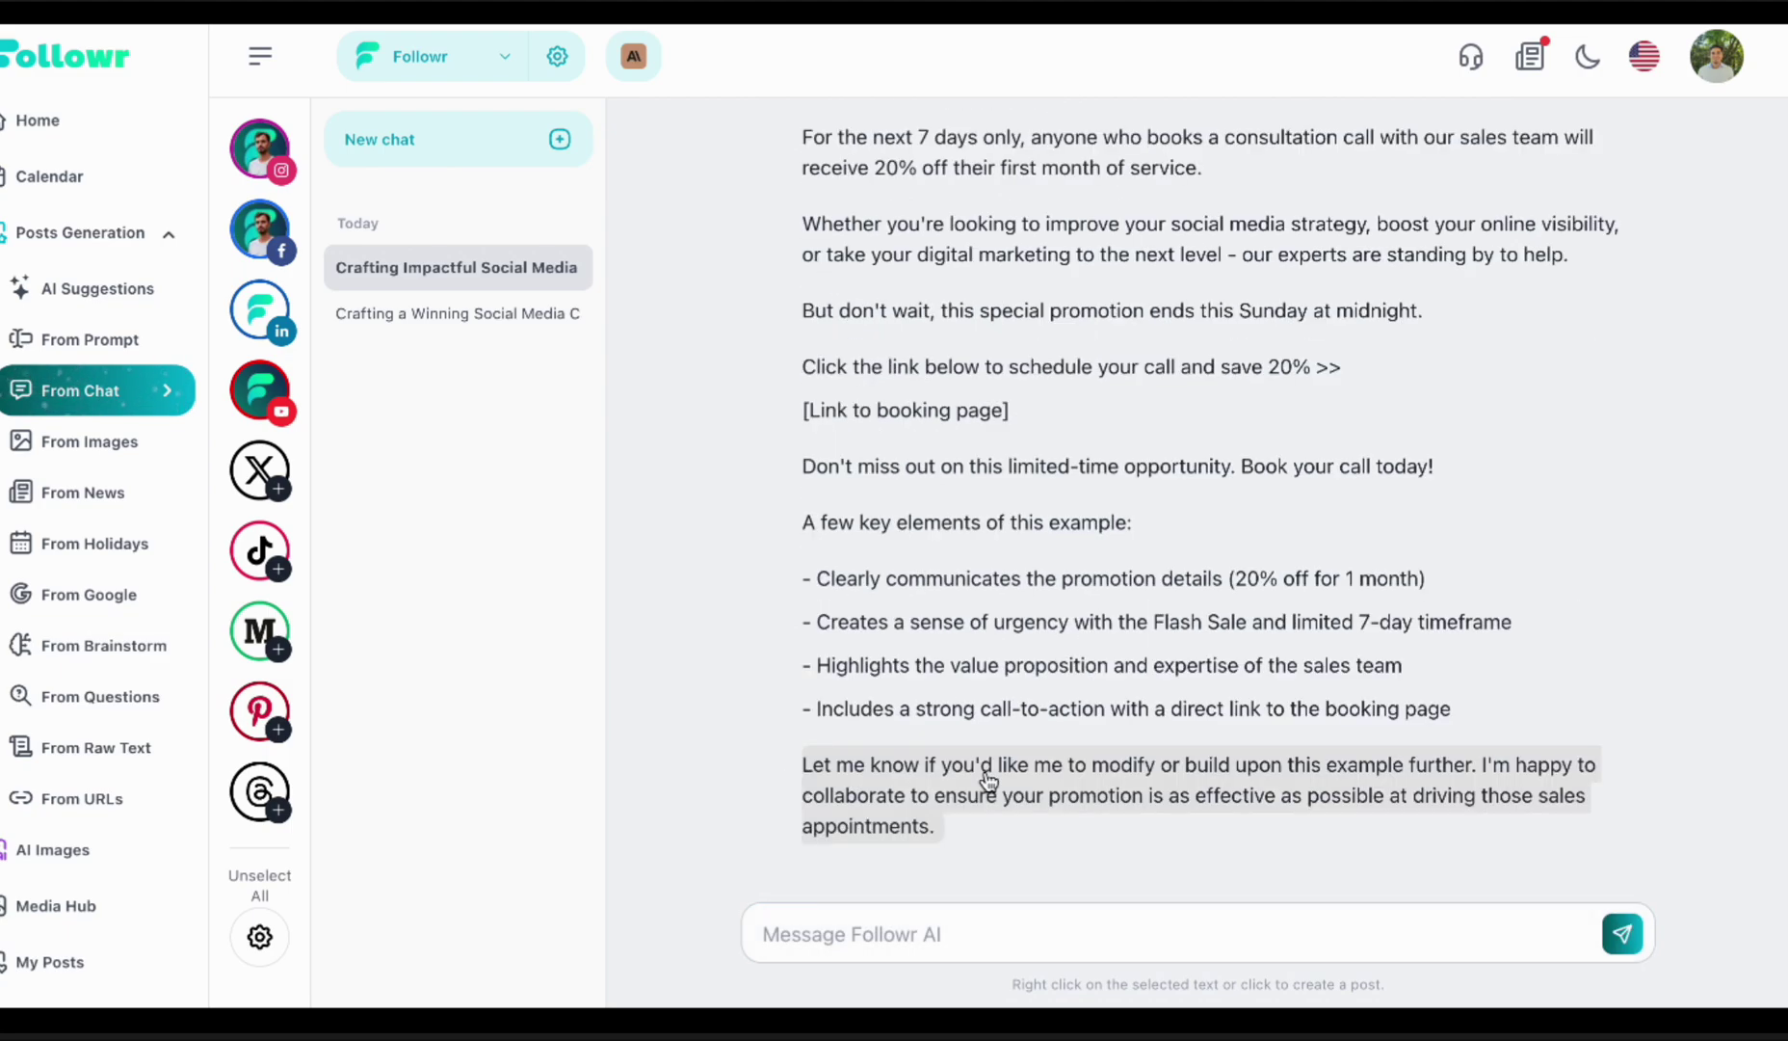
- Use AI to write a LinkedIn post about the FLASH SALE headline in the chat's promotion example
scroll(1023, 636, "up", 3)
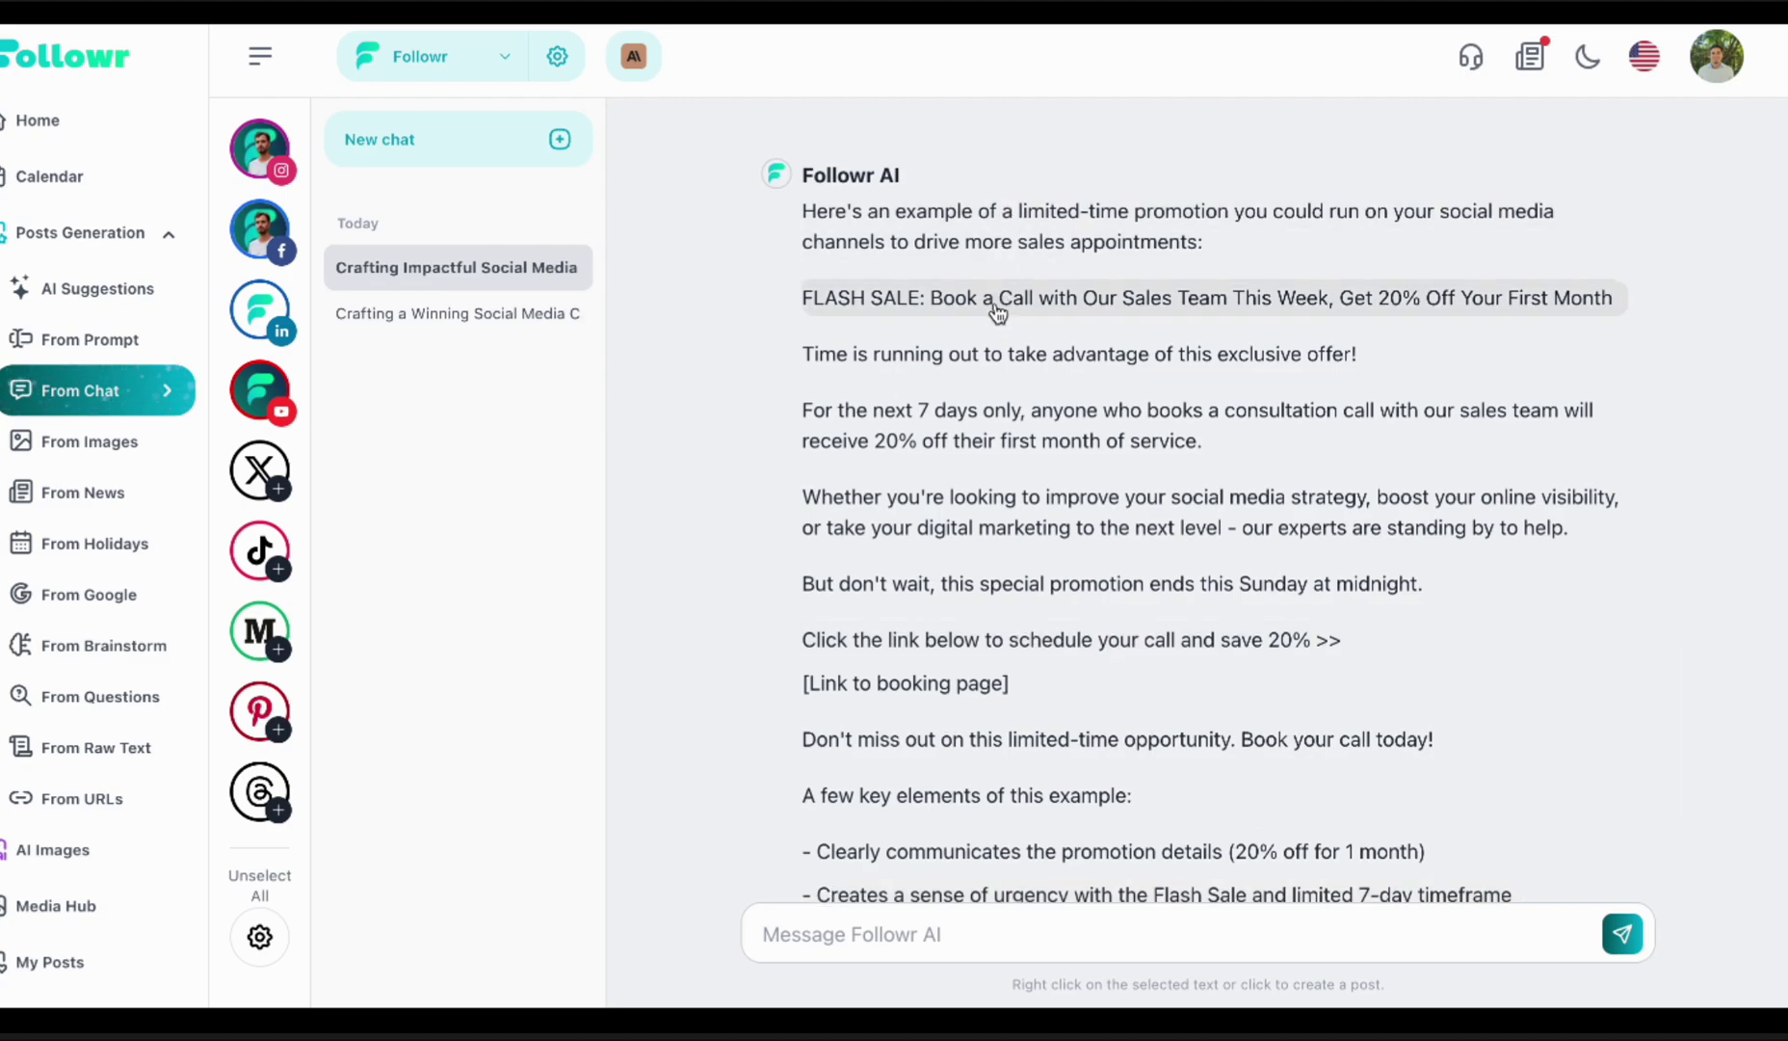
left_click(997, 310)
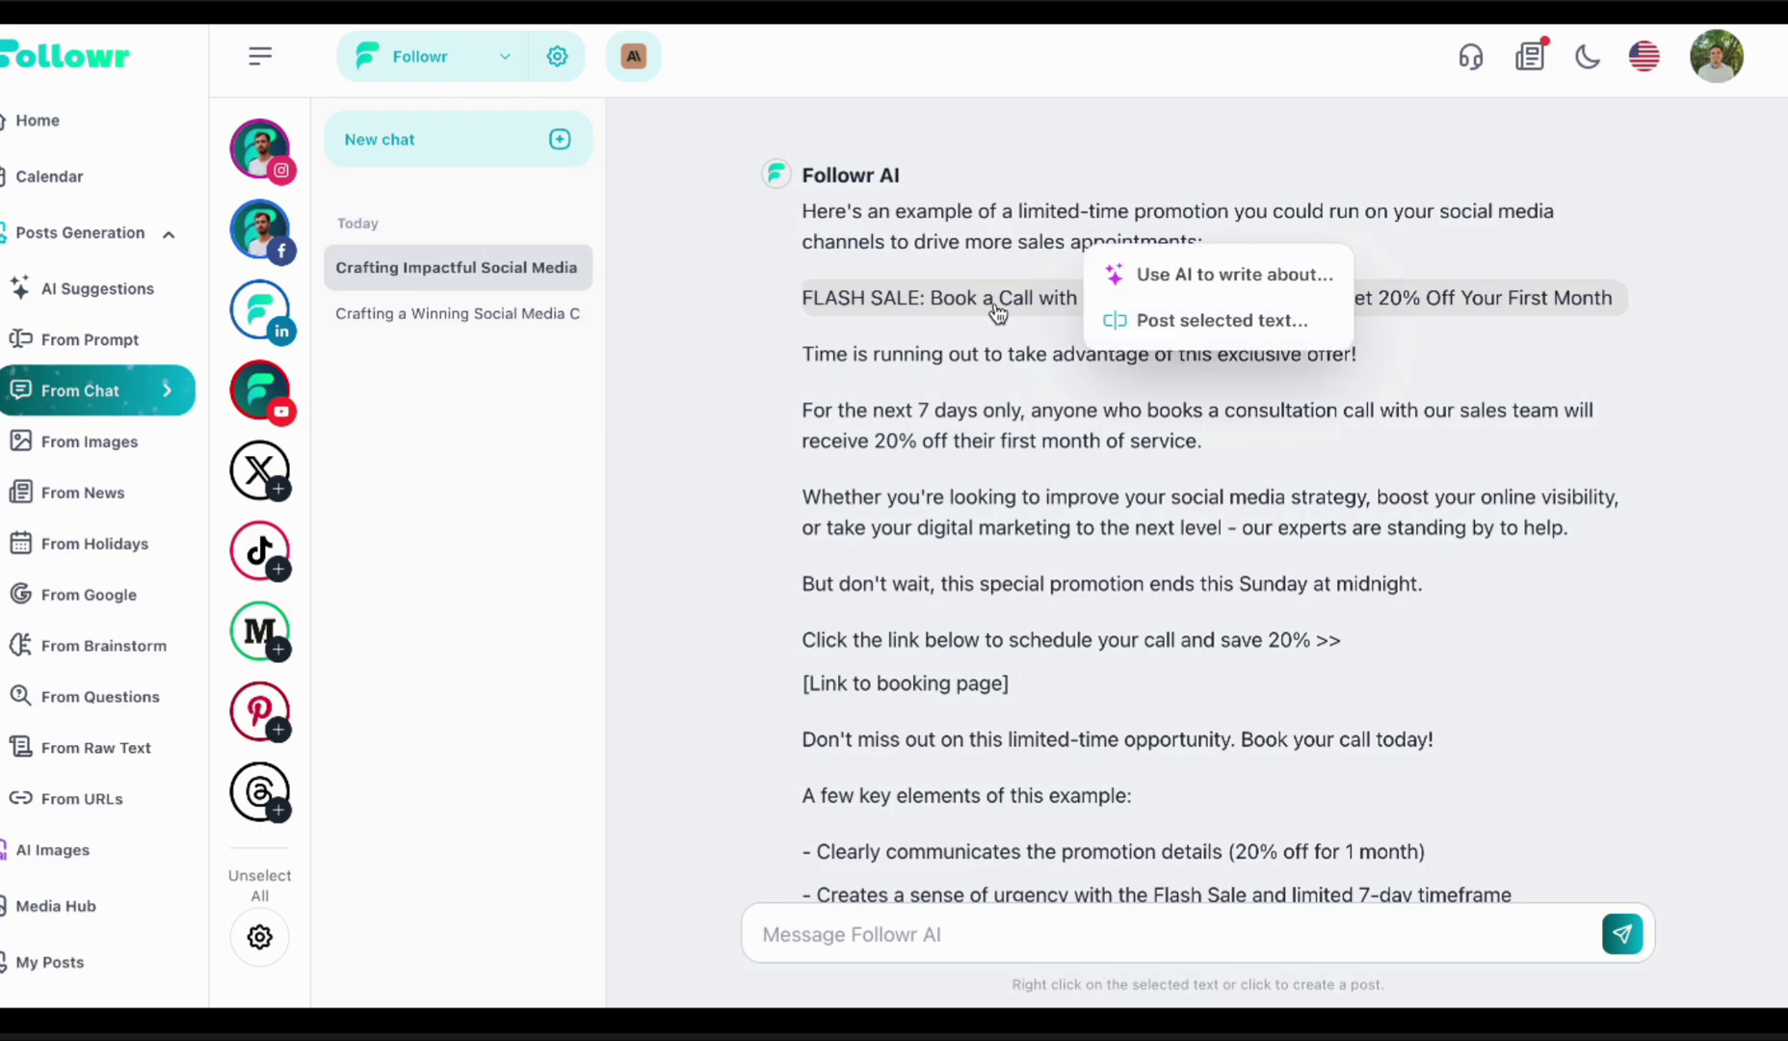
left_click(1147, 280)
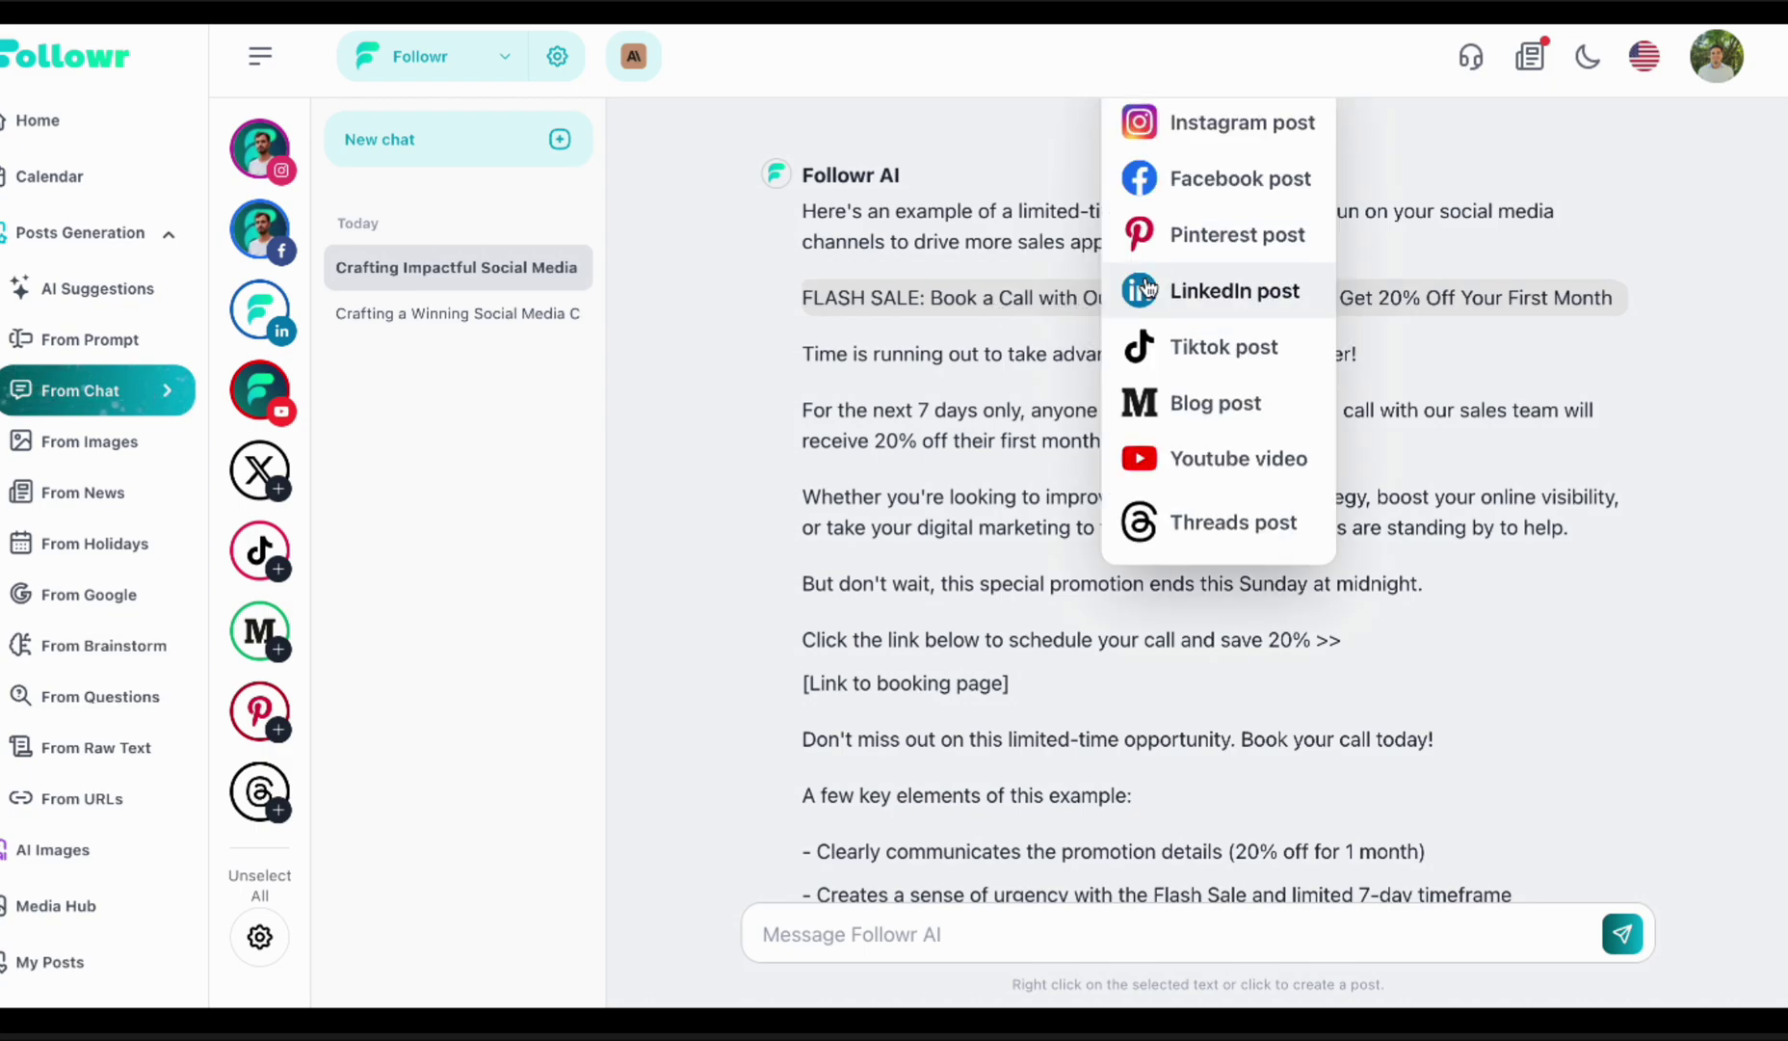
scroll(1148, 286, "up", 2)
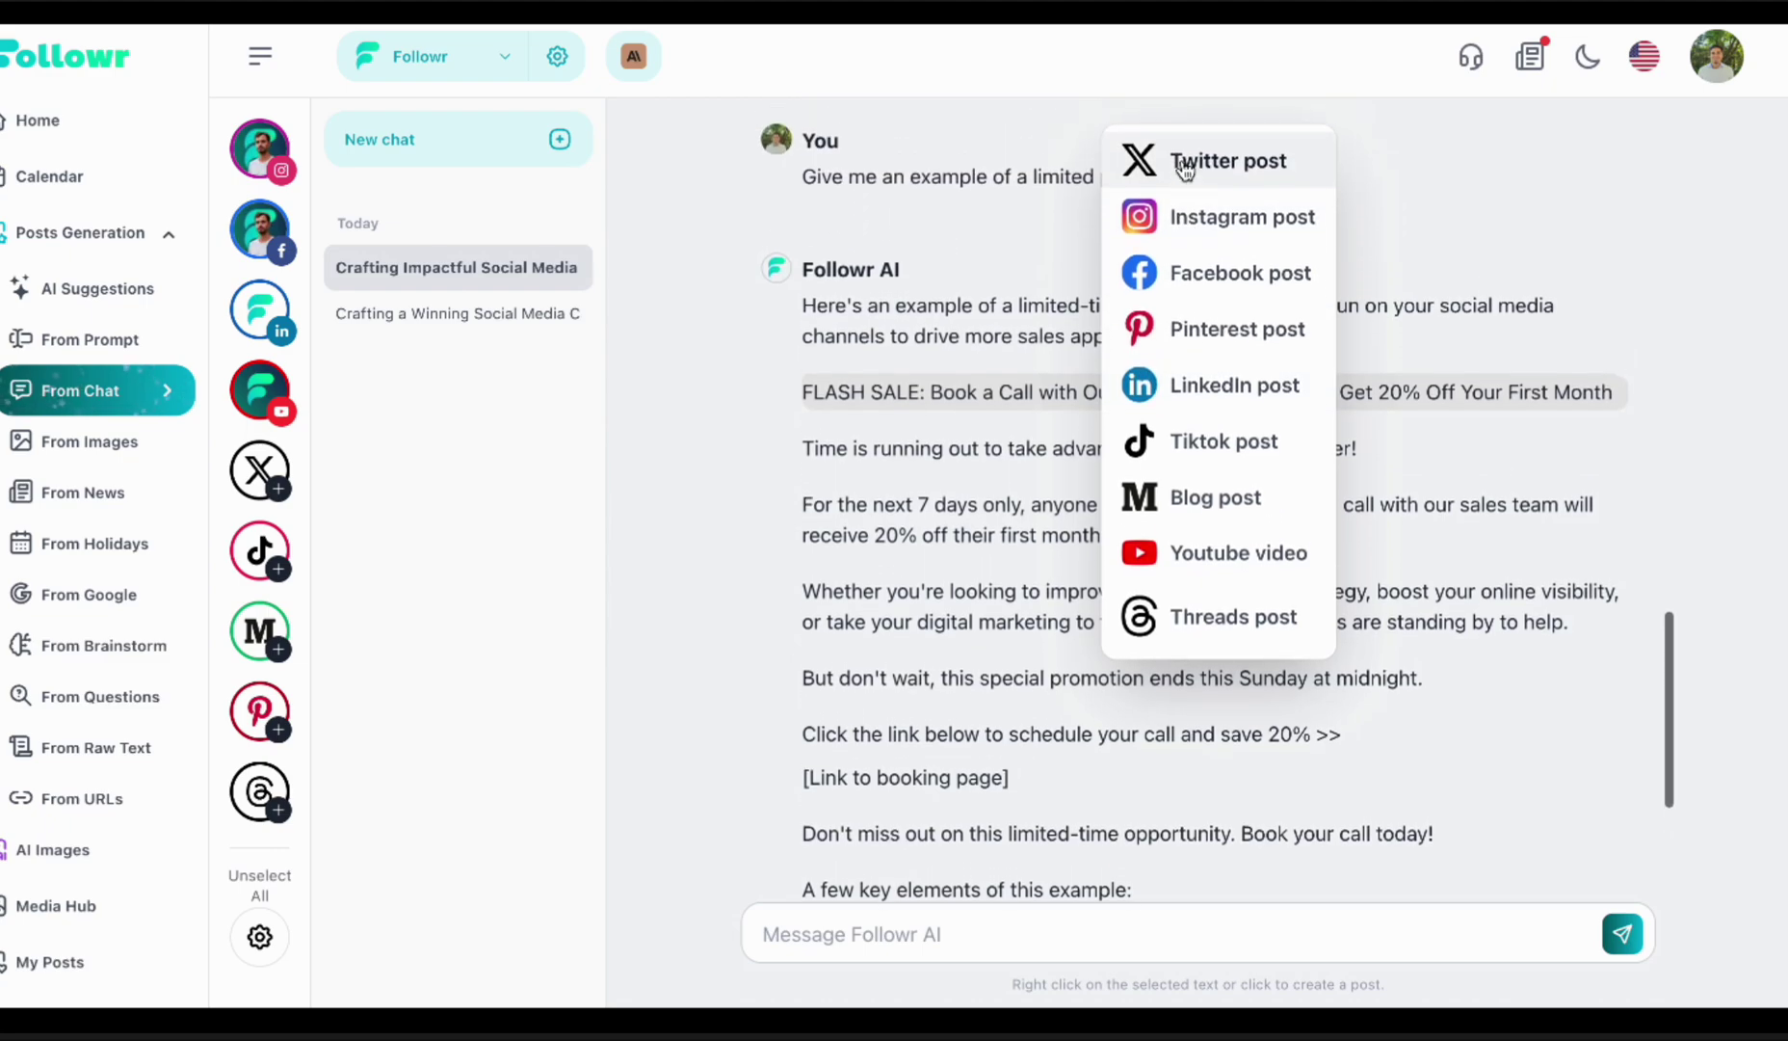
left_click(1235, 403)
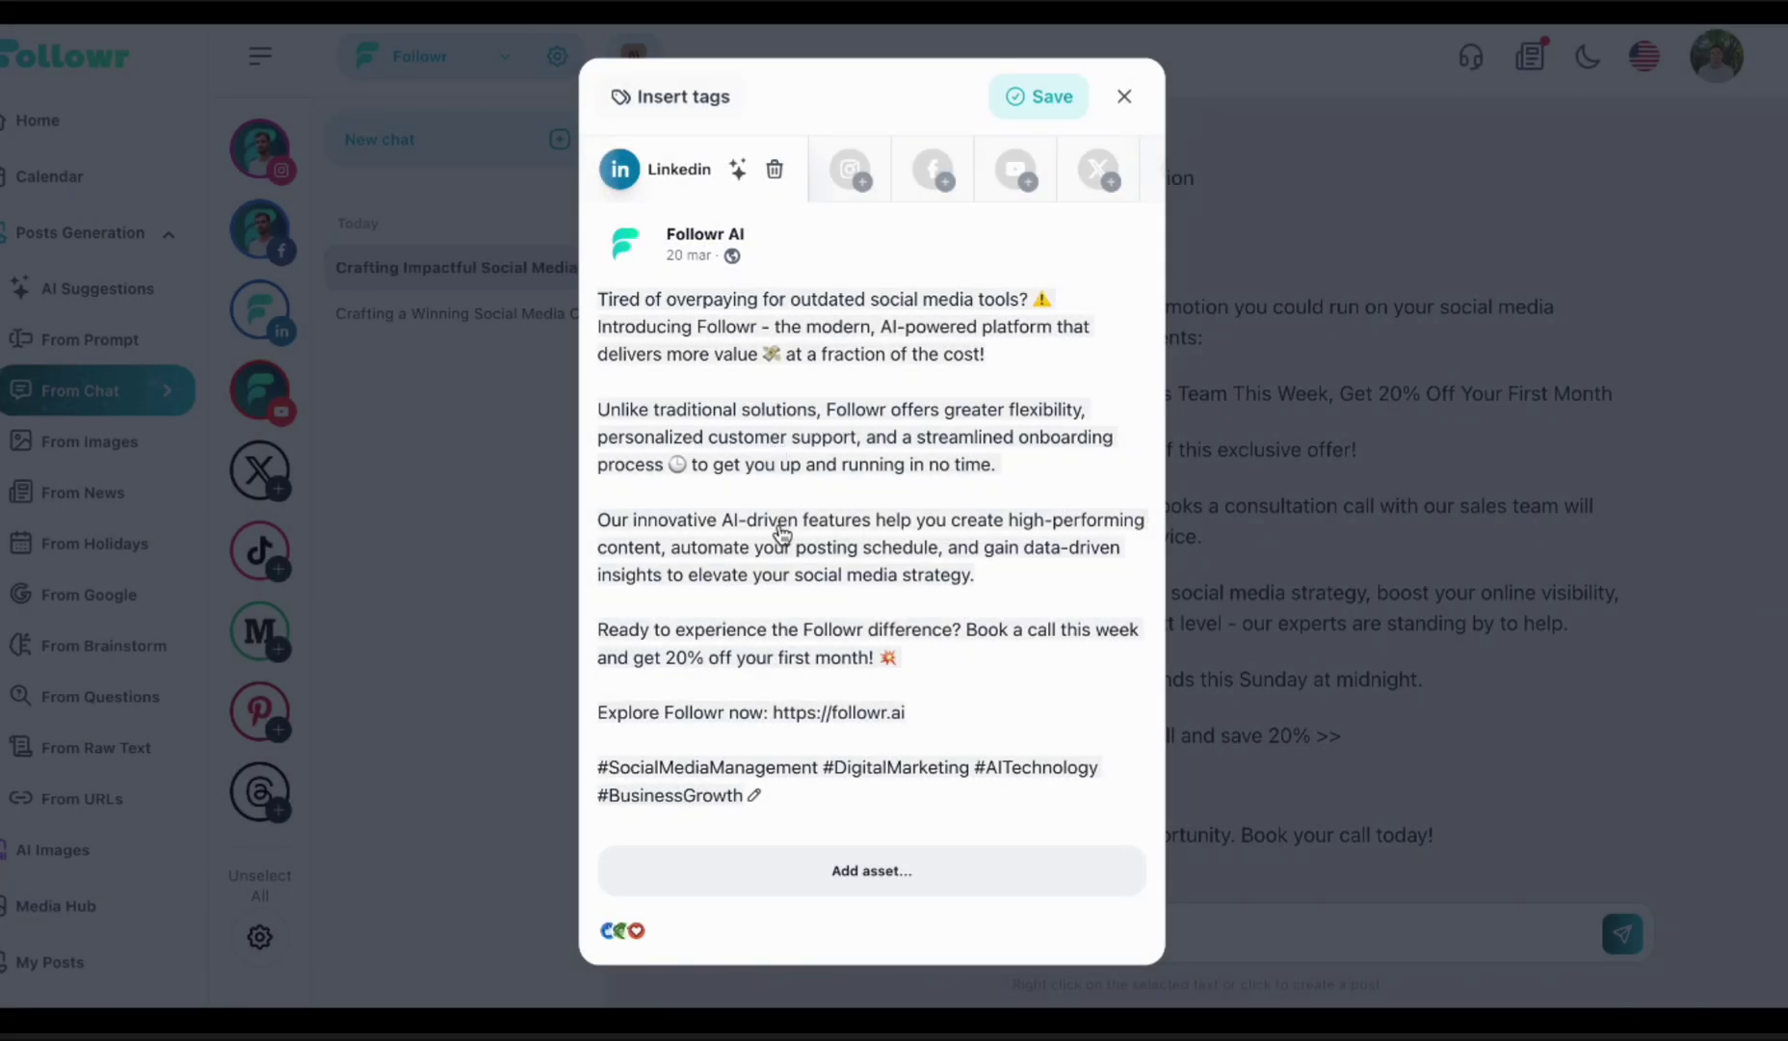
- Enable and save all AI image styles, then generate a suggested AI-Image for the LinkedIn post
left_click(911, 872)
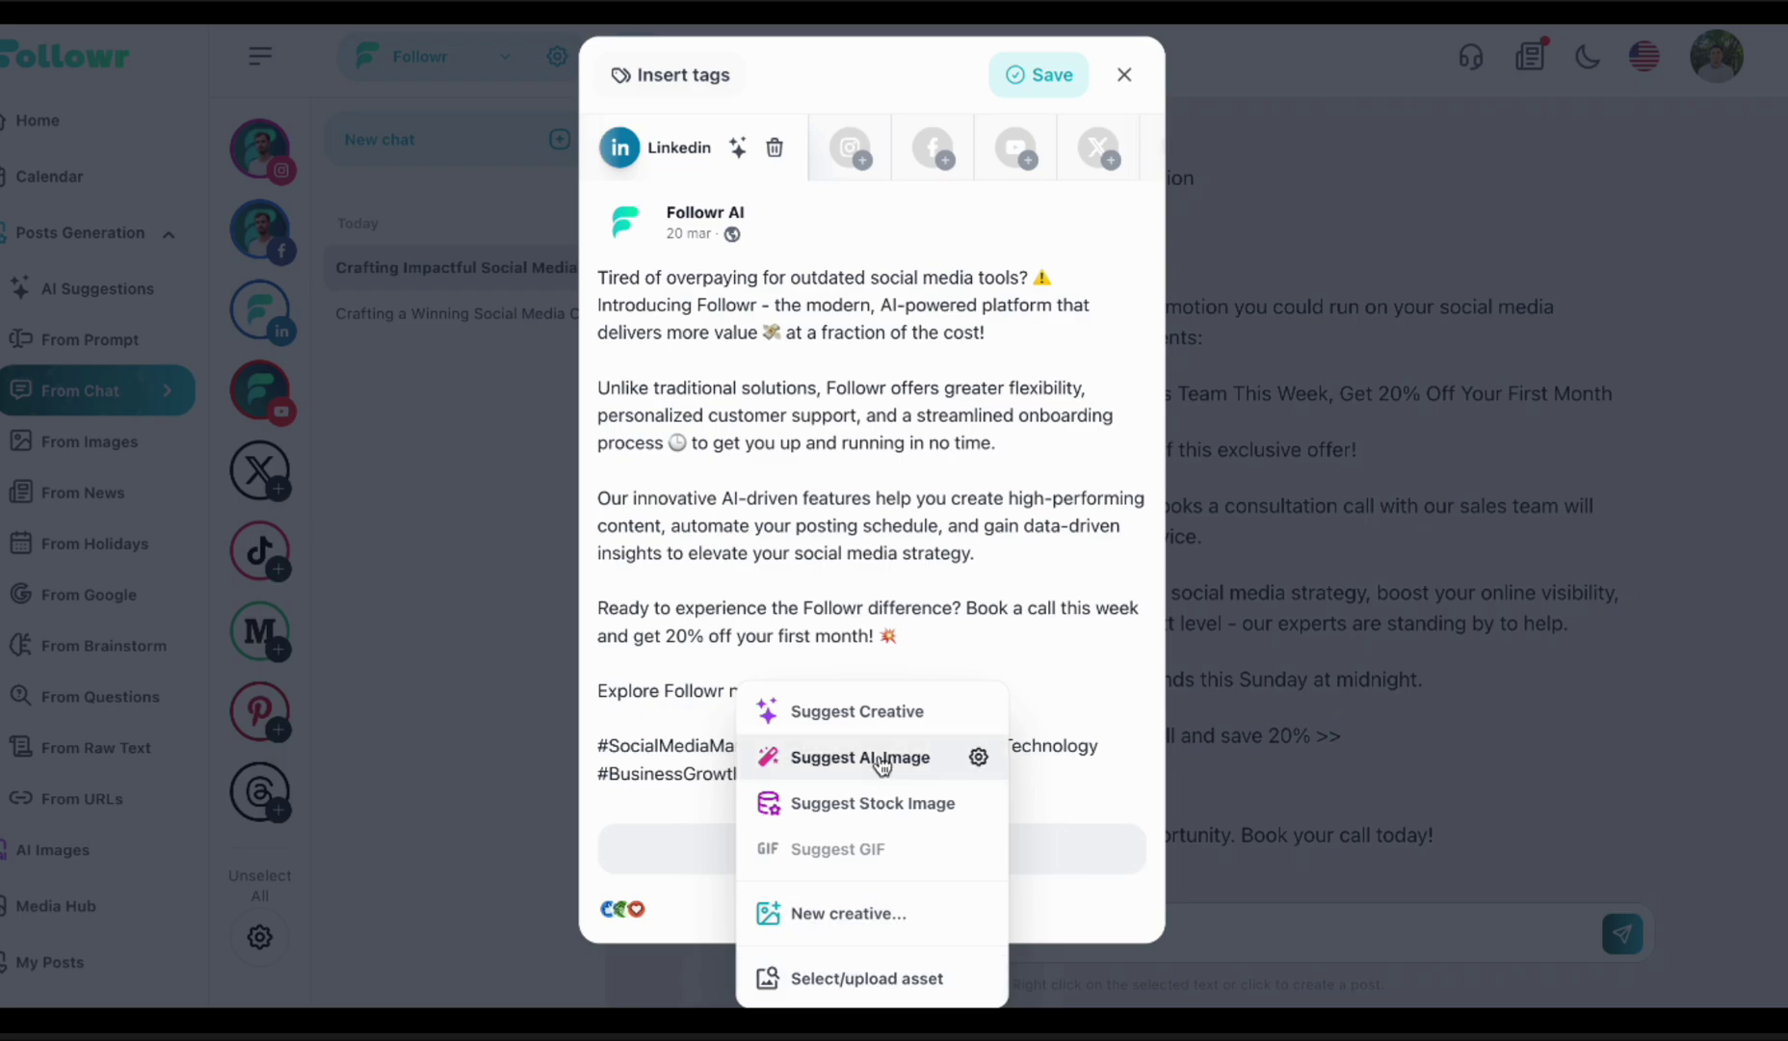
left_click(977, 757)
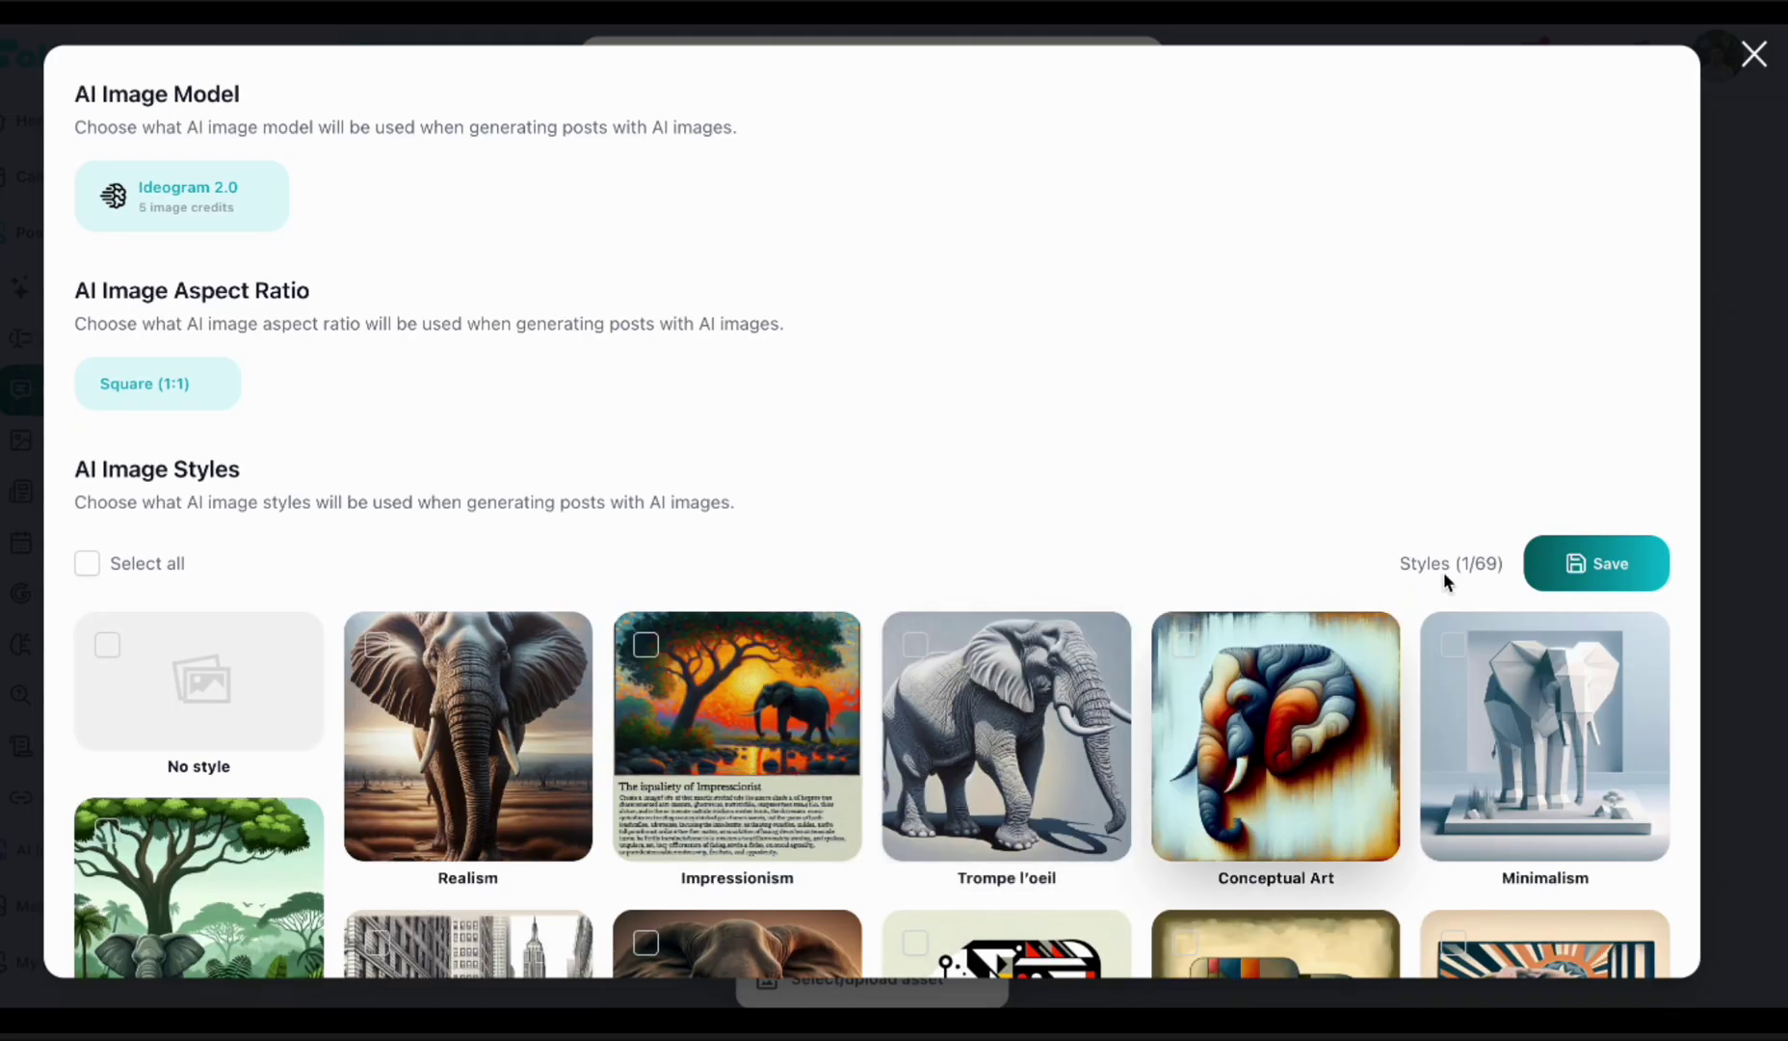
left_click(87, 569)
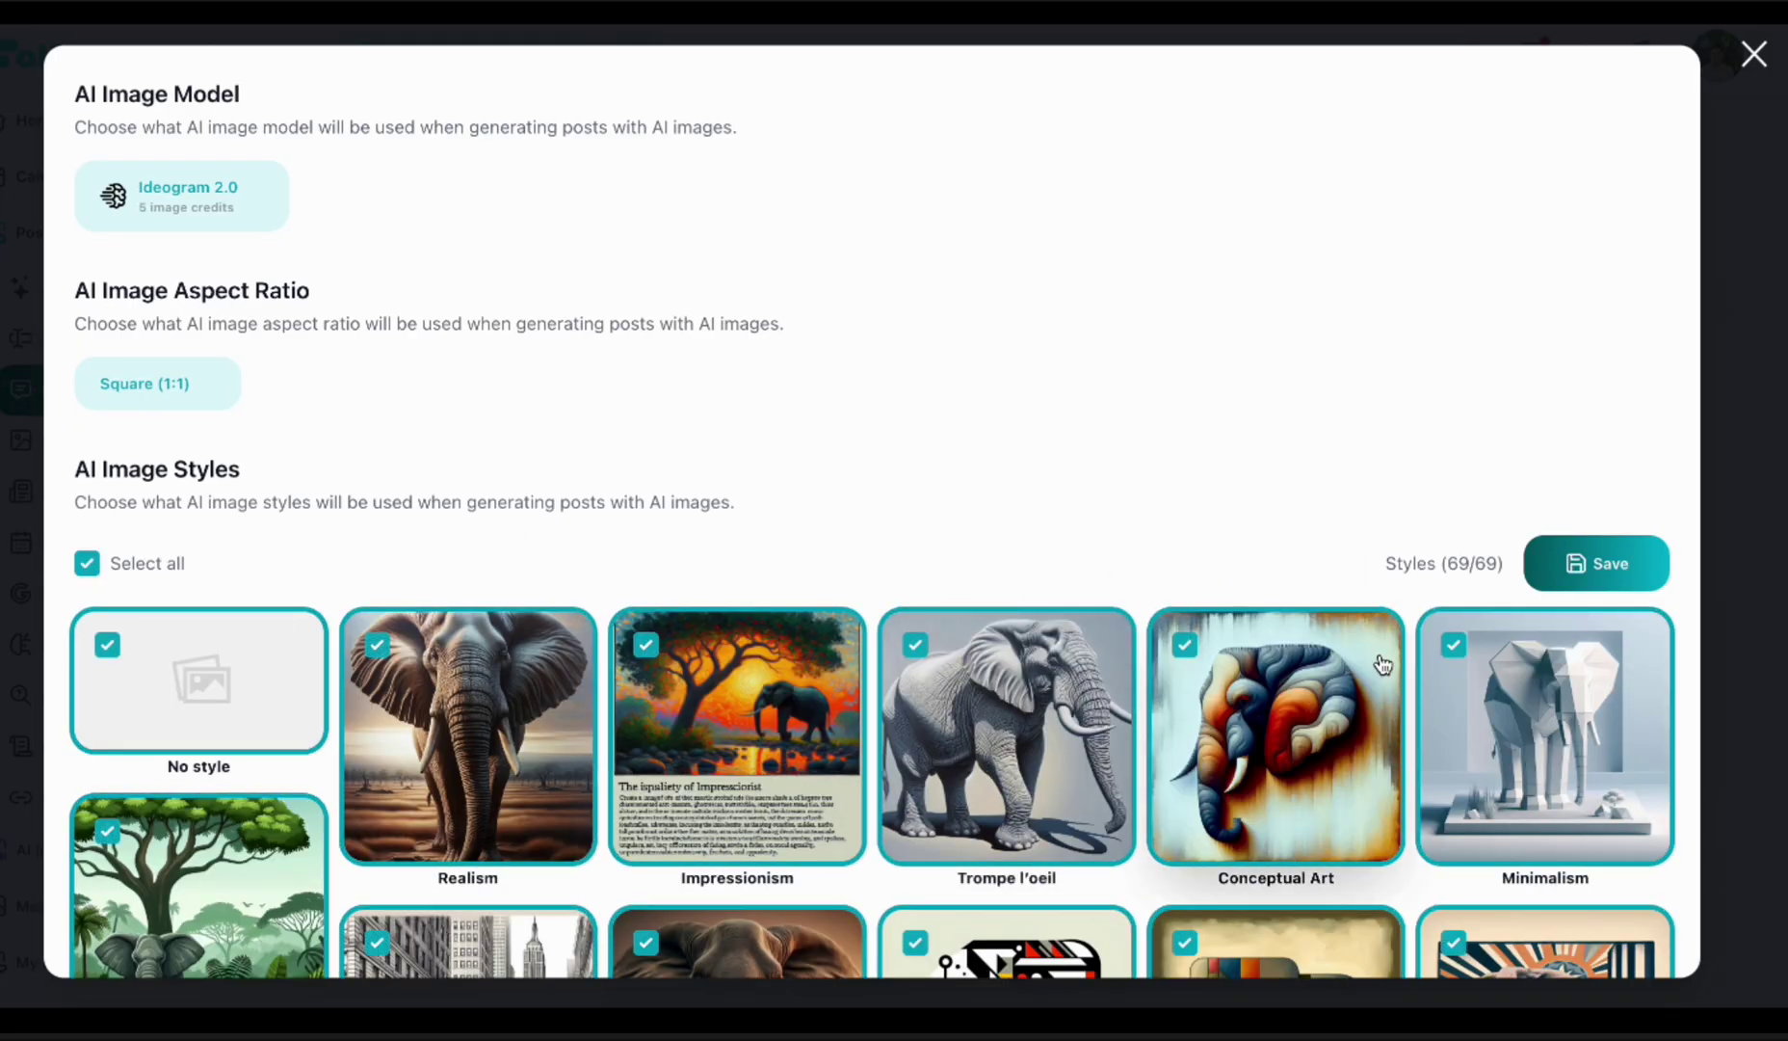
left_click(1608, 559)
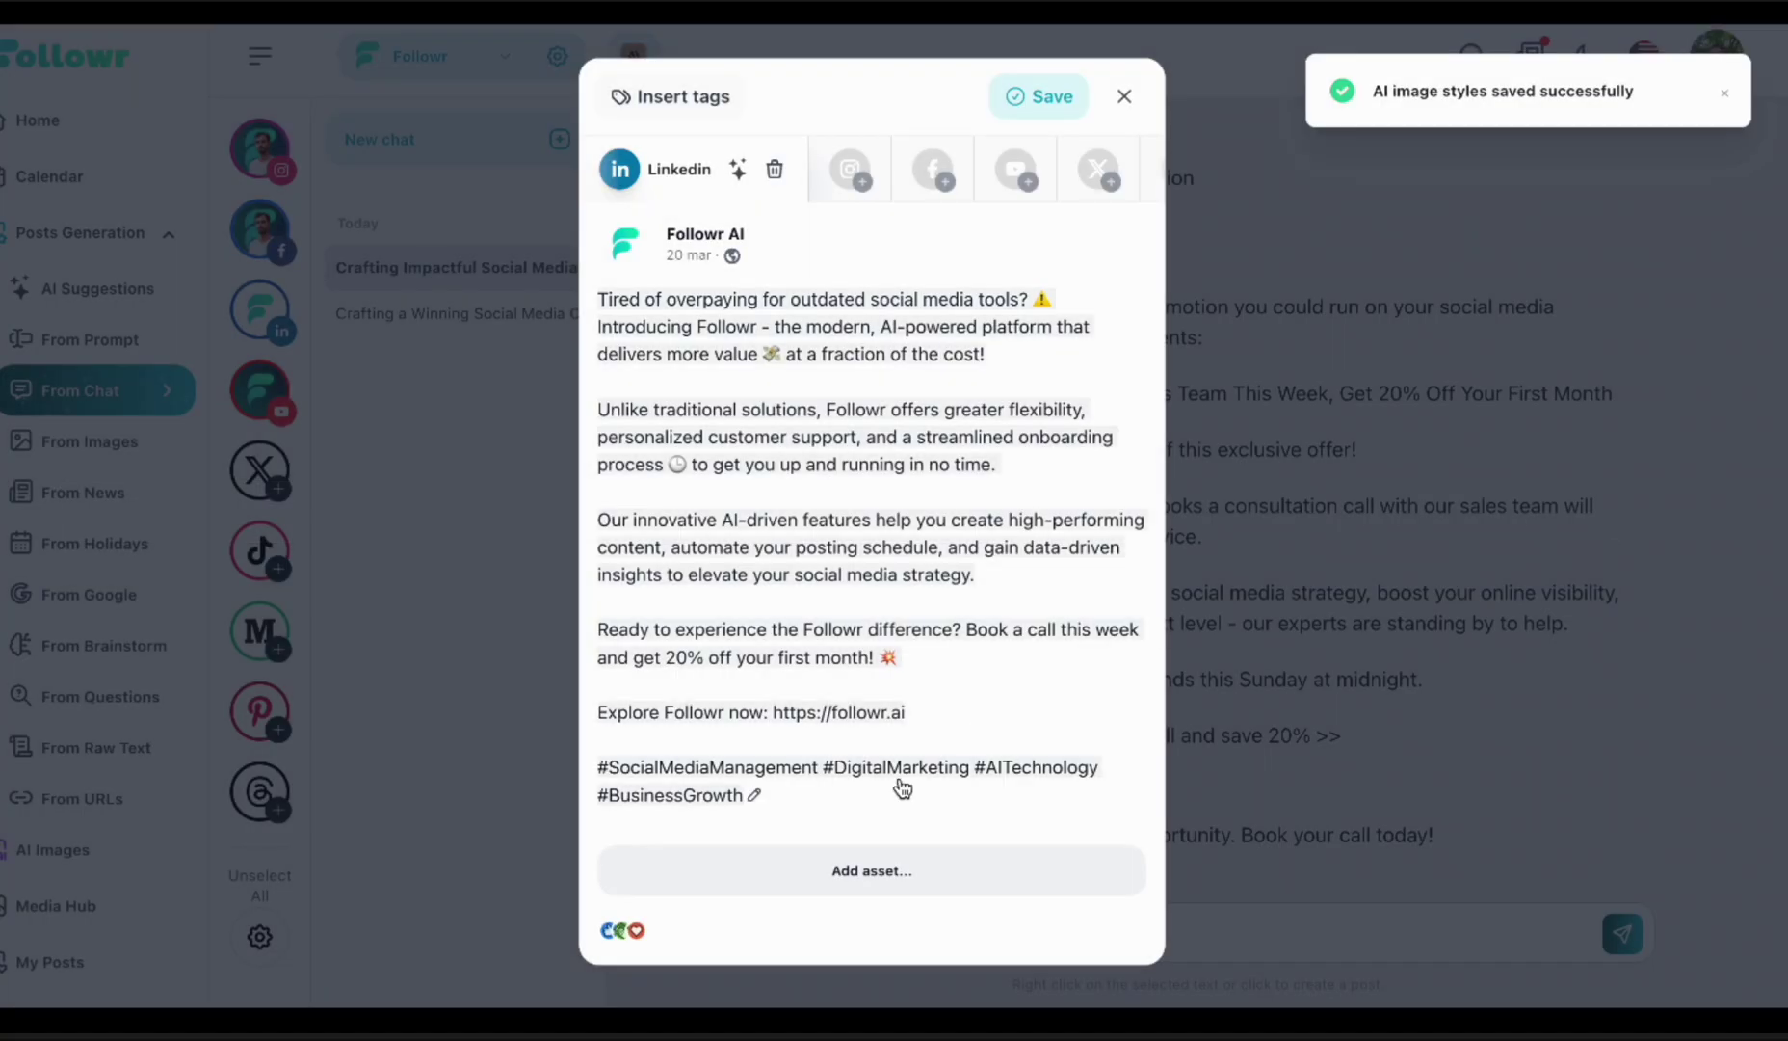
left_click(893, 885)
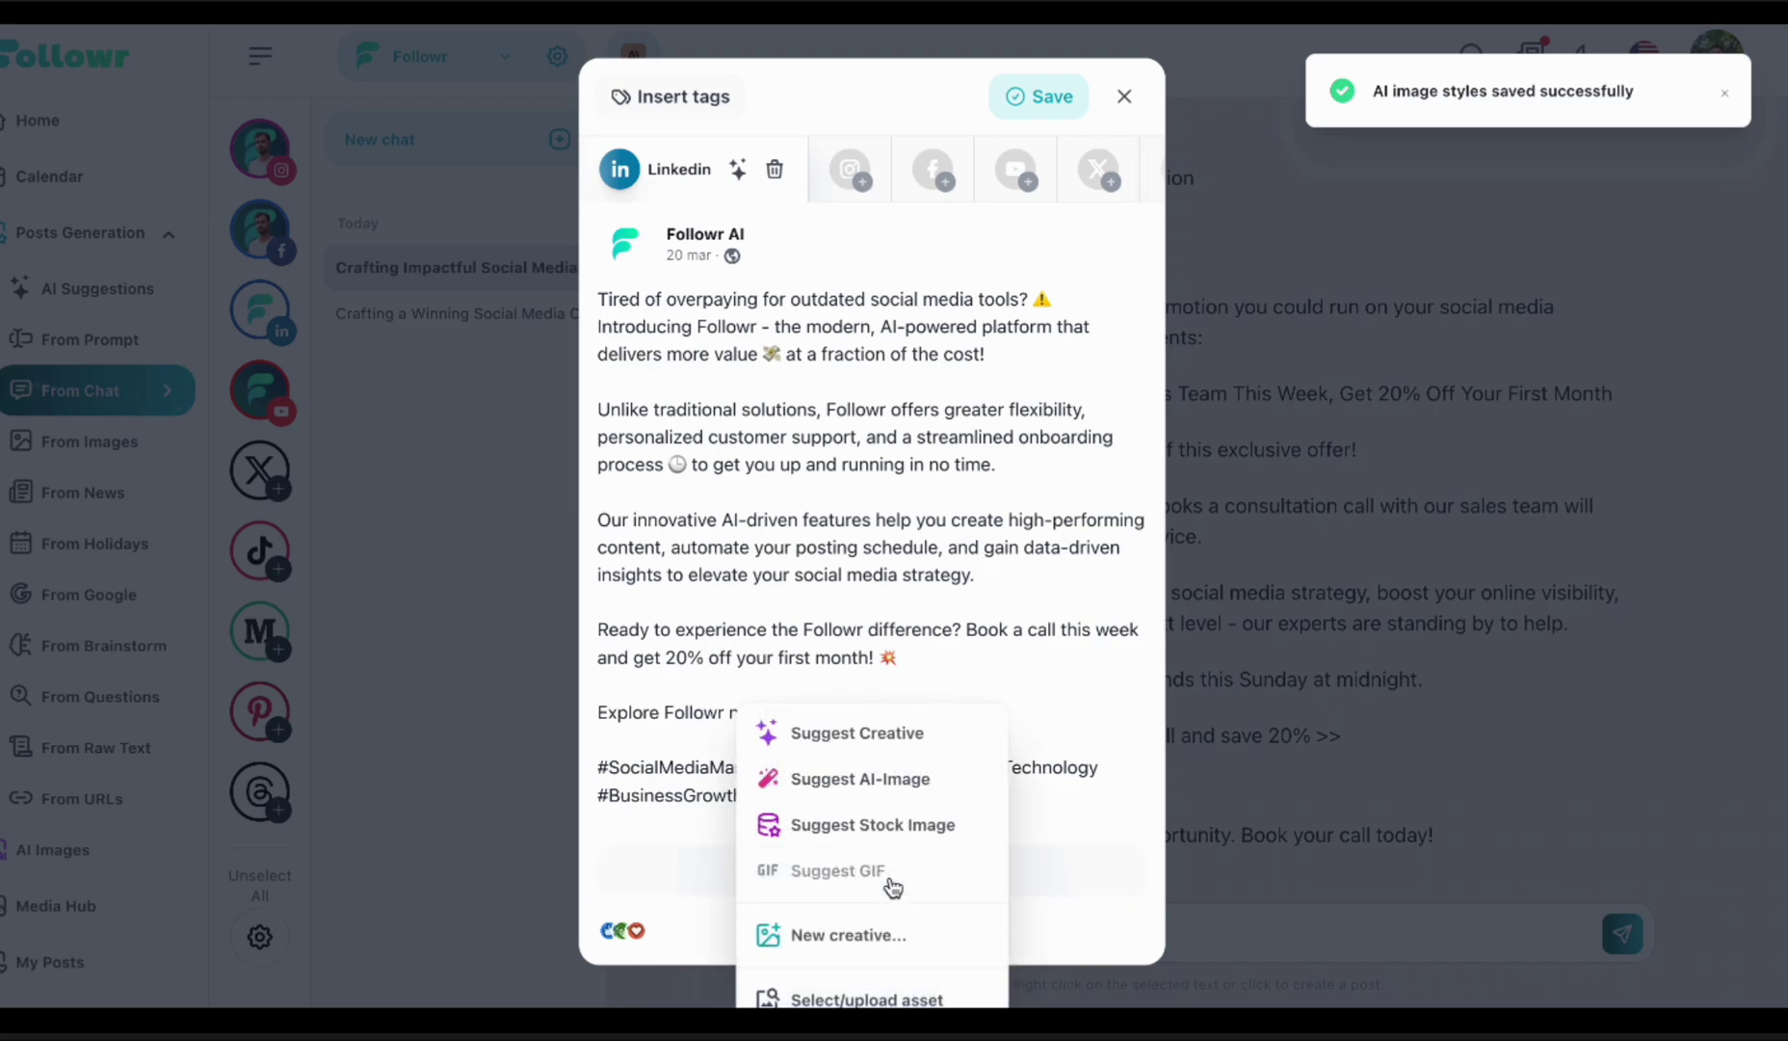
left_click(892, 786)
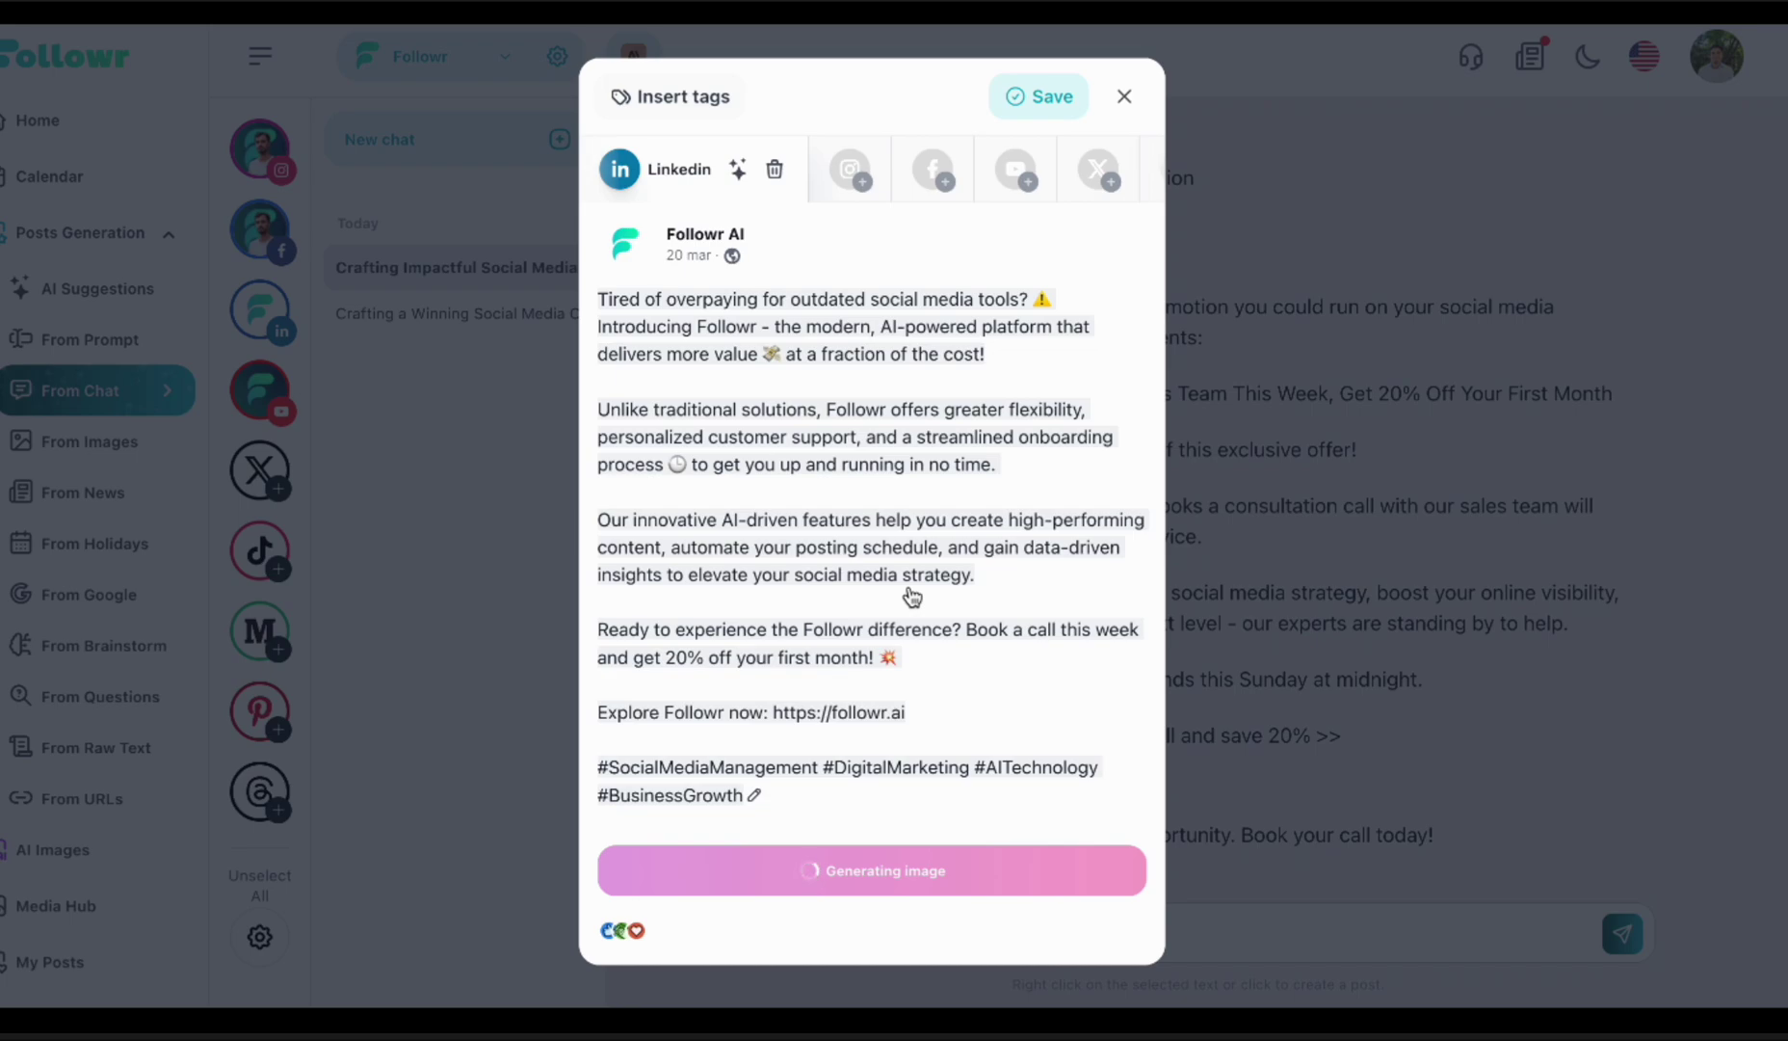
- Create a new tag named "Special Promo" for the LinkedIn post, keeping the preselected teal colour
left_click(686, 96)
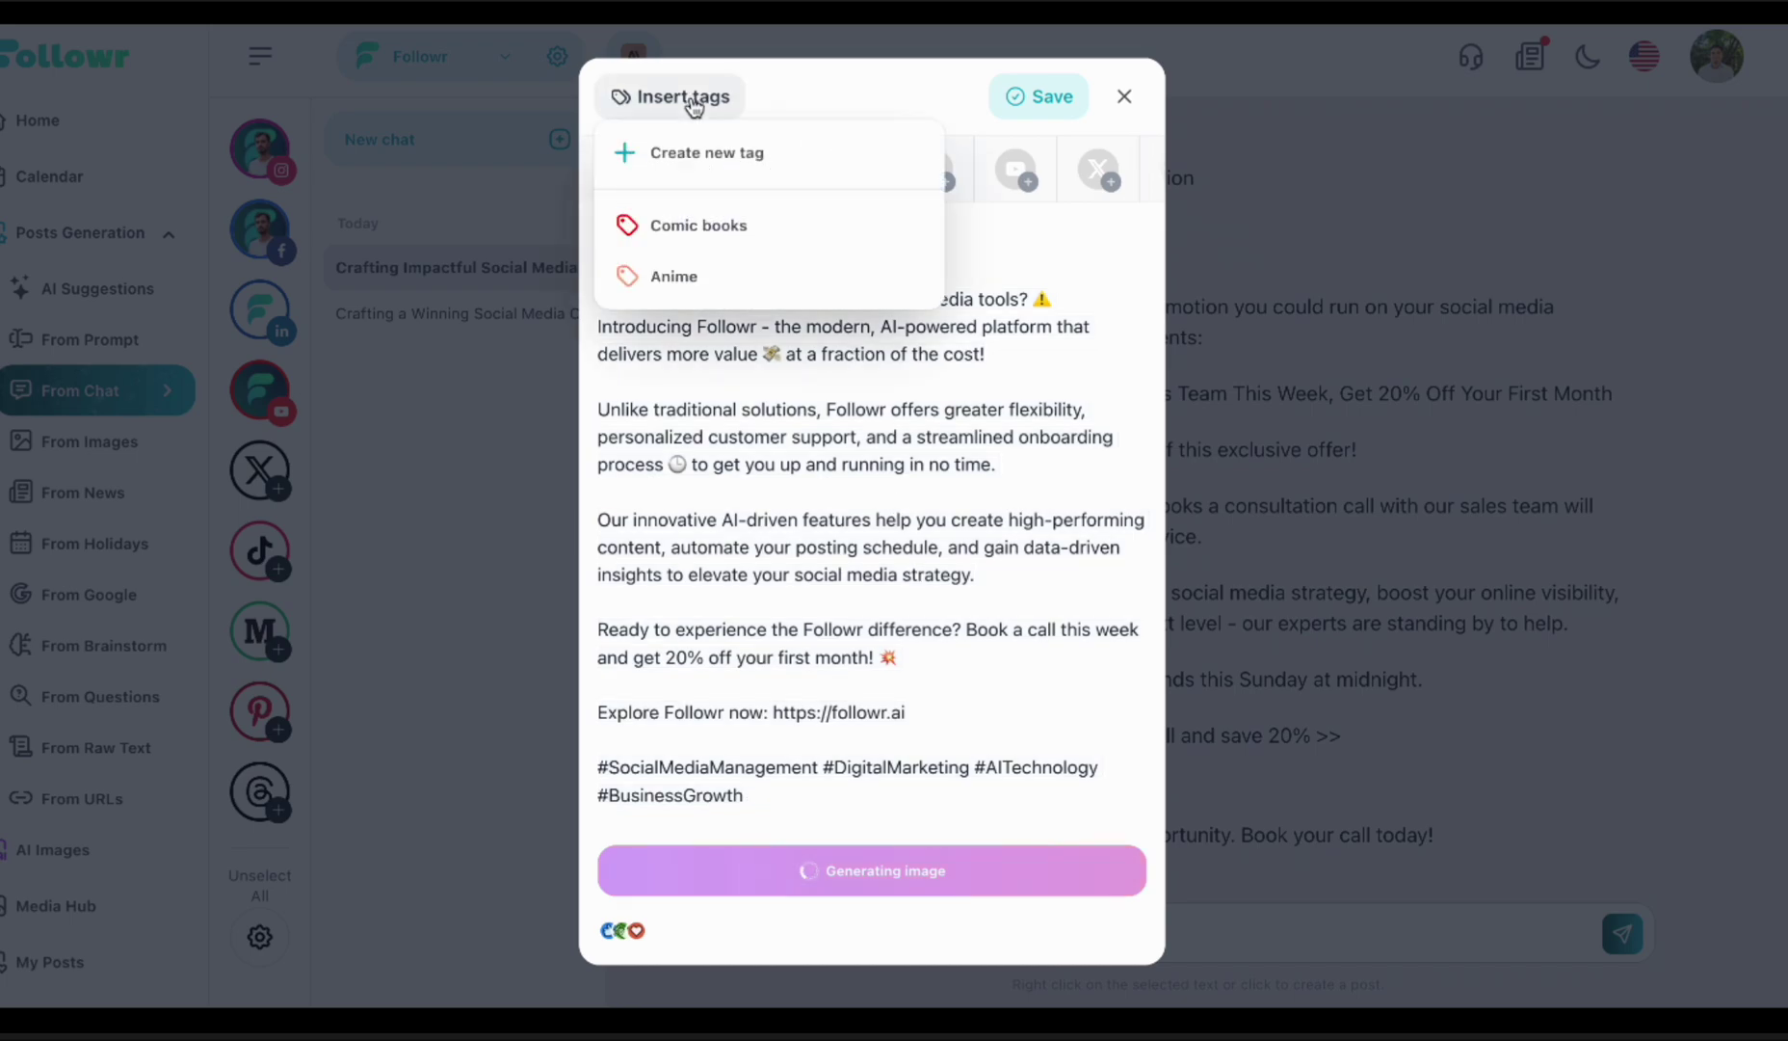
left_click(710, 157)
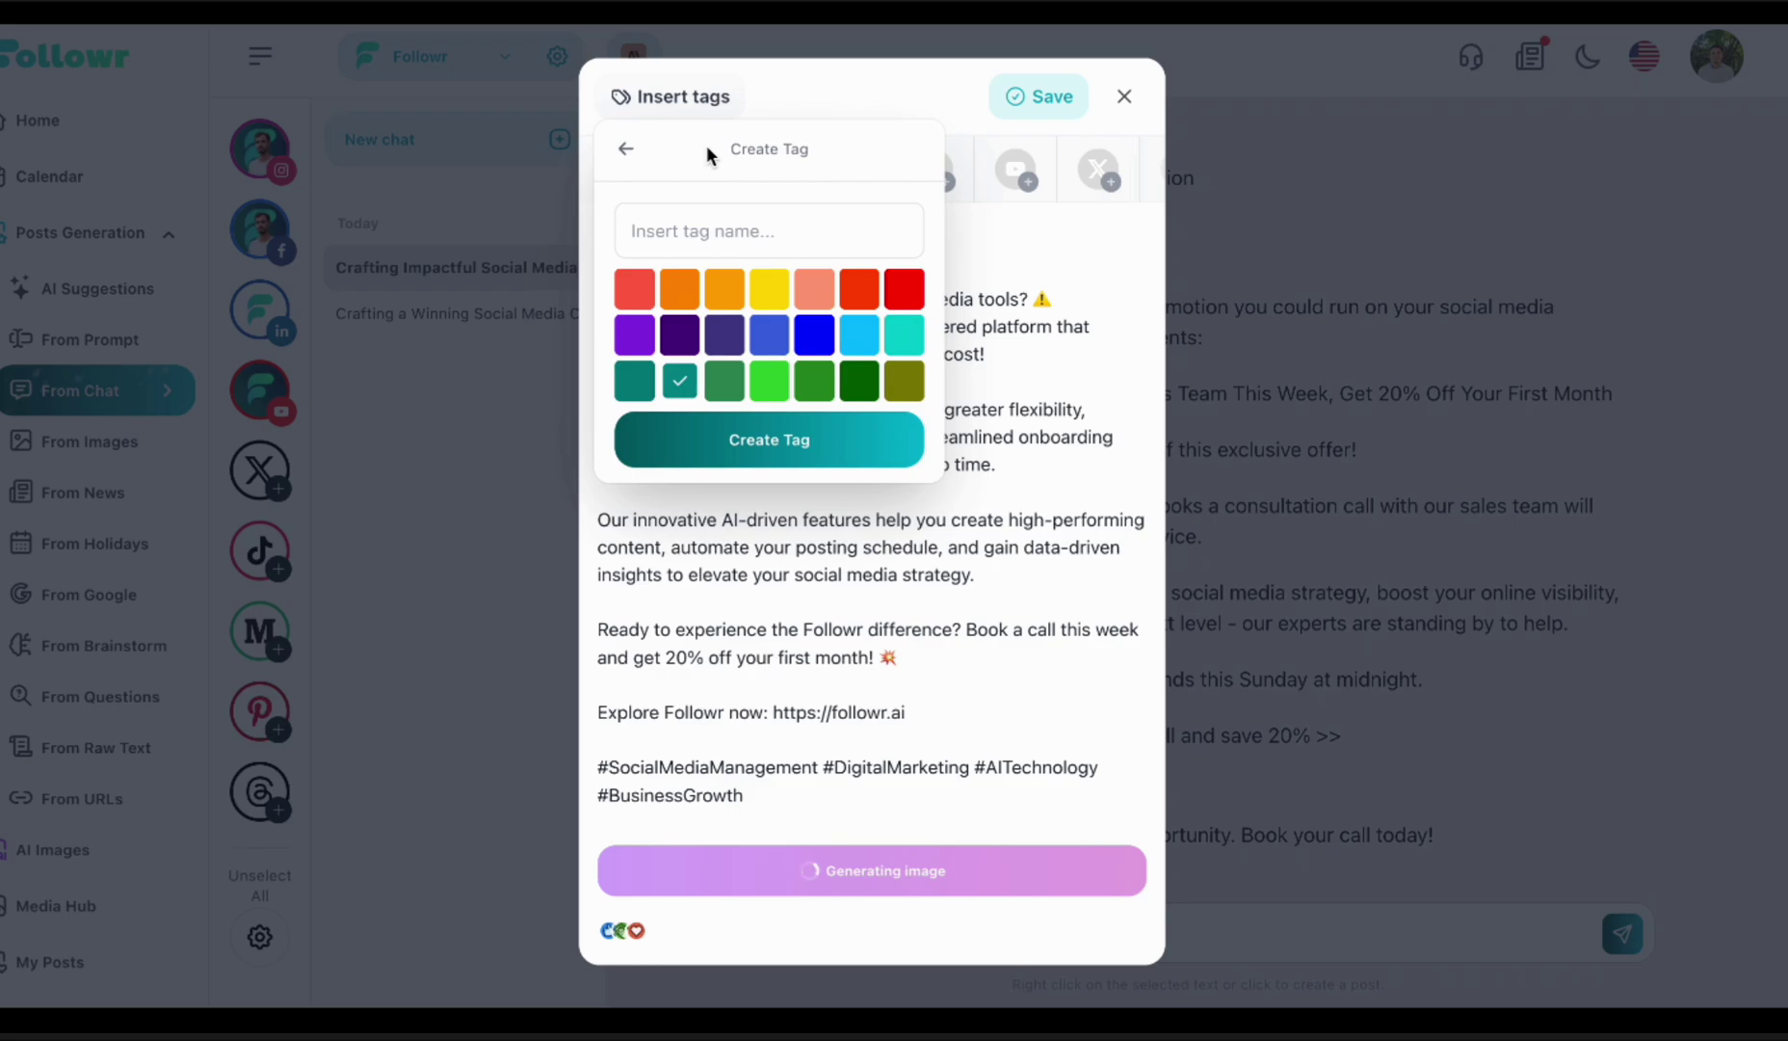
left_click(716, 241)
type("Sp")
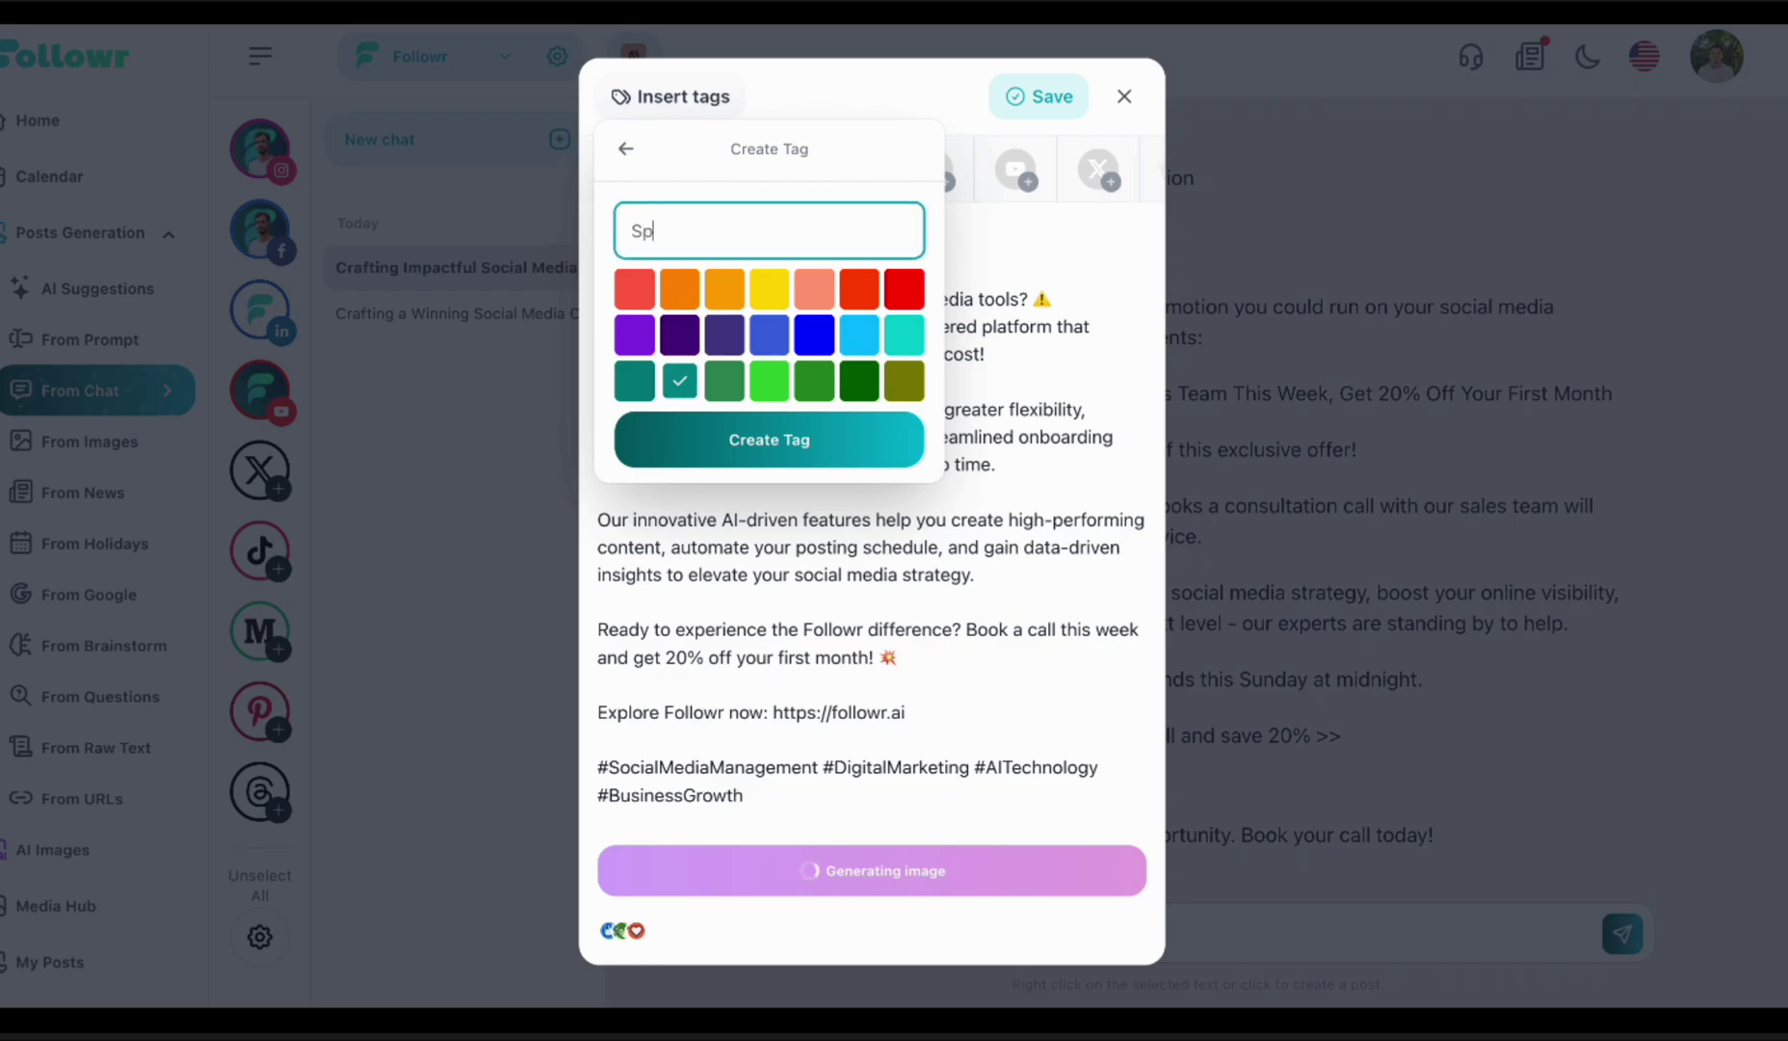
type("ecial Promo")
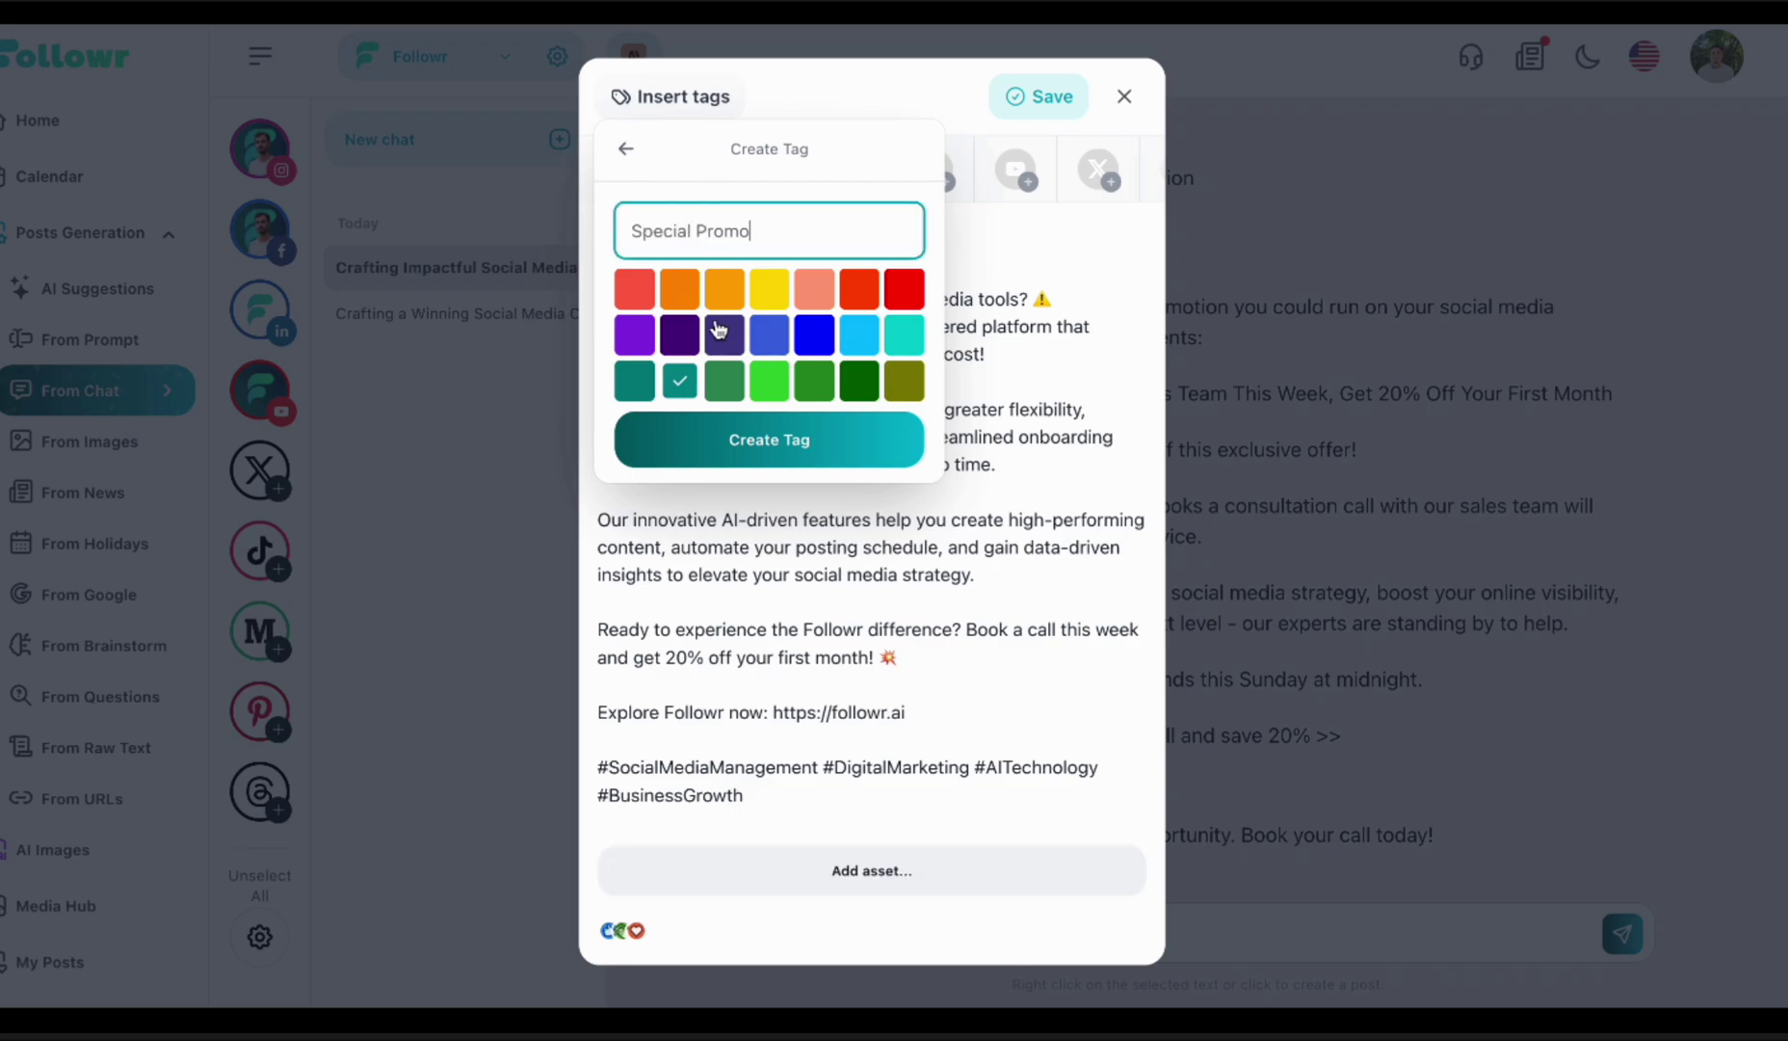
left_click(768, 429)
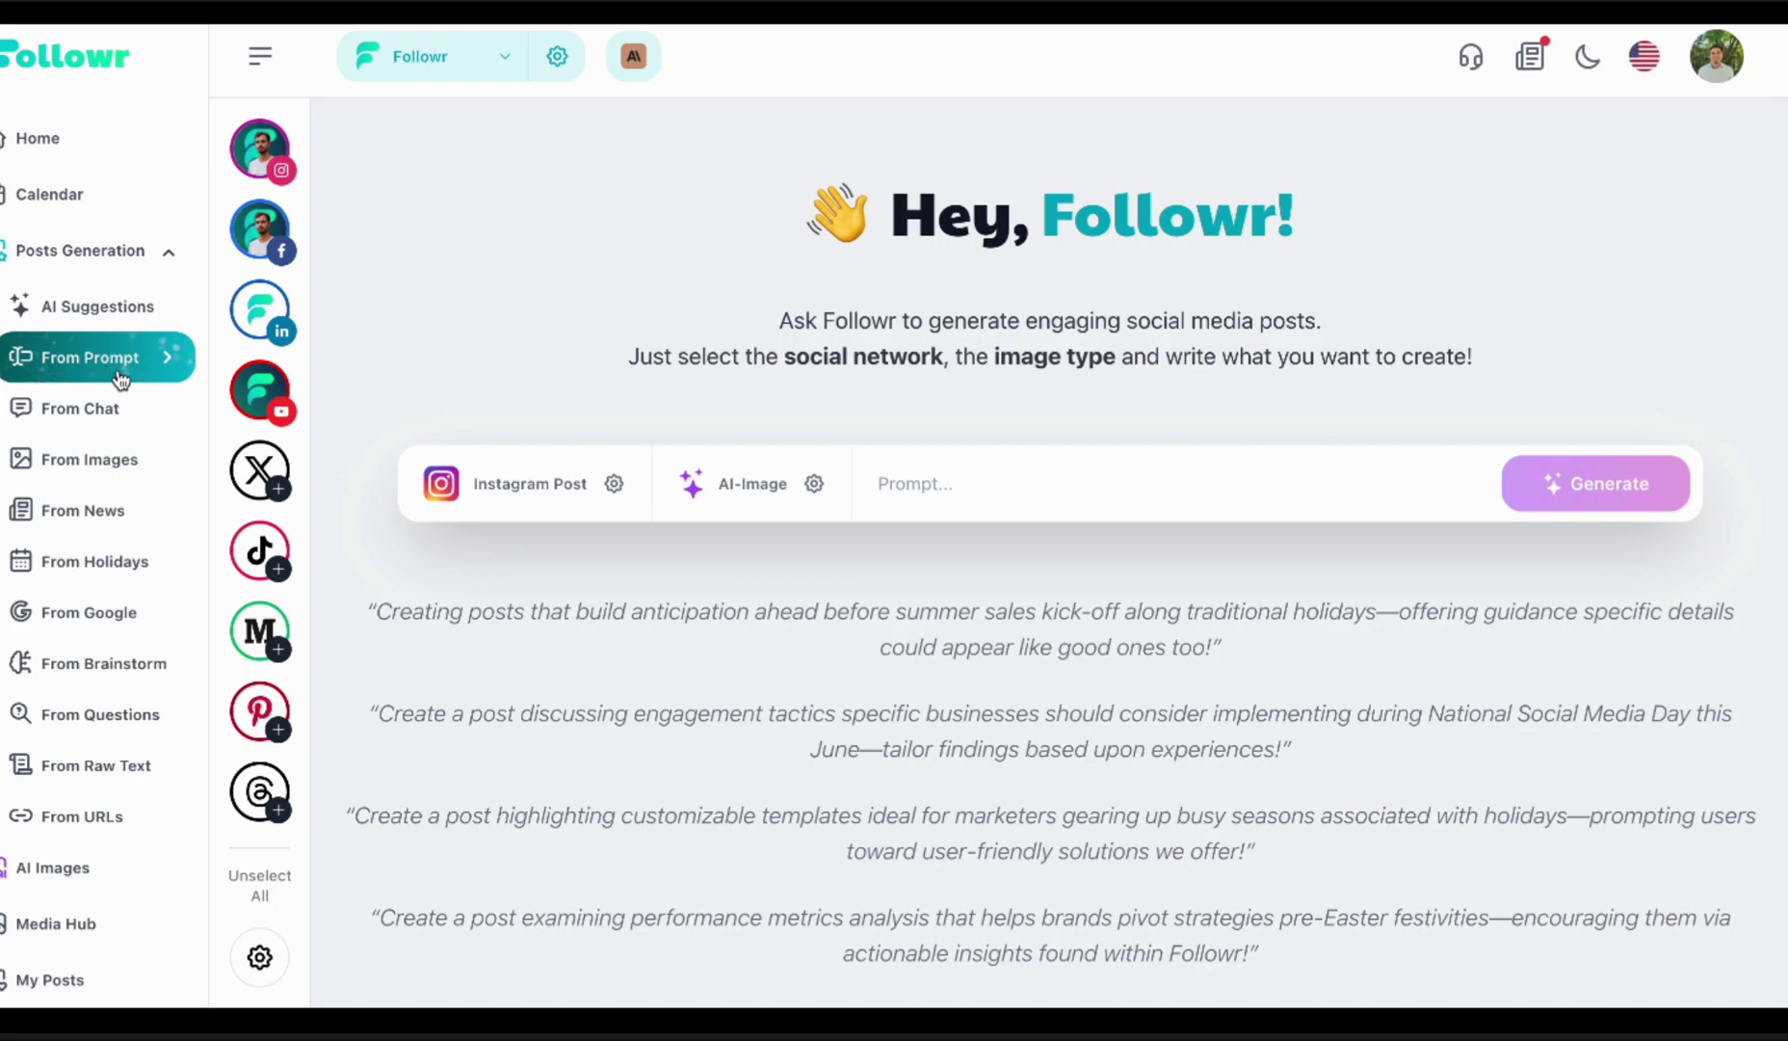
- Enter a prompt for a Father's Day social media post tailored to Followr.ai's audience, with a professional yet warm and inviting tone
left_click(1189, 485)
key("ctrl+v")
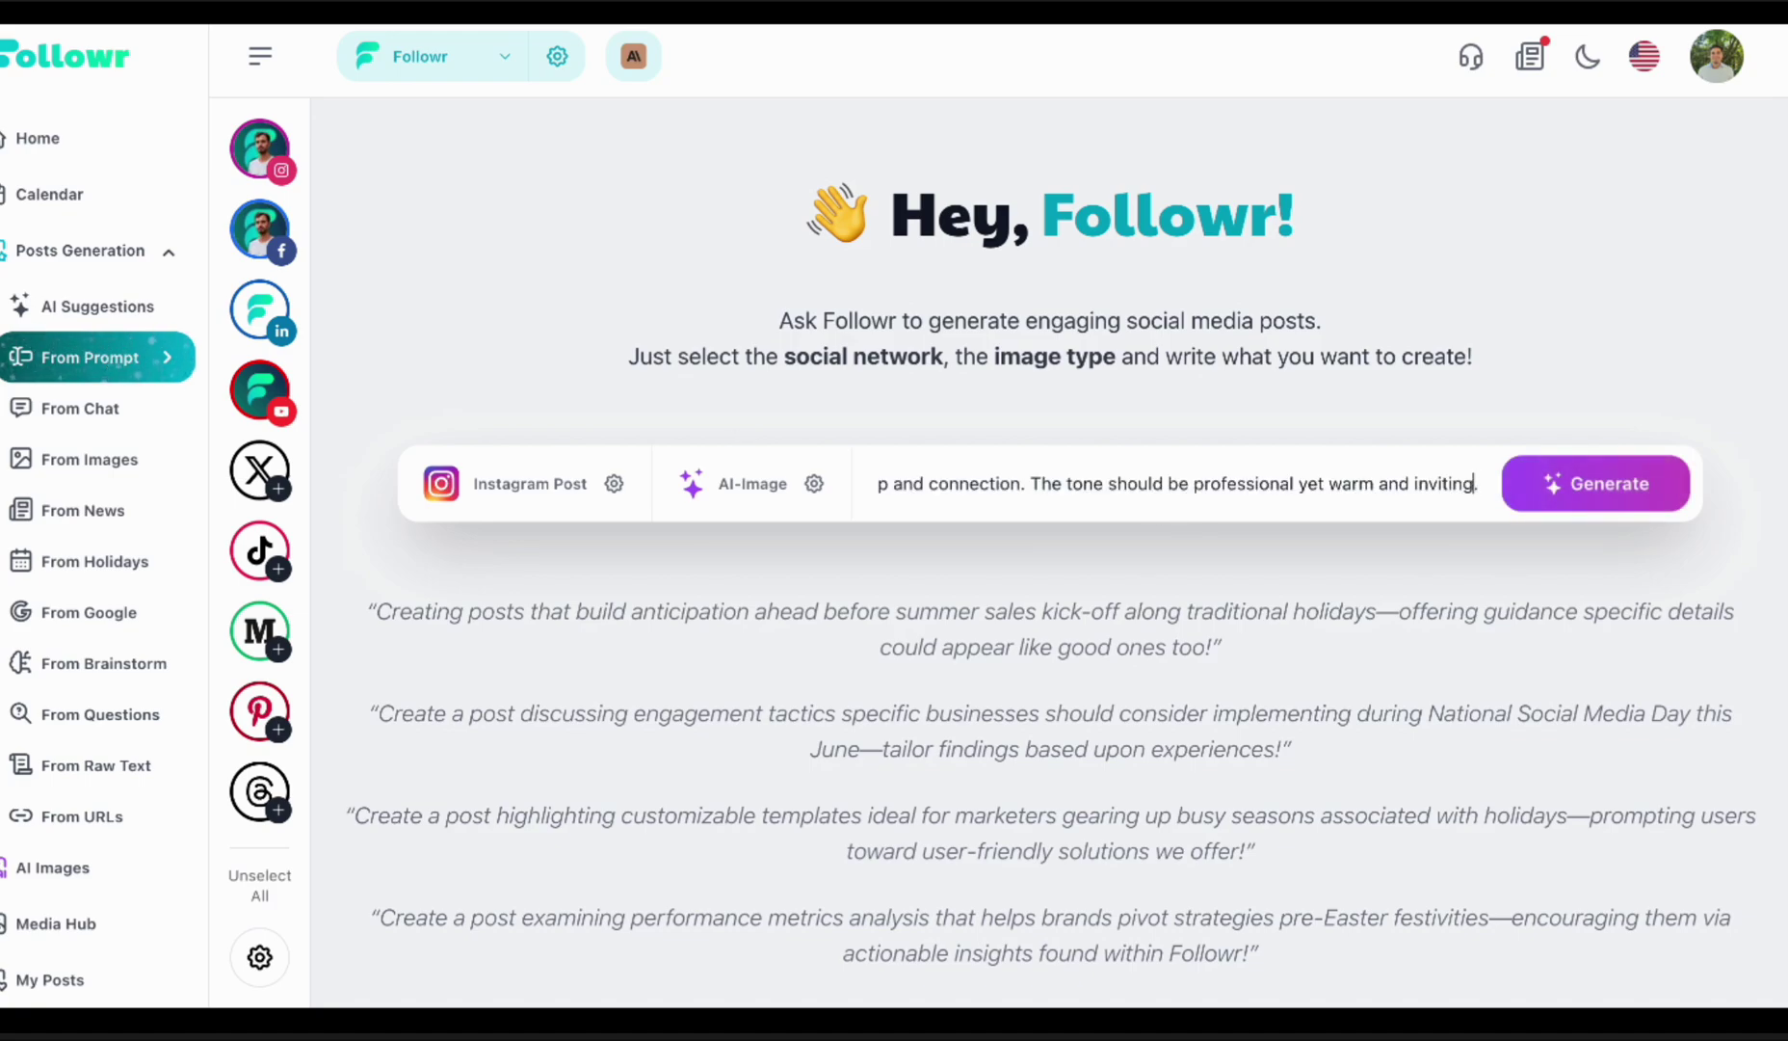
- Read through the entered Father's Day prompt from its beginning to check the audience, message and platform benefits it describes
key("Left")
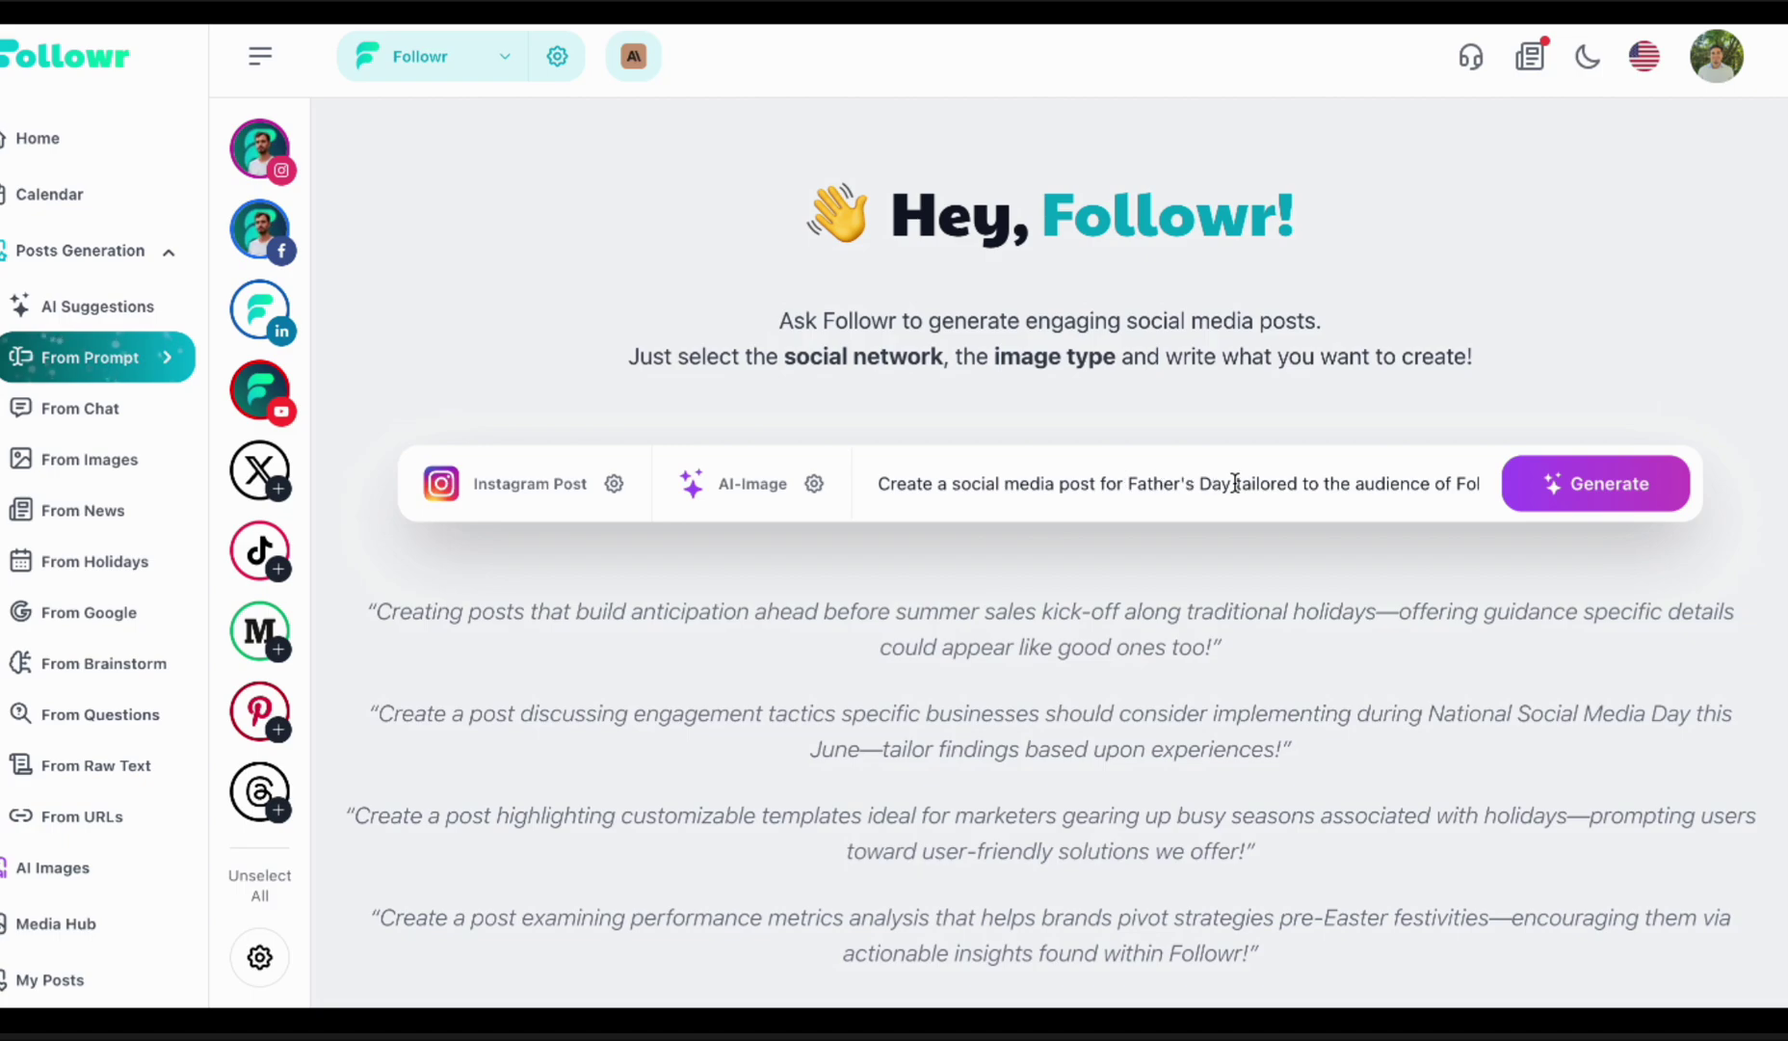
left_click_drag(1238, 483, 1125, 482)
left_click(1168, 484)
key("End")
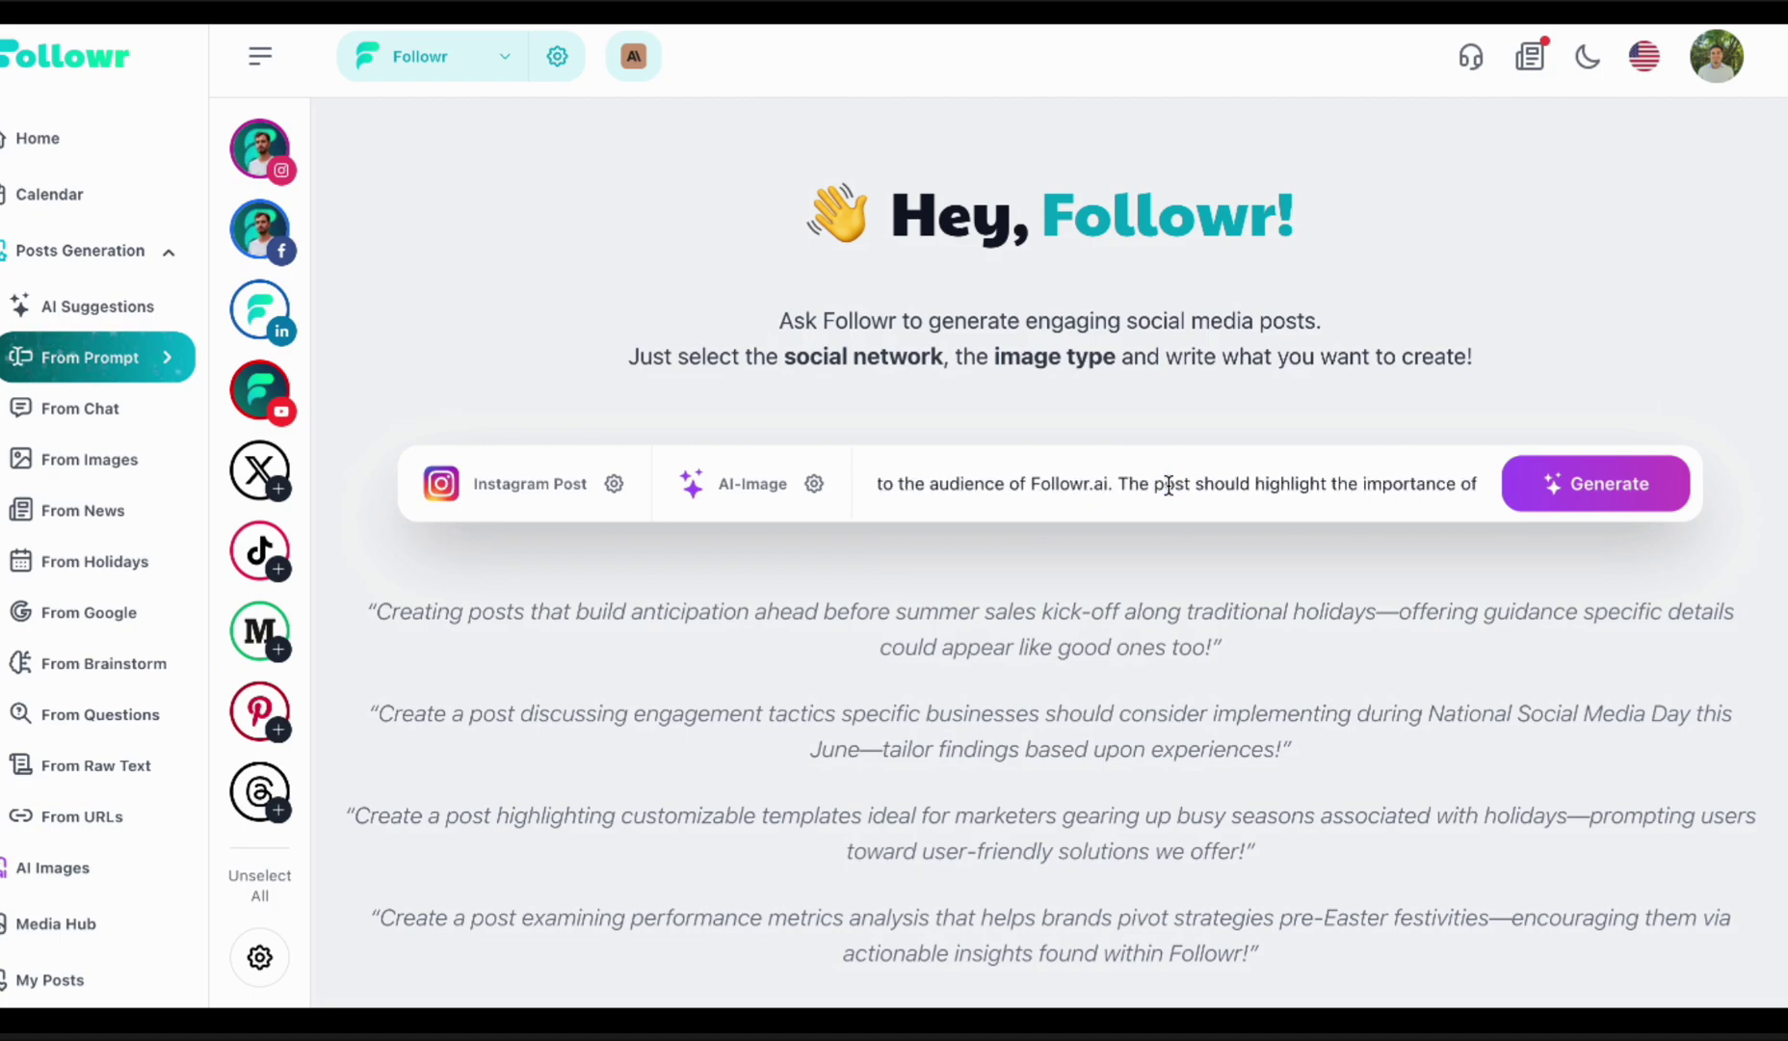
key("Right")
key("Right")
key("Right")
key("Right")
key("Right")
key("Right")
key("Right")
key("Right")
key("Right")
key("Right")
key("Right")
key("Right")
key("Right")
key("Right")
key("Right")
key("Right")
key("Right")
key("Right")
key("Right")
key("Right")
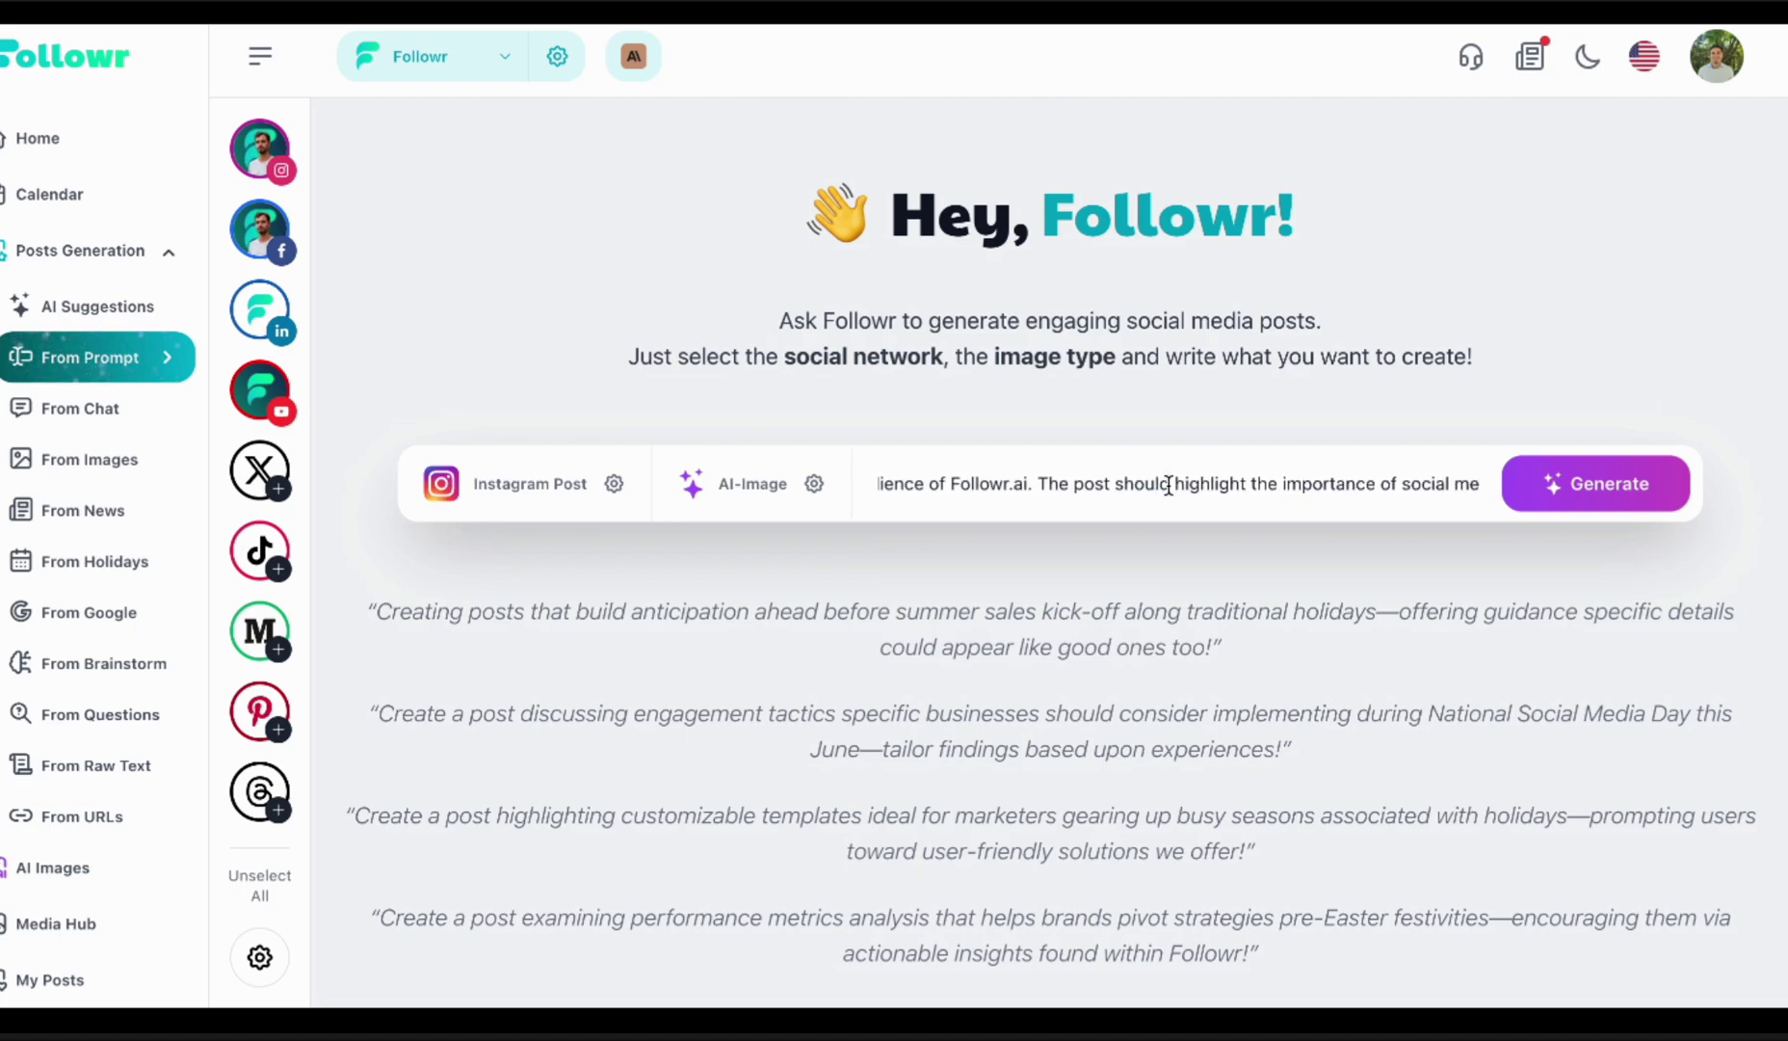
key("Right")
key("Right")
key("Right")
key("Right")
key("Right")
key("Right")
key("Right")
key("Right")
key("Right")
key("Right")
key("Right")
key("Right")
key("Right")
key("Right")
key("Right")
key("Right")
key("Right")
key("Right")
key("Right")
key("Right")
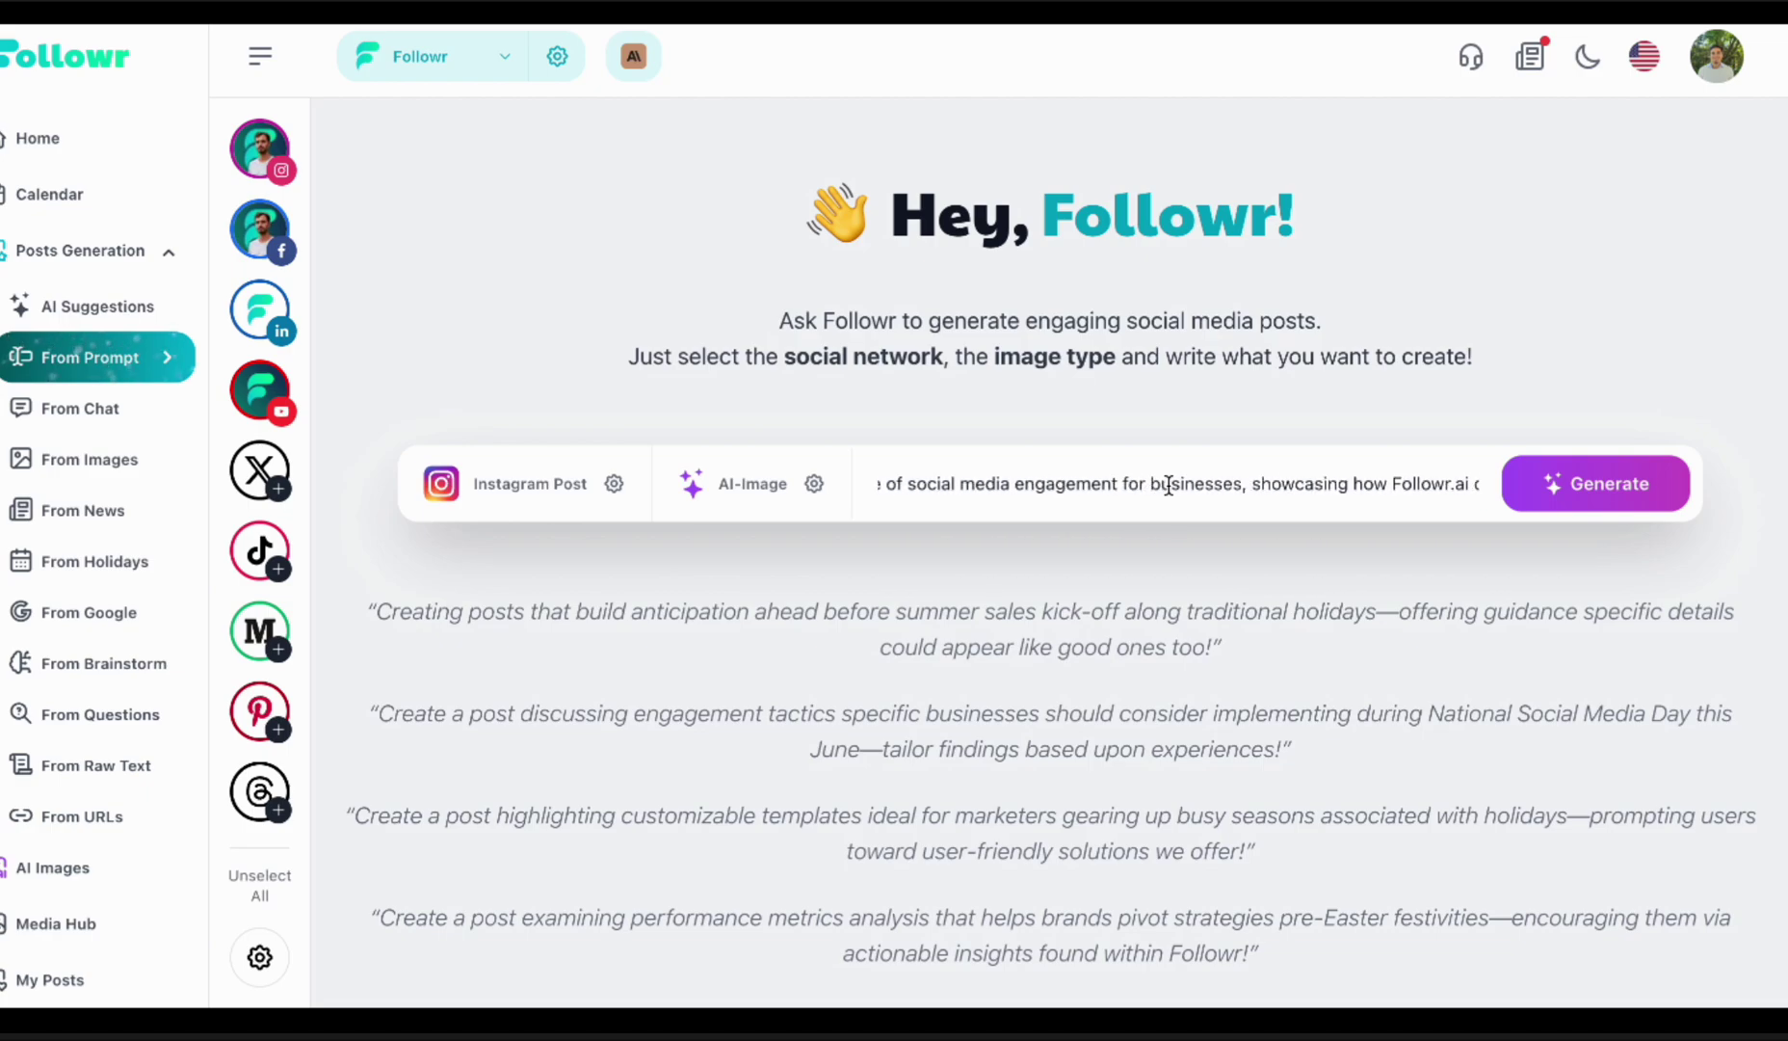
key("Right")
key("Right")
key("Right")
key("Right")
key("Right")
key("Right")
key("Right")
key("Right")
key("Right")
key("Right")
key("Right")
key("Right")
key("Right")
key("Right")
key("Right")
key("Right")
key("Right")
key("Right")
key("Right")
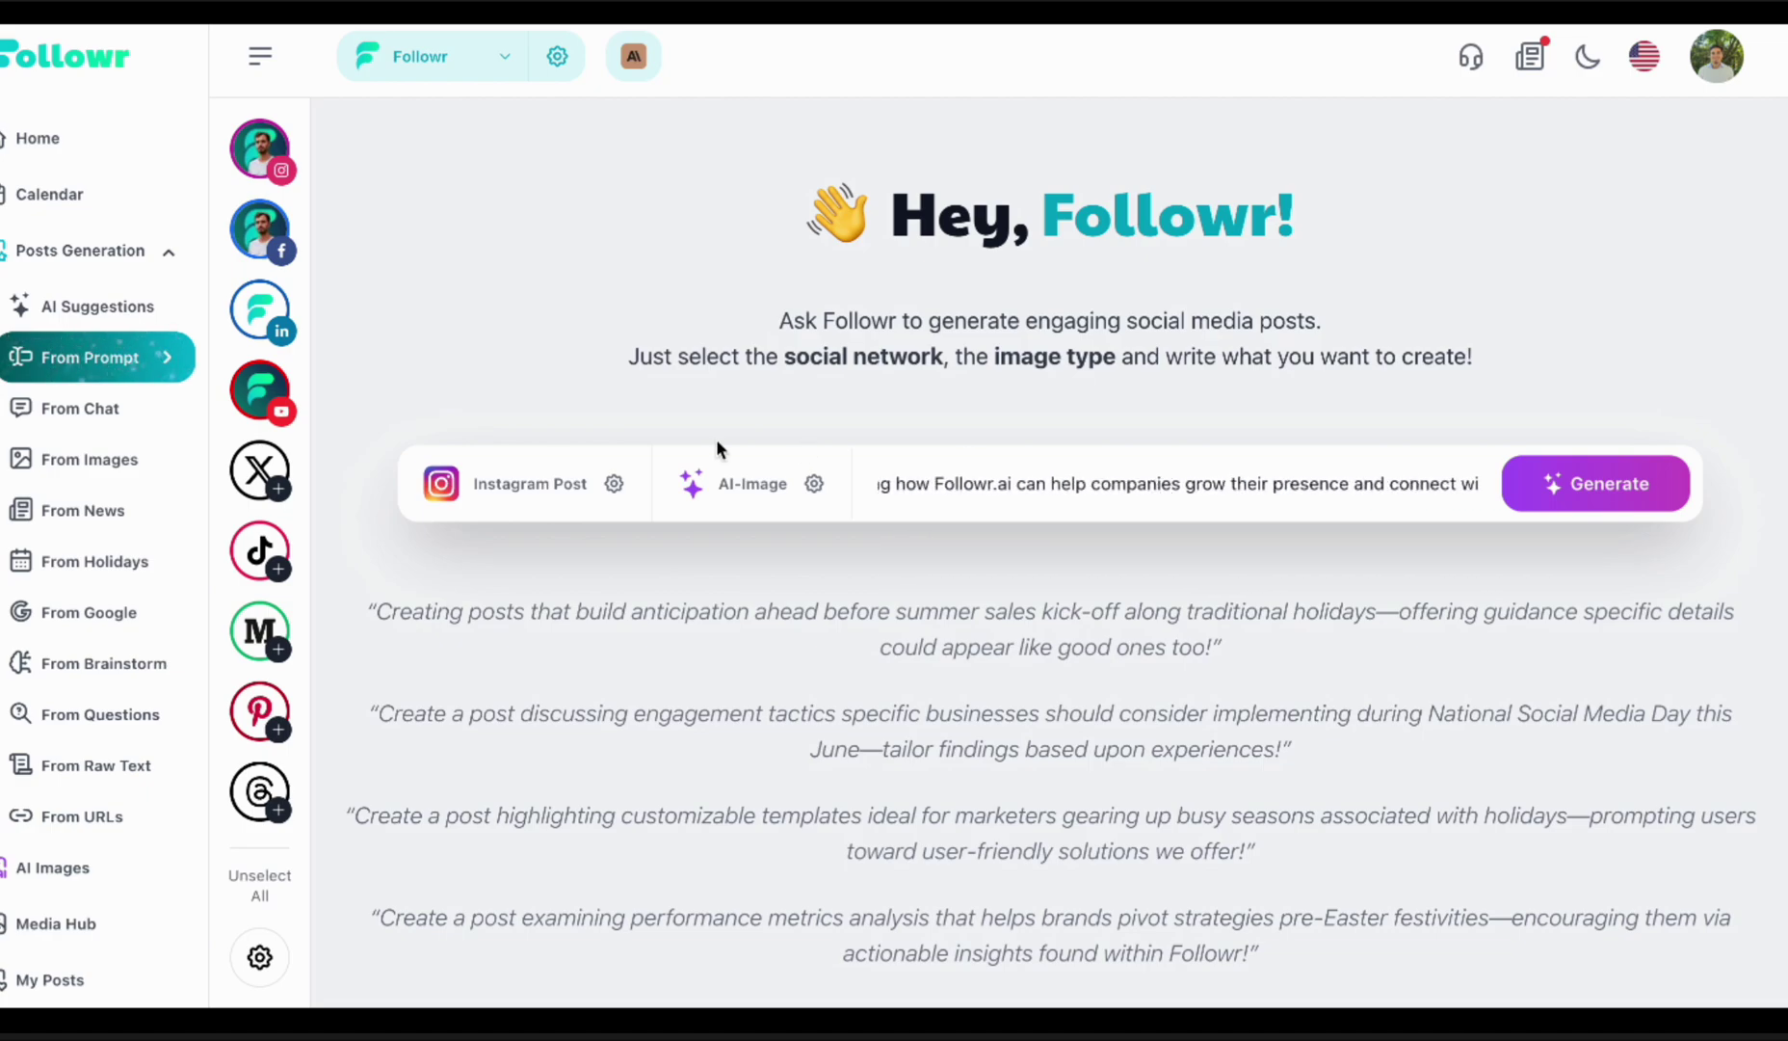
- Switch the image type to Creative image and generate 2 Instagram posts from the prompt
left_click(774, 494)
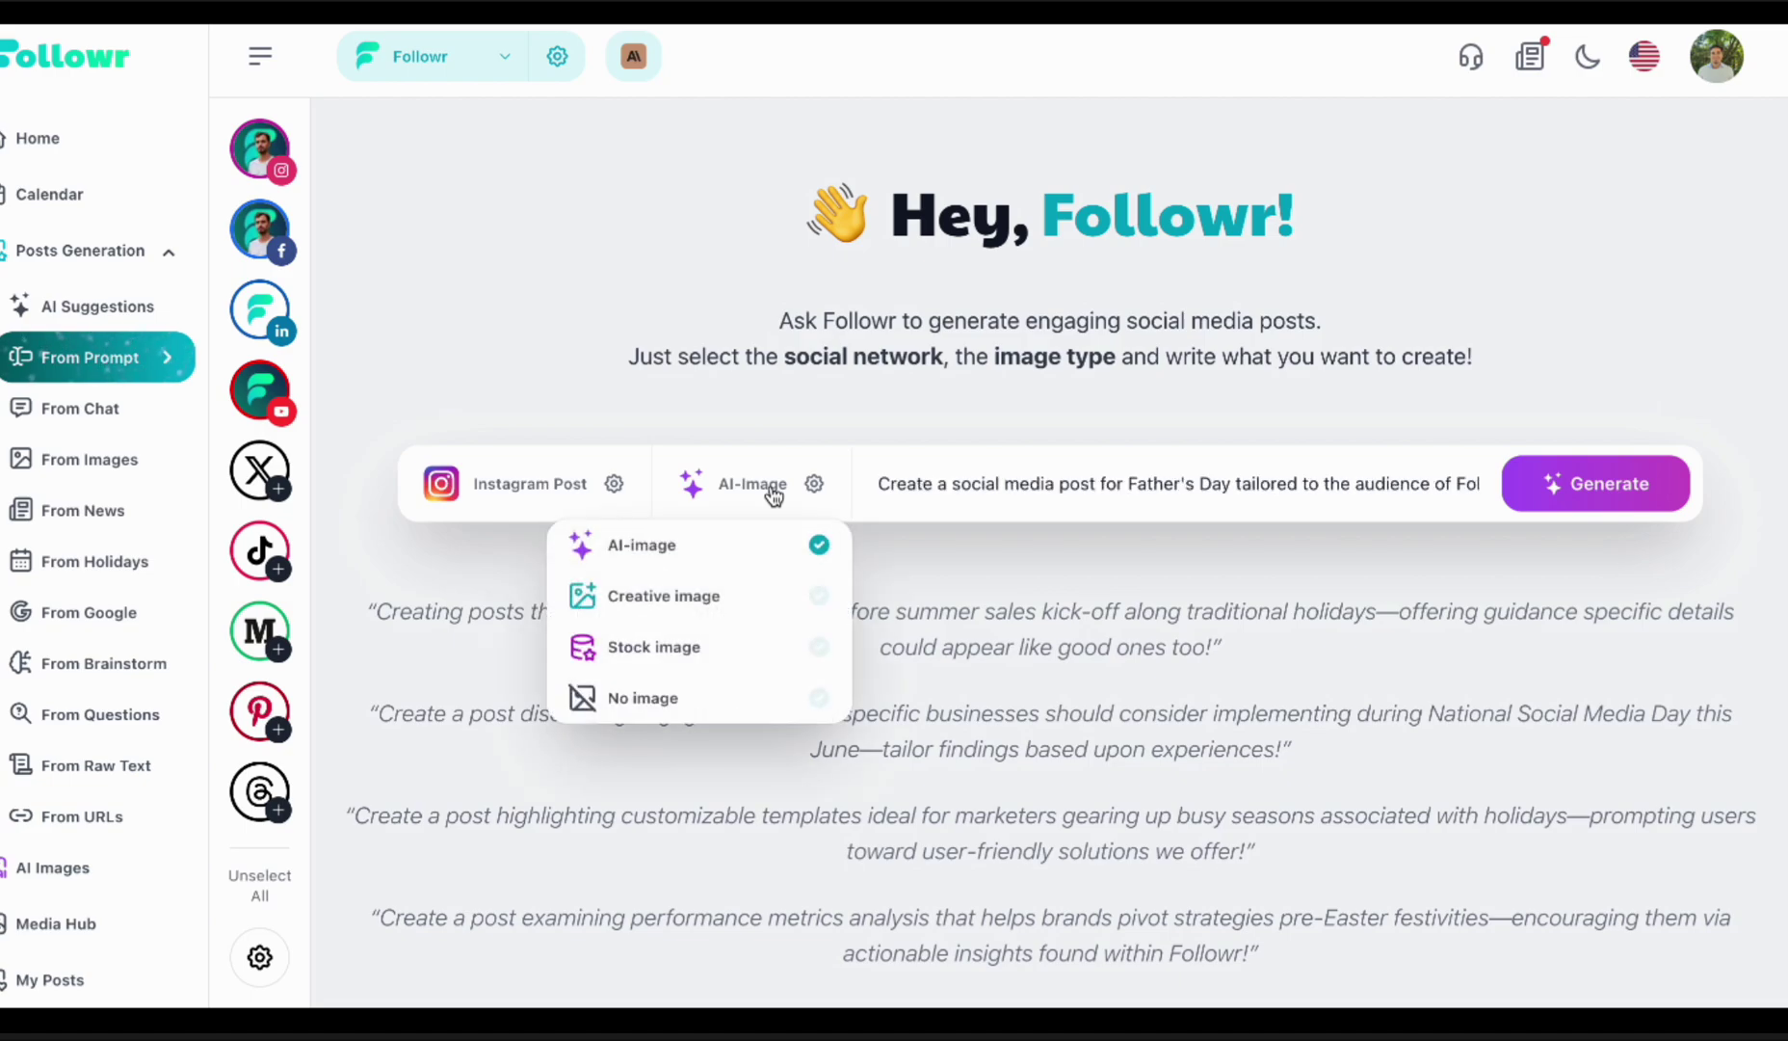
left_click(761, 599)
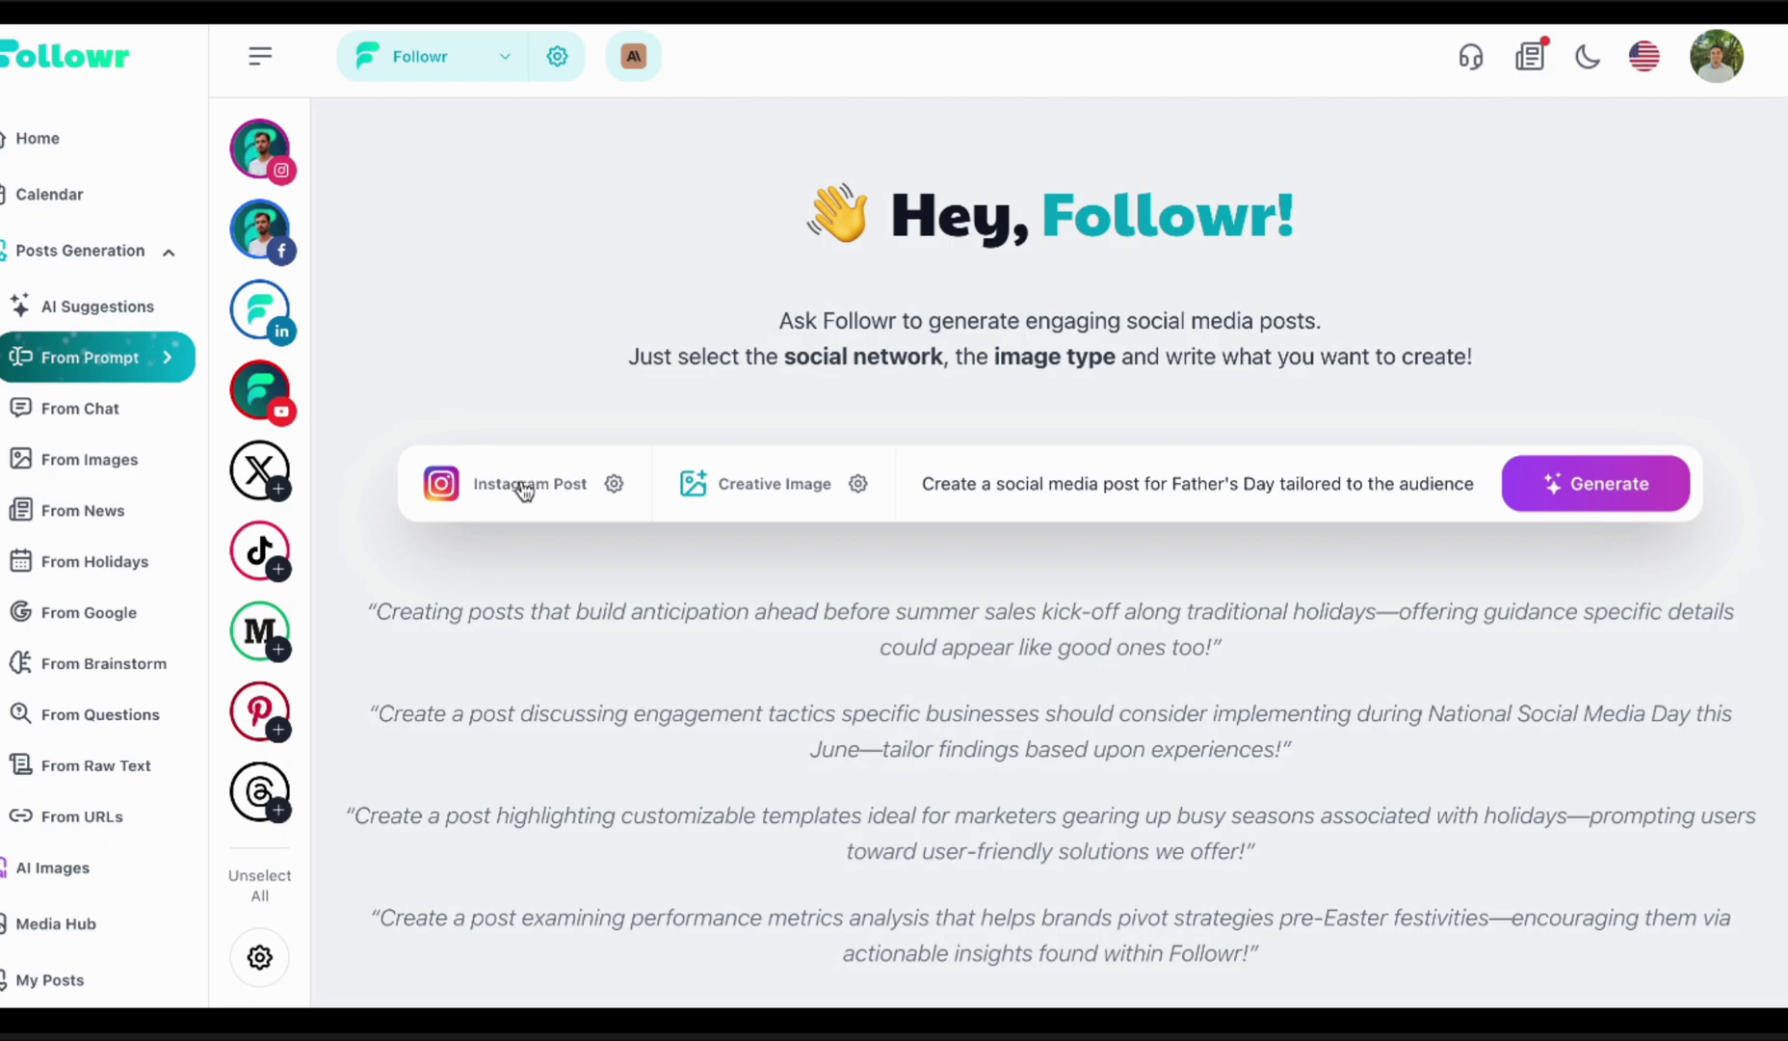
left_click(1619, 485)
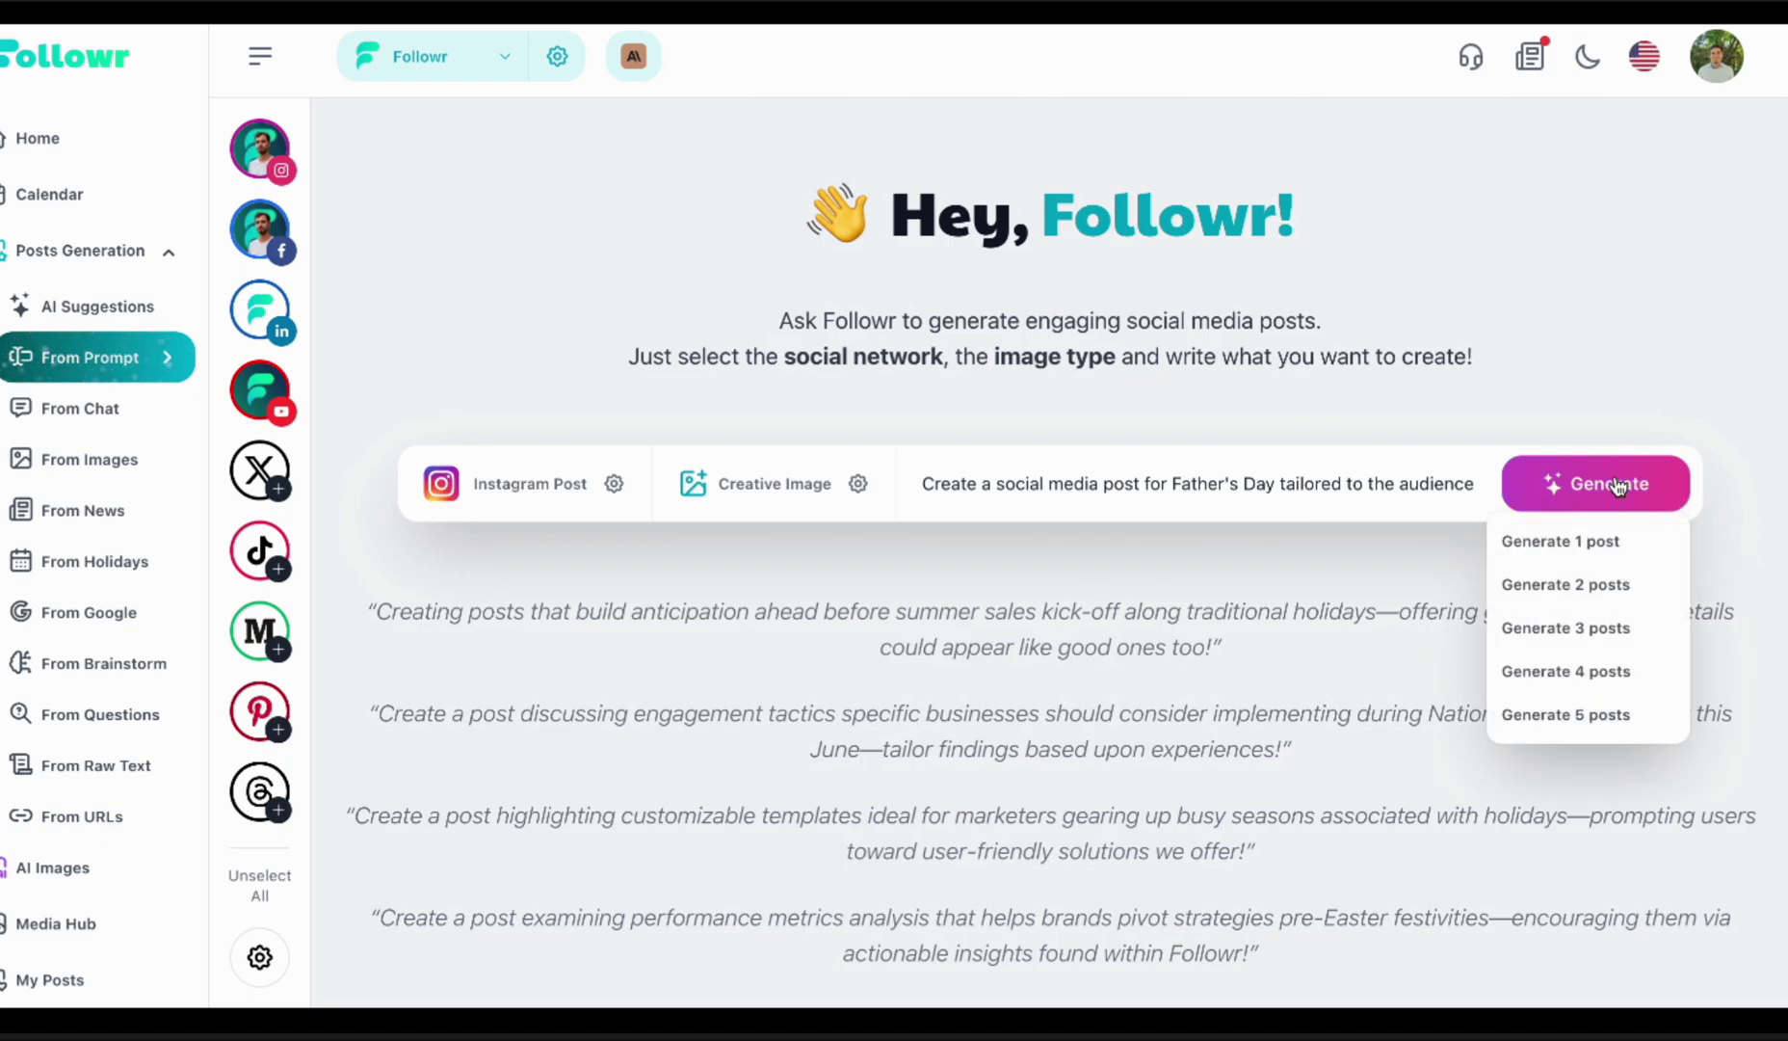
left_click(1581, 585)
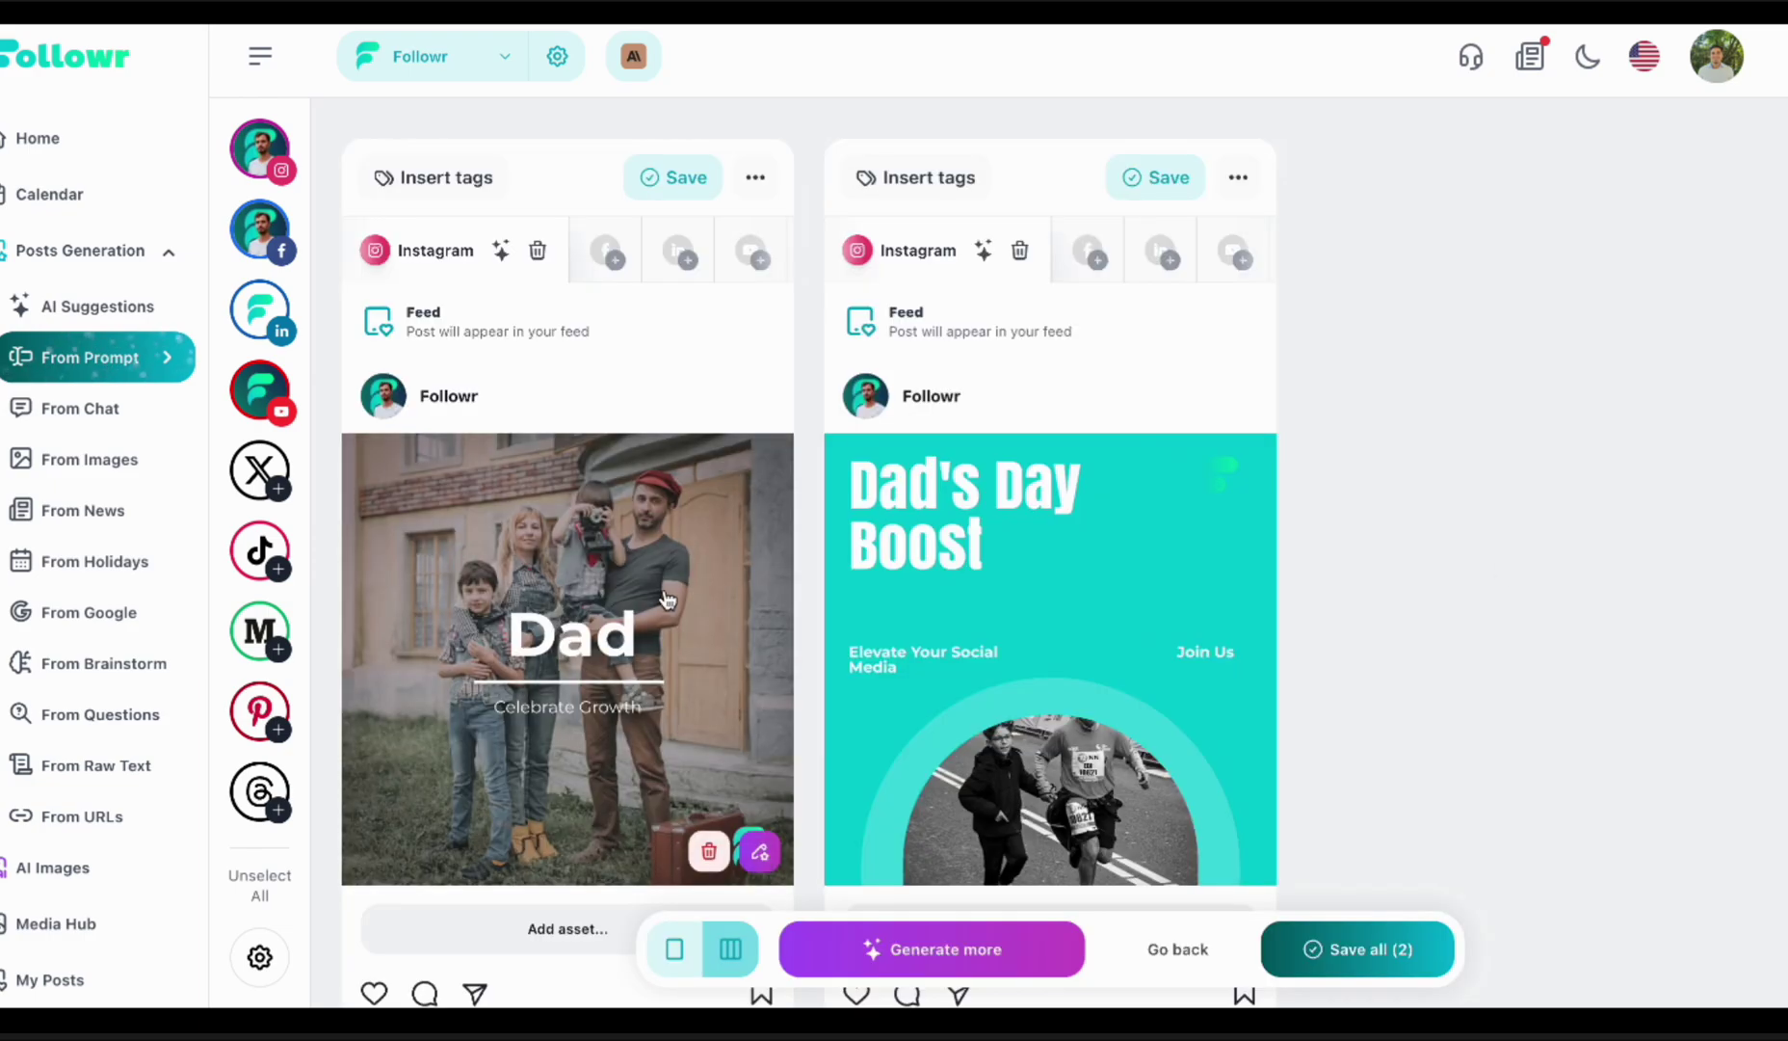
- Examine both generated Father's Day posts, enlarging each creative image and reading the captions
left_click(664, 599)
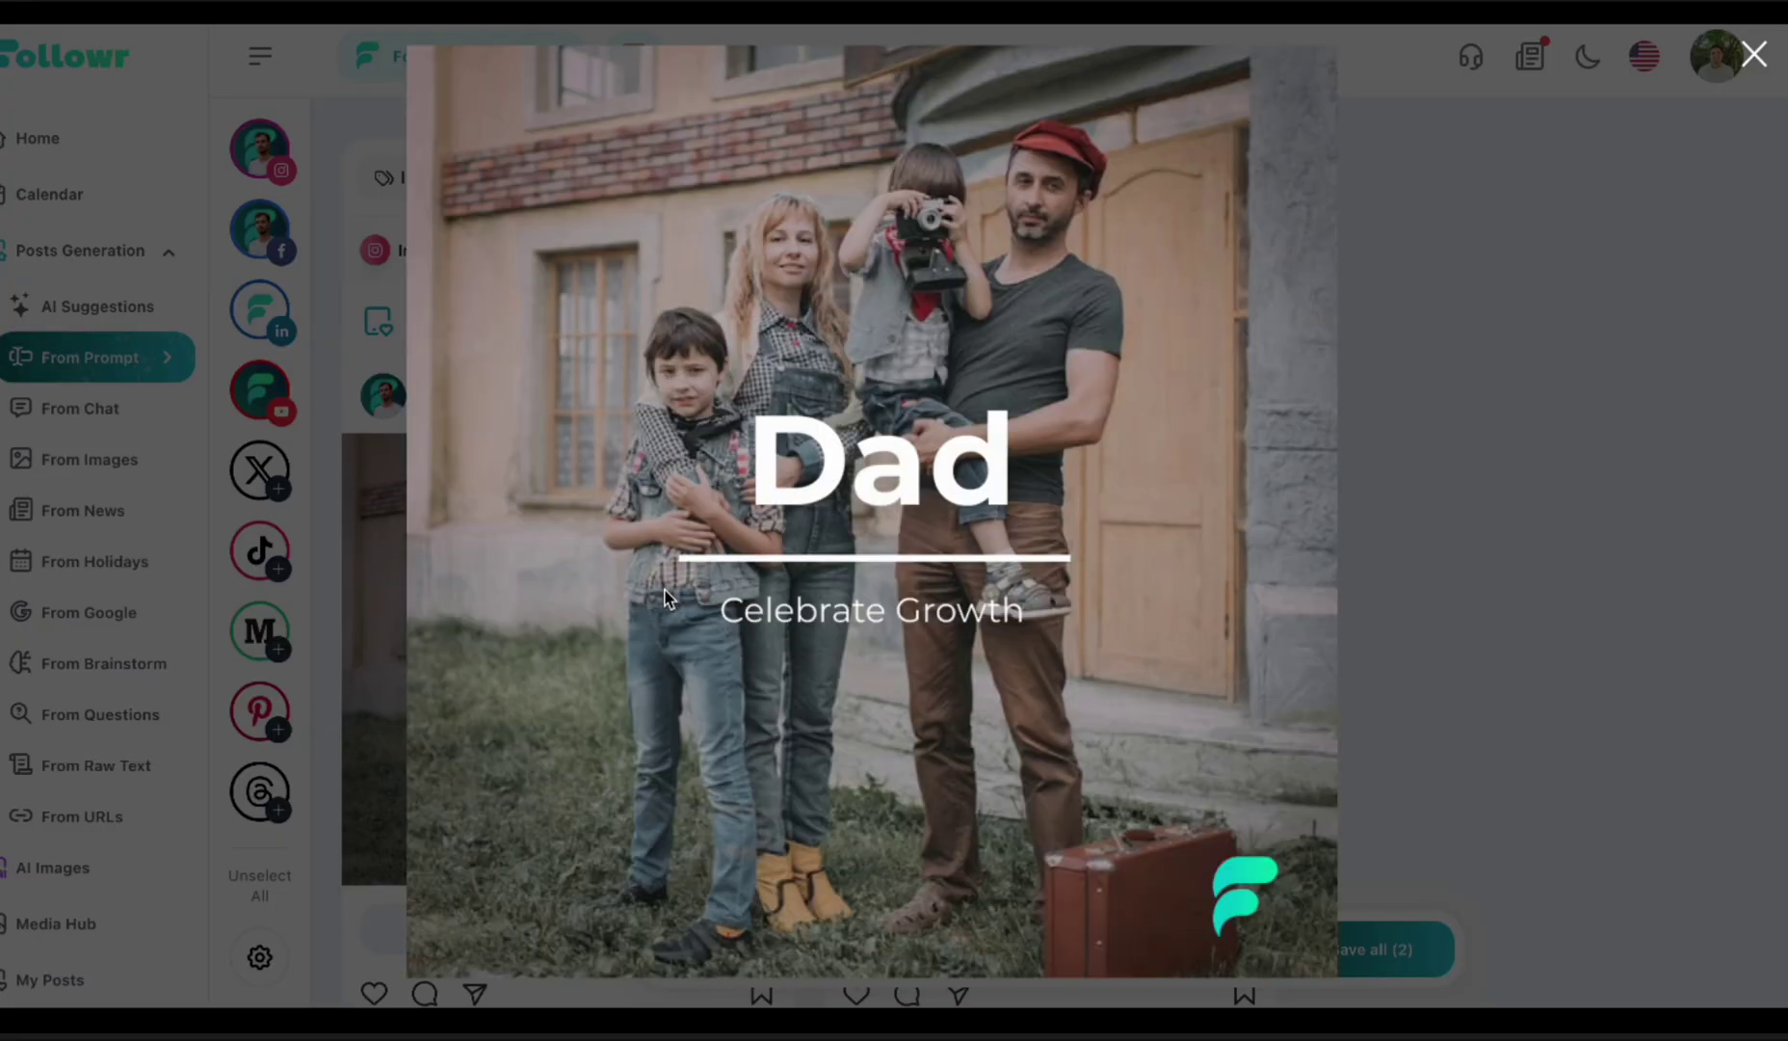
key("Escape")
scroll(1106, 586, "down", 1)
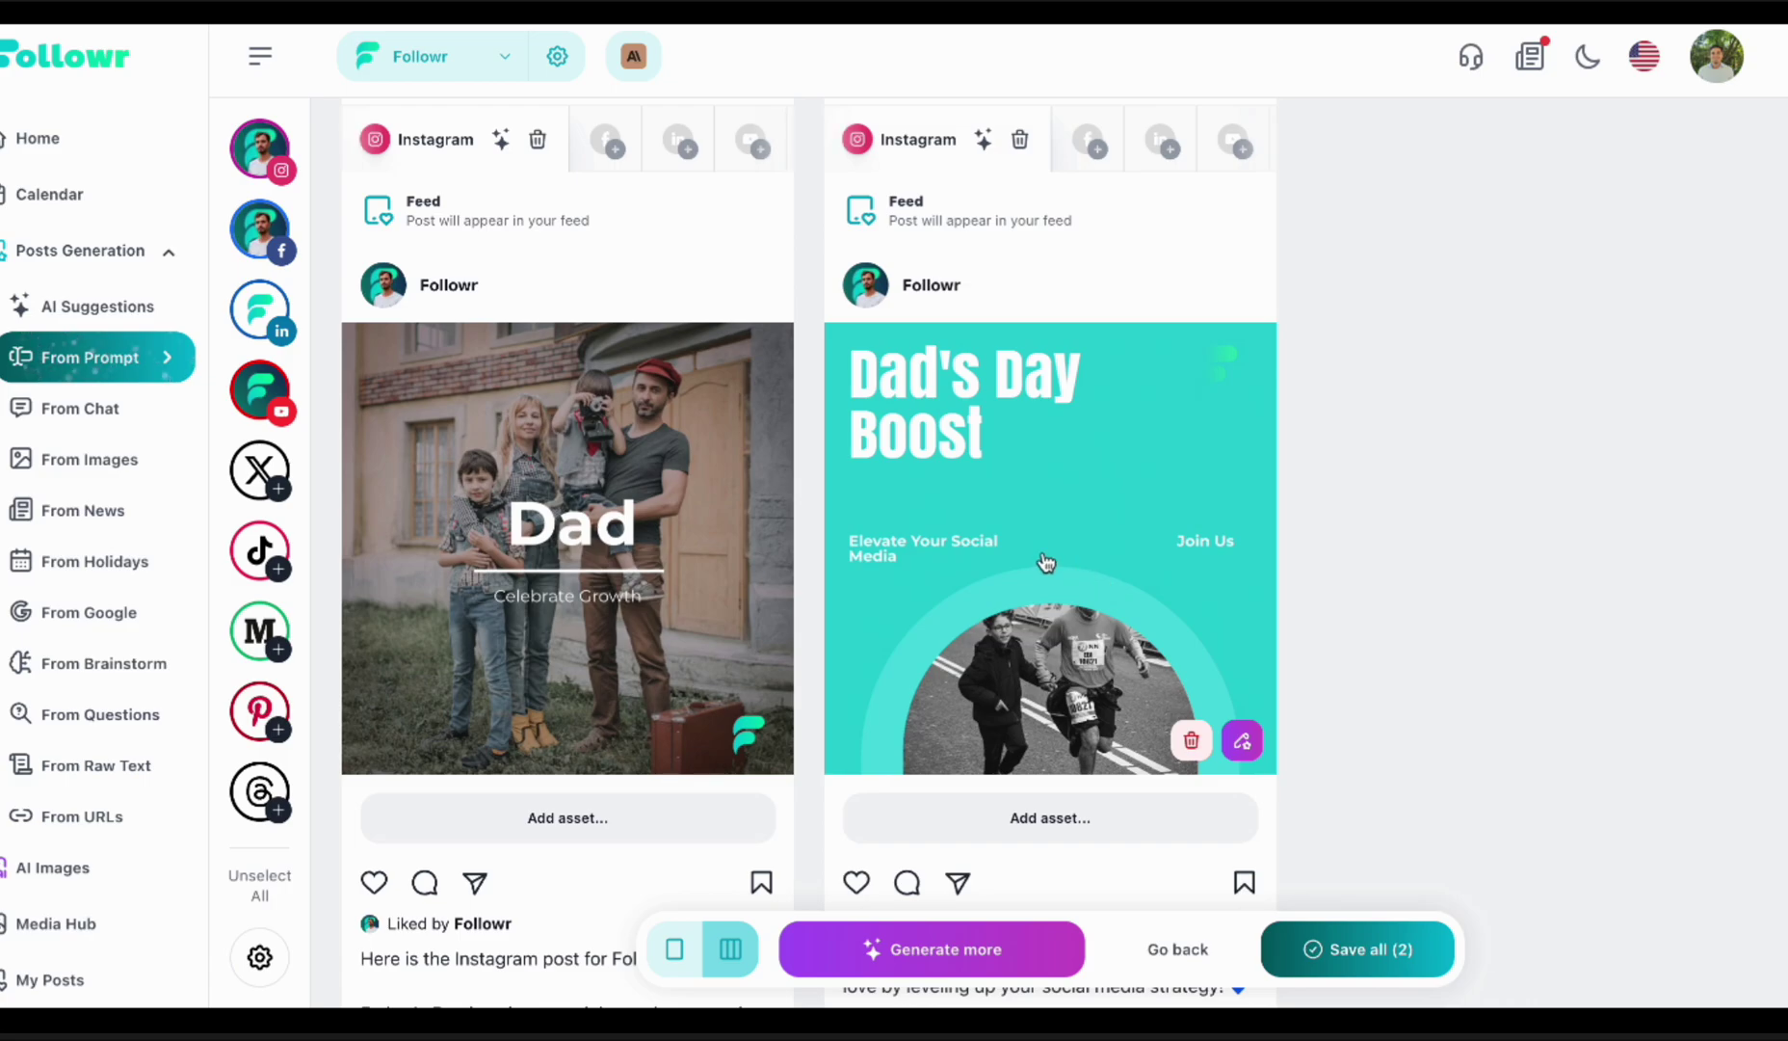
scroll(1045, 563, "down", 7)
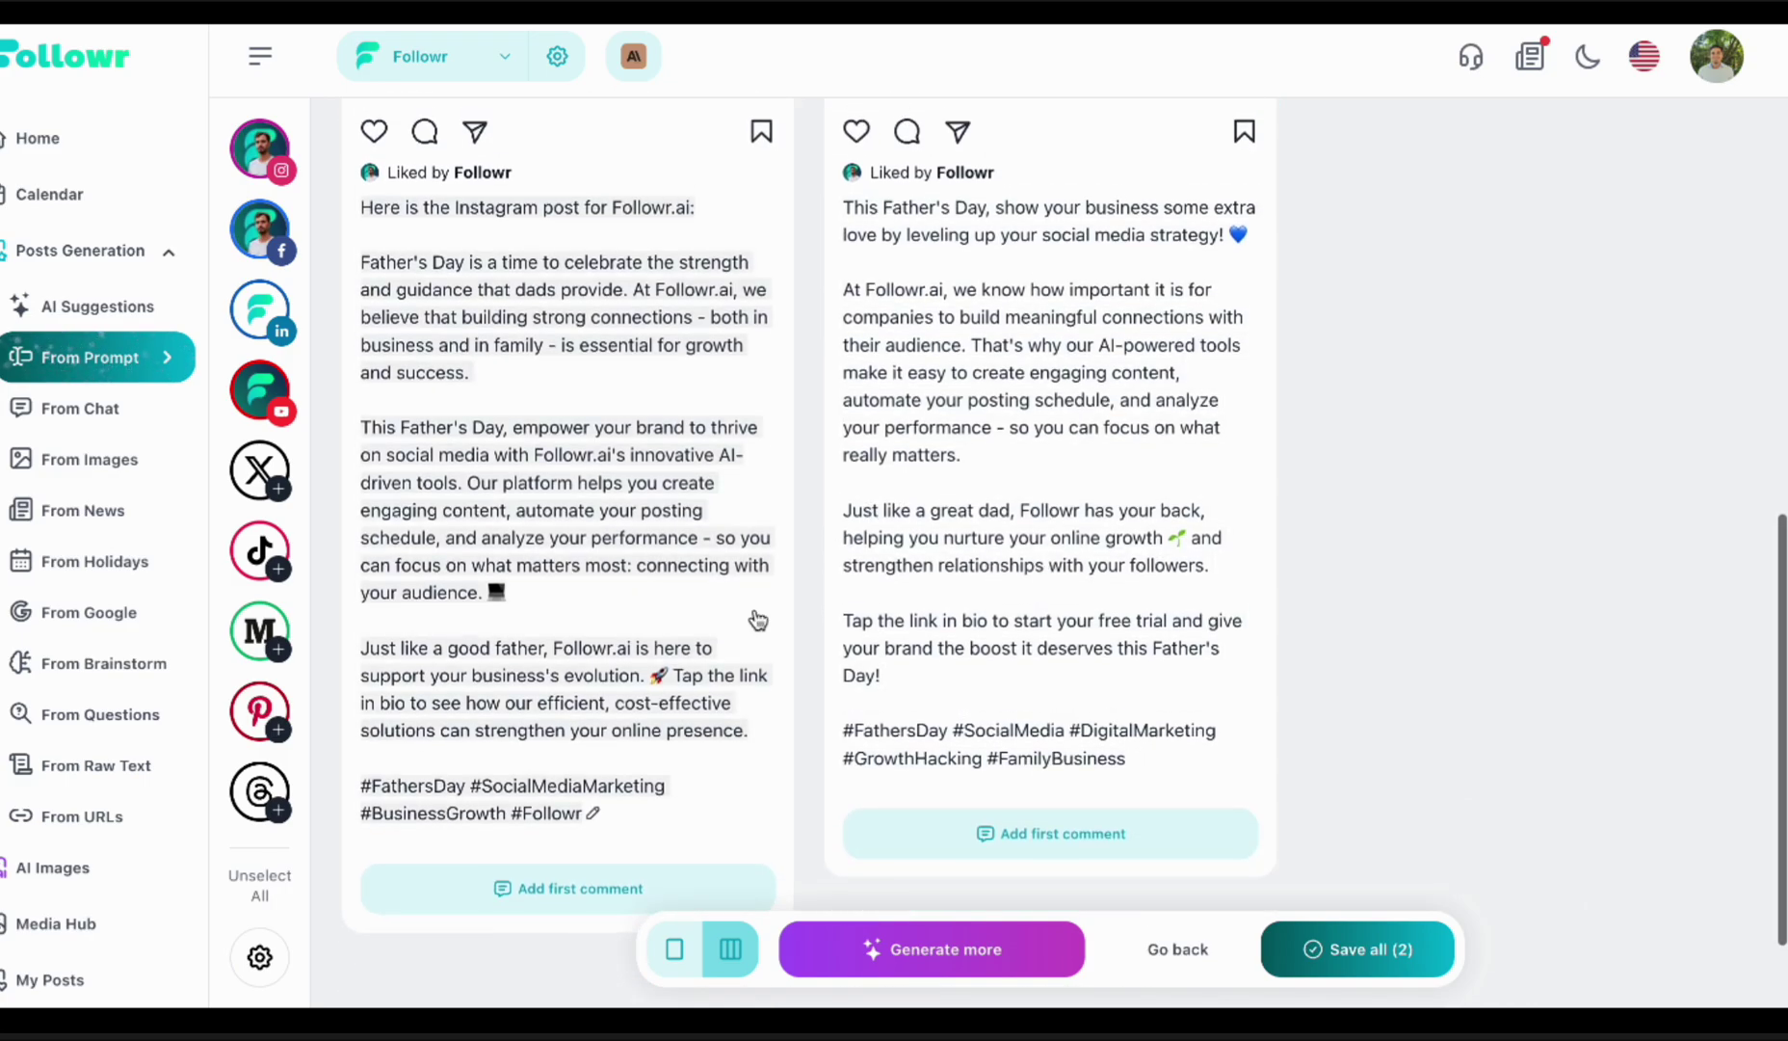
scroll(758, 620, "up", 8)
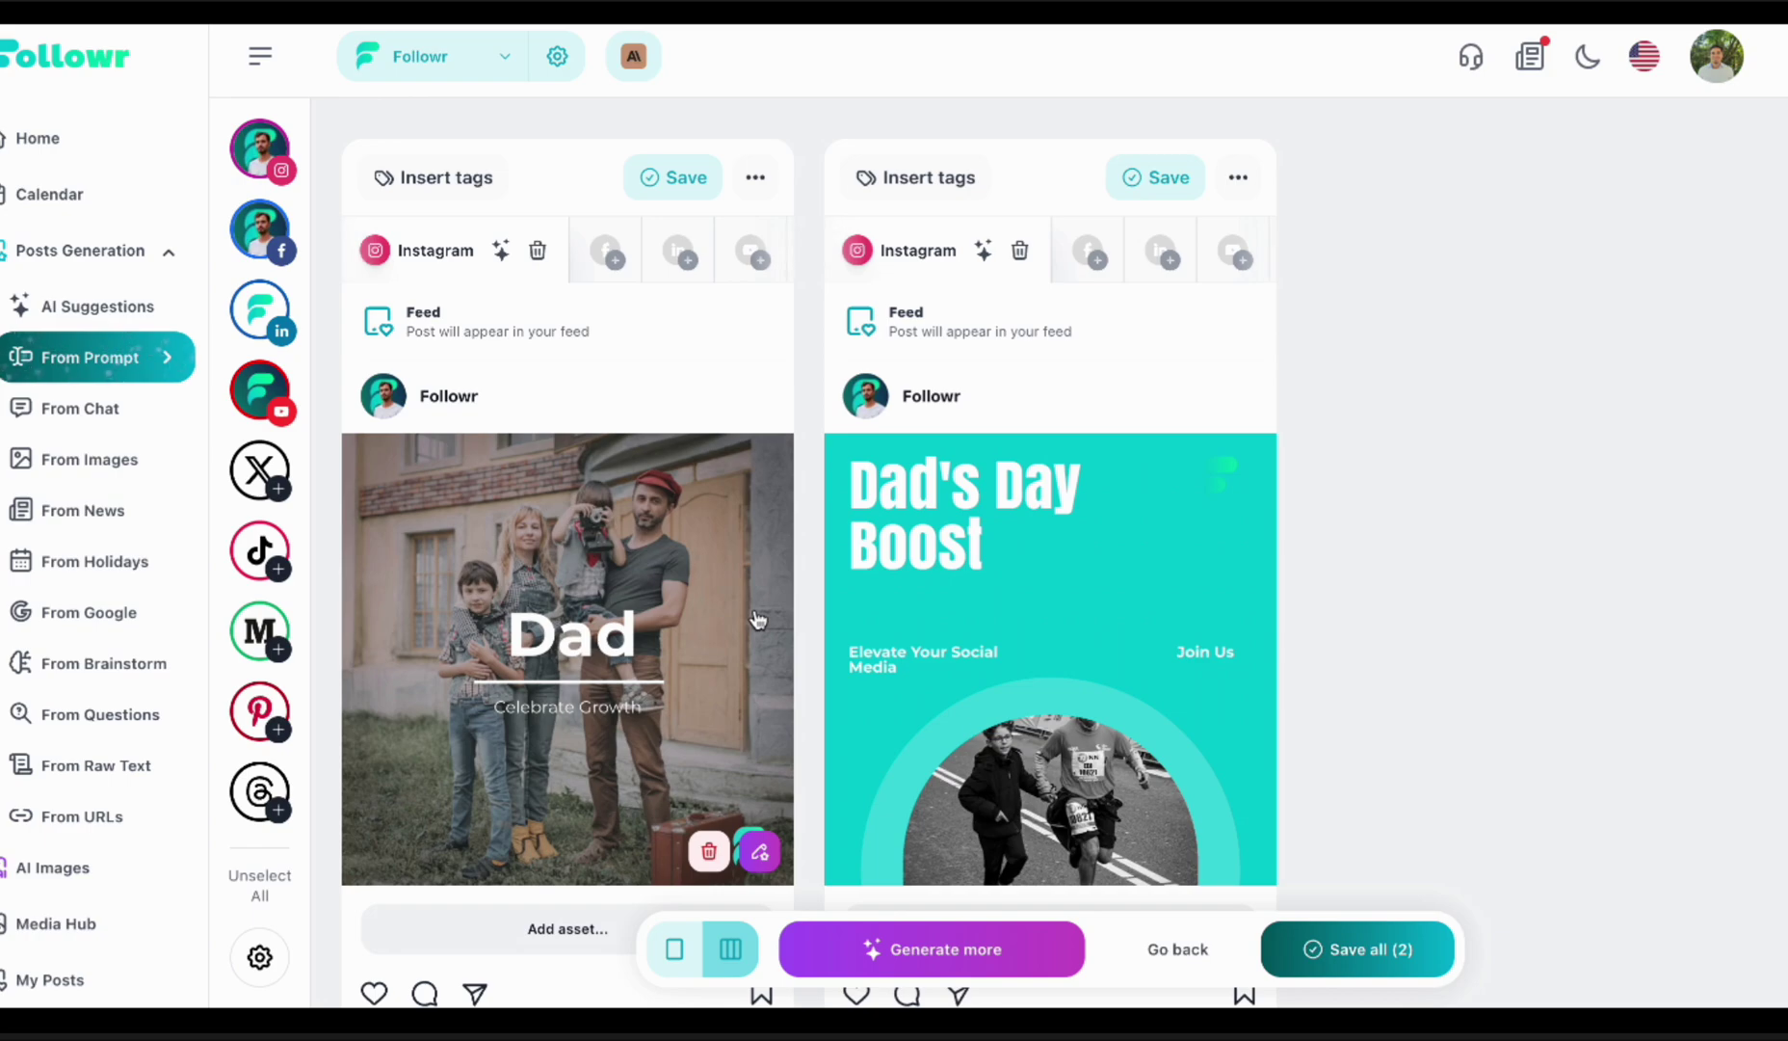
scroll(1079, 626, "down", 1)
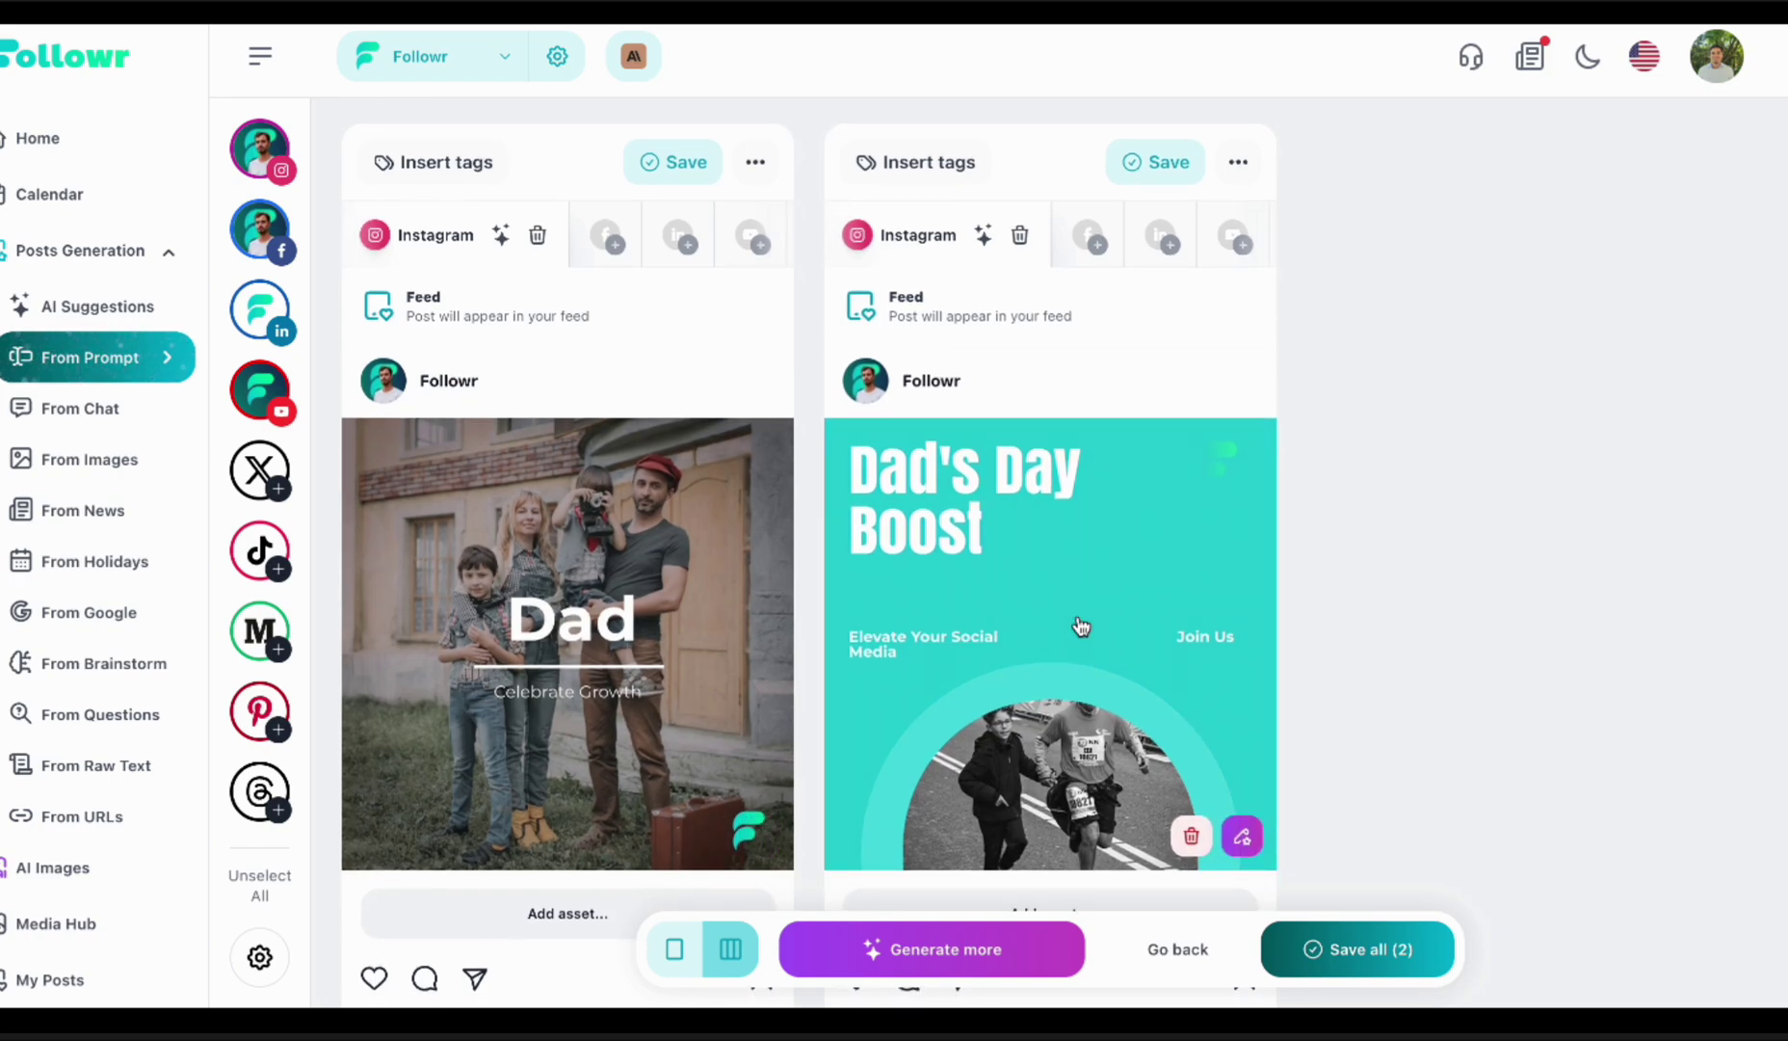
left_click(1081, 628)
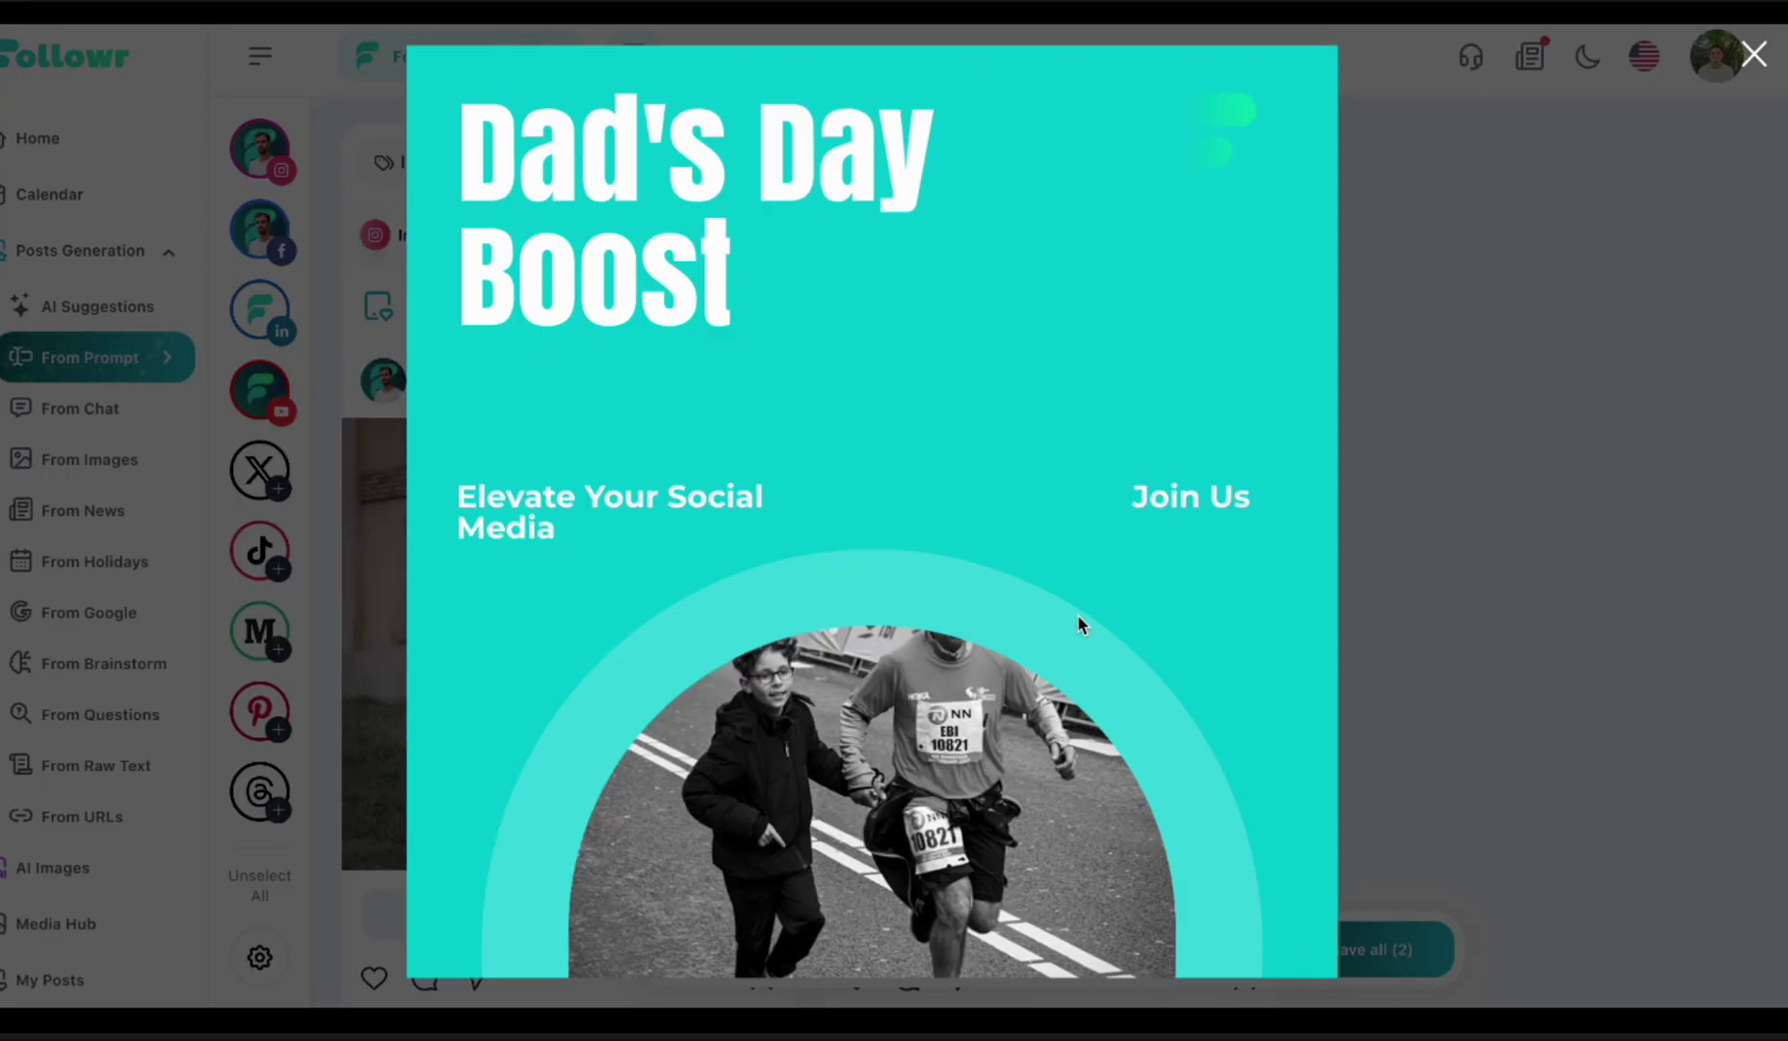
left_click(1077, 619)
- Open the "Dad's Day Boost" image of the second post in the creative editor
scroll(1157, 674, "down", 2)
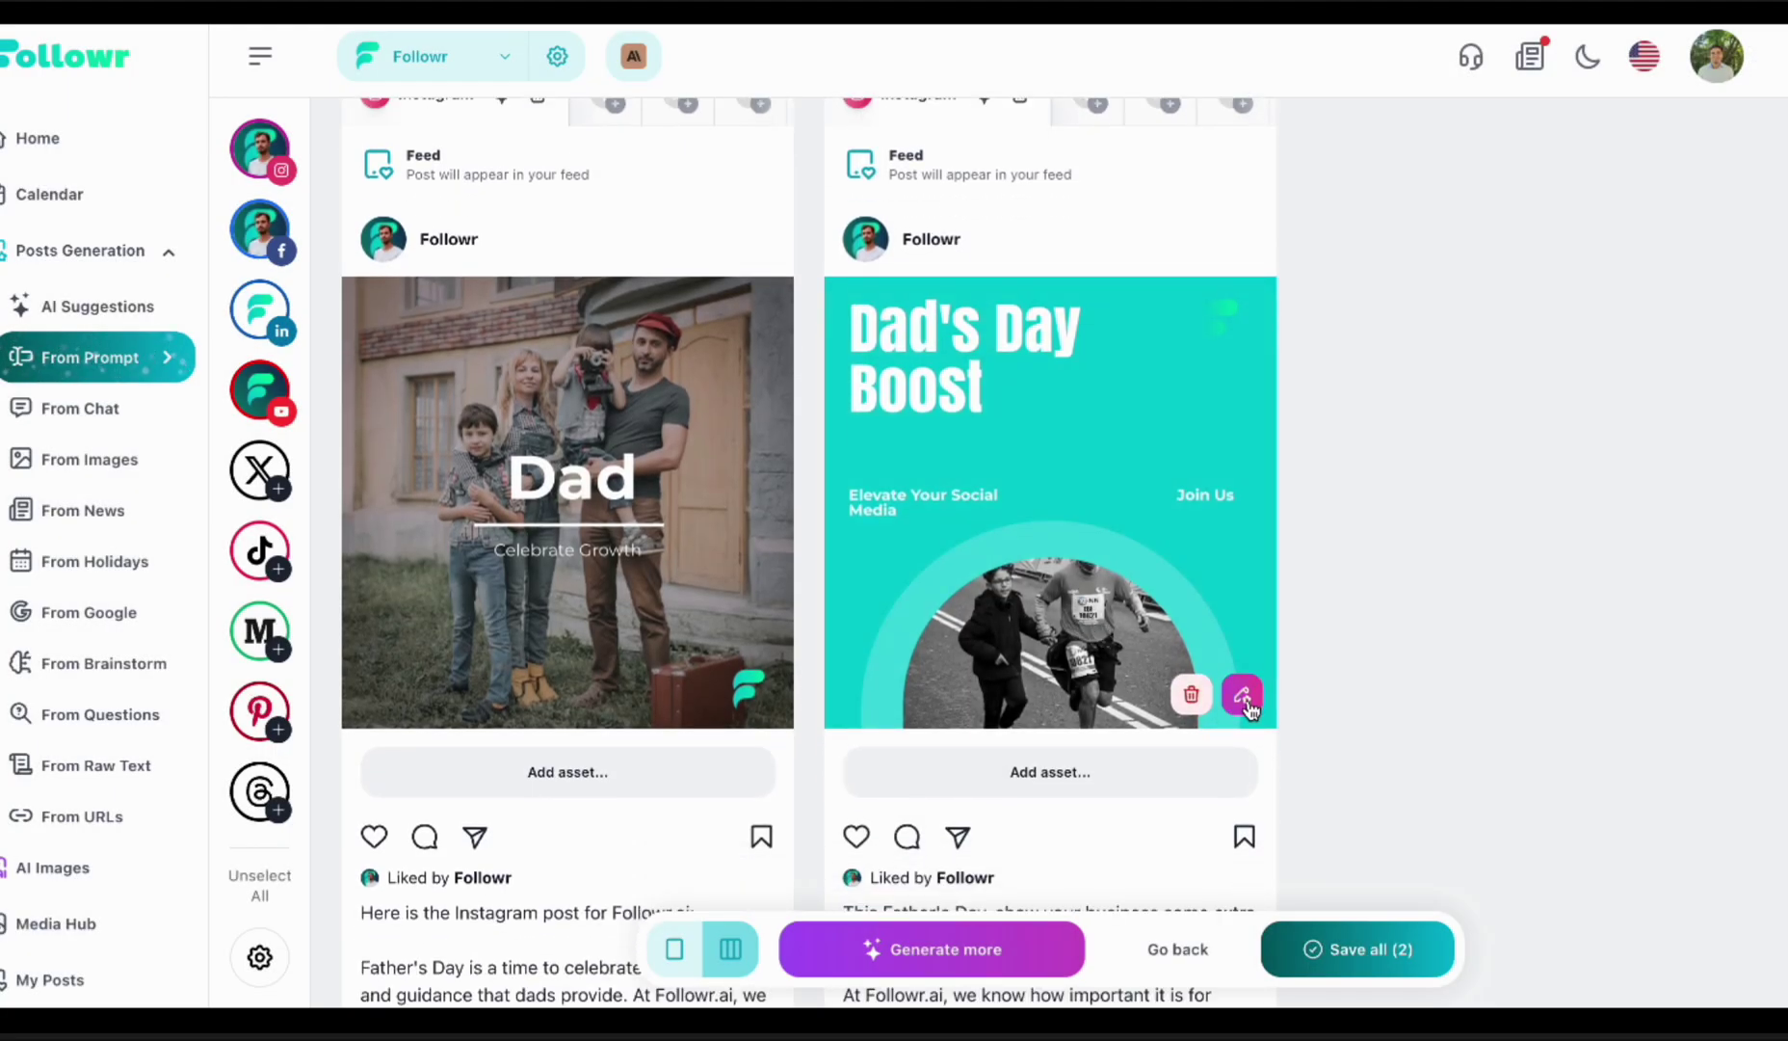
left_click(1245, 704)
left_click(1208, 650)
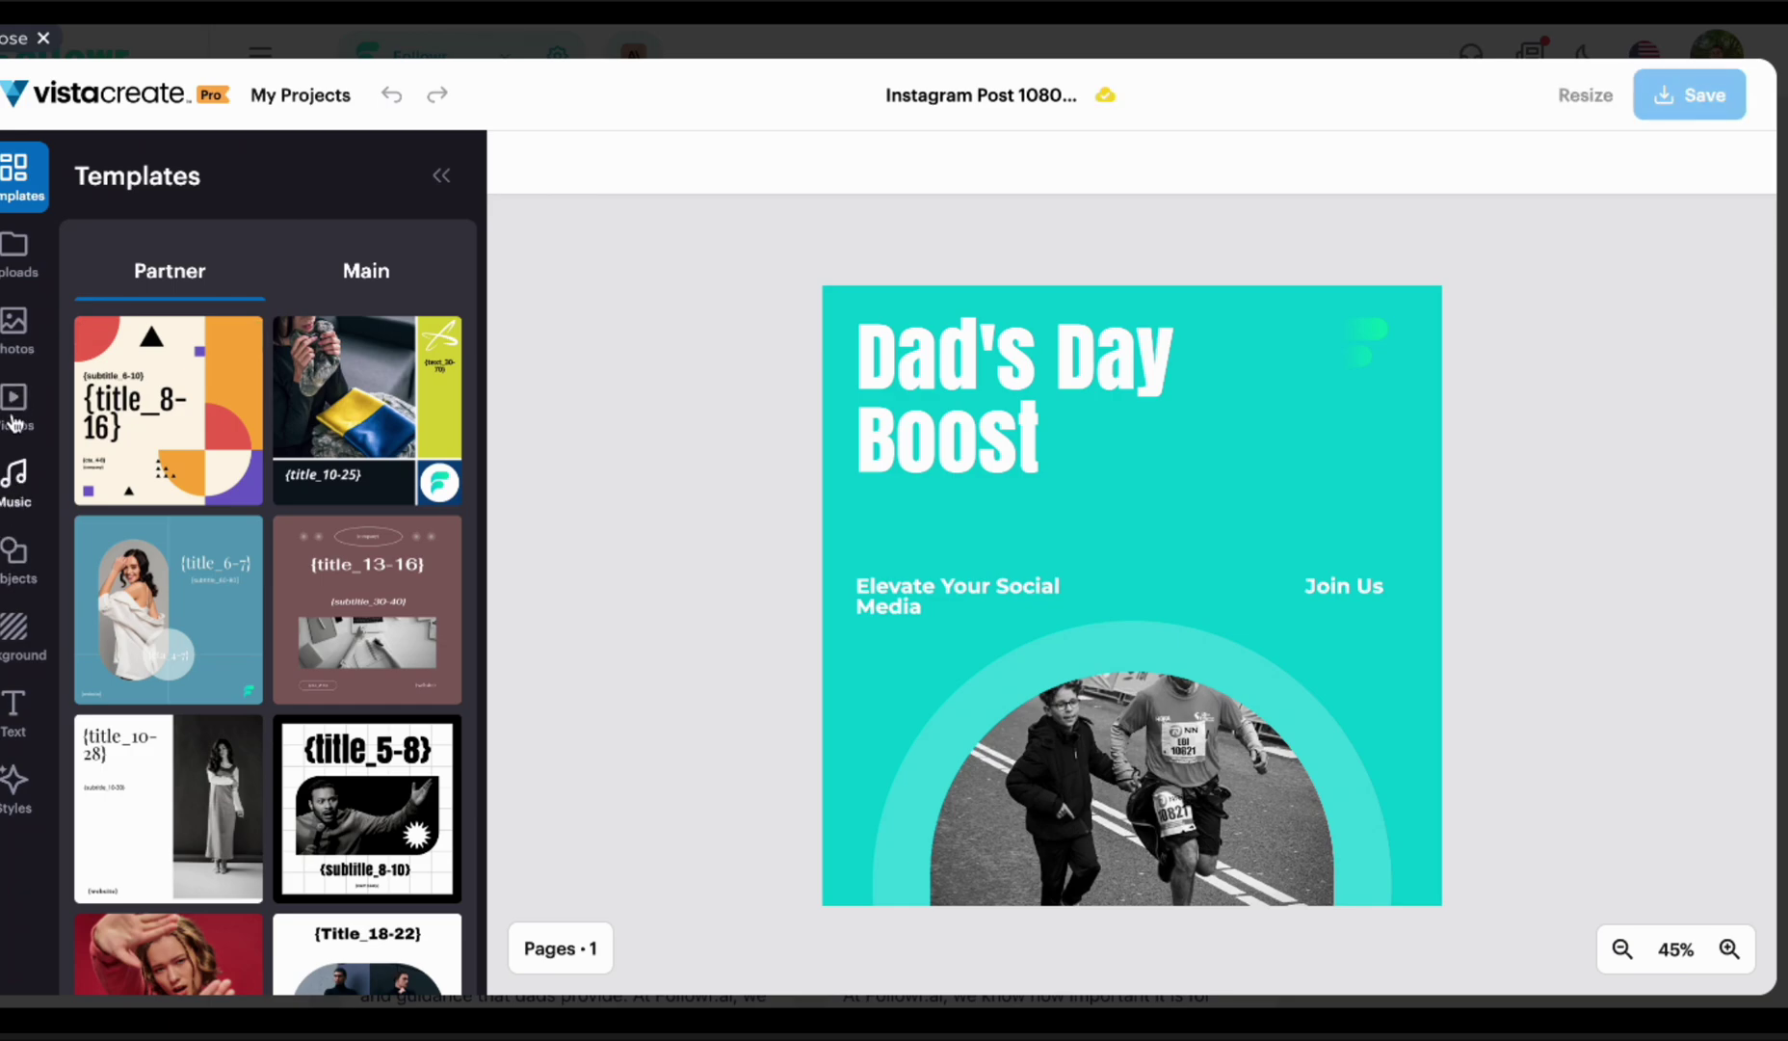
- Search the photo library for "father" and replace the arch-framed photo with the picture of three generations shaving
left_click(13, 328)
left_click(279, 247)
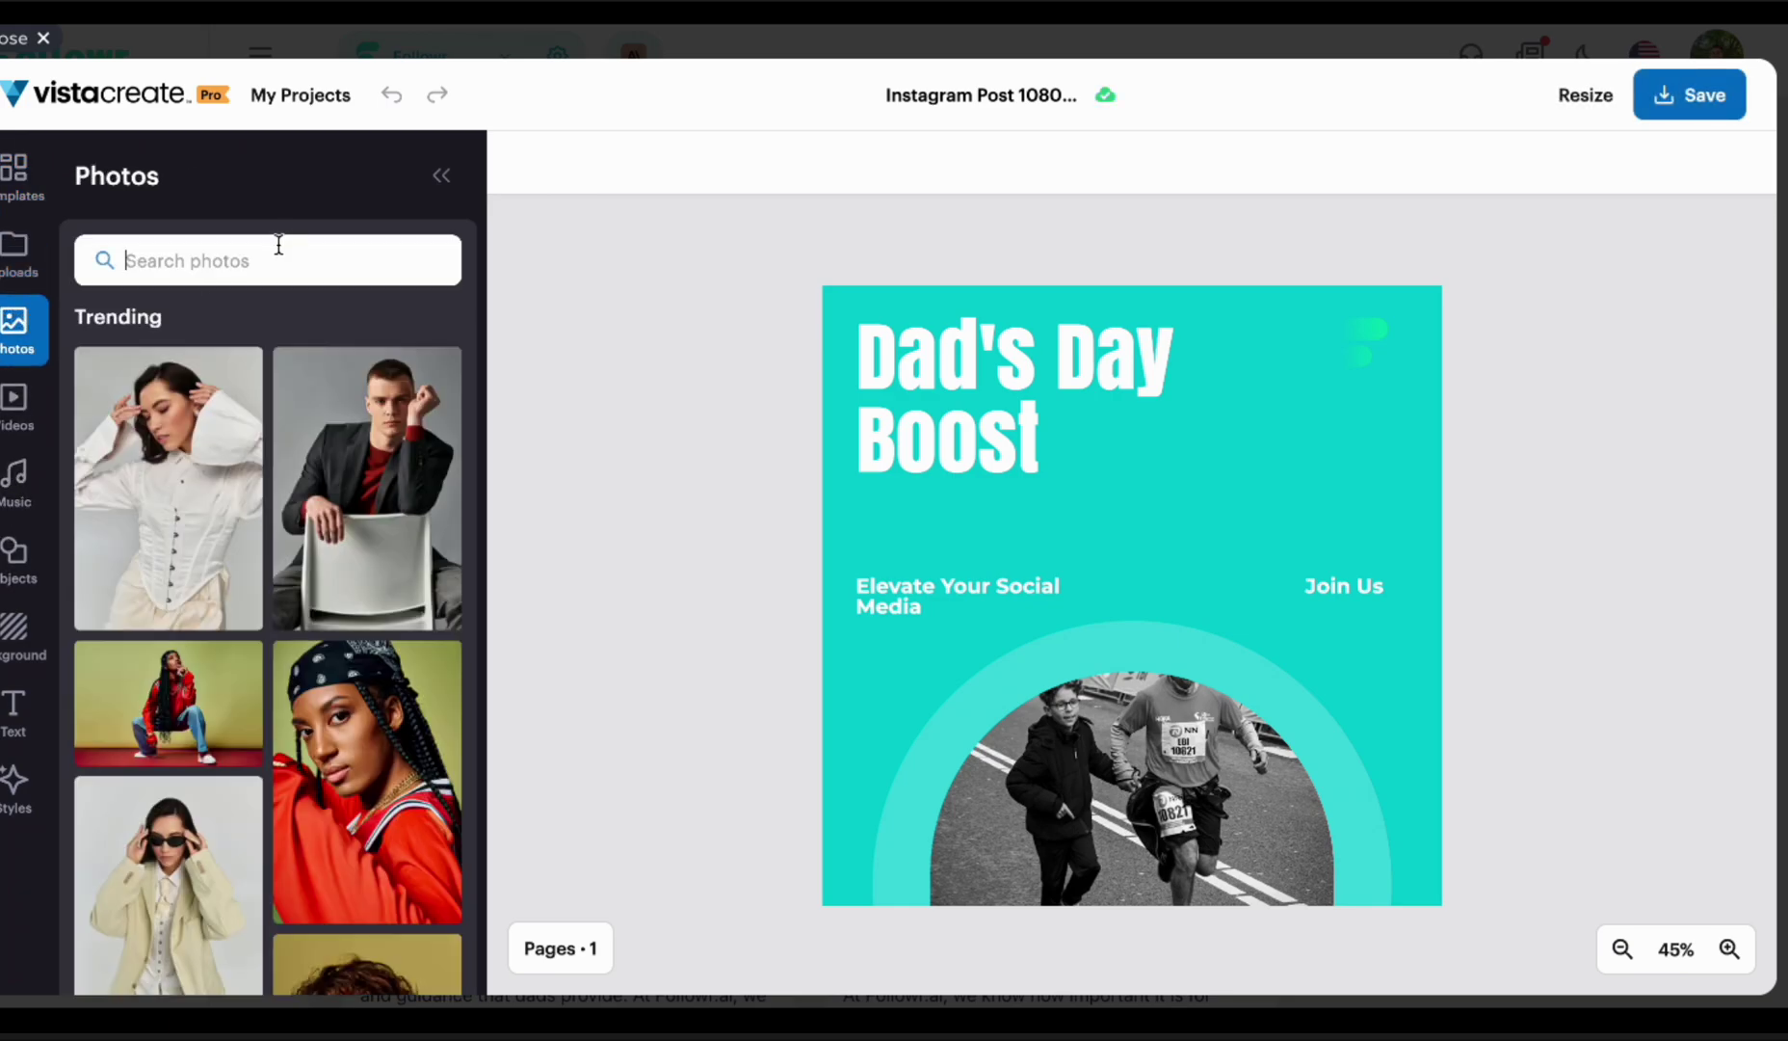
type("father")
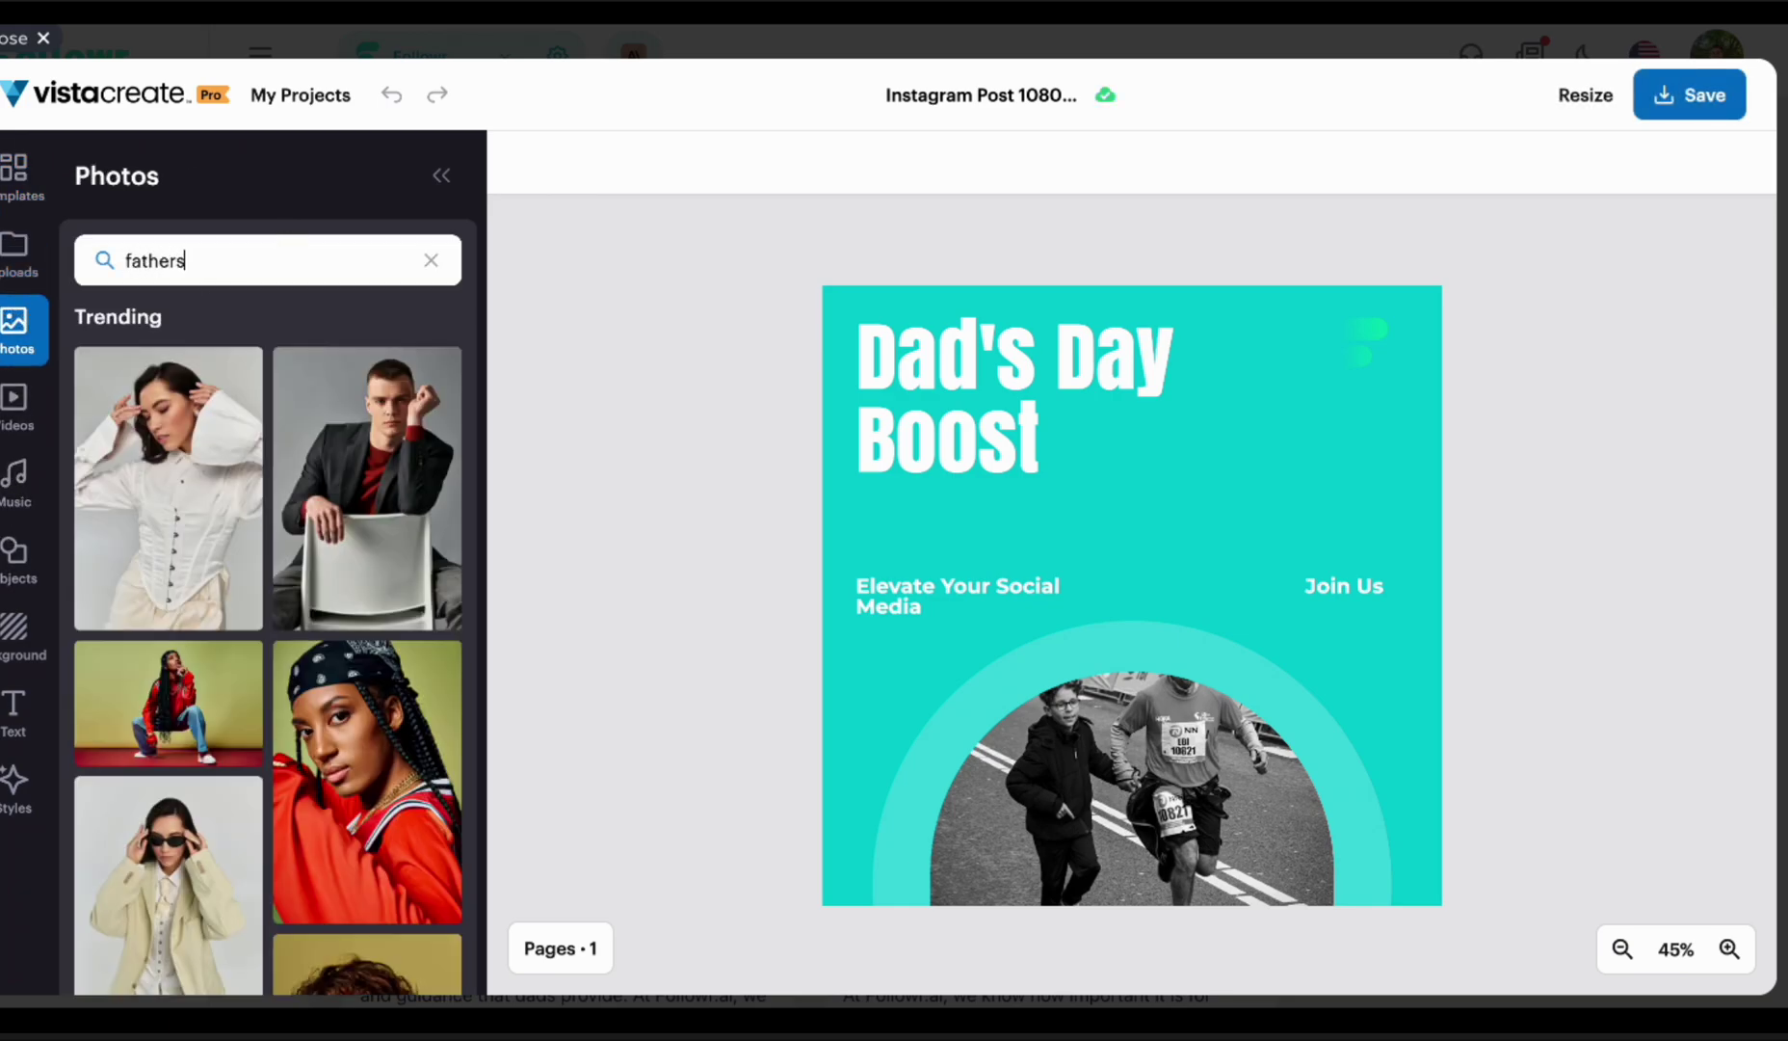
key("Return")
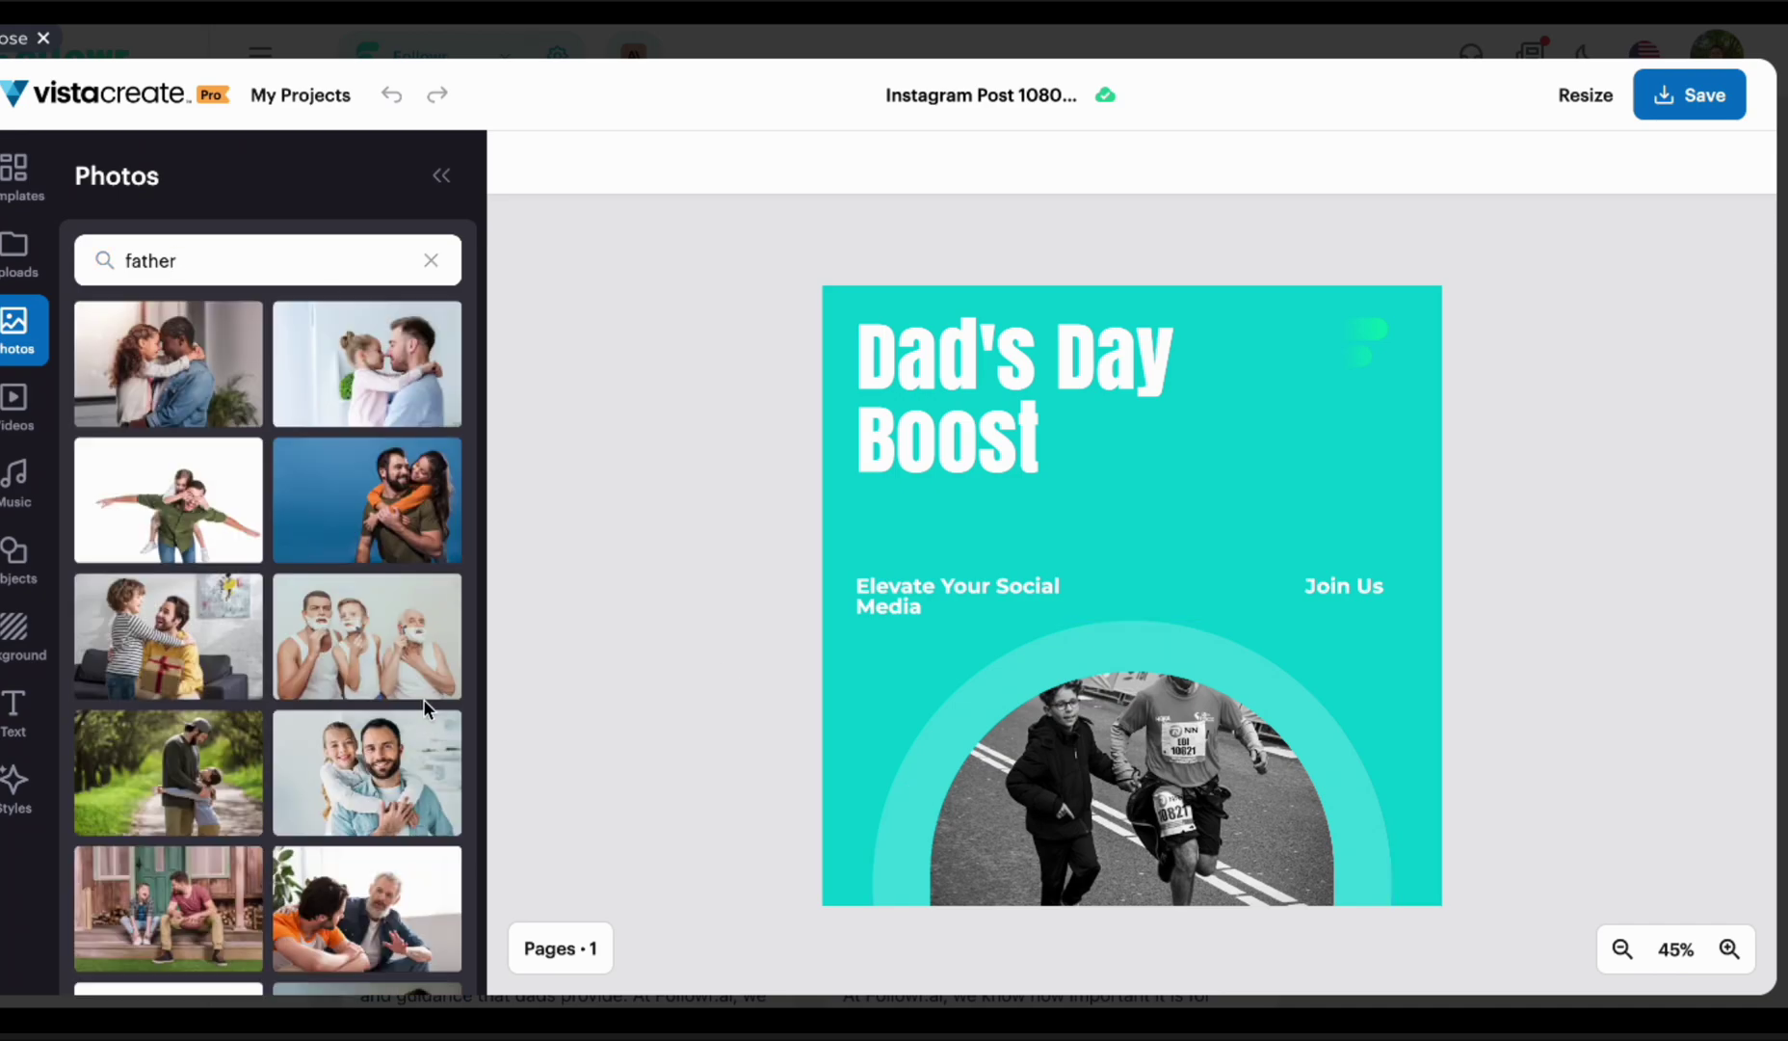
left_click_drag(383, 652, 1071, 797)
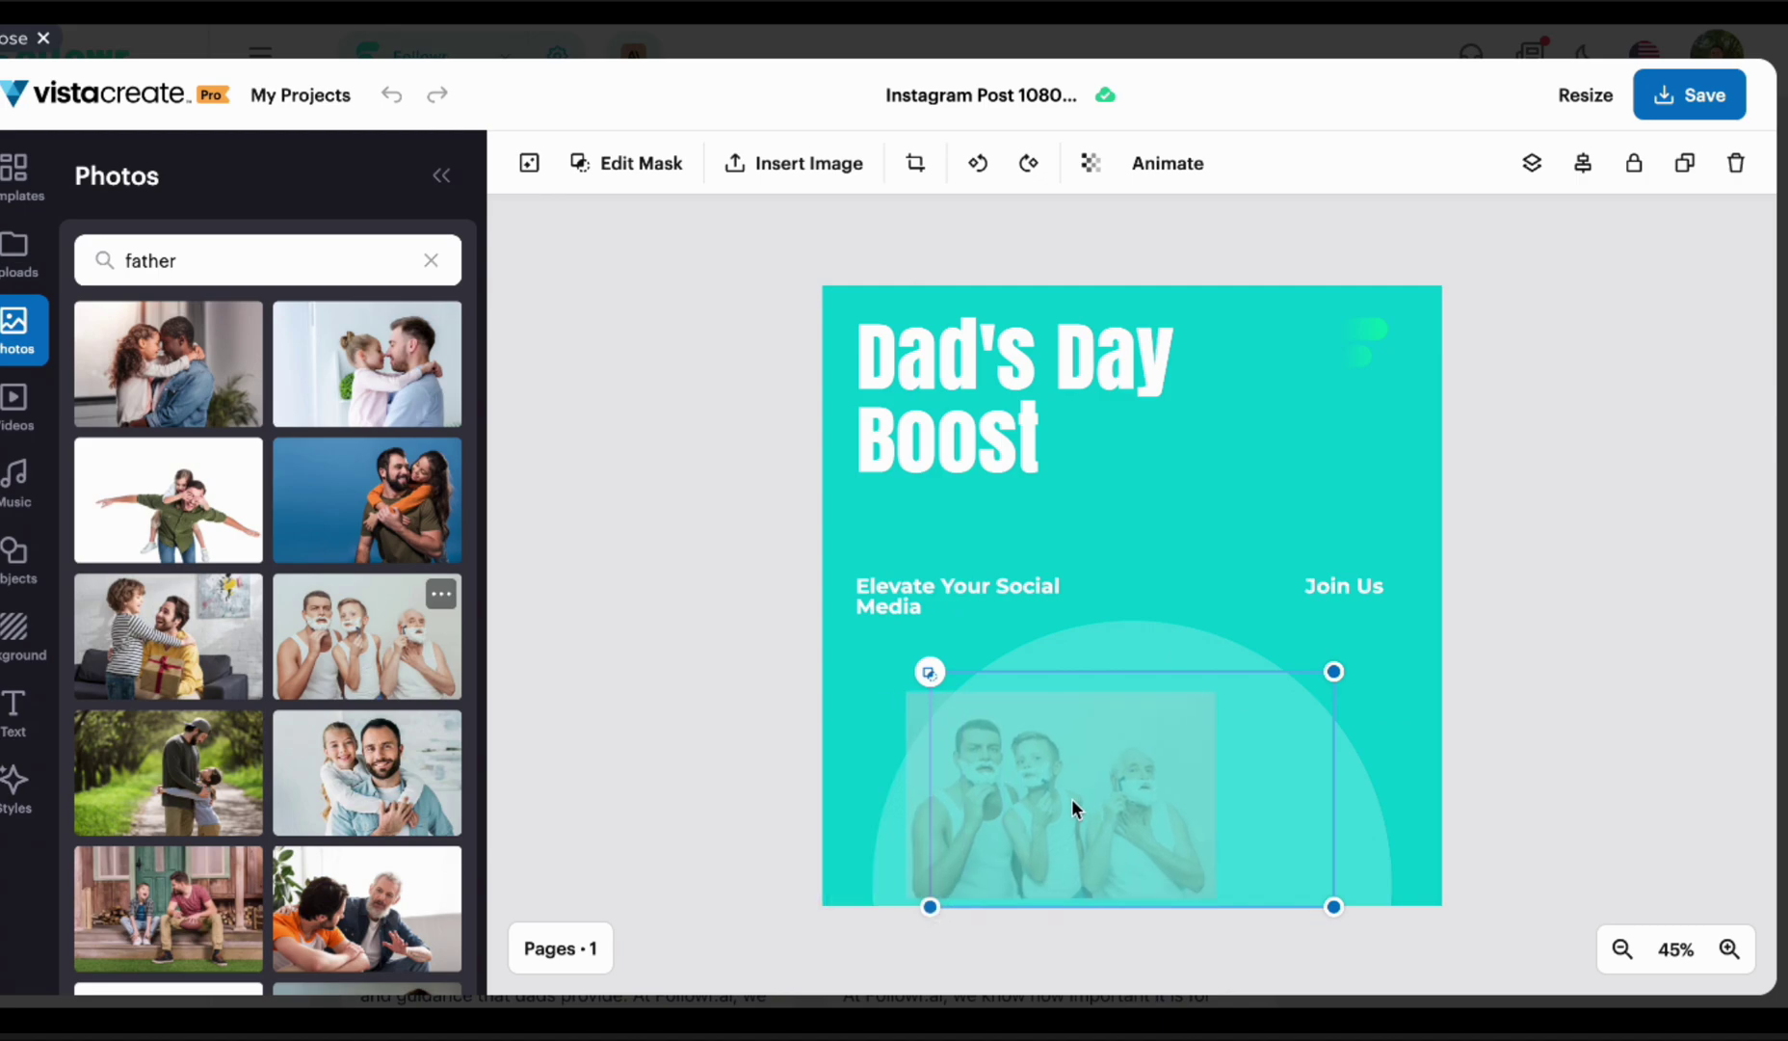
left_click(1126, 641)
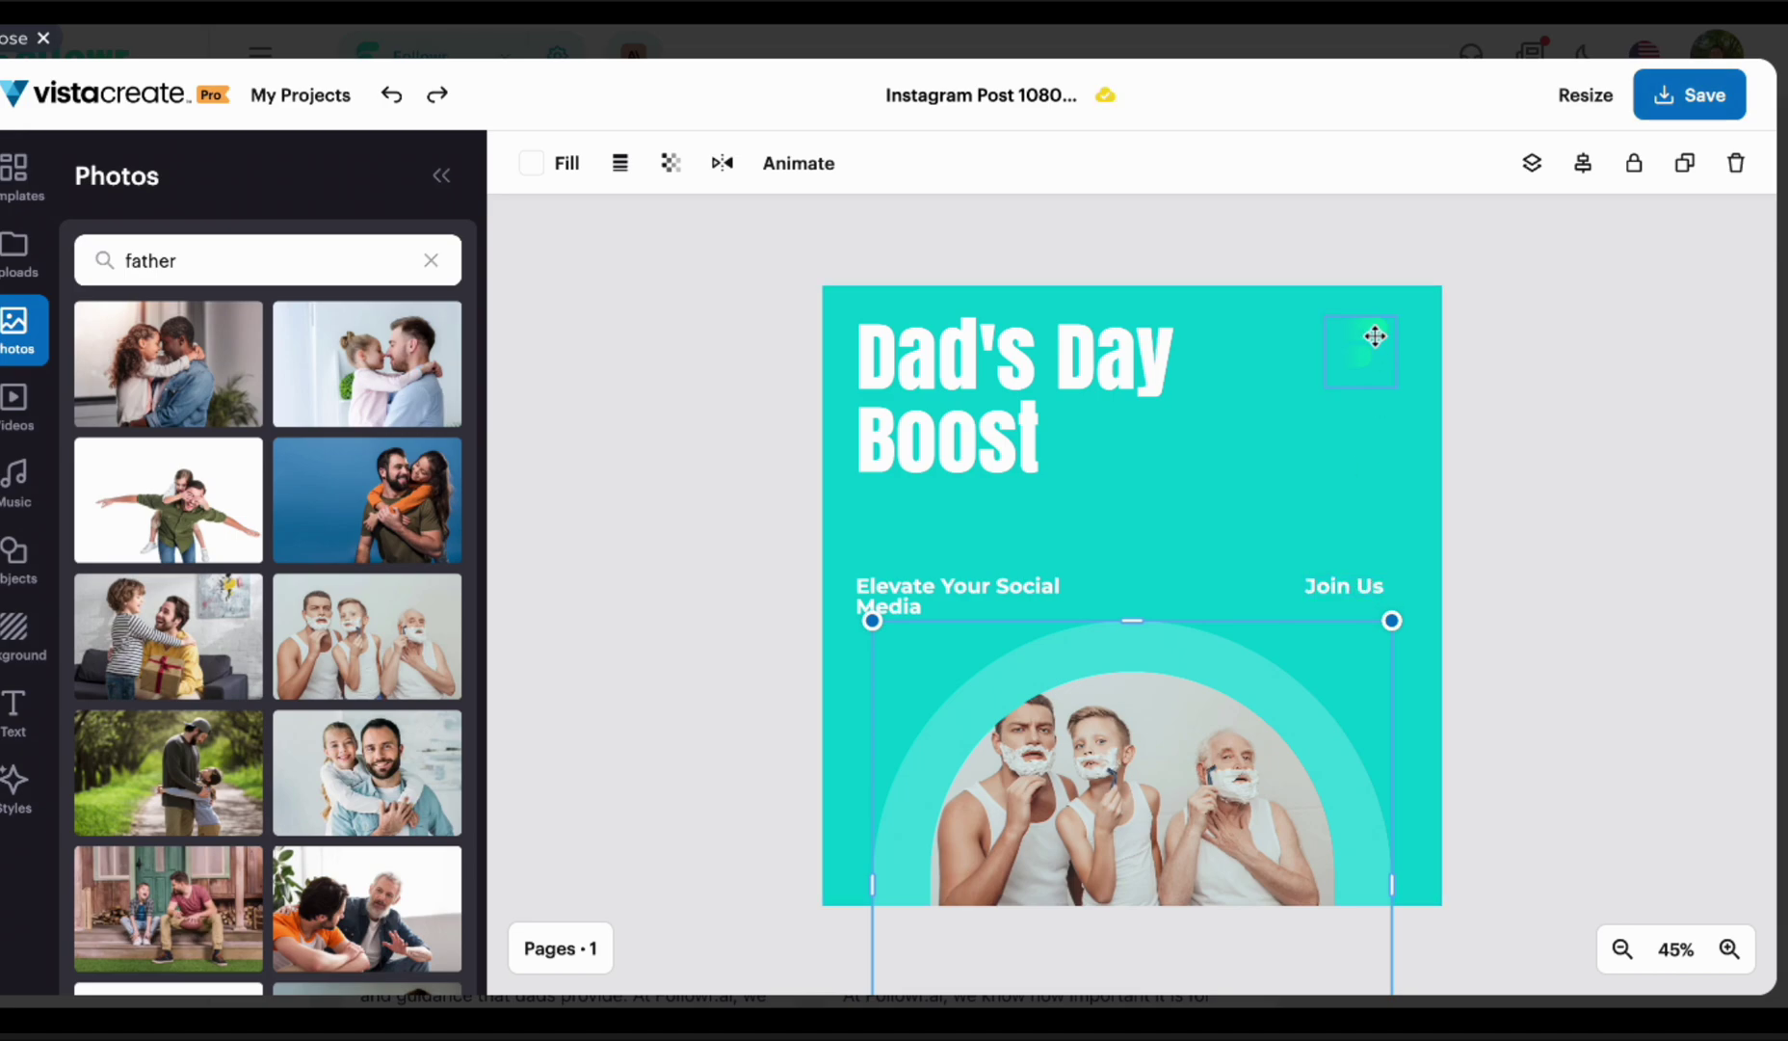
- Delete the faint Followr logo from the "Dad's Day Boost" design and save the creative back to the post
left_click(1376, 339)
key("Delete")
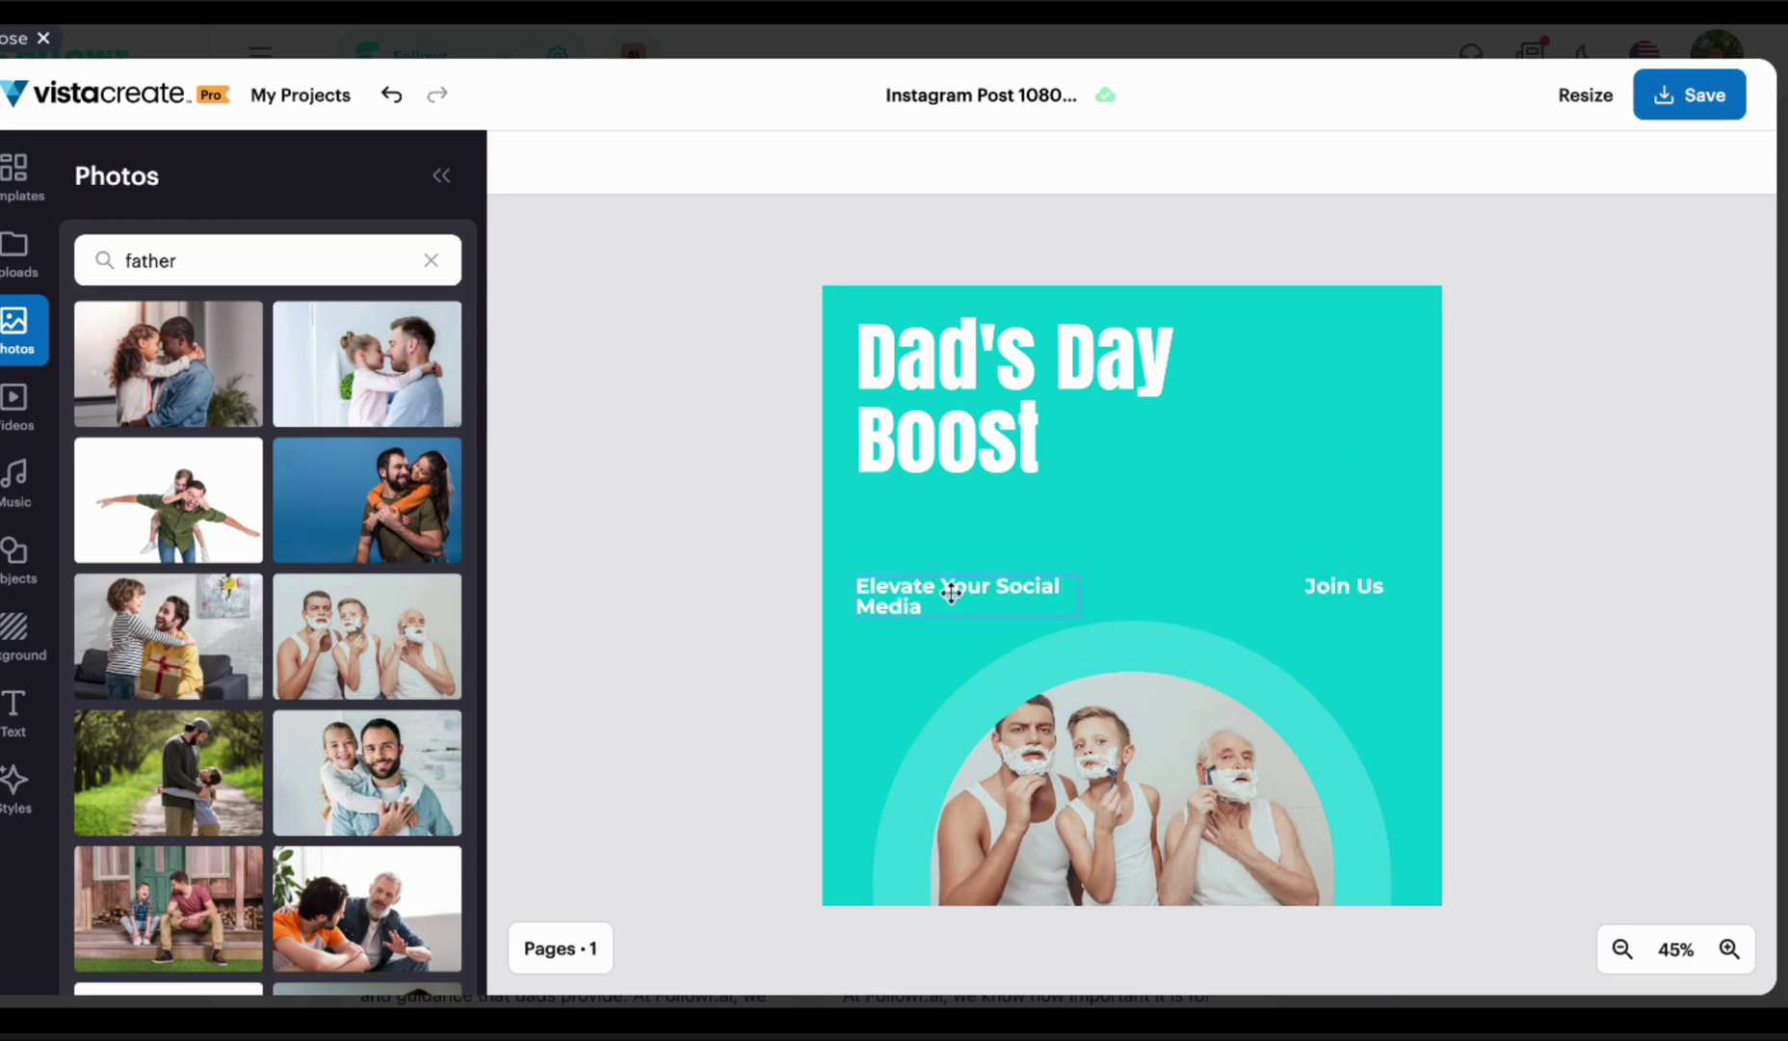
left_click(1701, 103)
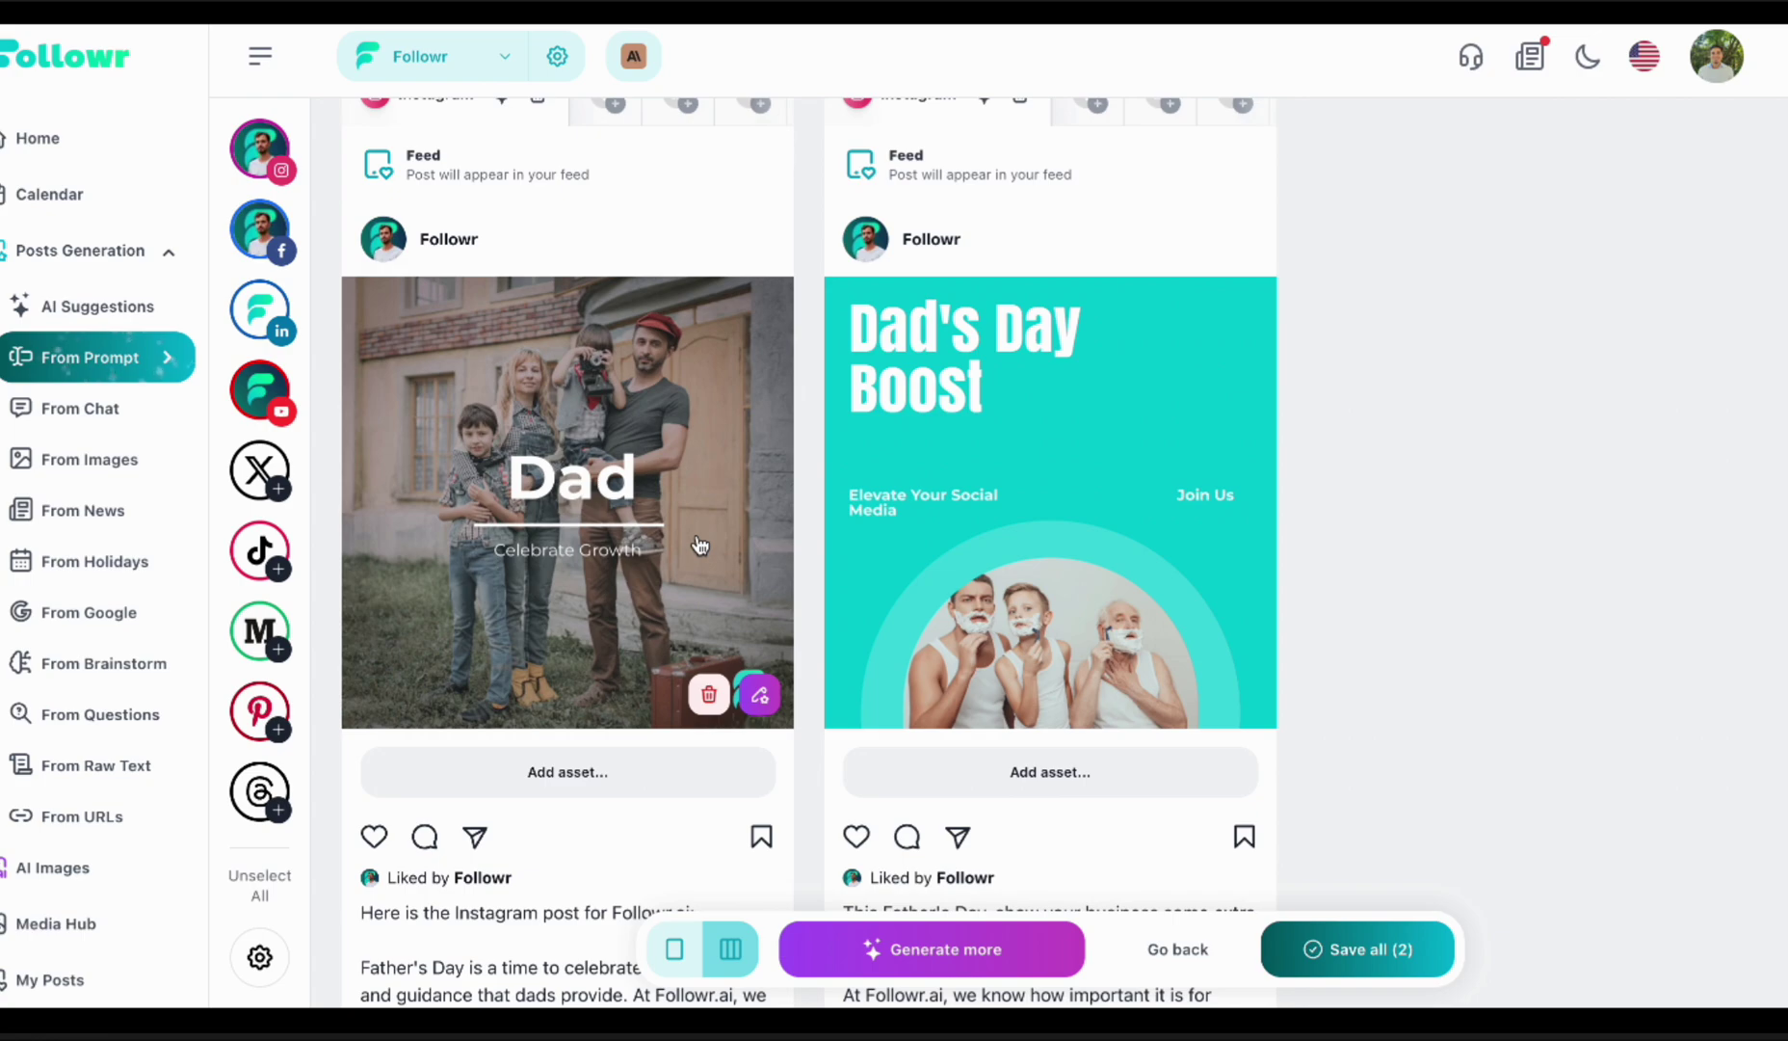
- Create a yellow tag named "Father's day" from the first Instagram post
scroll(1160, 801, "up", 2)
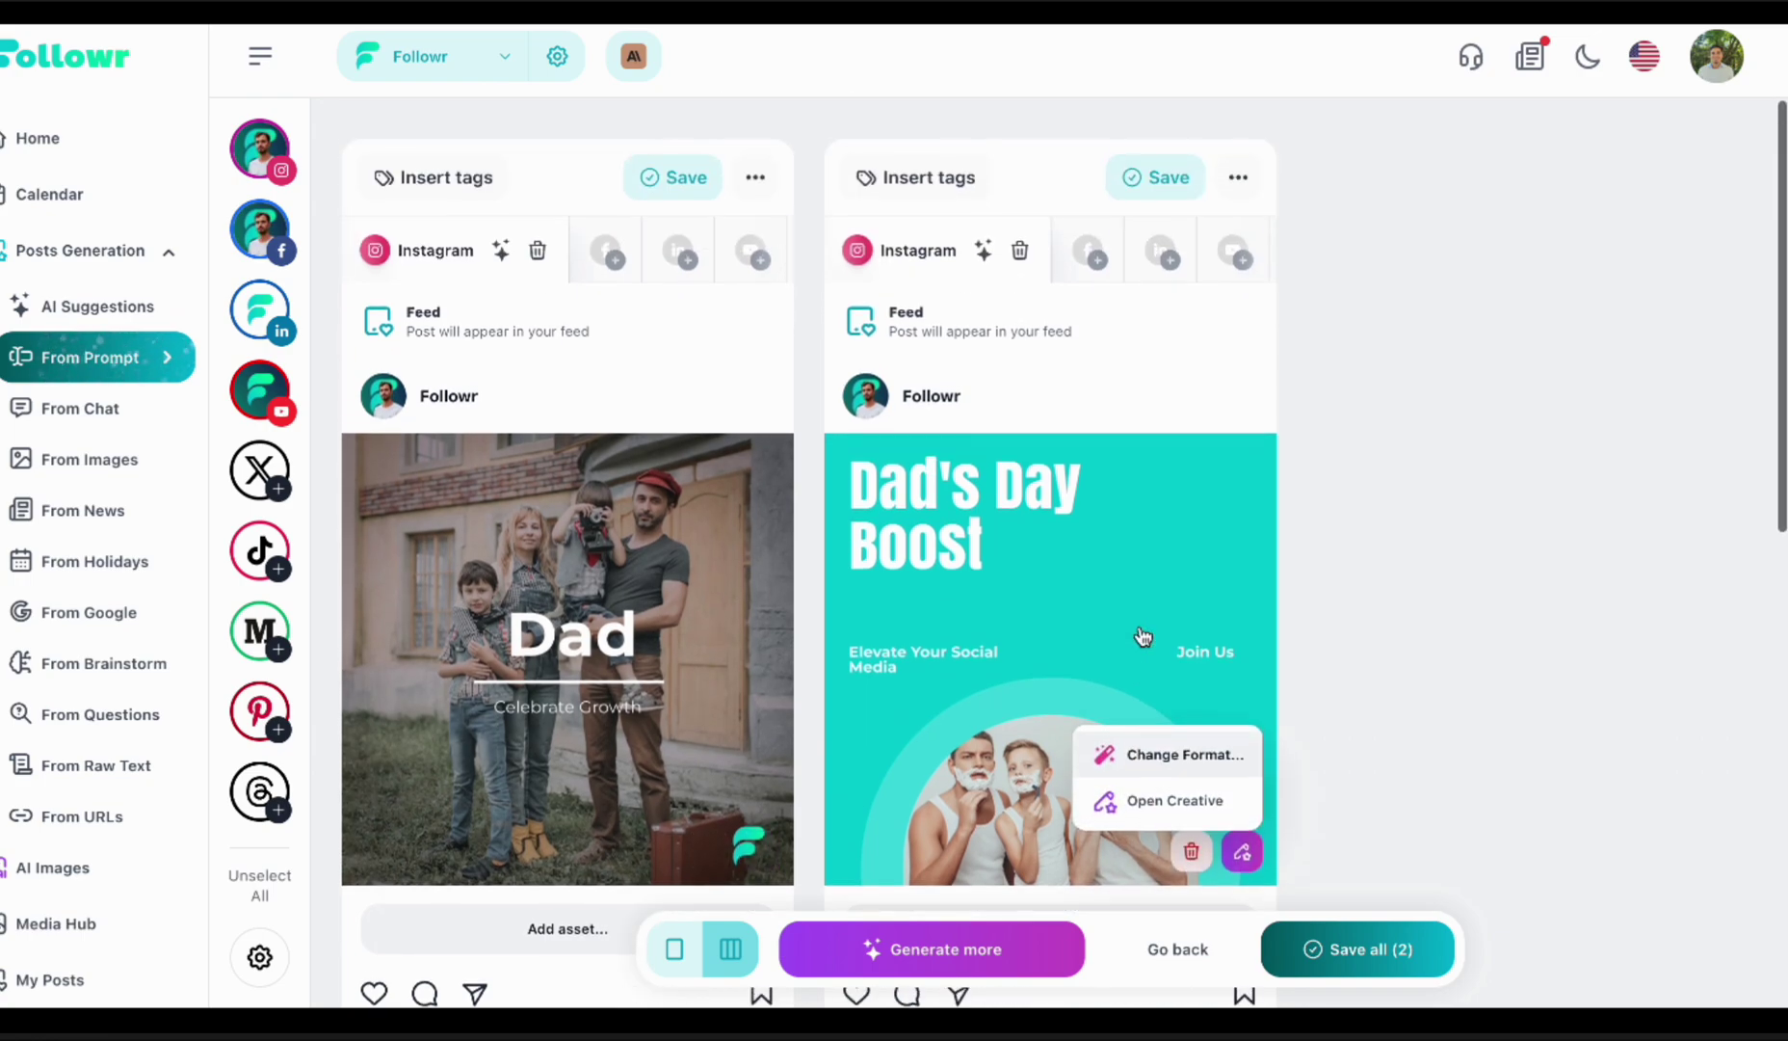
left_click(455, 176)
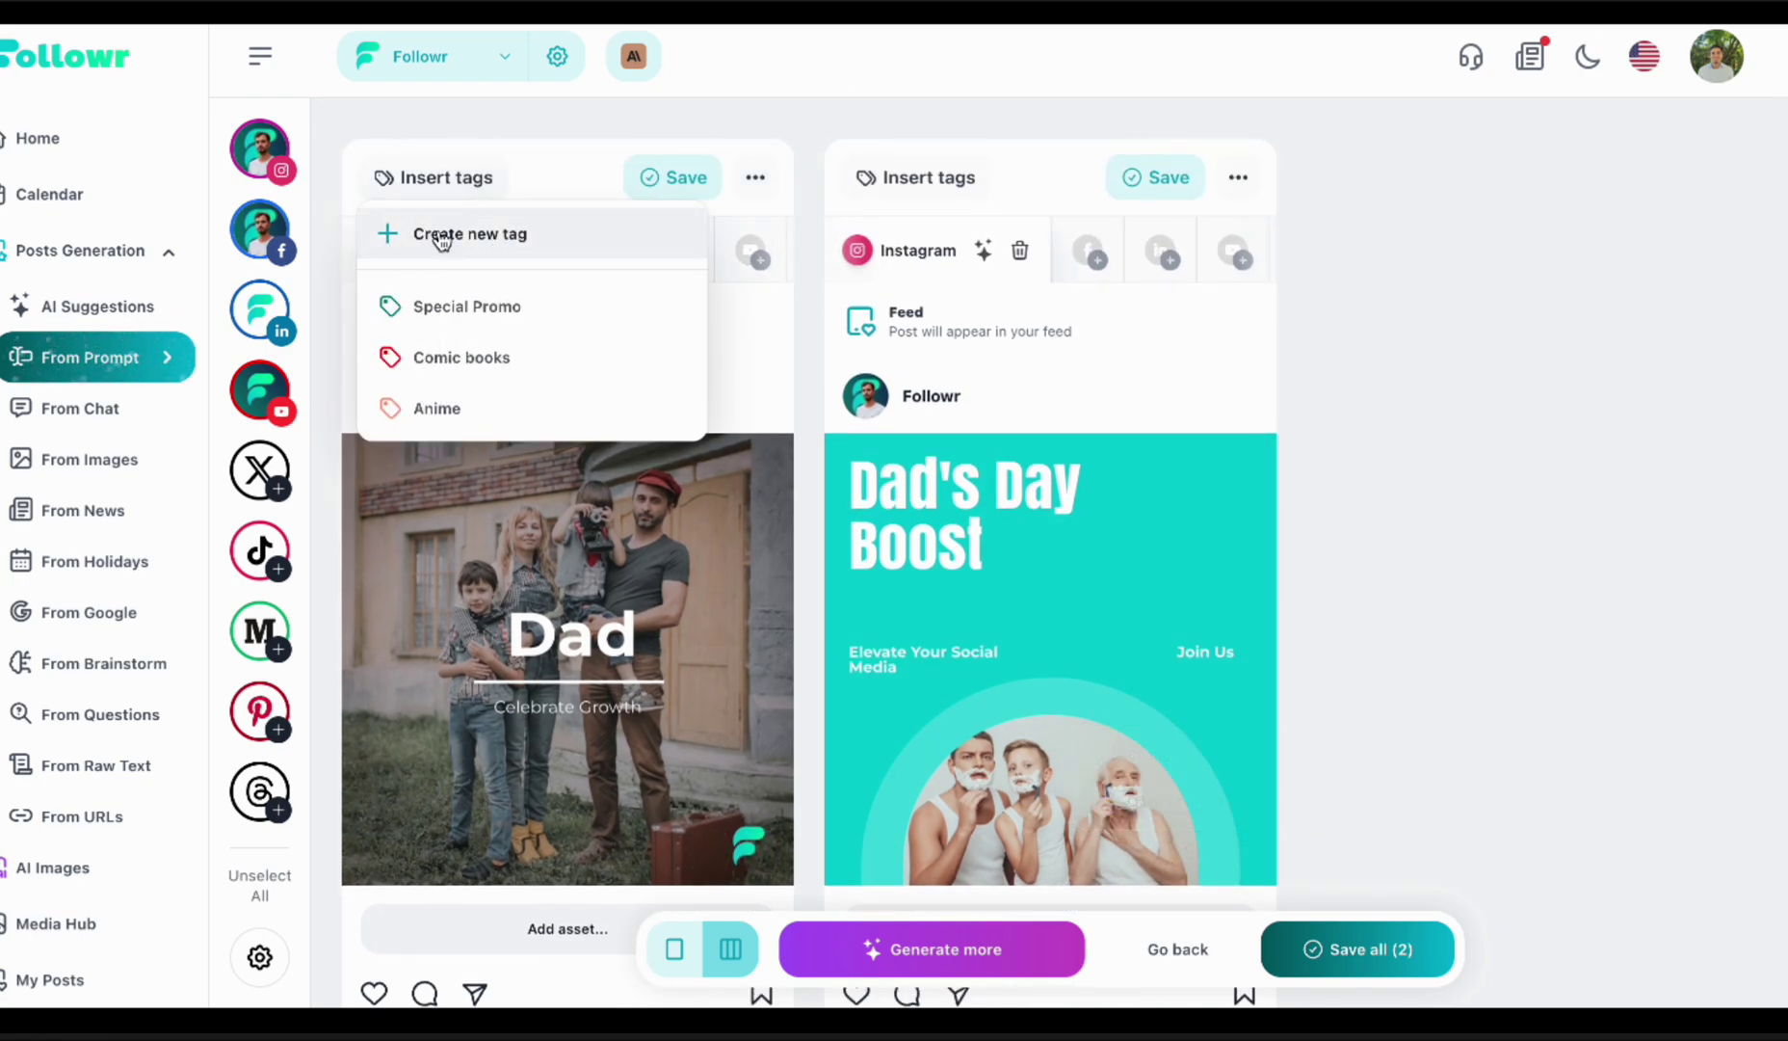
left_click(441, 236)
left_click(450, 306)
type("Father's day")
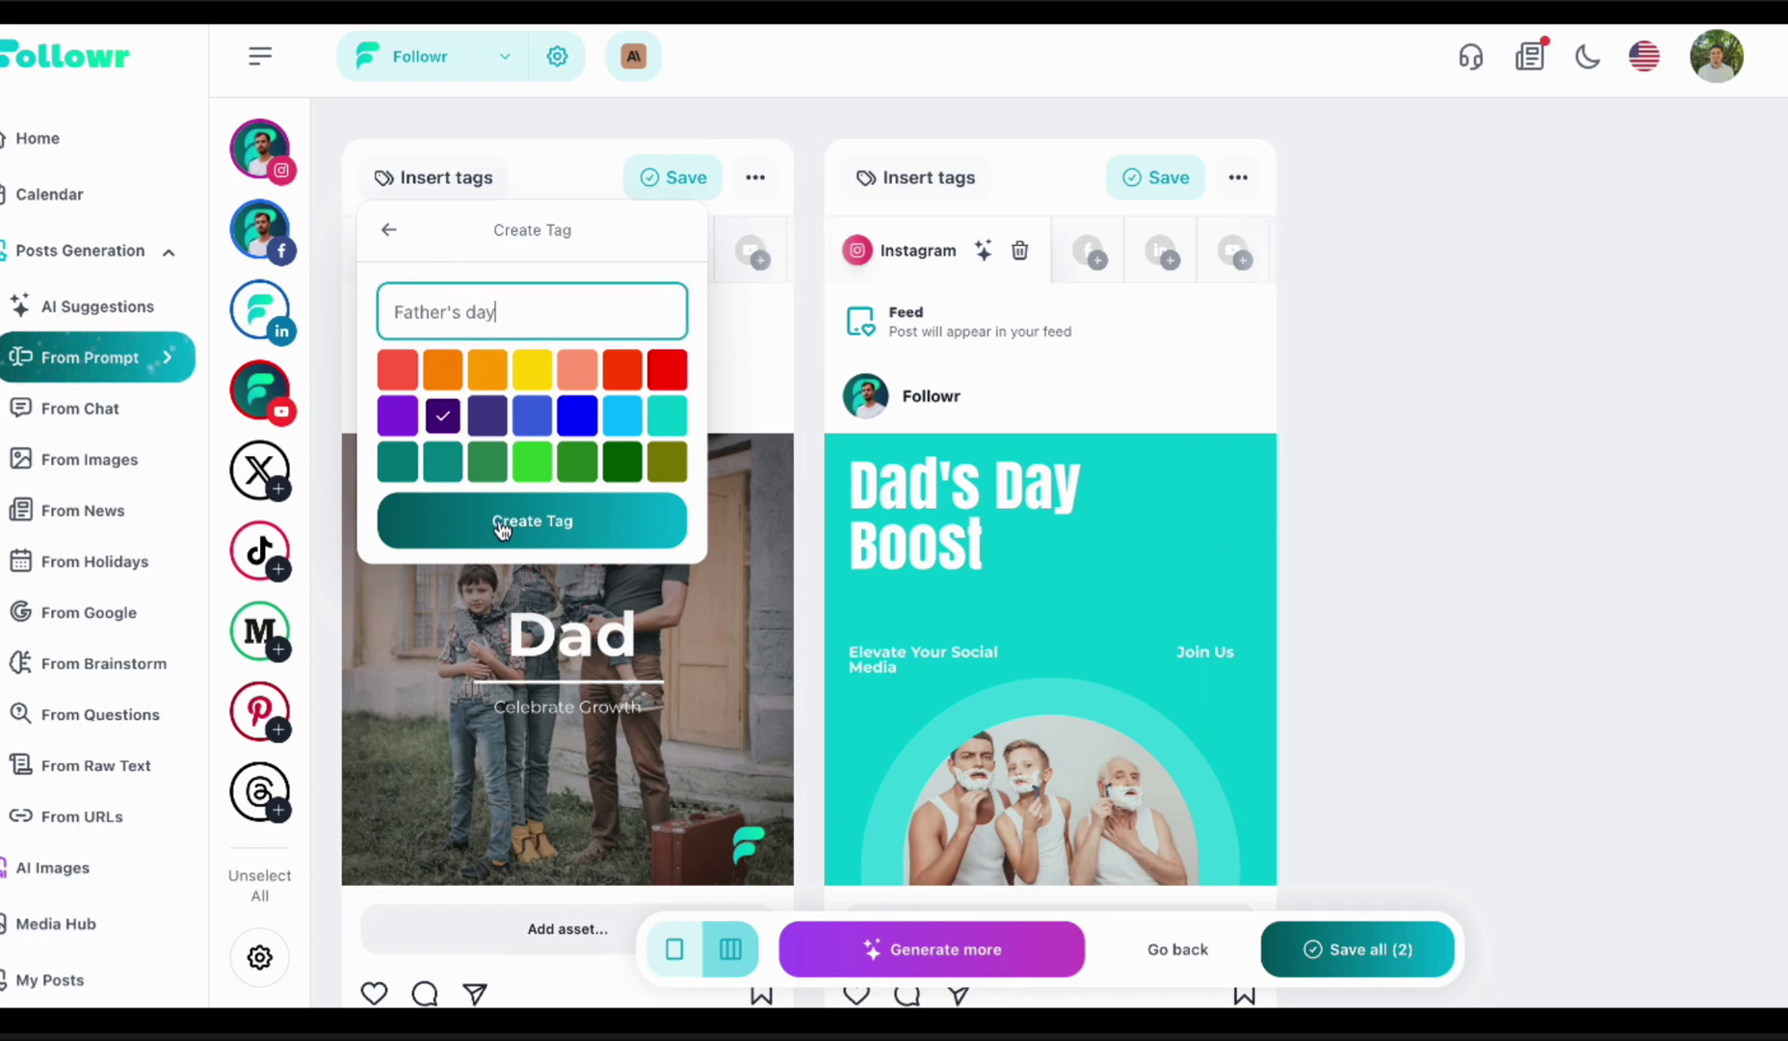
left_click(542, 403)
left_click(540, 523)
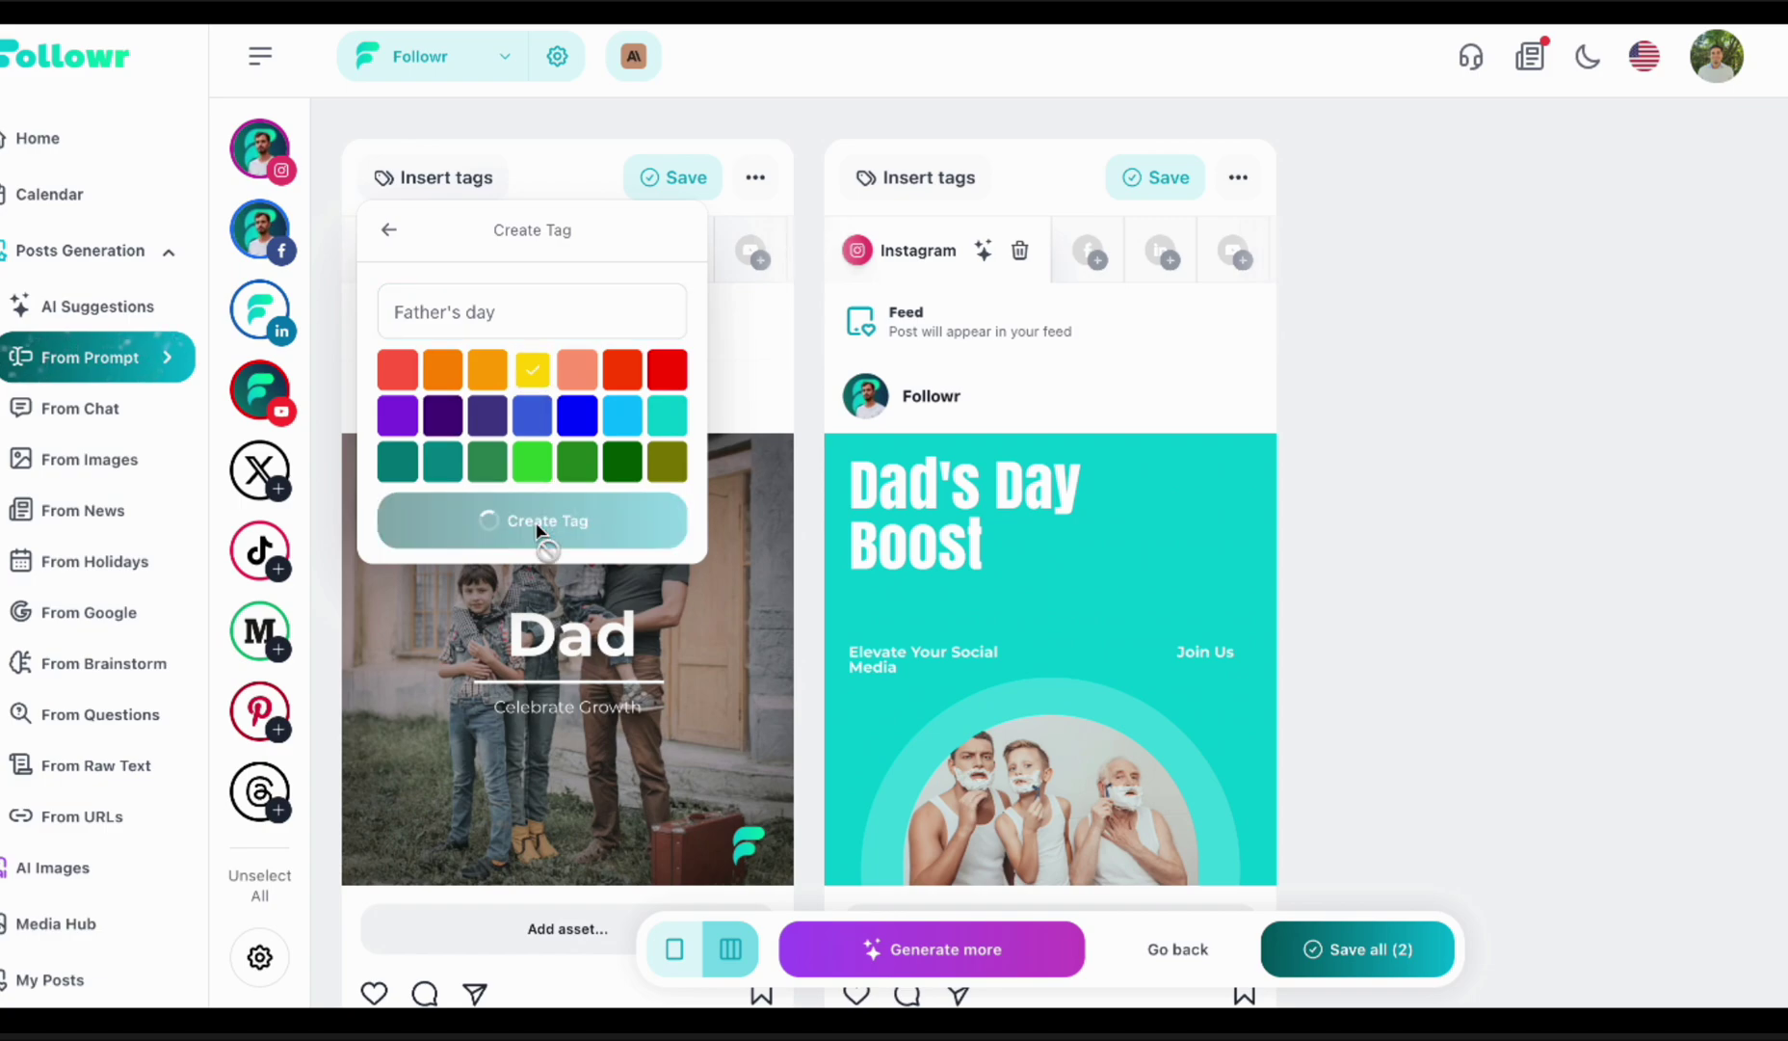
- Apply the "Father's day" tag to the "Dad's Day Boost" post and save both generated posts
left_click(939, 188)
left_click(940, 188)
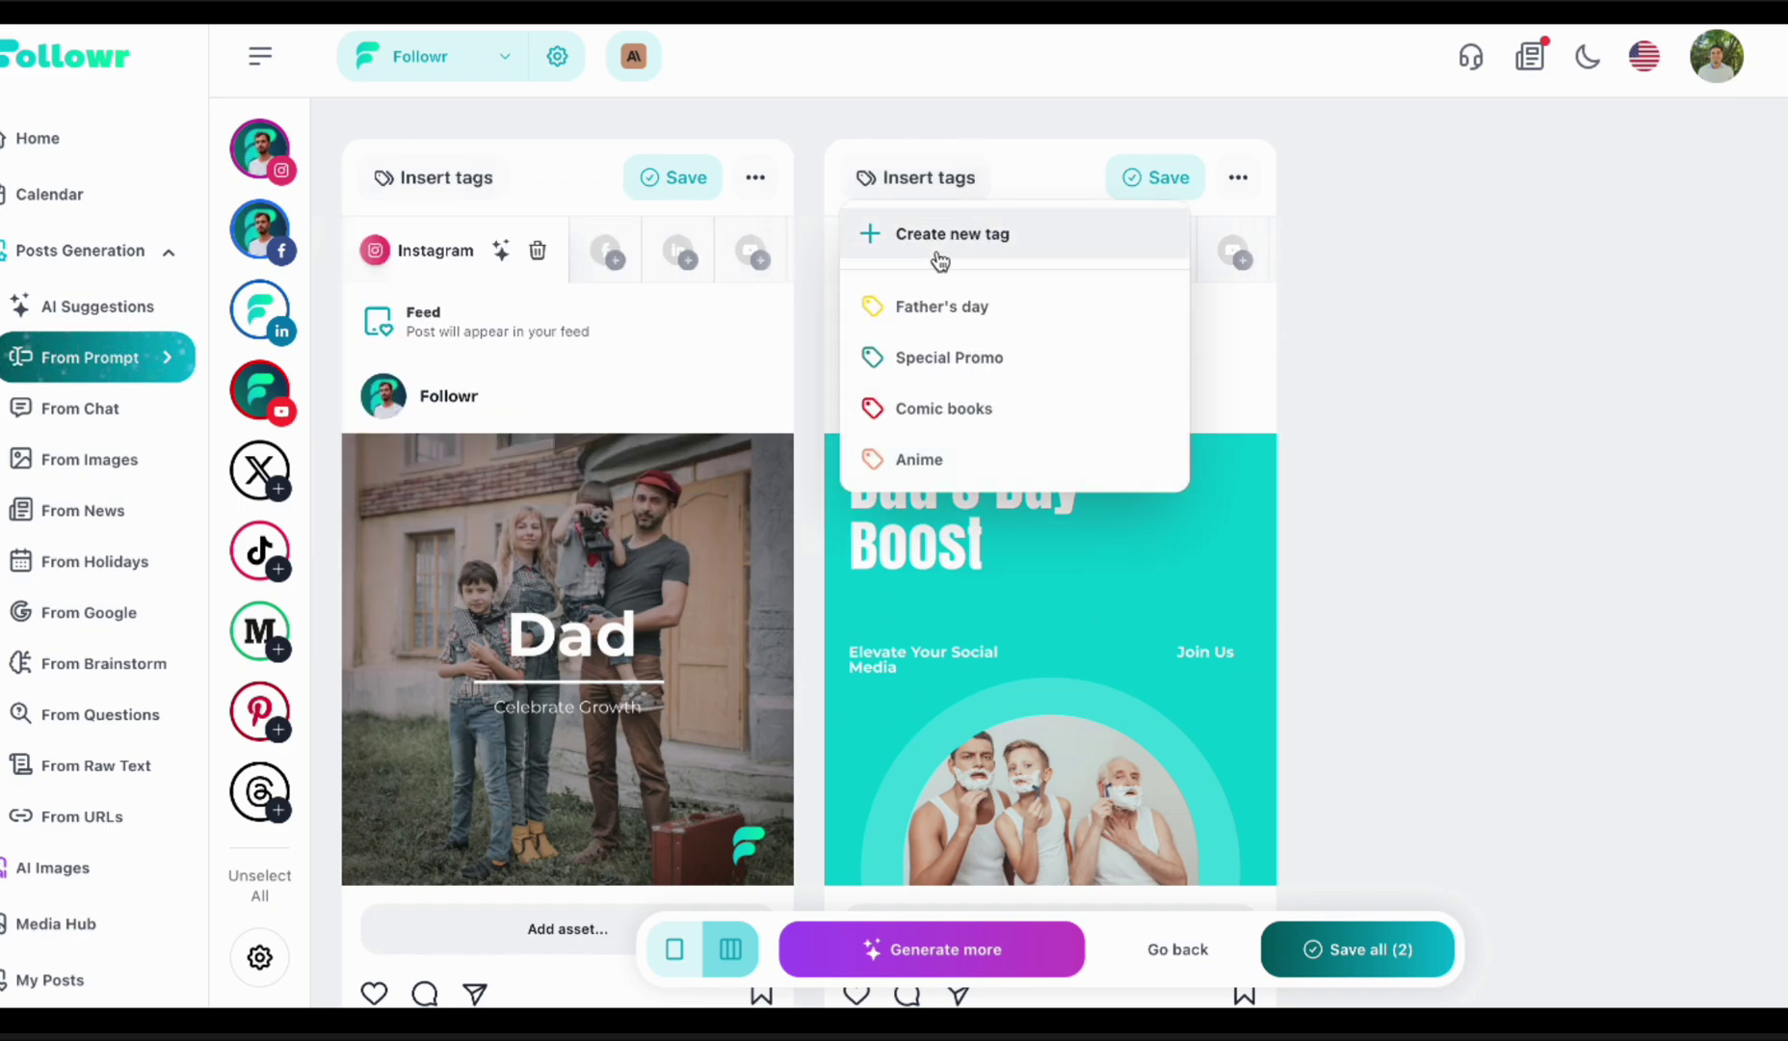
left_click(942, 306)
left_click(1356, 959)
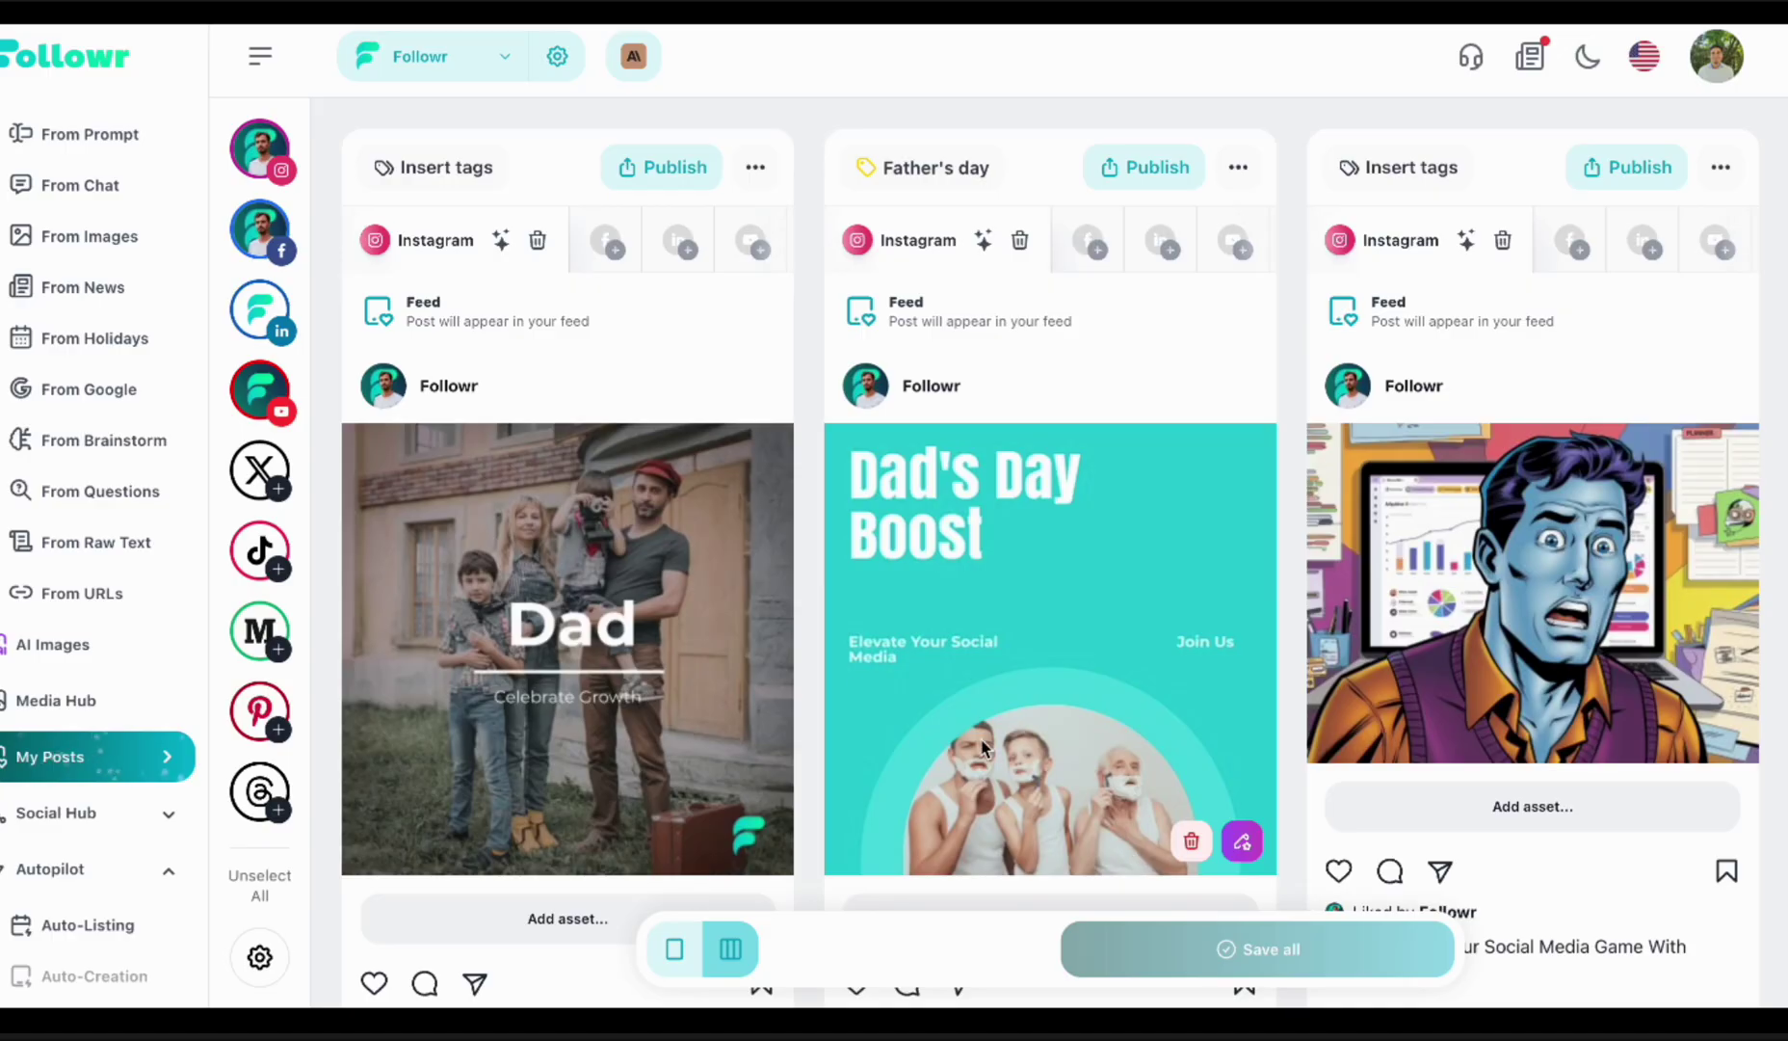
- Open the creative templates in the company settings, review the whole template gallery and save the current template selection
left_click(545, 77)
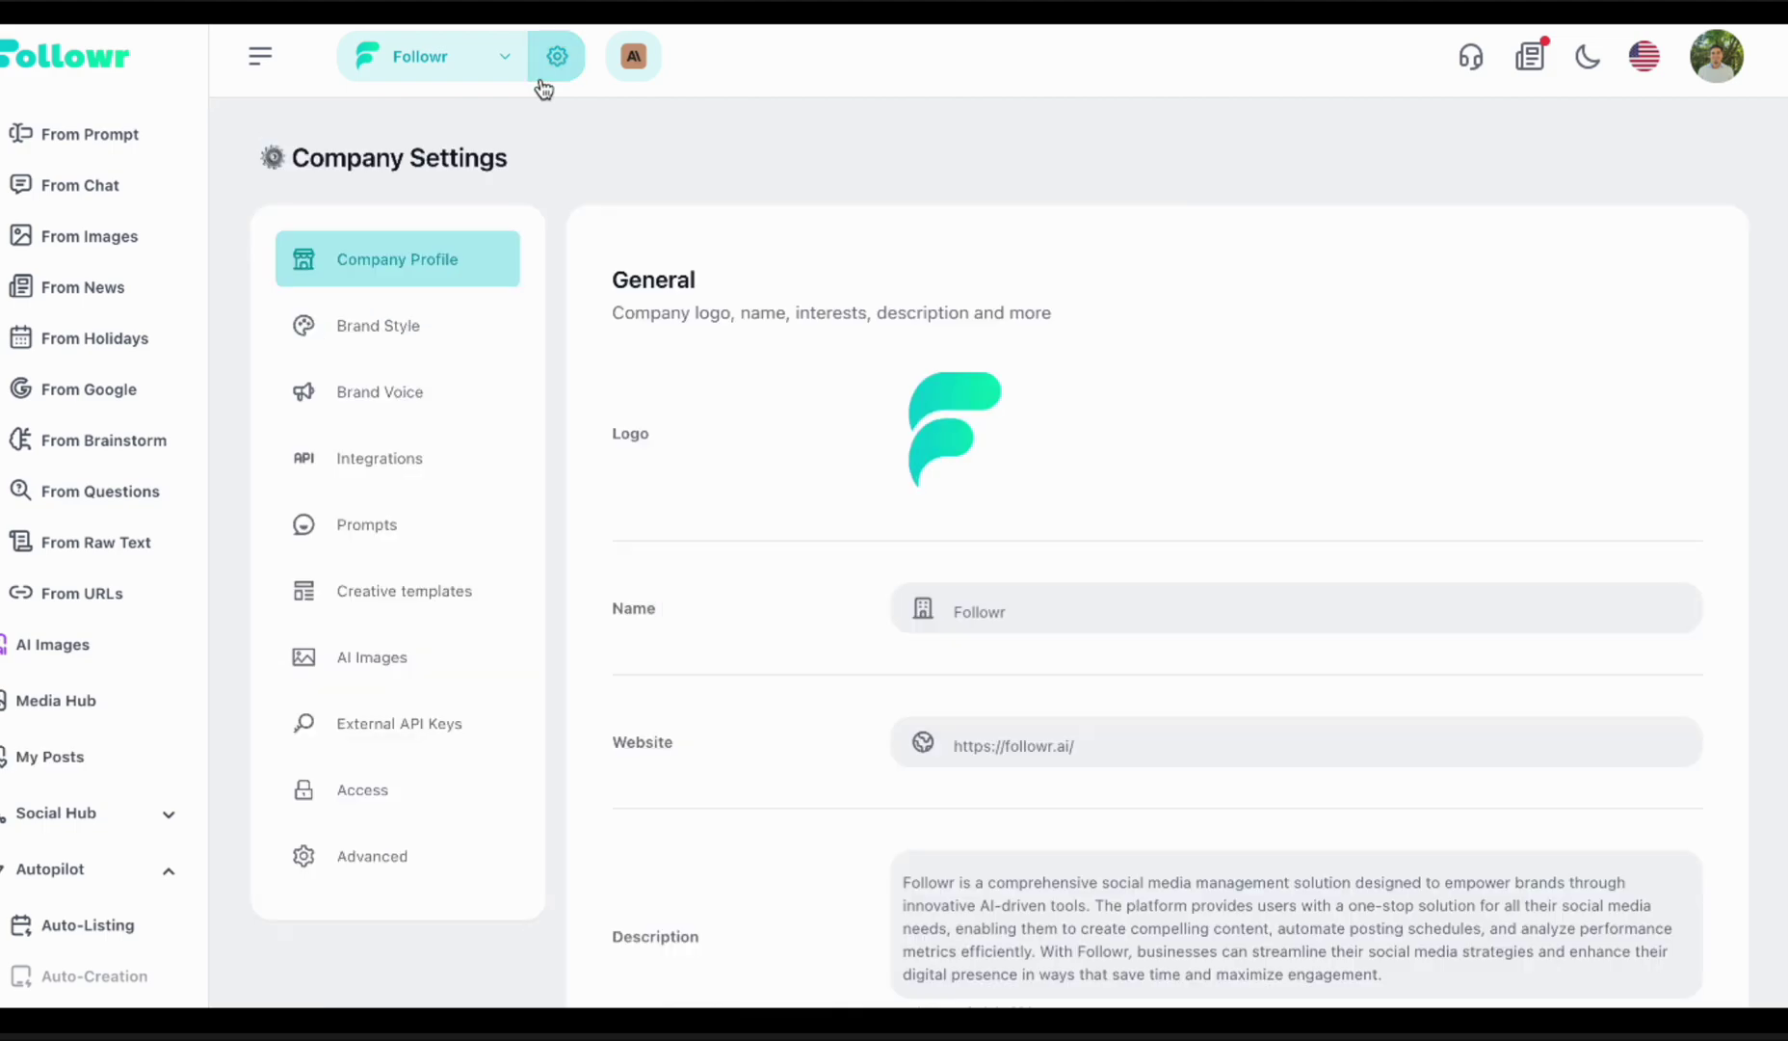
scroll(759, 504, "down", 4)
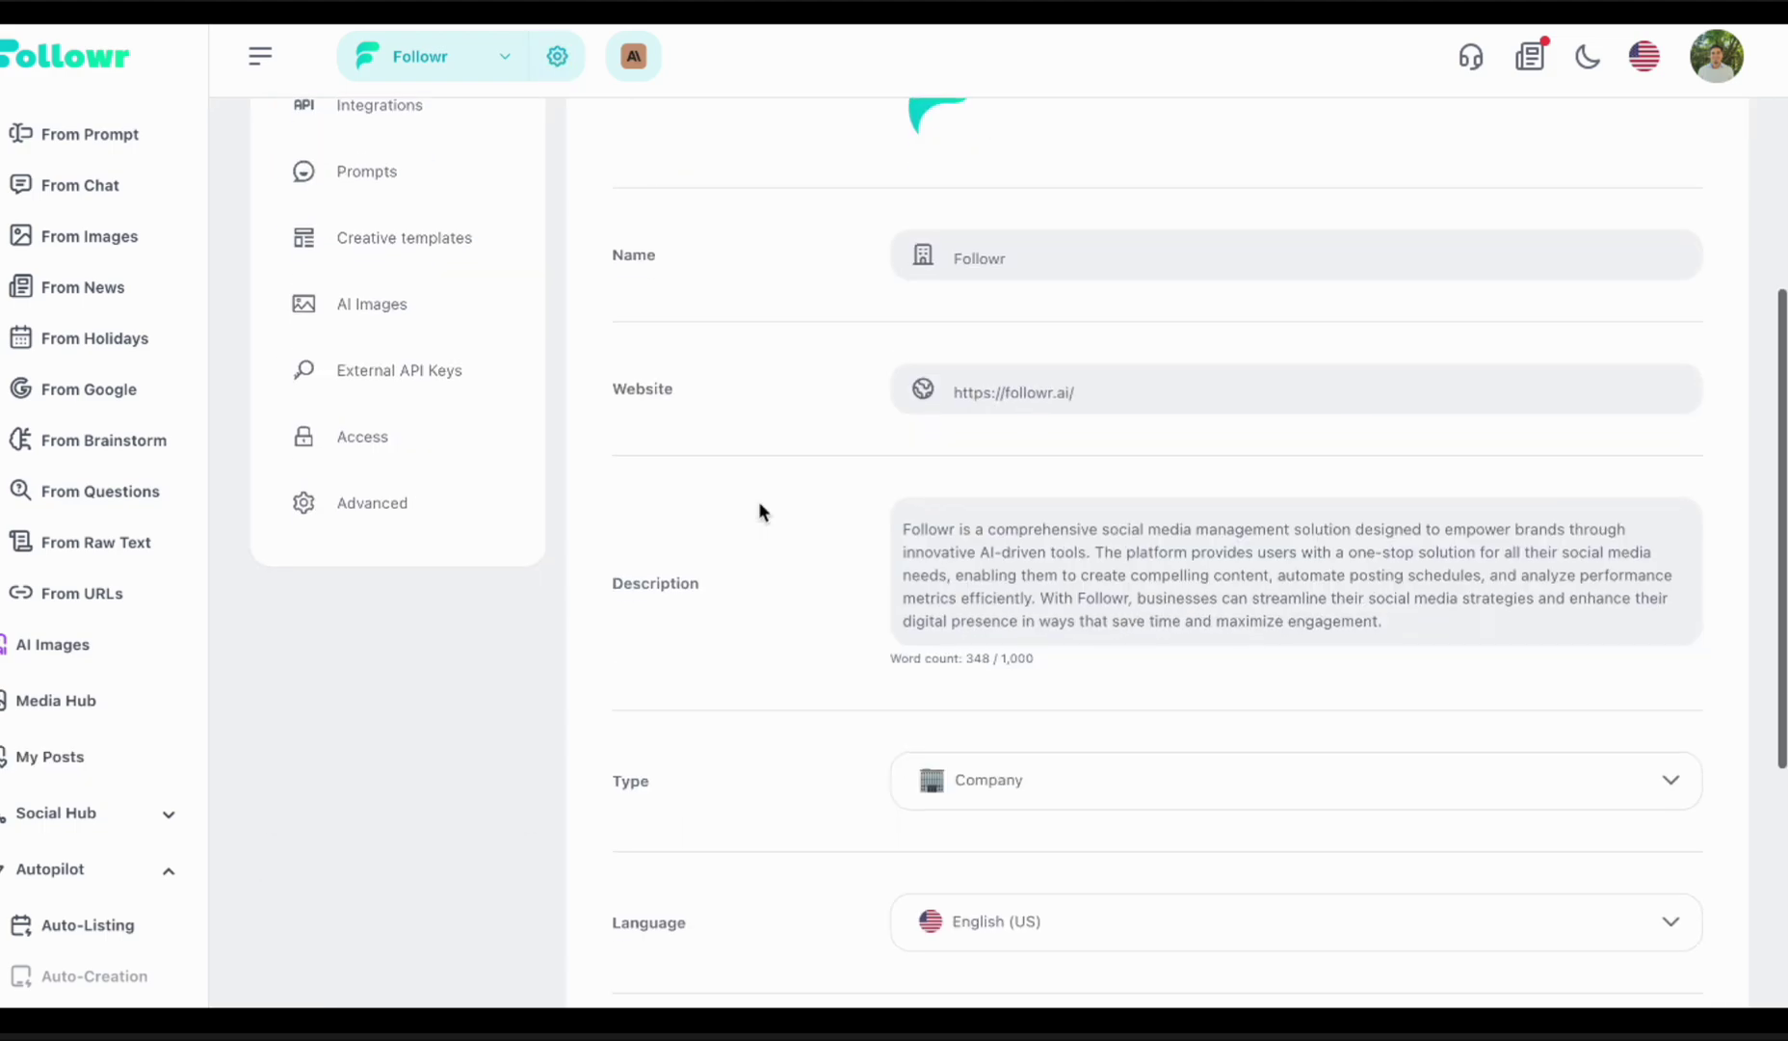
left_click(359, 242)
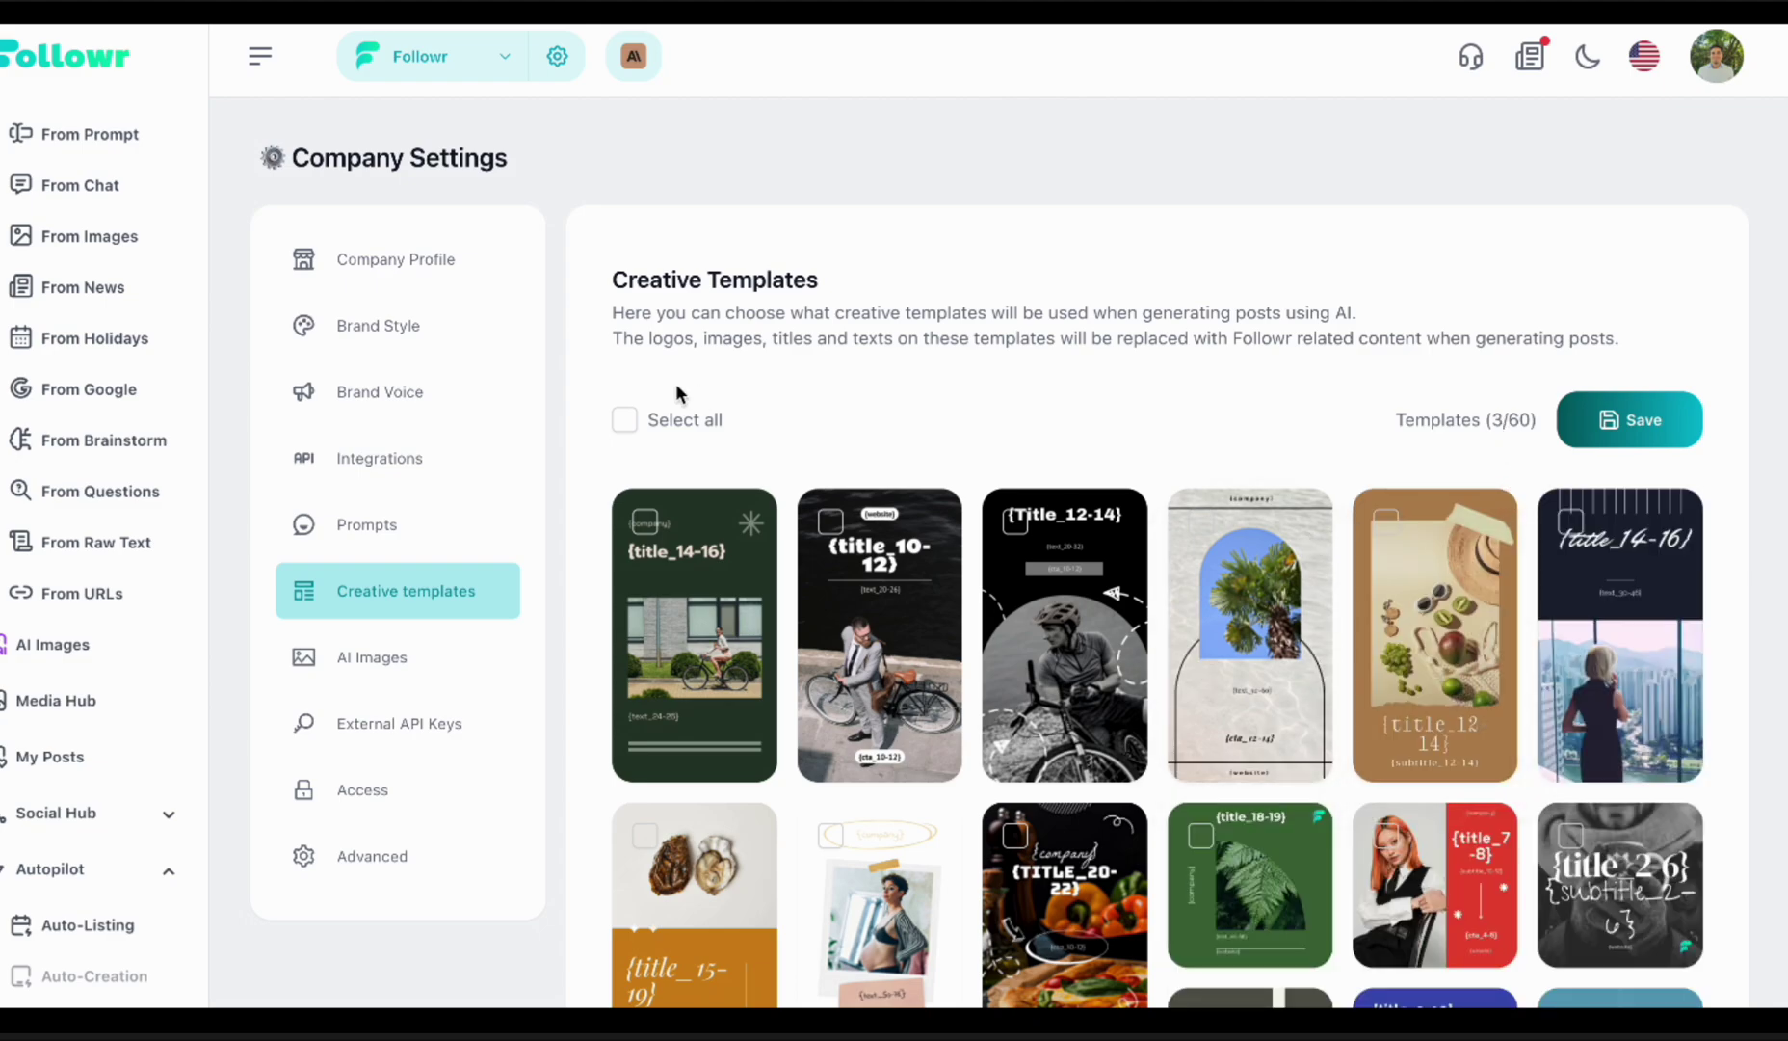
scroll(1180, 659, "down", 3)
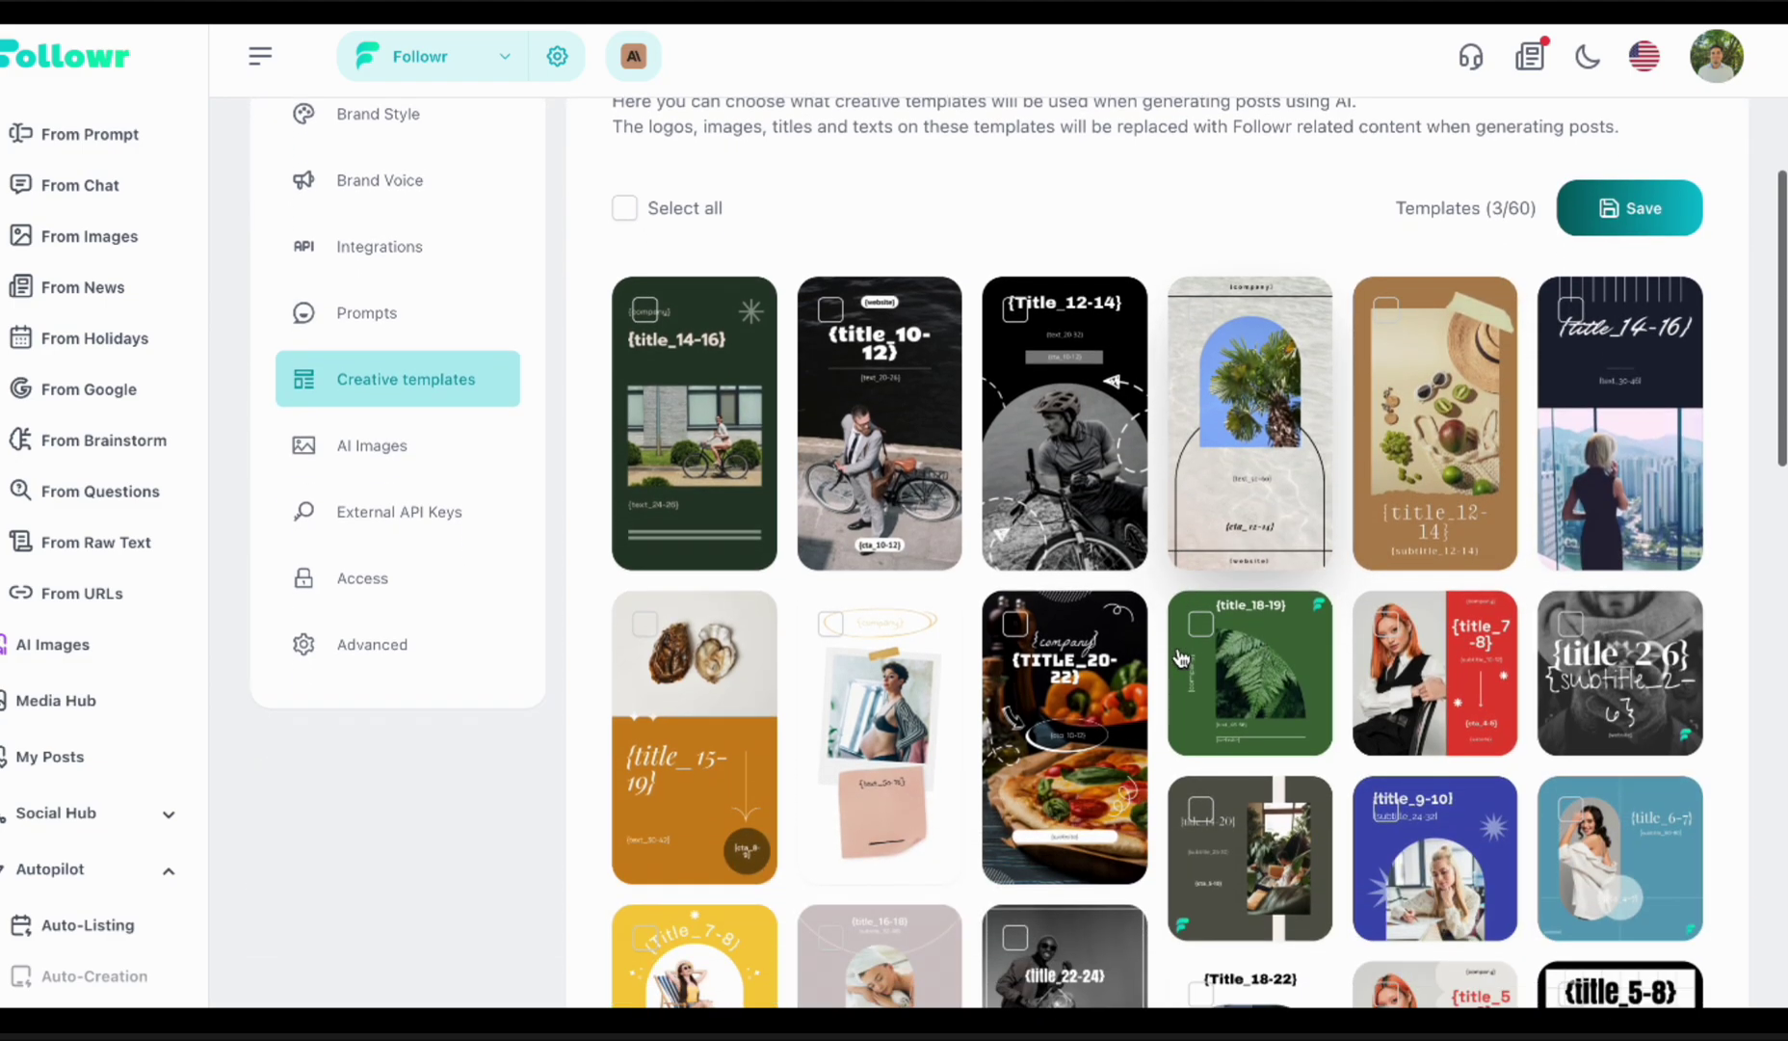
scroll(1181, 658, "down", 5)
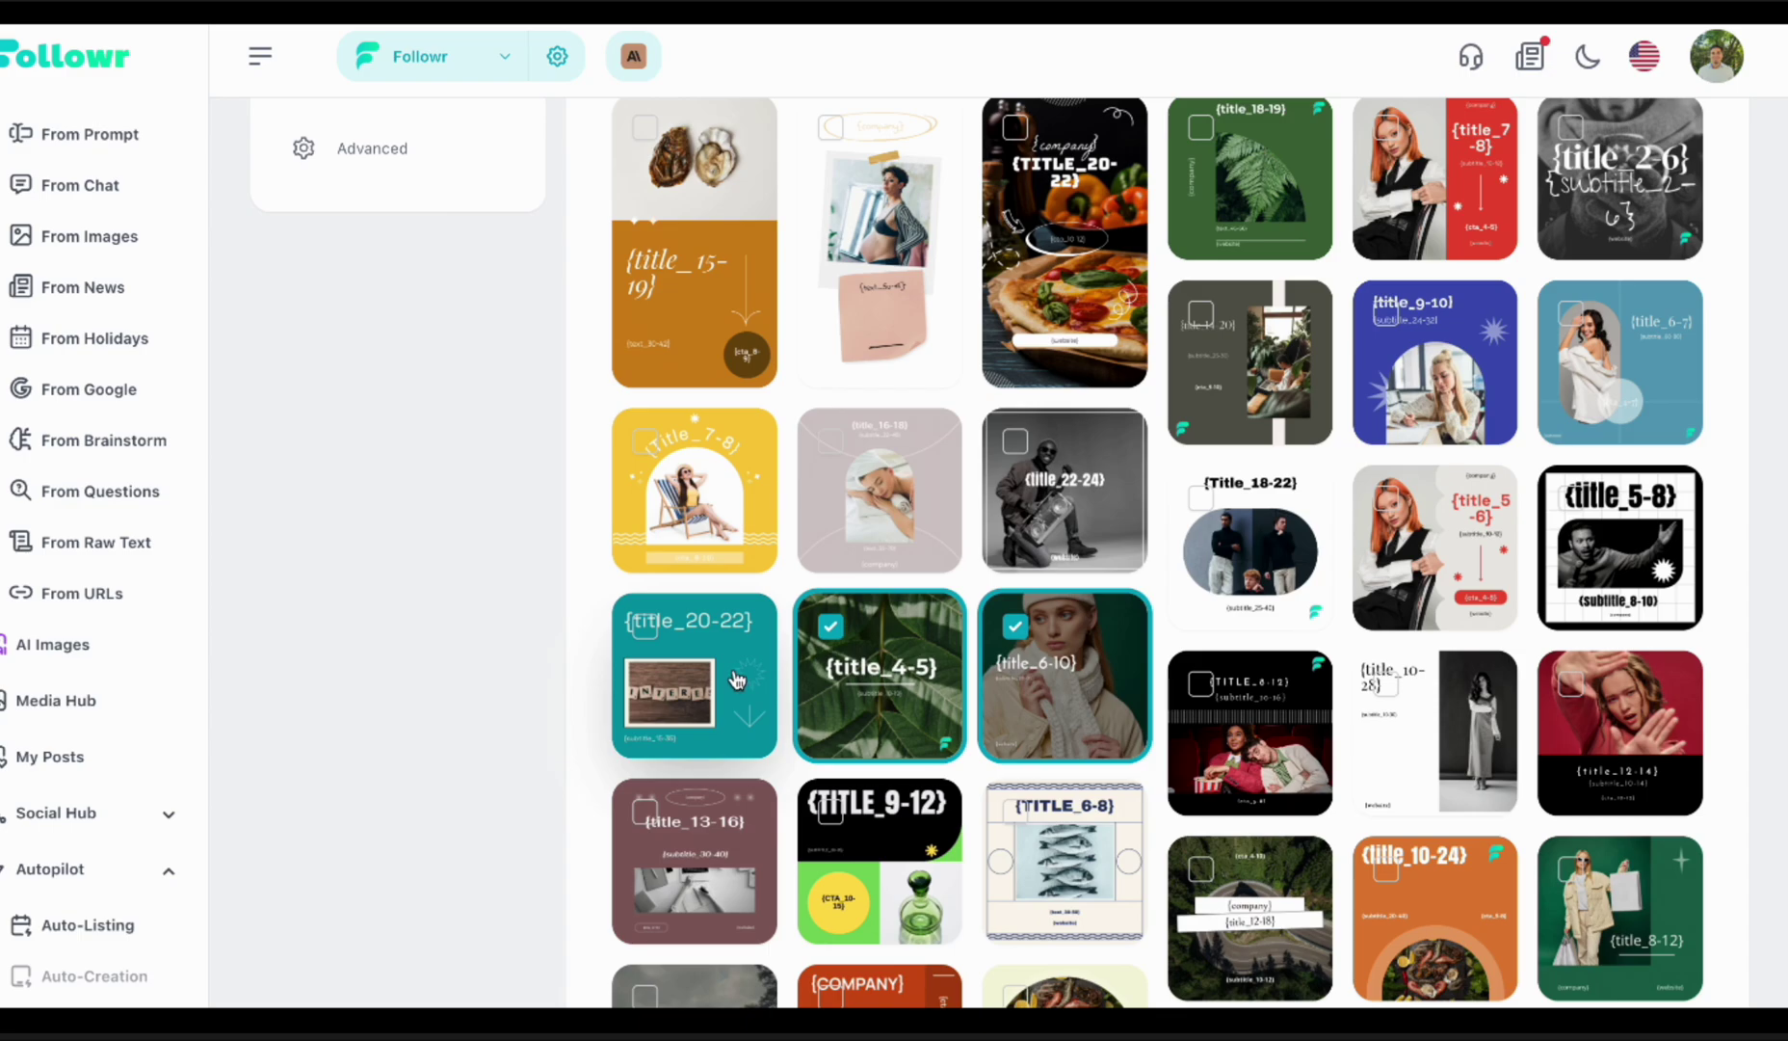
scroll(1494, 914, "down", 4)
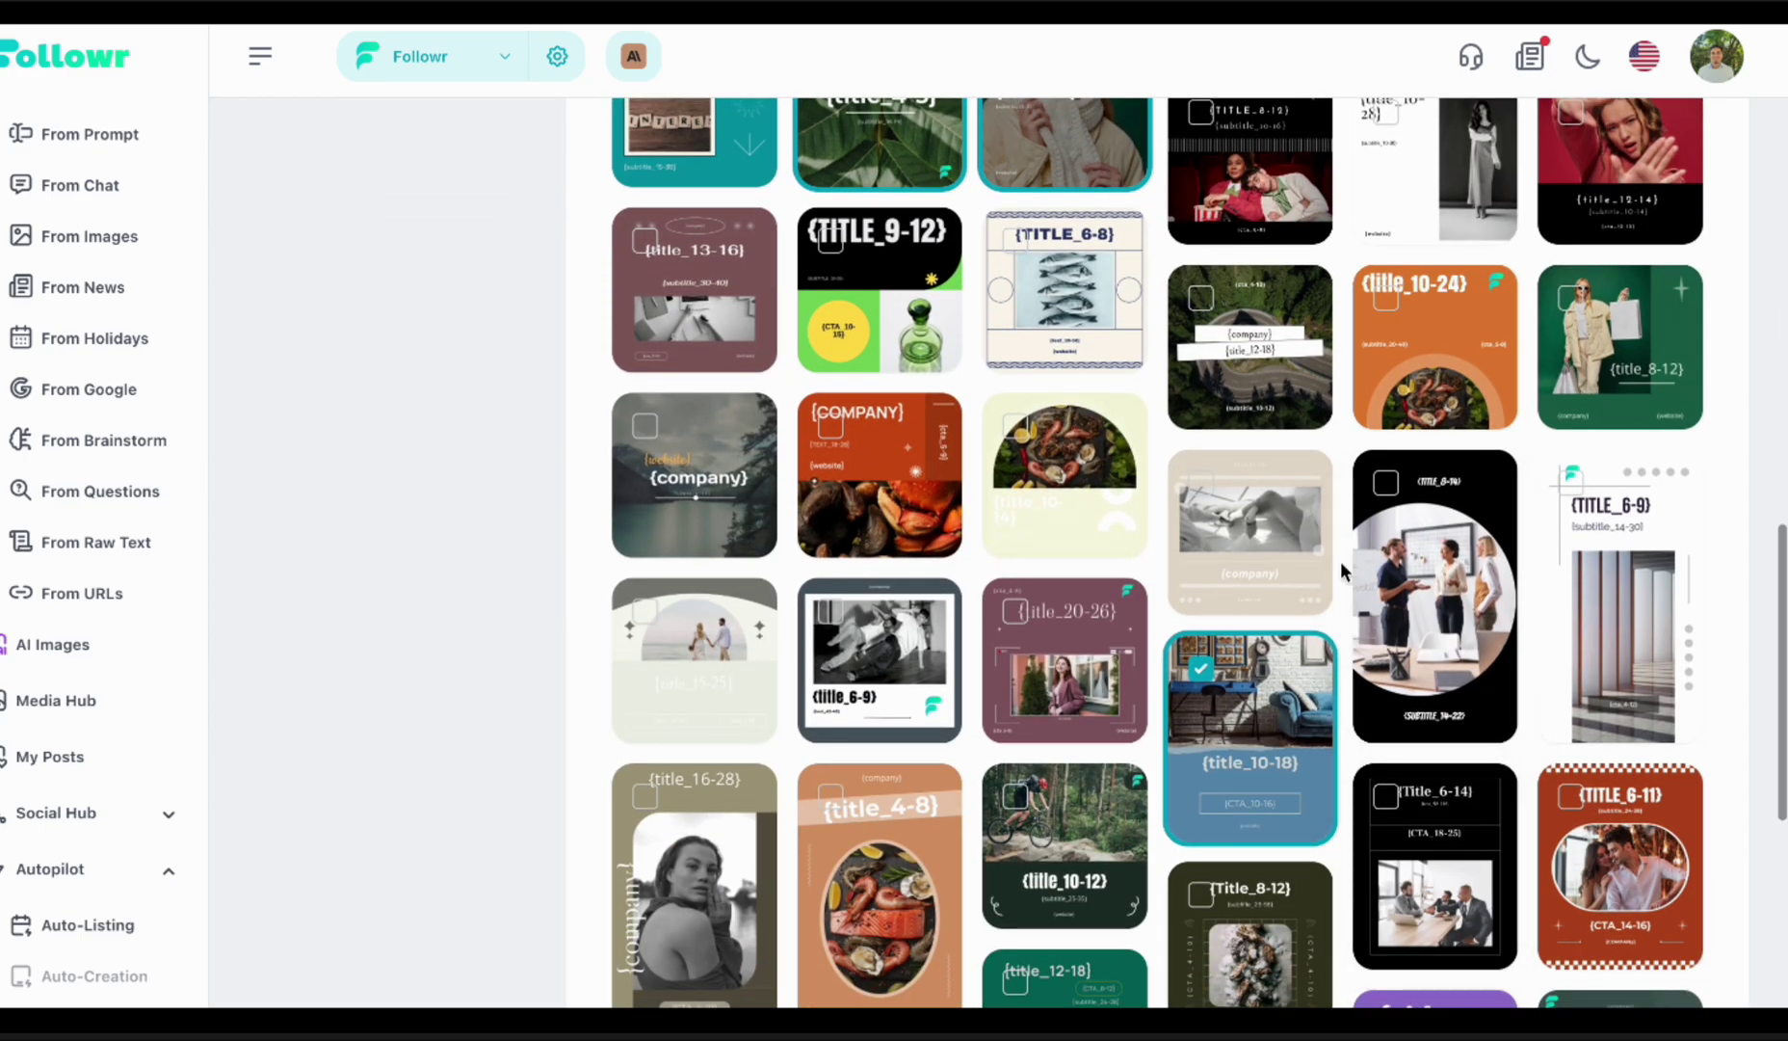
scroll(1341, 560, "down", 5)
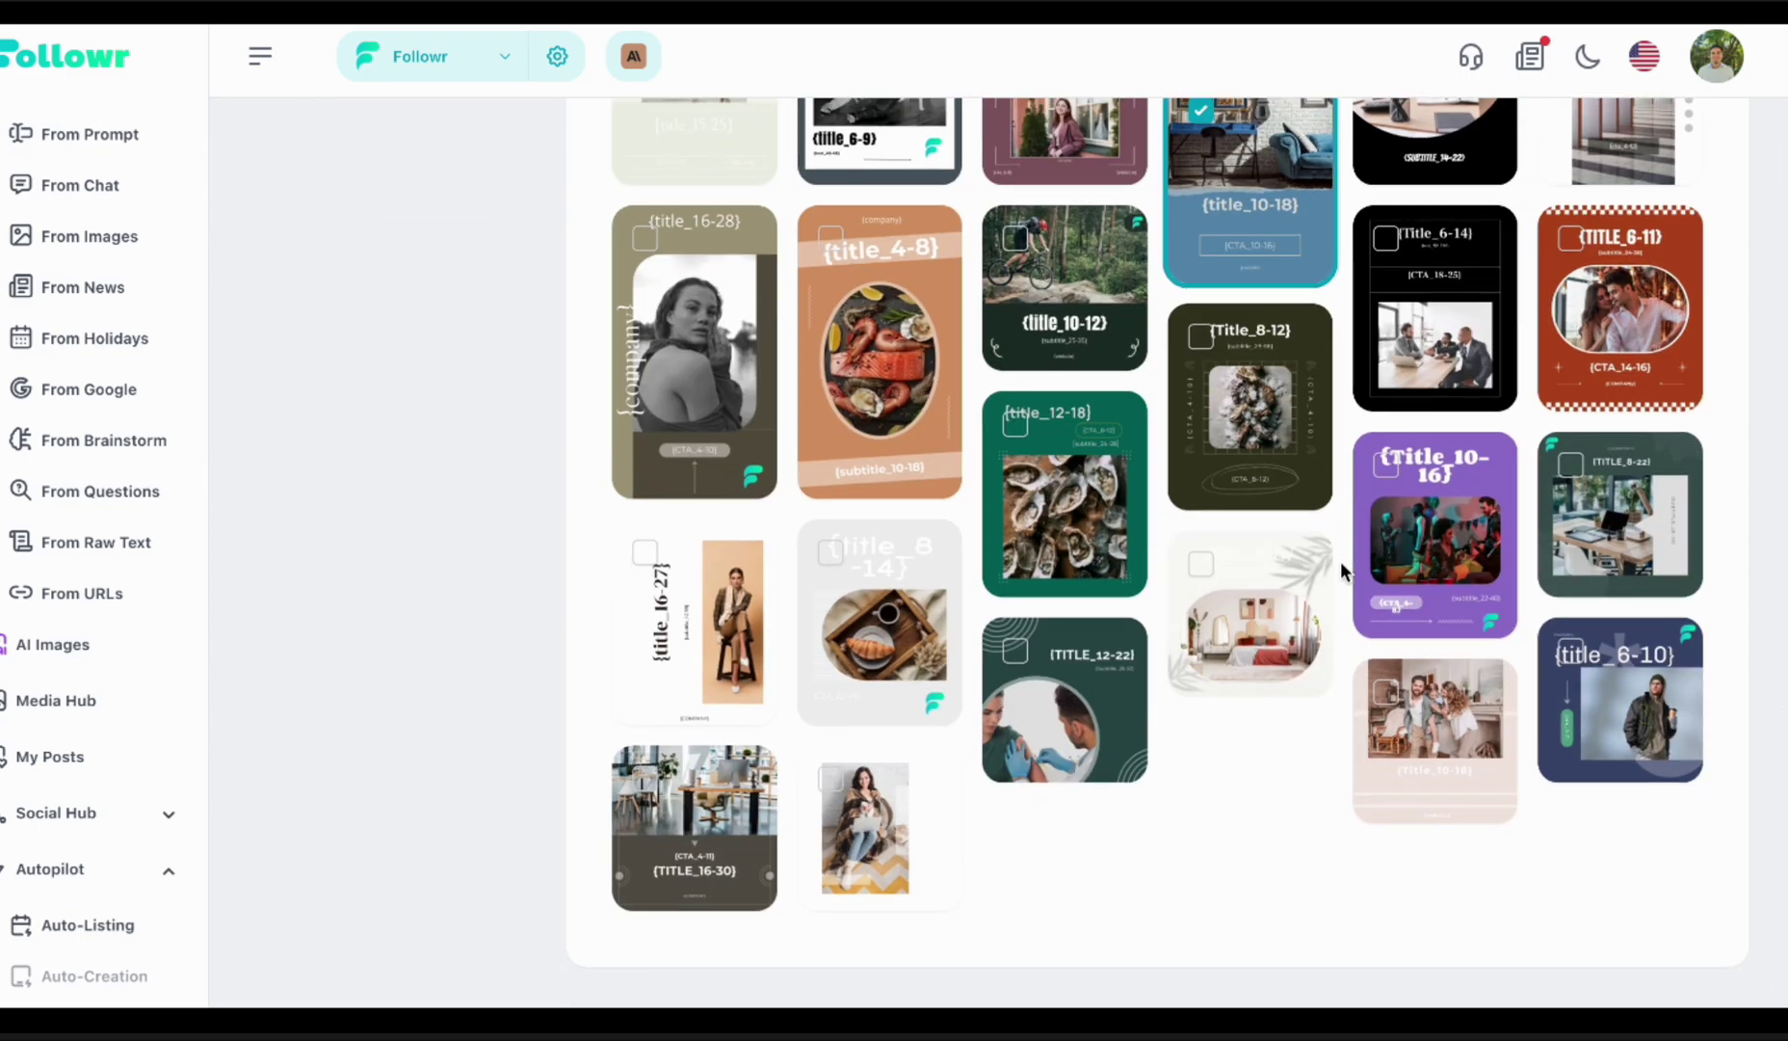
scroll(1342, 583, "up", 15)
left_click(1630, 424)
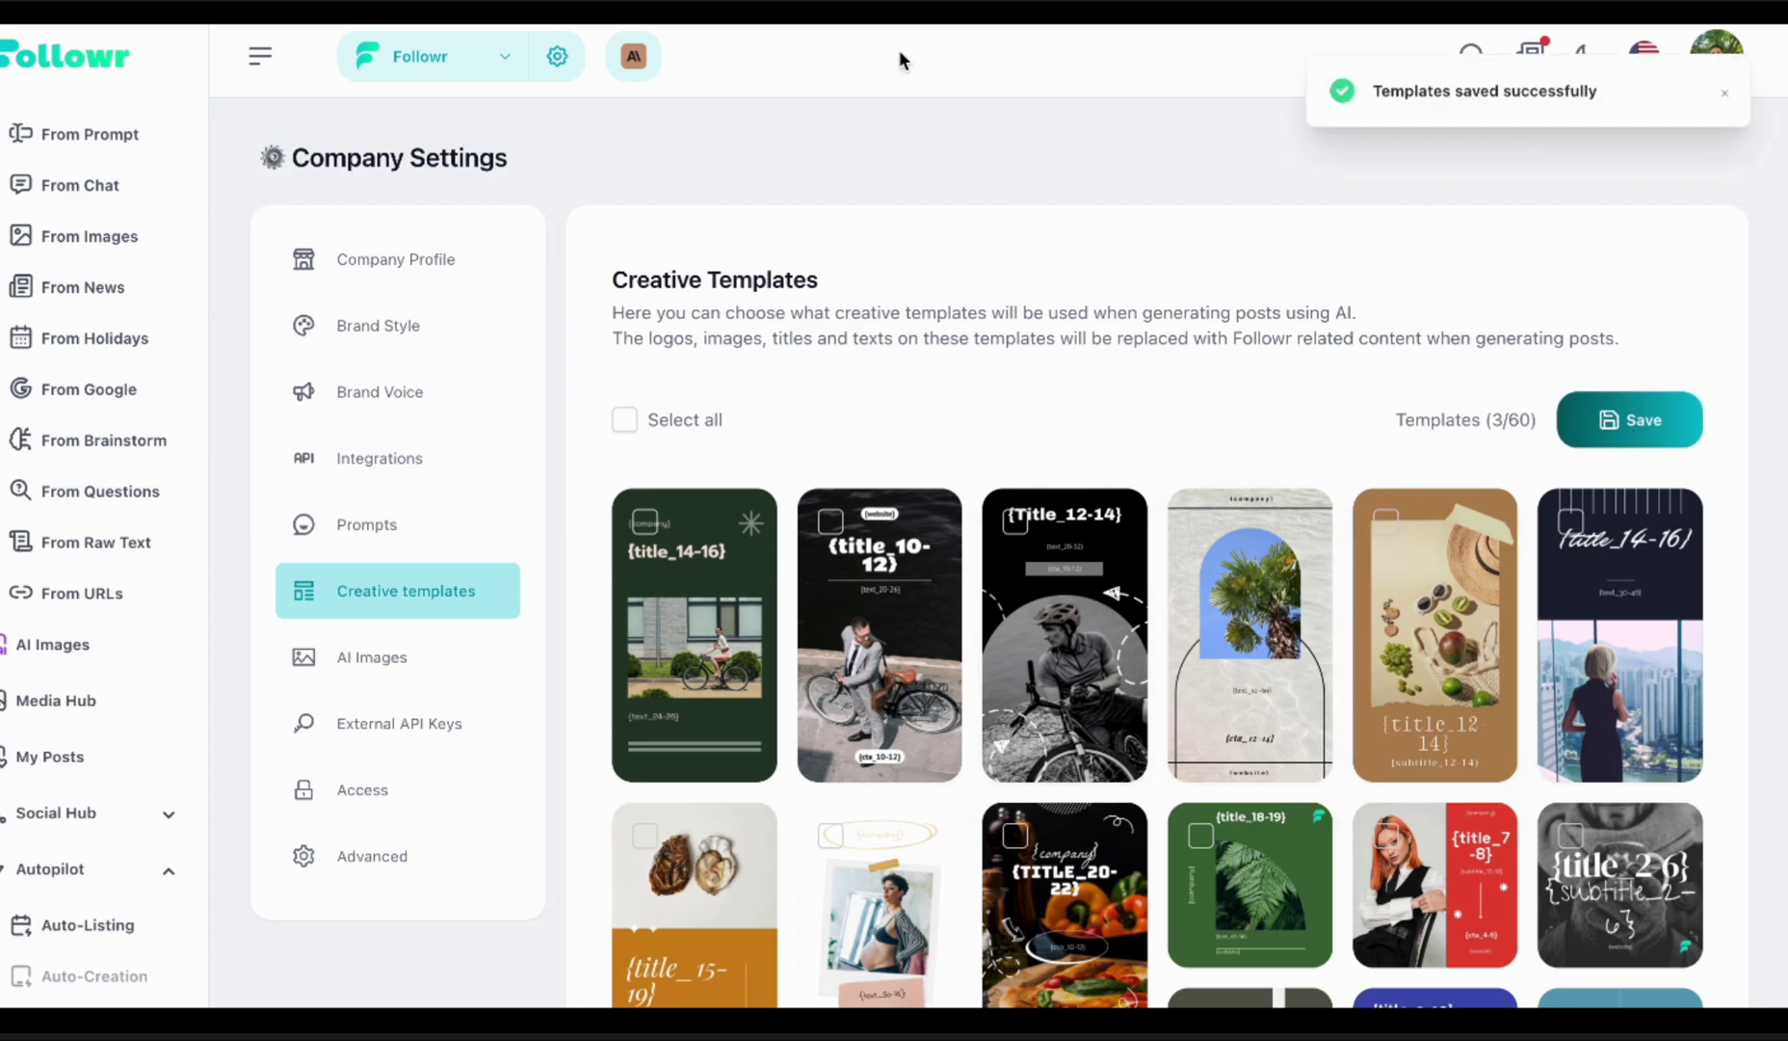
- Open the From News post generator and search the news for the topic "Social Media Trends"
scroll(116, 430, "up", 2)
scroll(116, 430, "up", 1)
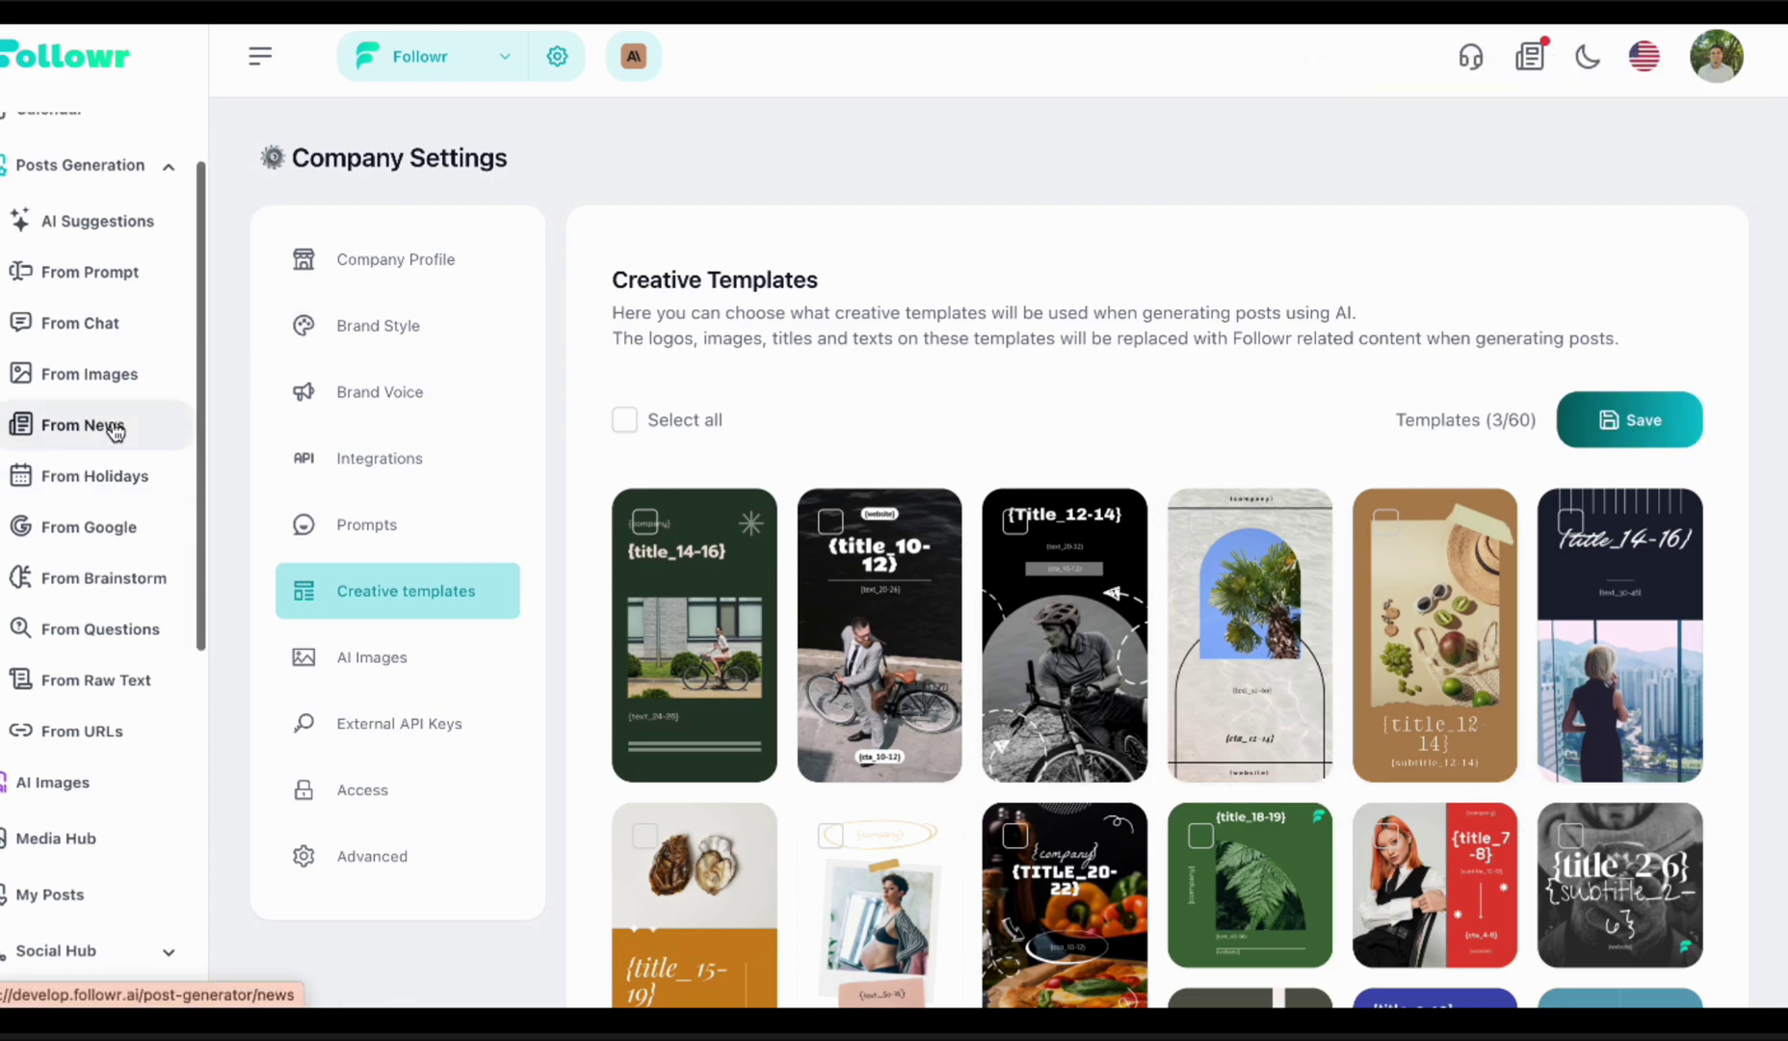
left_click(114, 428)
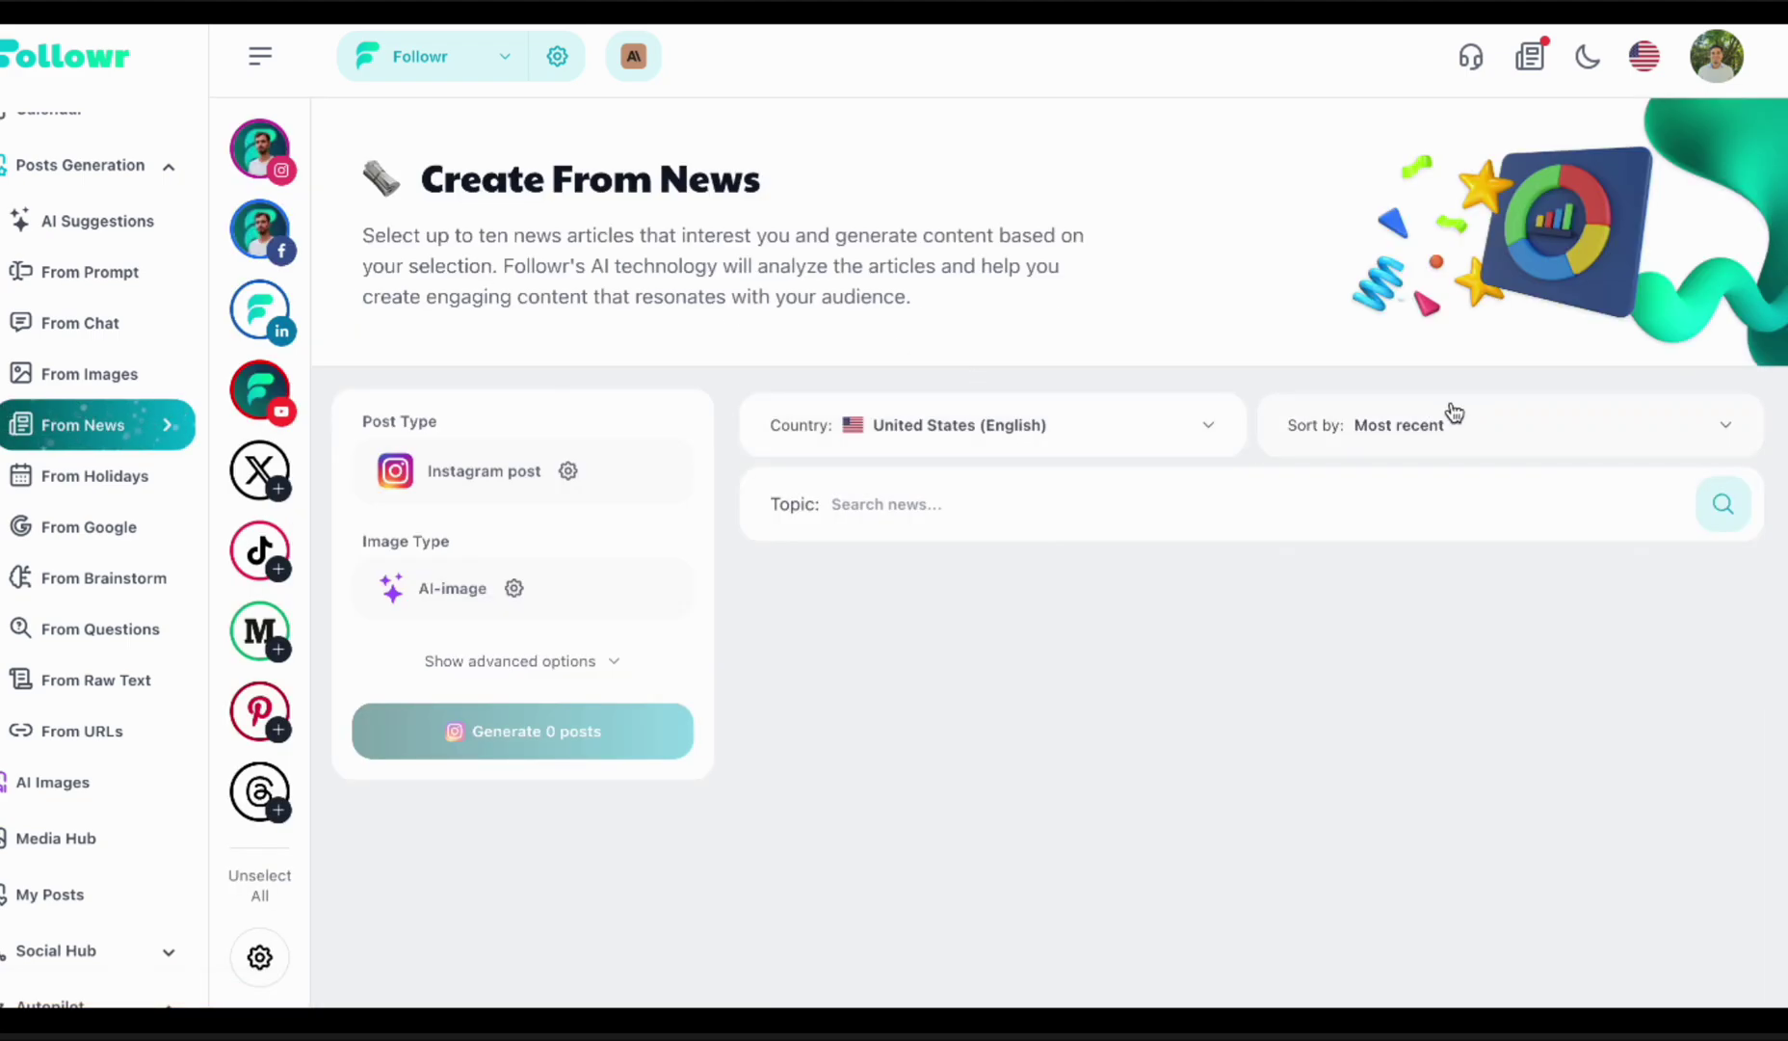
left_click(1451, 433)
left_click(1454, 433)
type("Social Media Trends")
key("Return")
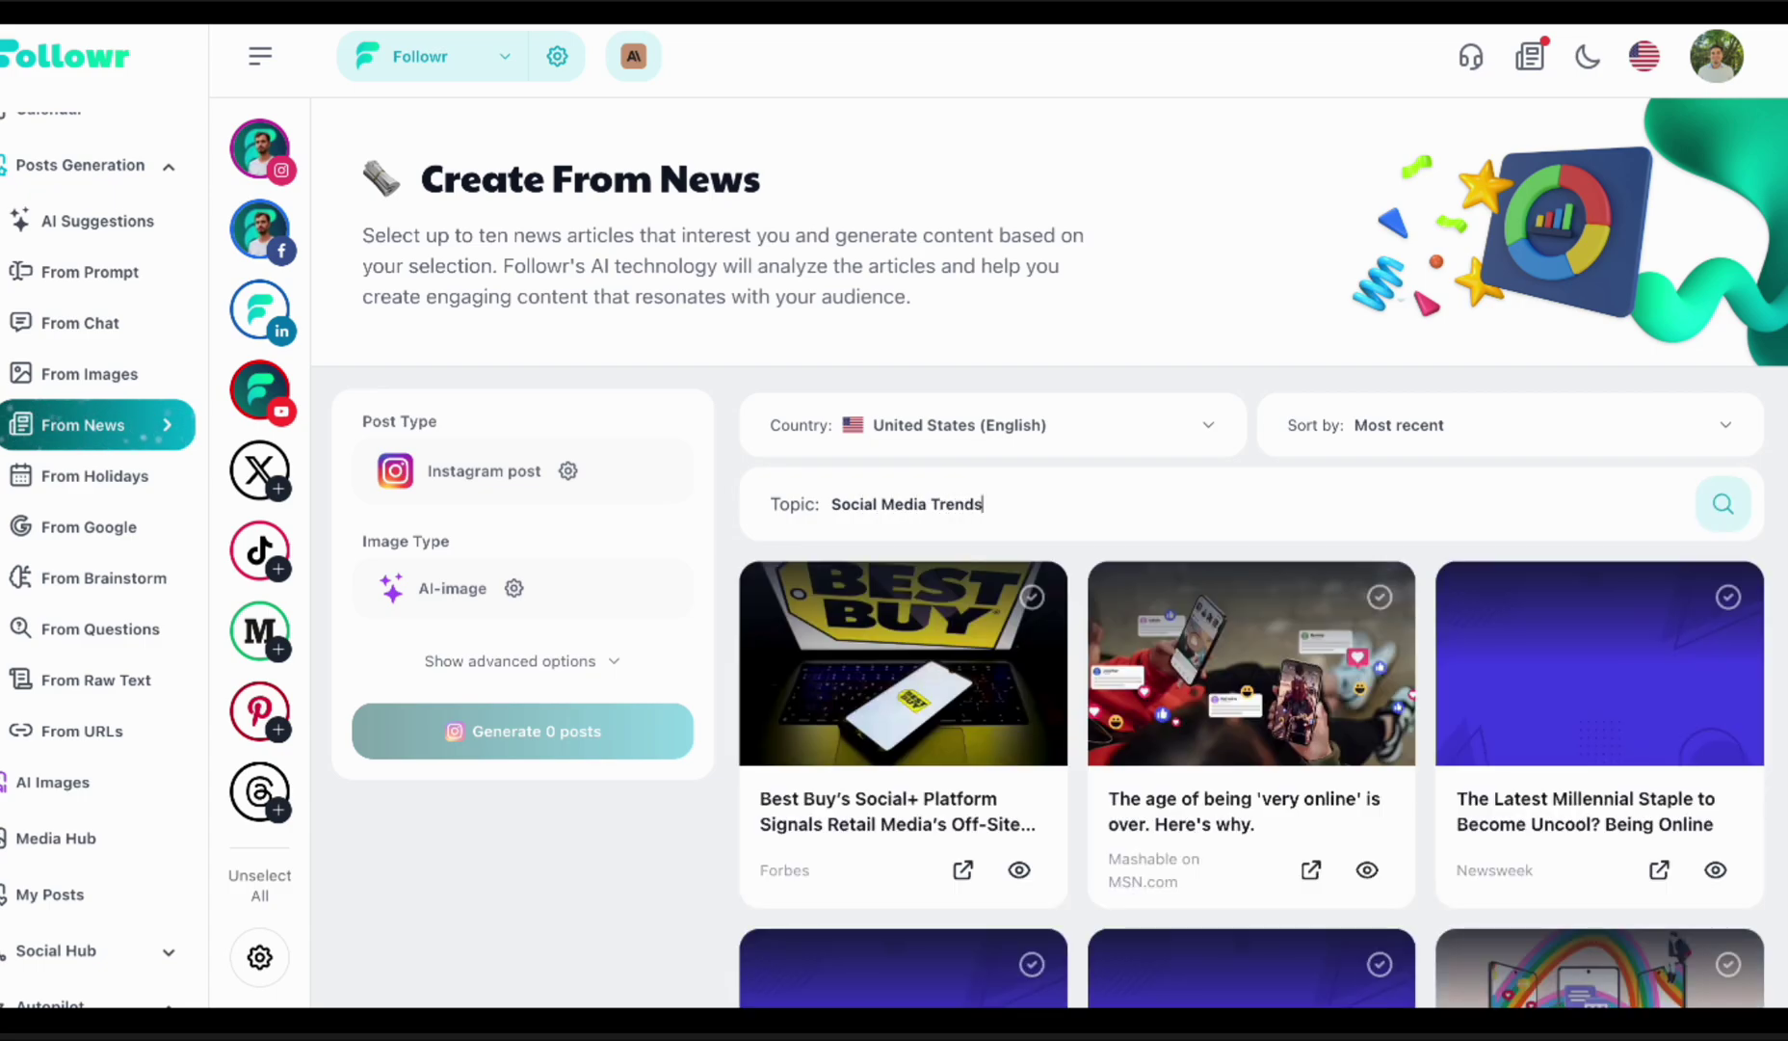
- Preview the article "The age of being 'very online' is over. Here's why." and summarize it with AI
scroll(1103, 715, "down", 1)
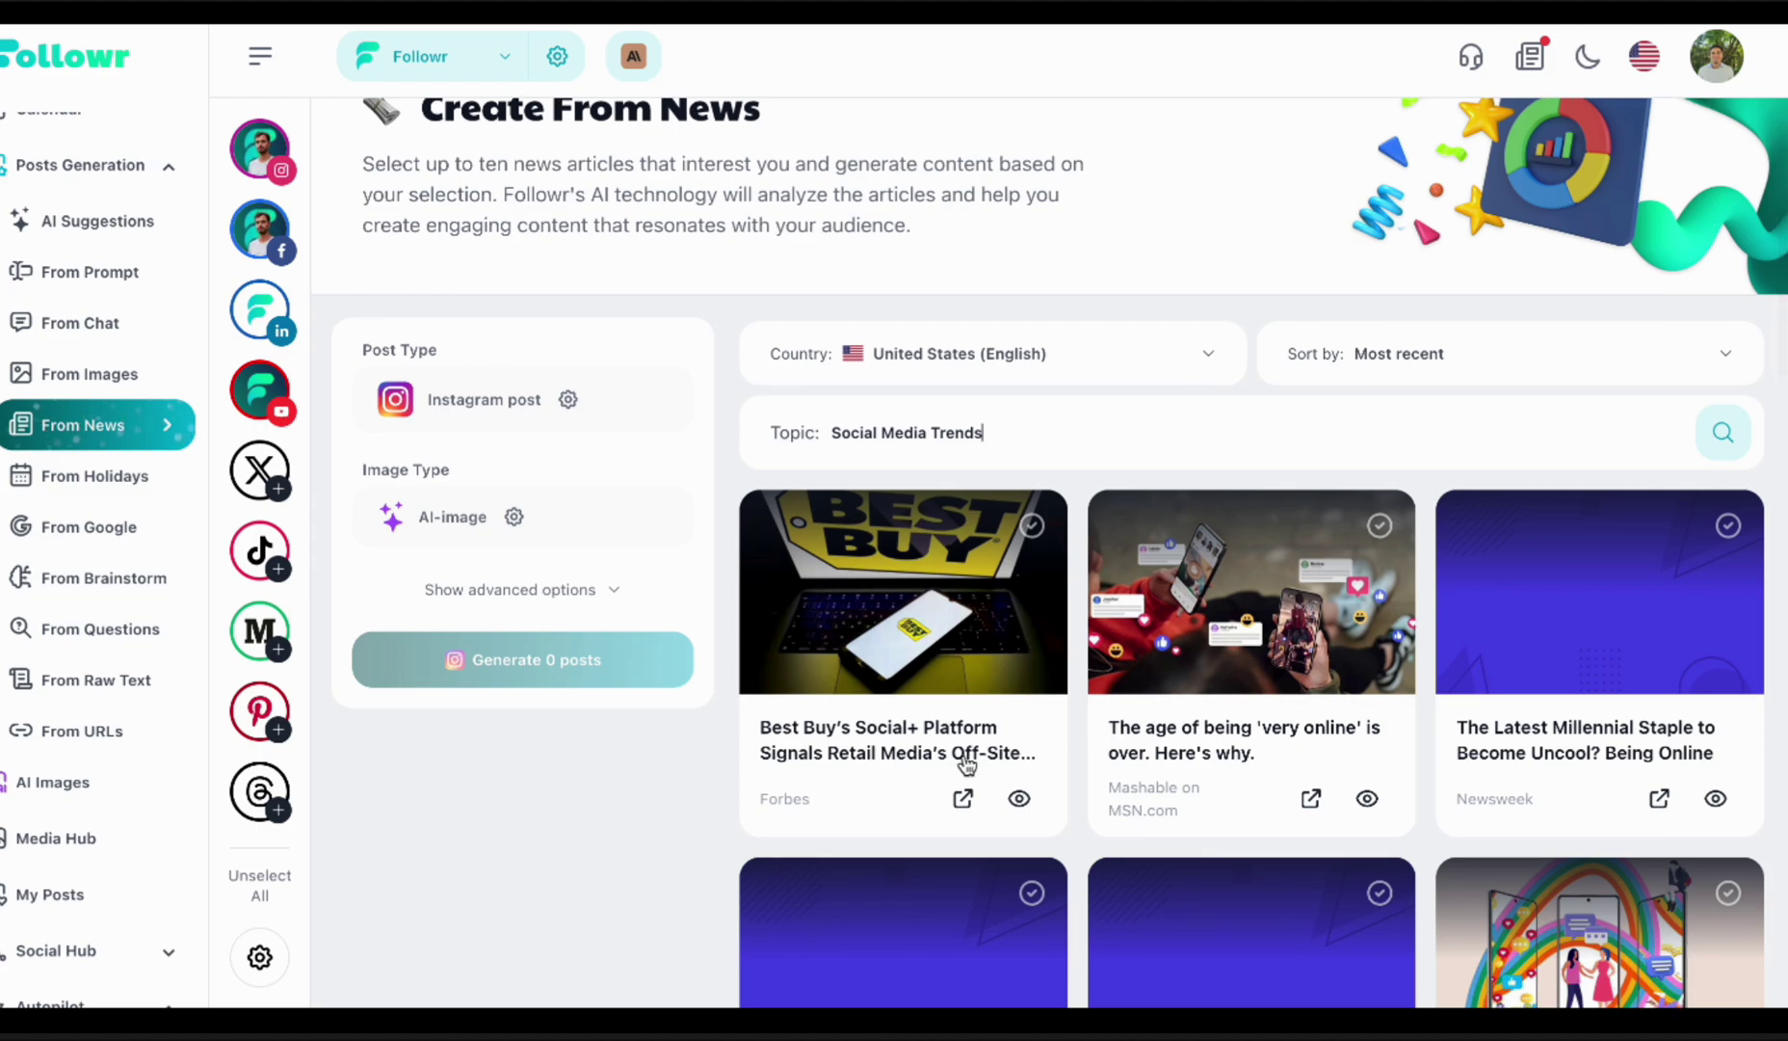
scroll(1205, 693, "down", 1)
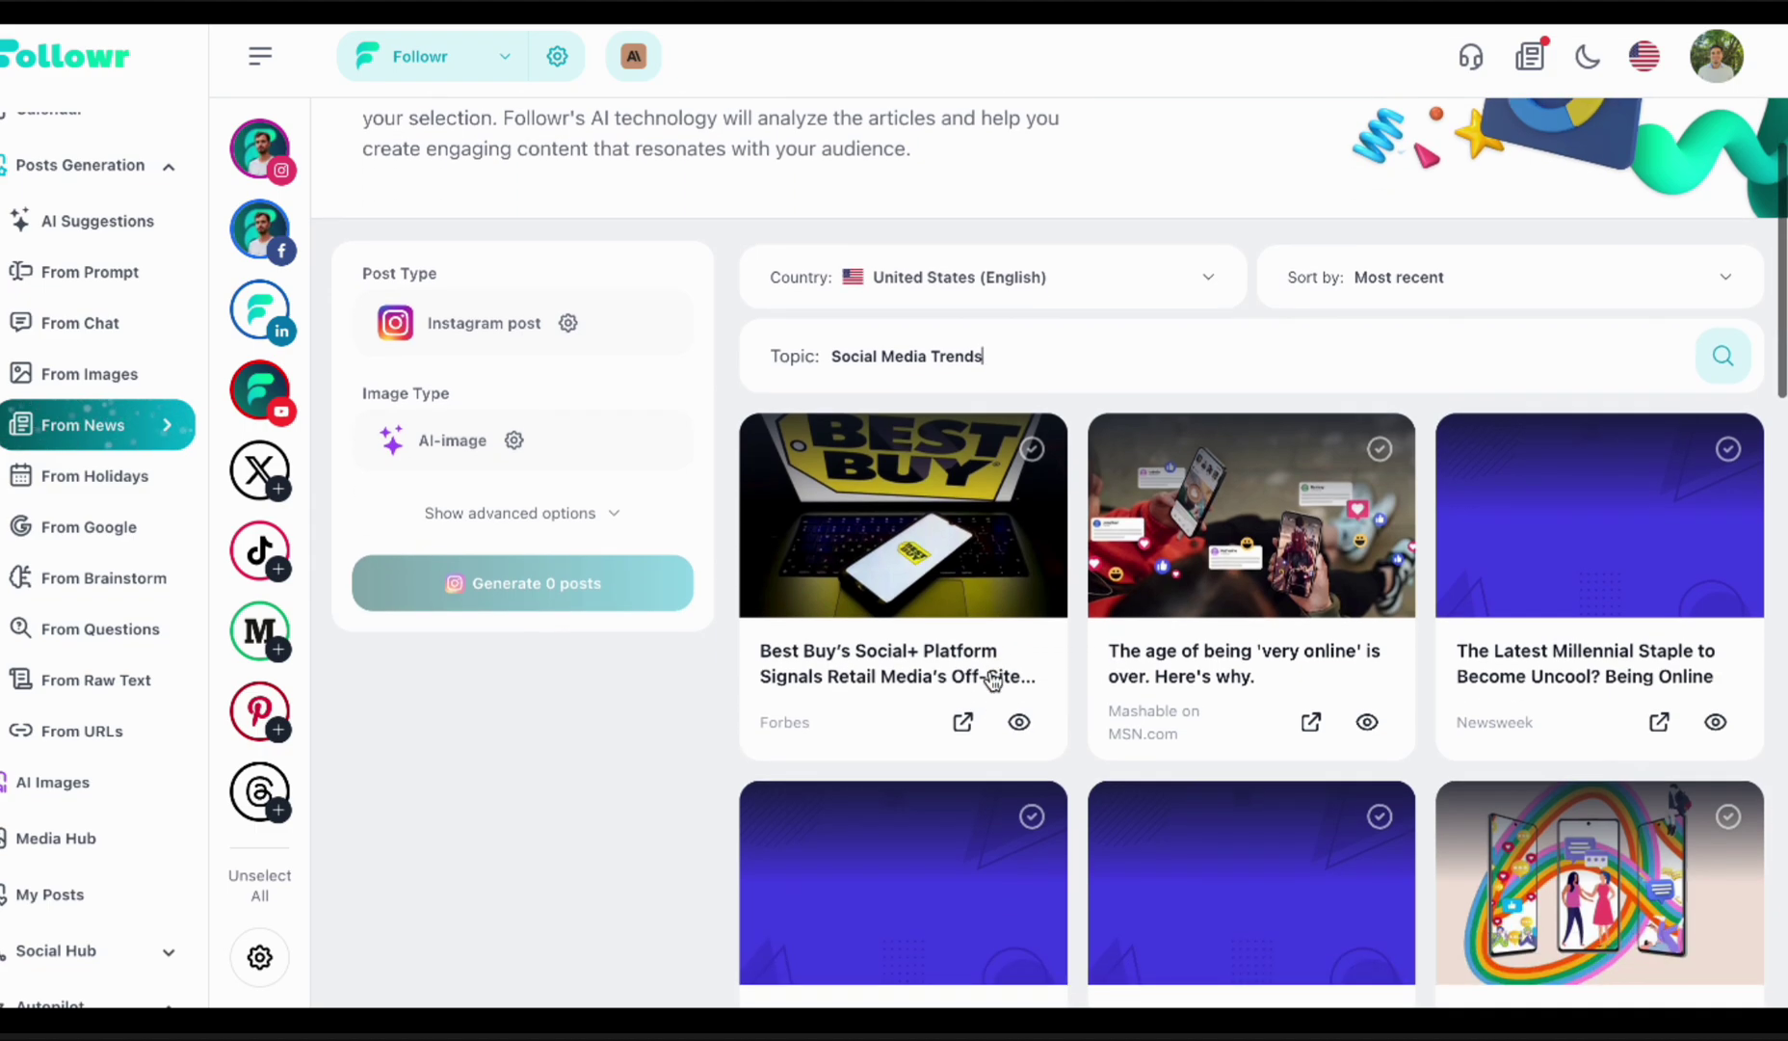
left_click(1368, 725)
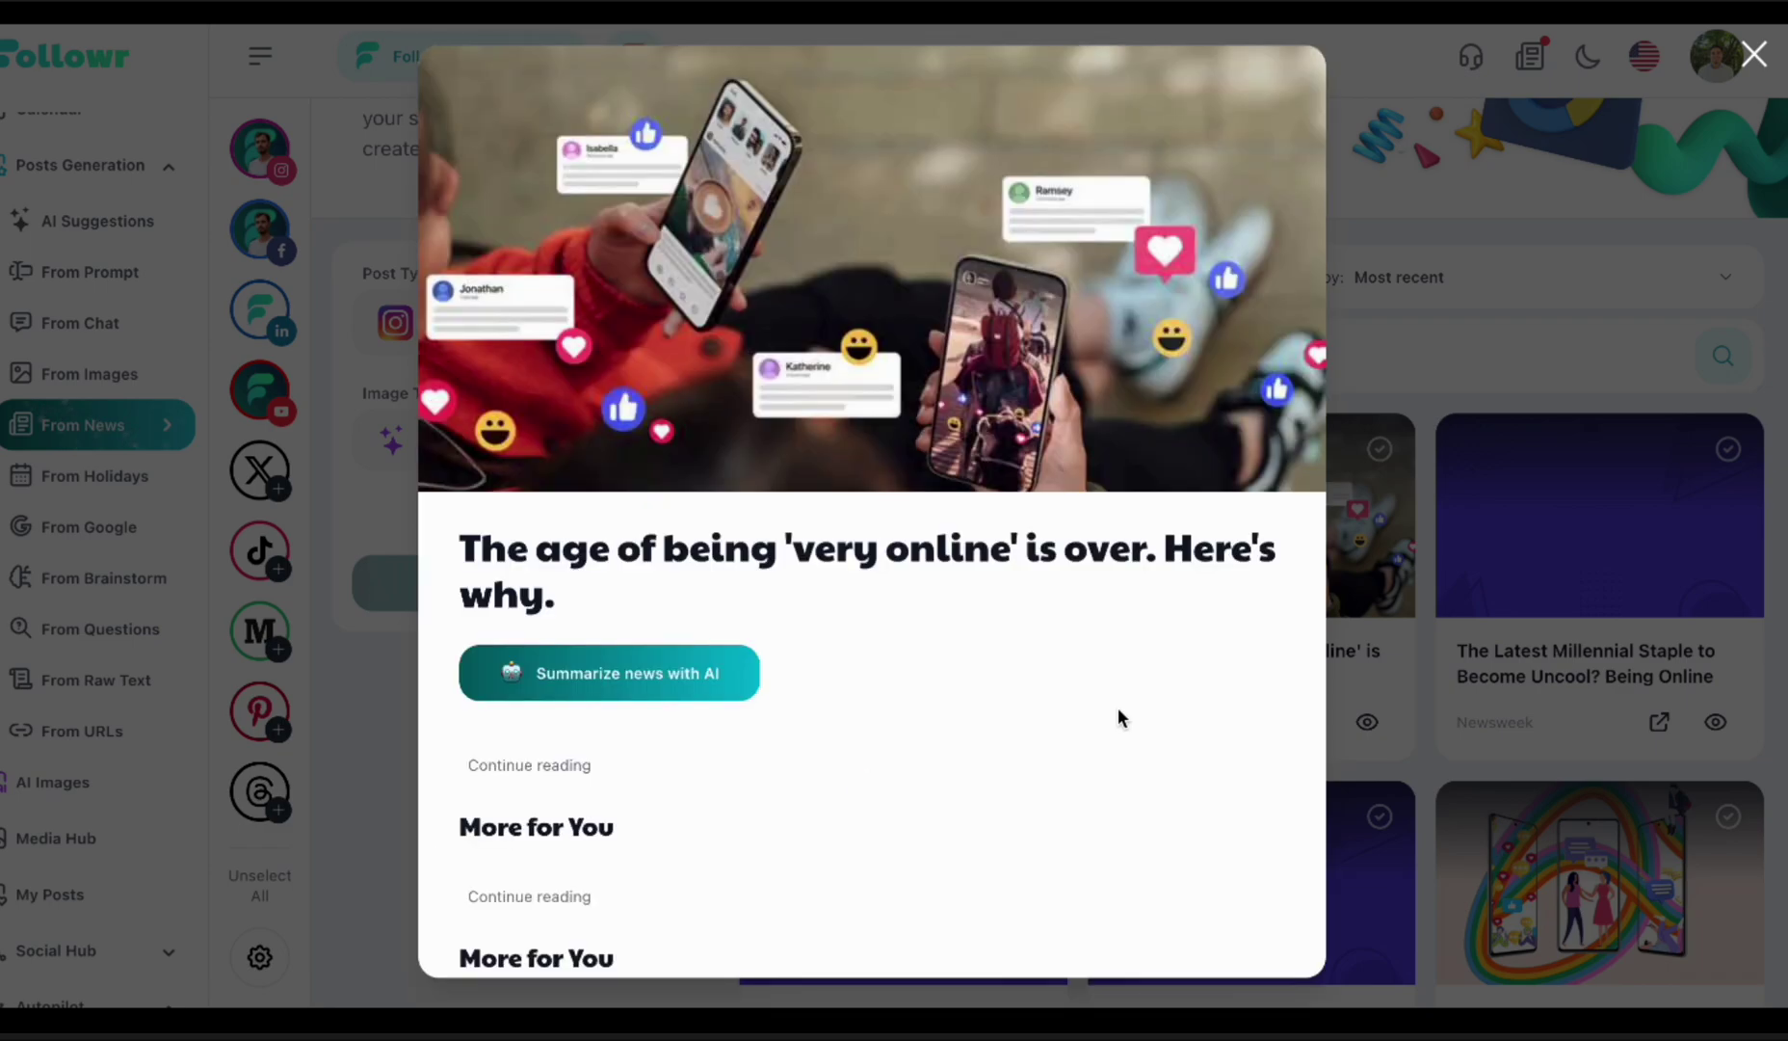
scroll(1118, 707, "down", 2)
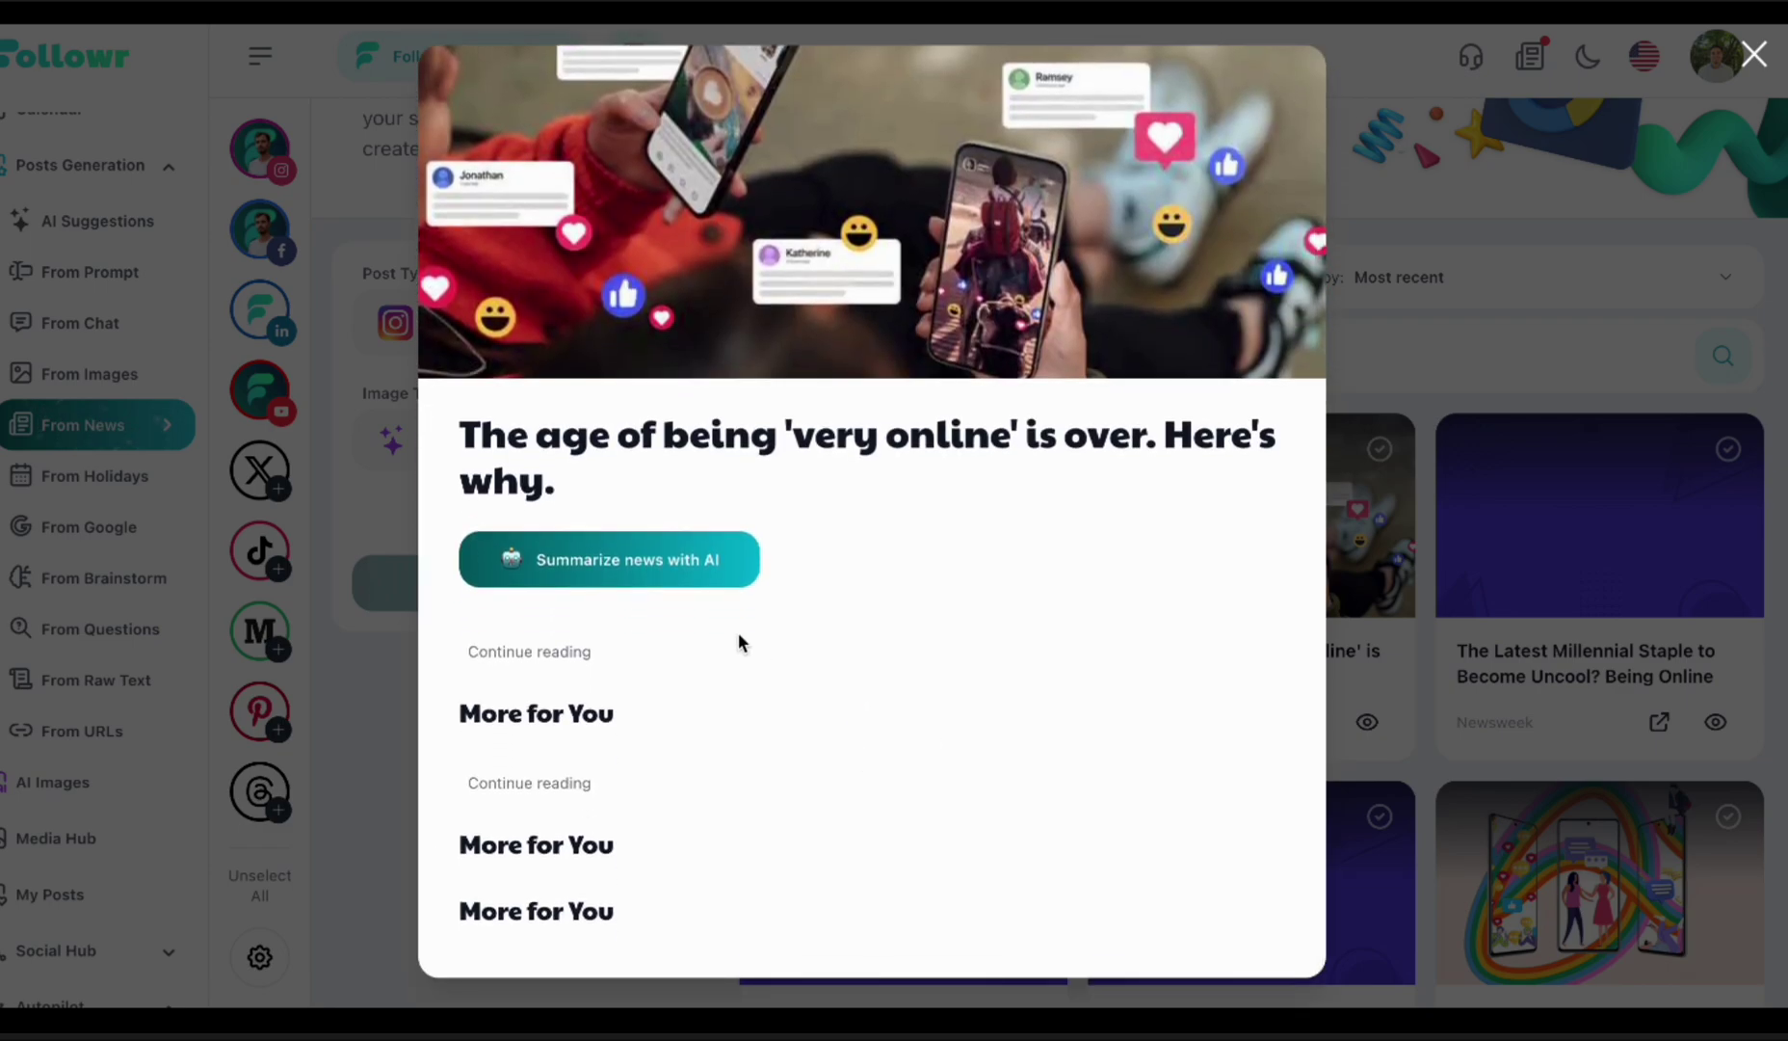
left_click(674, 572)
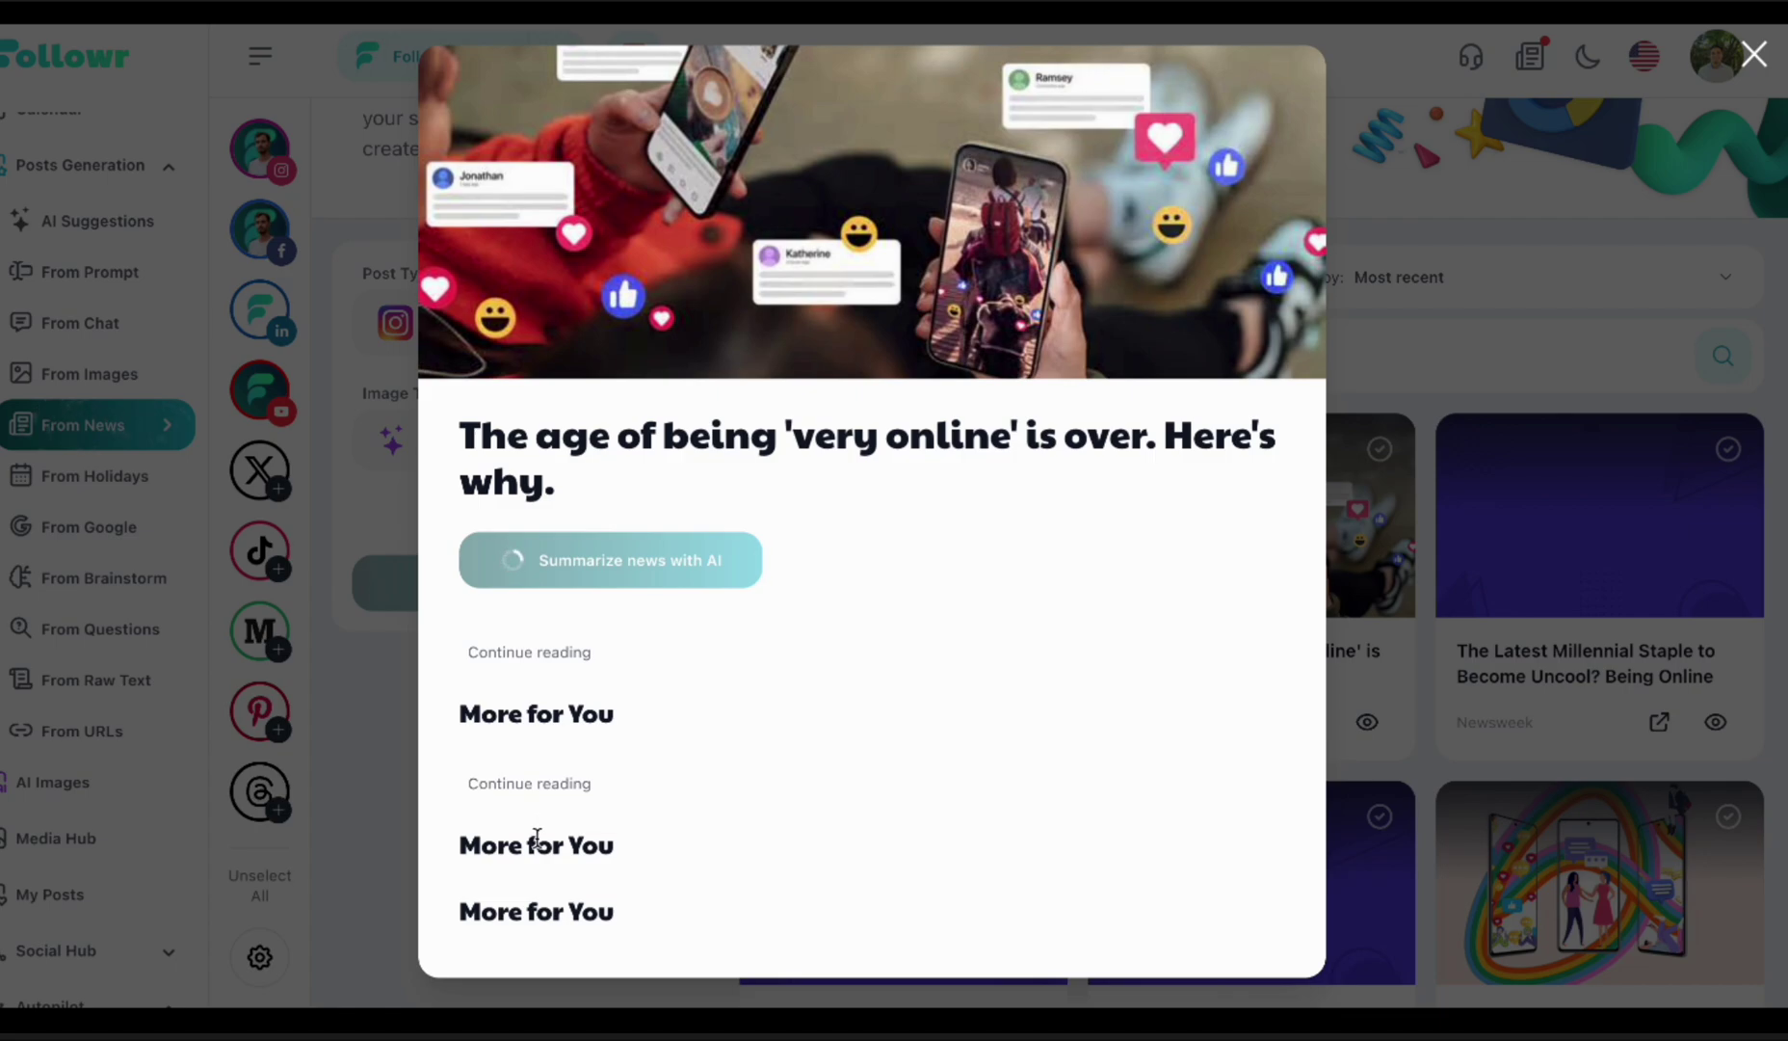
- Read the AI summary for the article's main point and how Followr can use it, and close the preview
scroll(794, 659, "up", 1)
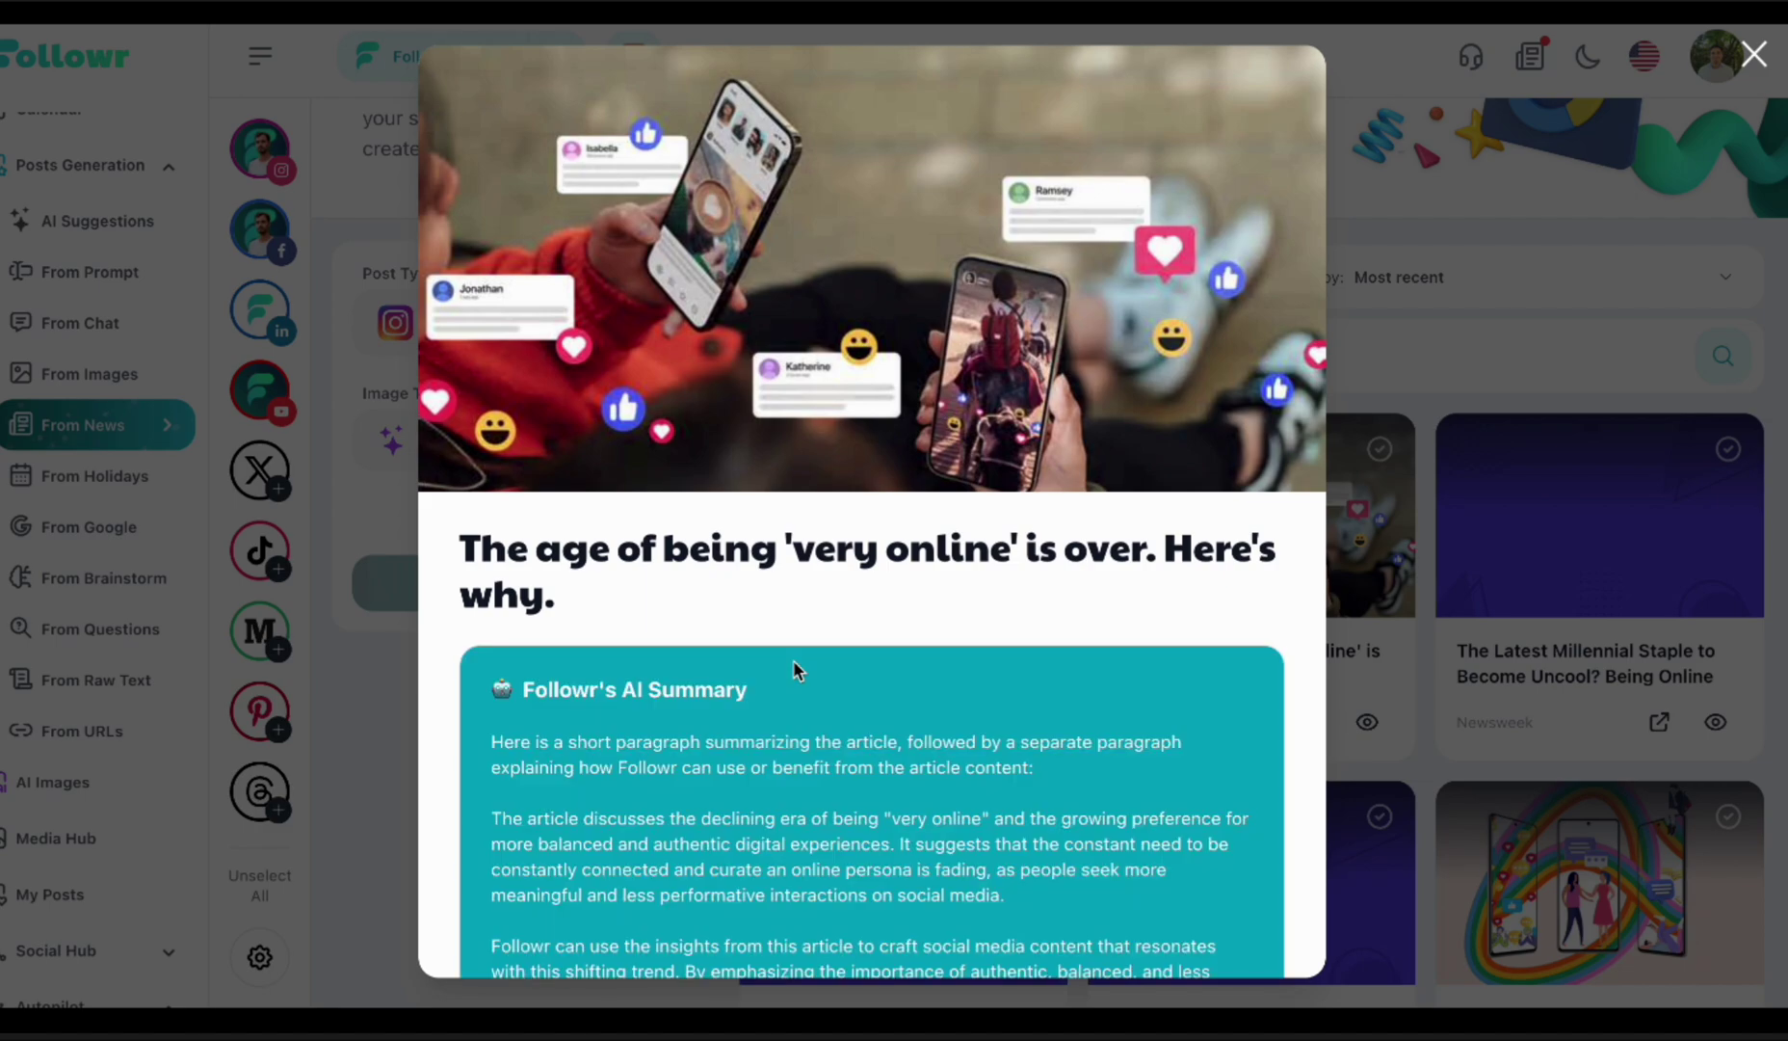
scroll(788, 742, "down", 3)
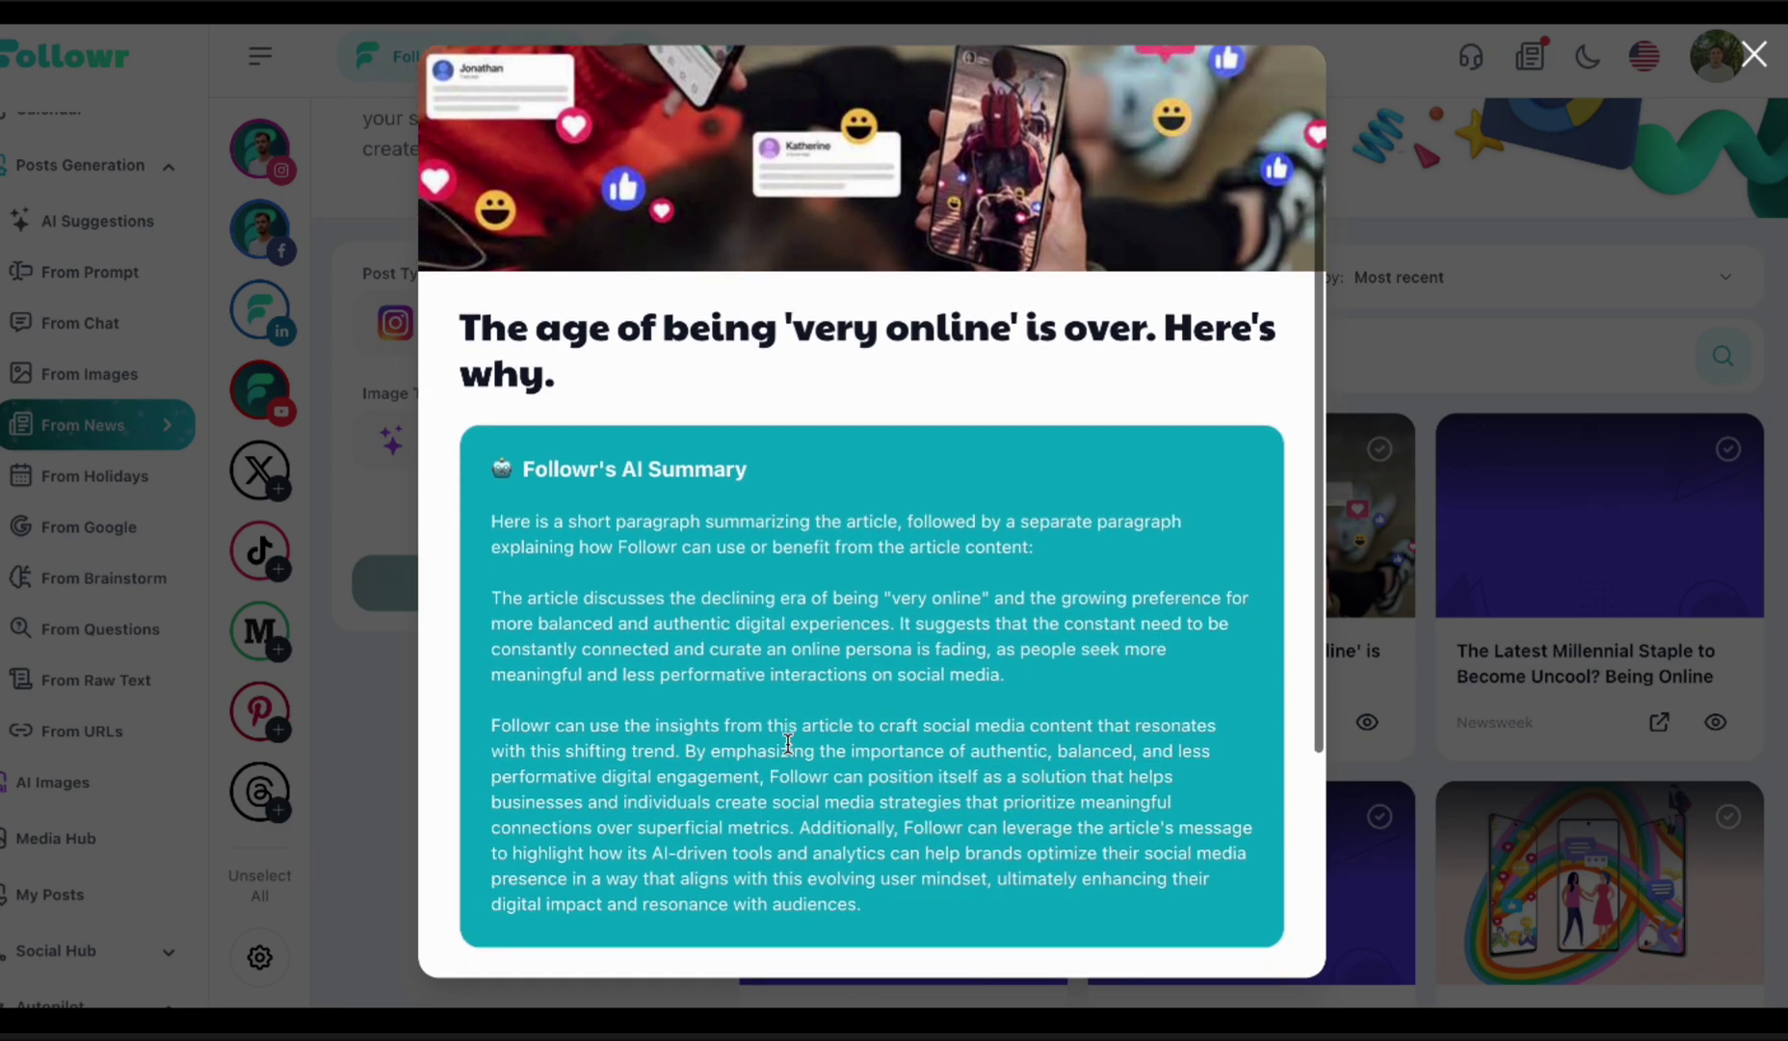
scroll(638, 622, "down", 1)
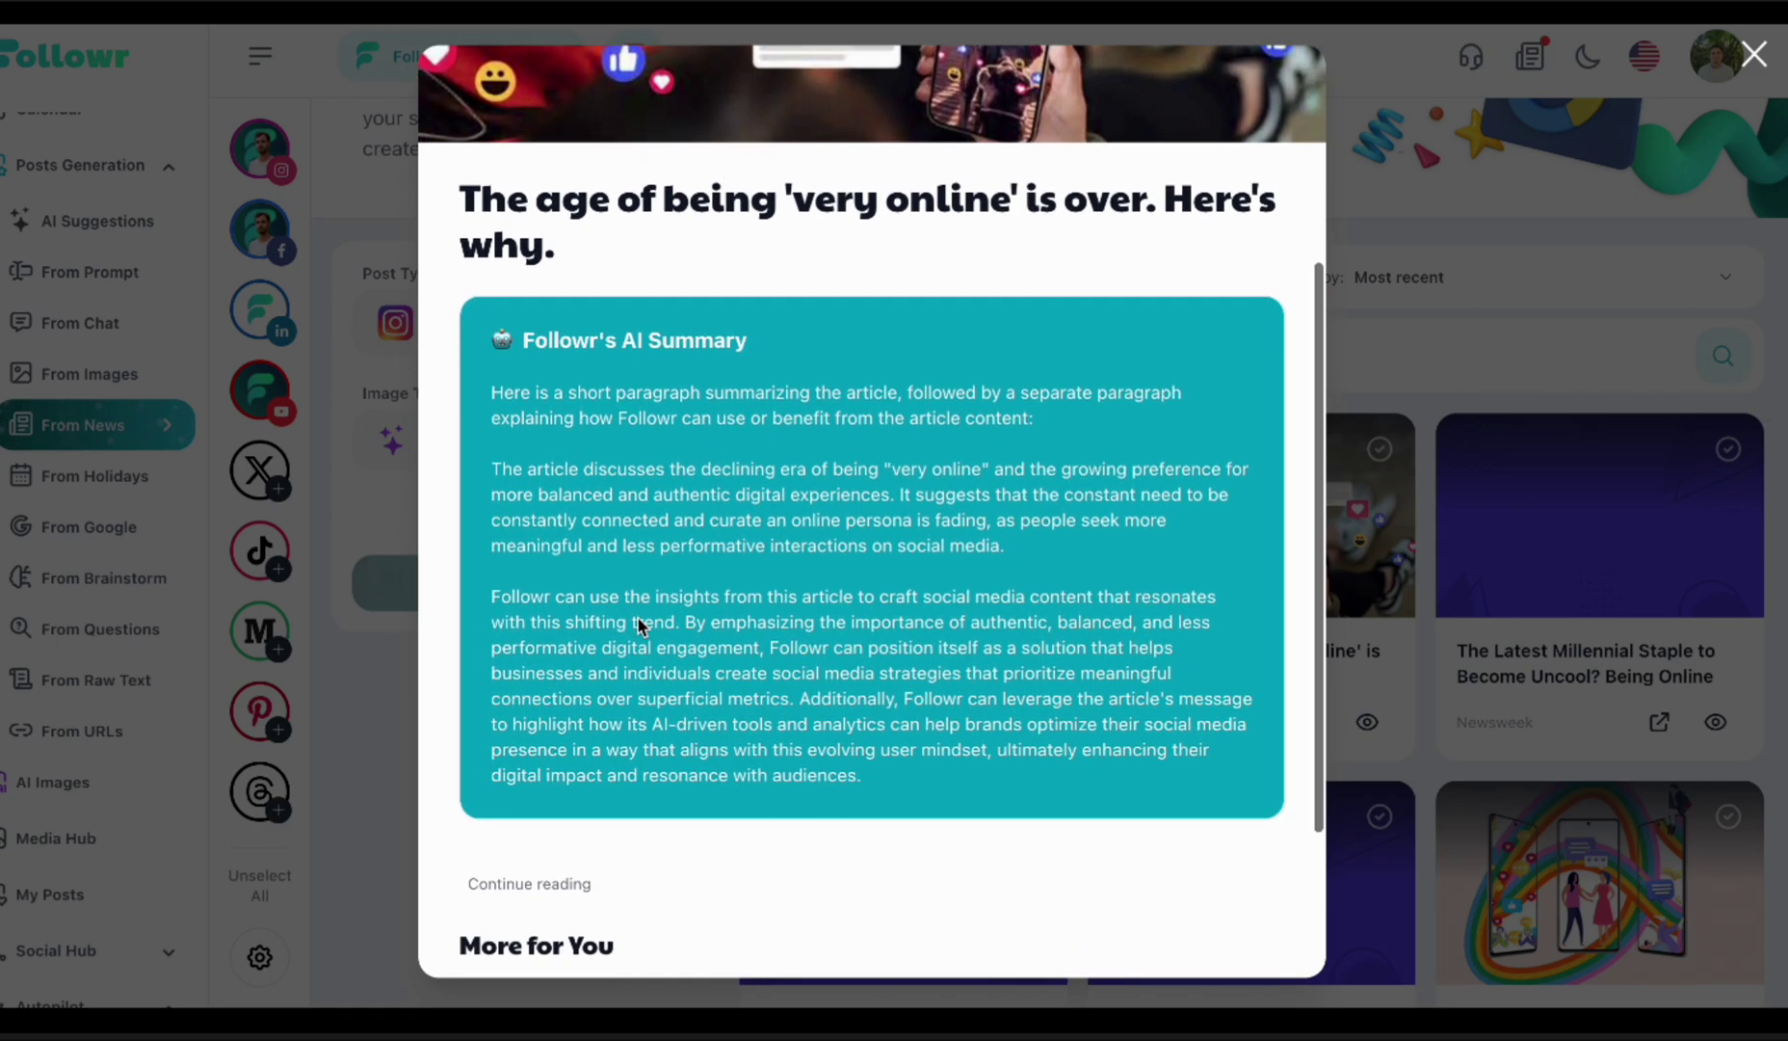
scroll(638, 618, "down", 1)
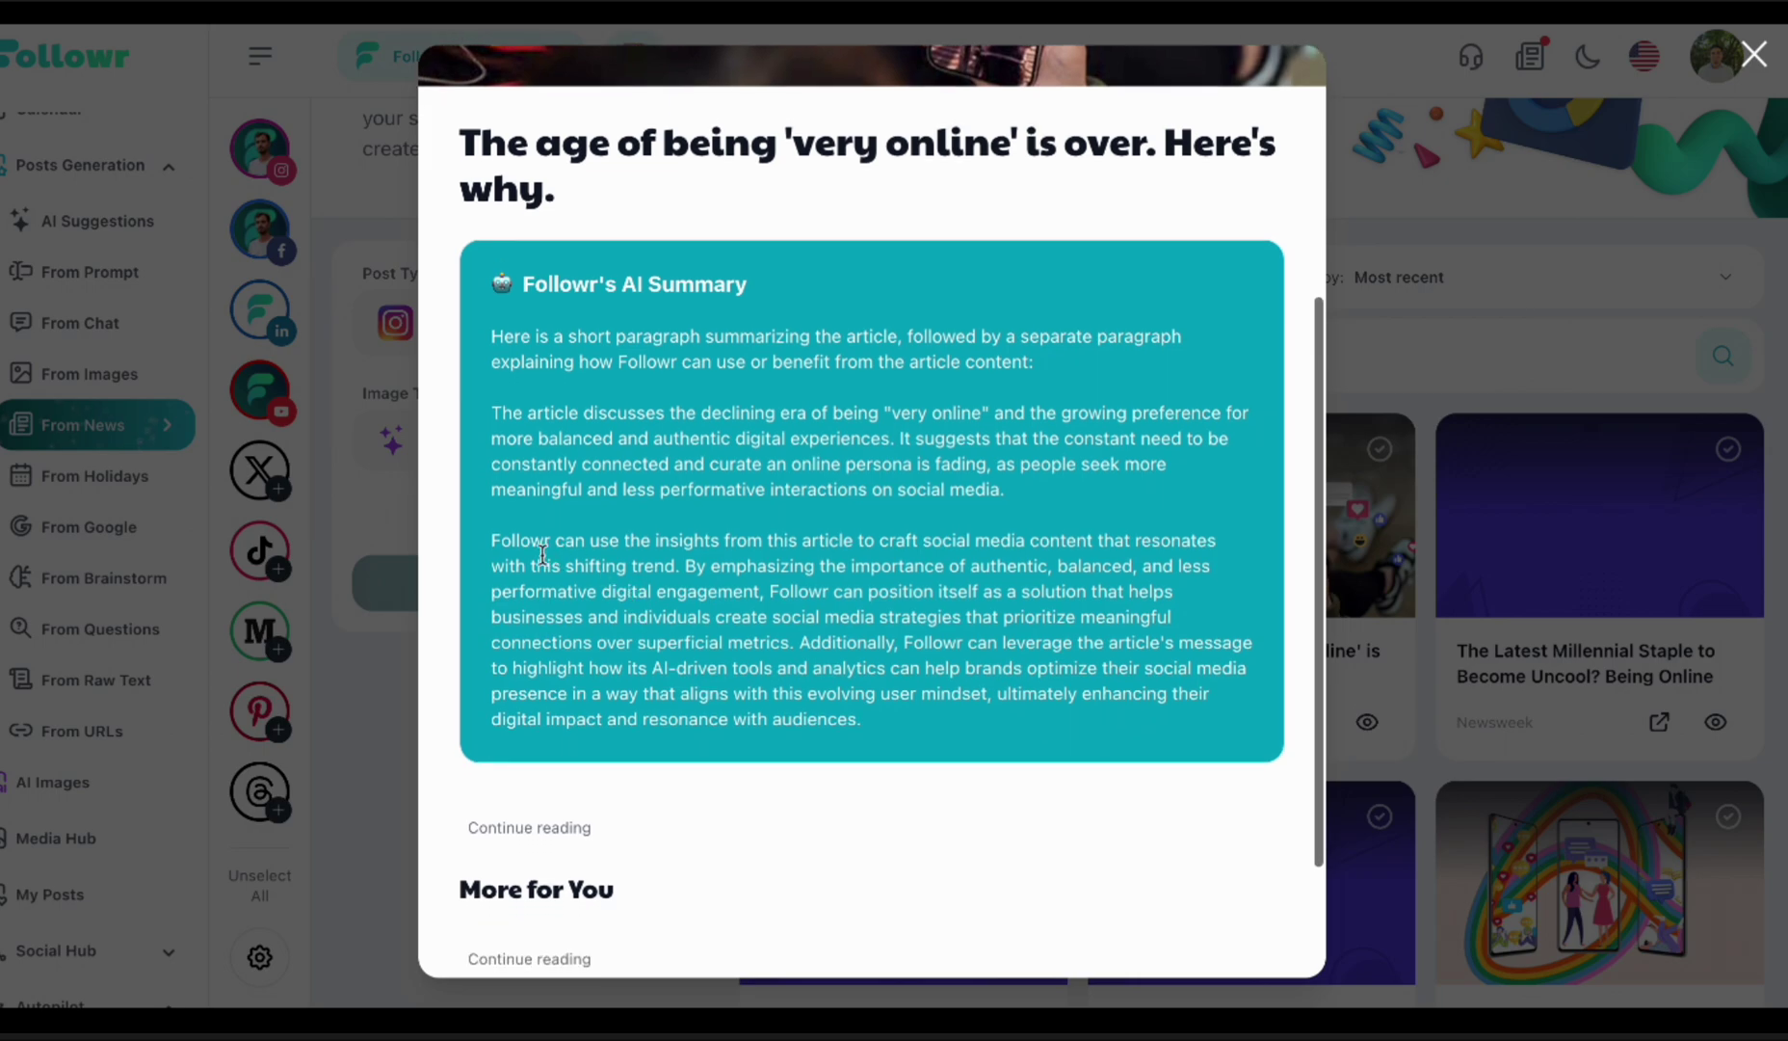
left_click_drag(489, 543, 940, 631)
left_click(1037, 702)
scroll(1036, 702, "down", 1)
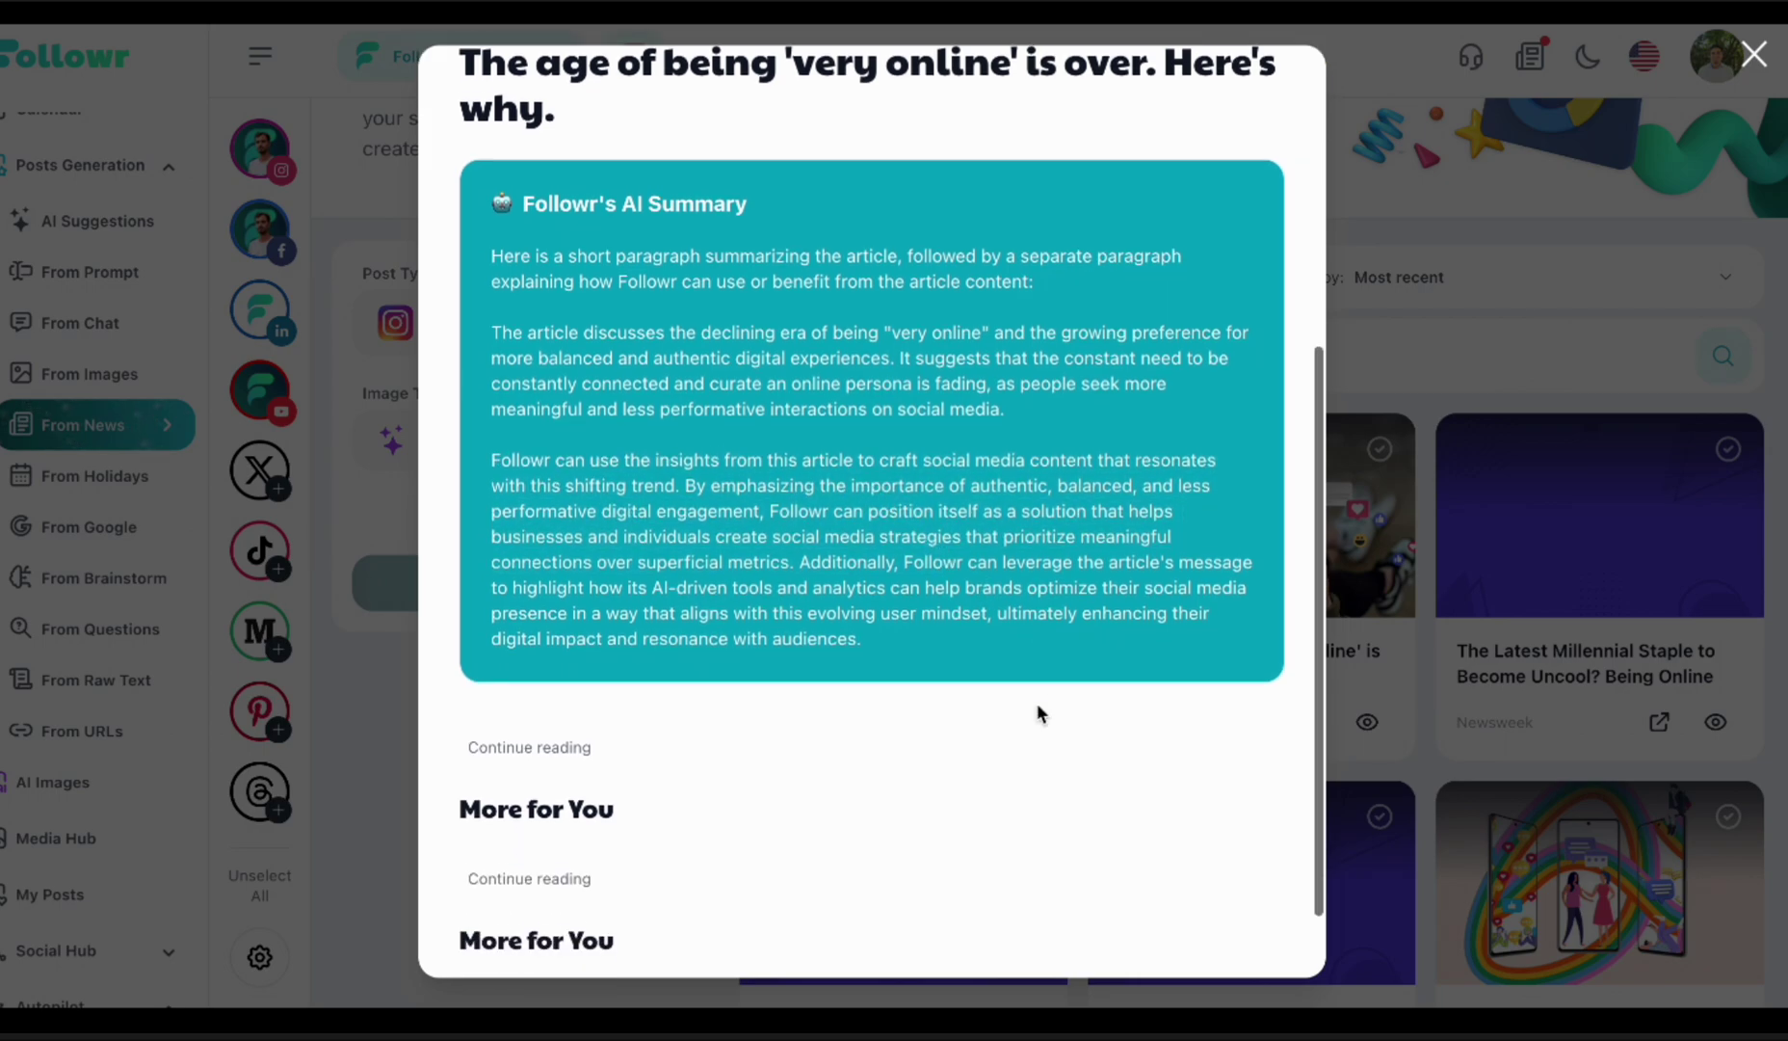
scroll(1036, 703, "up", 8)
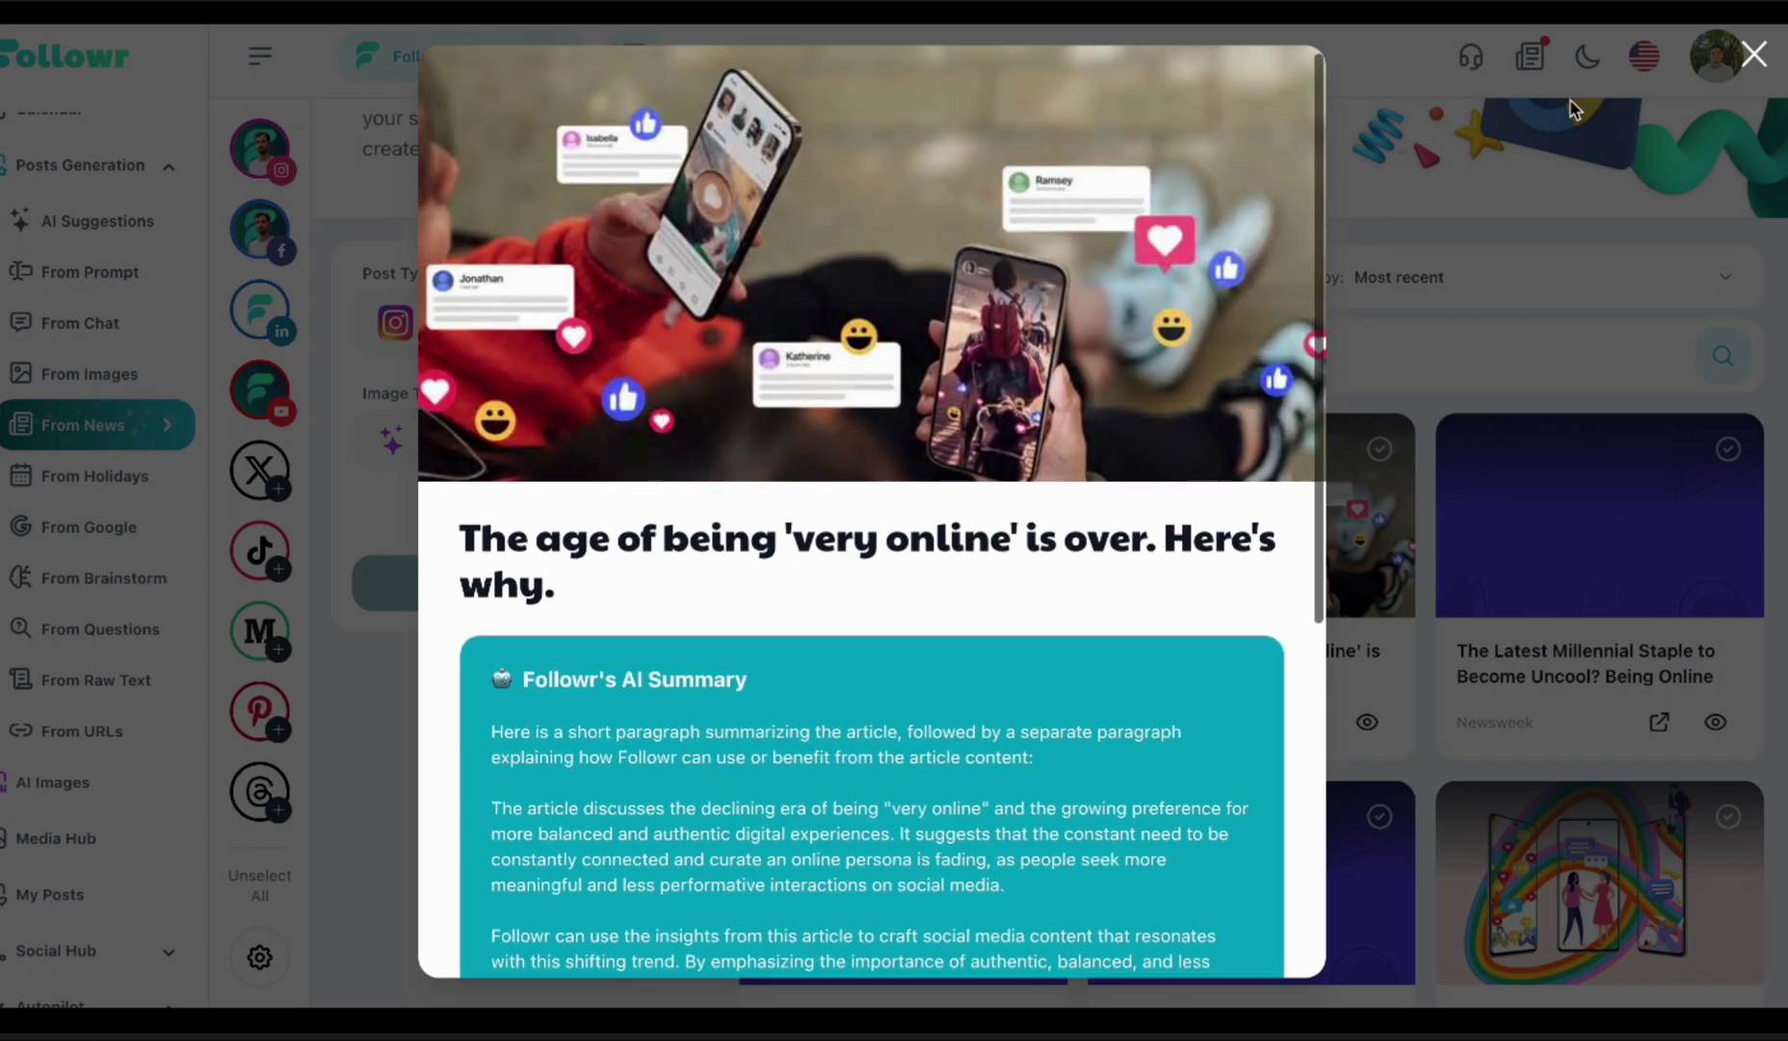
left_click(1754, 56)
- Select the "very online" article, set the image type to Source image and generate one Instagram post from it
left_click(1380, 449)
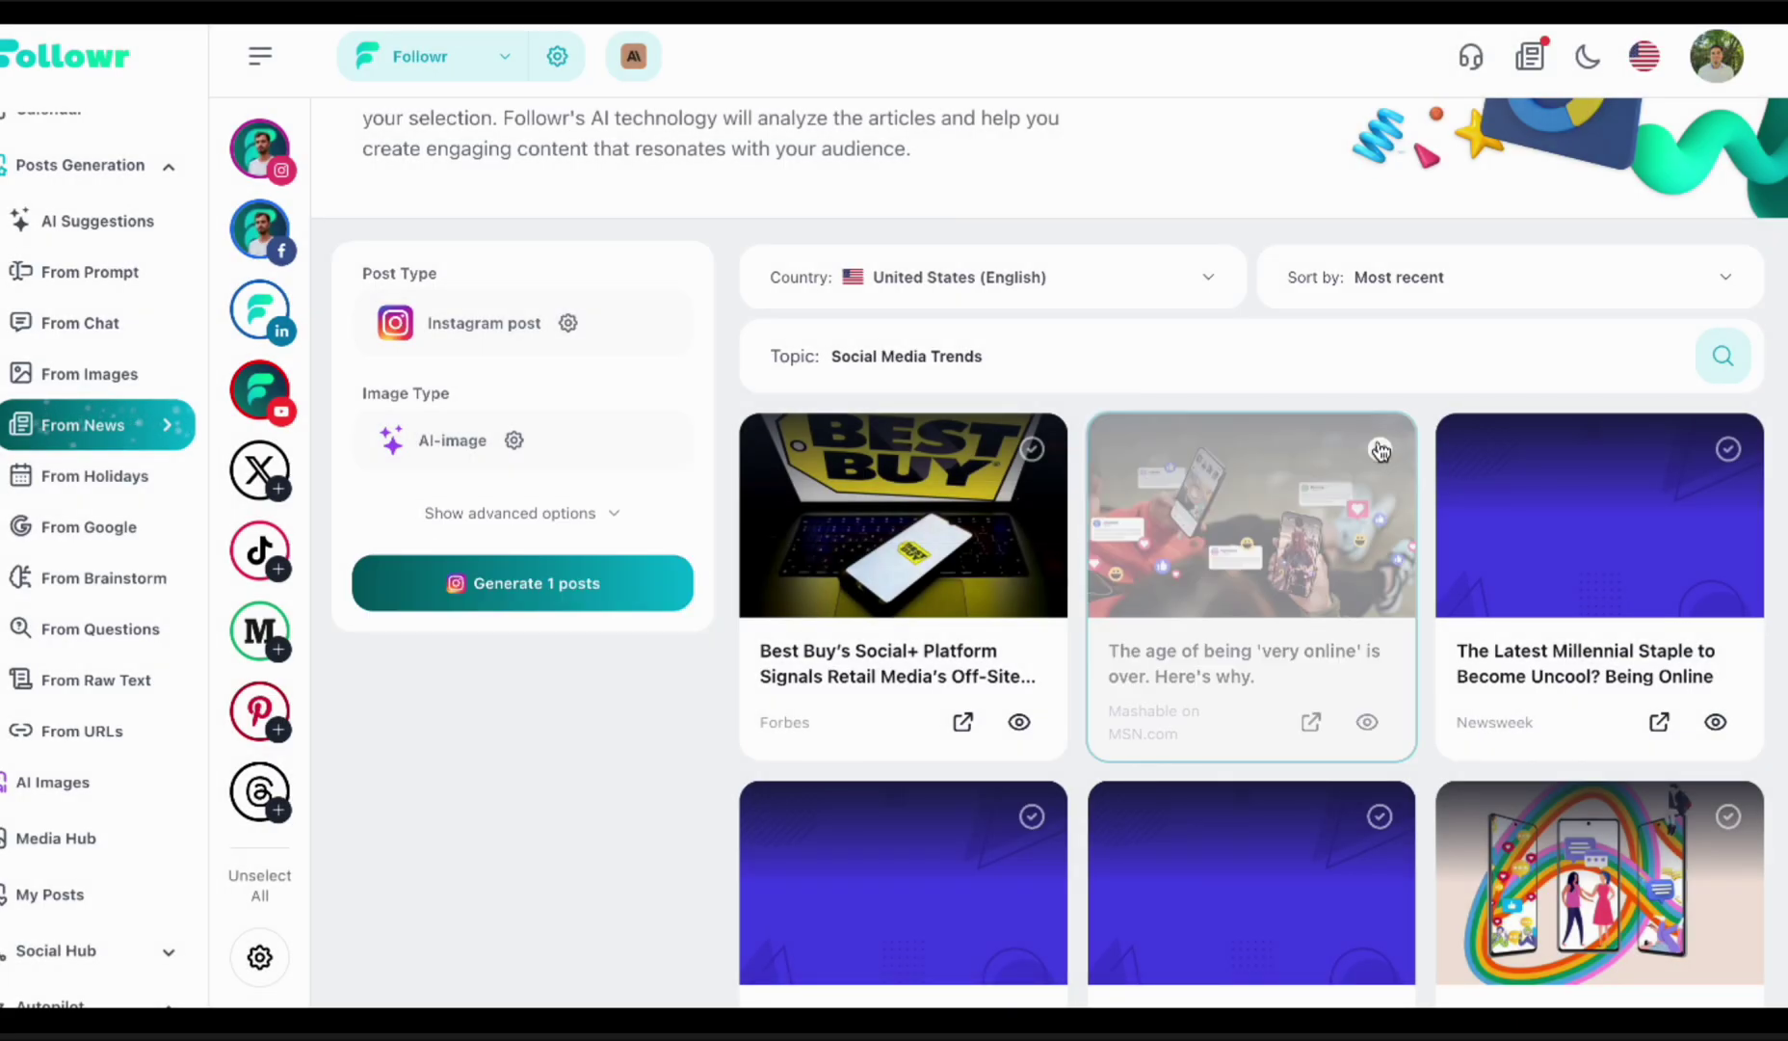
scroll(1301, 689, "down", 1)
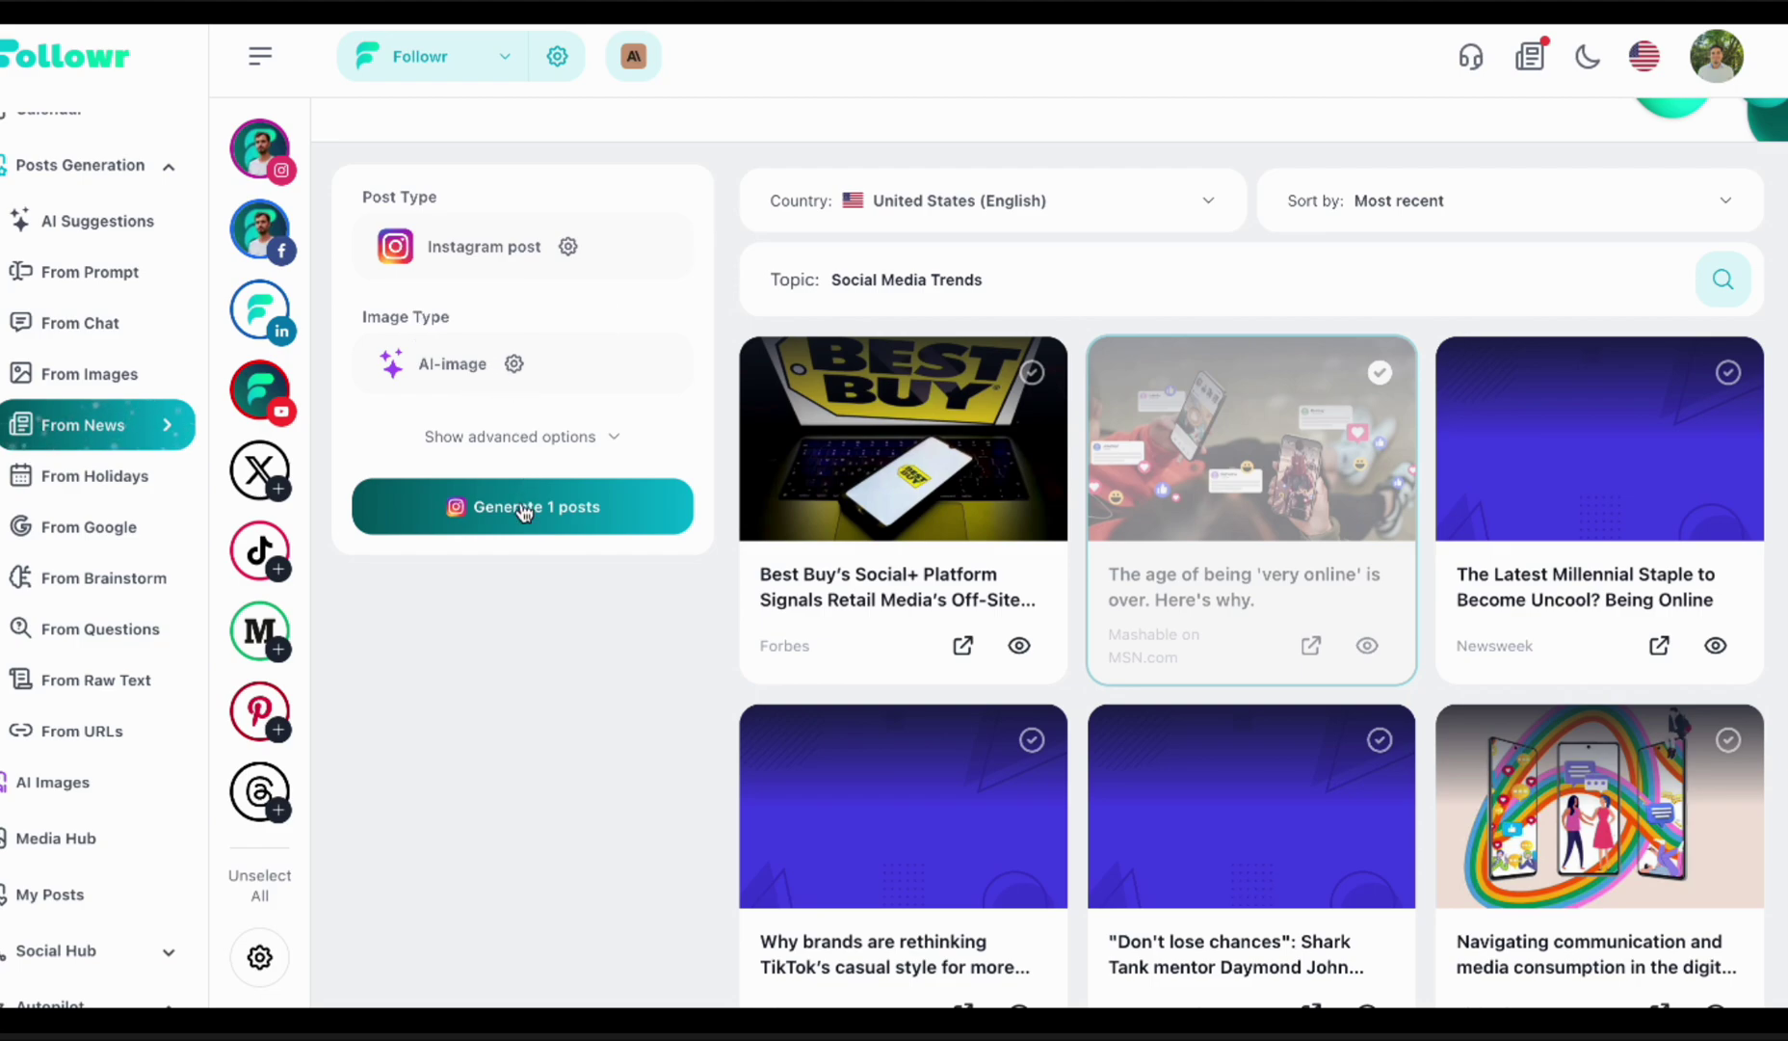
left_click(465, 385)
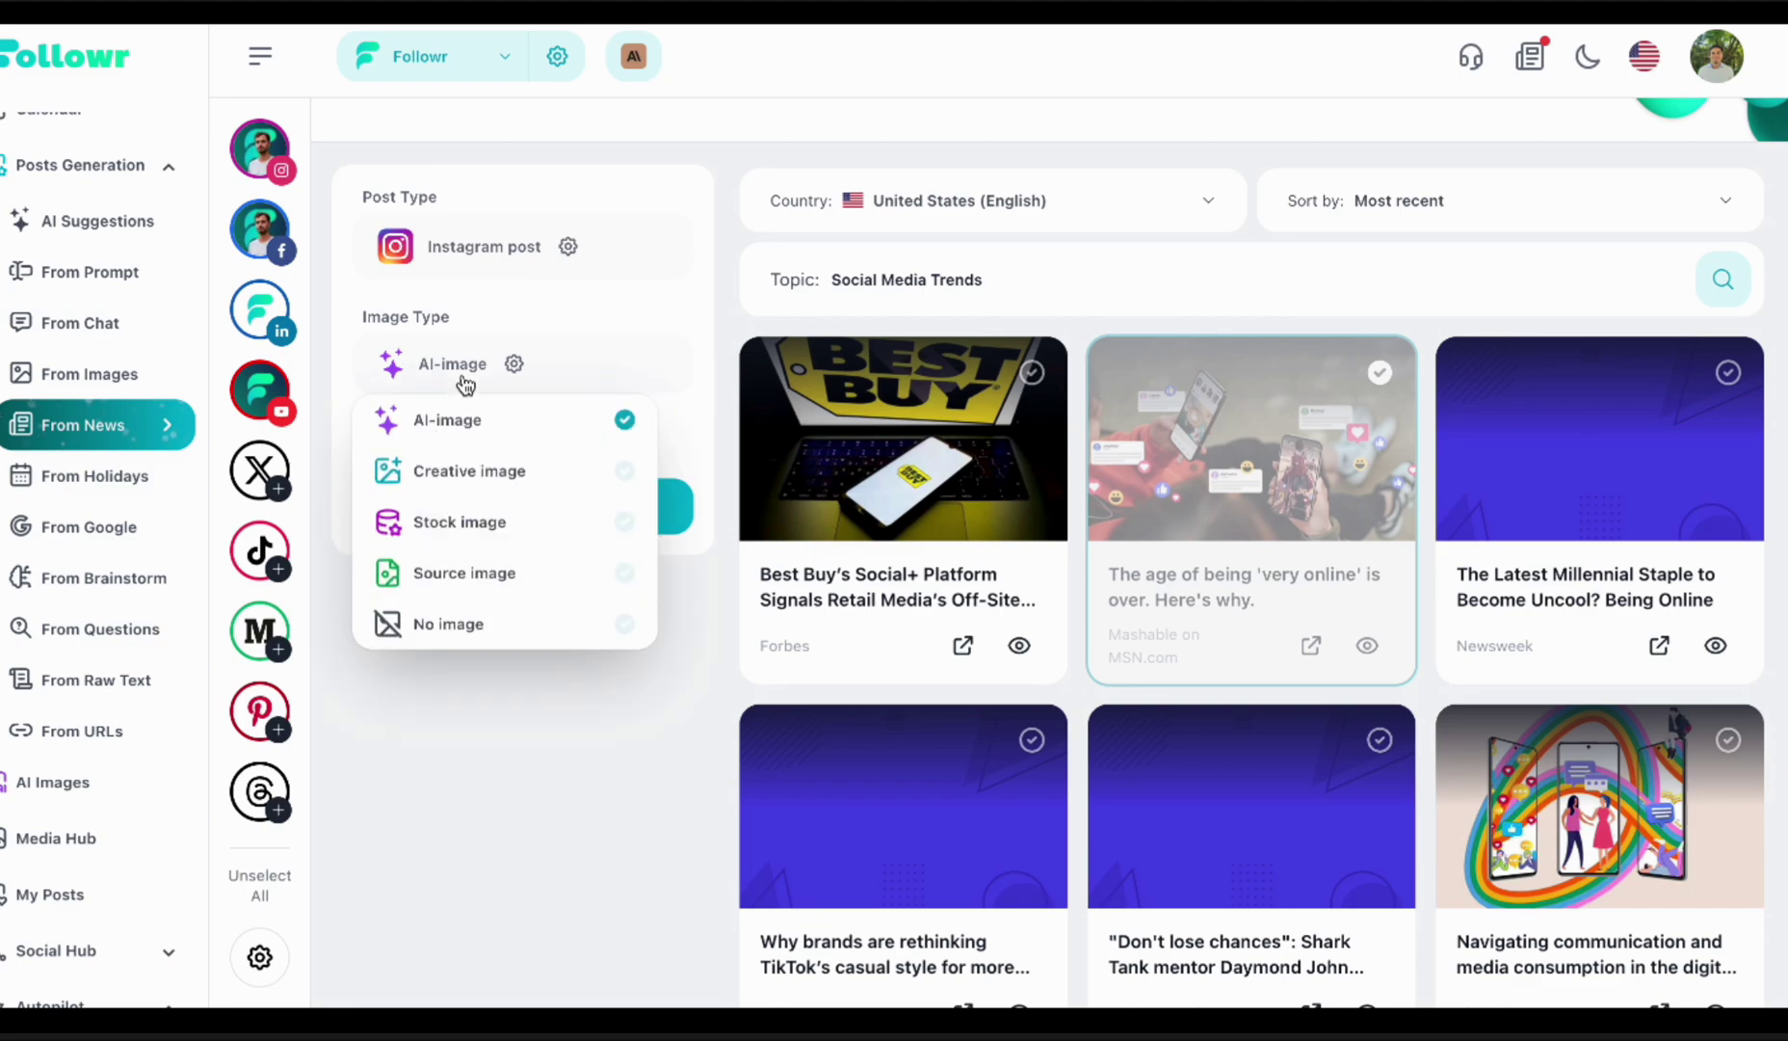
left_click(493, 576)
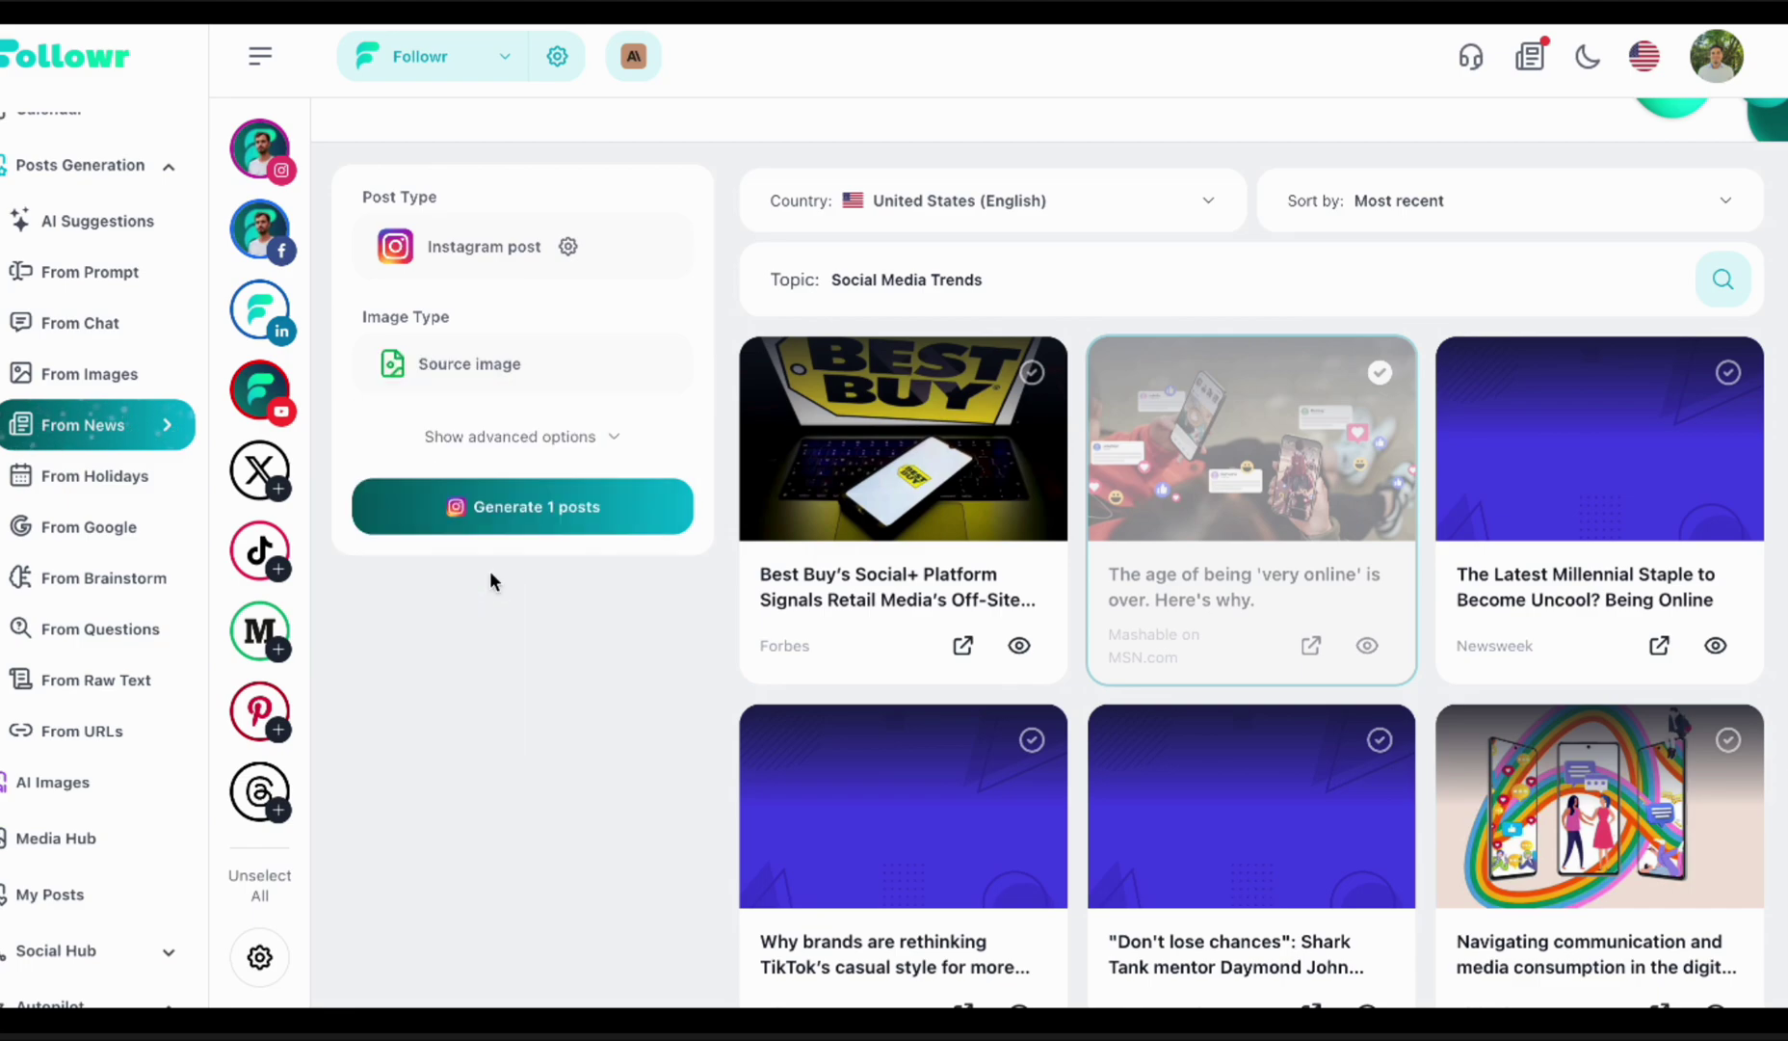
left_click(518, 509)
scroll(568, 702, "up", 1)
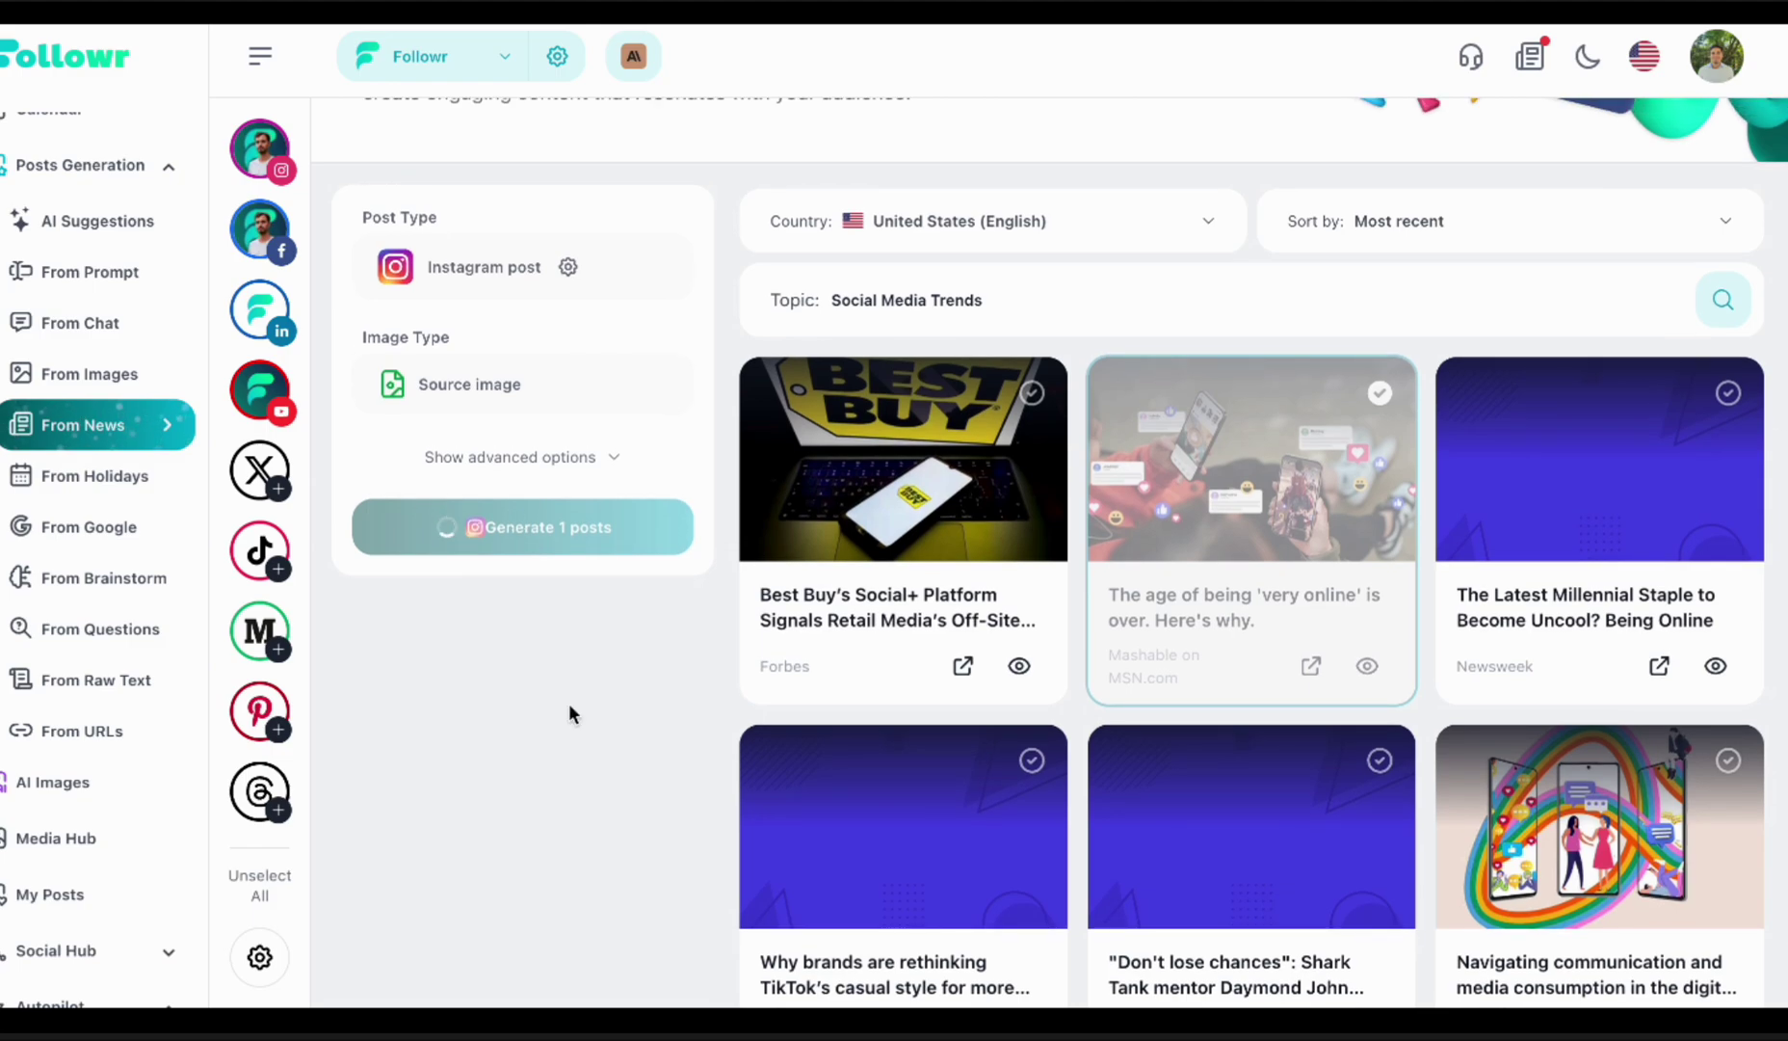
scroll(570, 707, "up", 1)
scroll(569, 708, "up", 1)
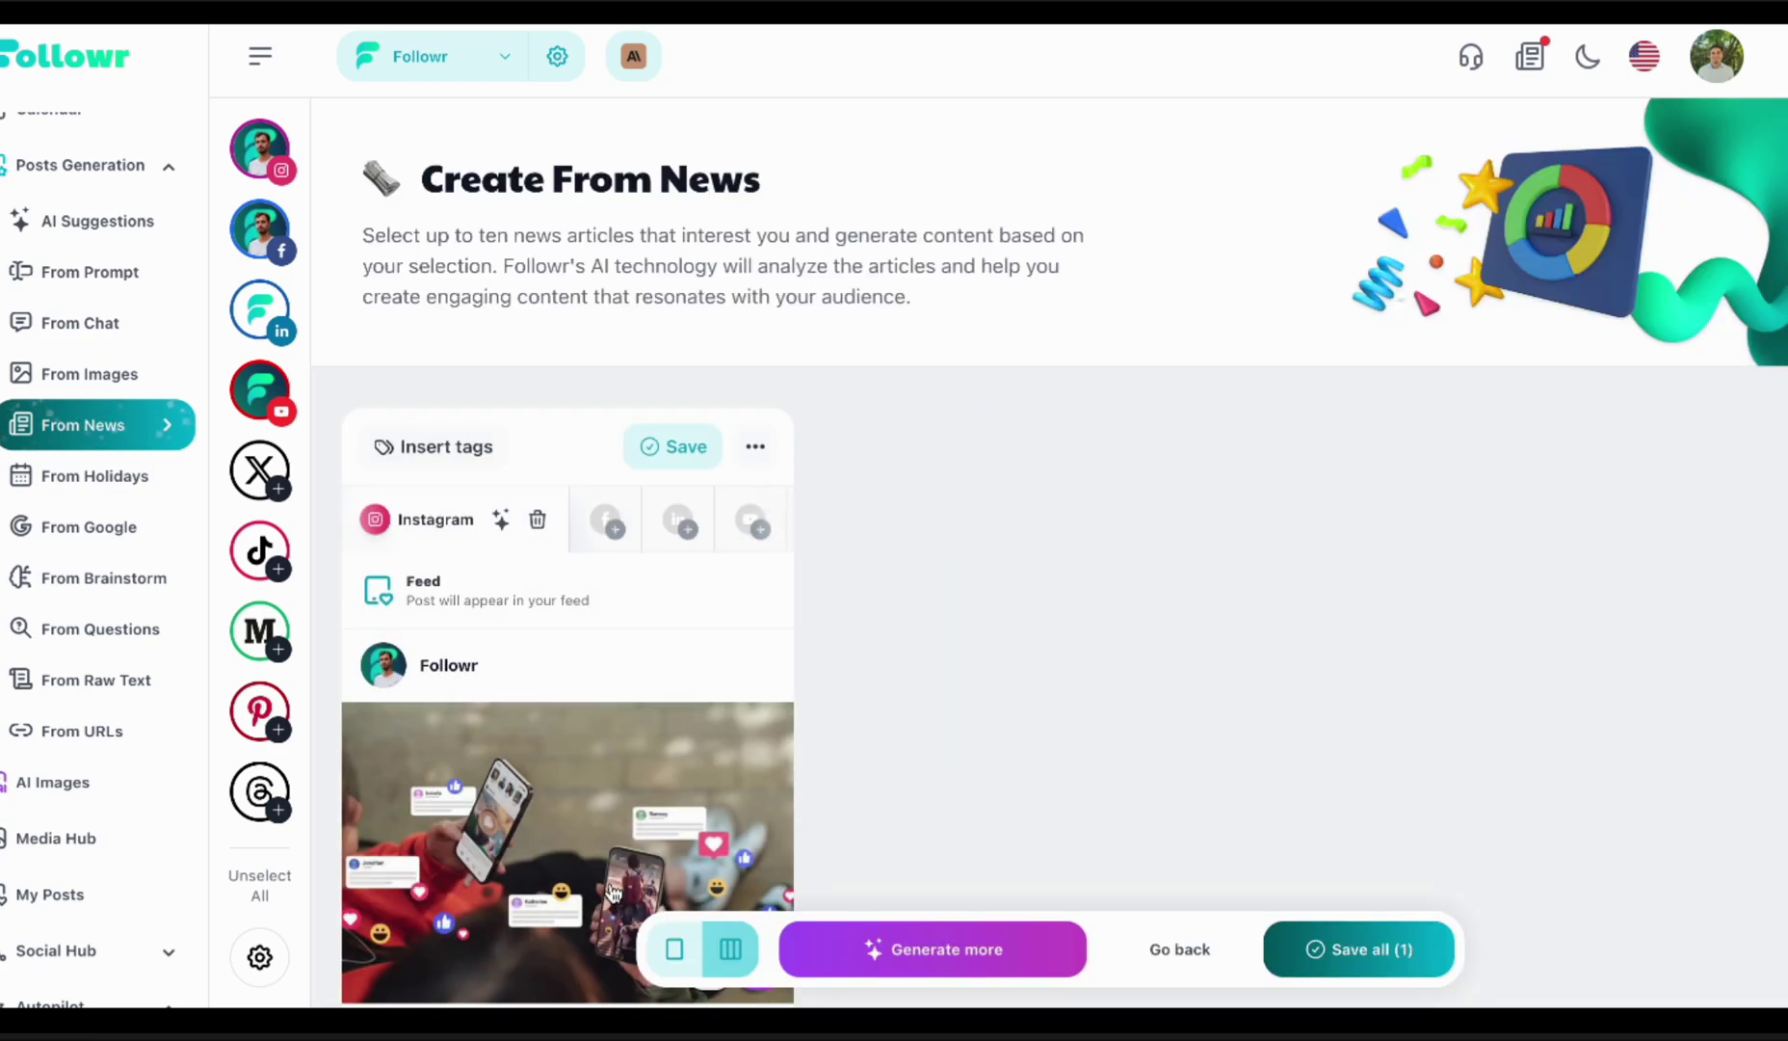
- View the generated Instagram post's source image at full size and close it
scroll(444, 815, "down", 3)
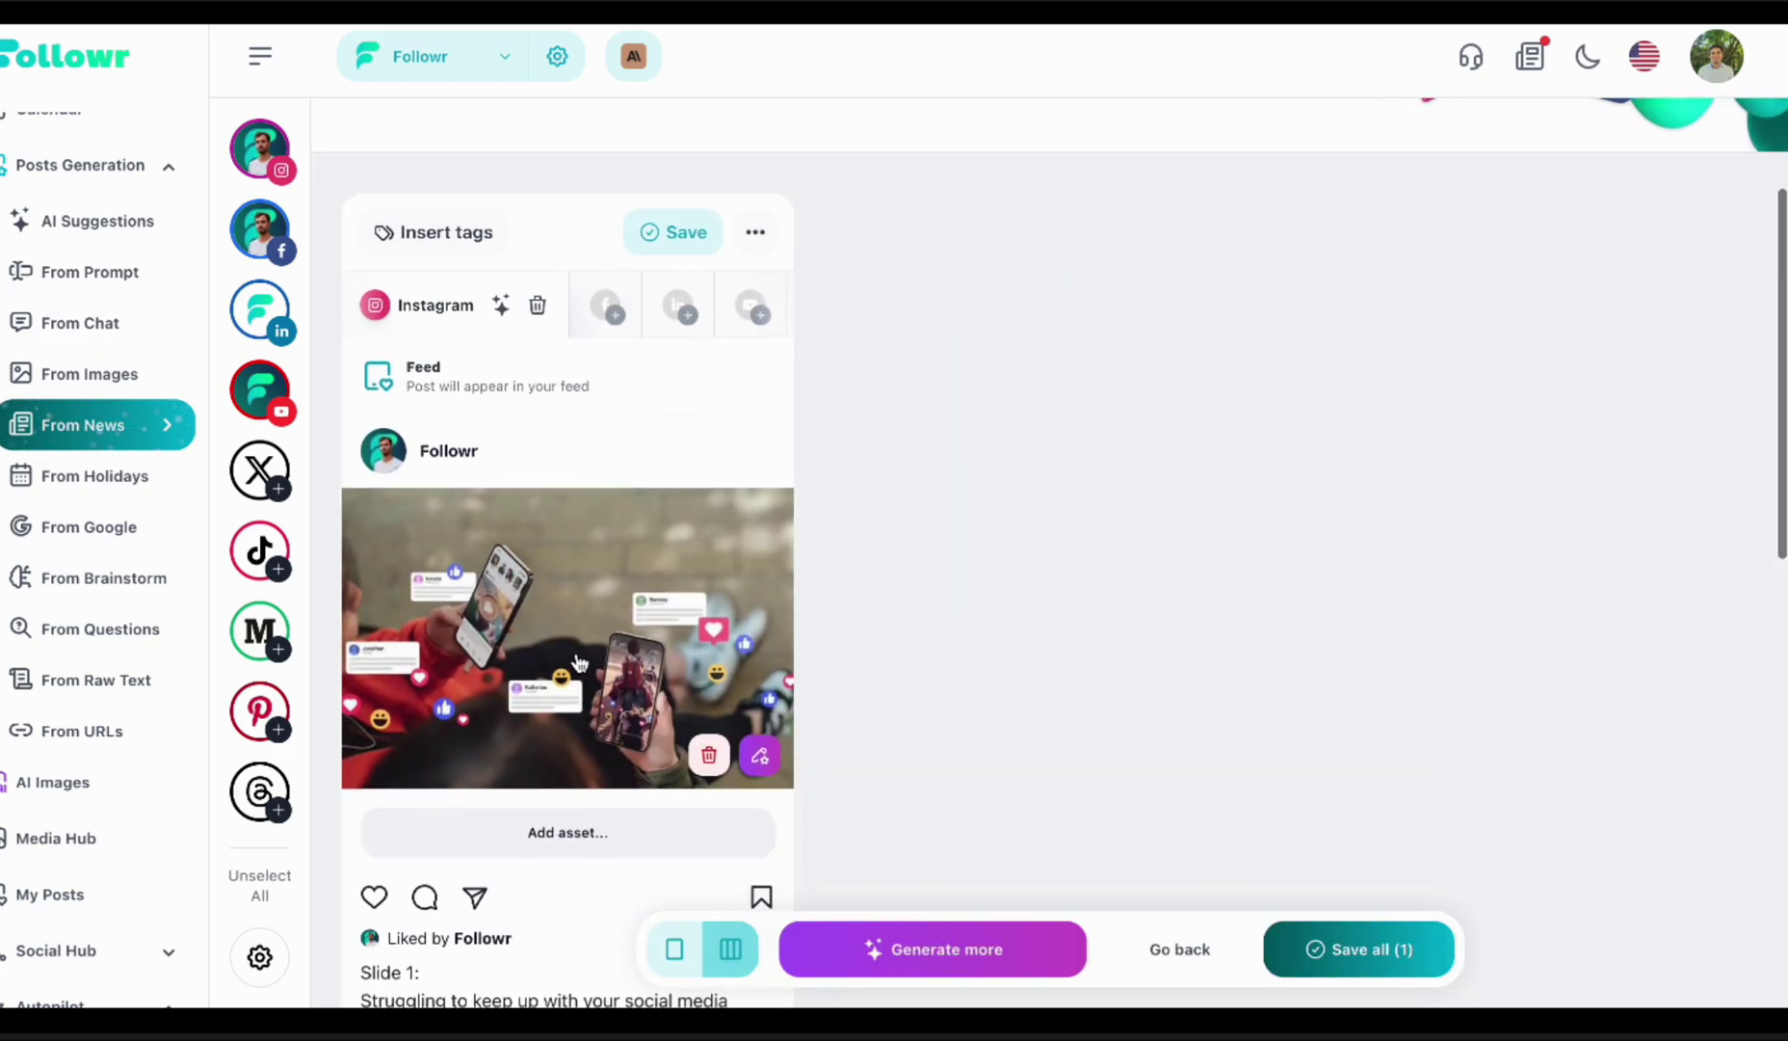
left_click(578, 661)
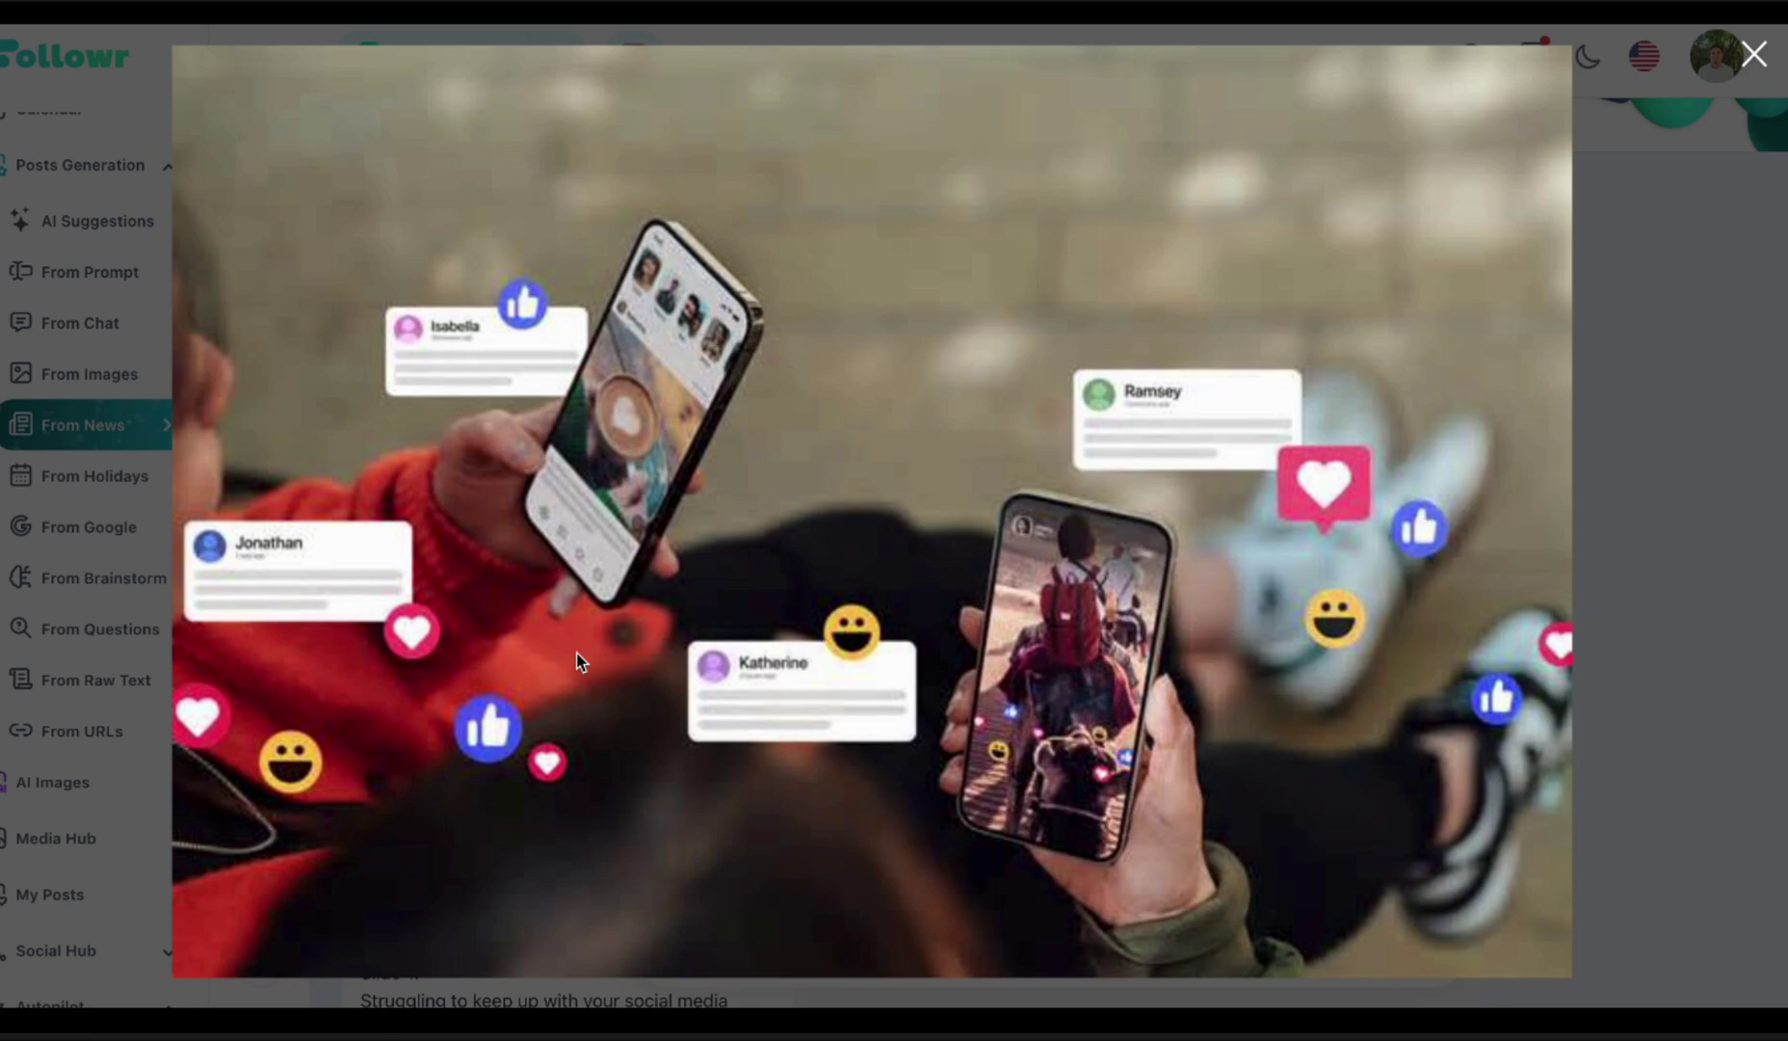
left_click(578, 661)
- Remove the source image from the generated Instagram post and add a suggested AI-image in its place
scroll(674, 708, "down", 1)
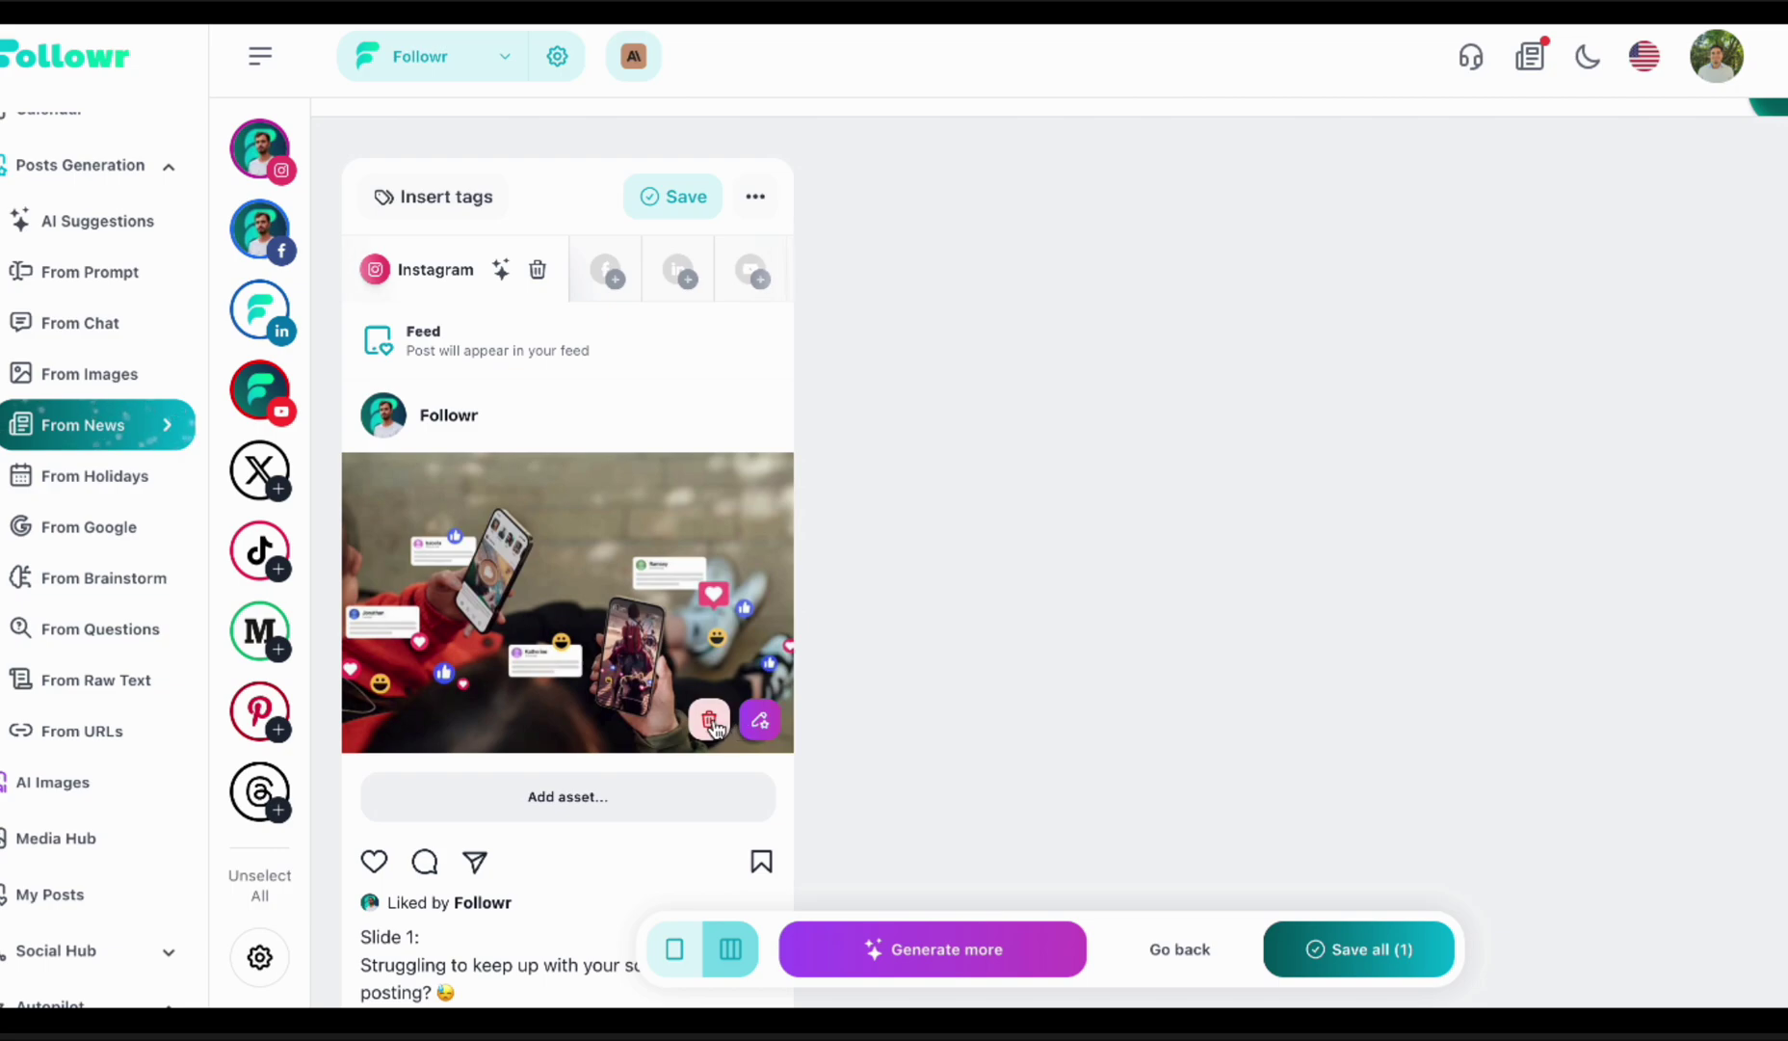
left_click(770, 732)
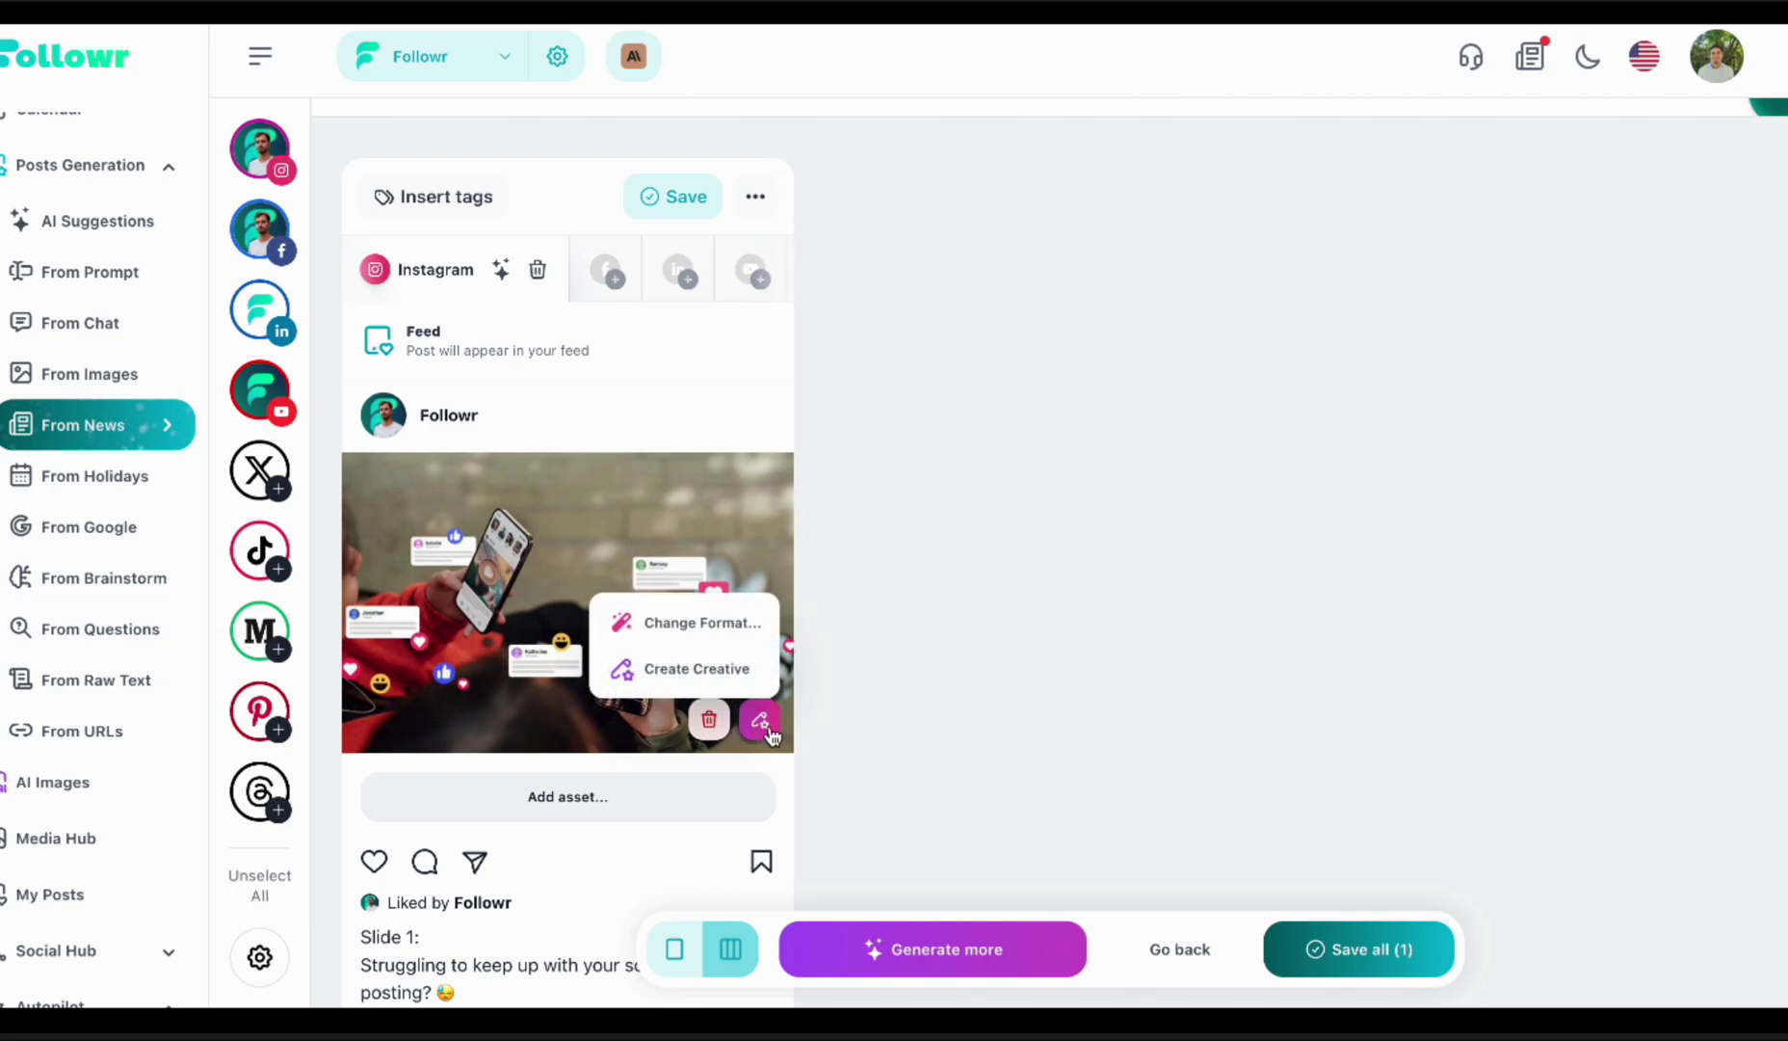
left_click(709, 719)
left_click(653, 576)
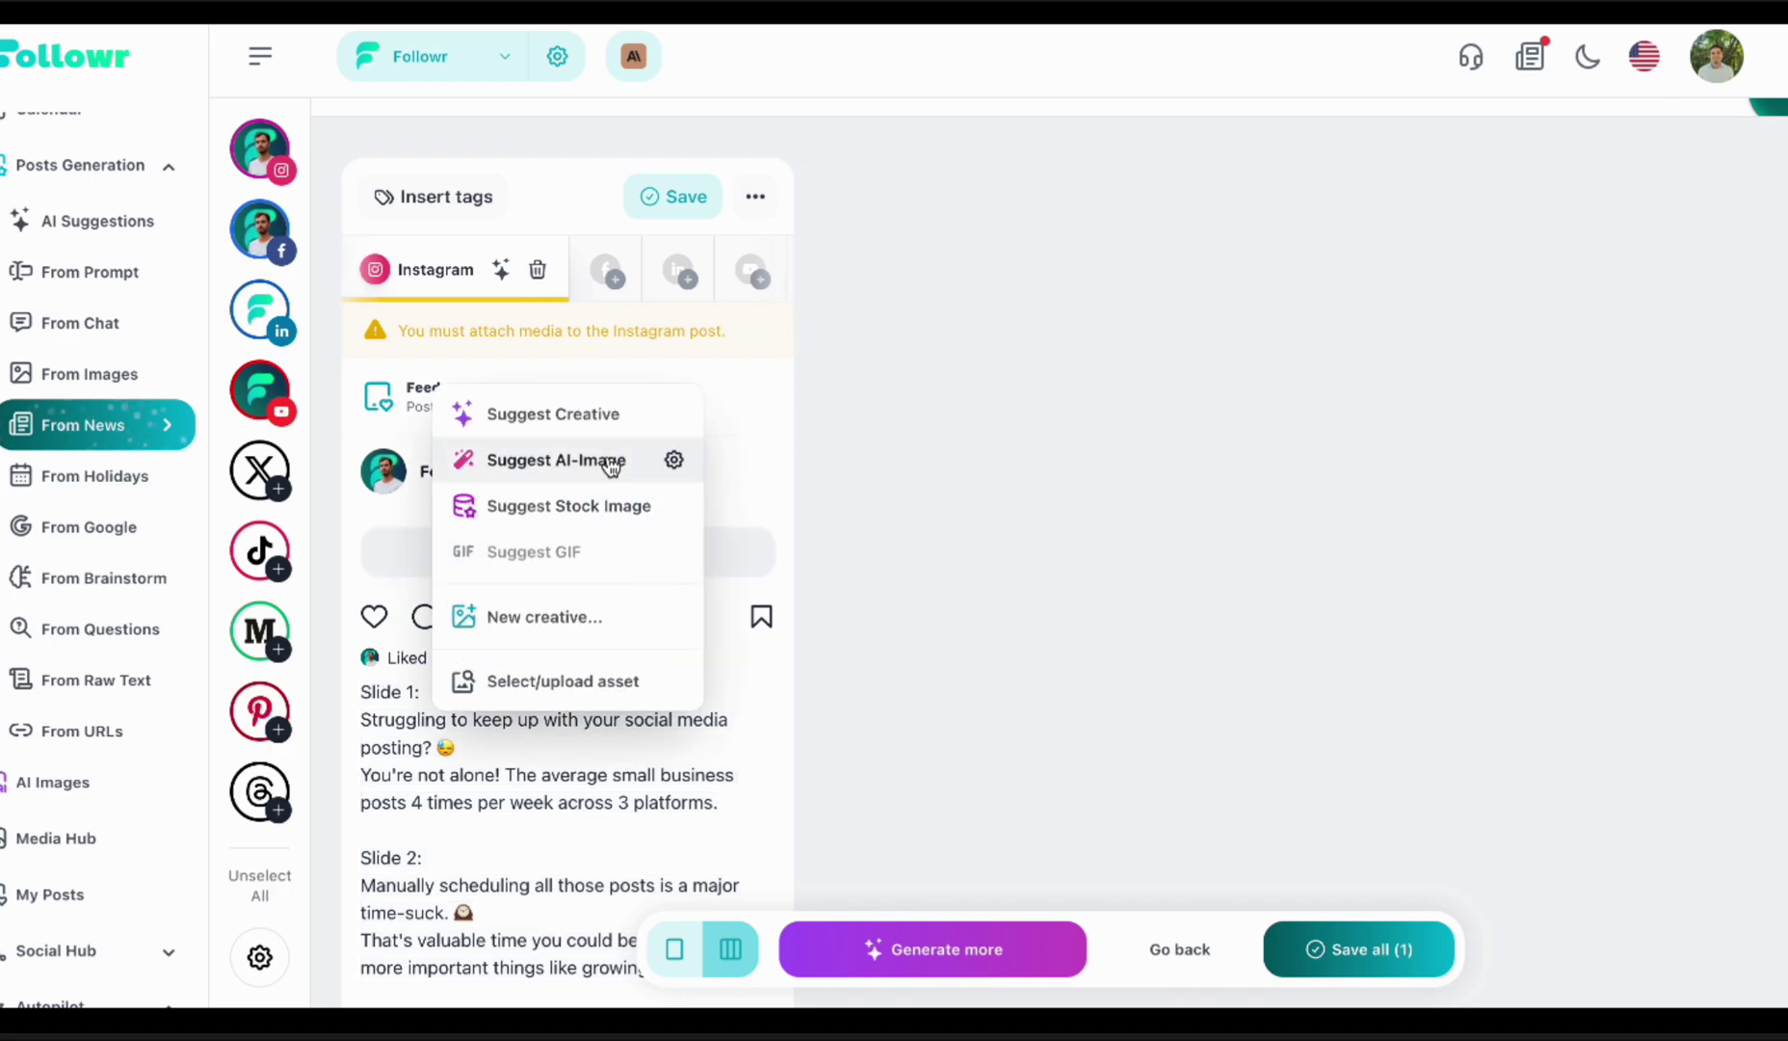
left_click(609, 462)
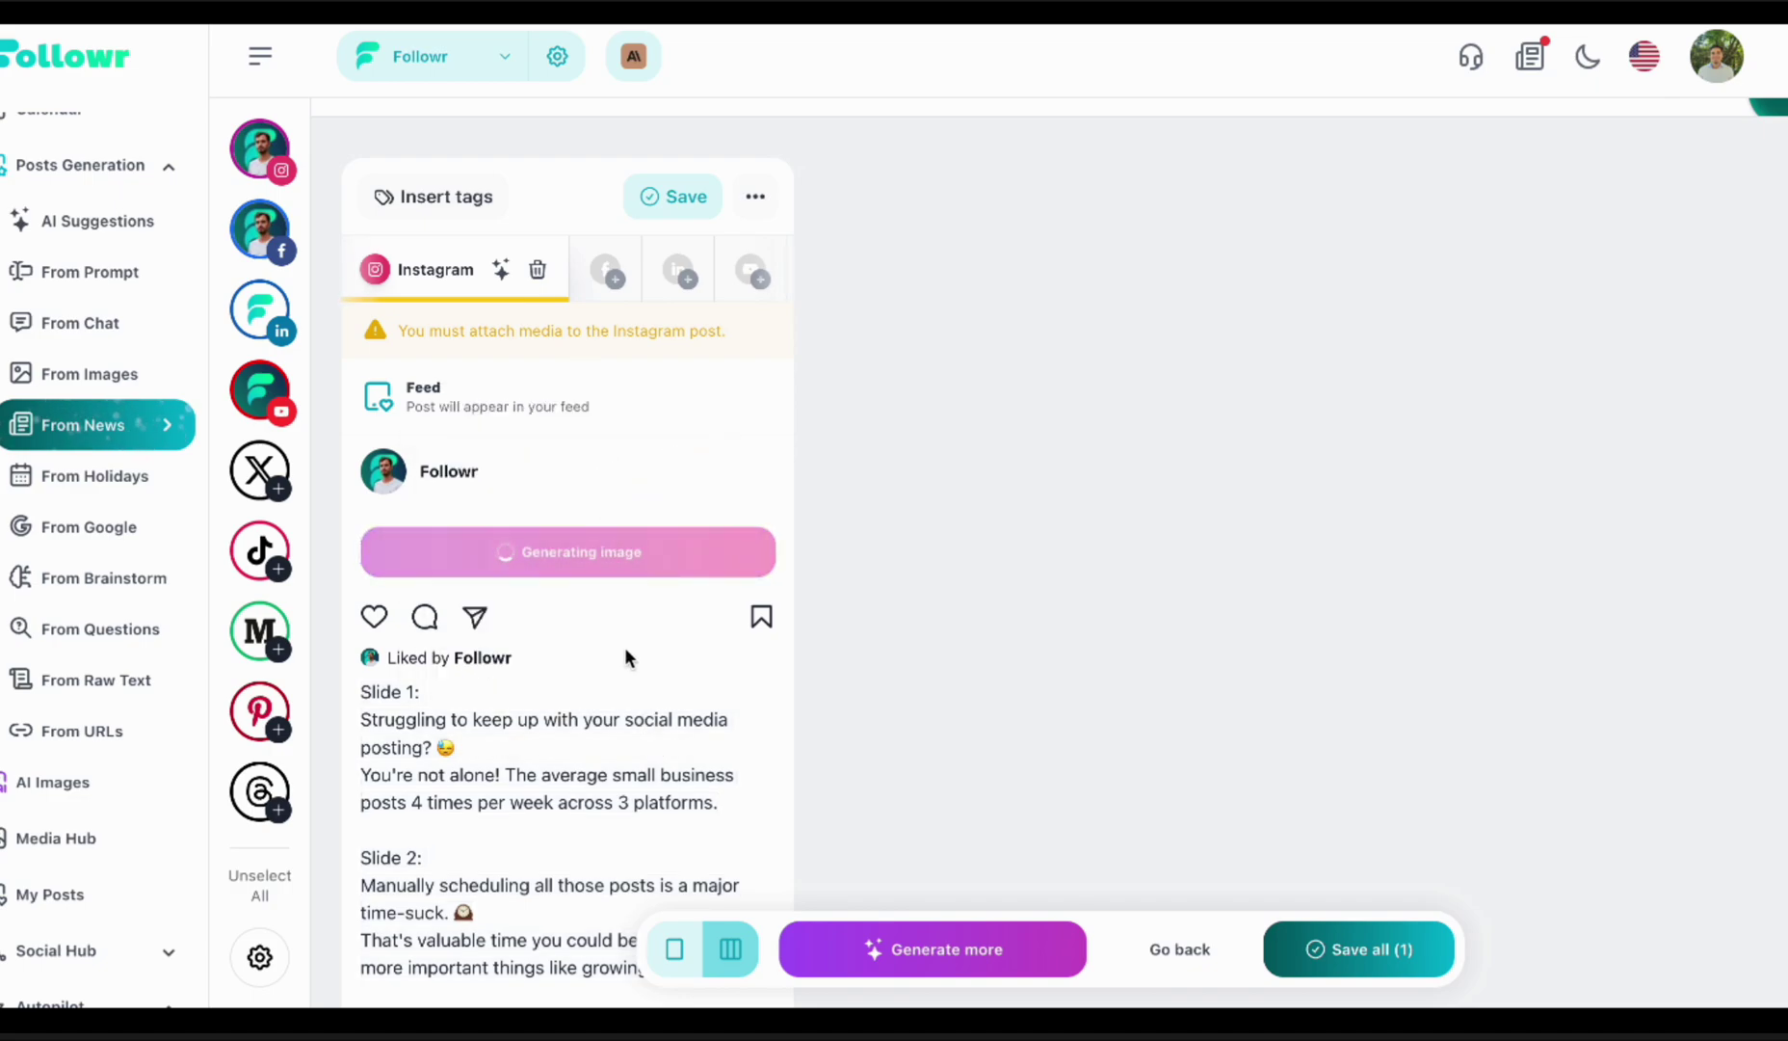
scroll(625, 658, "up", 2)
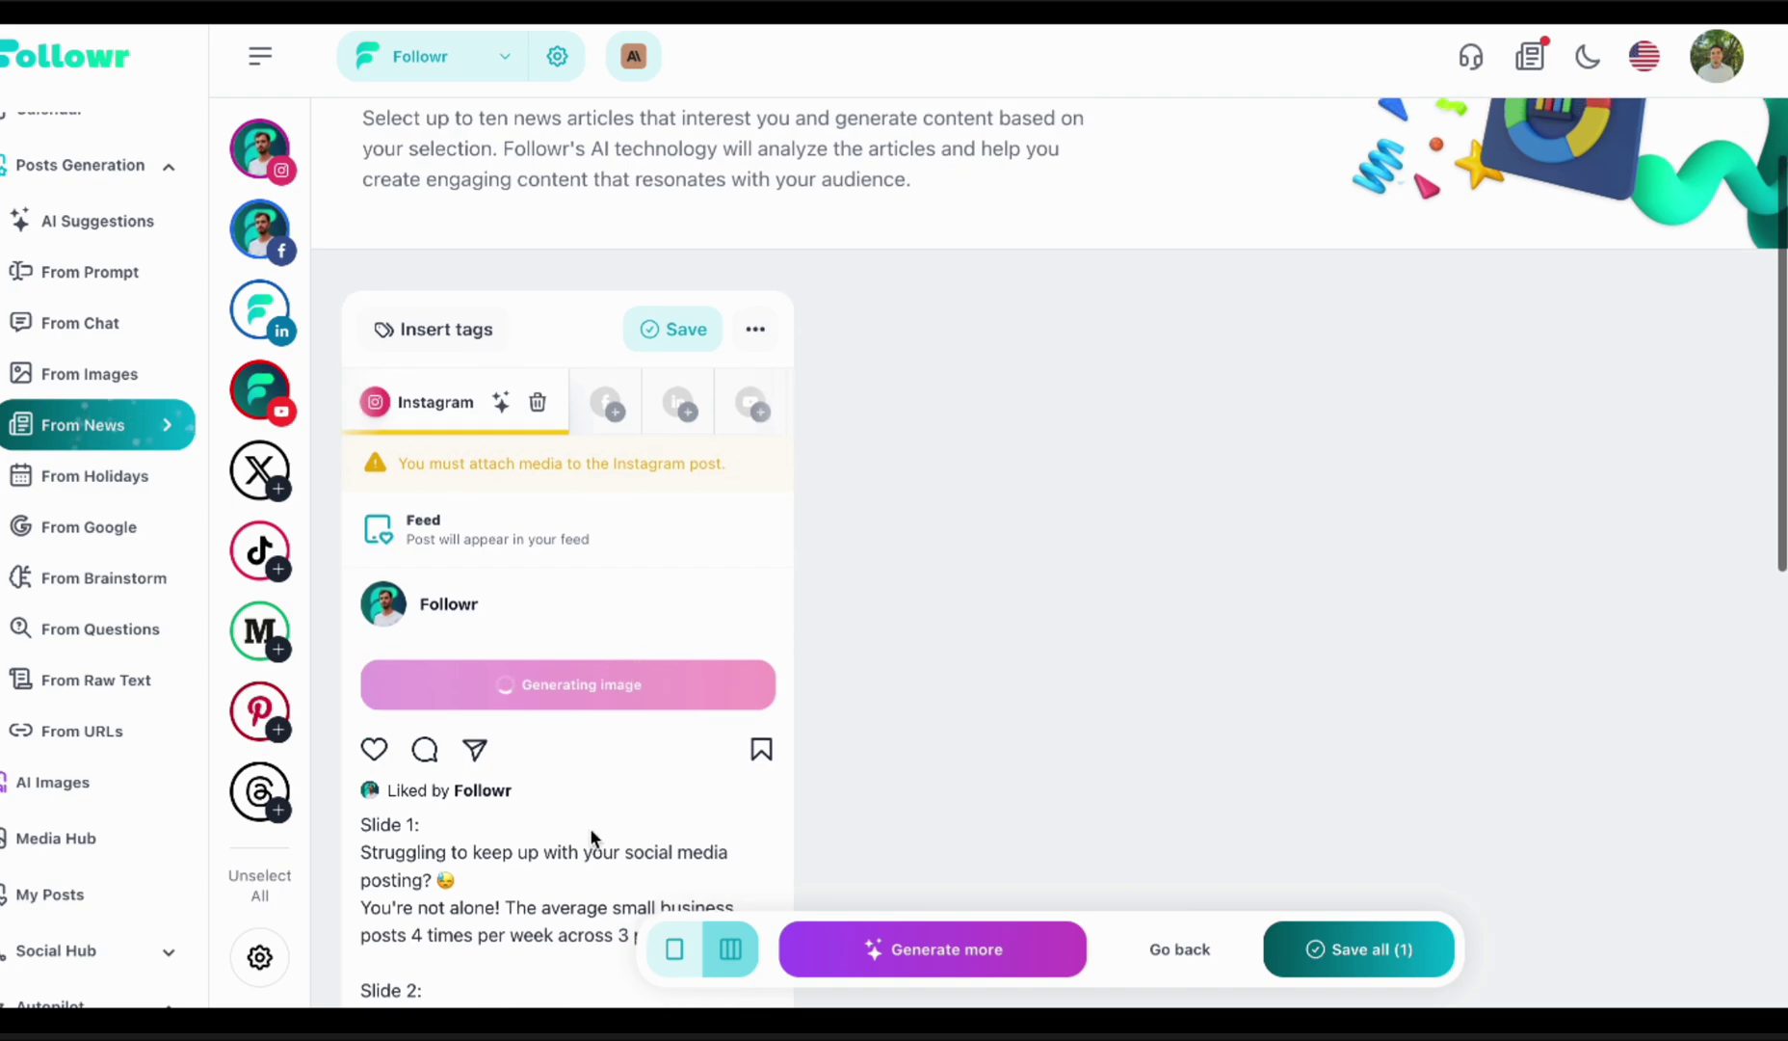
scroll(591, 845, "up", 1)
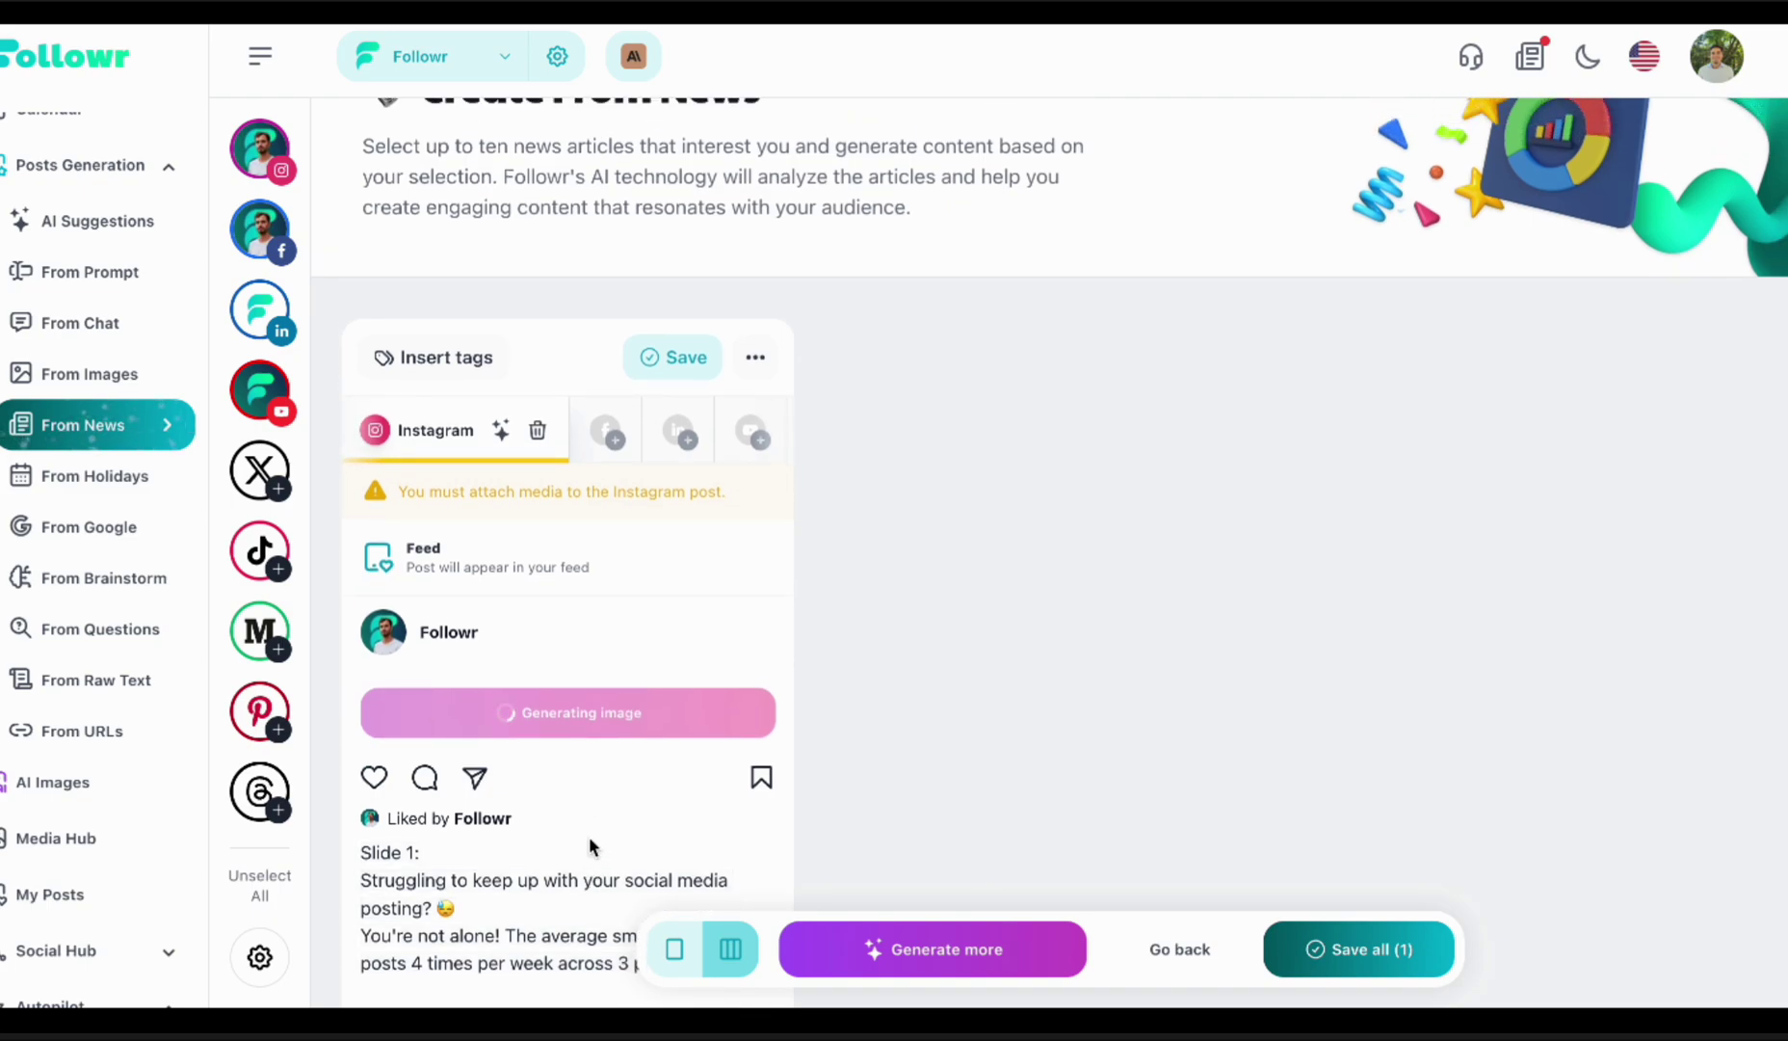
scroll(590, 845, "up", 2)
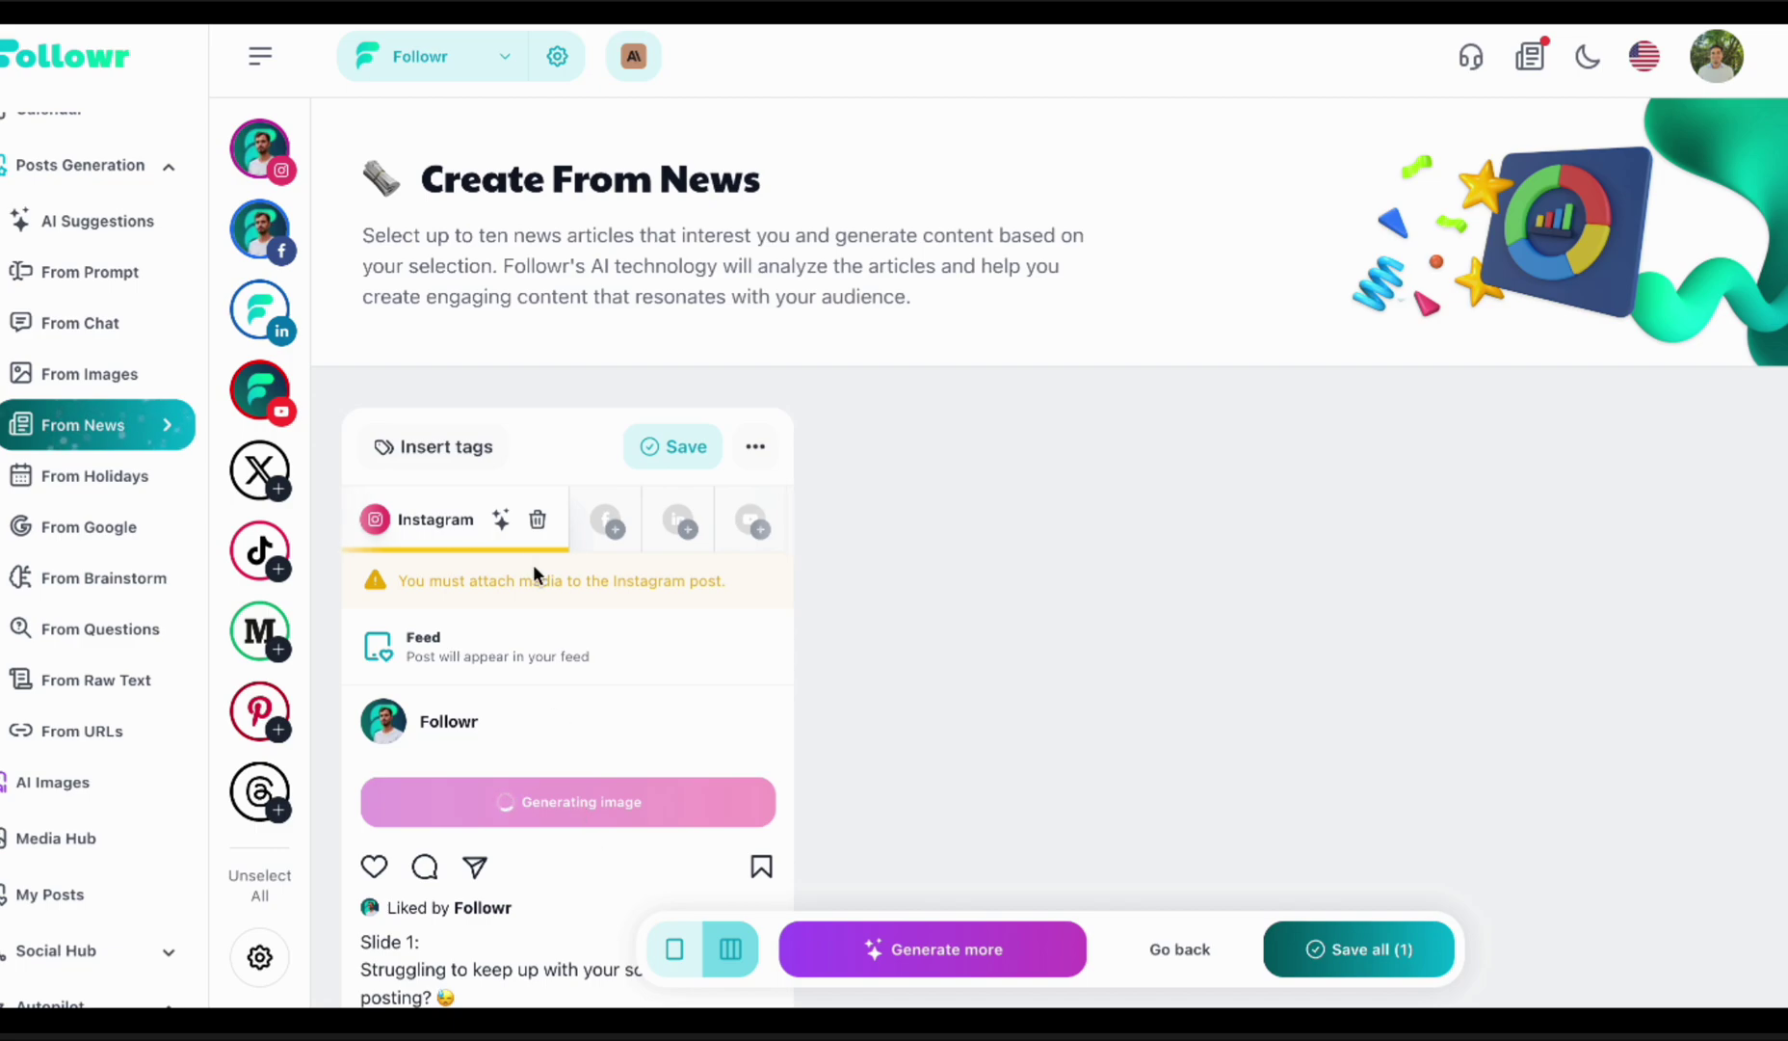
- Create a new tag named "News article post" for the Instagram post, keeping the preselected blue colour
left_click(471, 451)
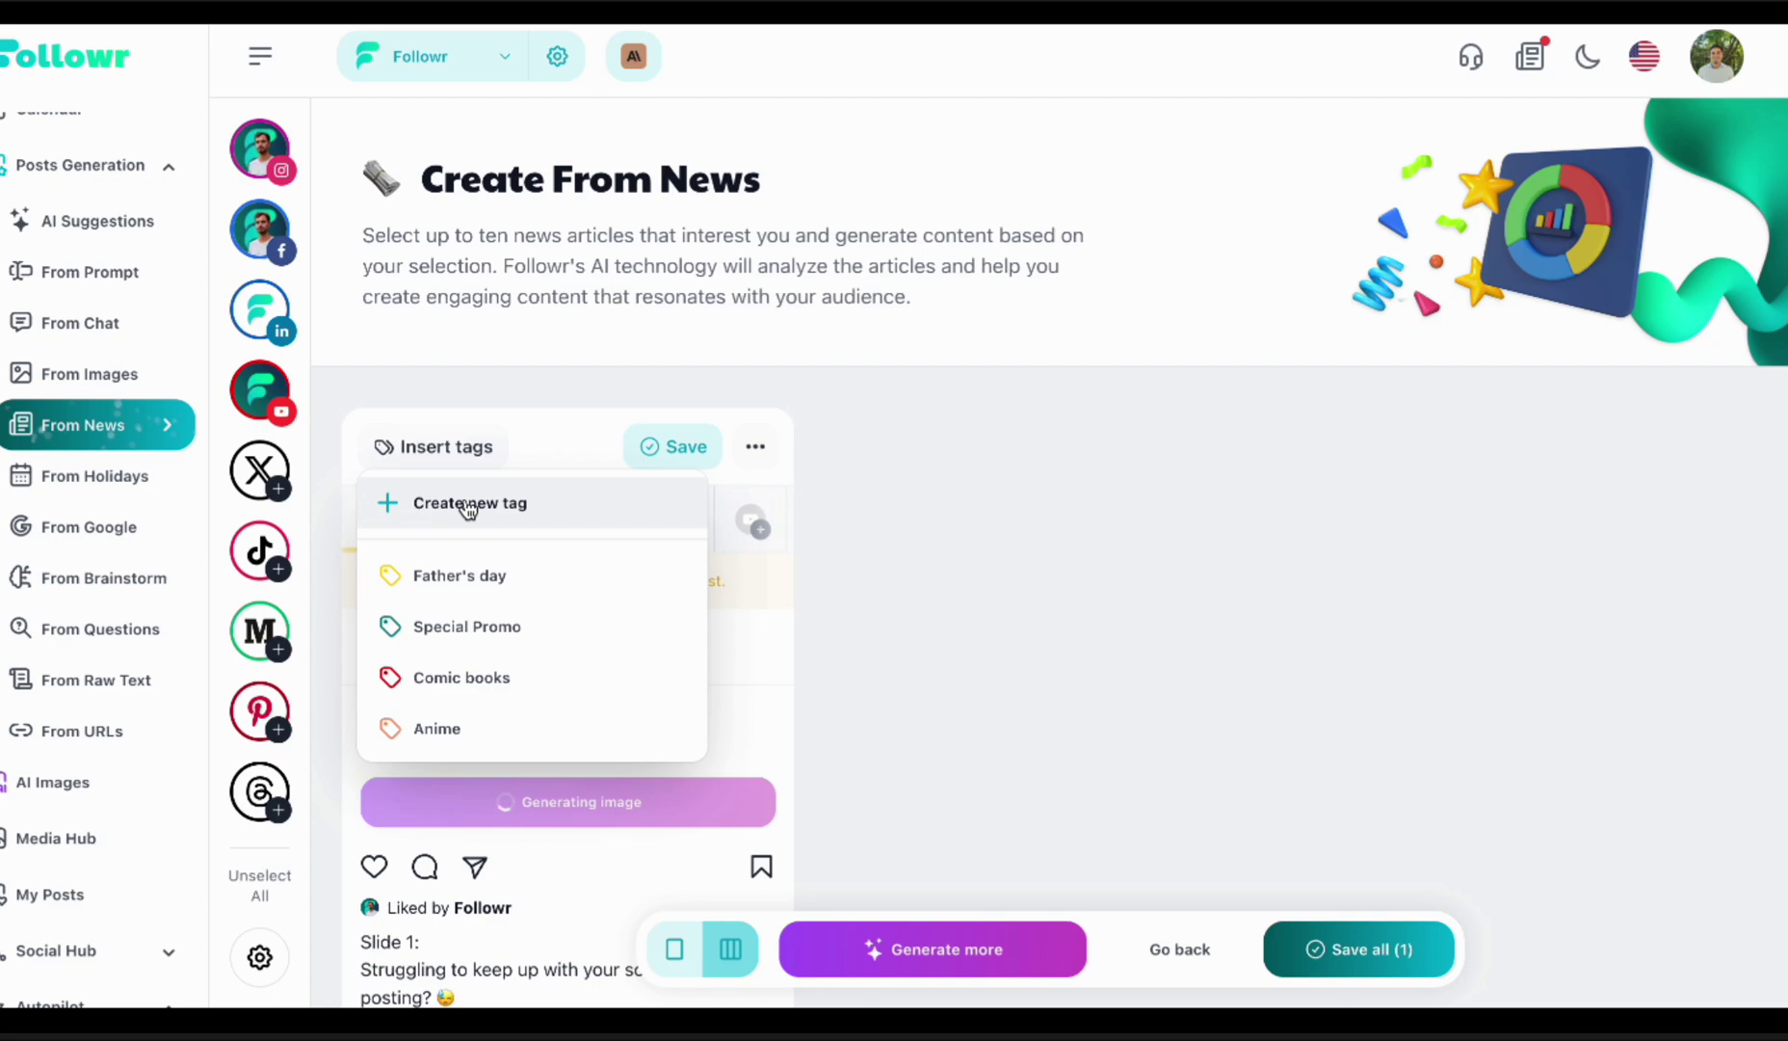
left_click(465, 503)
left_click(456, 603)
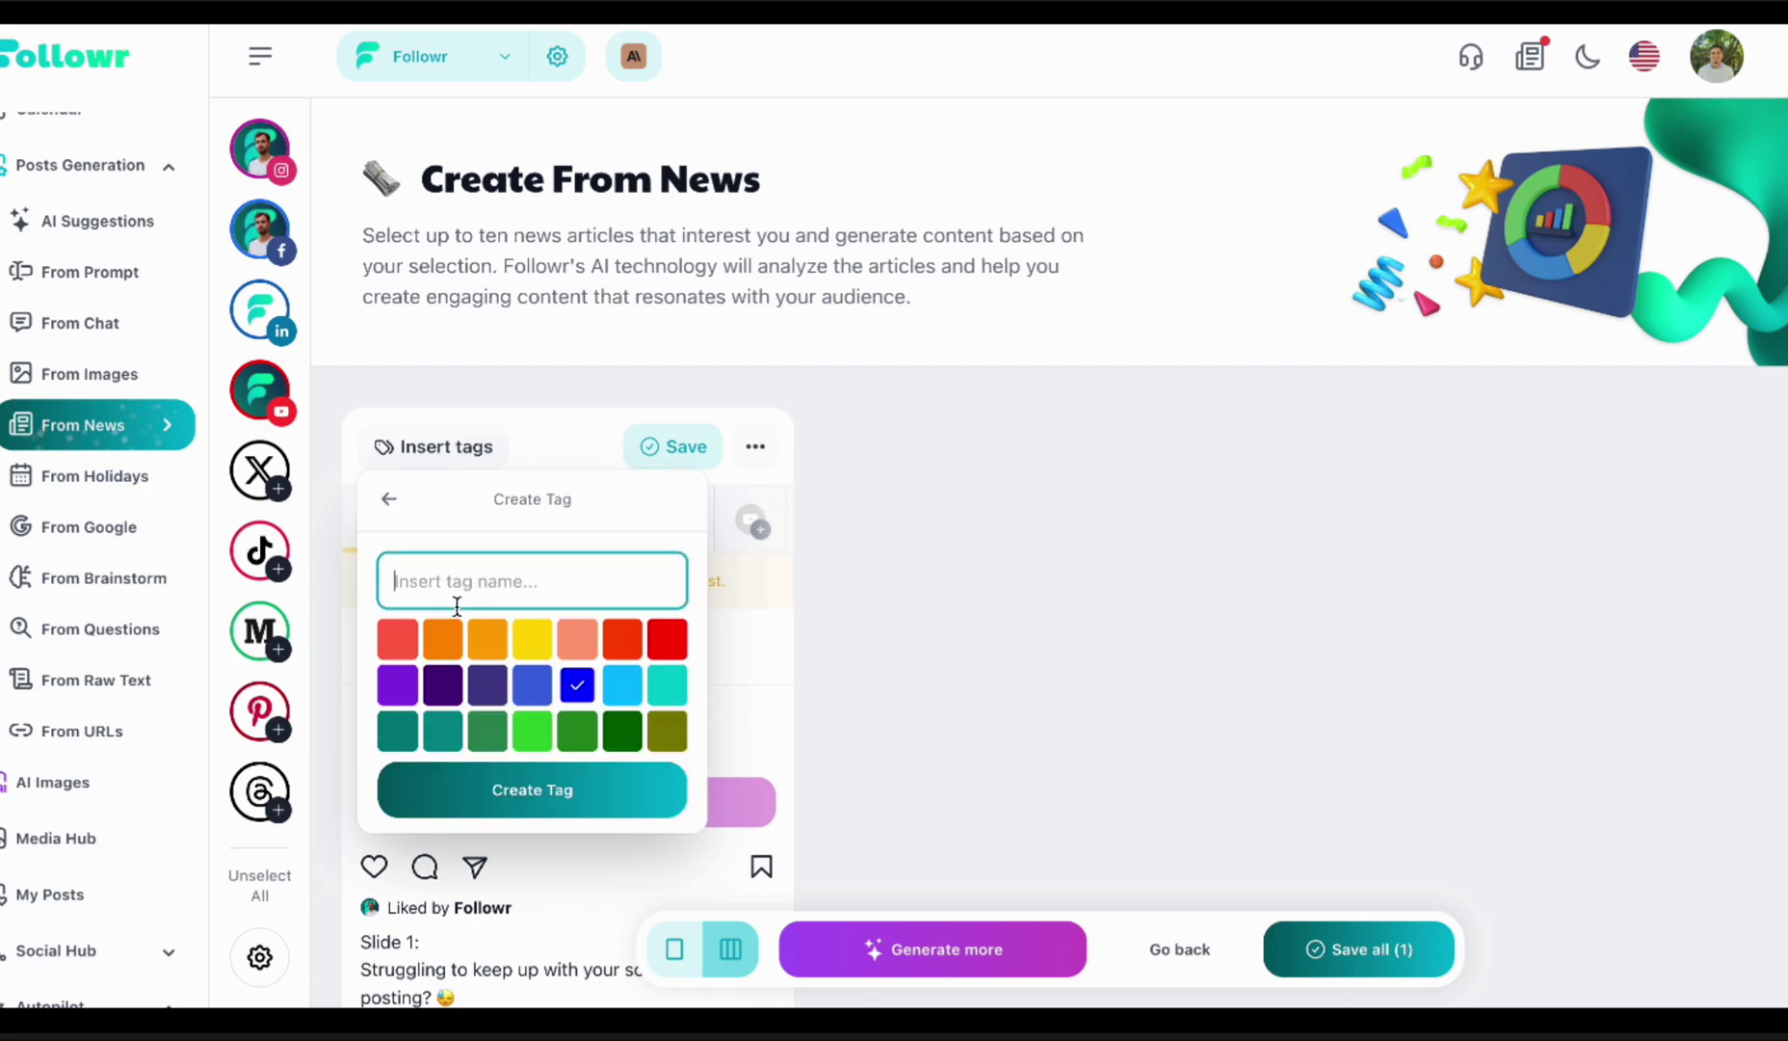
type("News article post")
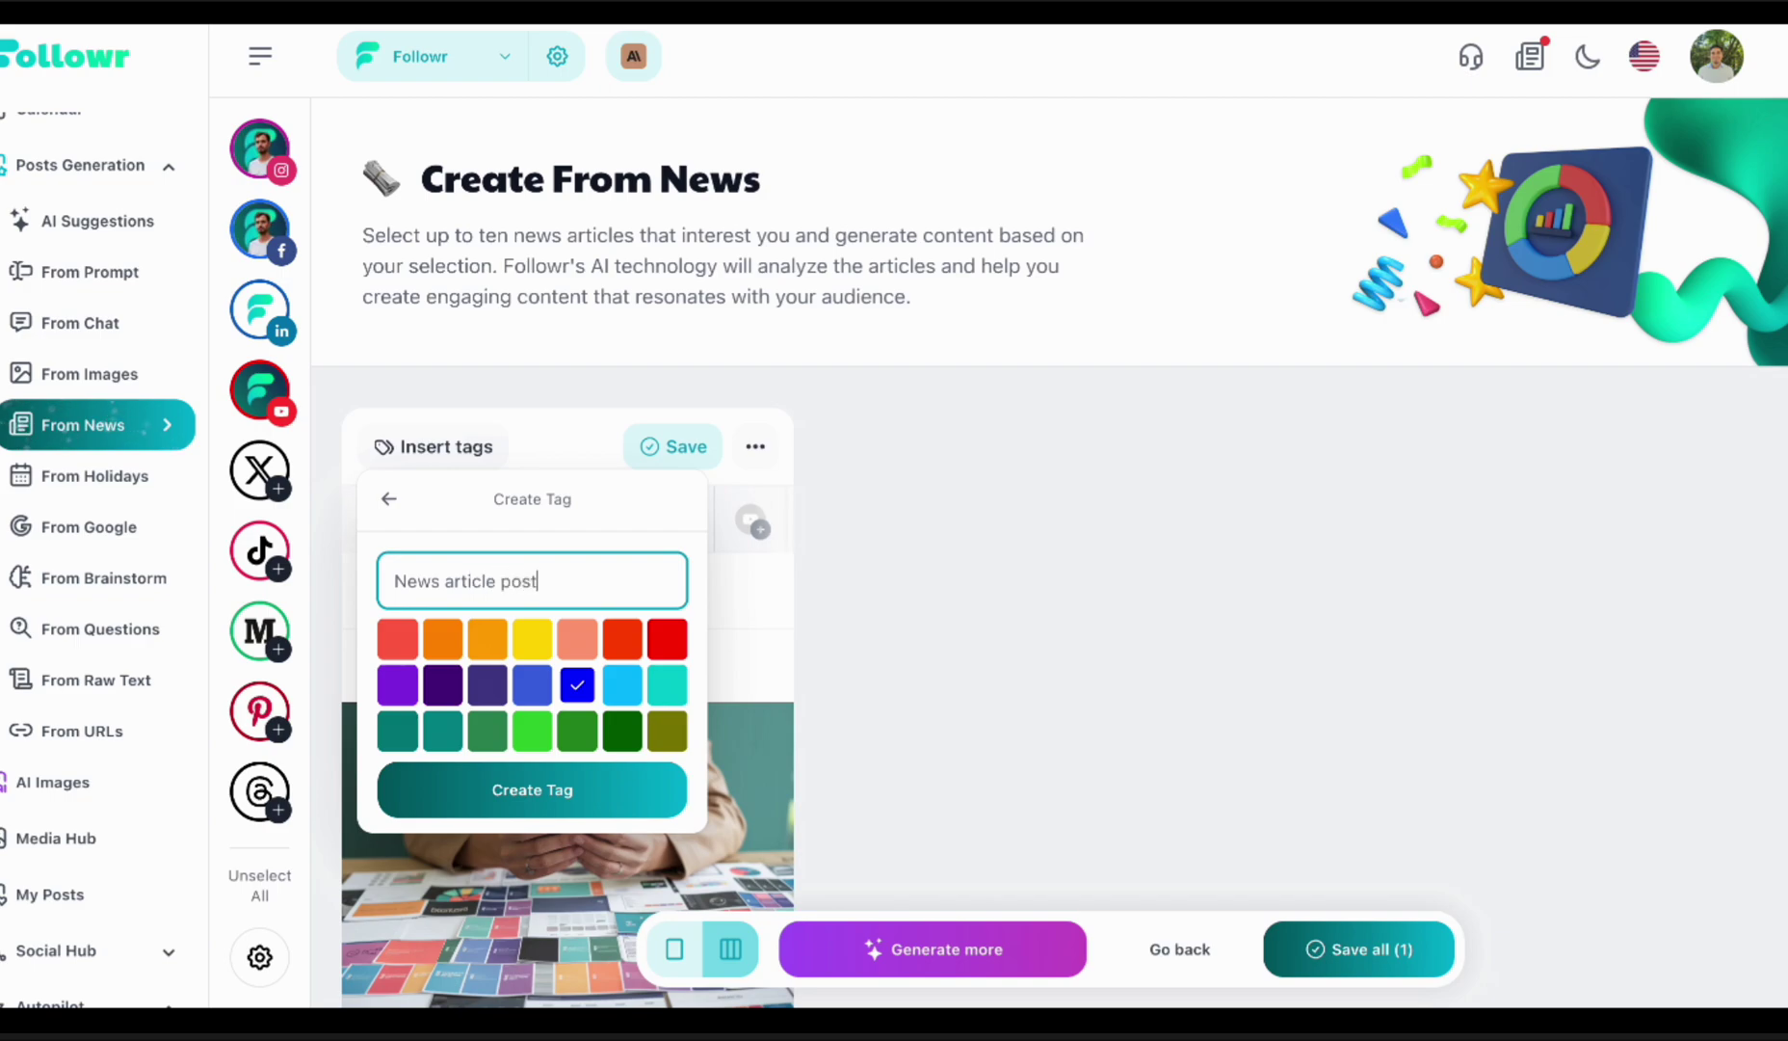
key("Return")
- View the Instagram post's new AI-generated image at full size and close it
scroll(543, 623, "down", 3)
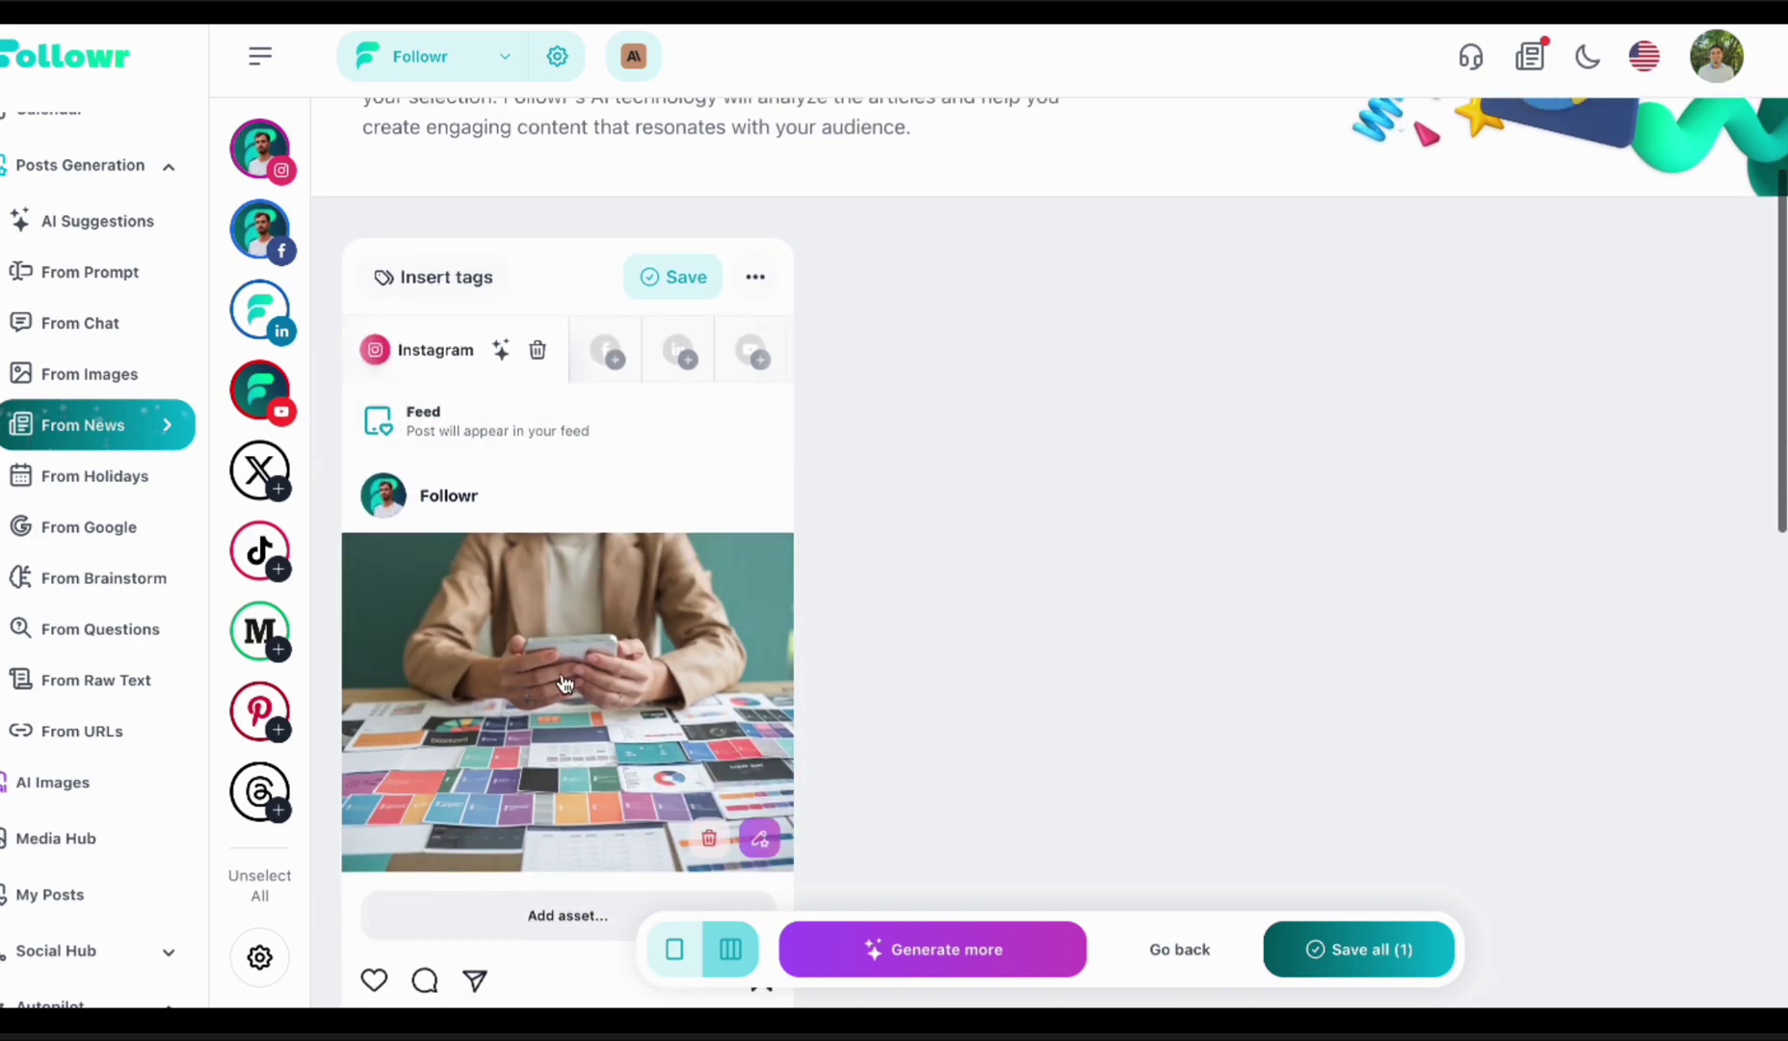
left_click(562, 679)
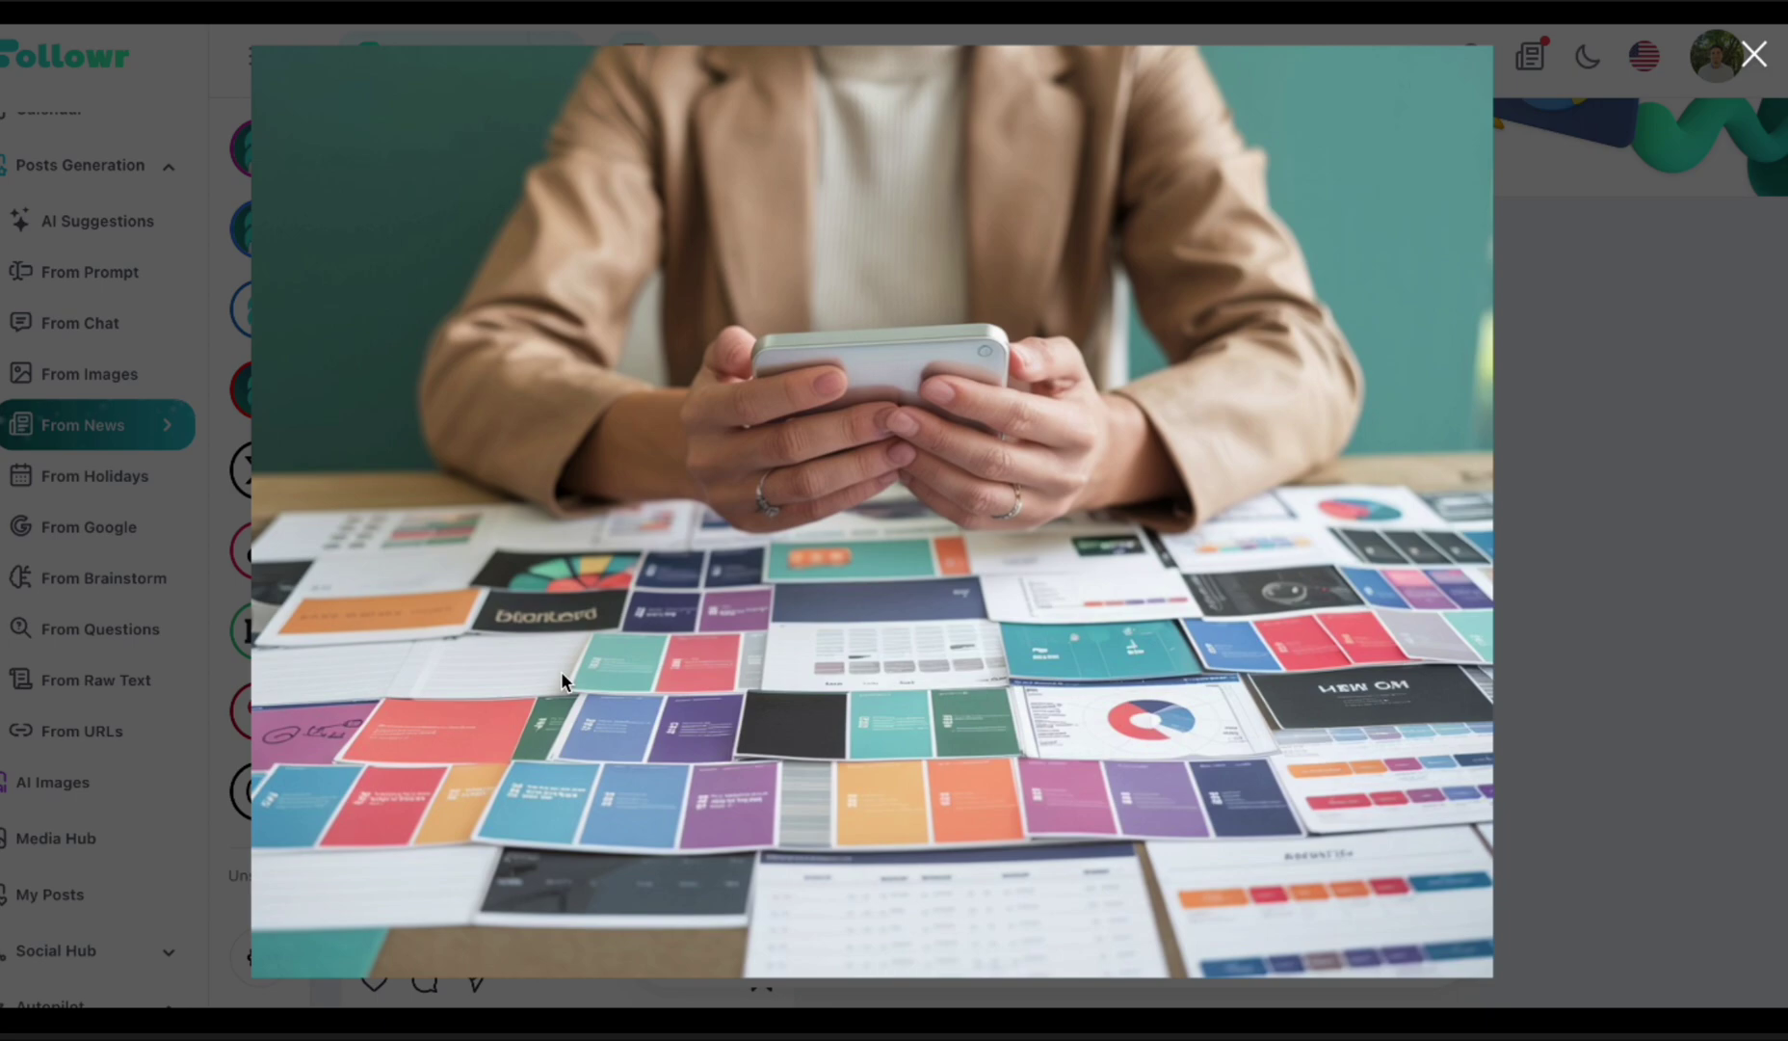
left_click(562, 679)
scroll(583, 697, "down", 1)
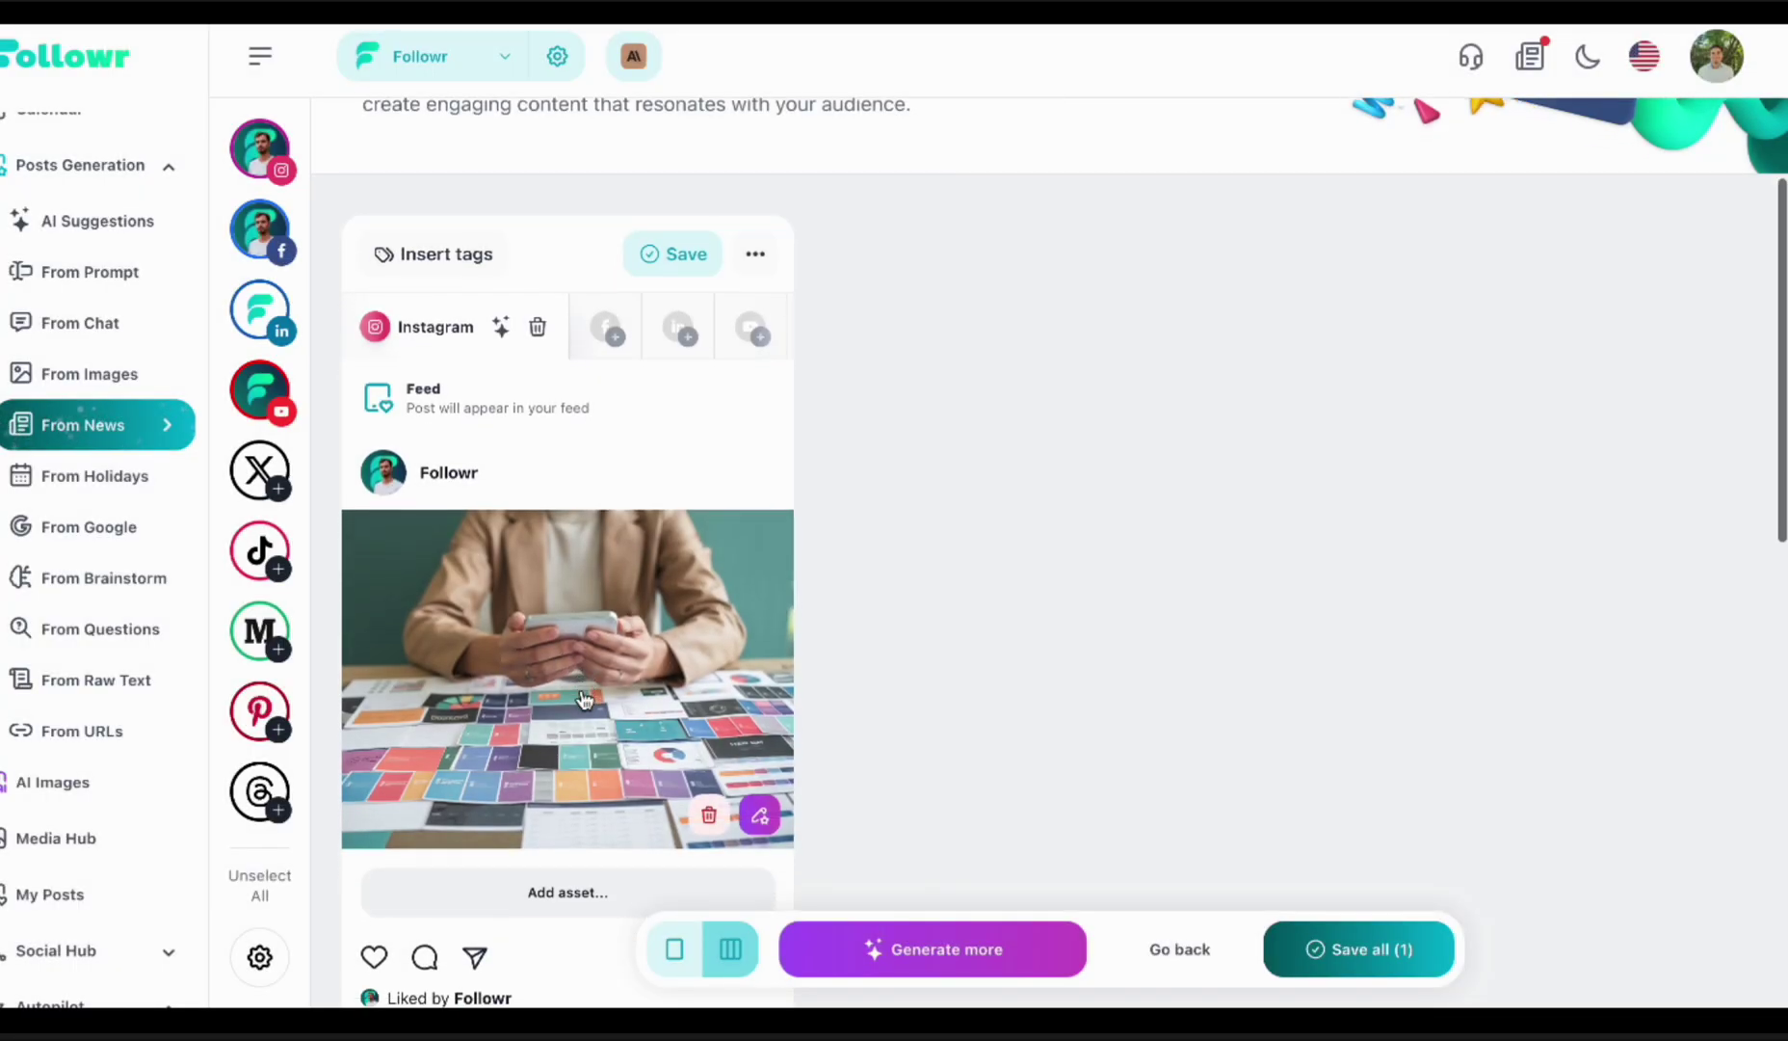
- Create a LinkedIn version of the news post, check its text and image, and save all posts
scroll(679, 333, "right", 3)
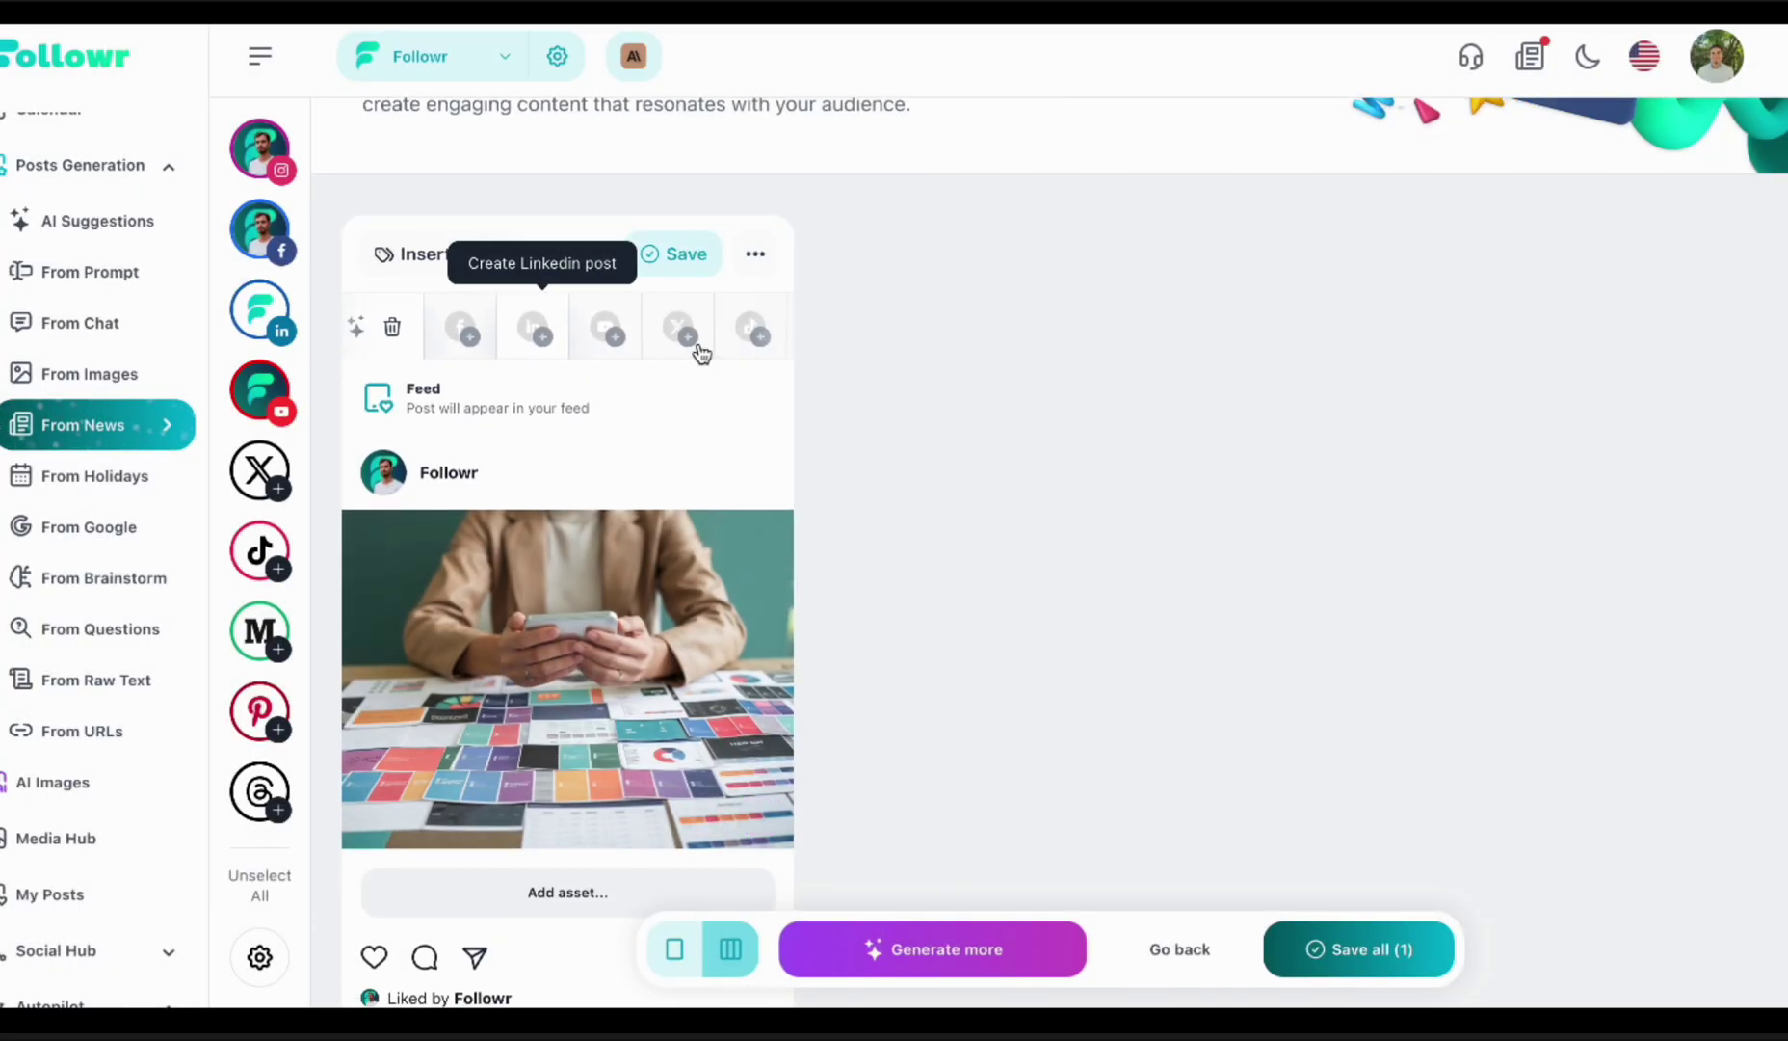
scroll(701, 352, "left", 2)
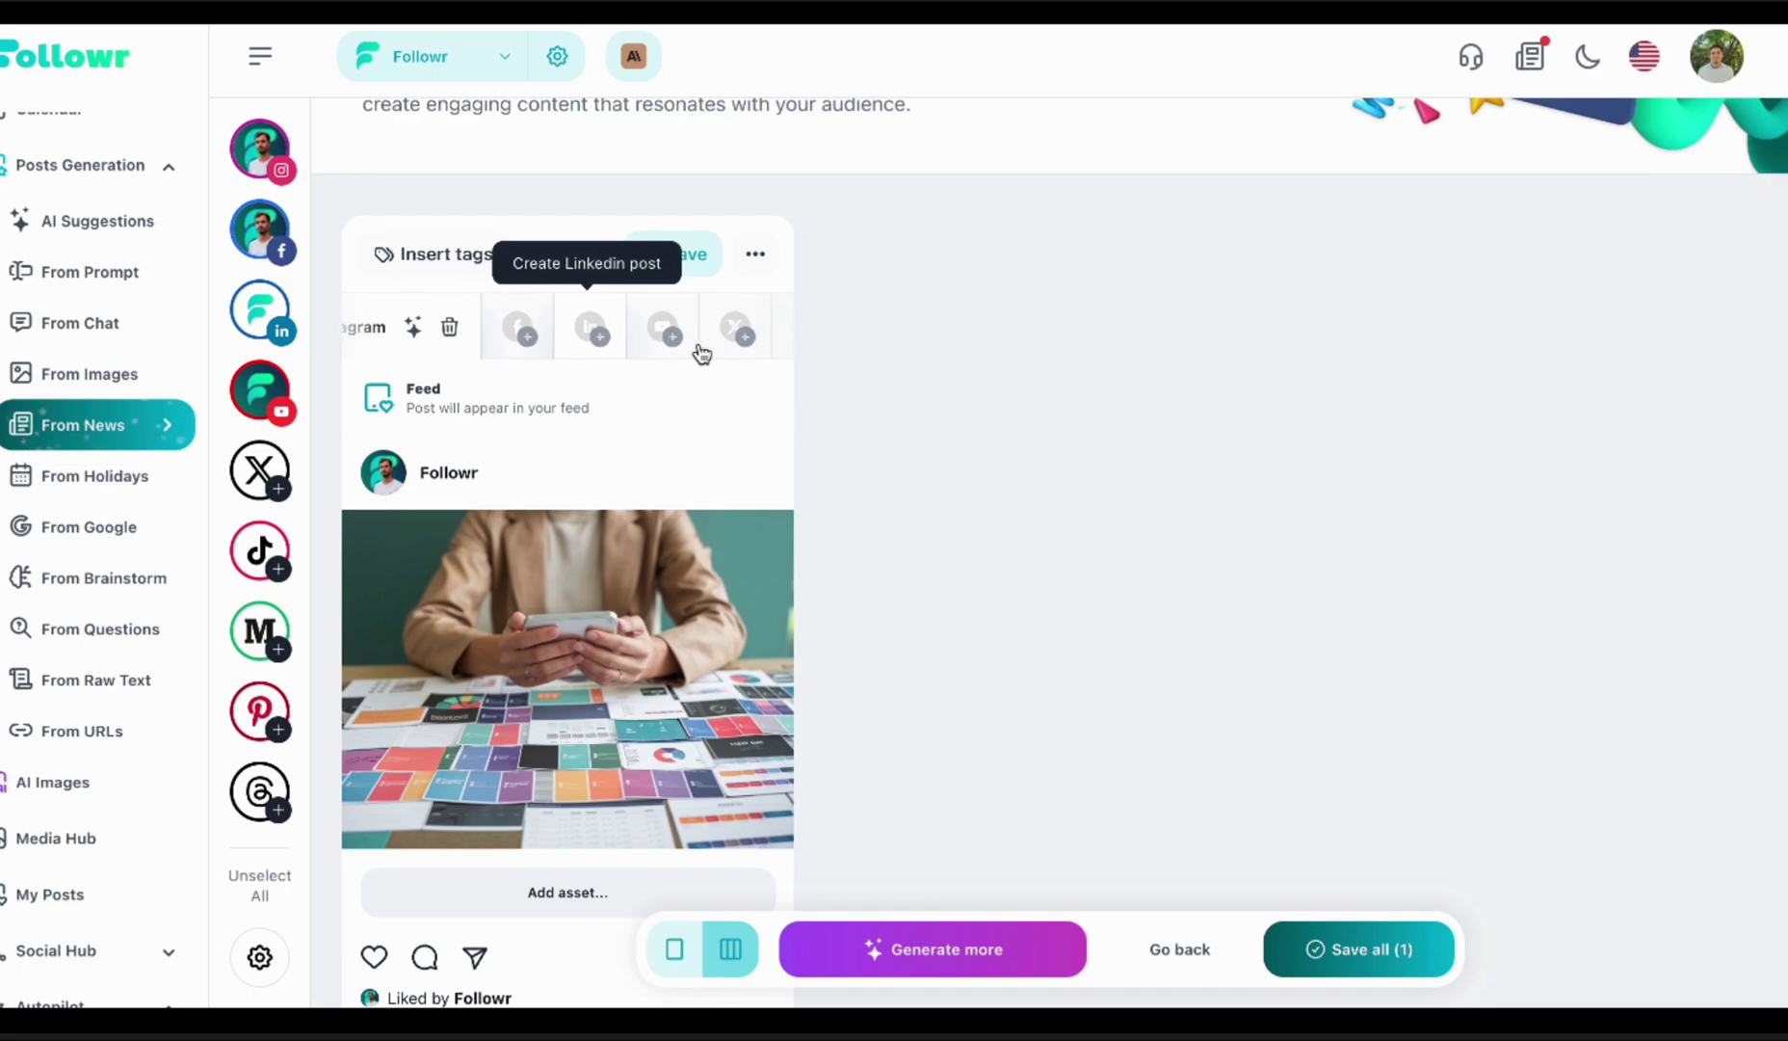
left_click(593, 330)
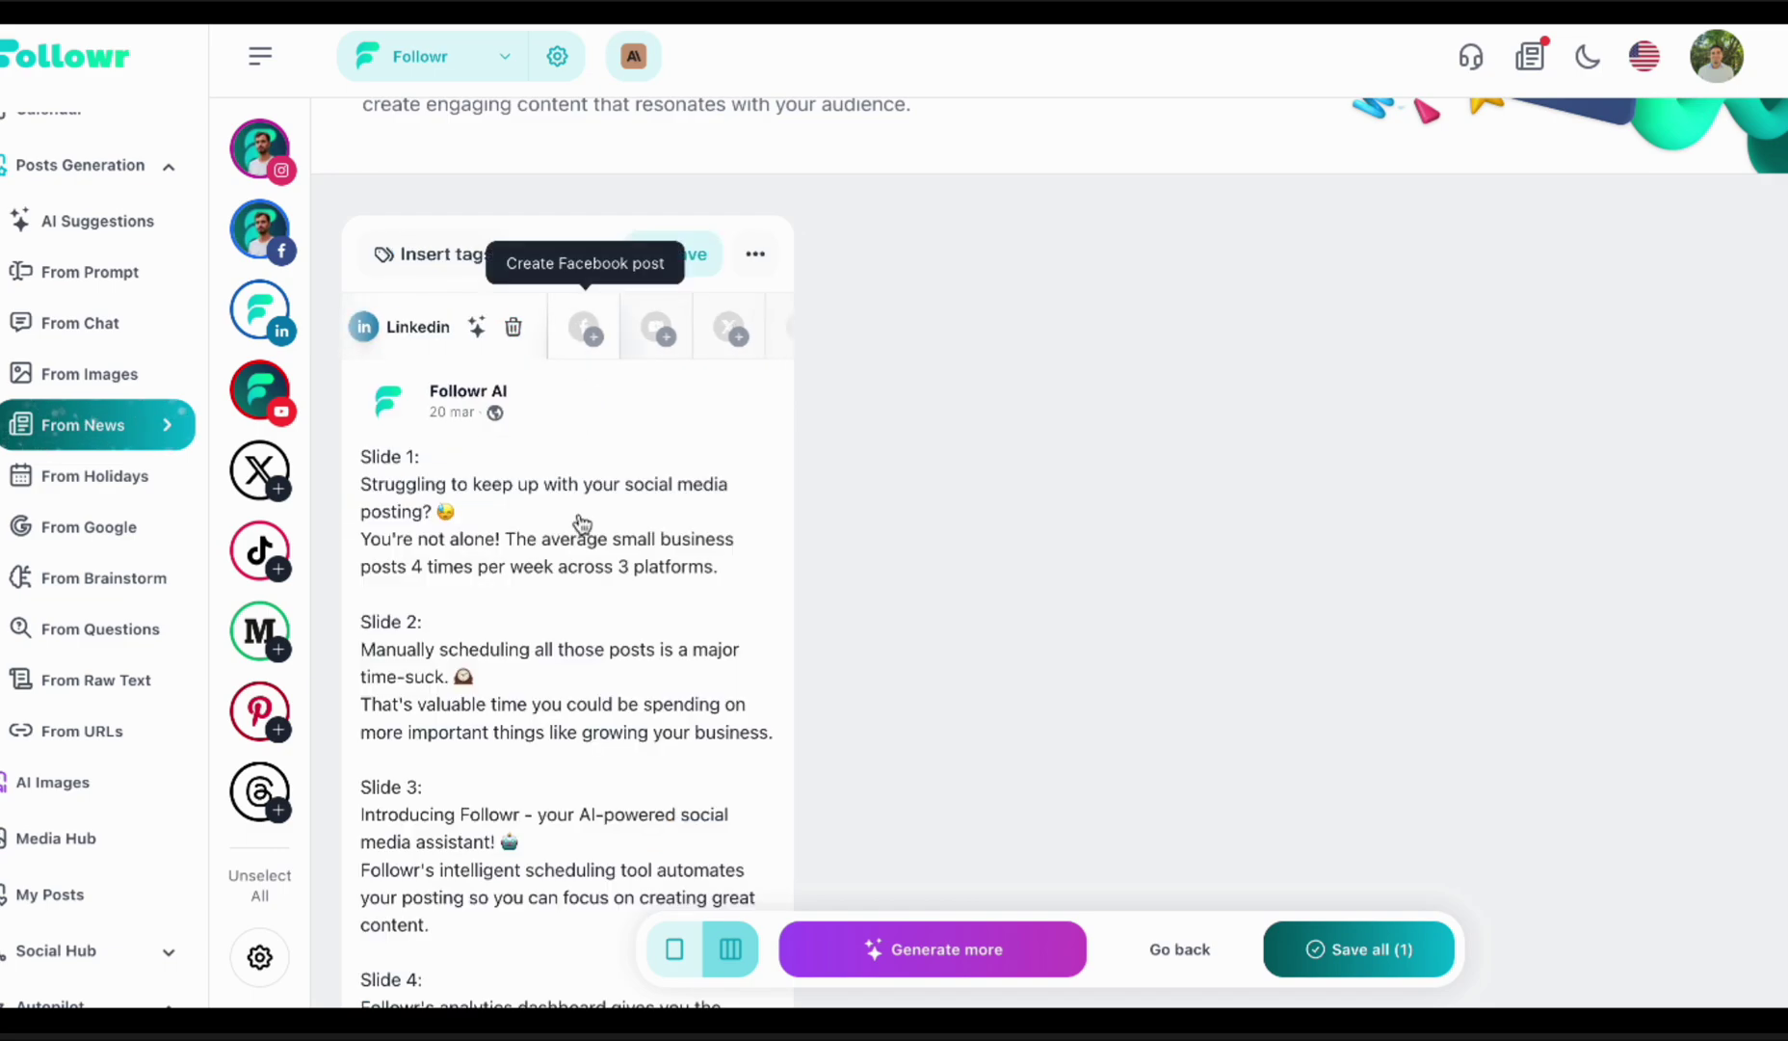
scroll(581, 544, "down", 5)
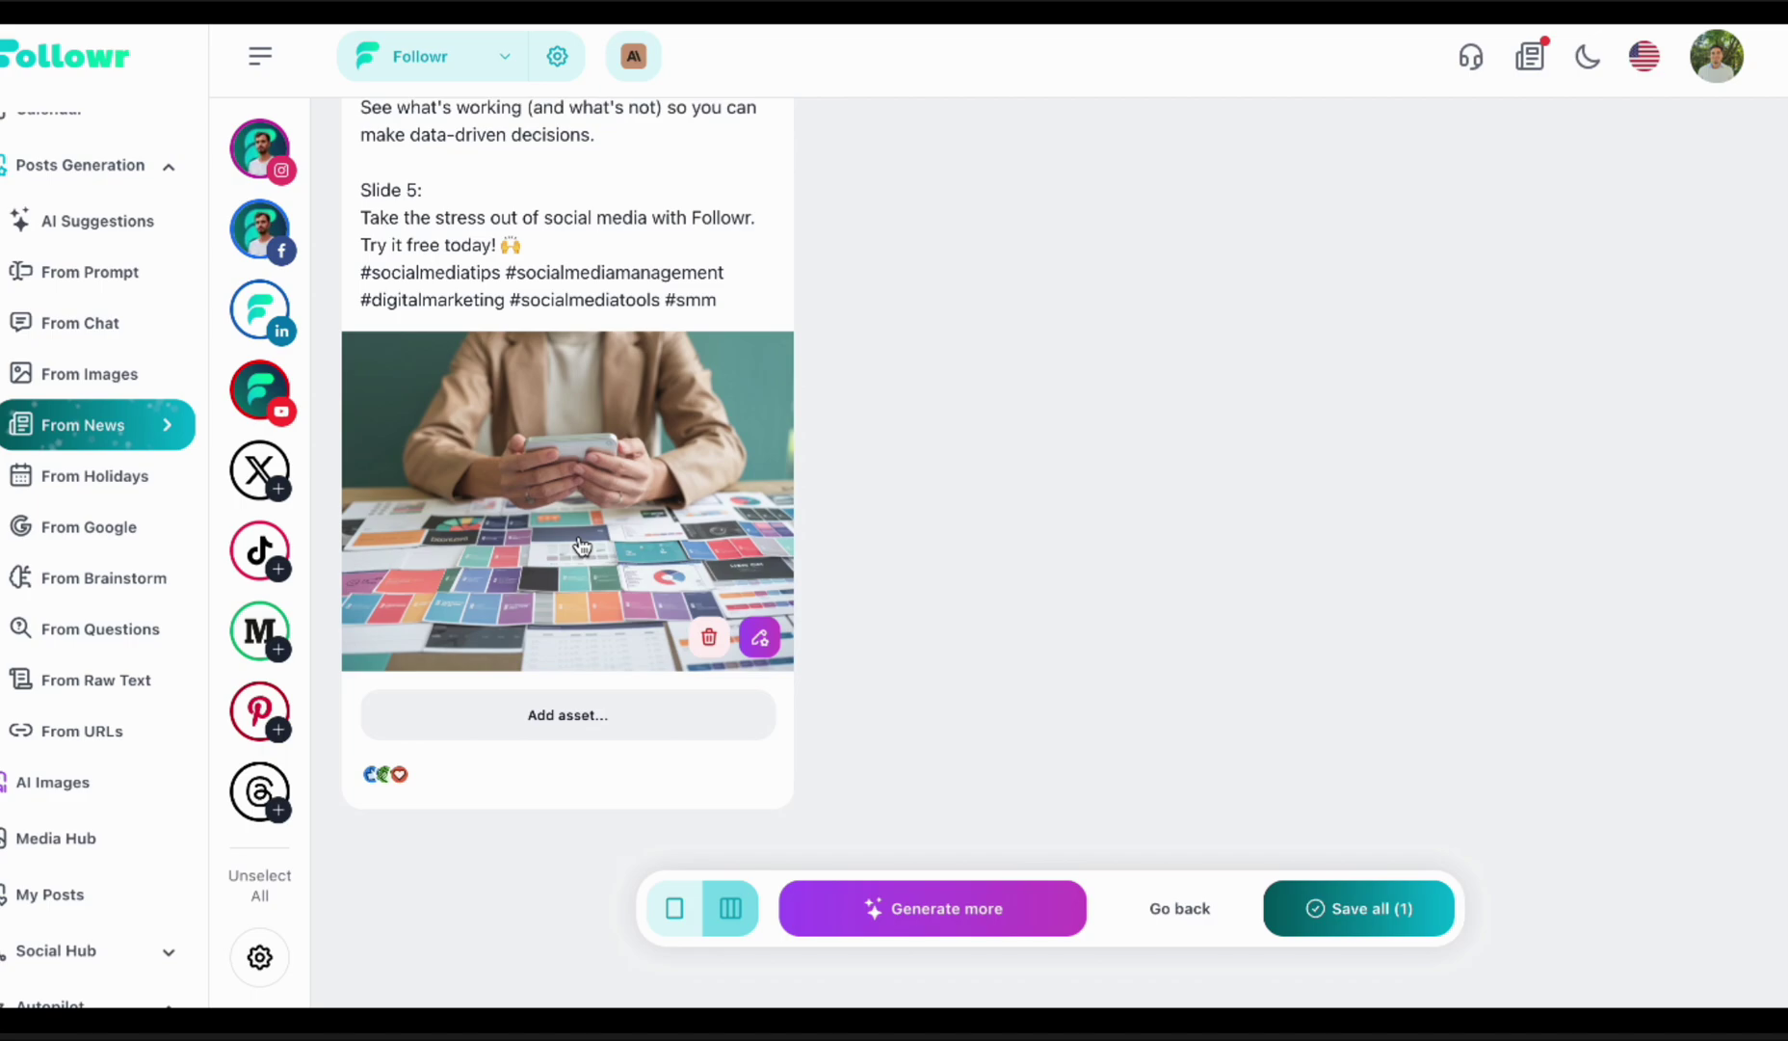
scroll(1484, 940, "up", 1)
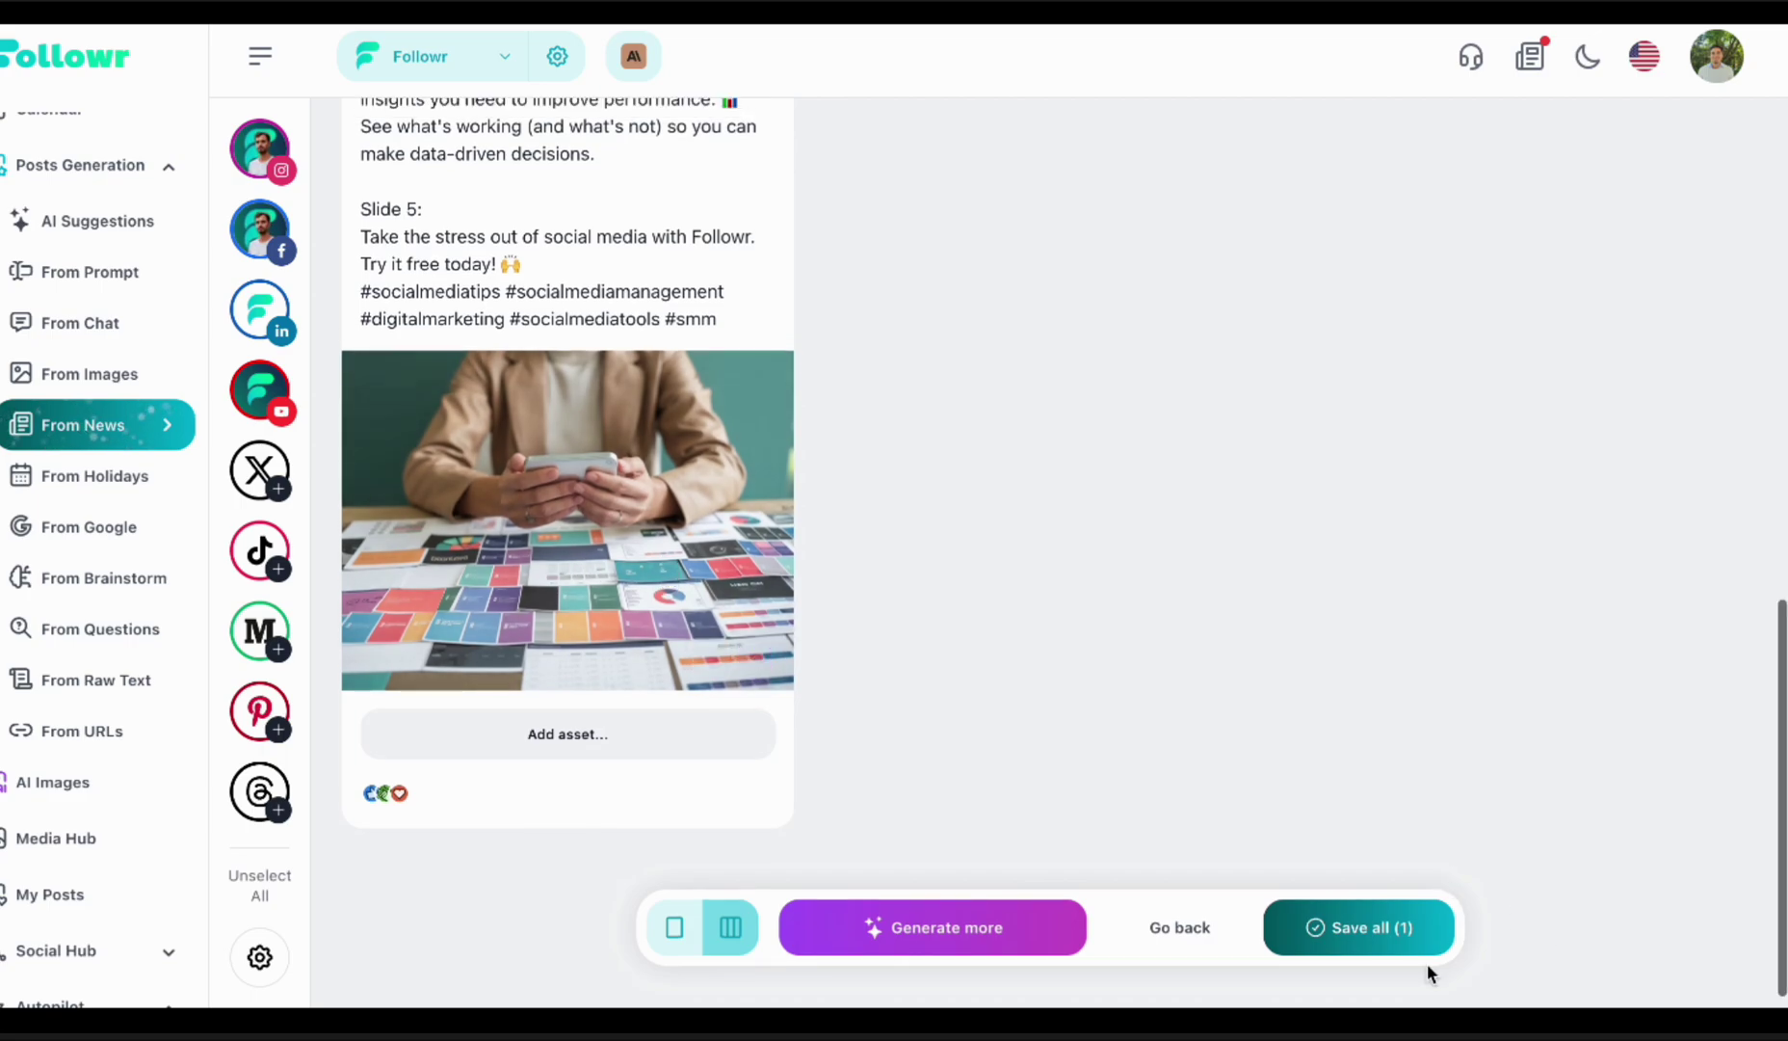
left_click(1380, 949)
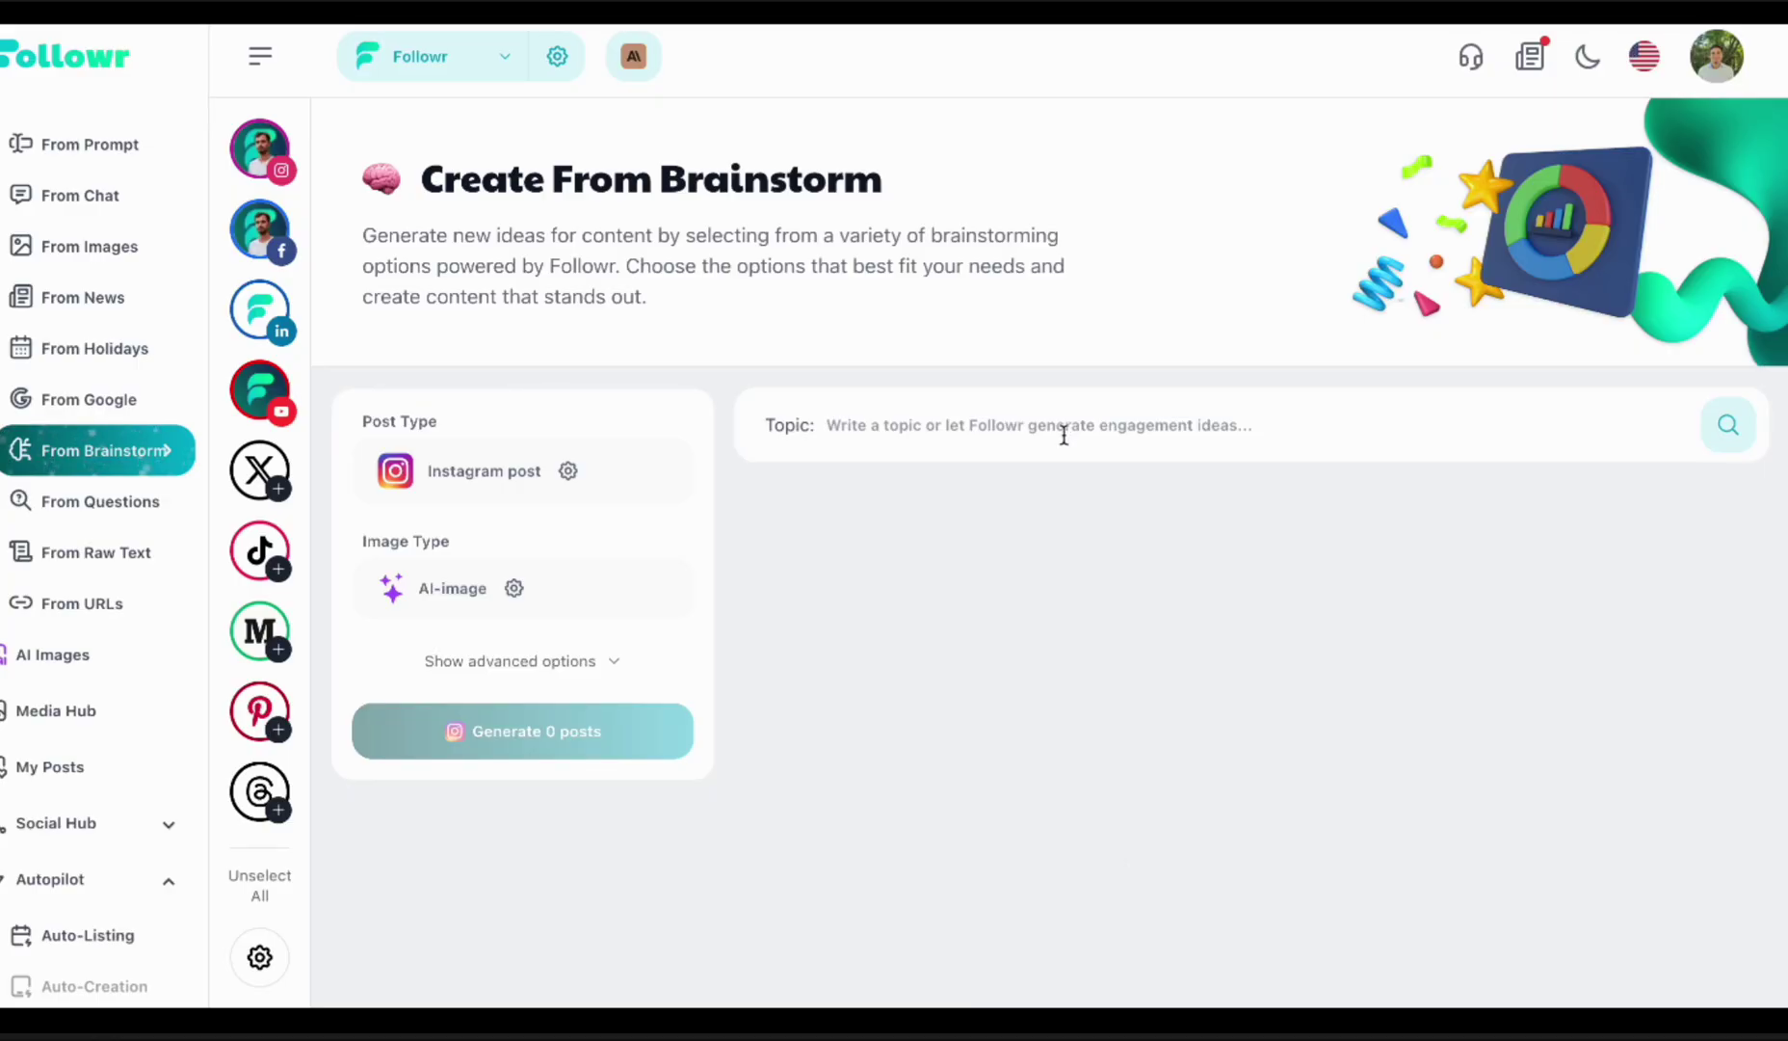
- On the From Brainstorm page, generate content ideas for the topic "AI used in companies"
left_click(1063, 435)
type("AI")
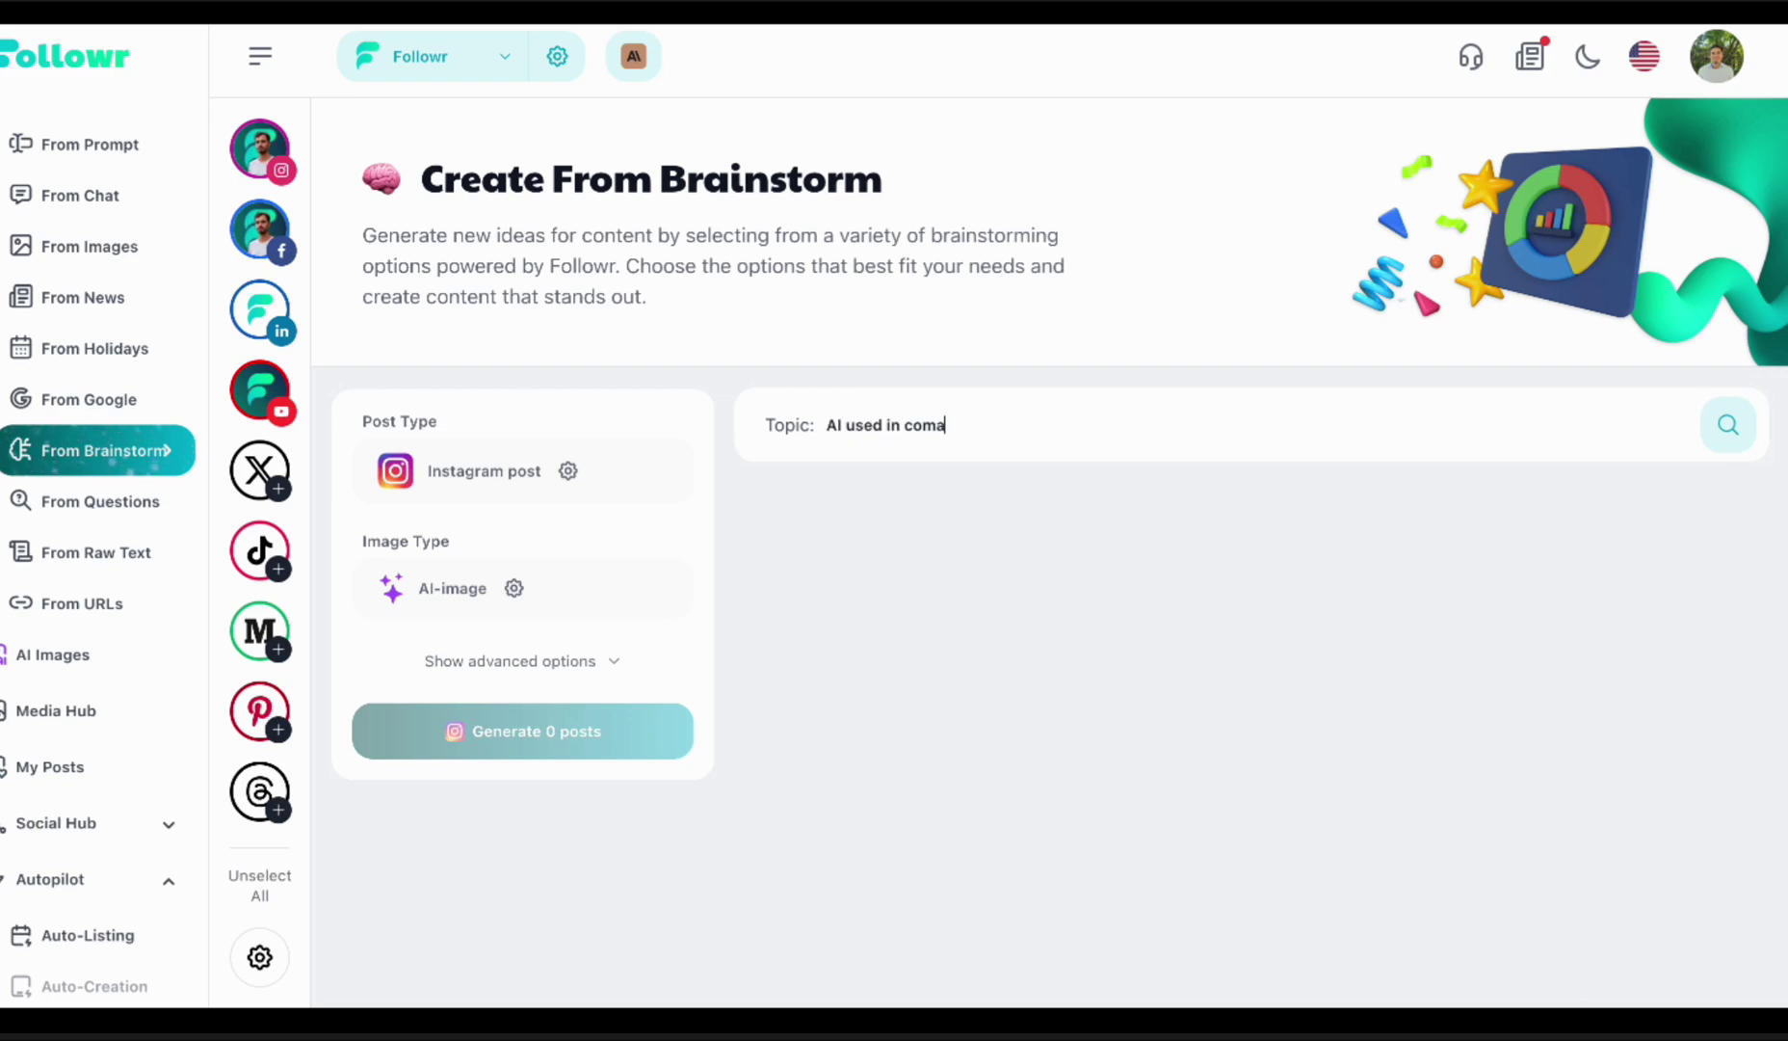
type(" used in companies")
key("Return")
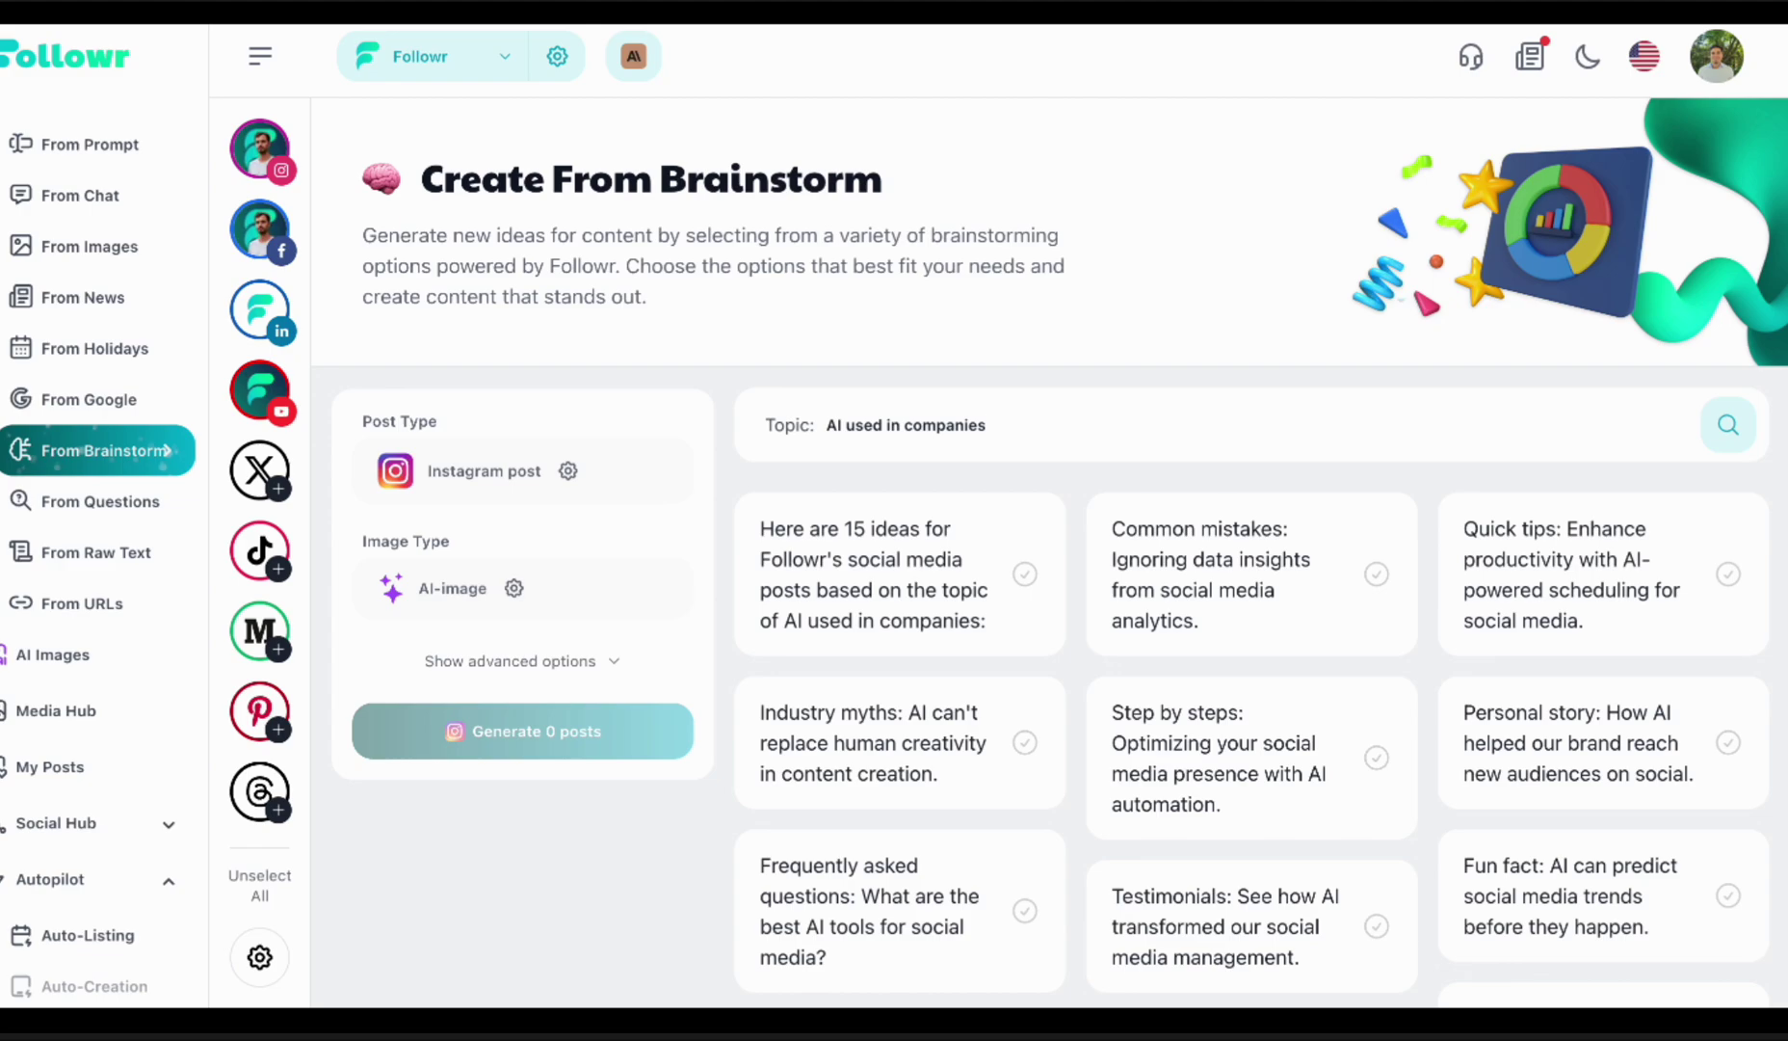
- Look through the brainstormed ideas and select "Fun fact: AI can predict social media trends before they happen."
scroll(1003, 583, "down", 1)
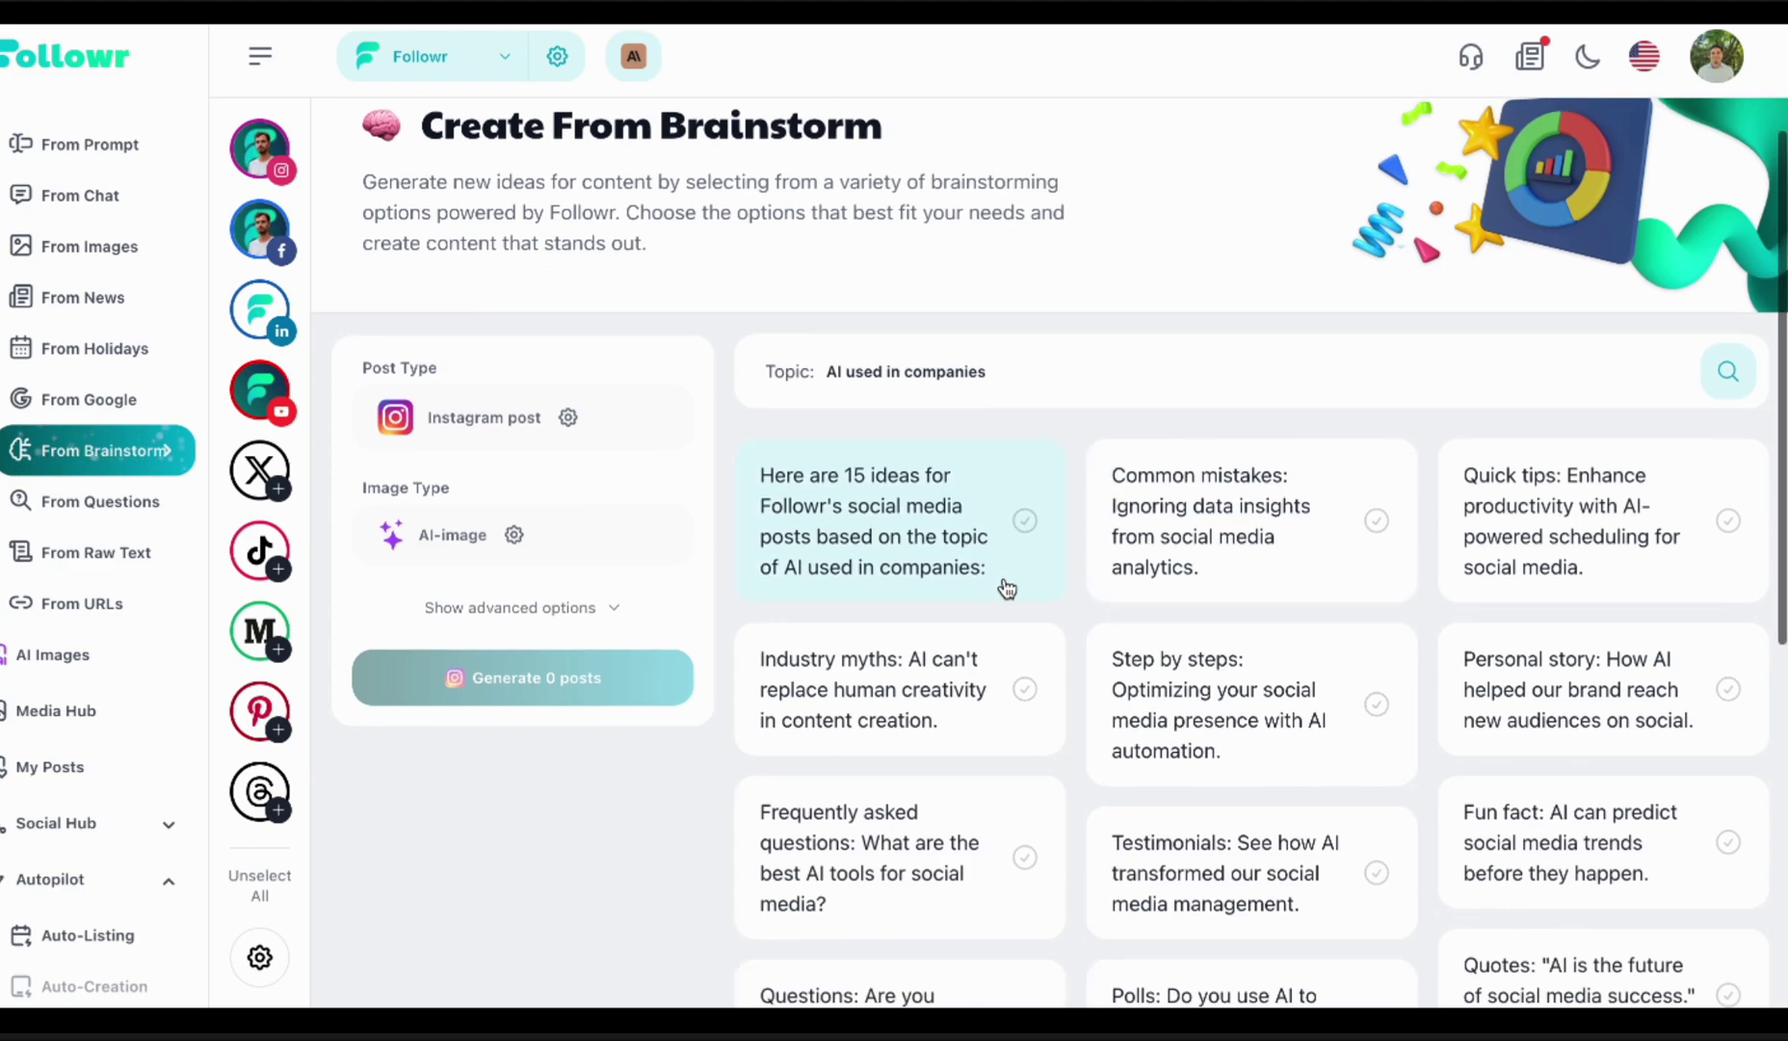
scroll(1135, 468, "down", 2)
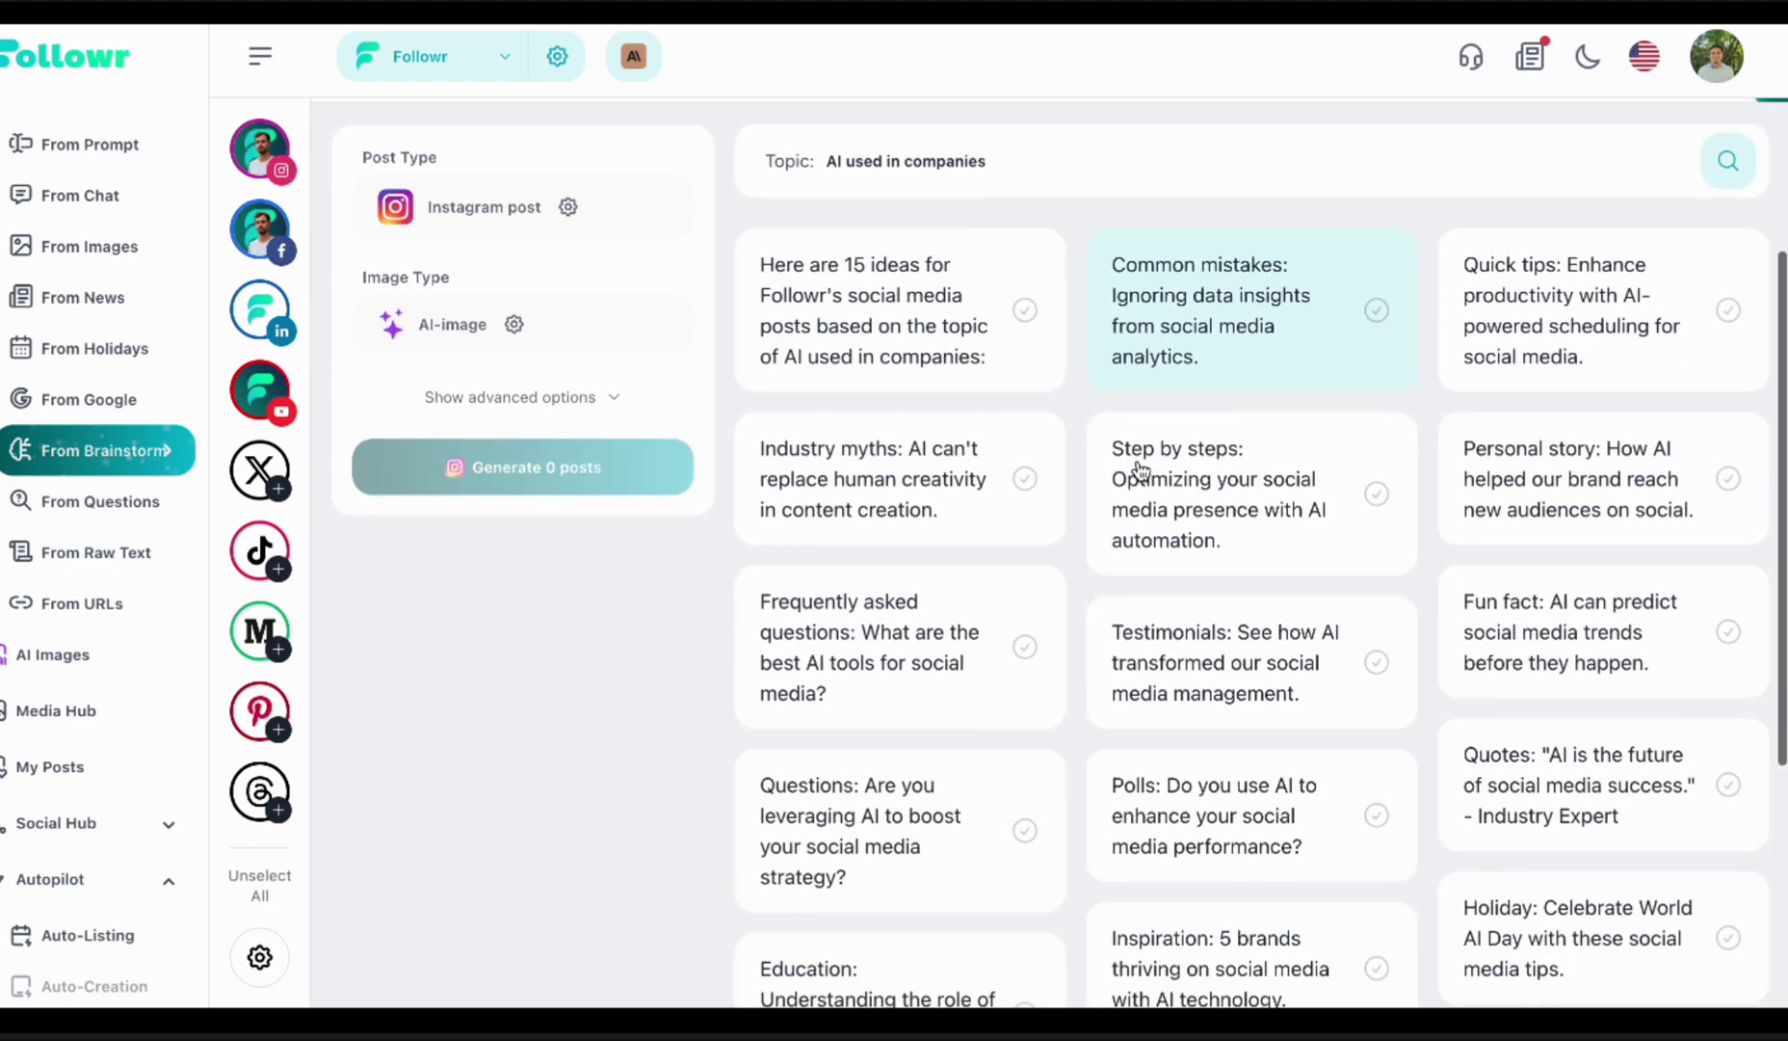
scroll(911, 540, "down", 1)
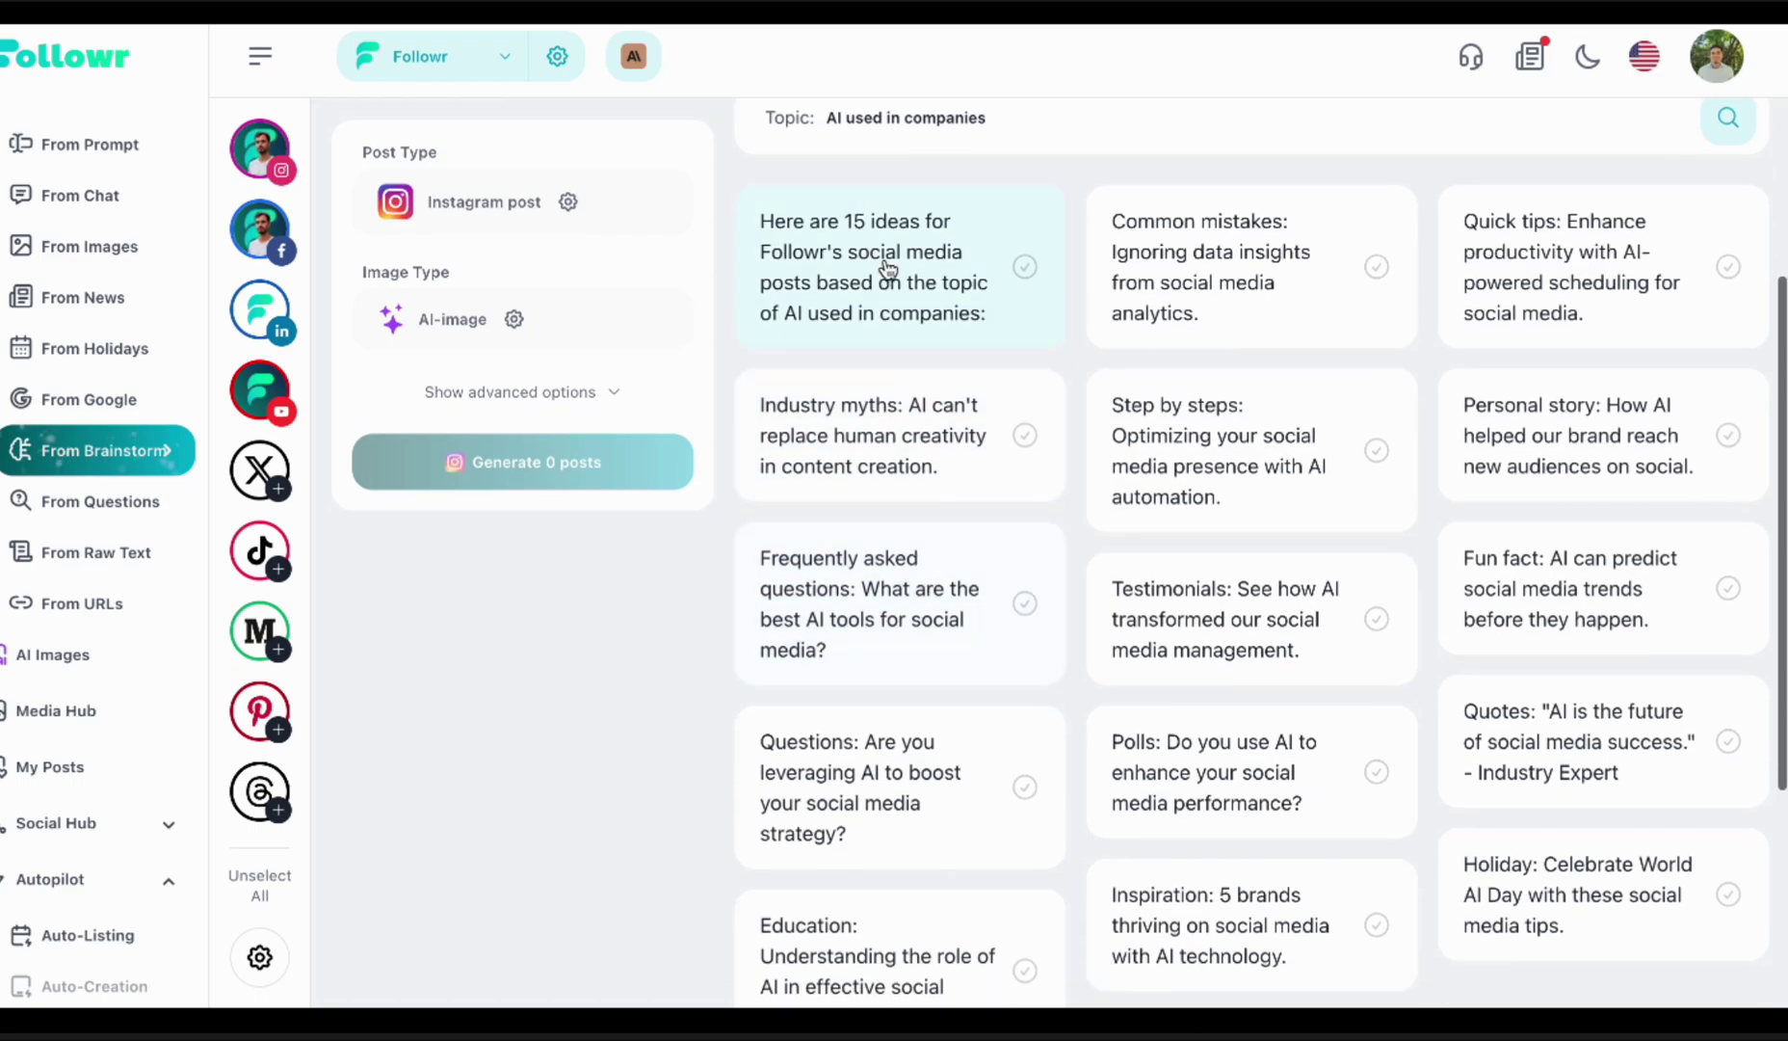
scroll(1511, 289, "down", 1)
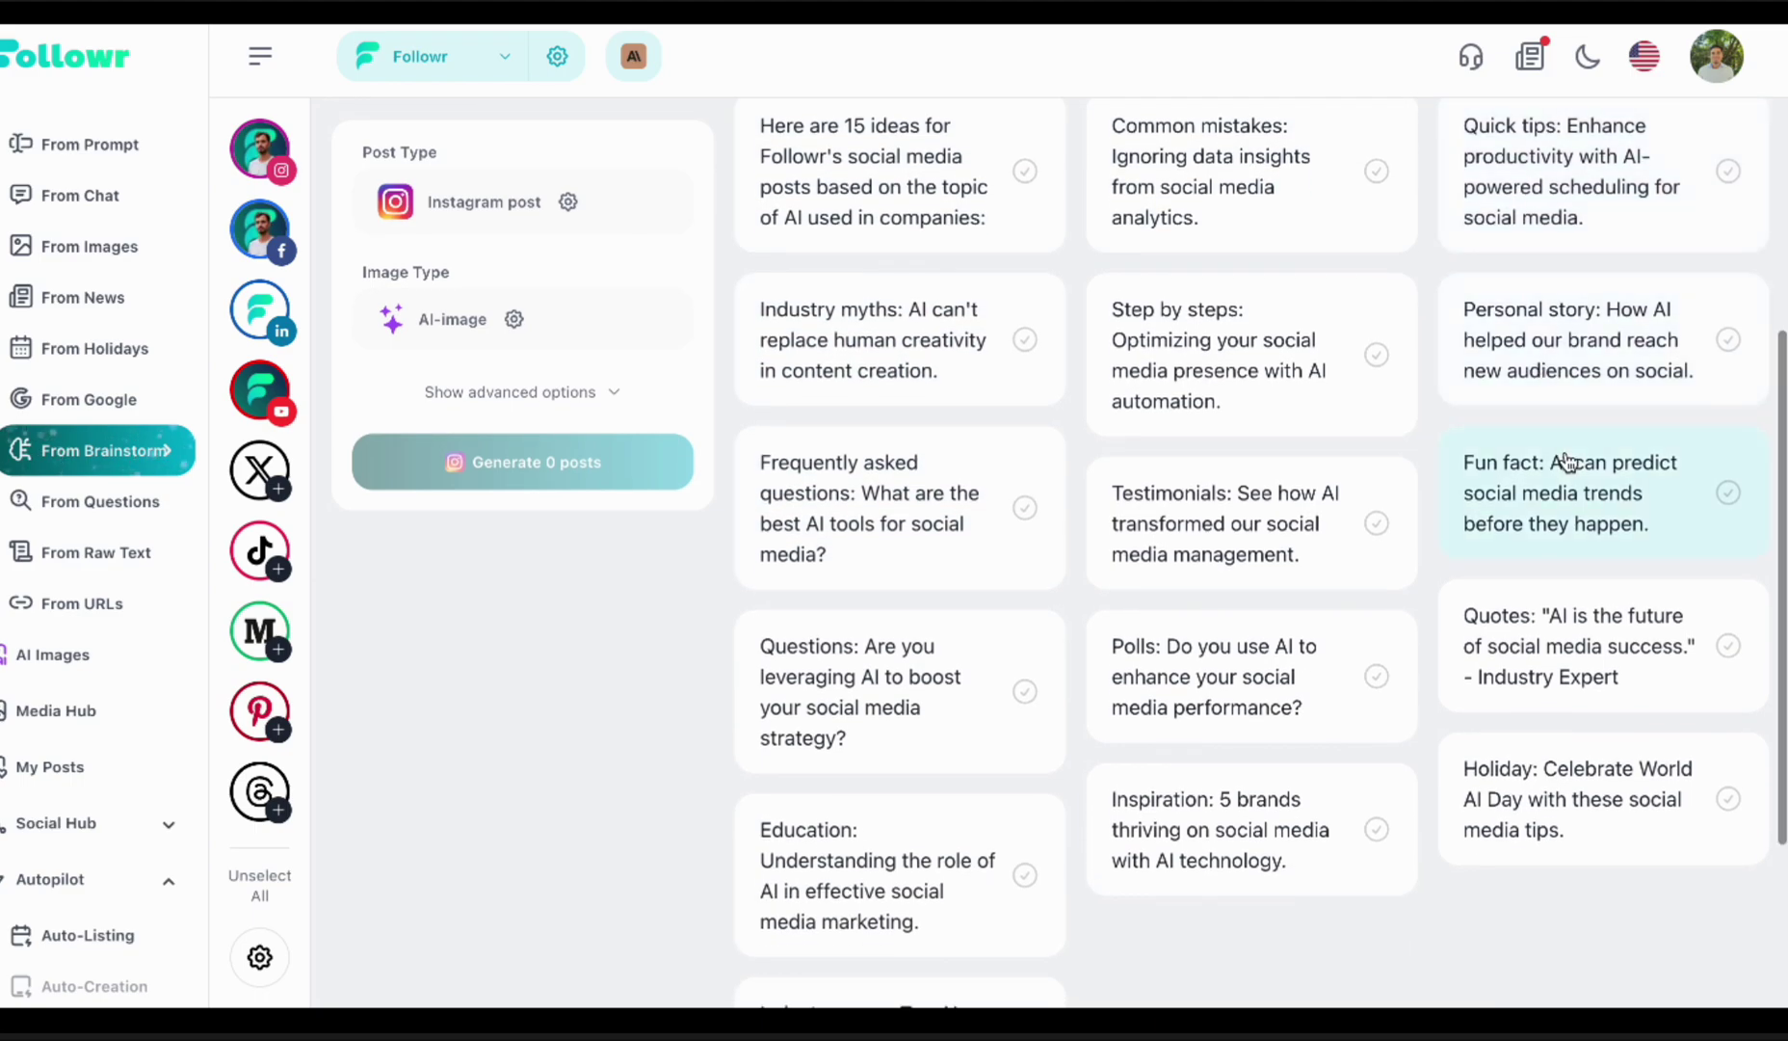
left_click(1593, 506)
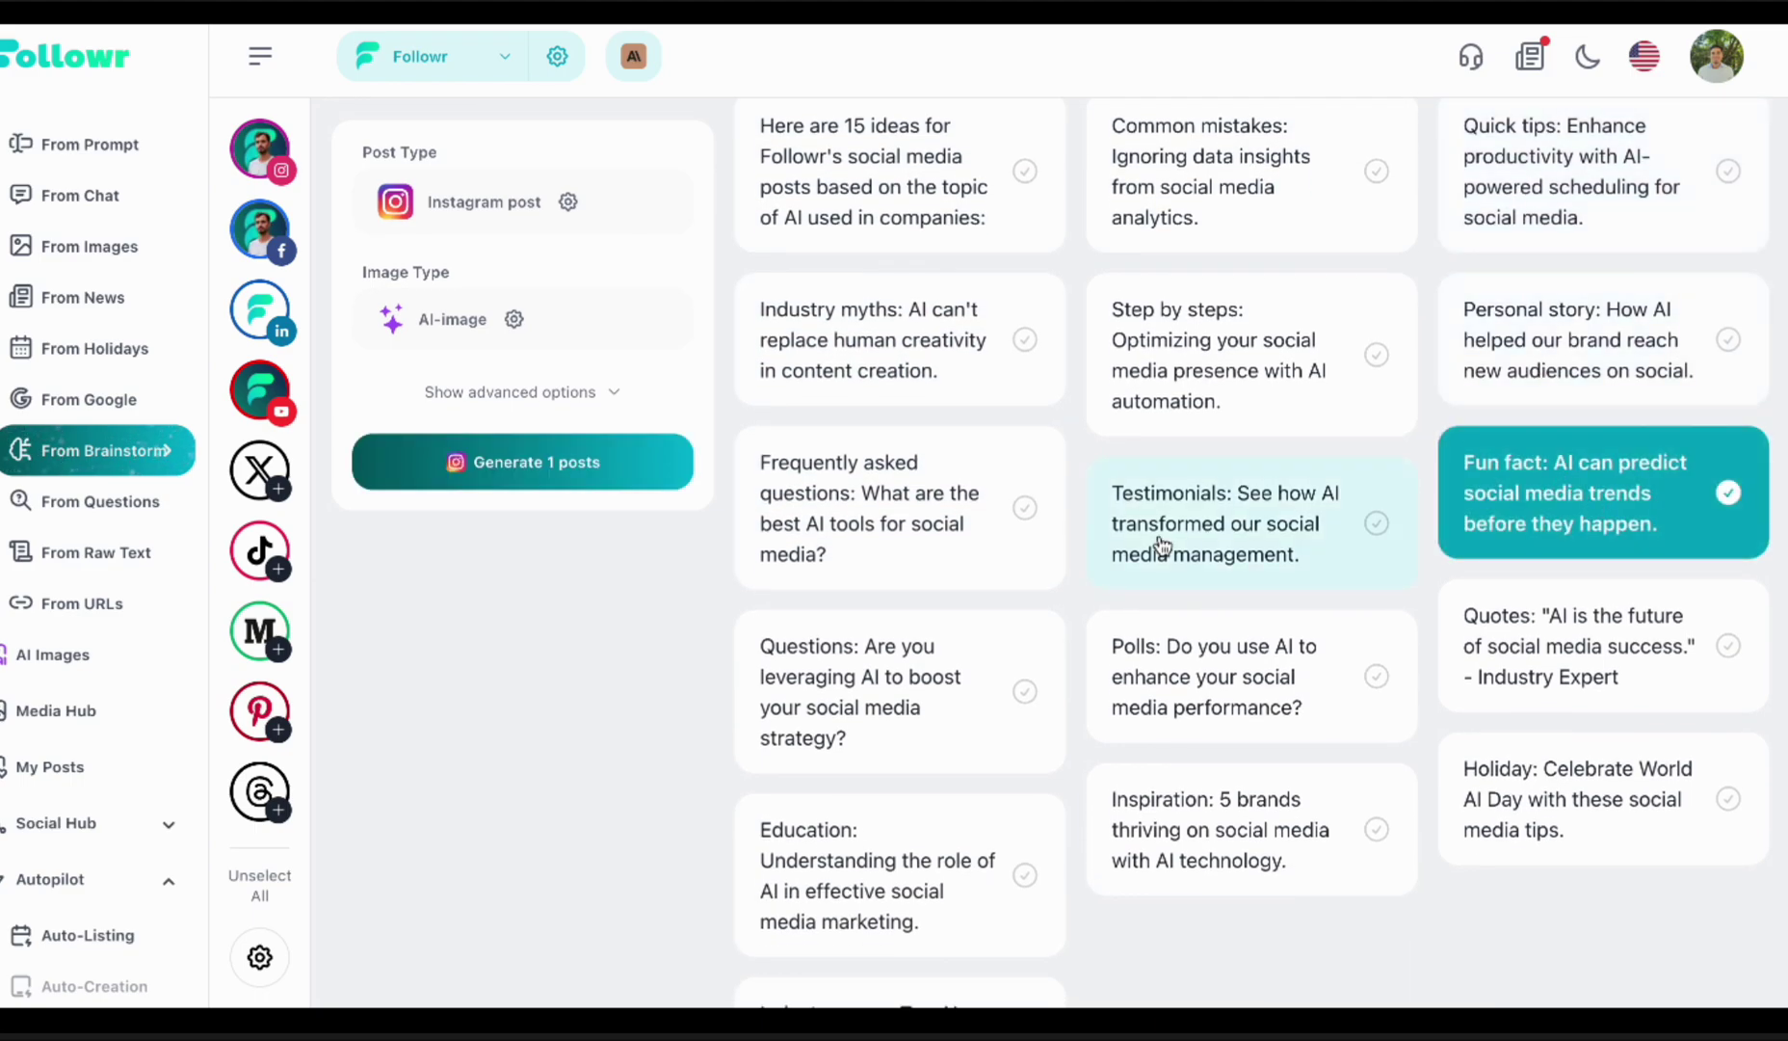
- Load more brainstorm ideas for the AI topic below the existing ones
scroll(1156, 539, "down", 2)
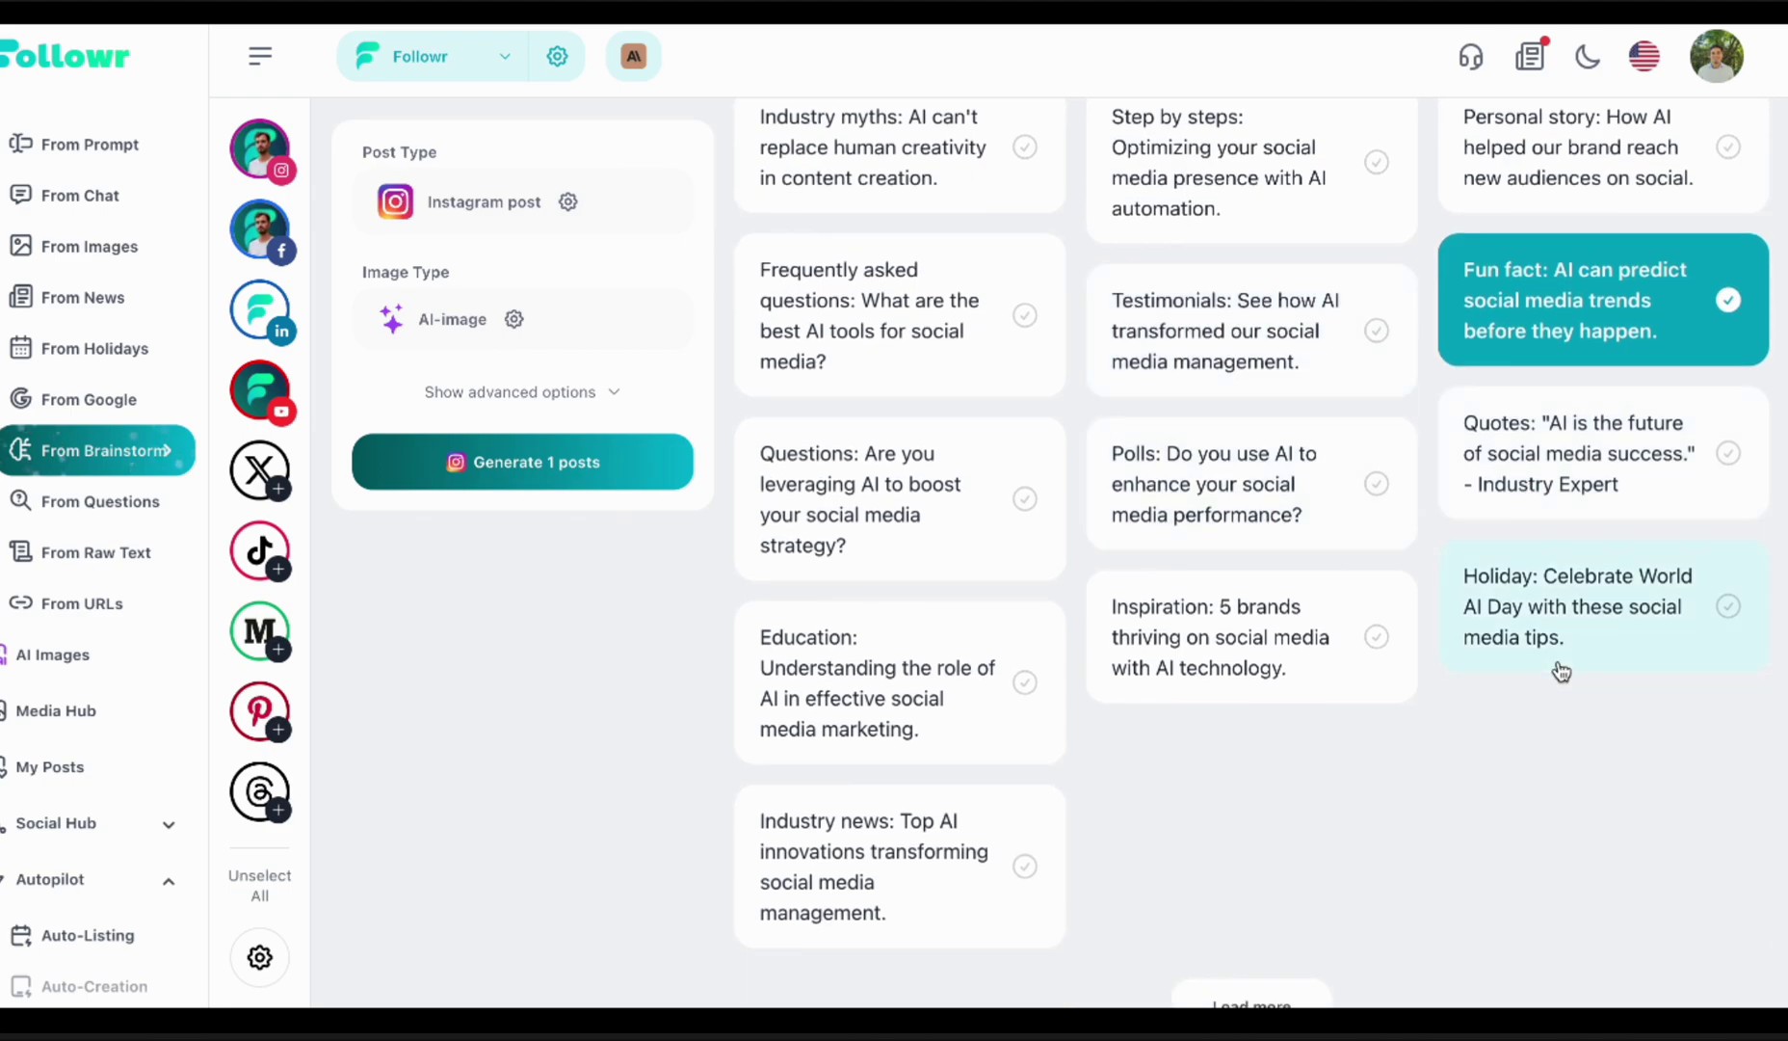
scroll(881, 721, "down", 1)
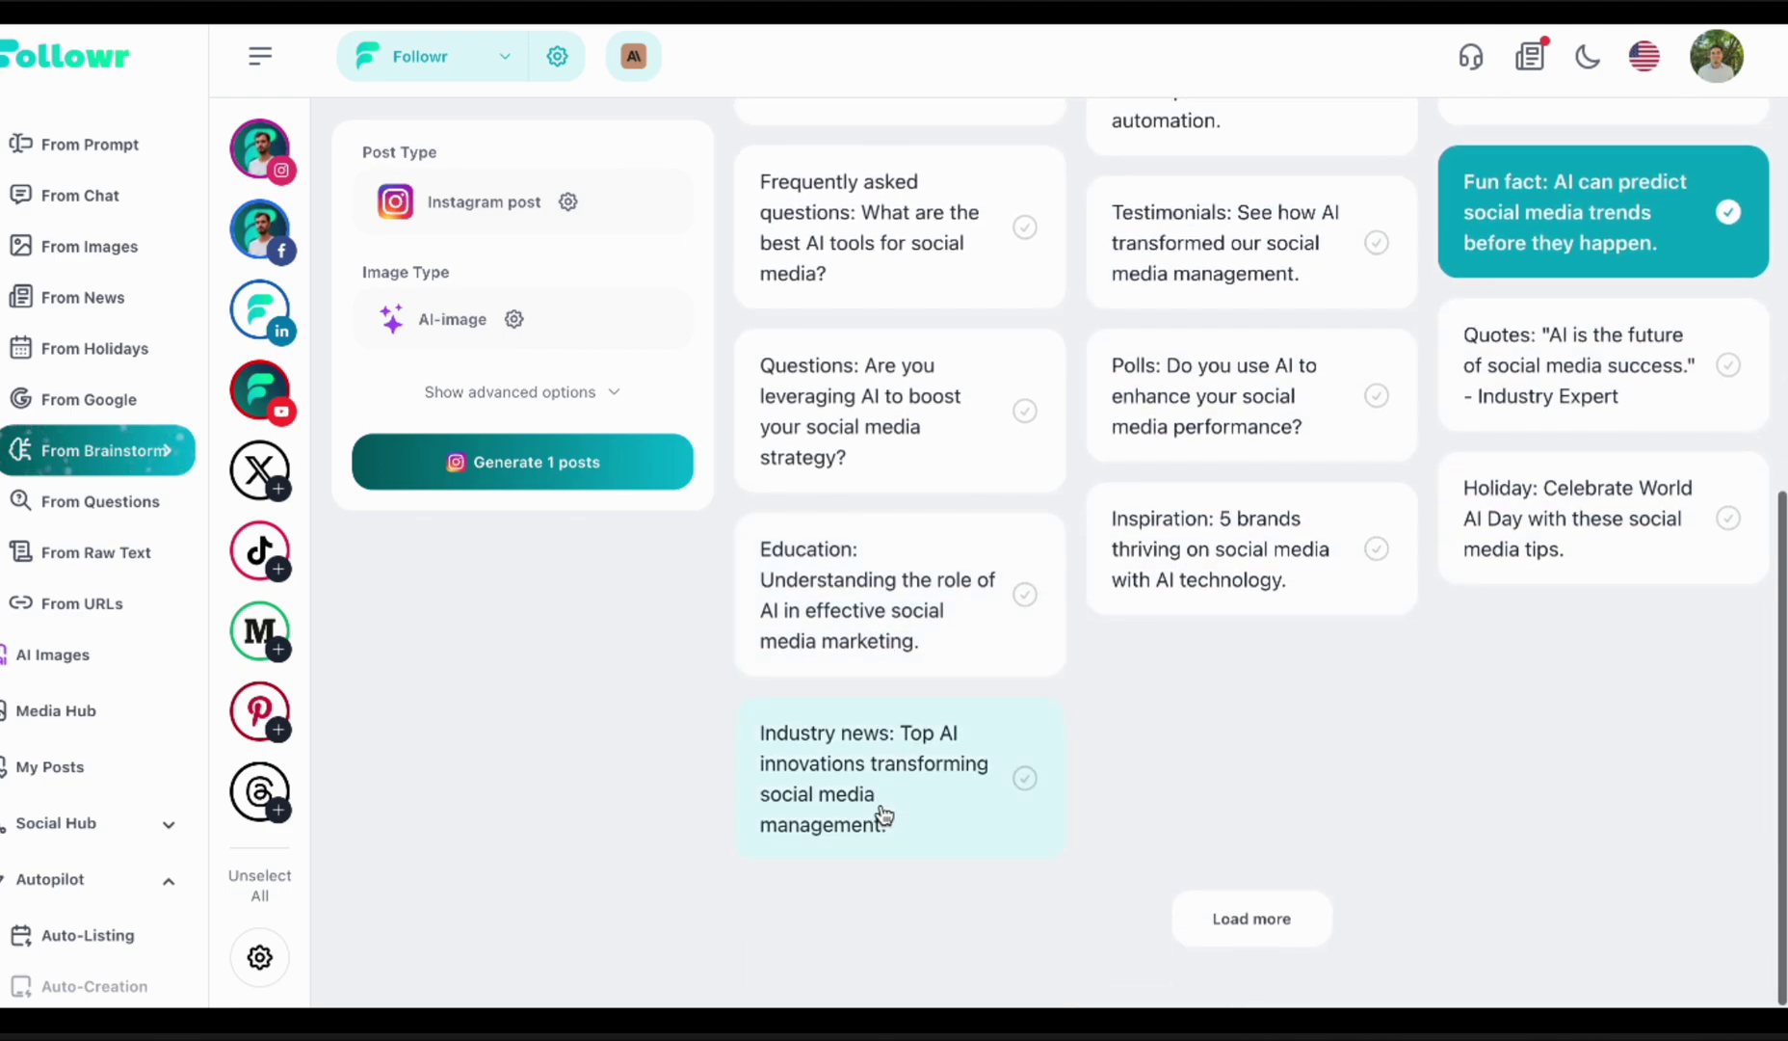
left_click(1282, 929)
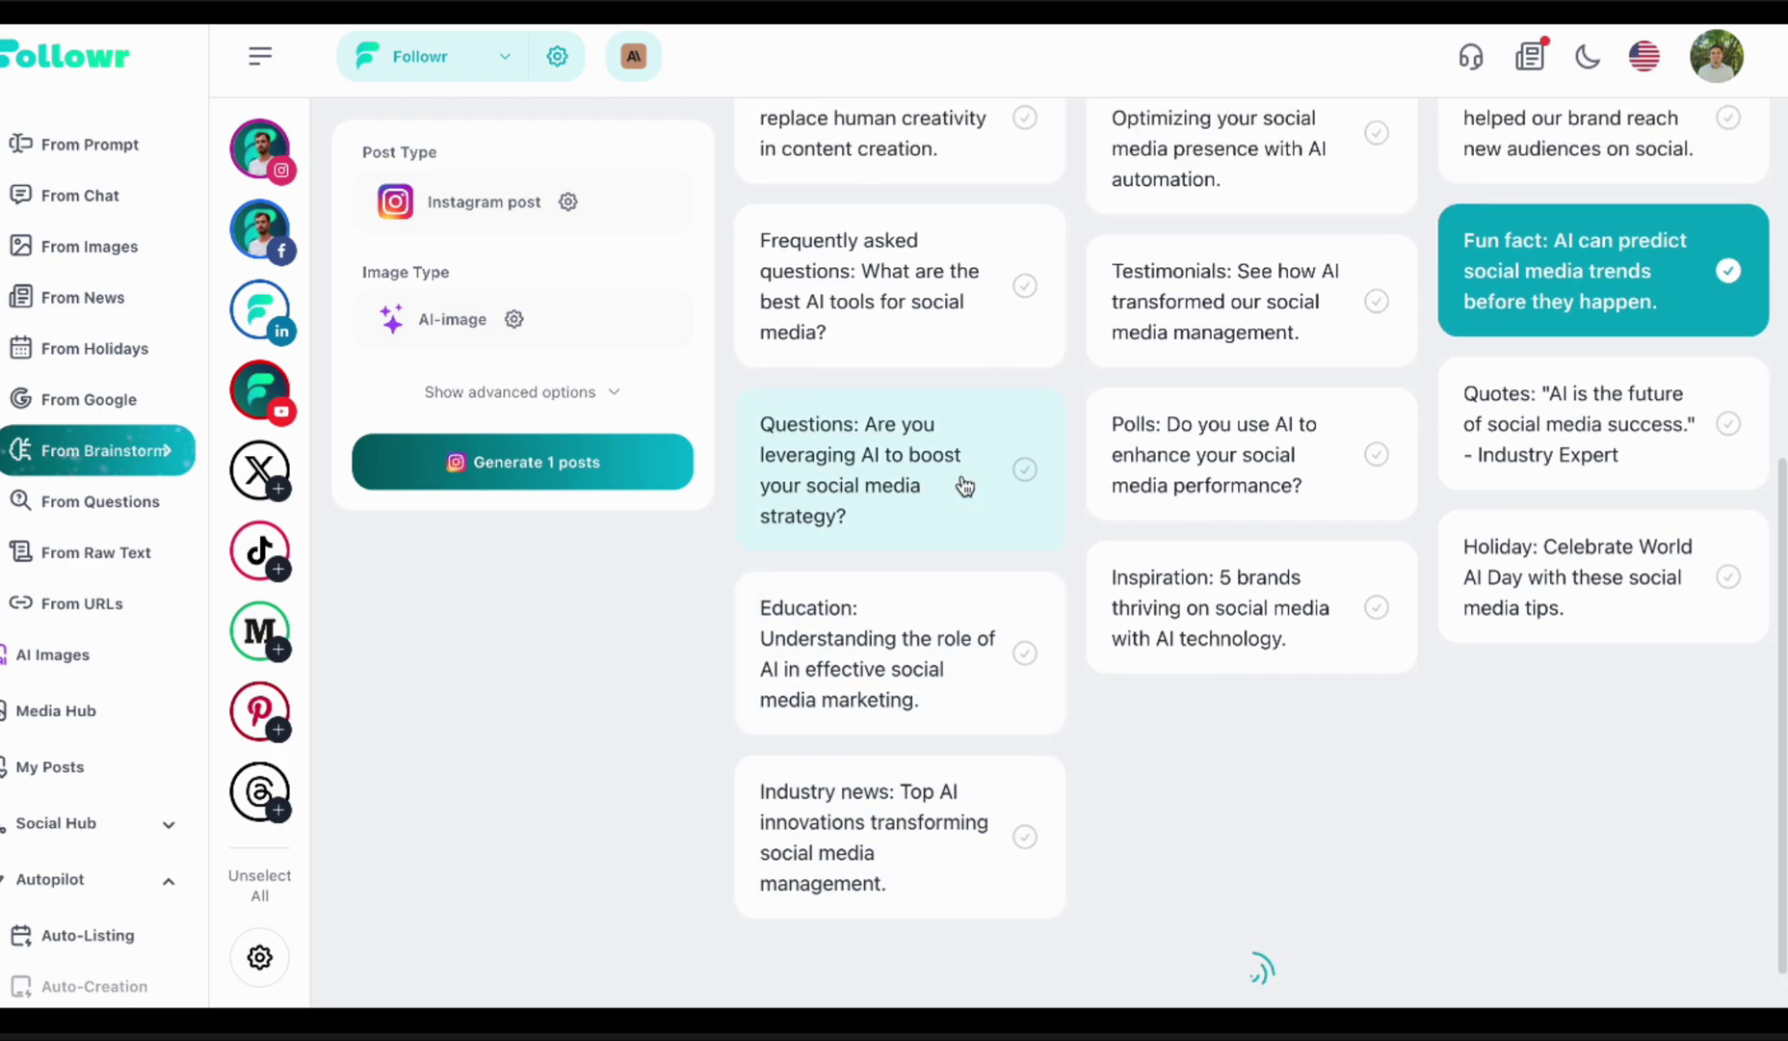
- Add two ideas to the selection: the question about harnessing AI to drive social engagement and the myth that AI can't replace human creativity
scroll(966, 443, "down", 6)
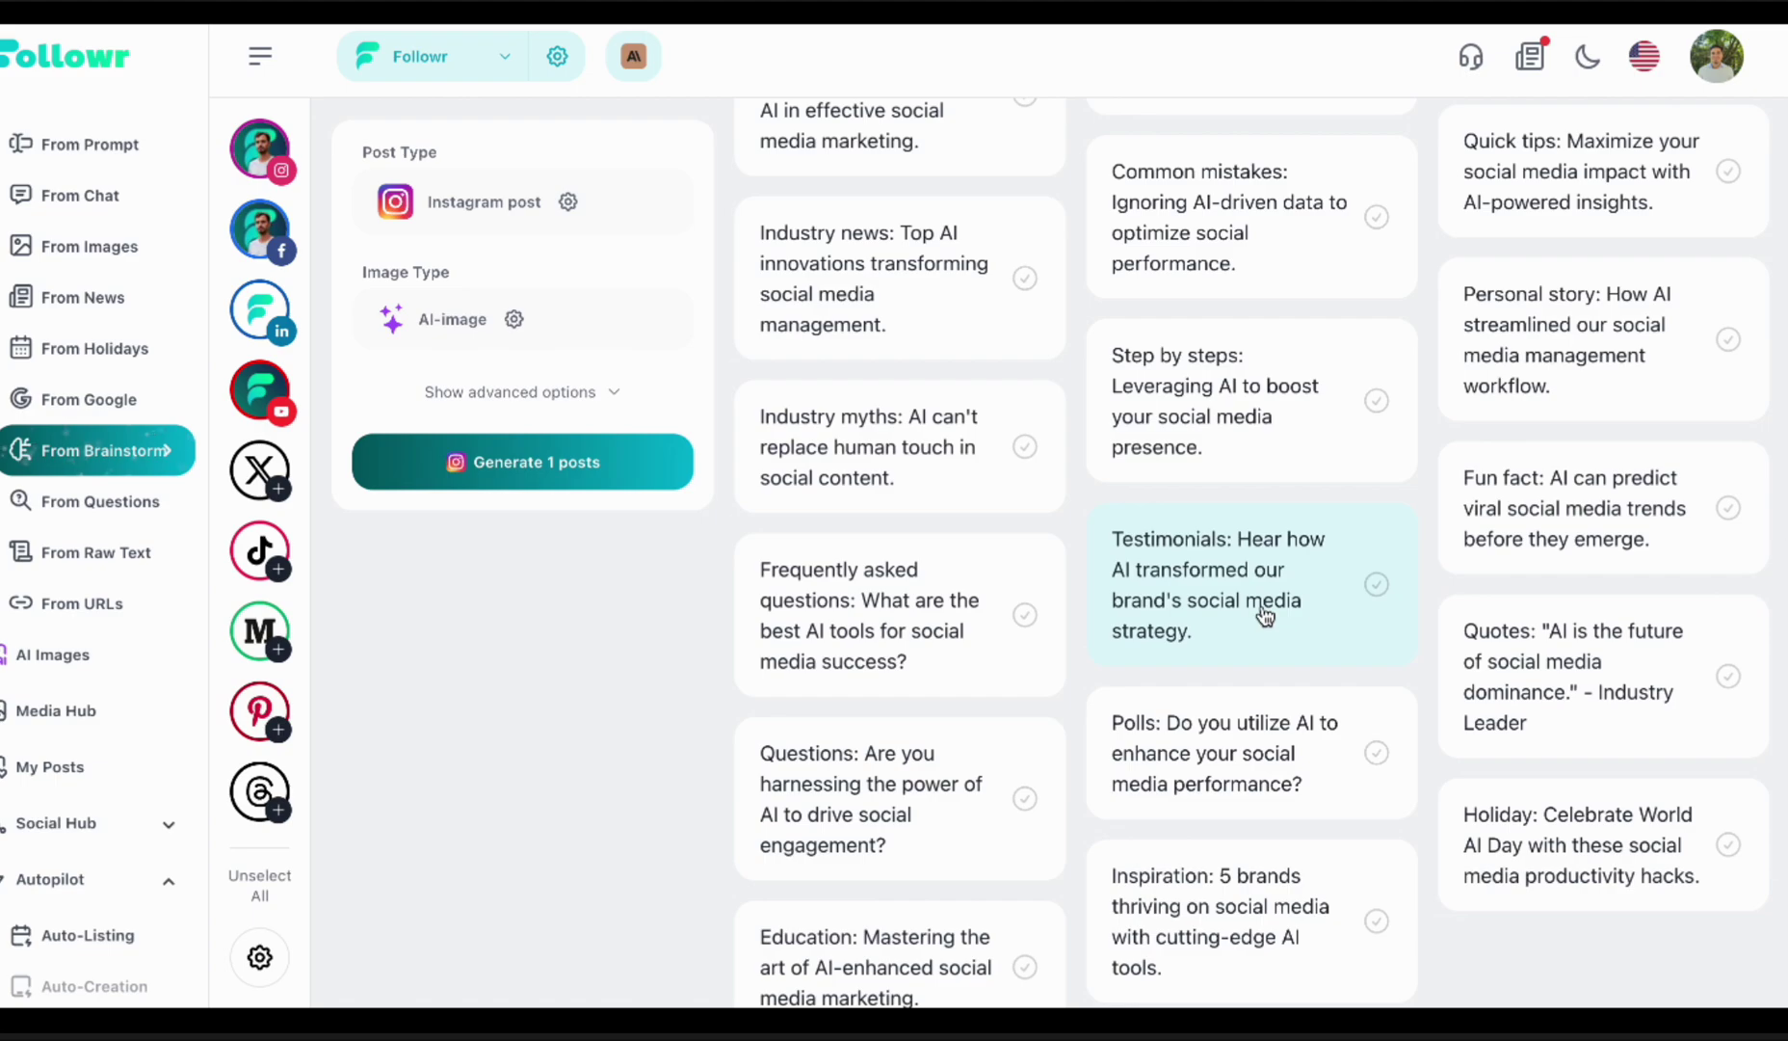
scroll(1261, 616, "down", 3)
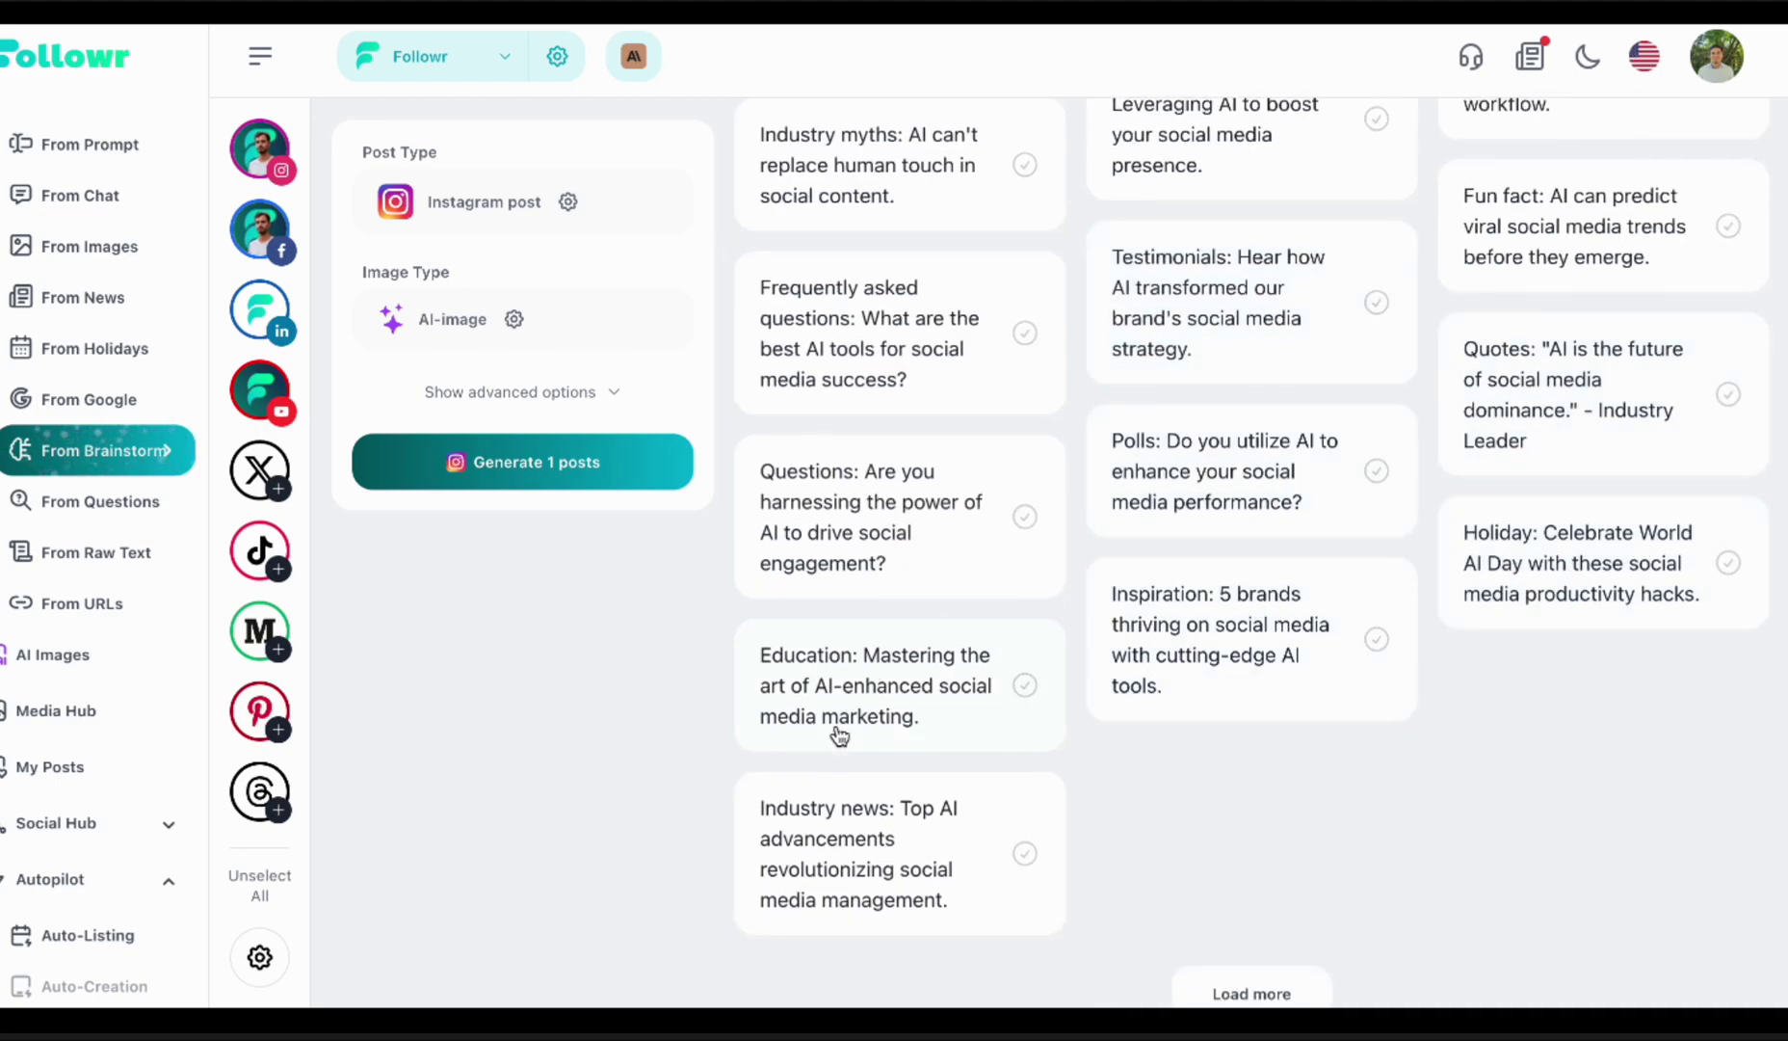
scroll(874, 678, "up", 1)
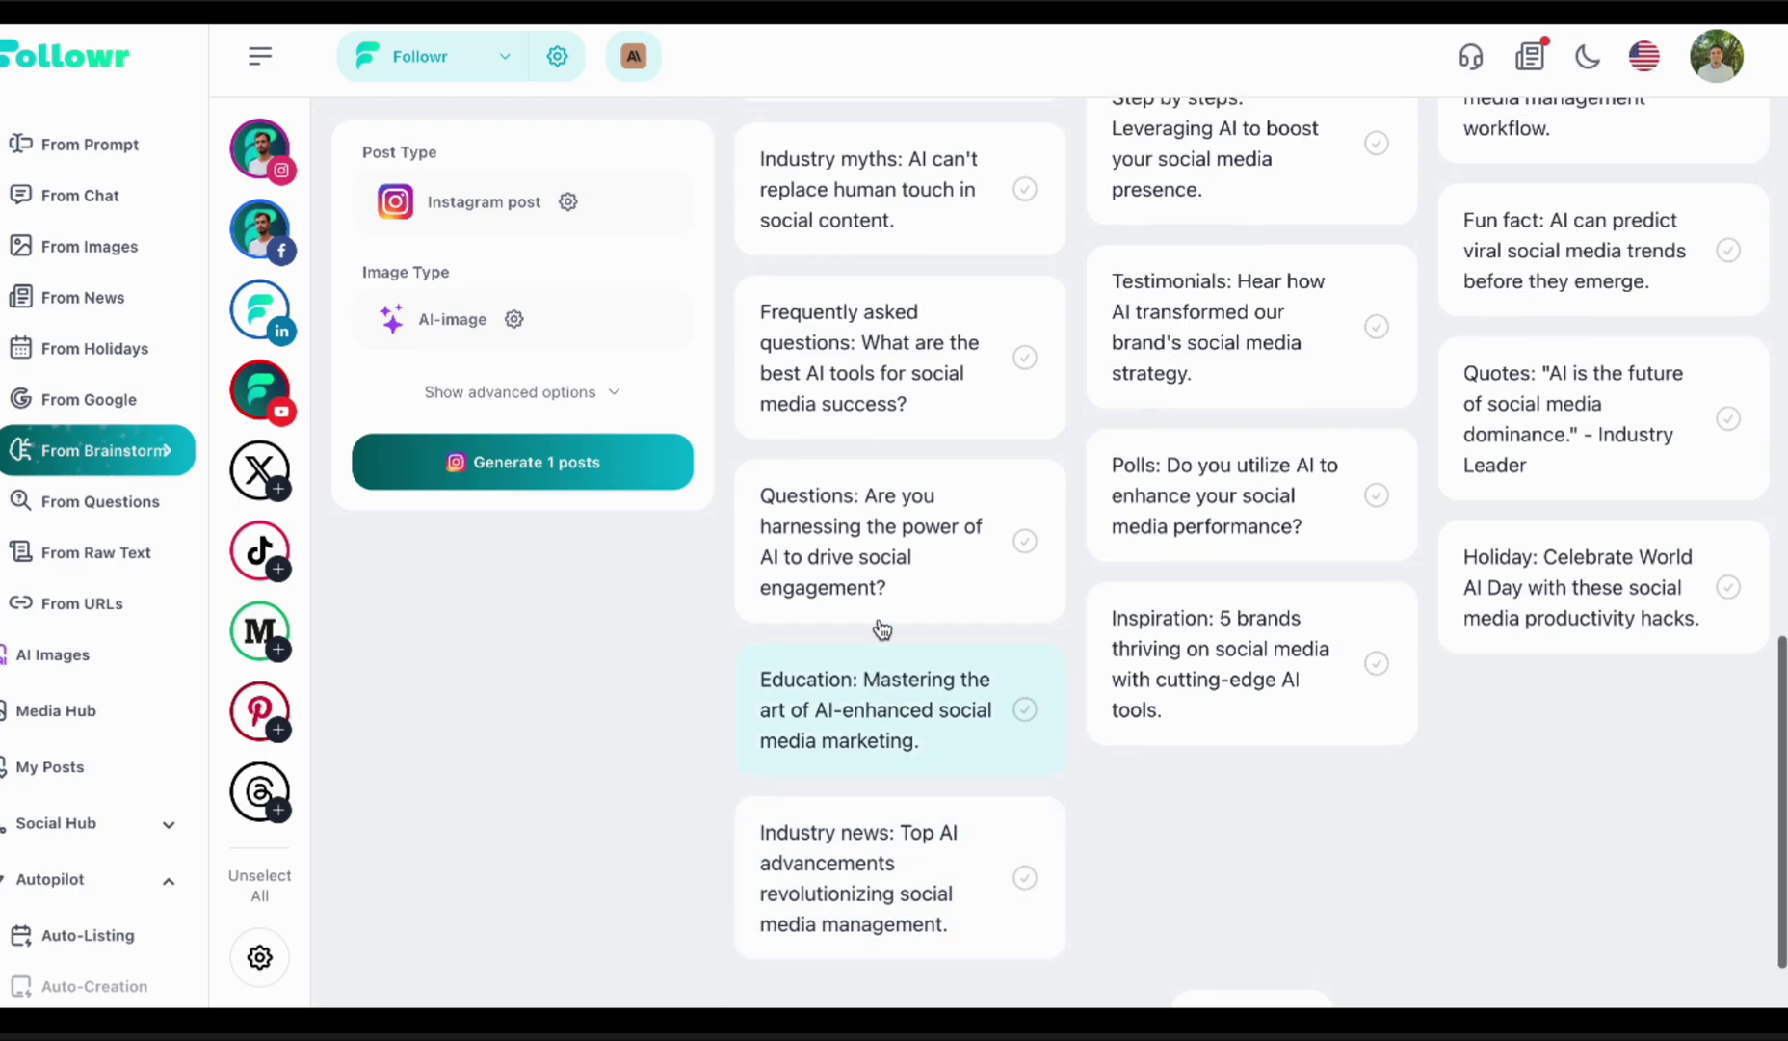
left_click(896, 521)
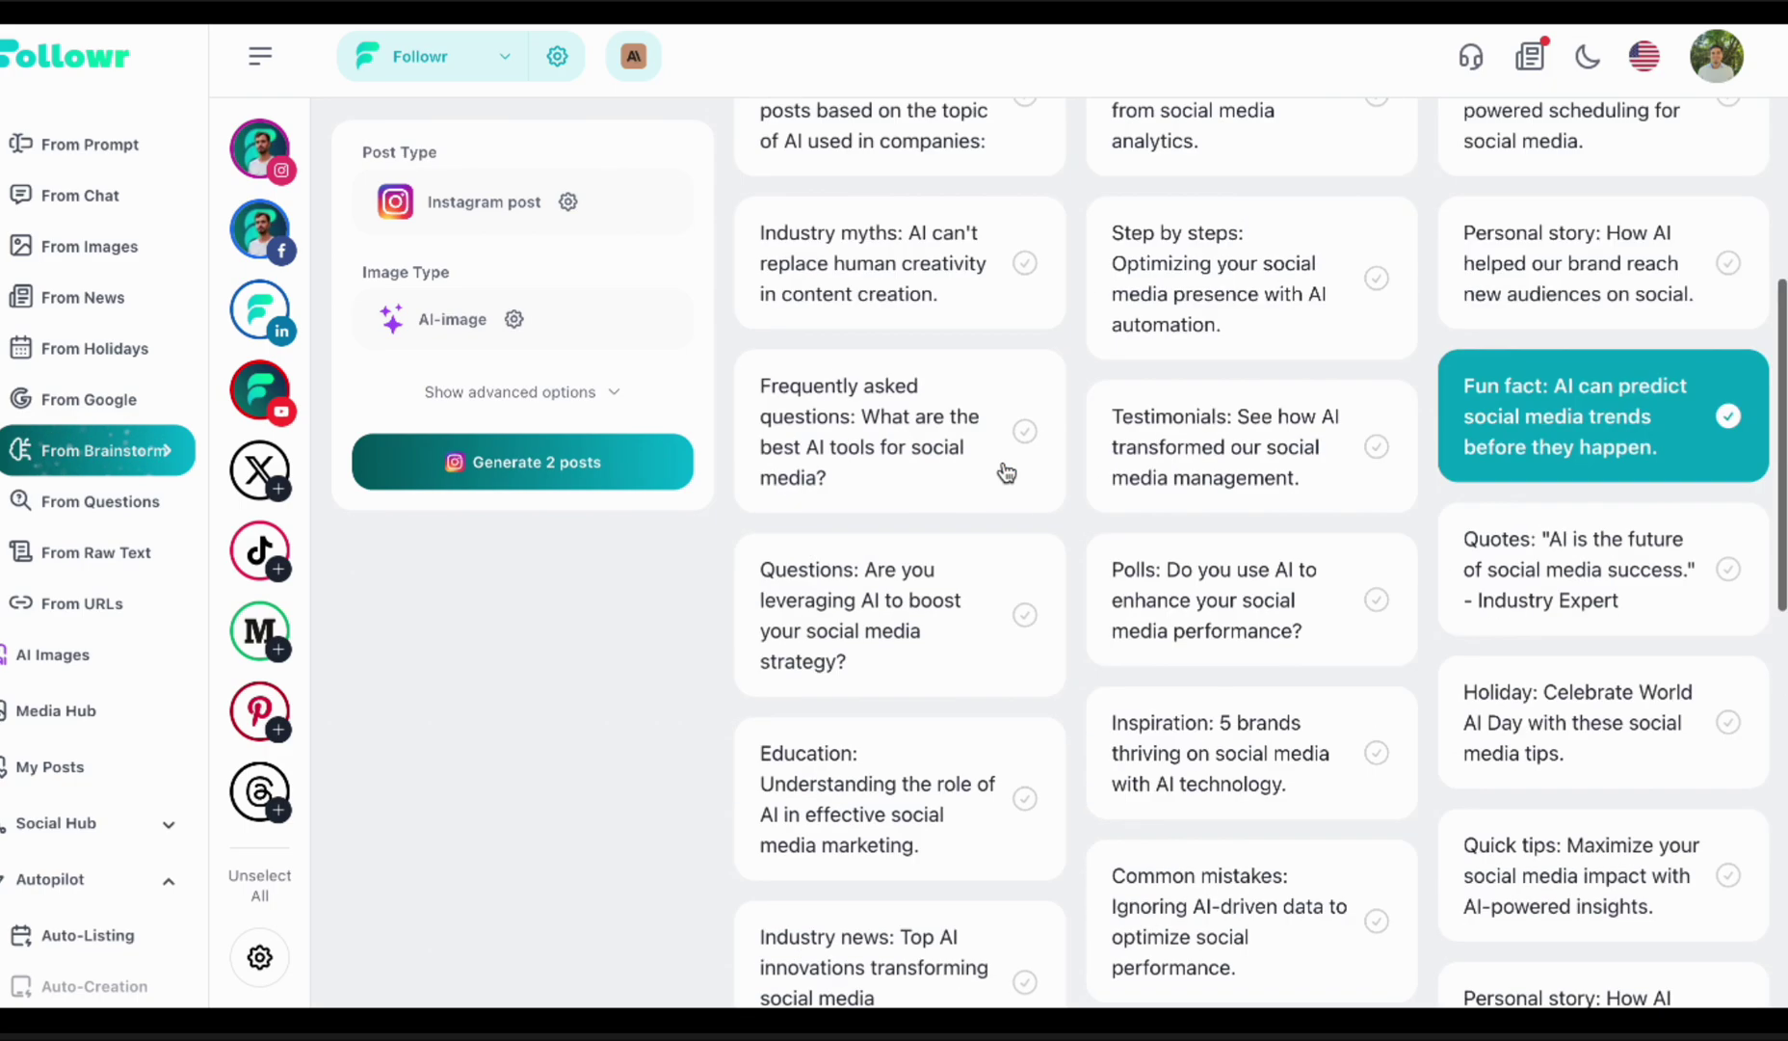
scroll(1003, 460, "up", 3)
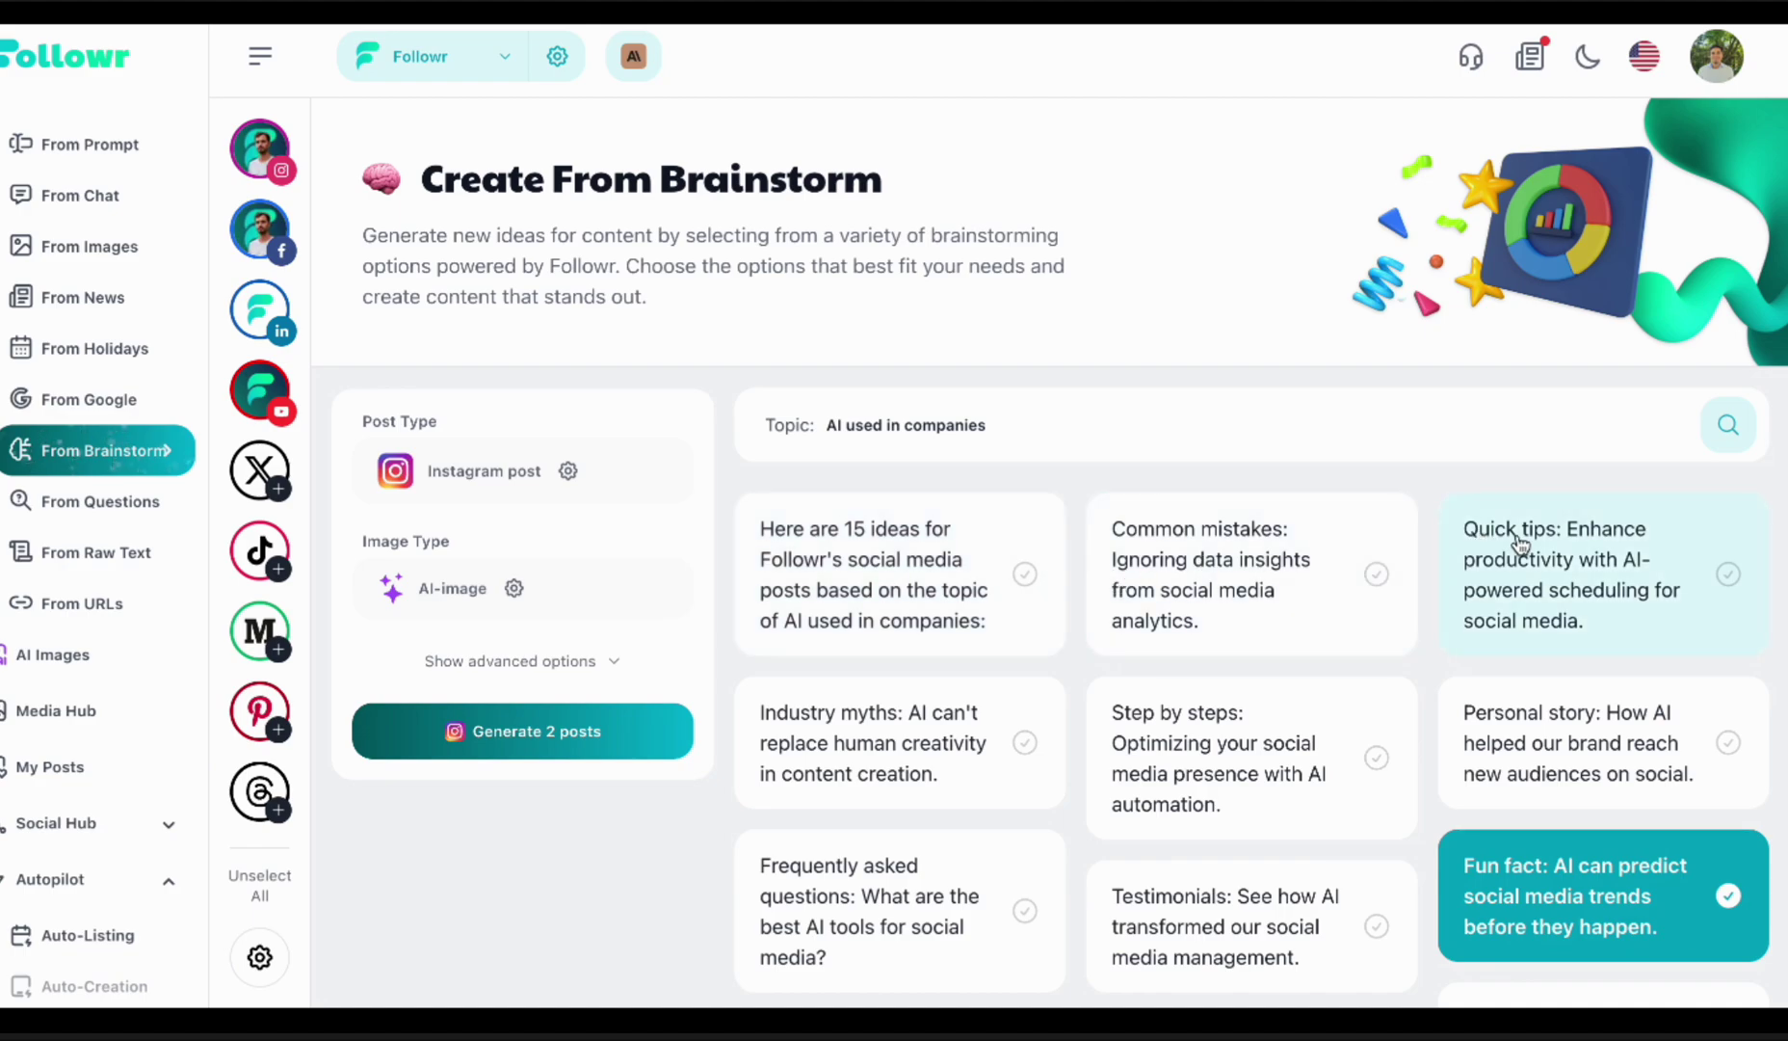
left_click(804, 776)
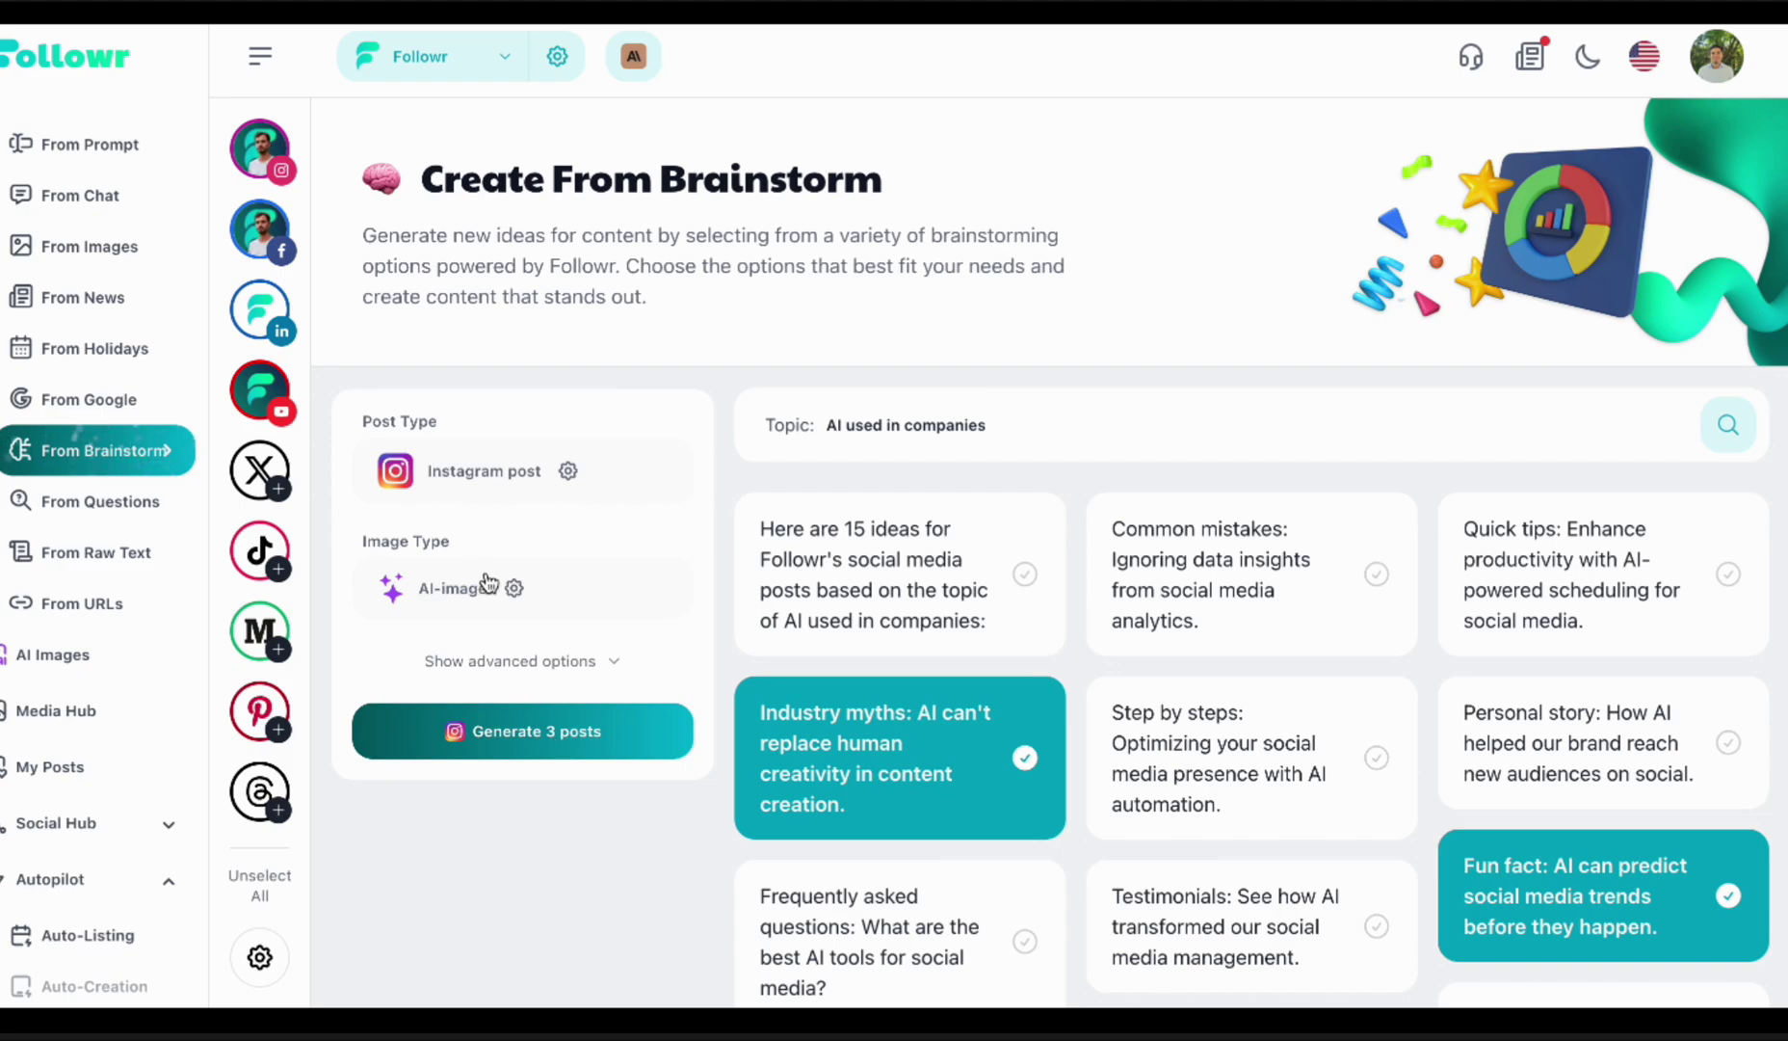
- Set the AI image model to Fal Flux Pro 1.1 Ultra, save it, and generate Instagram posts from the three selected ideas
left_click(514, 587)
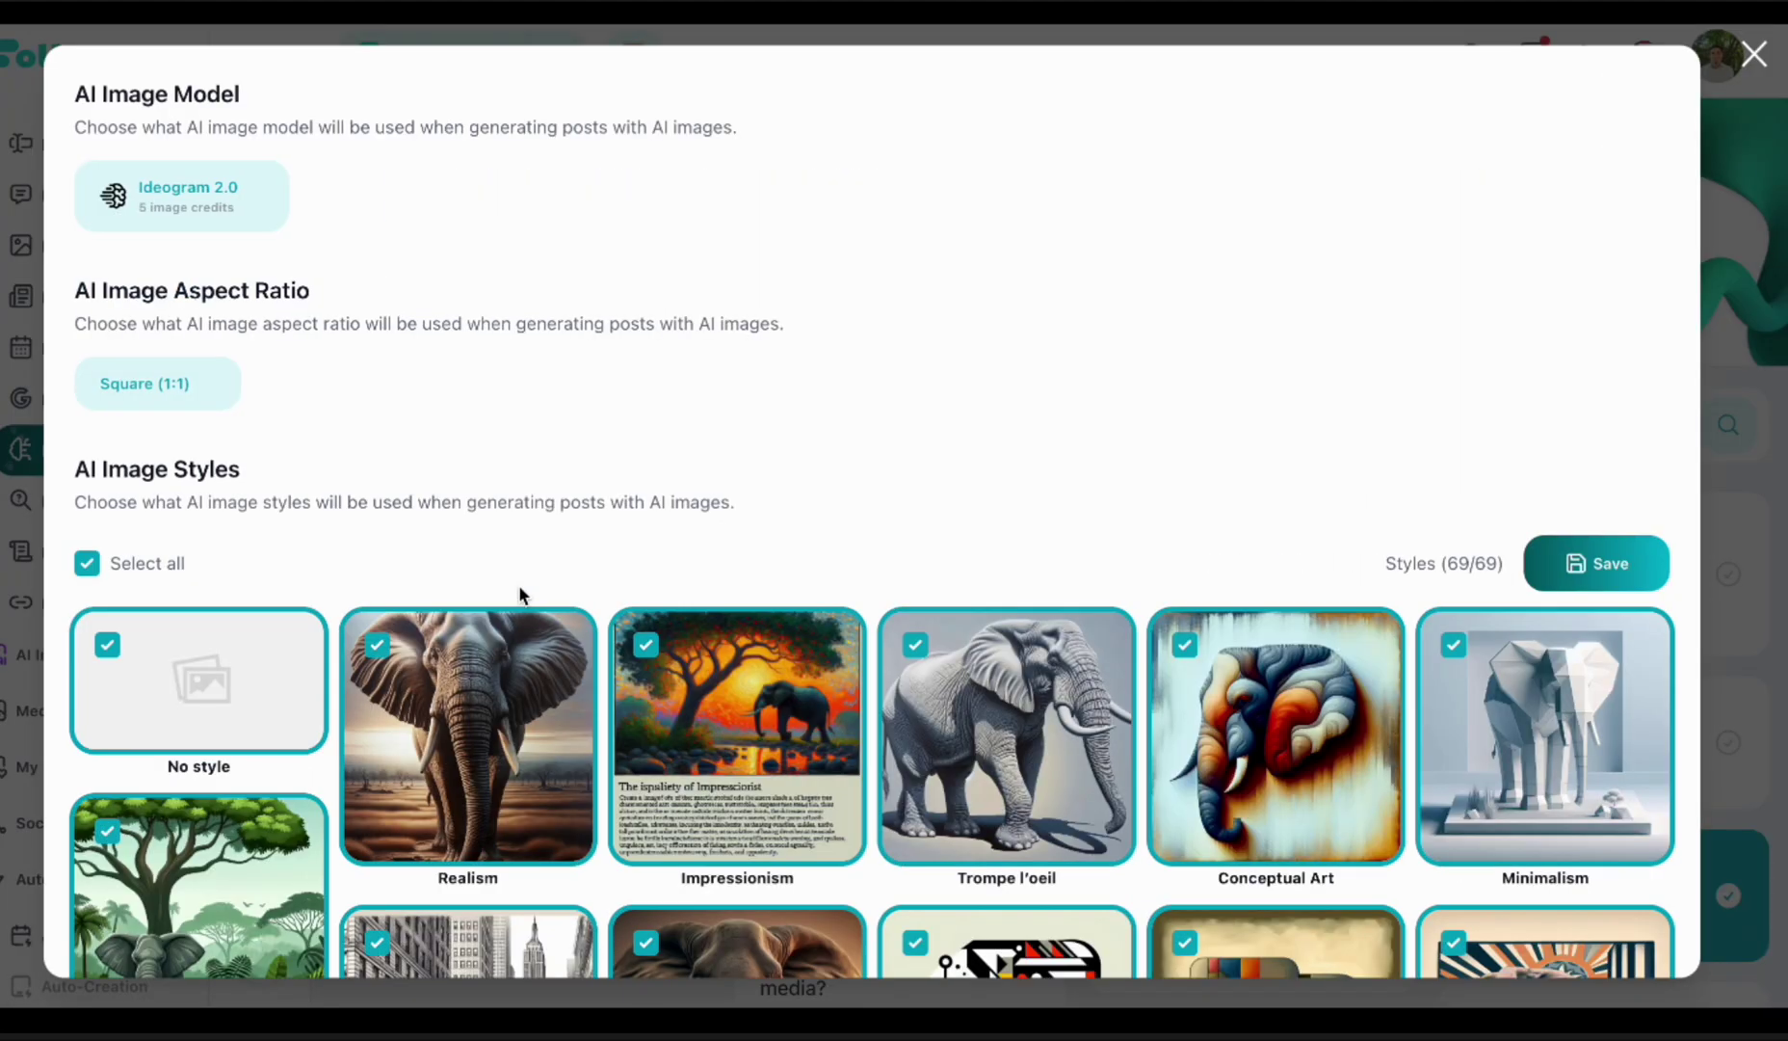
left_click(197, 223)
scroll(220, 463, "down", 2)
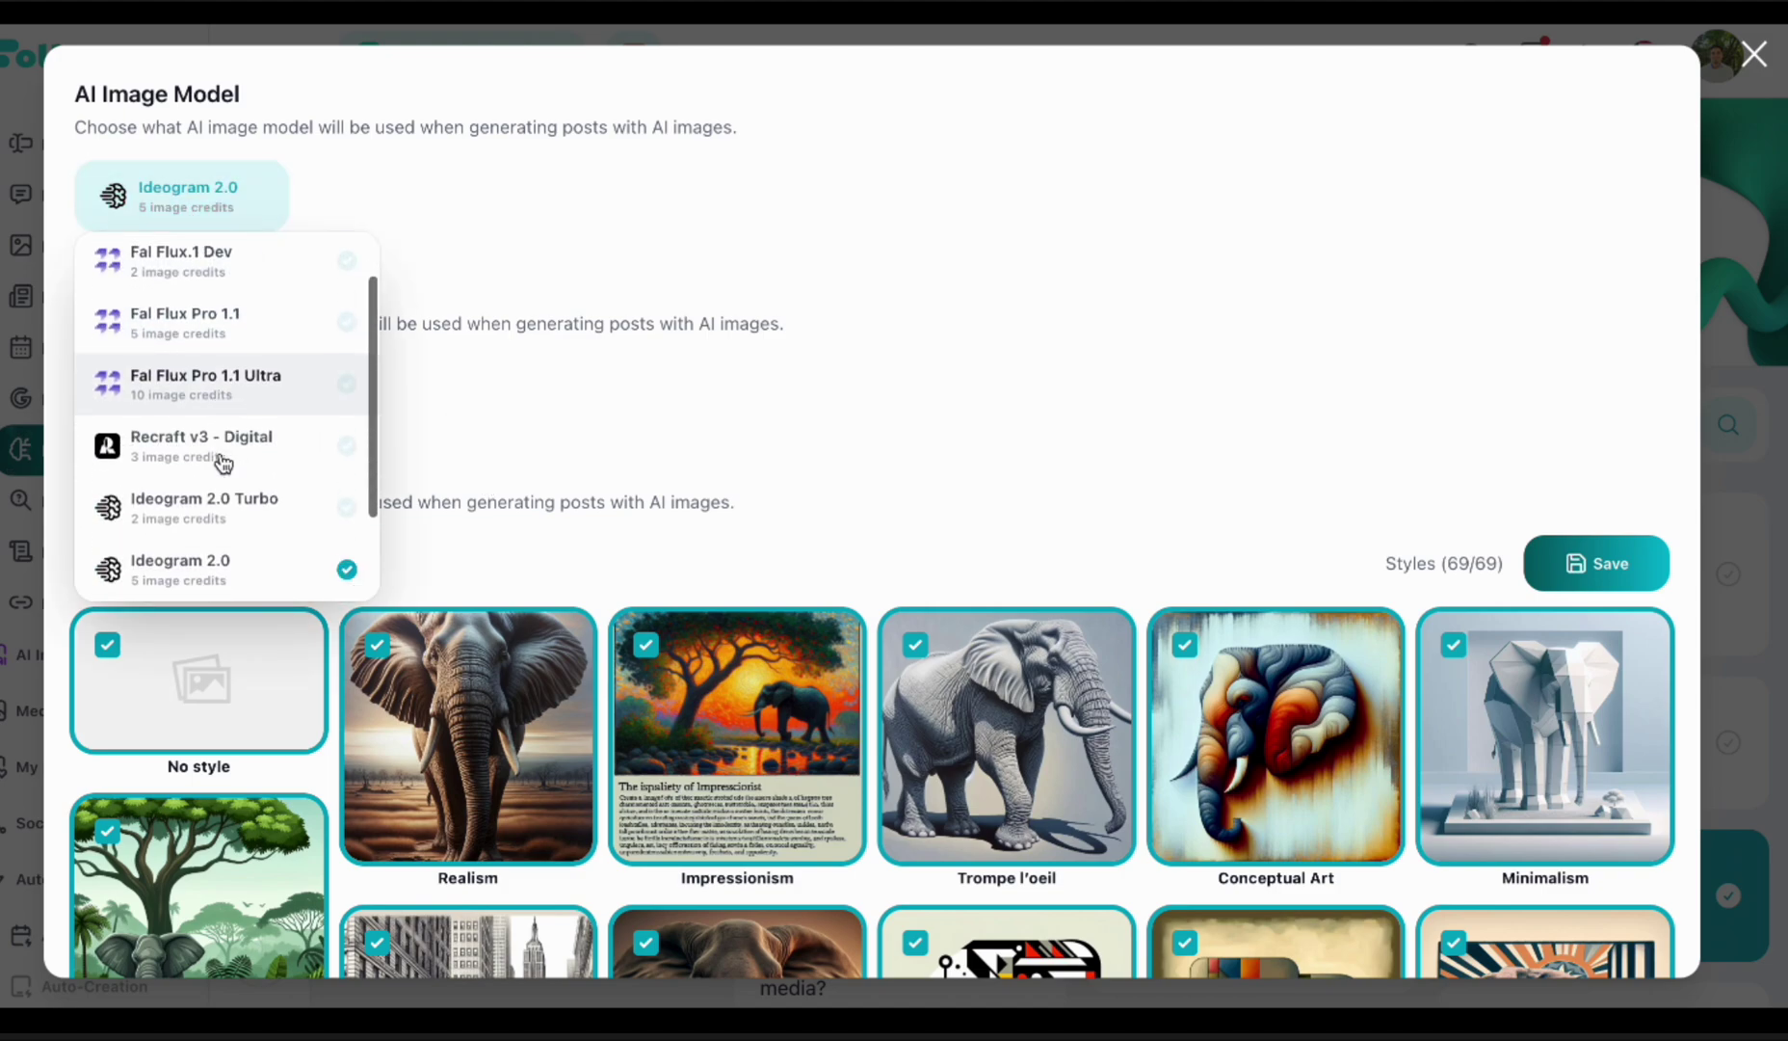
scroll(222, 462, "up", 2)
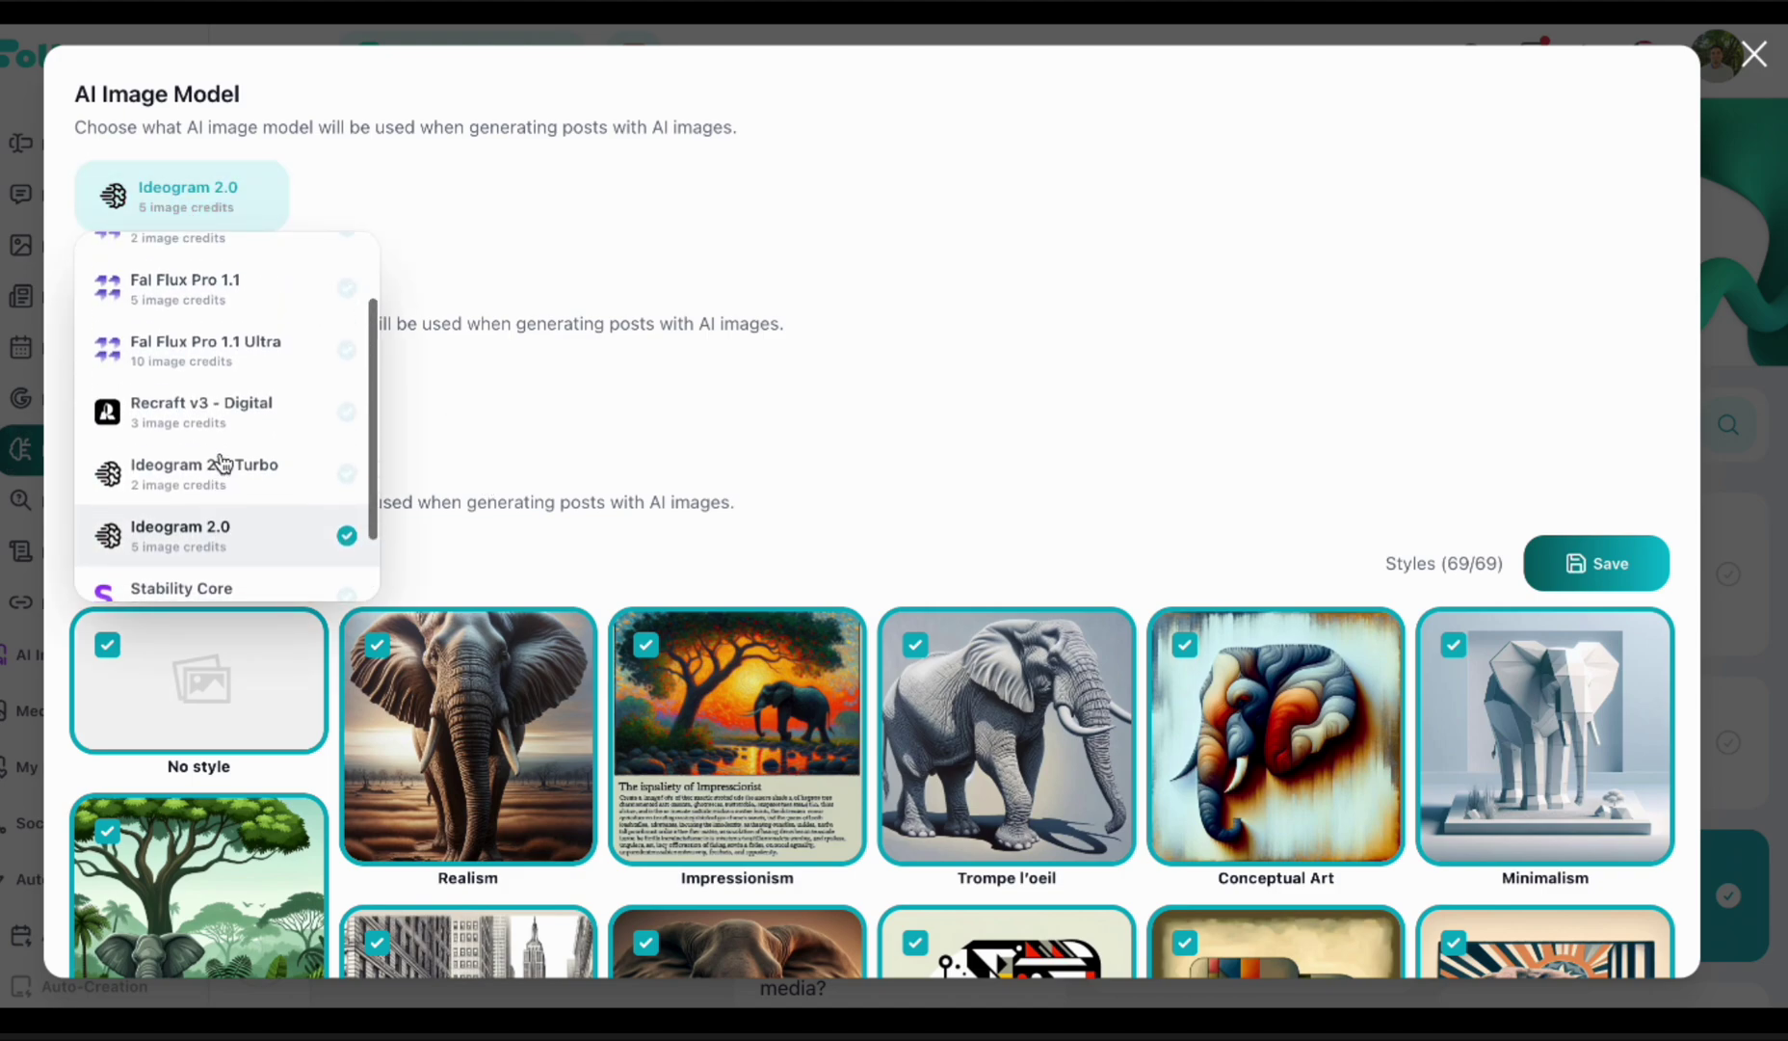
left_click(239, 379)
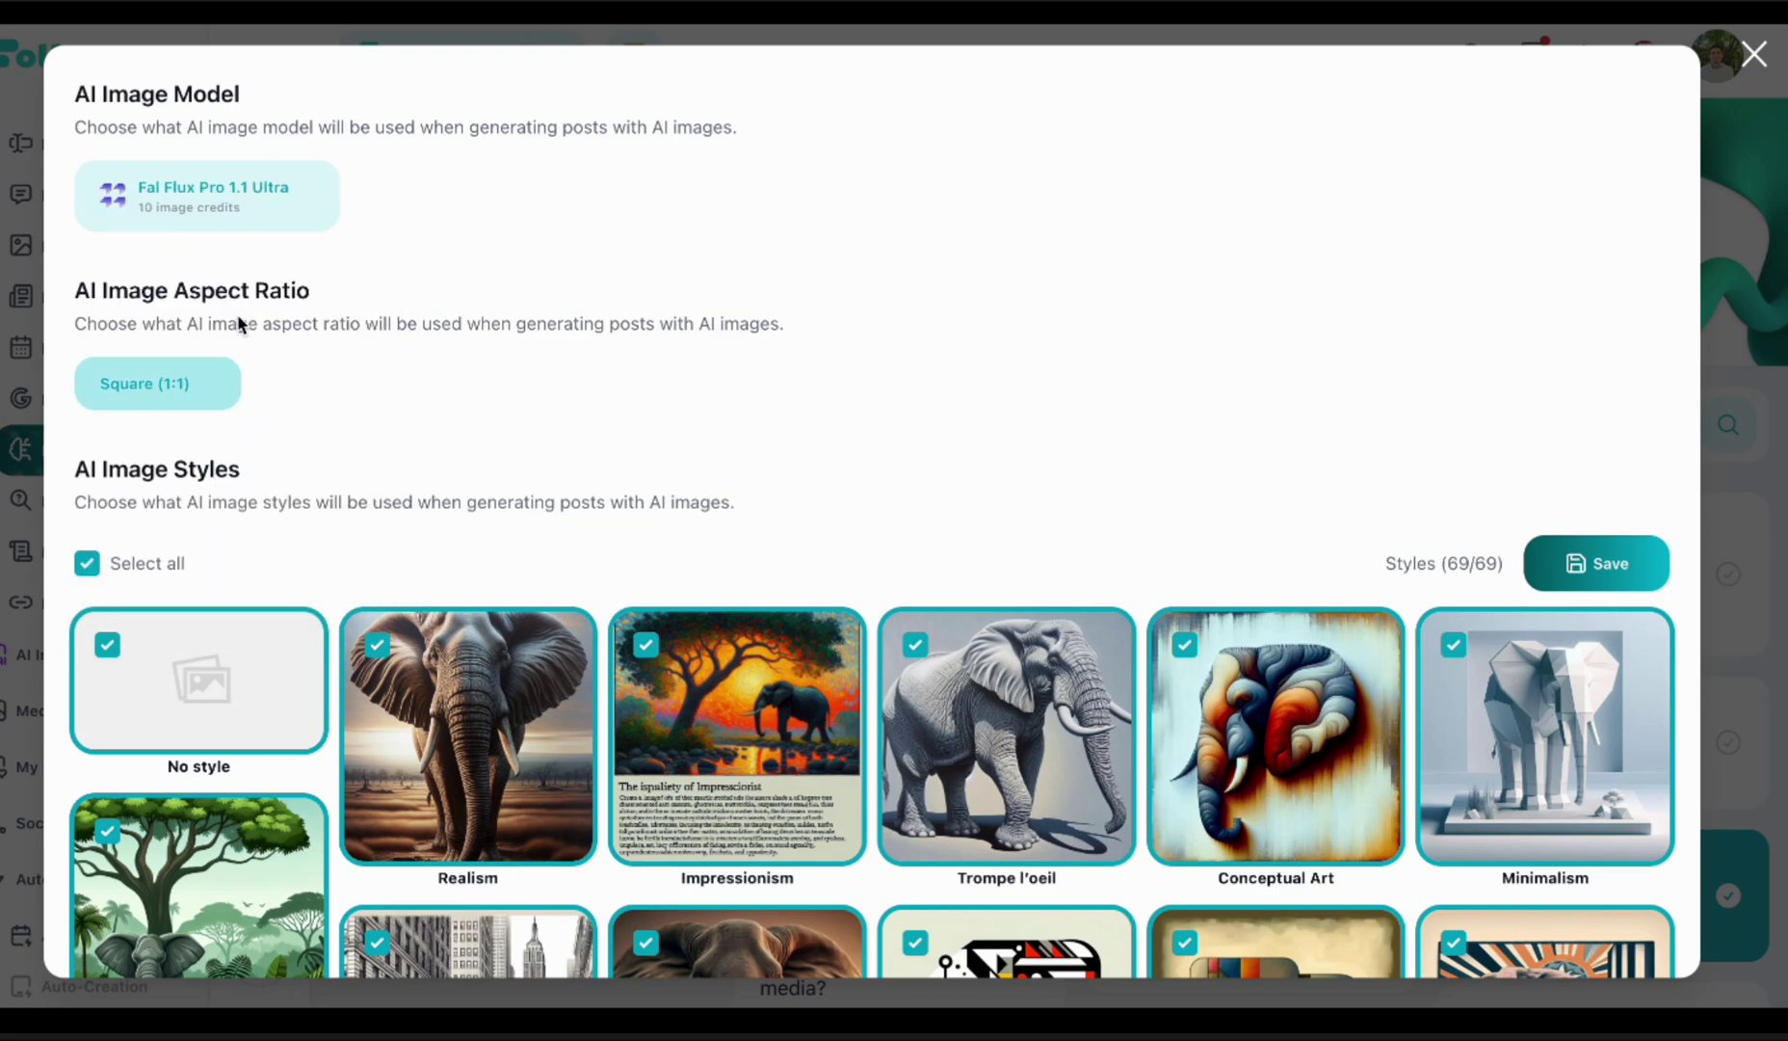
left_click(1616, 569)
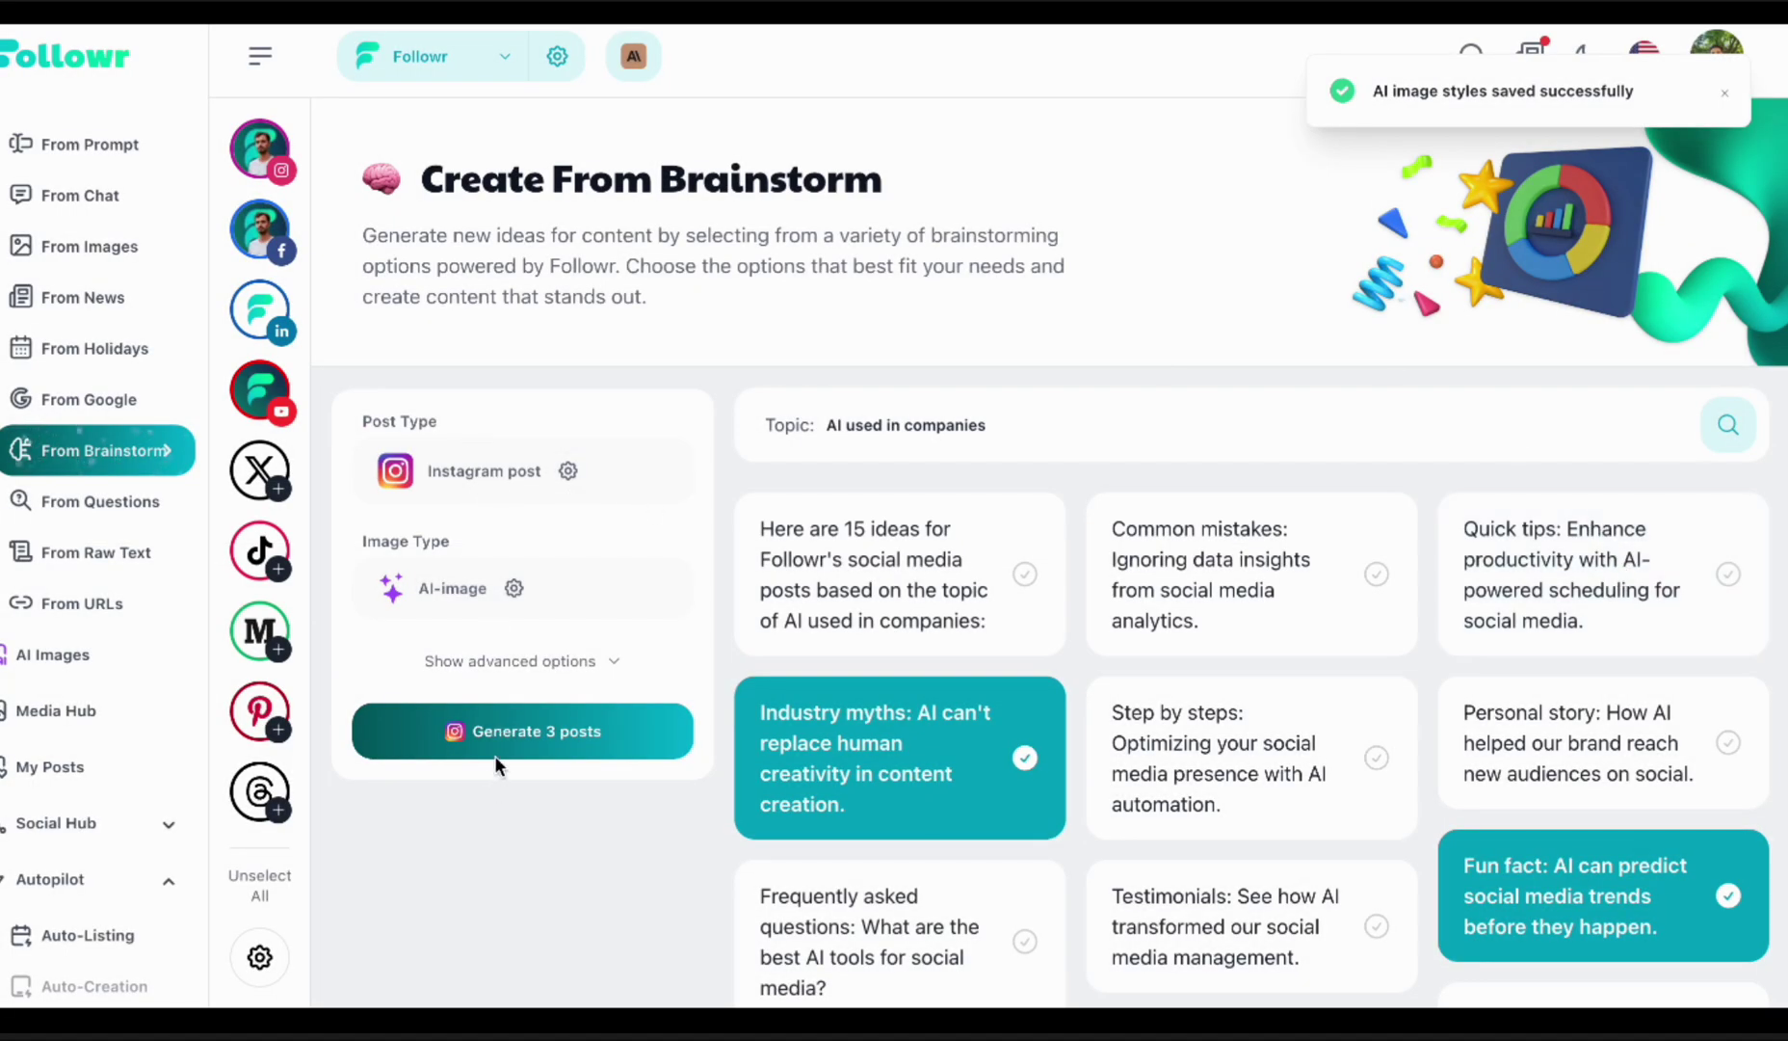
left_click(510, 748)
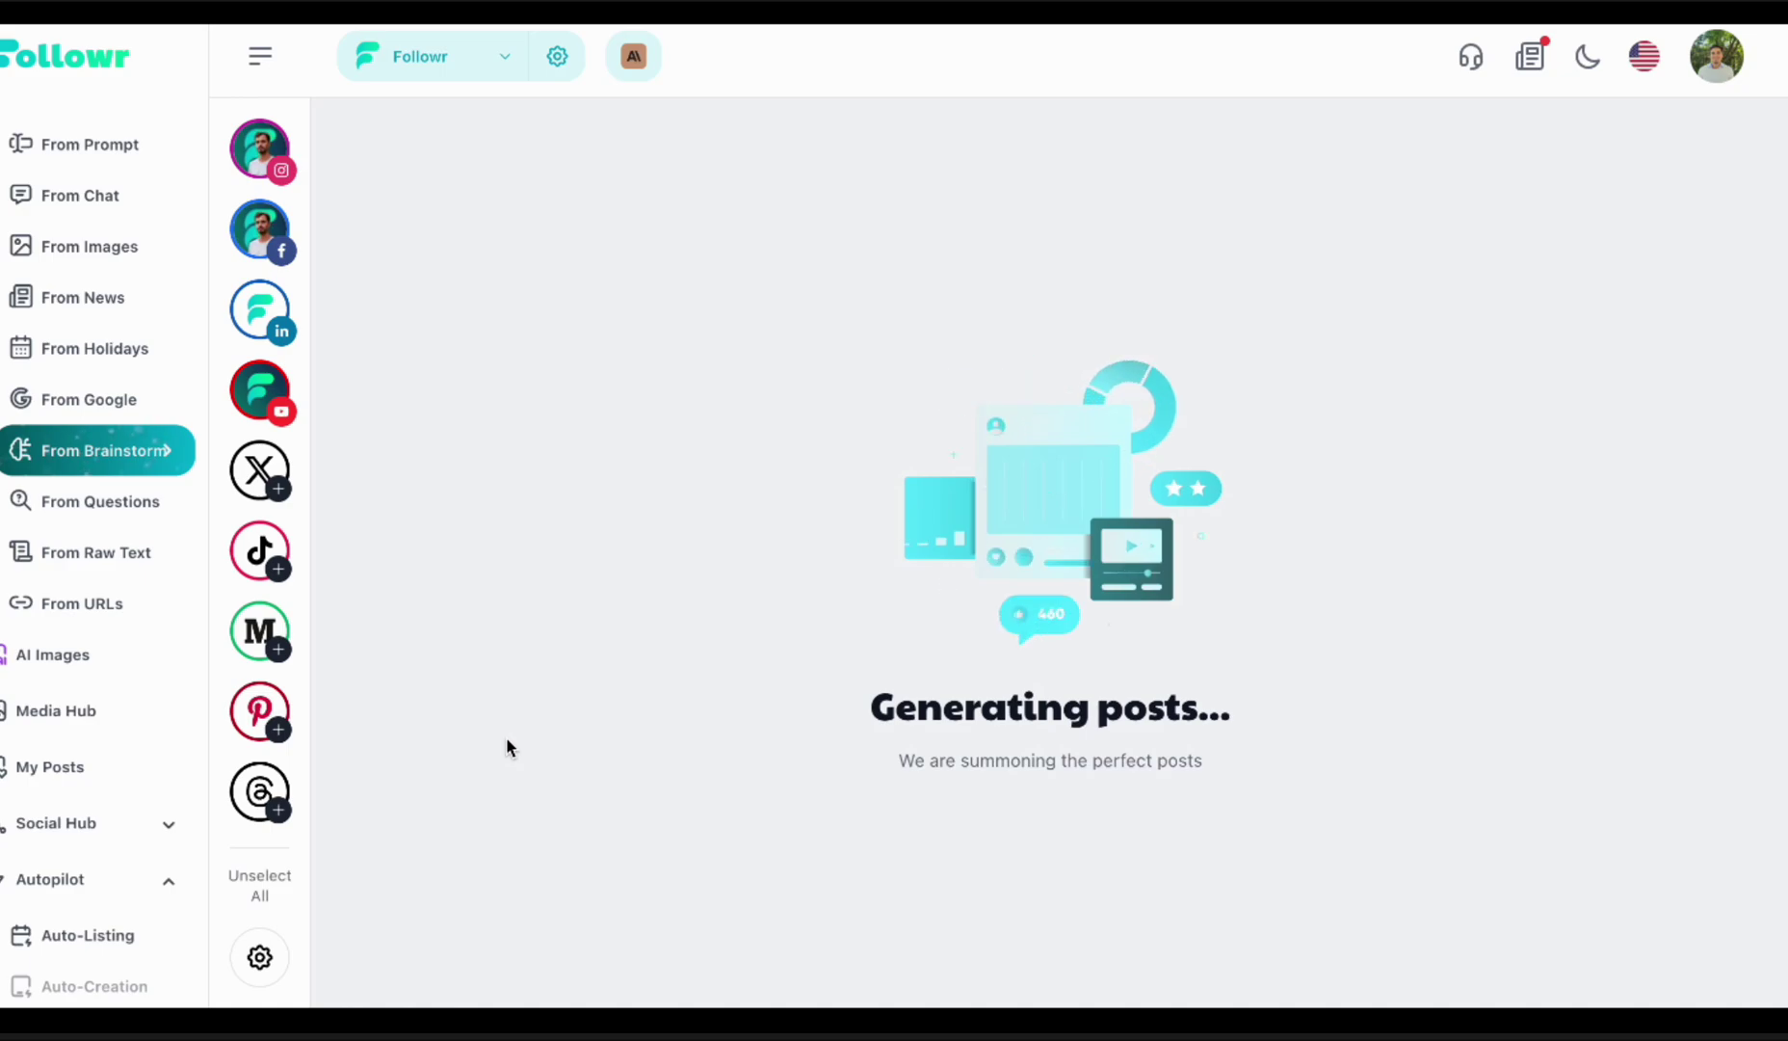
- Review the images and captions of the three generated posts, enlarging the images for a closer look
scroll(509, 750, "down", 3)
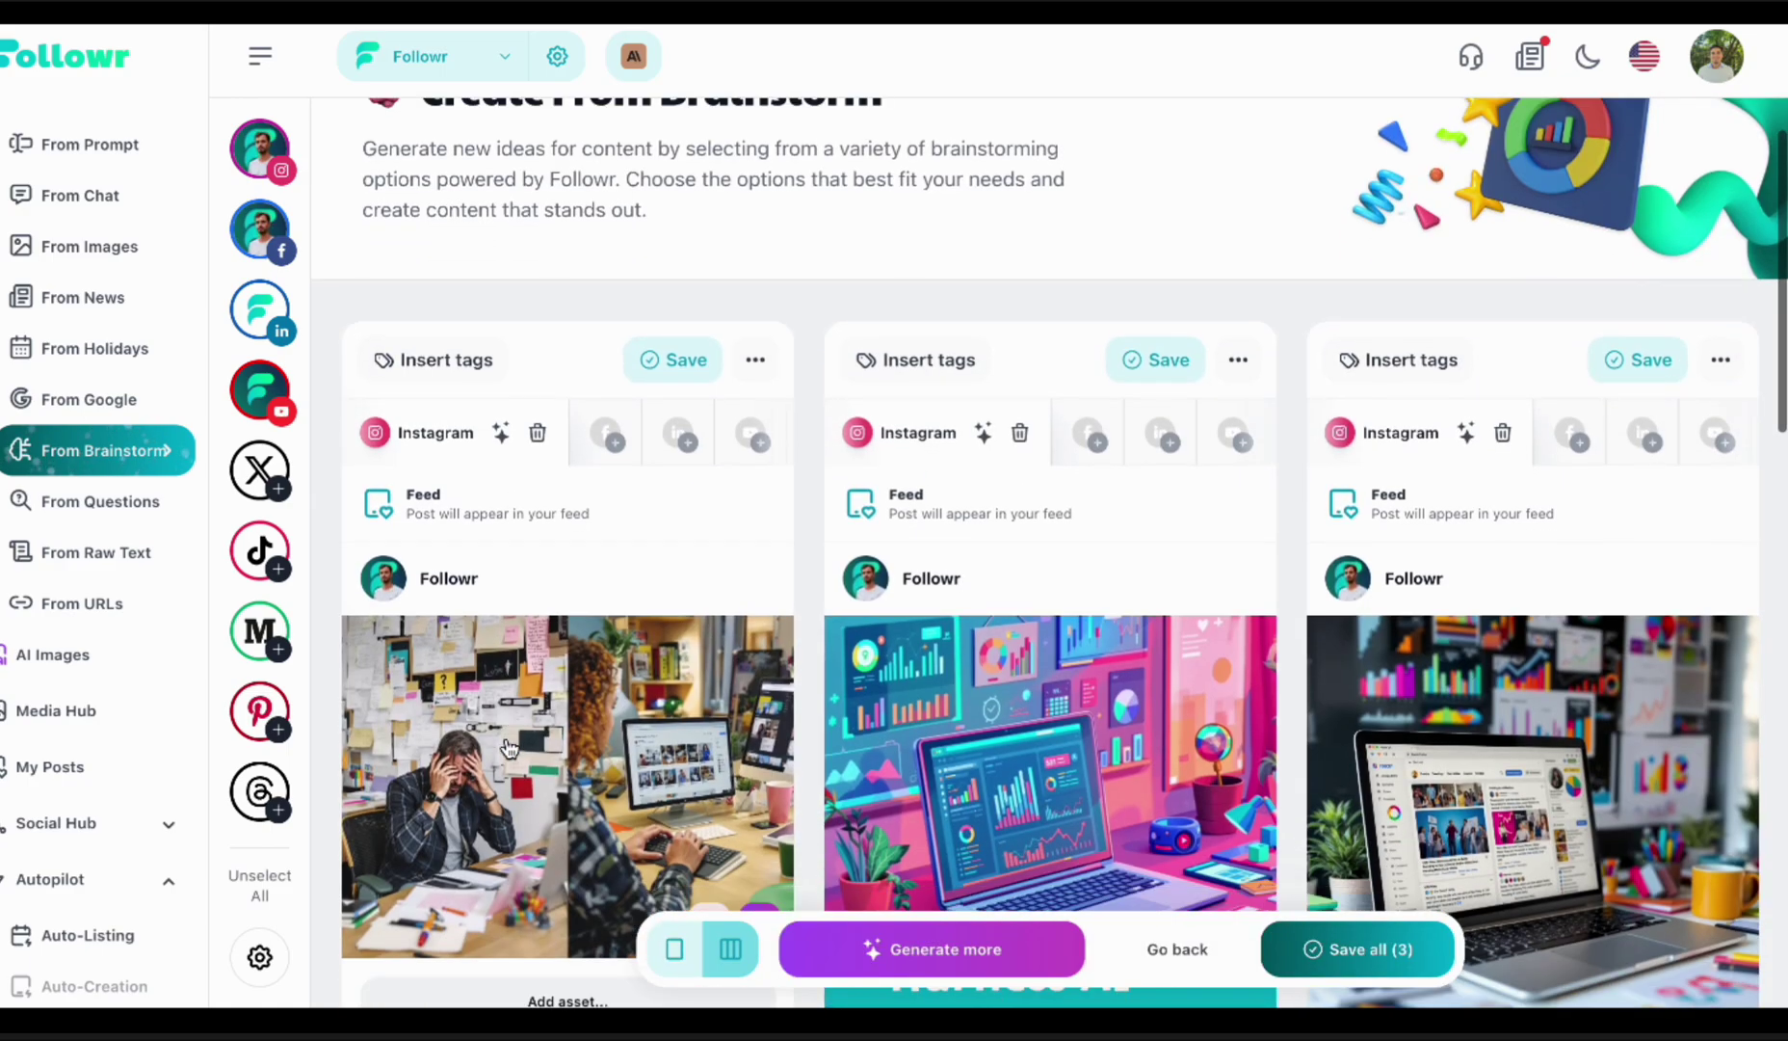
scroll(528, 650, "down", 1)
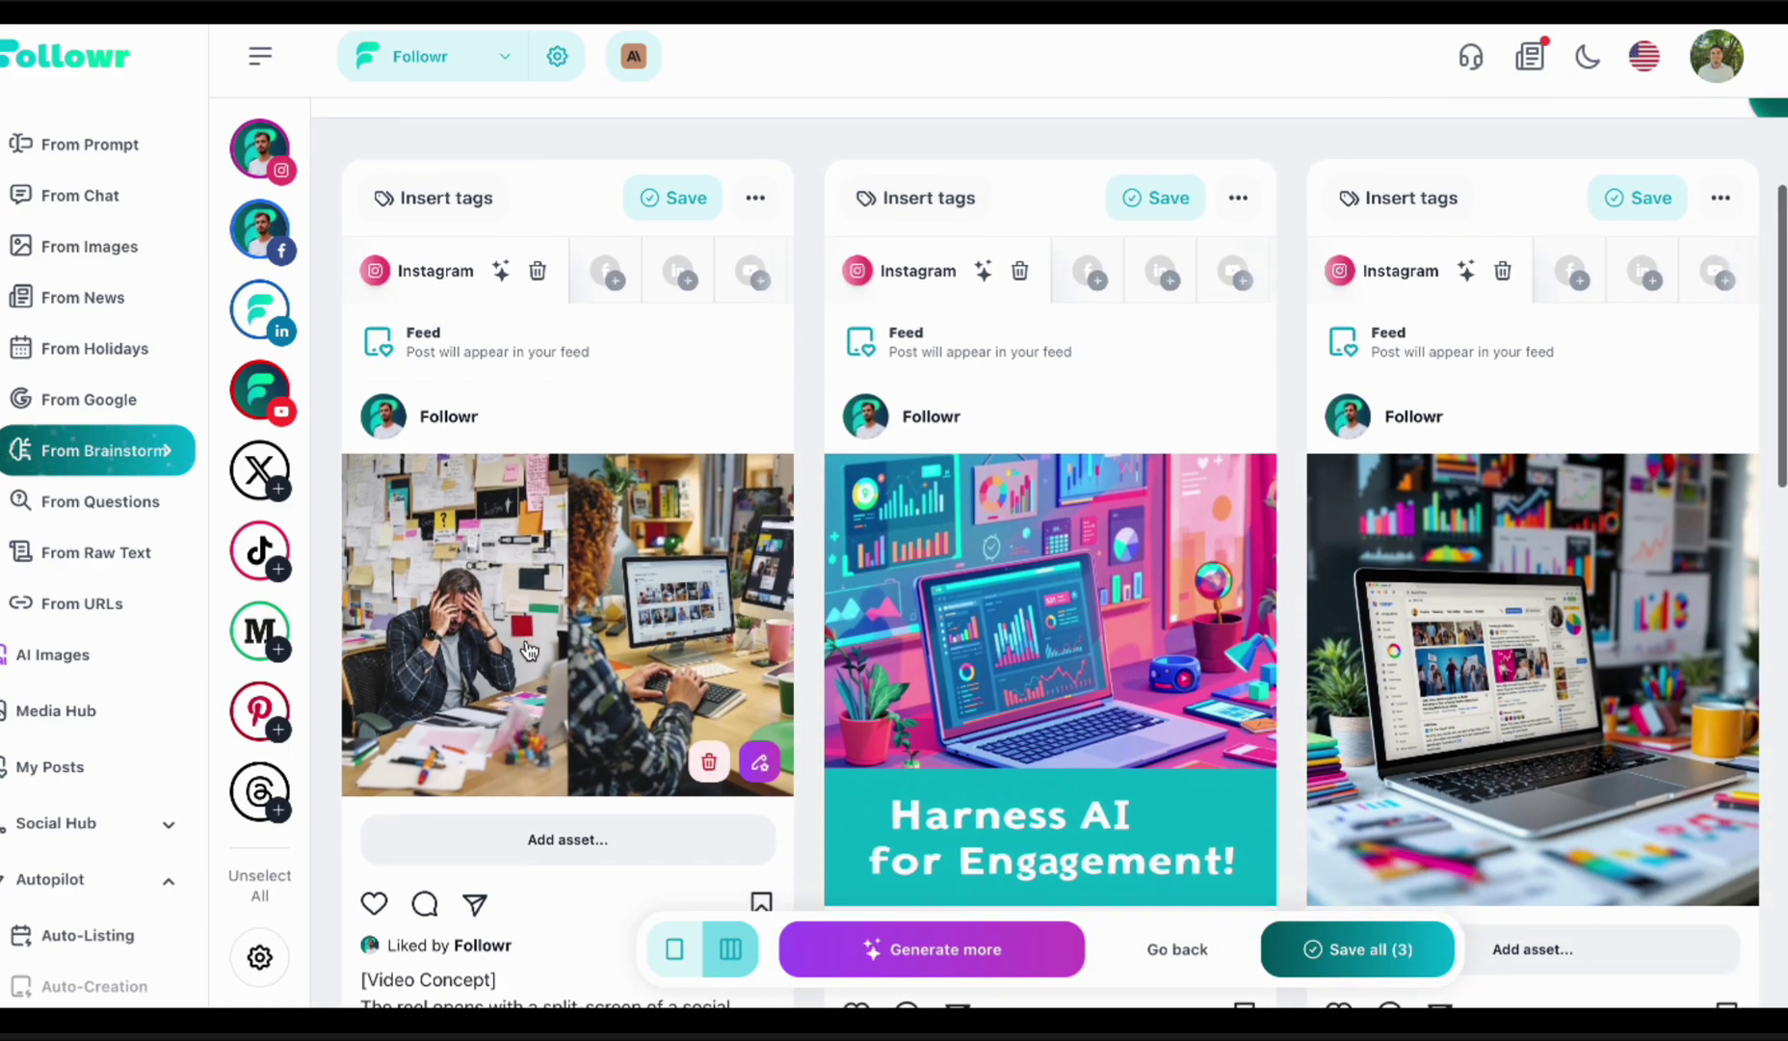
left_click(528, 648)
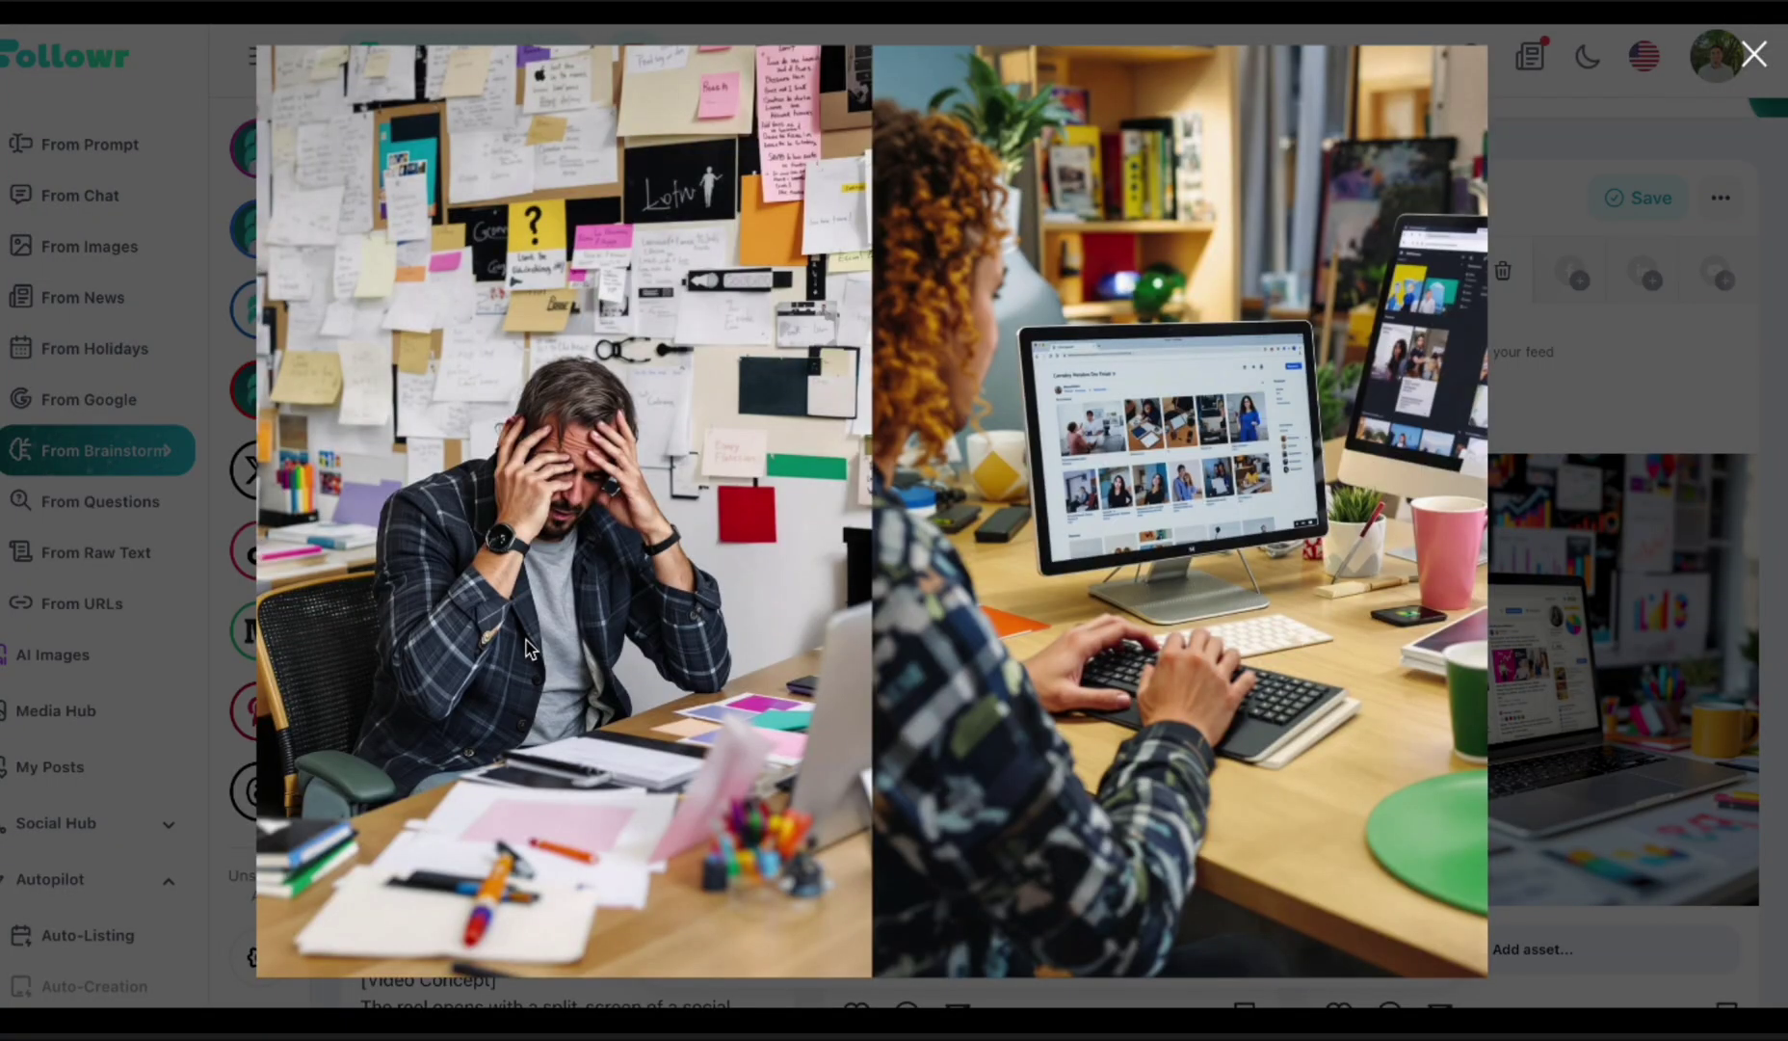
left_click(528, 648)
scroll(1002, 645, "down", 1)
scroll(1002, 644, "down", 3)
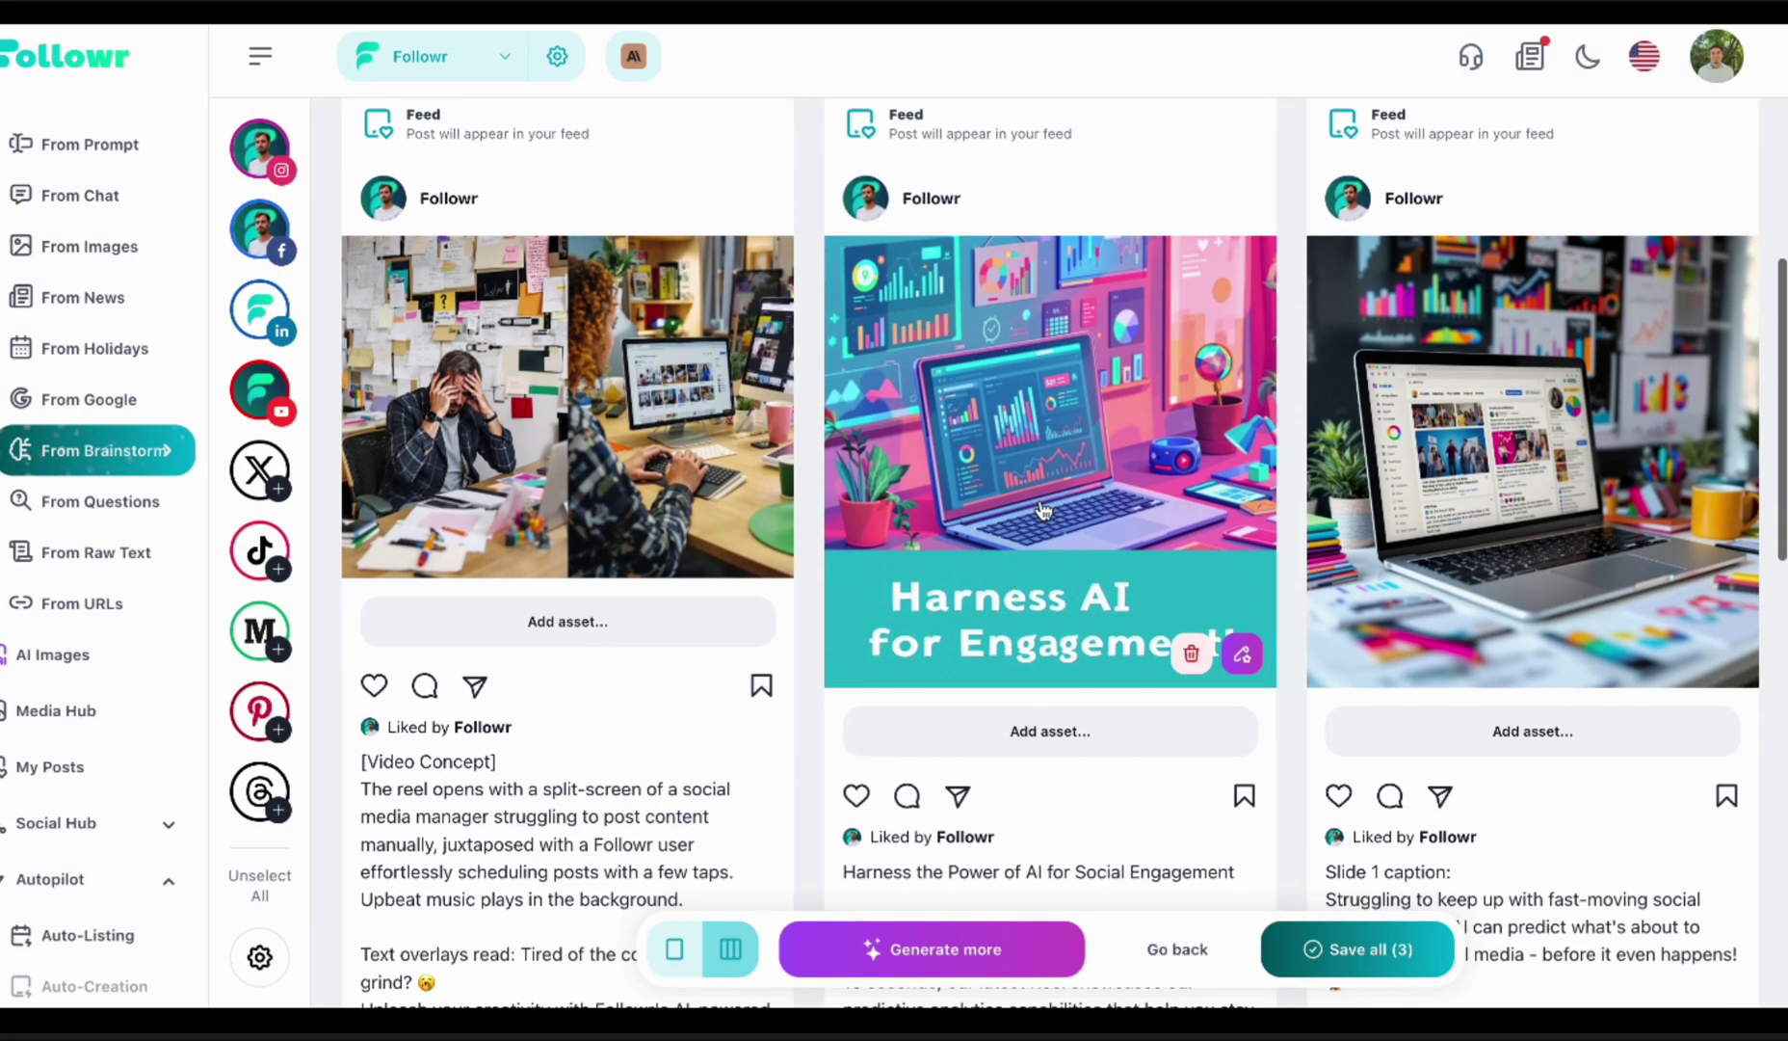
left_click(1040, 501)
left_click(1039, 499)
left_click(1352, 456)
left_click(1352, 457)
scroll(975, 540, "down", 6)
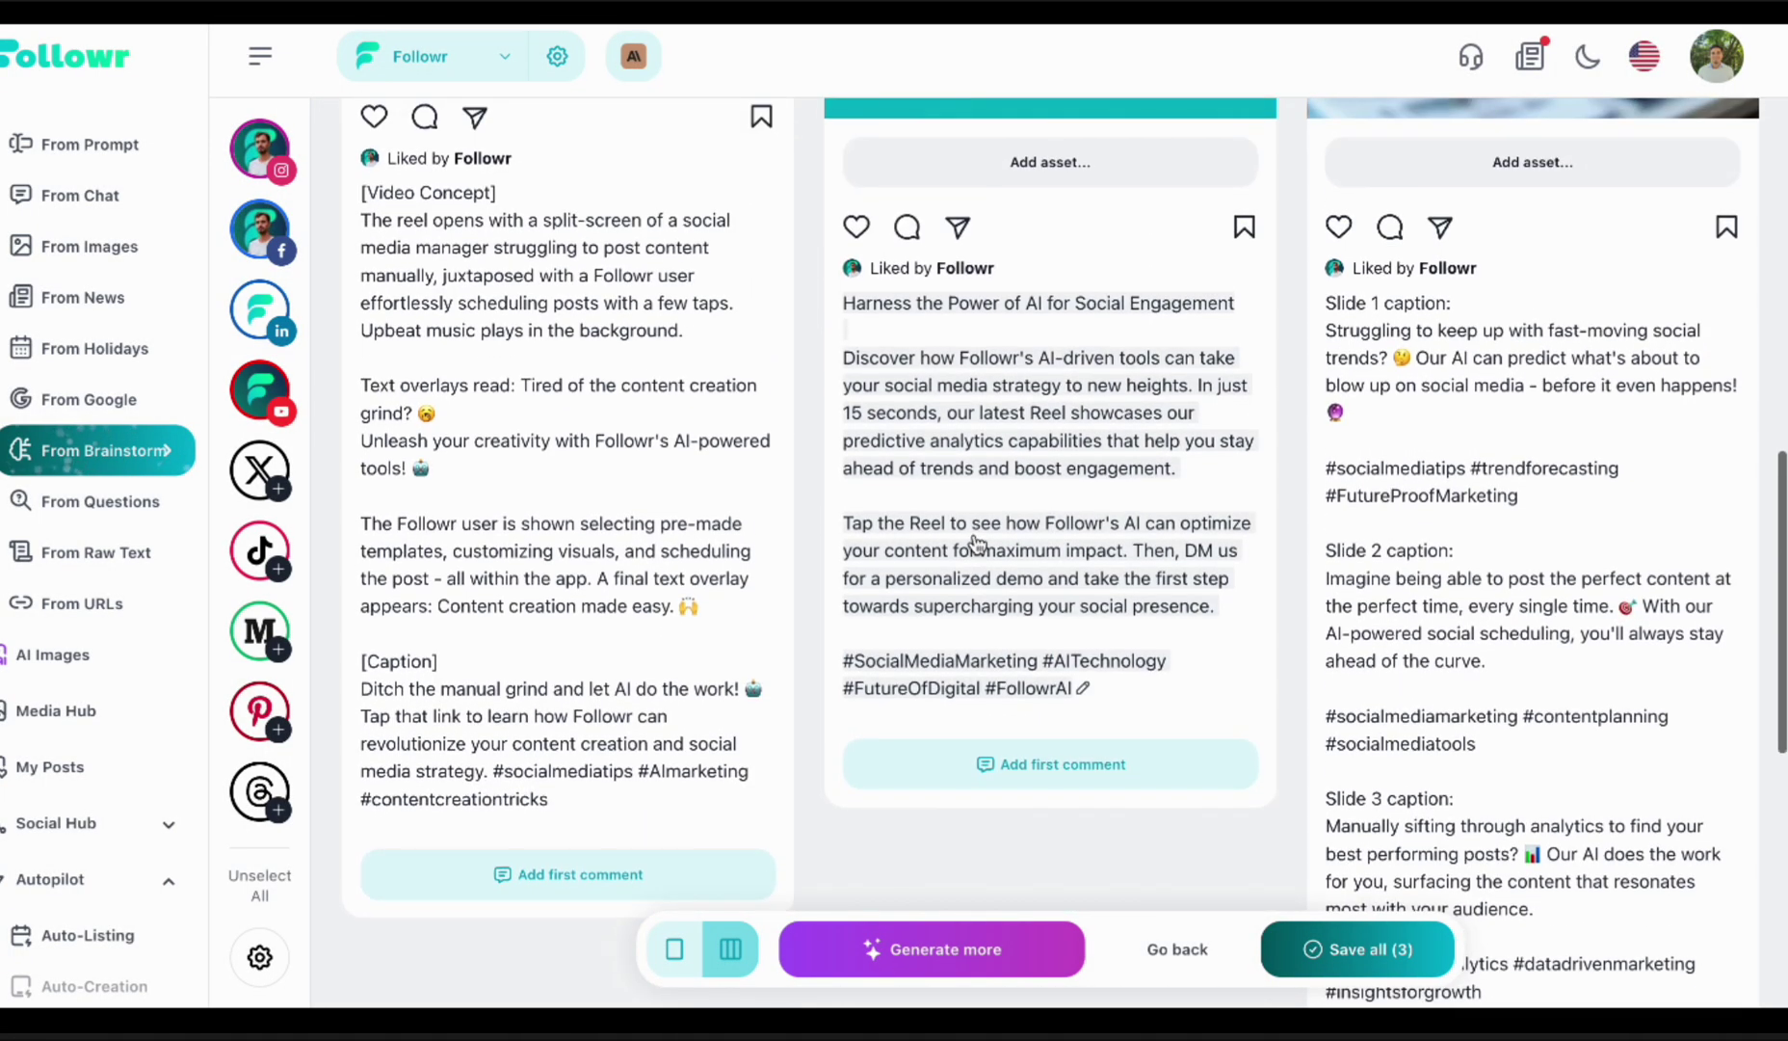
scroll(972, 525, "up", 1)
scroll(971, 505, "down", 3)
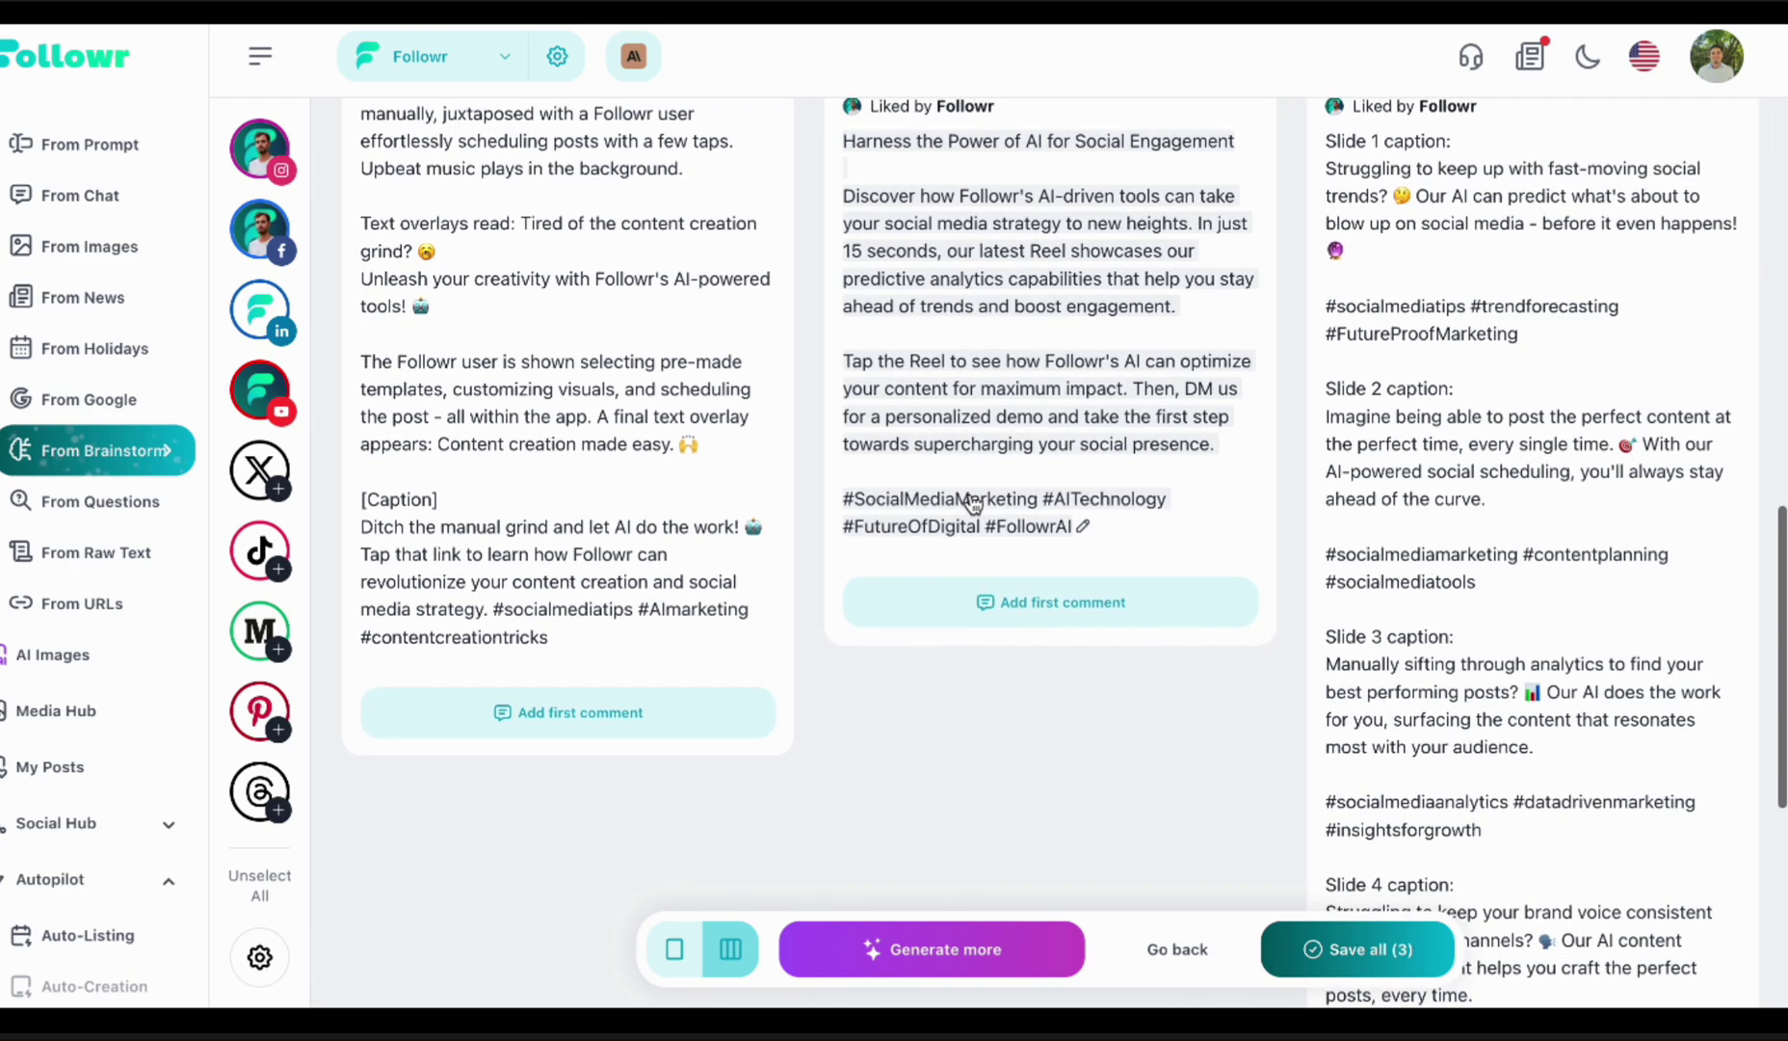
scroll(973, 503, "up", 8)
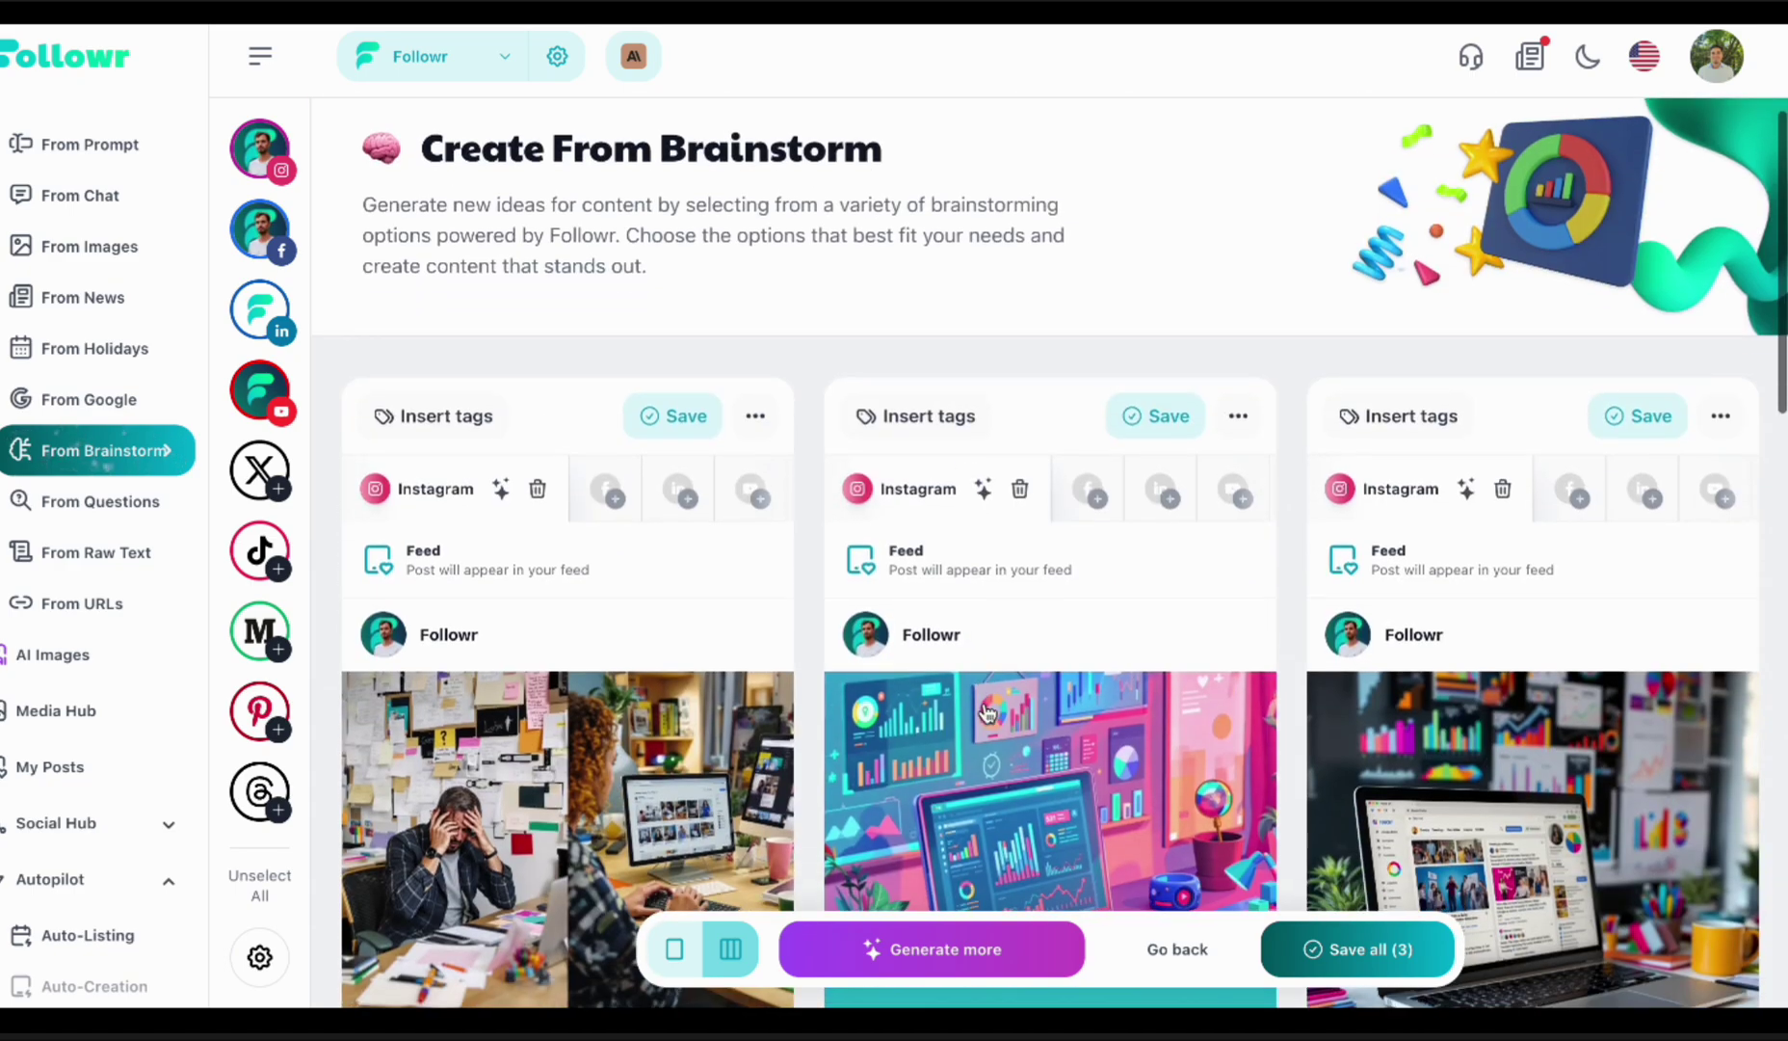
scroll(987, 711, "down", 1)
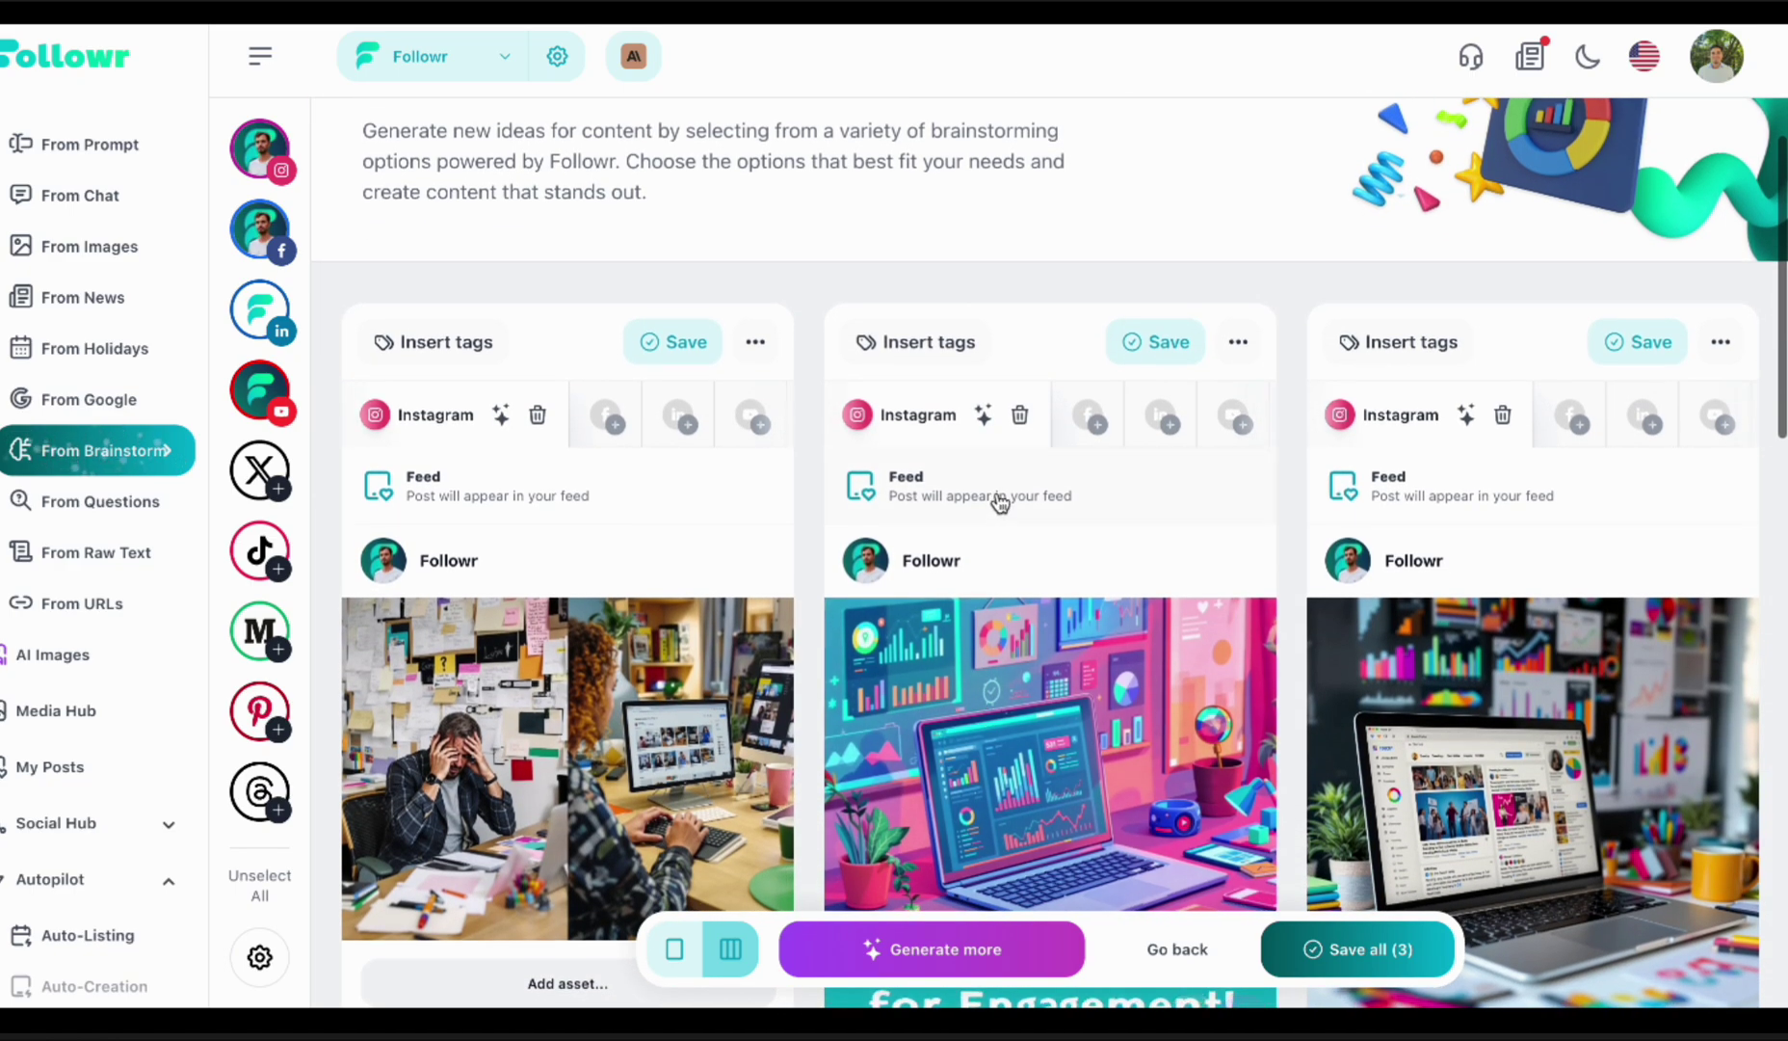
- Create a tag named "Brainstorm" from the first post and assign it to the first and second posts
left_click(501, 359)
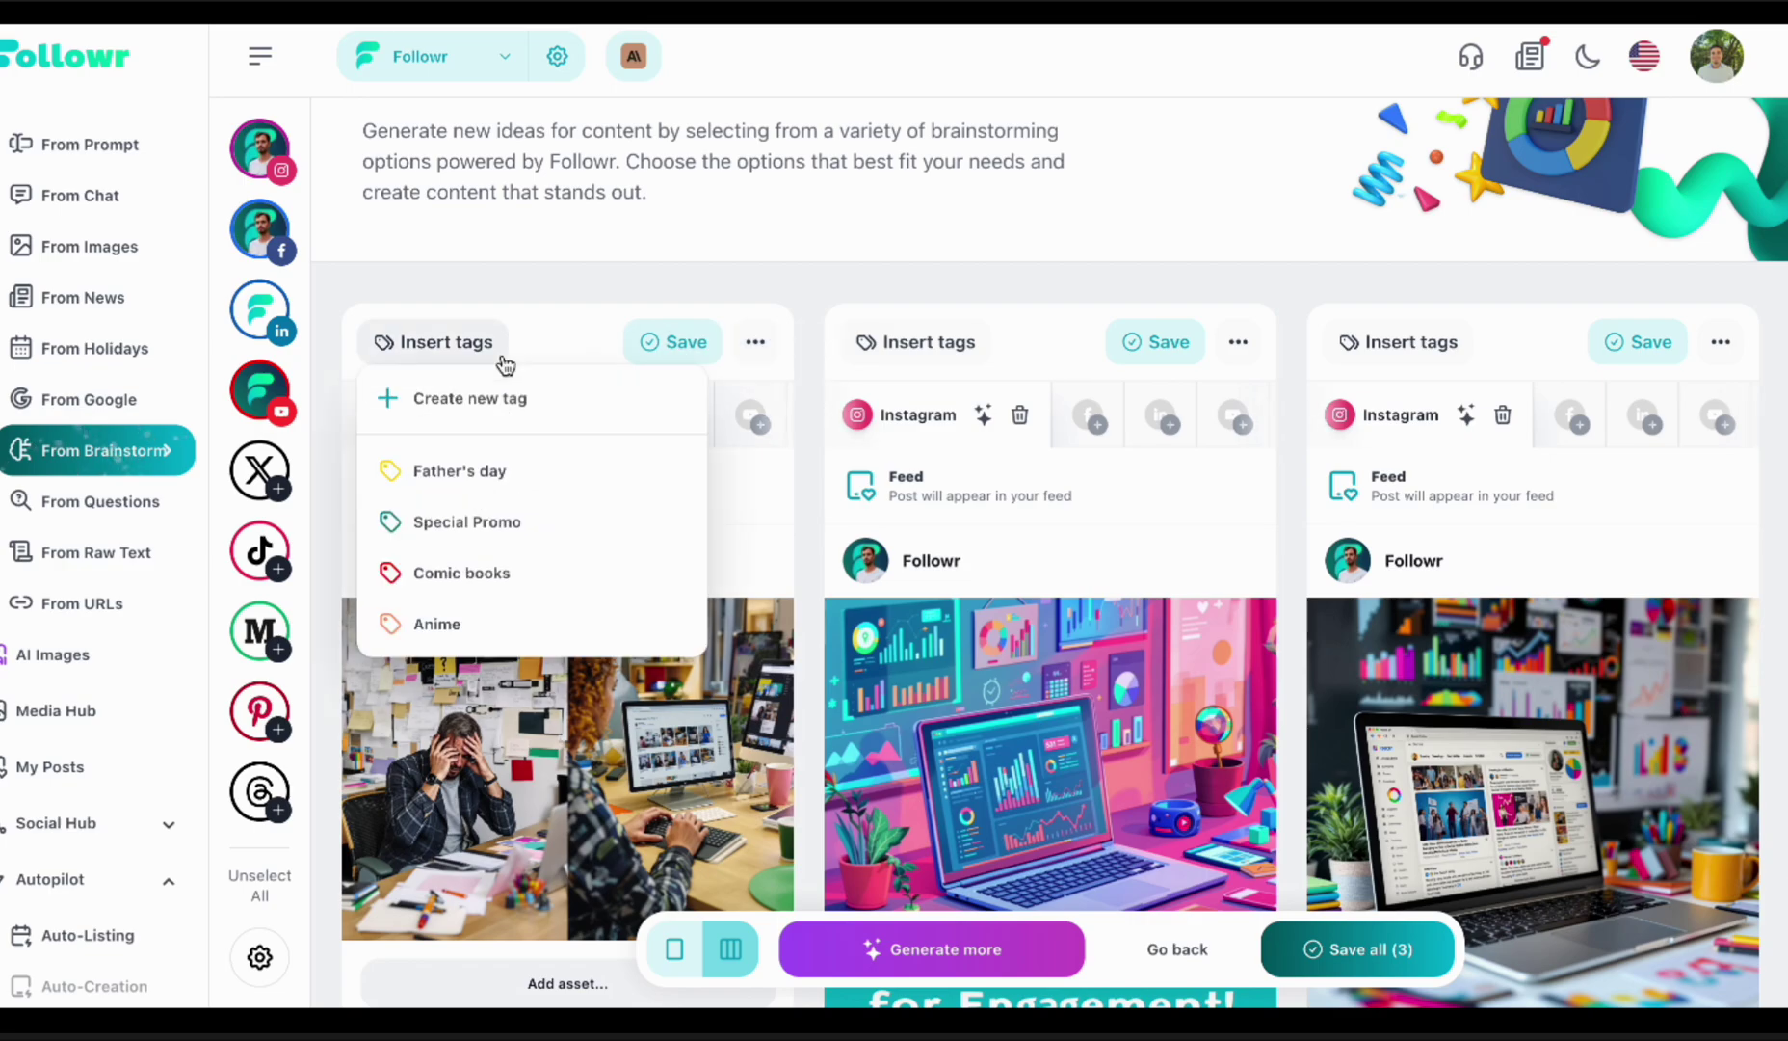
left_click(503, 397)
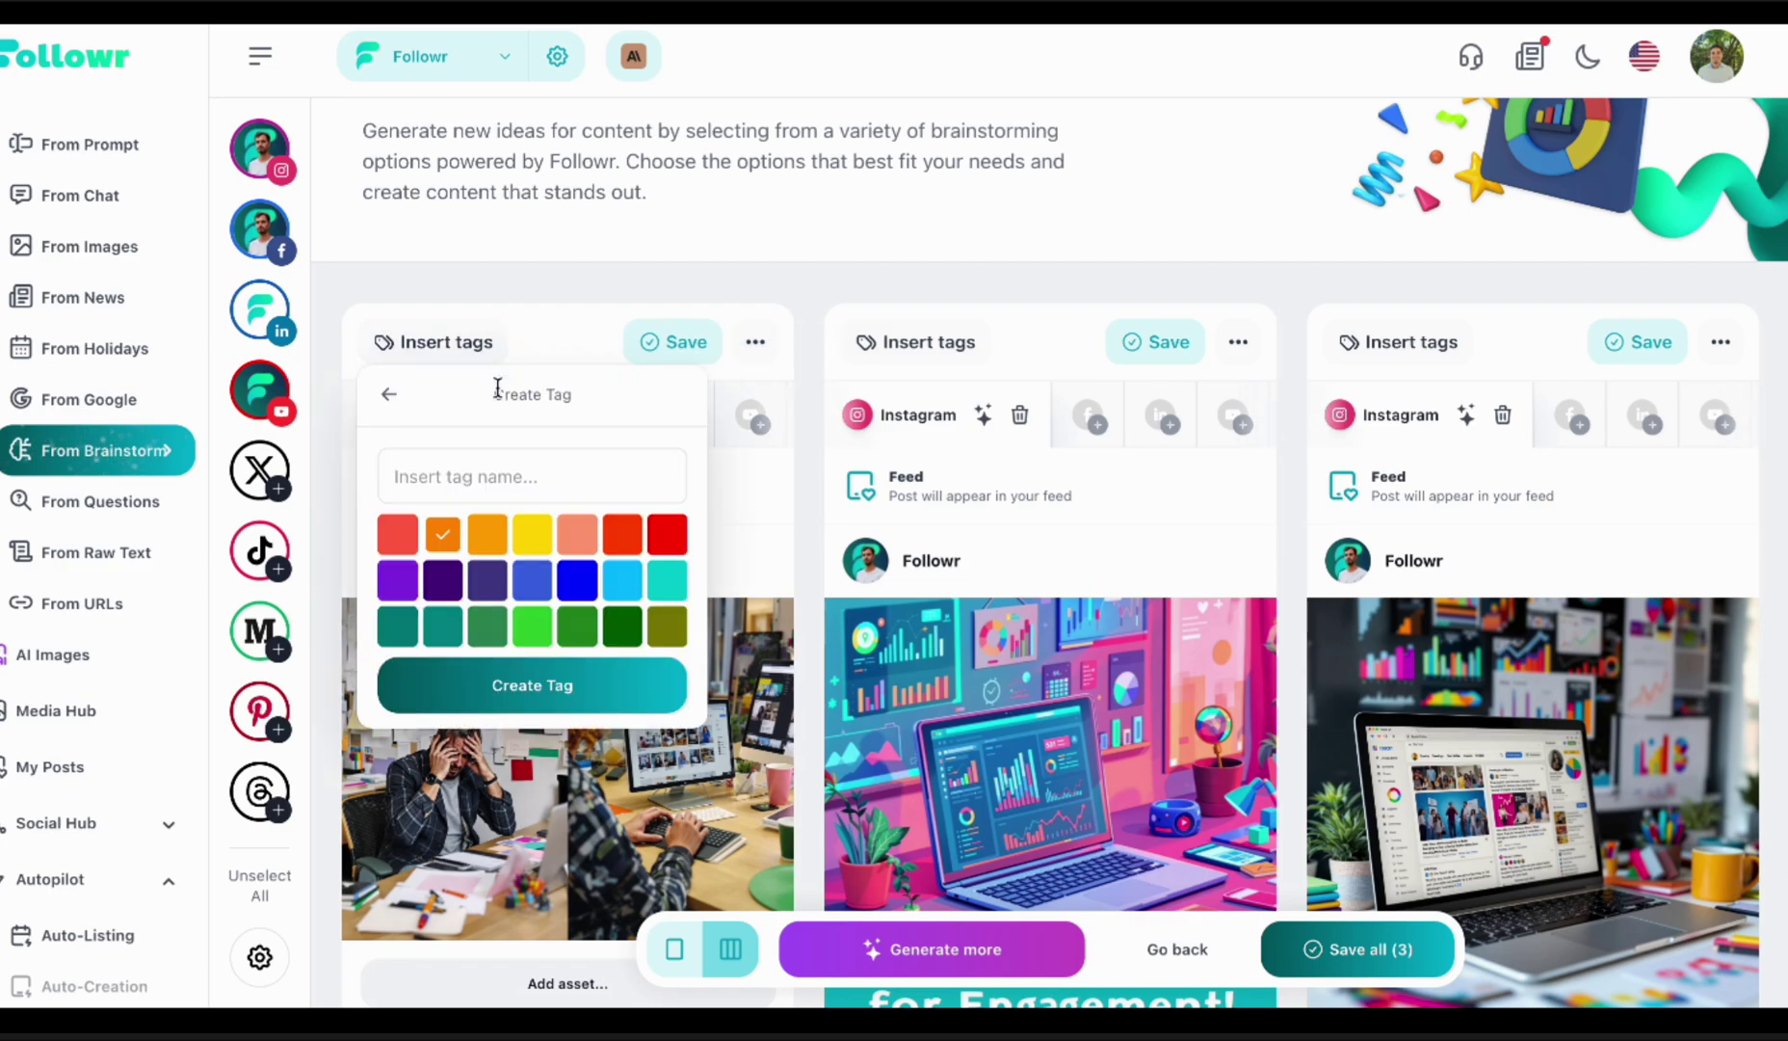
left_click(480, 485)
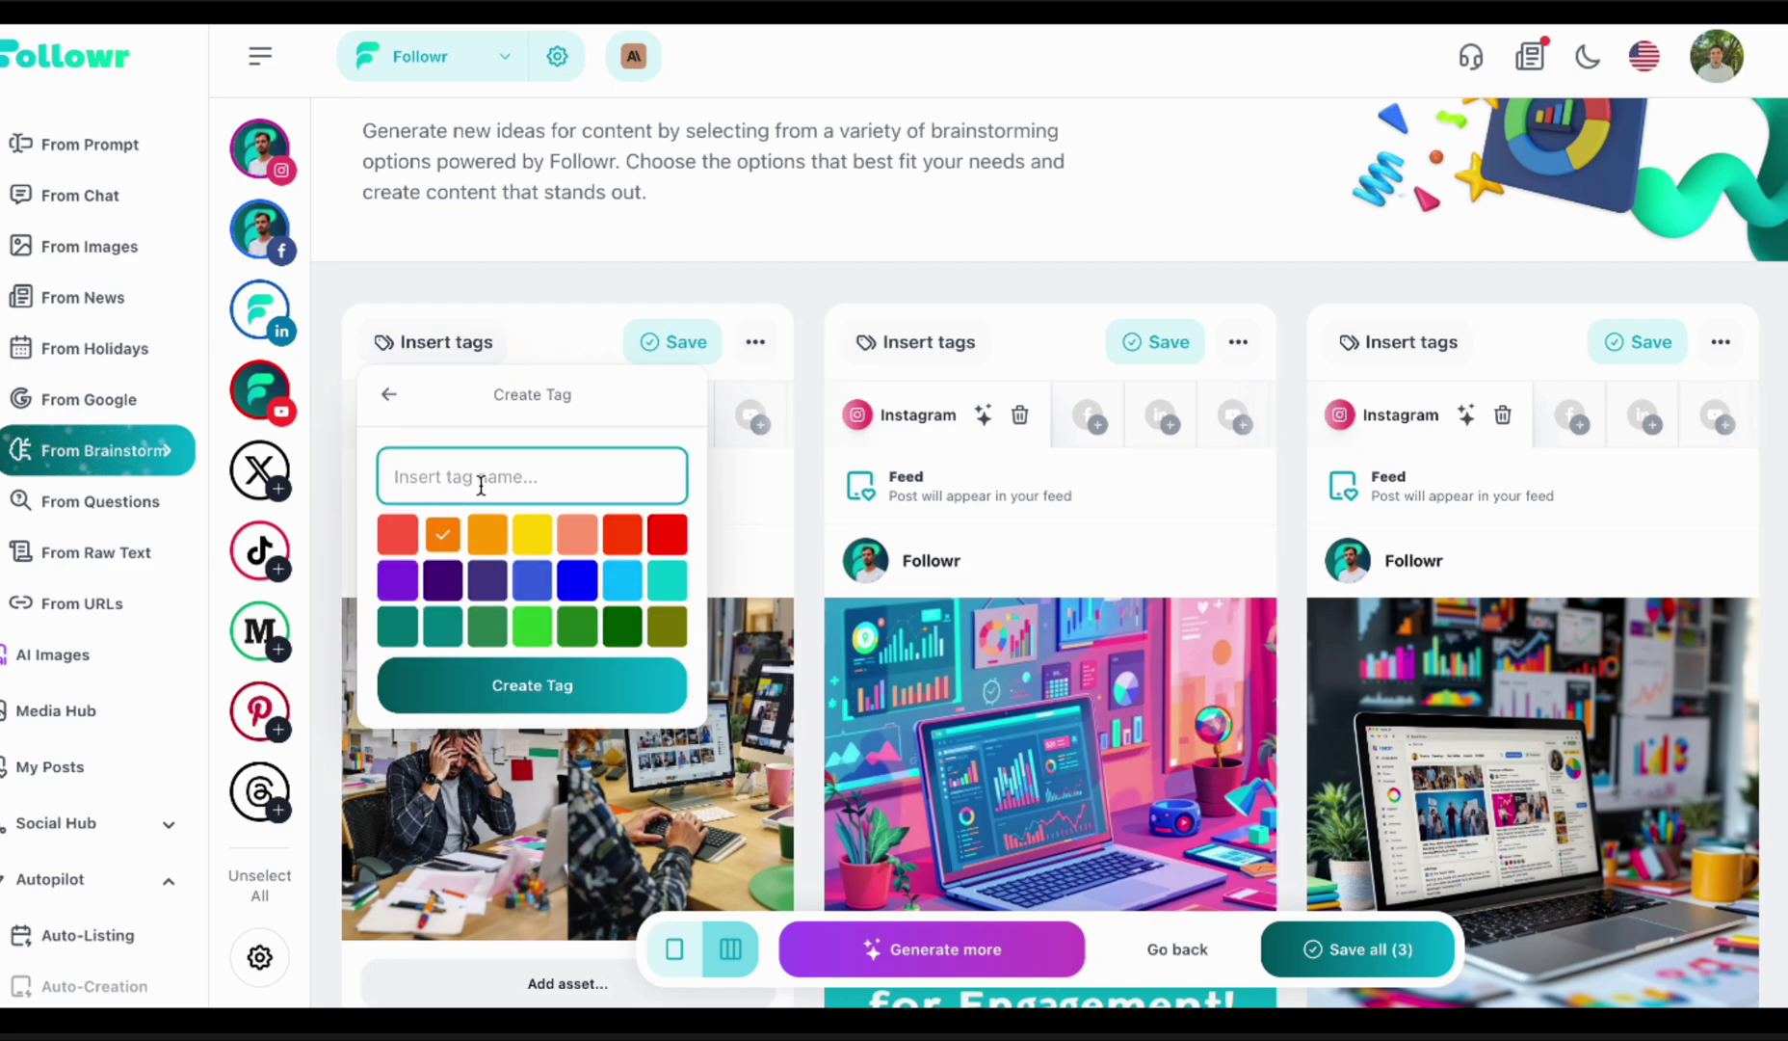
type("Brainstorm")
left_click(503, 684)
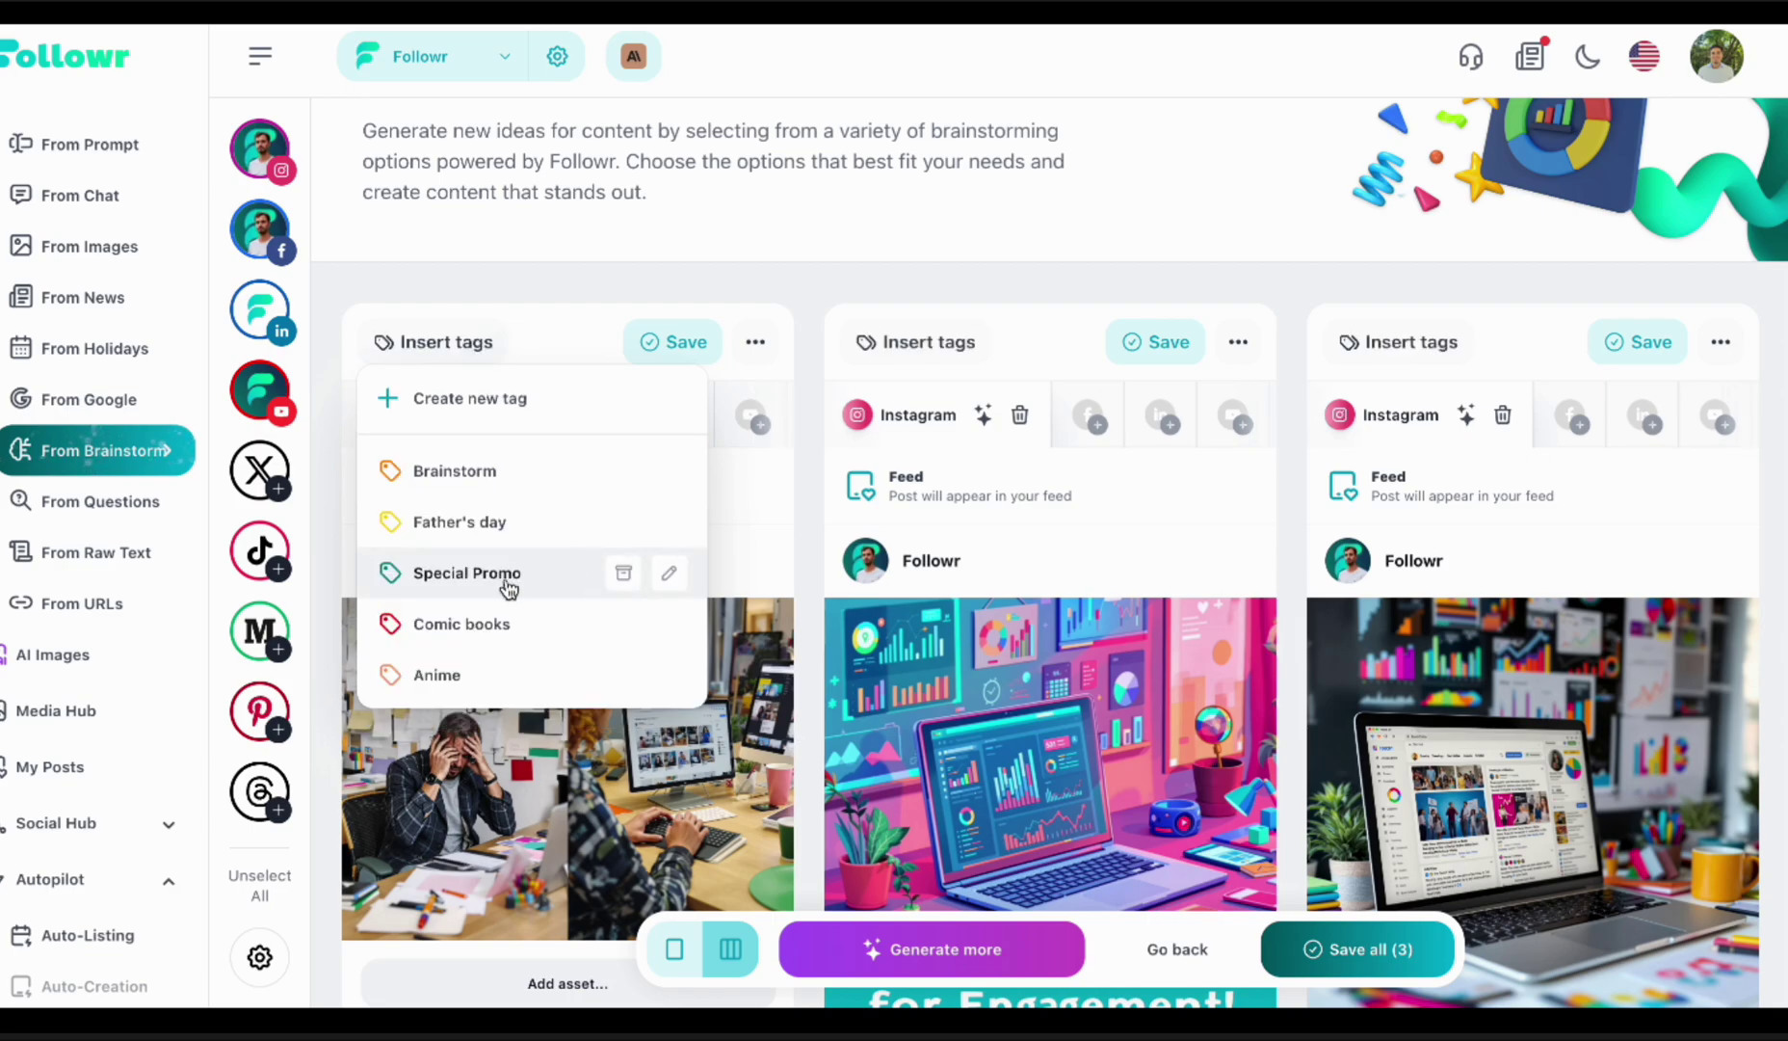
left_click(459, 470)
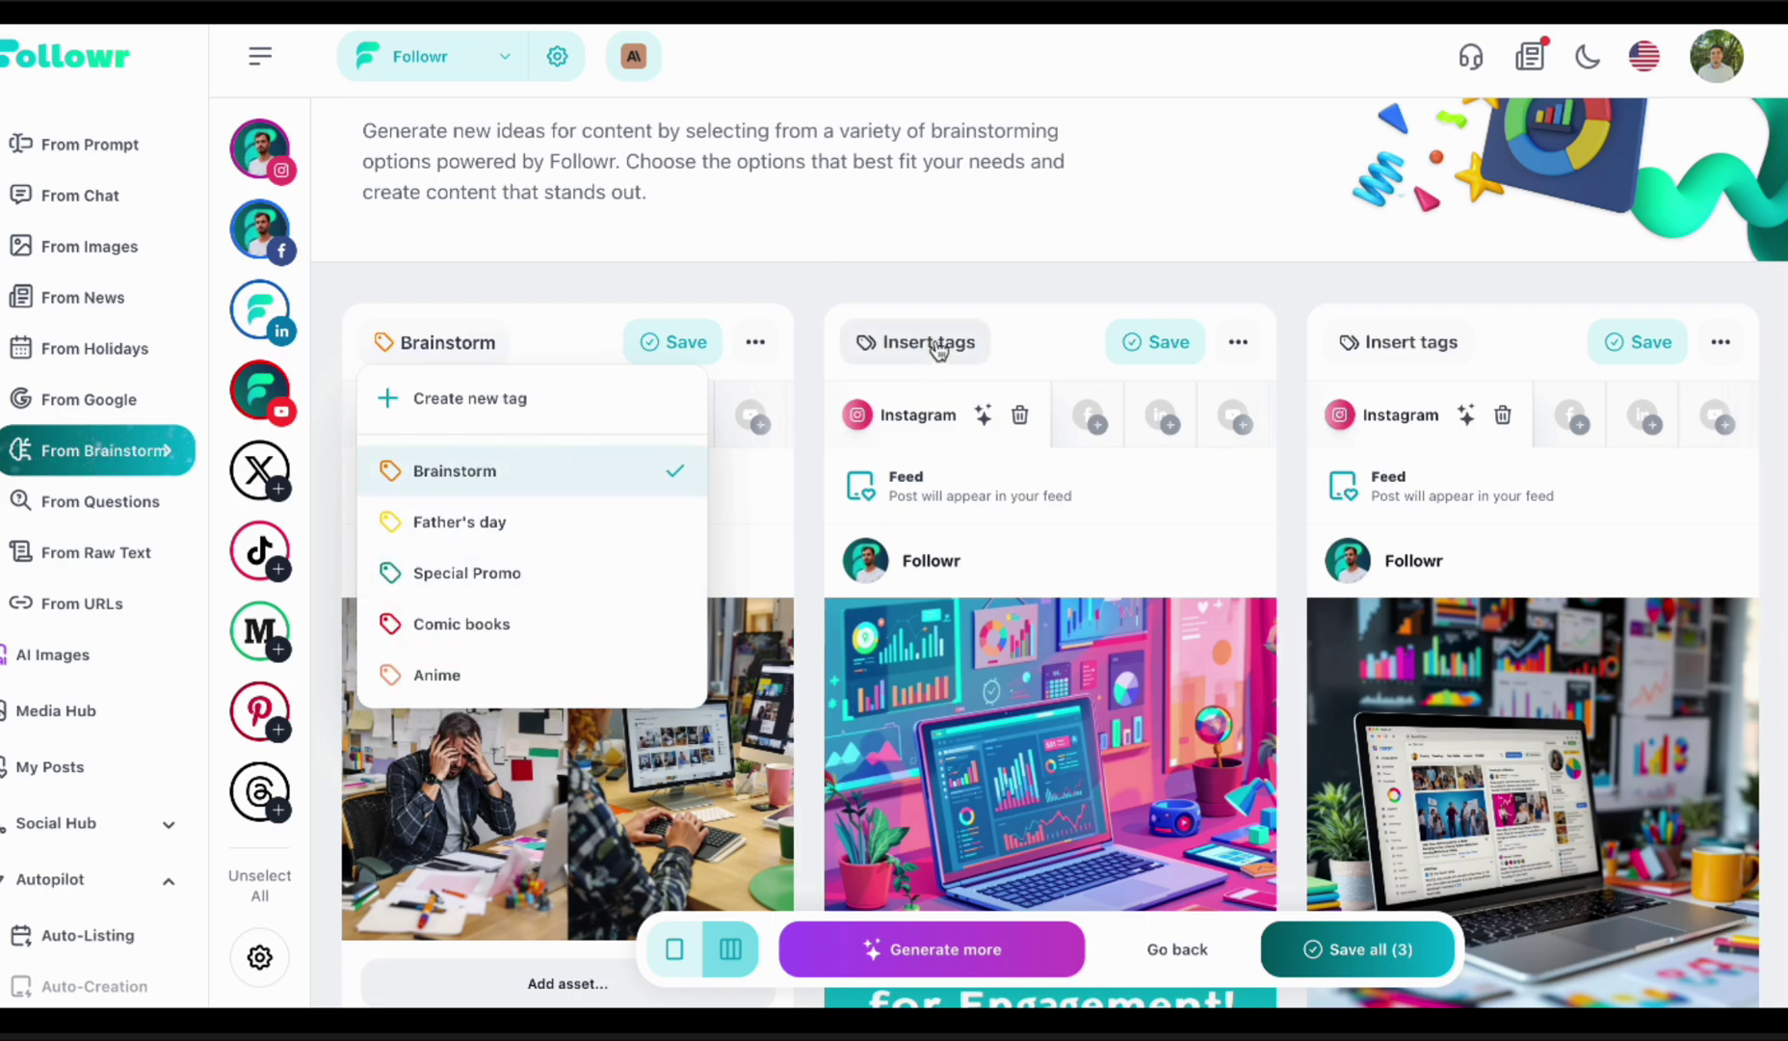
left_click(927, 342)
left_click(935, 481)
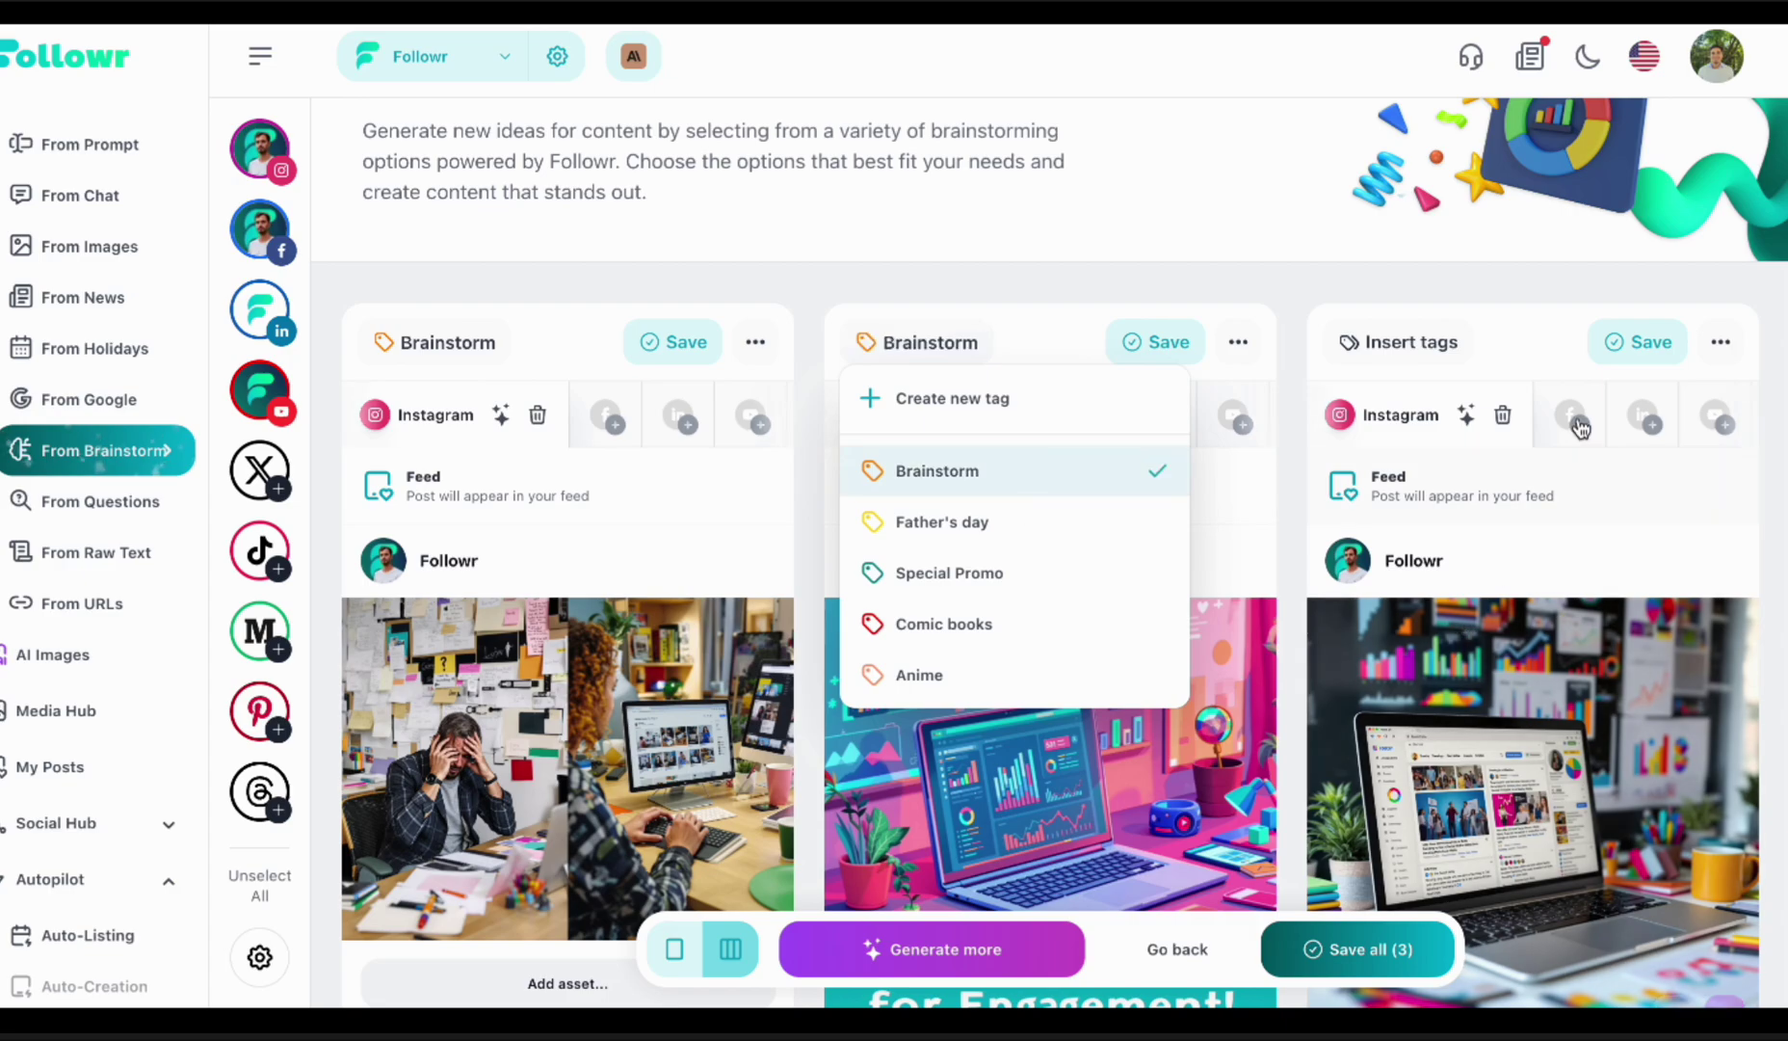
- Remove the third, untagged post and save the two remaining posts together
left_click(1721, 342)
left_click(1635, 501)
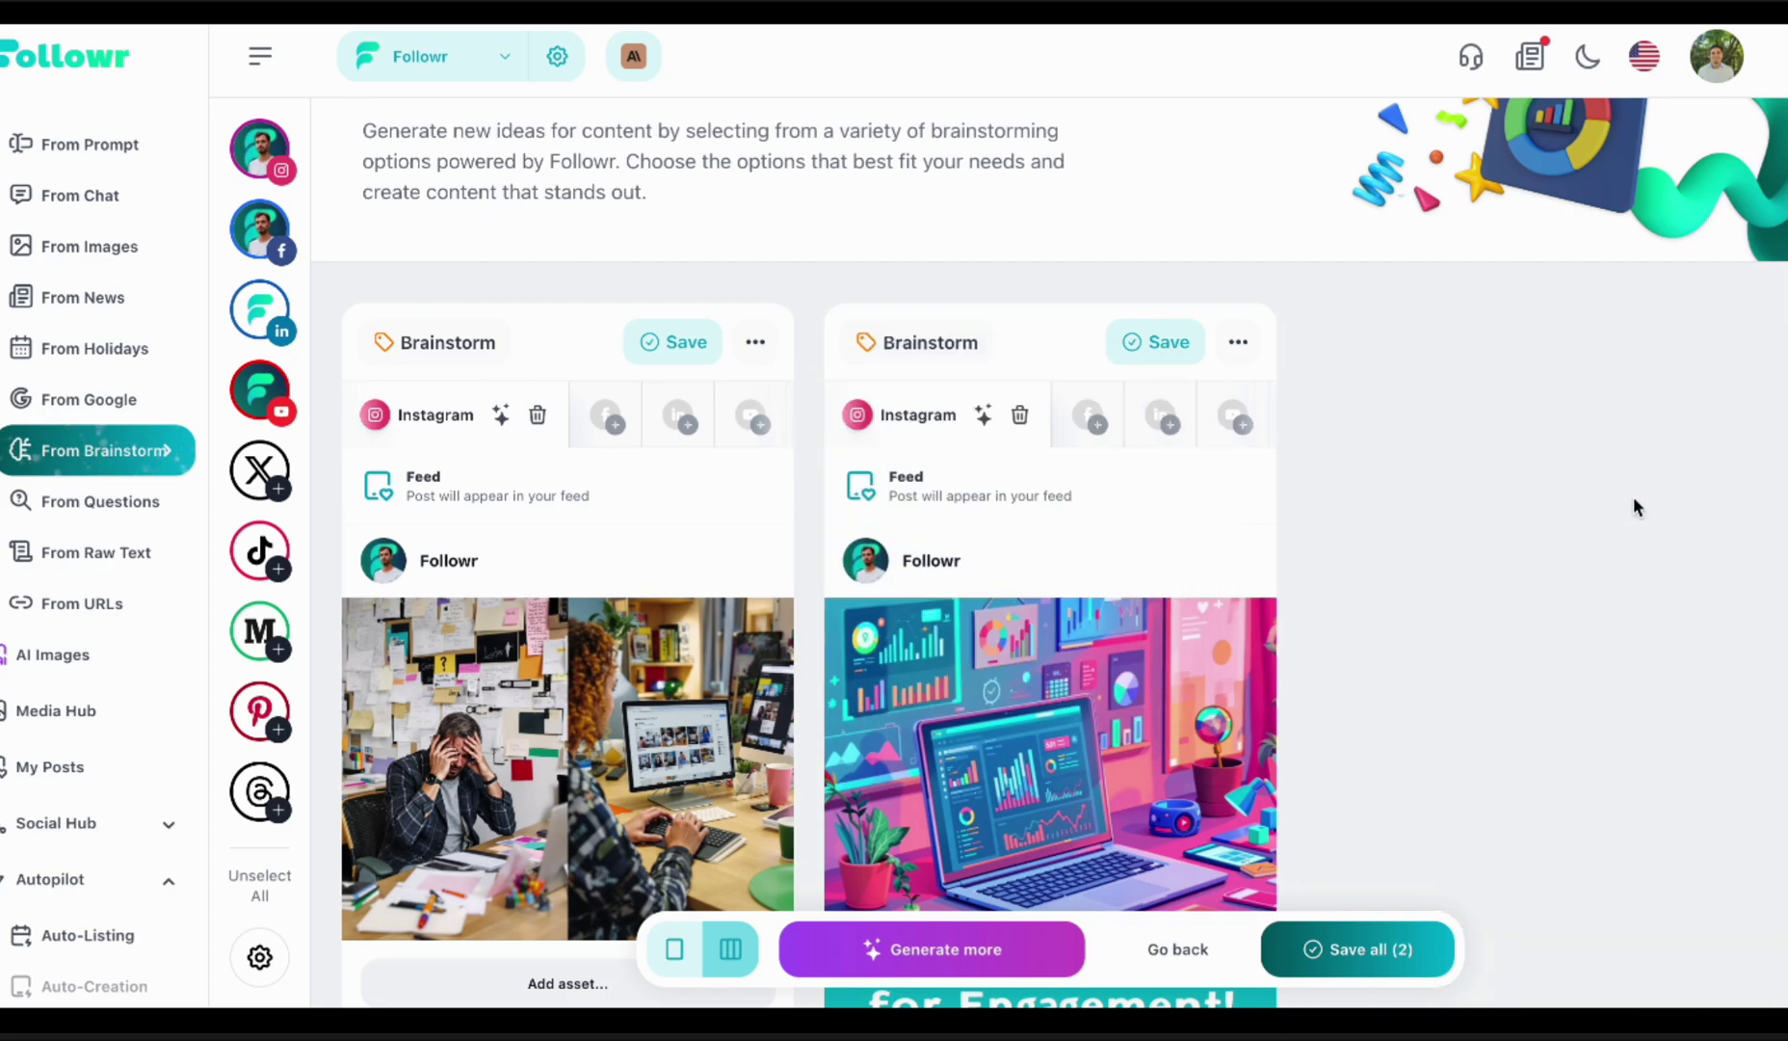
left_click(1368, 925)
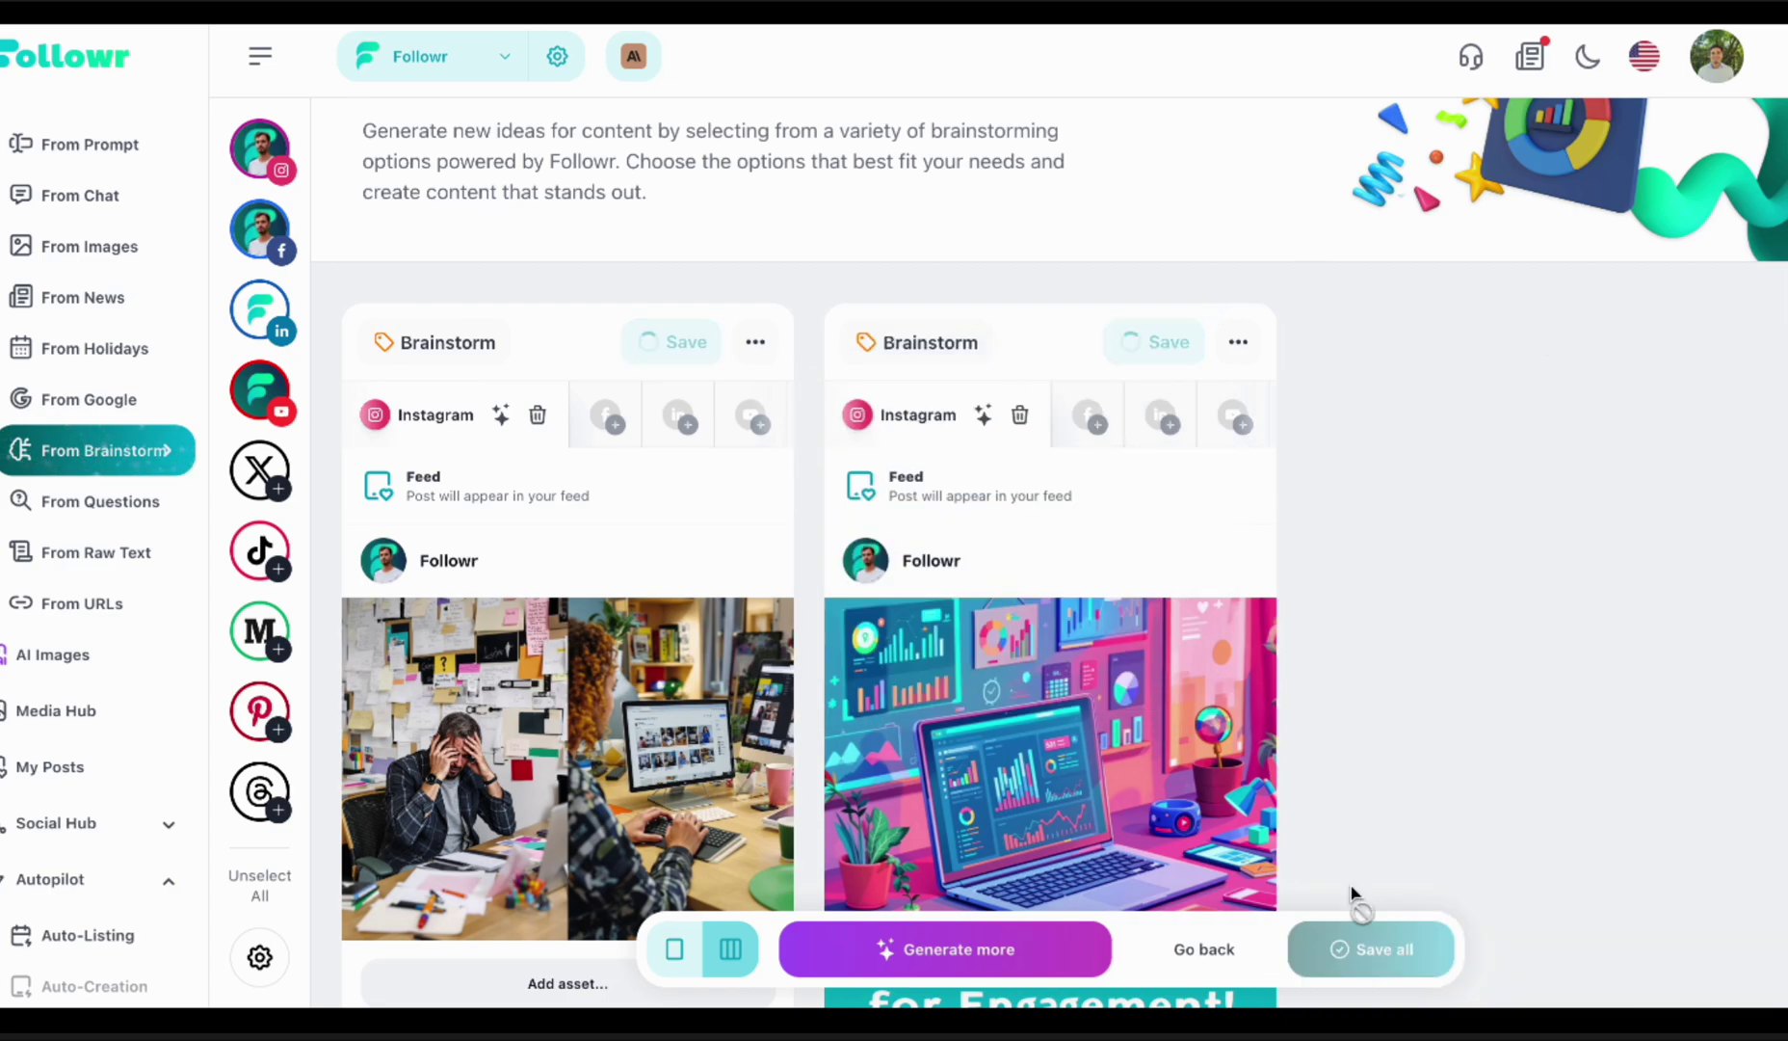
- Generate more posts from the brainstormed ideas and switch the post display to a single-column layout
scroll(1135, 681, "down", 2)
scroll(1135, 680, "down", 2)
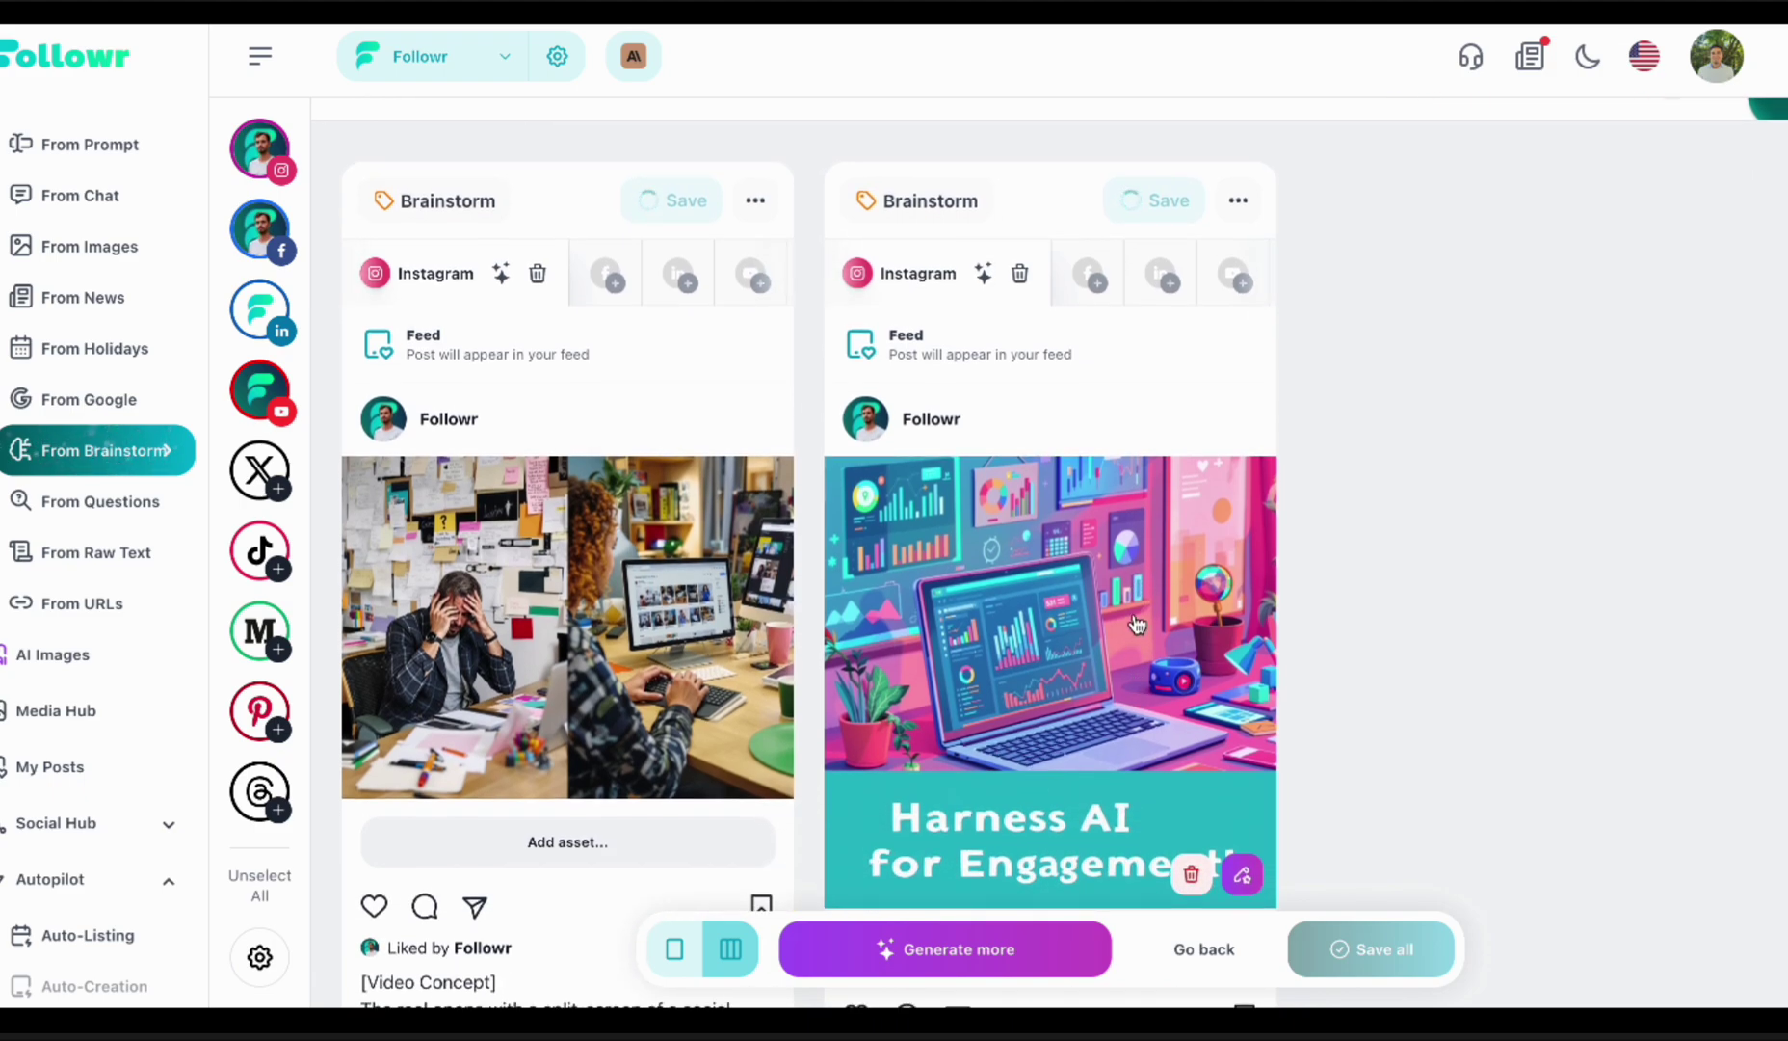
scroll(1137, 624, "down", 1)
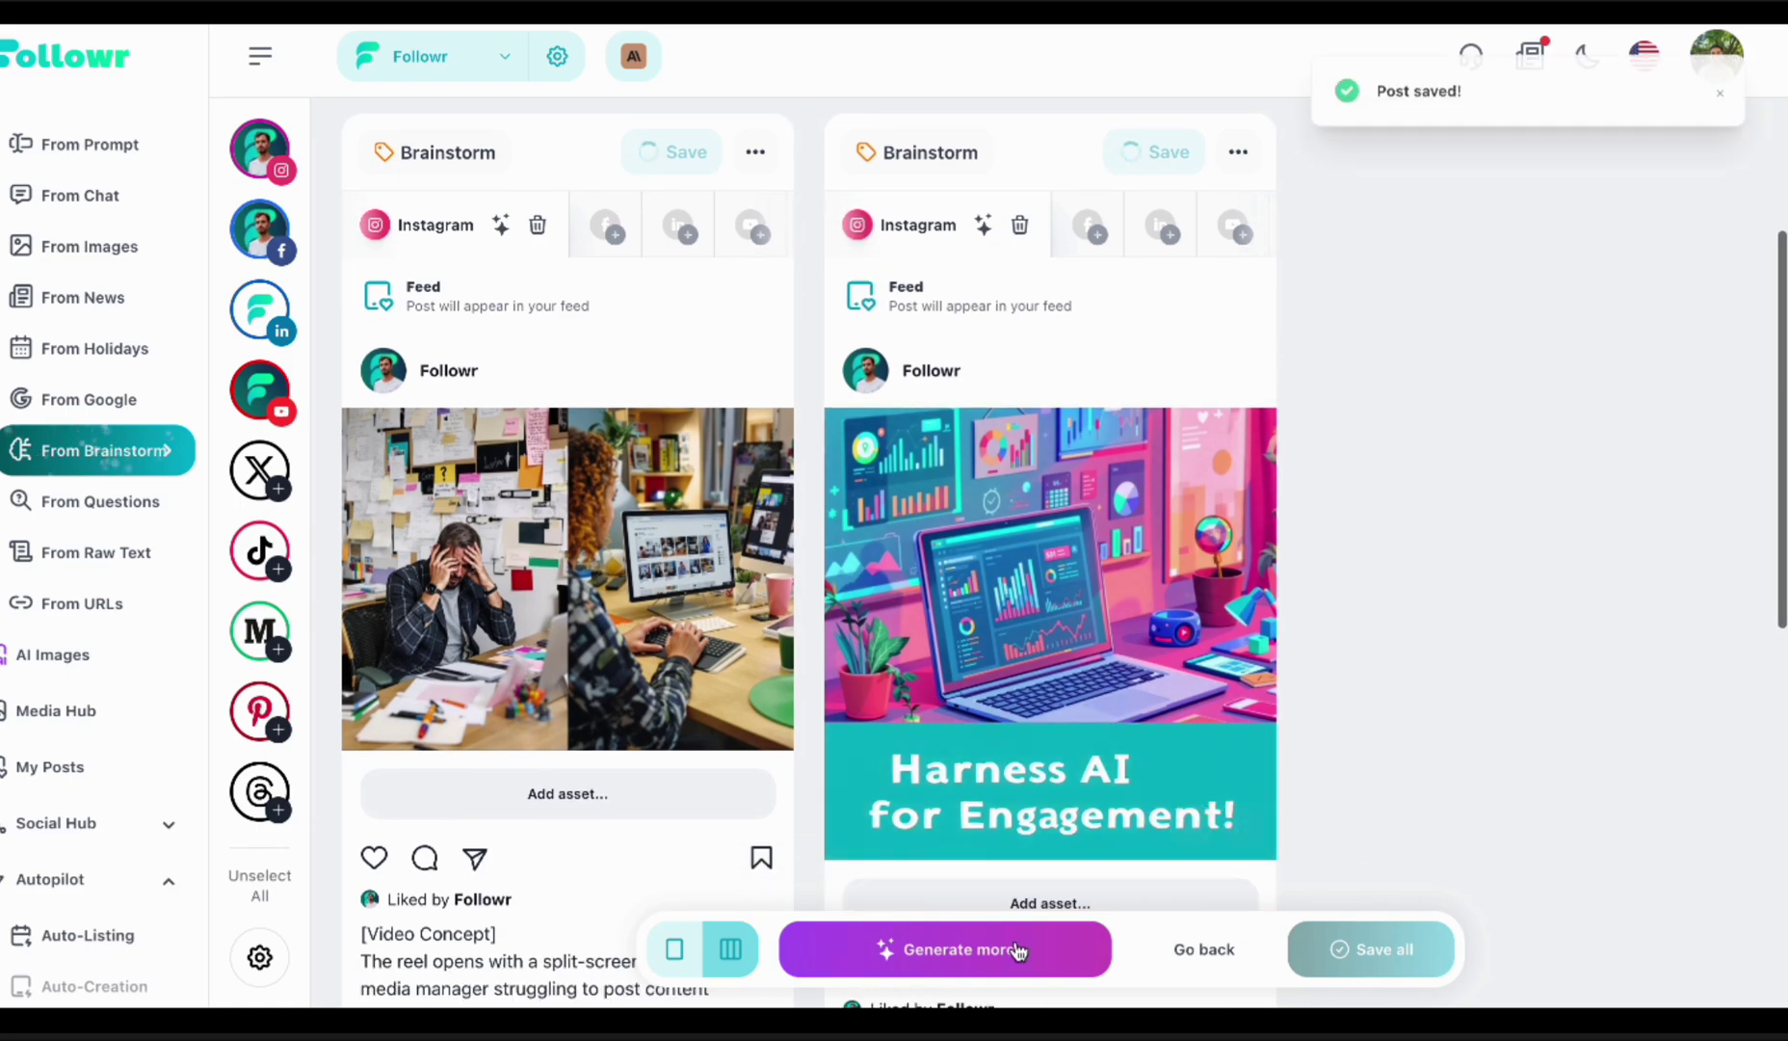
left_click(1017, 952)
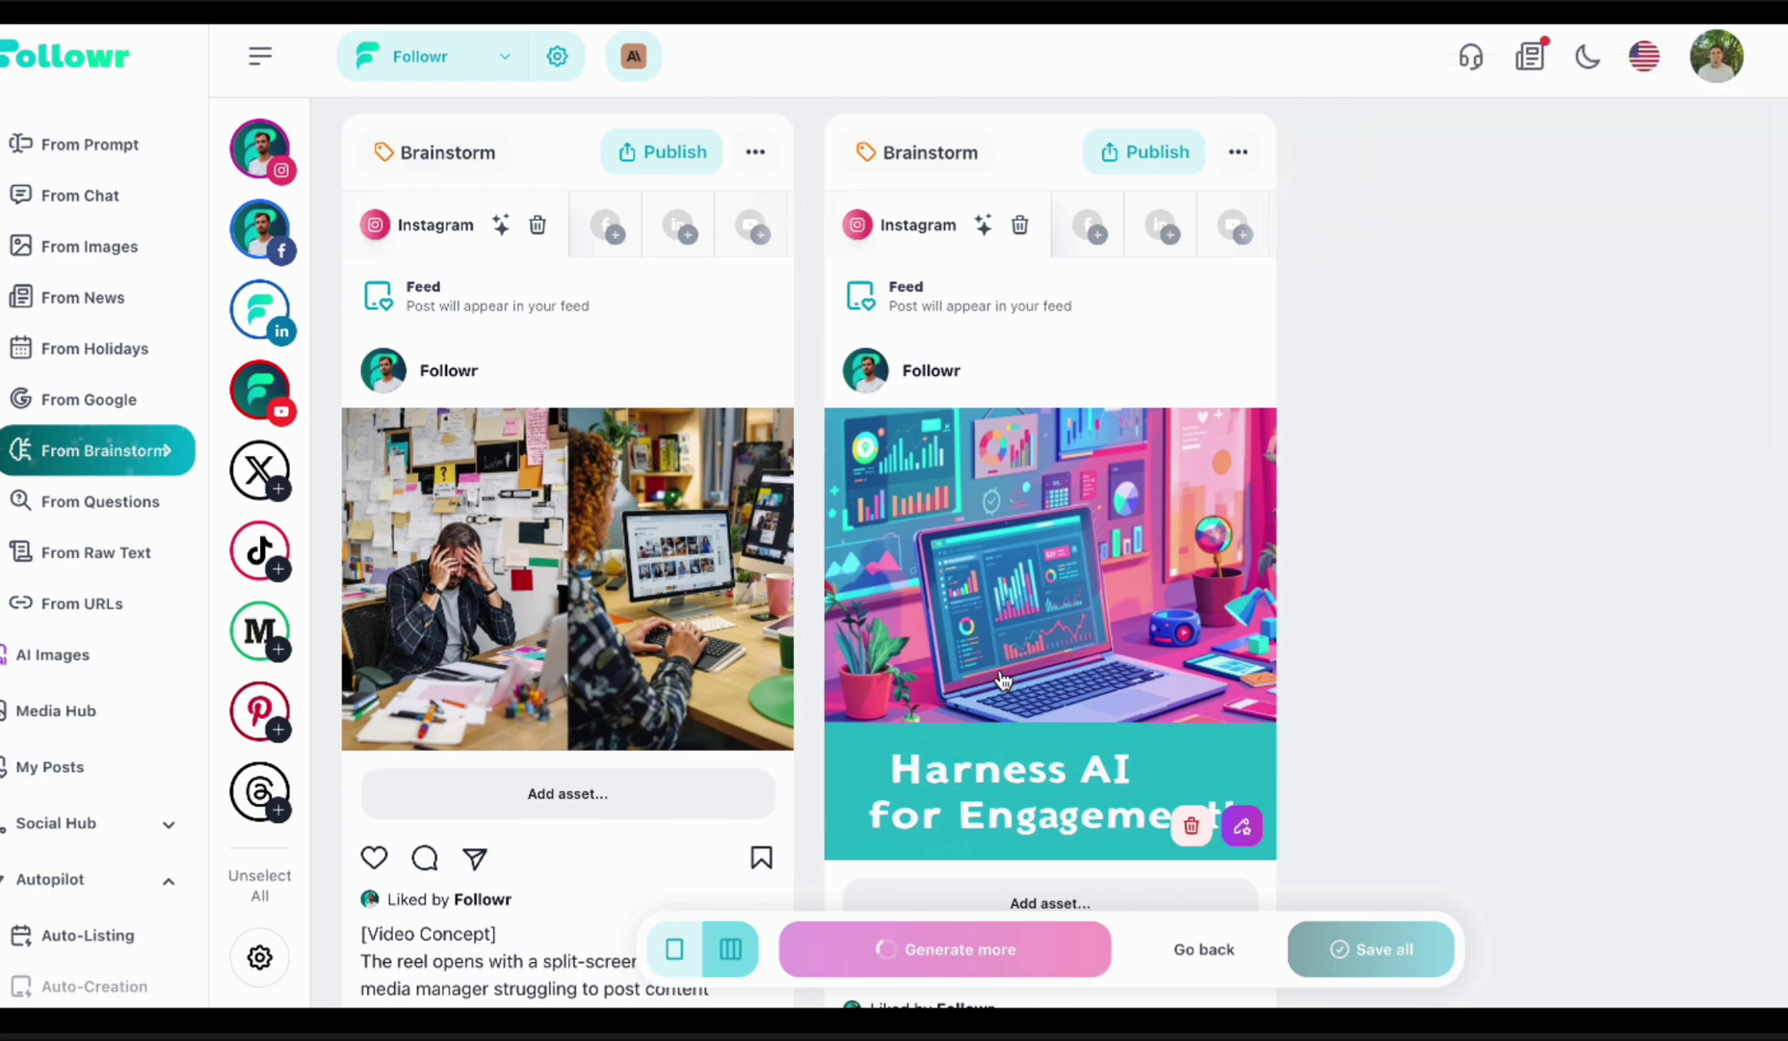
scroll(1002, 680, "down", 1)
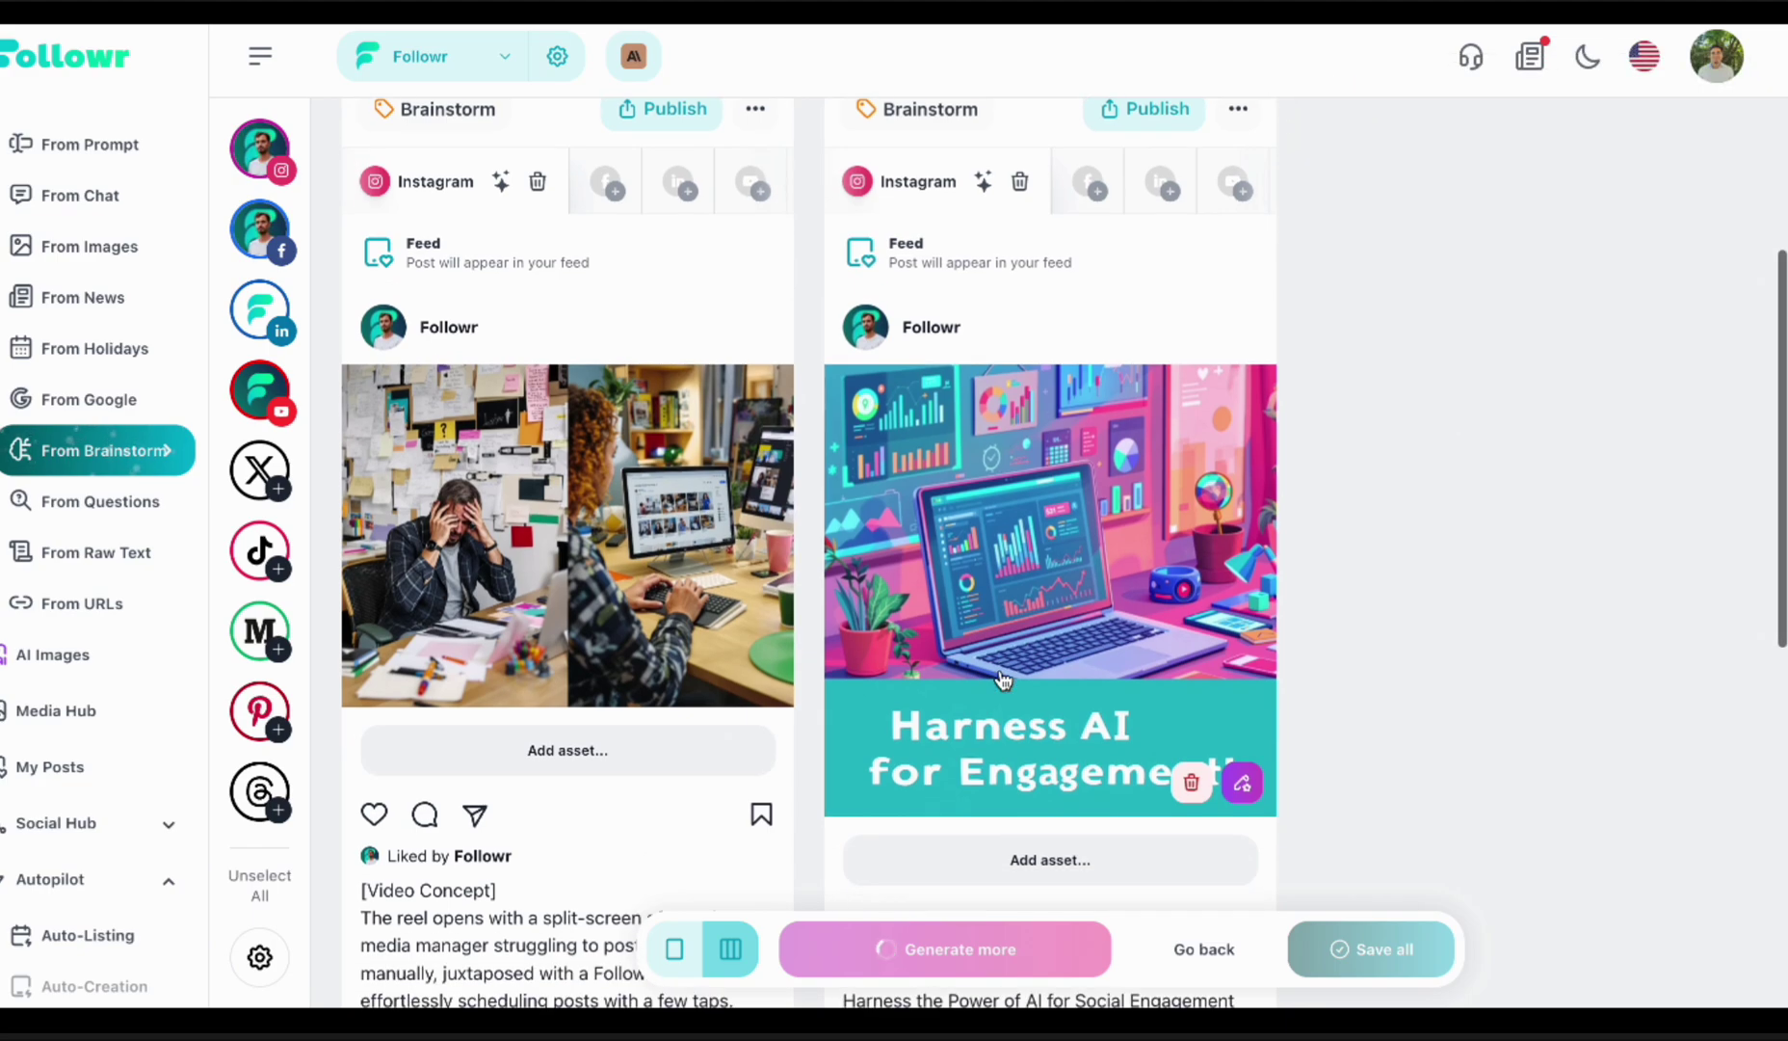
left_click(672, 971)
scroll(1020, 701, "up", 2)
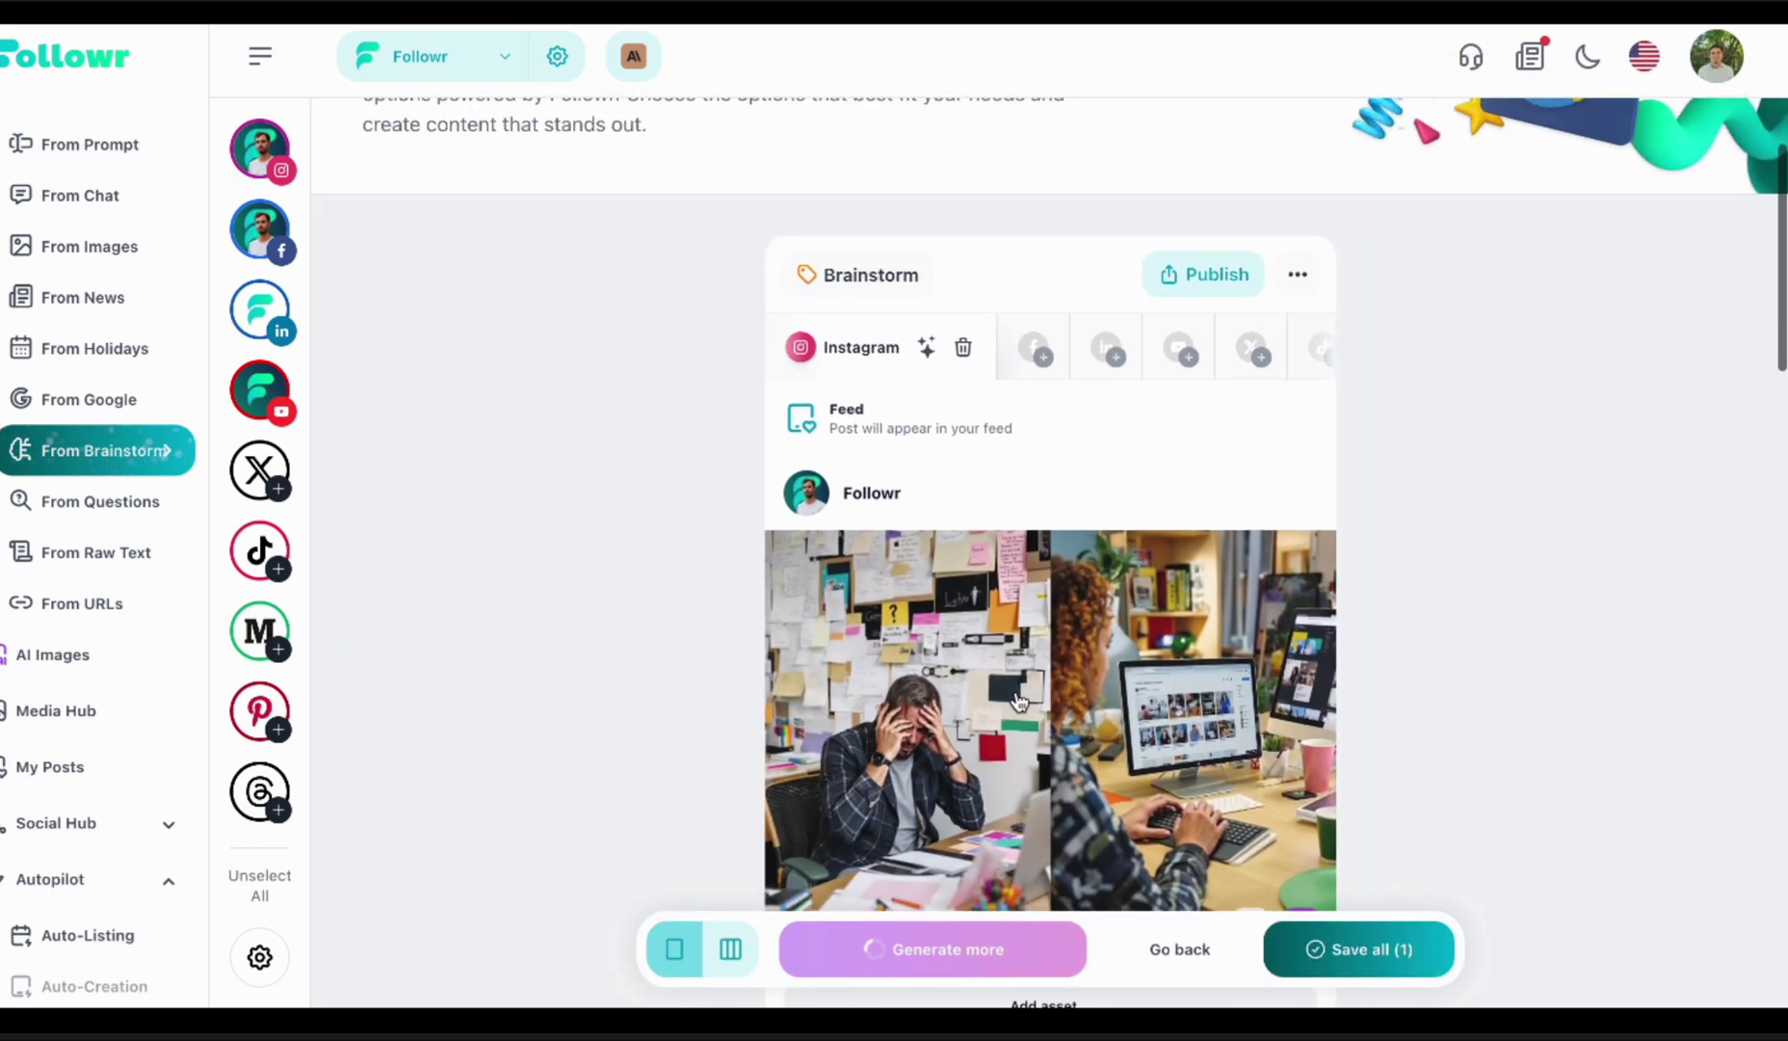
- Examine the posts in the single-column layout, including the images and captions of the newly generated ones
scroll(1019, 701, "down", 15)
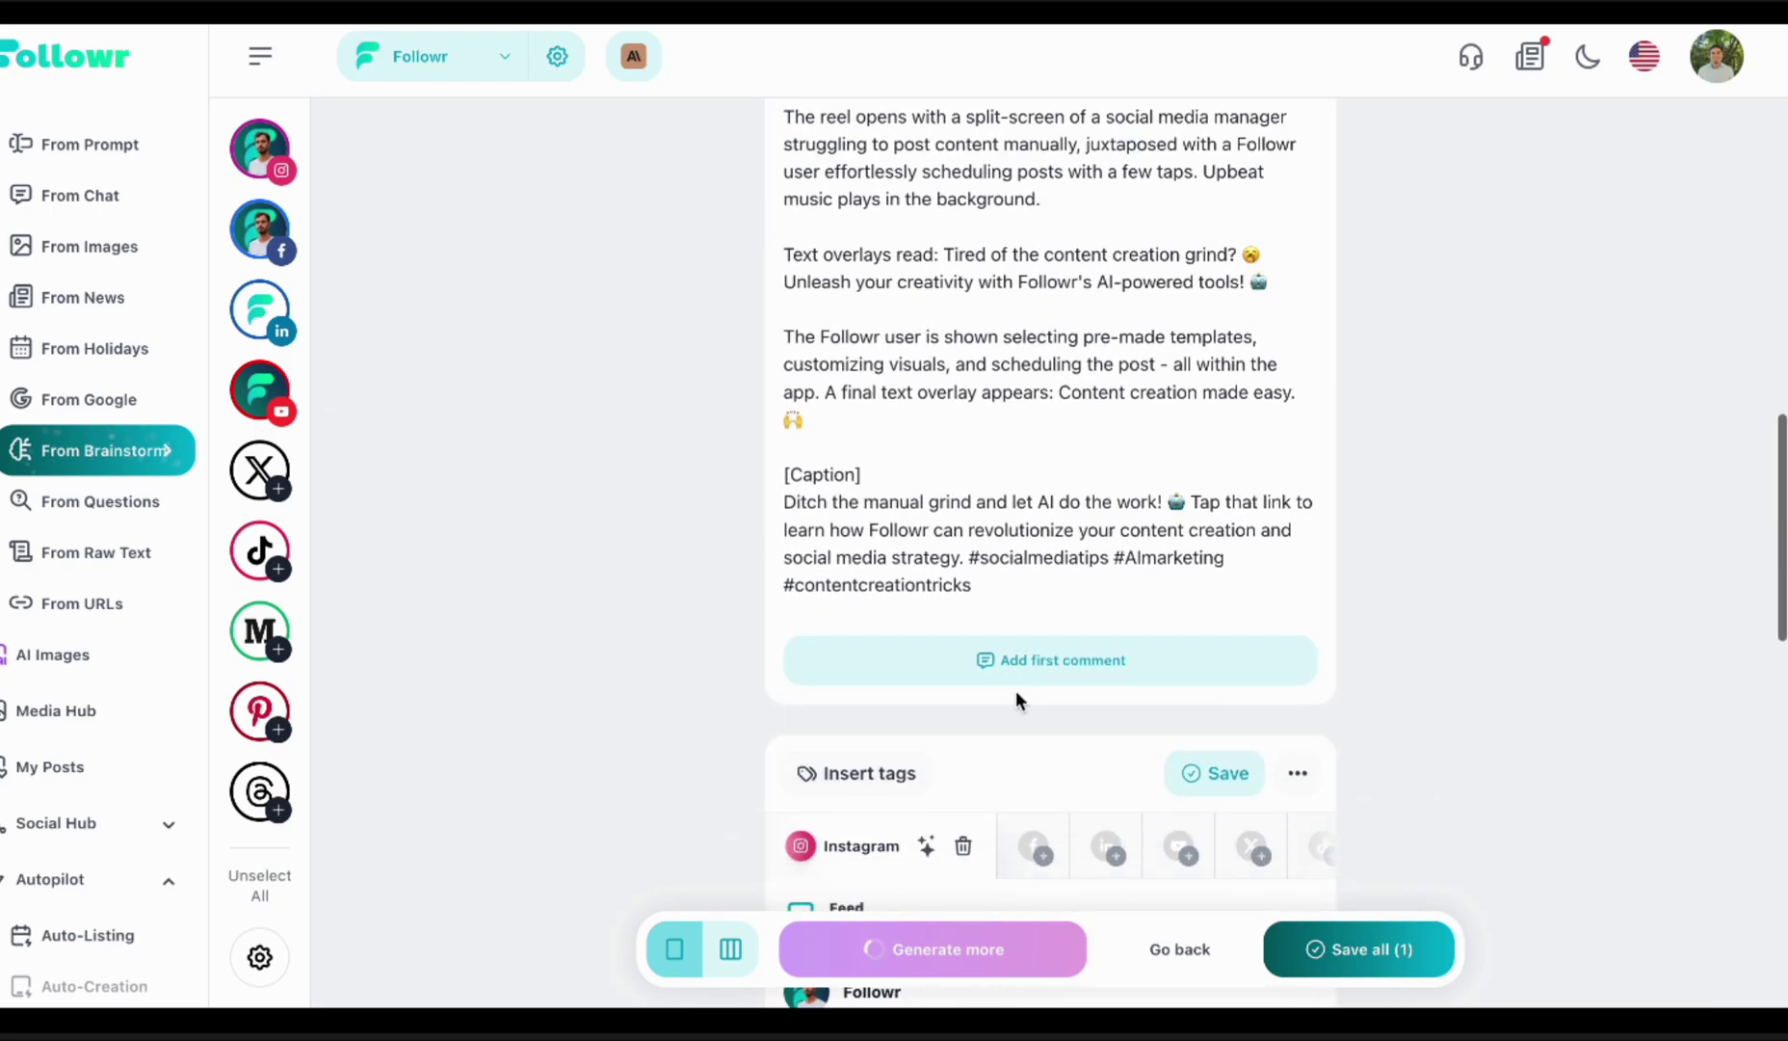
scroll(1019, 702, "down", 10)
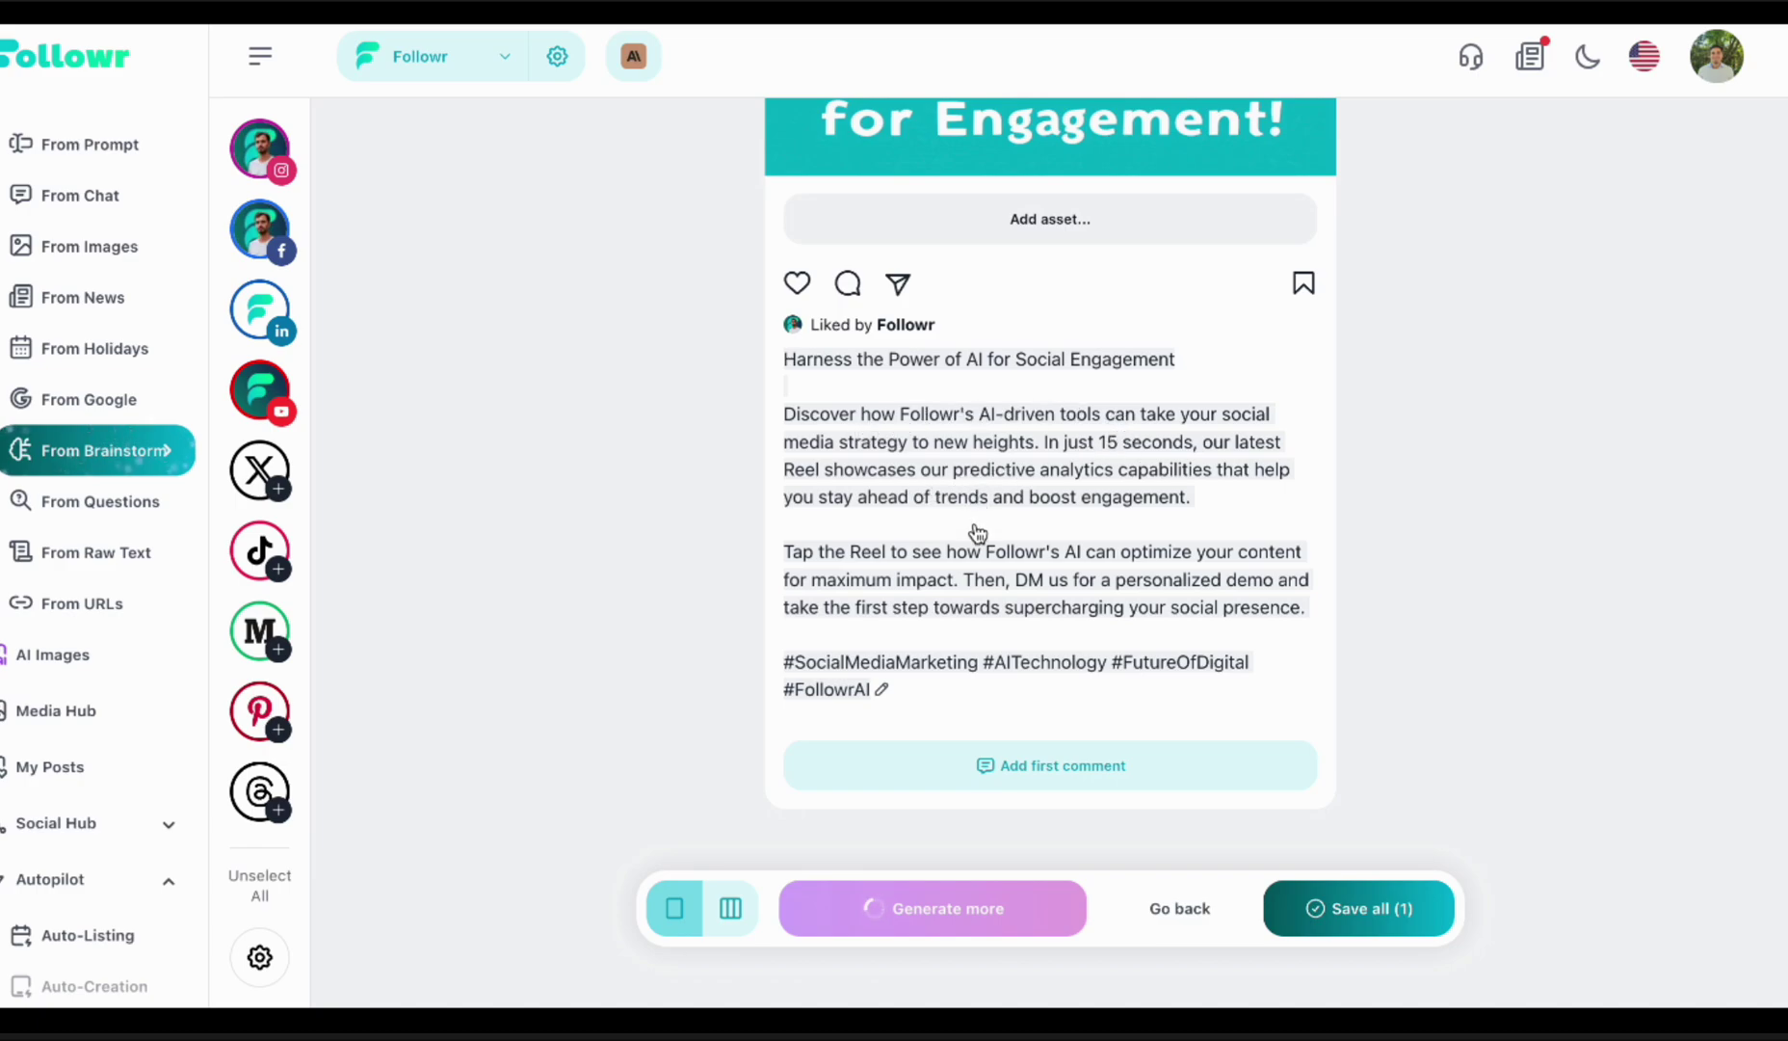
scroll(979, 643, "down", 8)
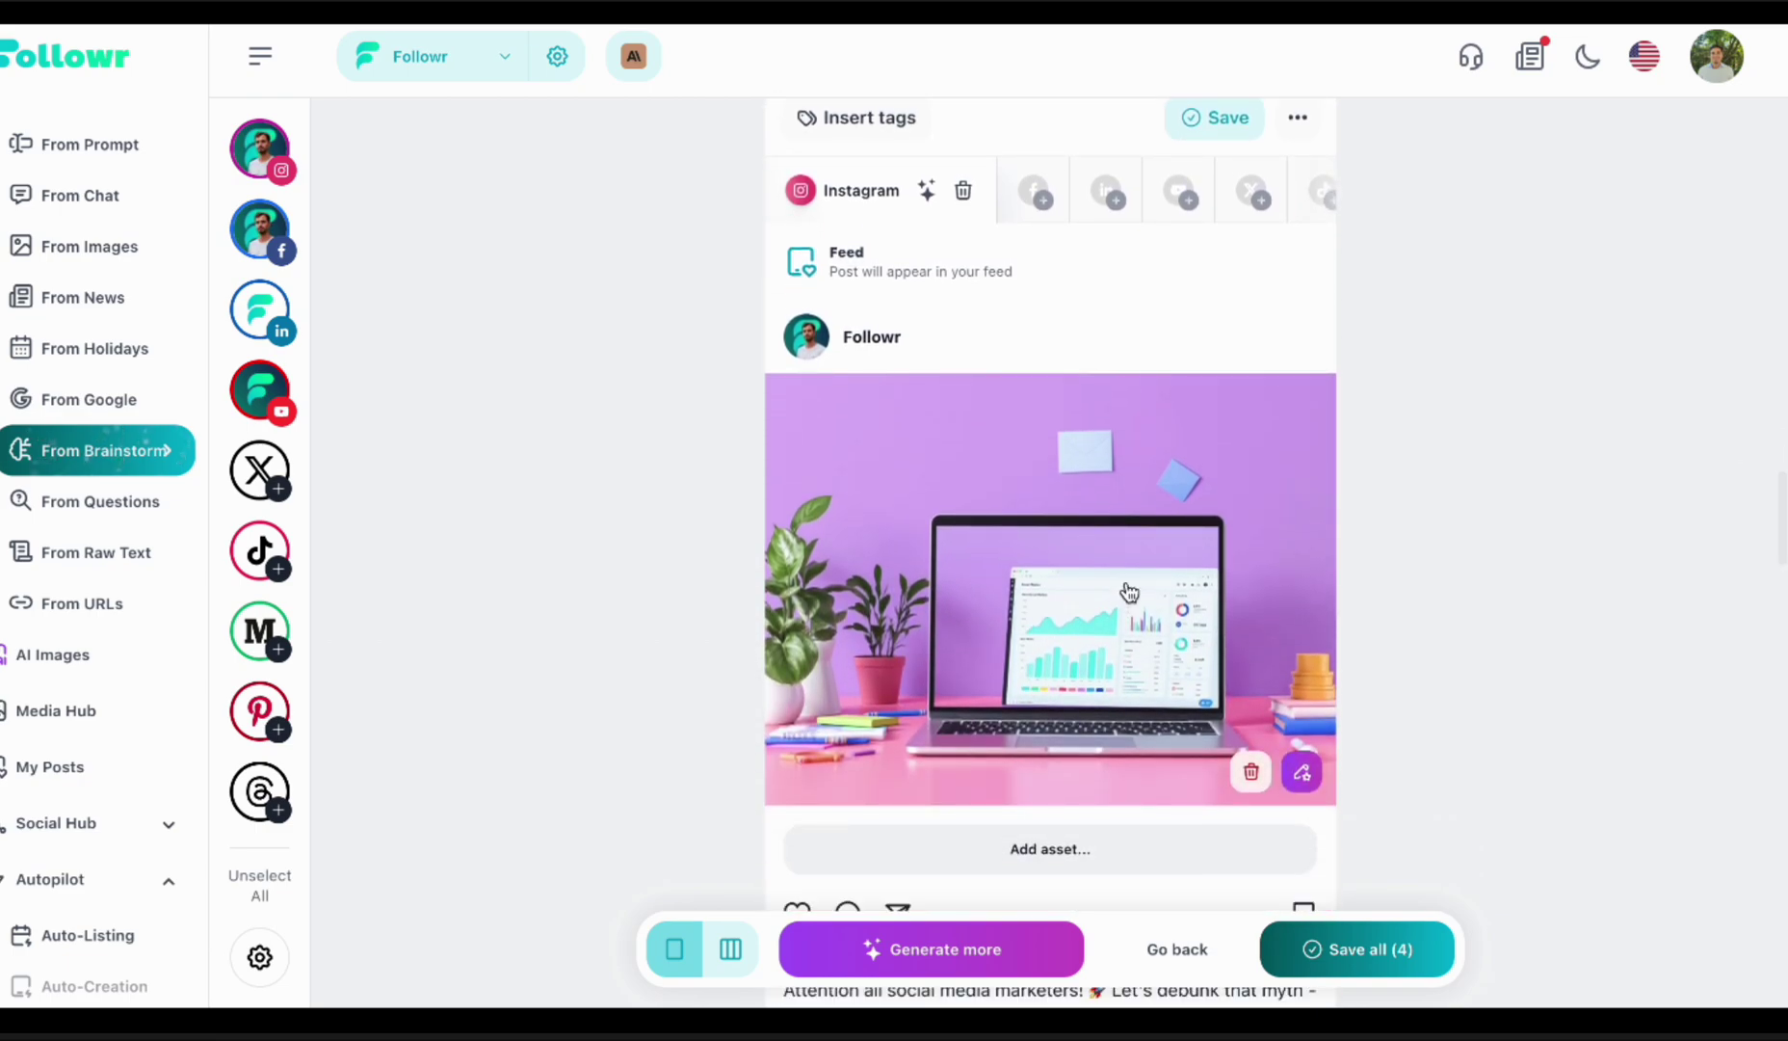
scroll(1130, 592, "up", 2)
scroll(1130, 592, "down", 7)
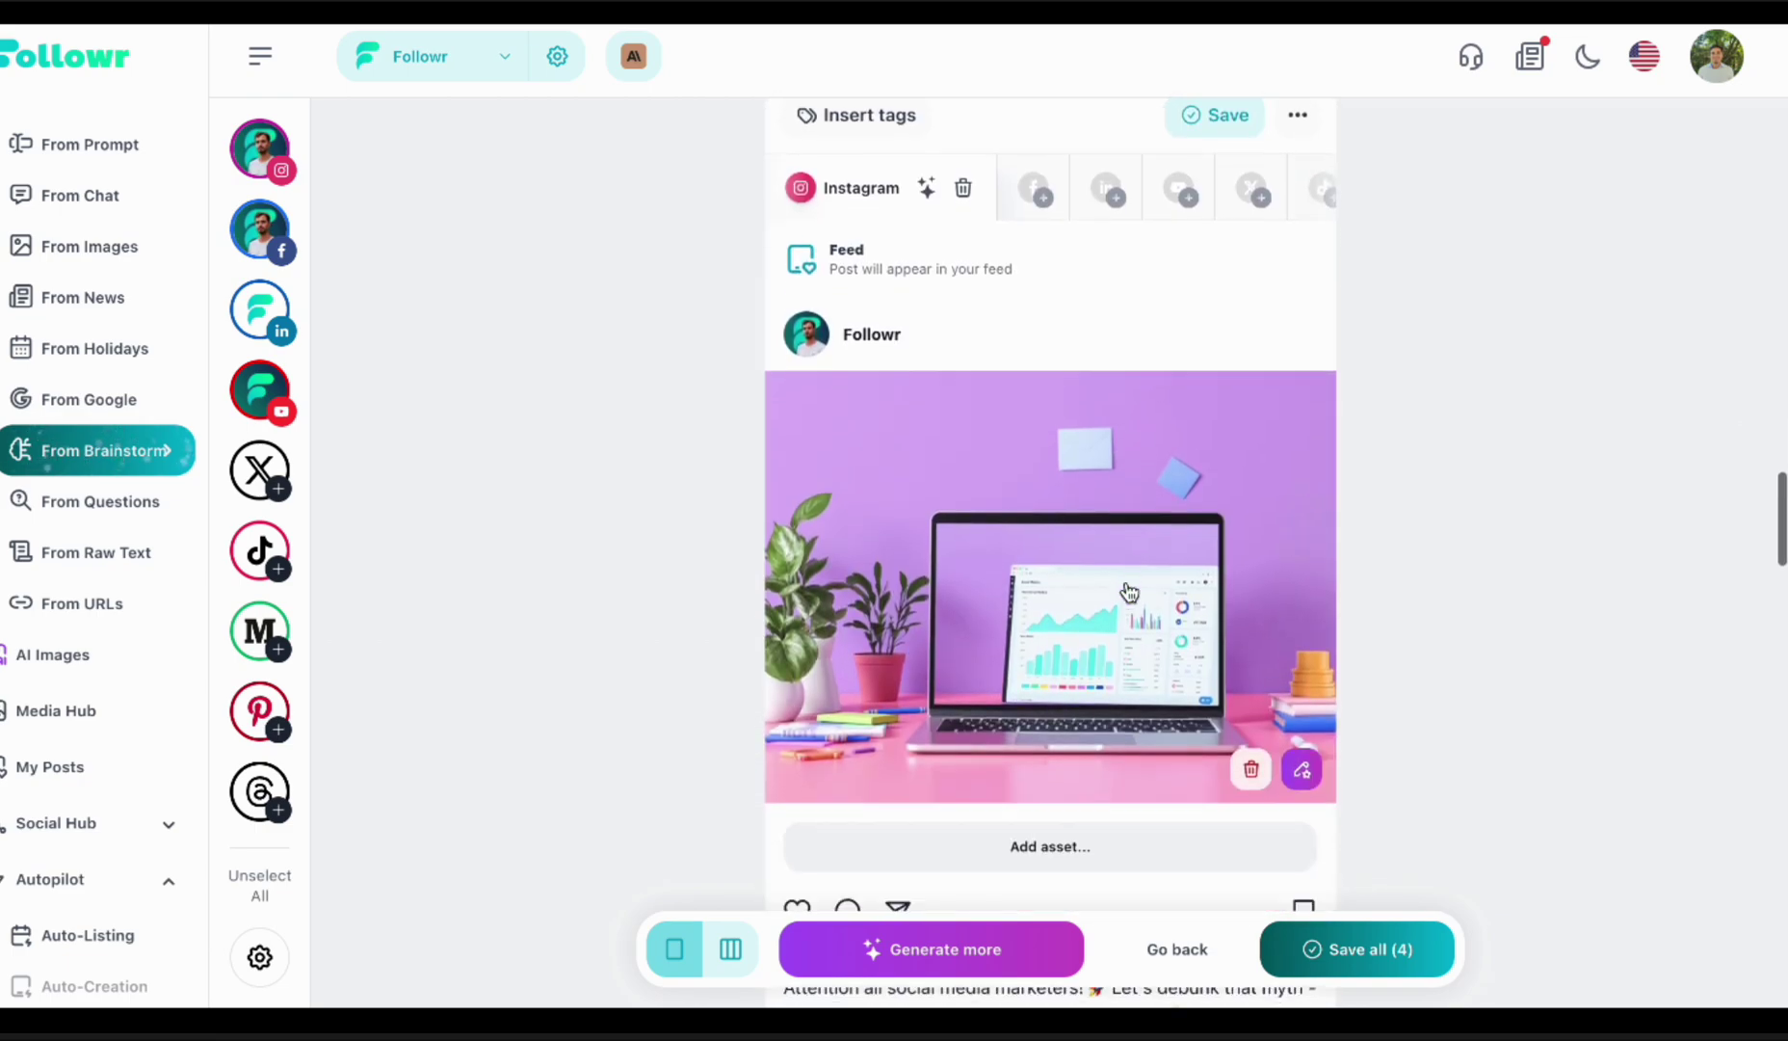
scroll(1082, 624, "down", 1)
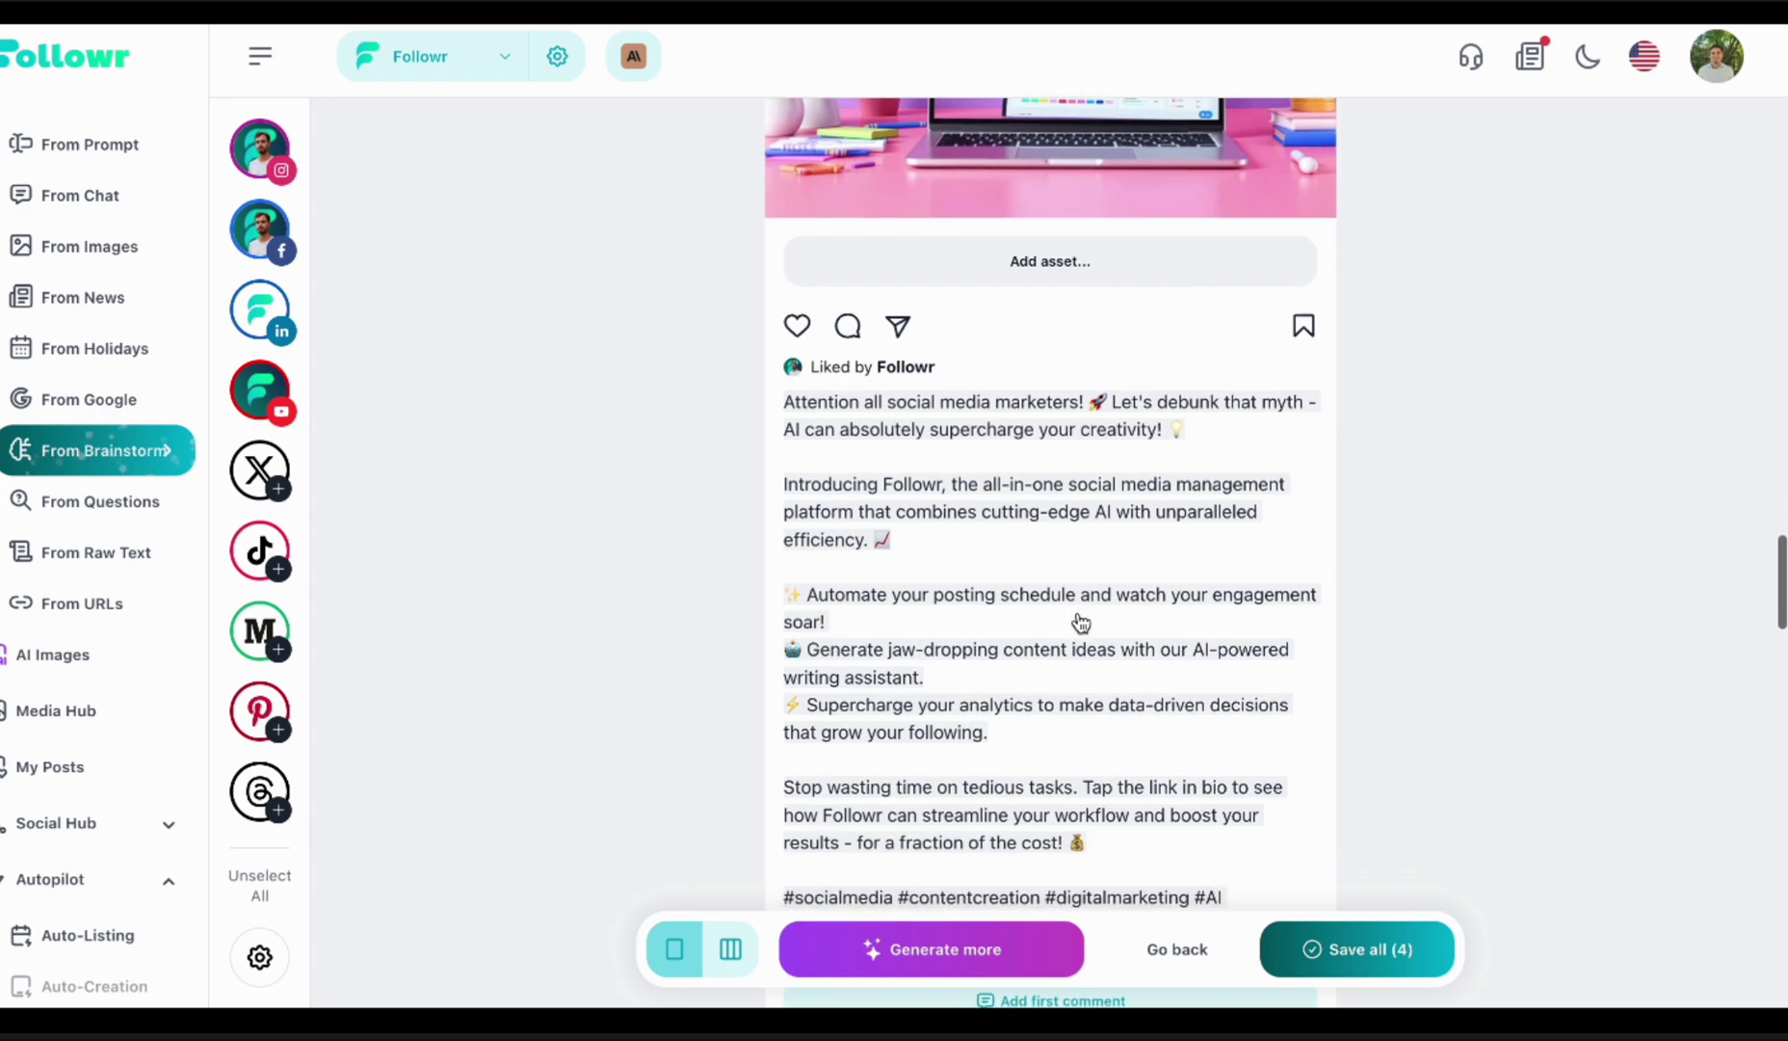
scroll(1069, 525, "down", 2)
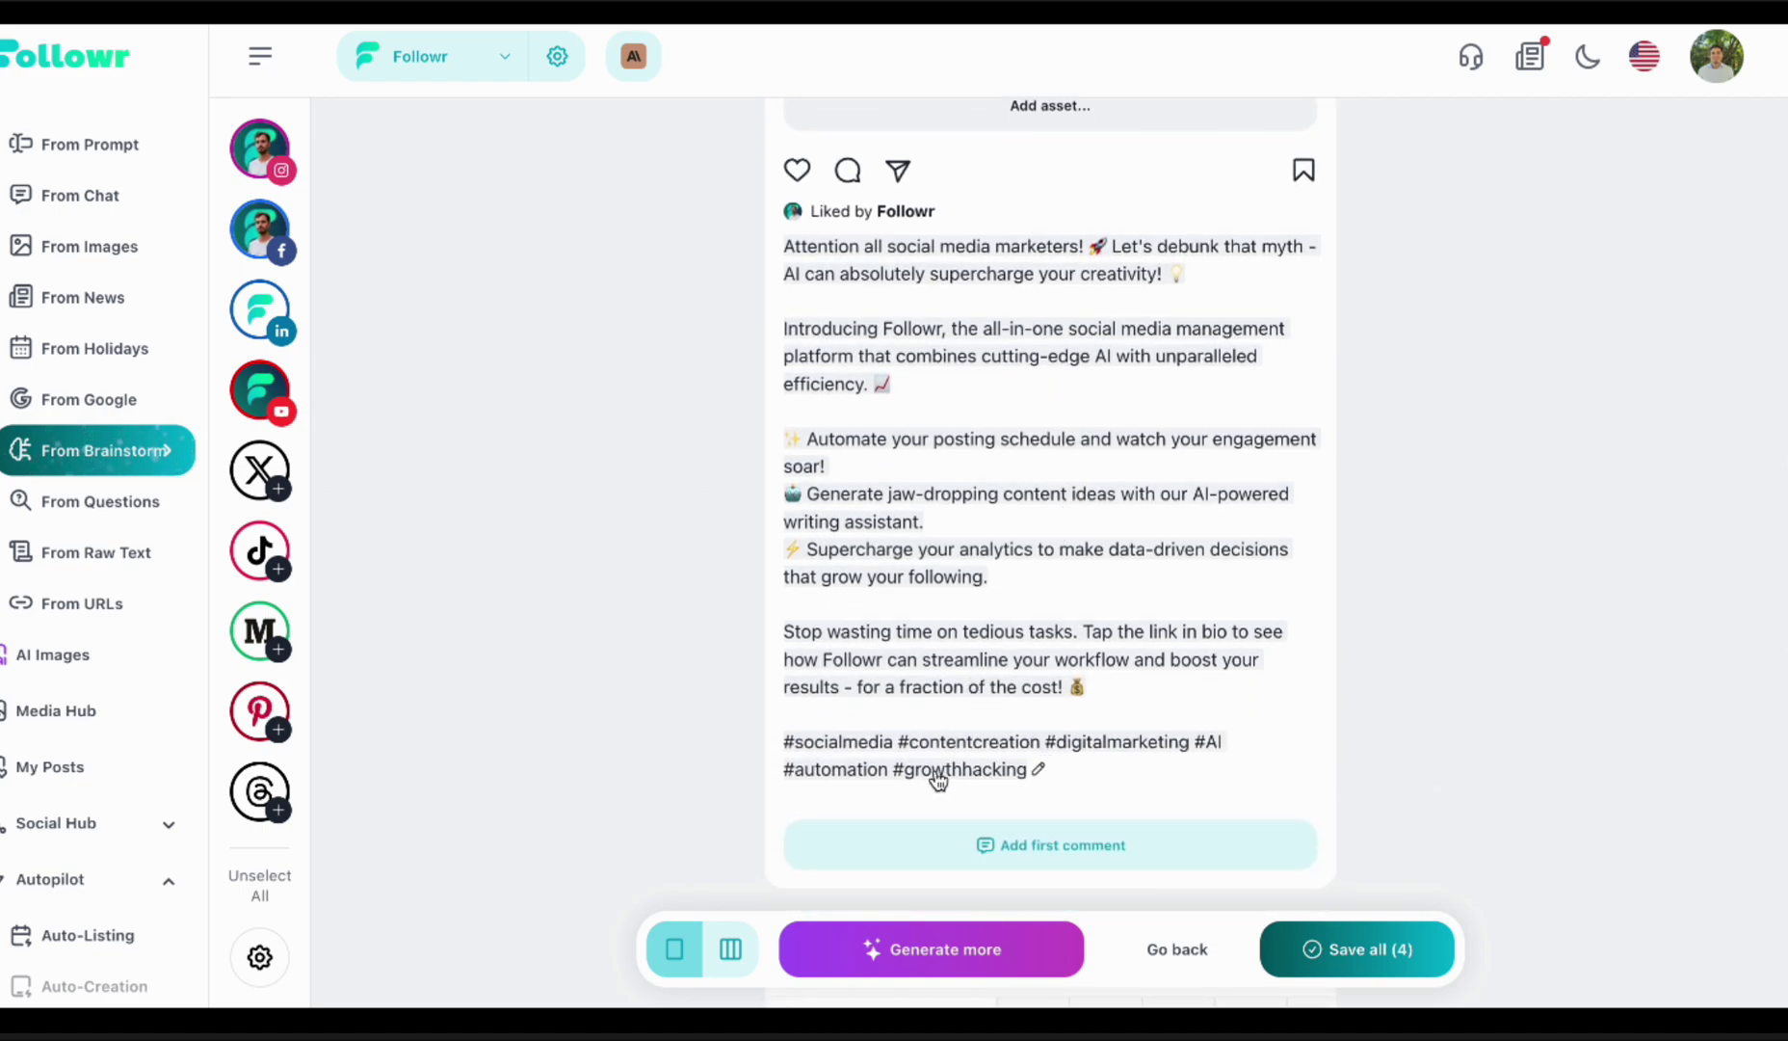
scroll(1031, 474, "up", 5)
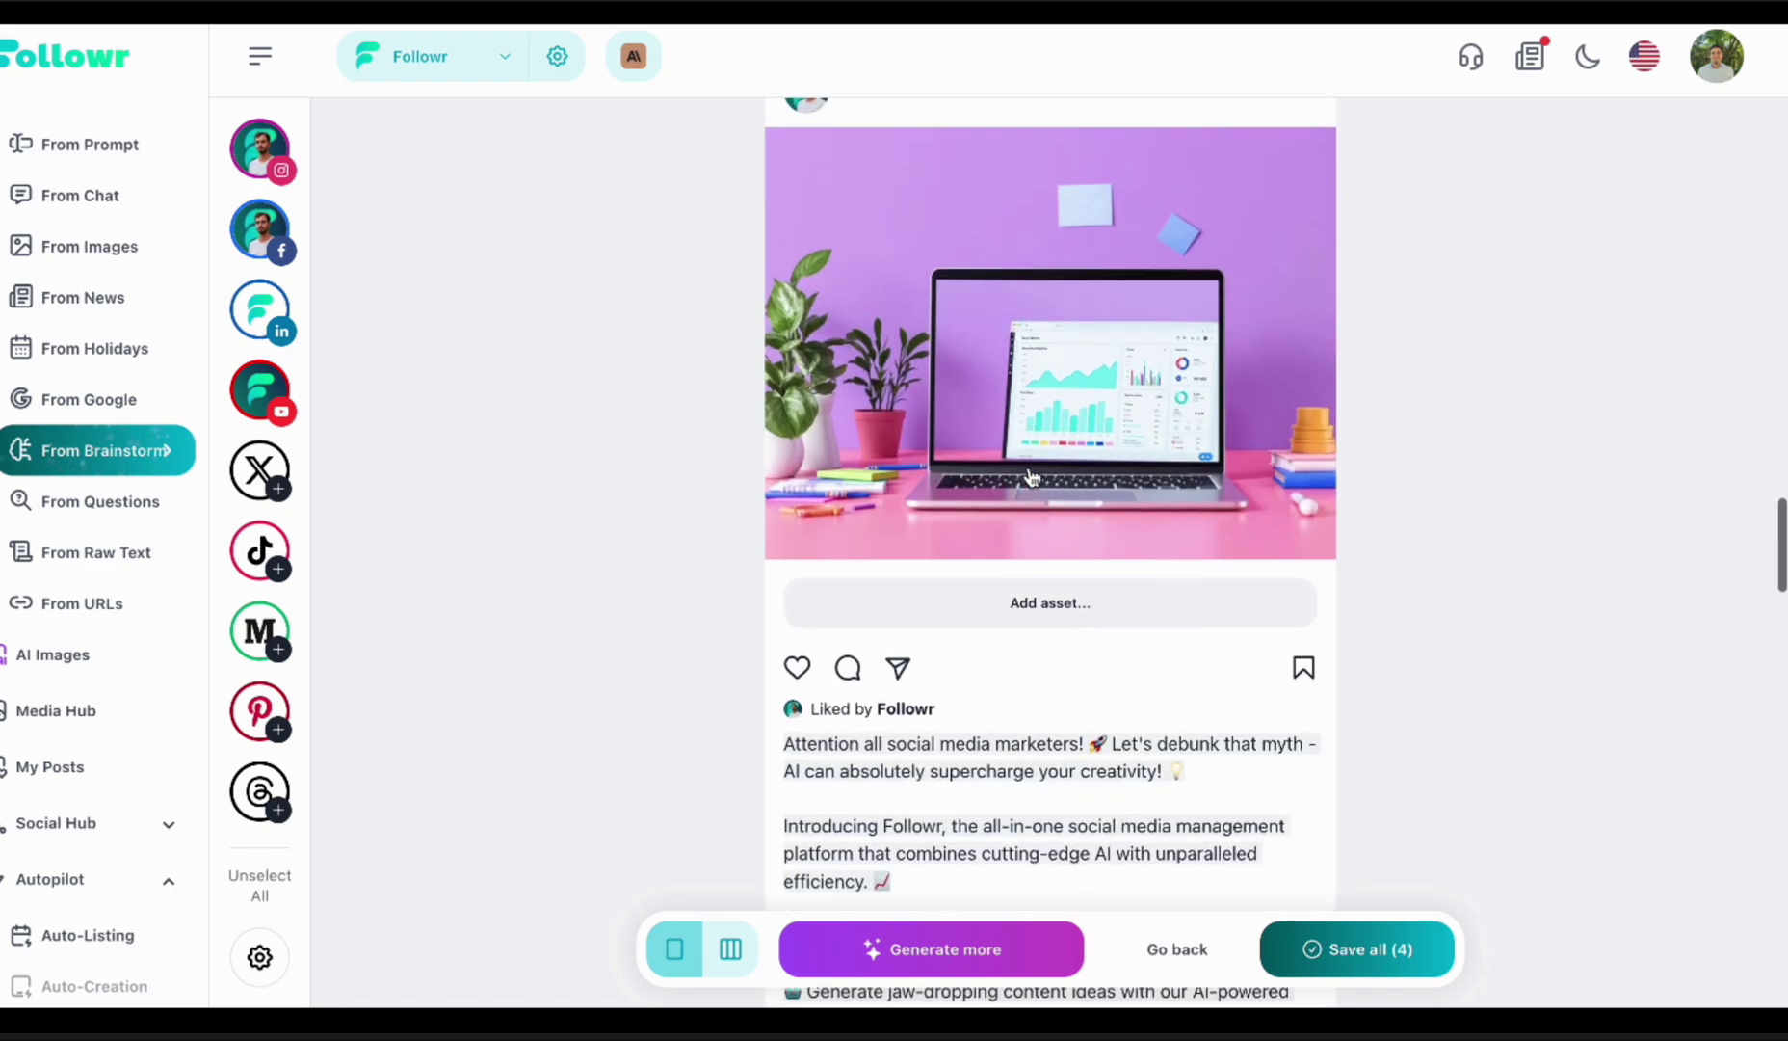
scroll(1030, 477, "down", 4)
scroll(1030, 476, "up", 3)
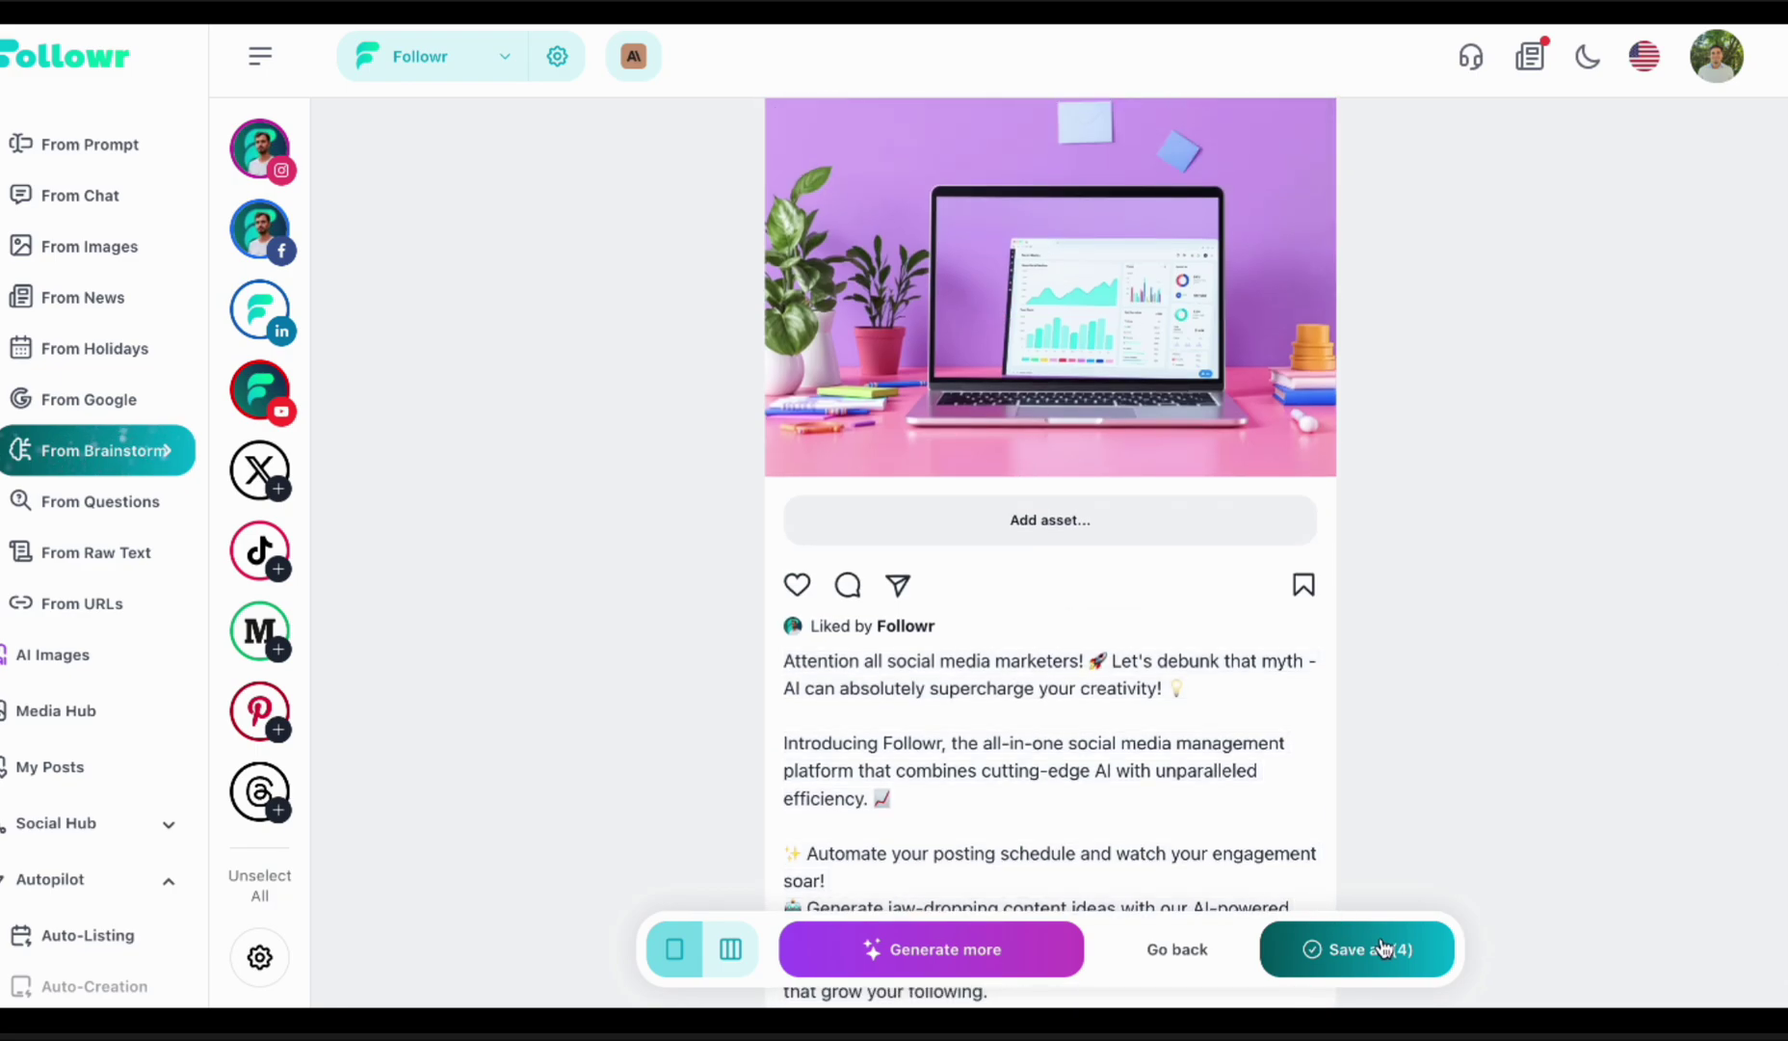
- Save all four generated posts together and assign the Brainstorm tag to the post with the laptop on a purple background
left_click(1381, 940)
scroll(902, 263, "up", 2)
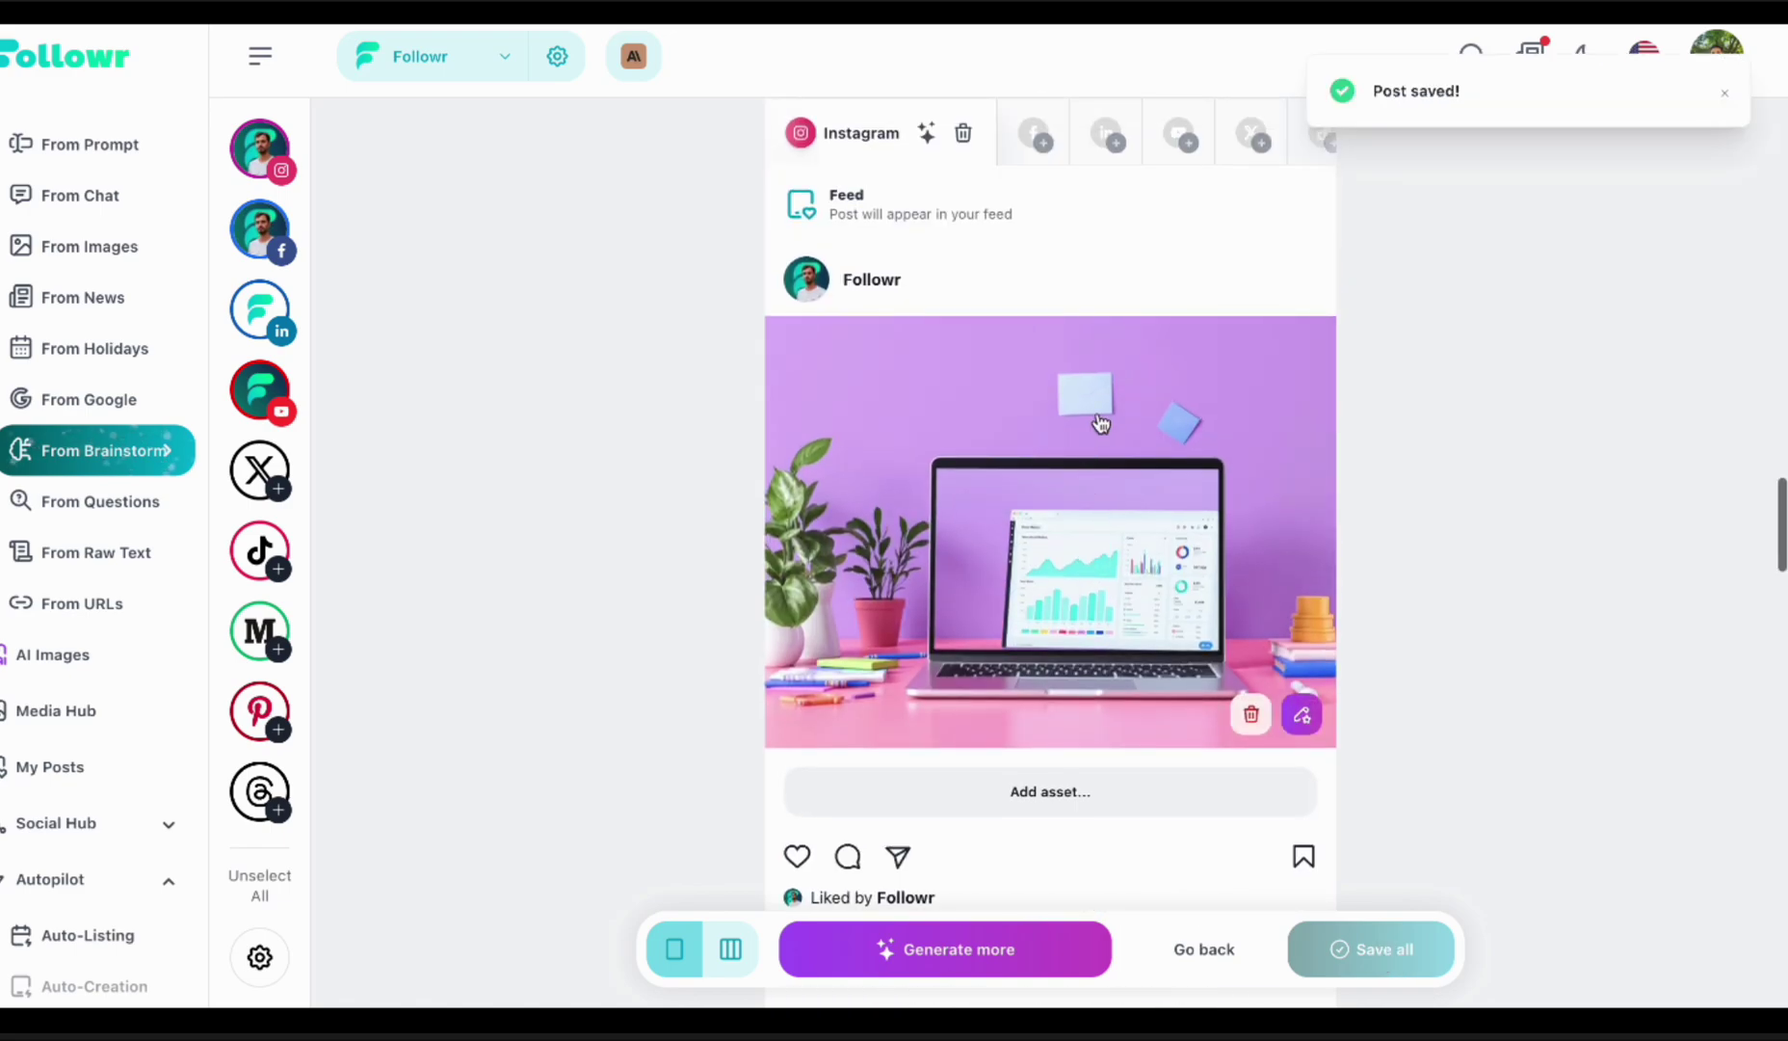
scroll(902, 263, "up", 1)
left_click(833, 149)
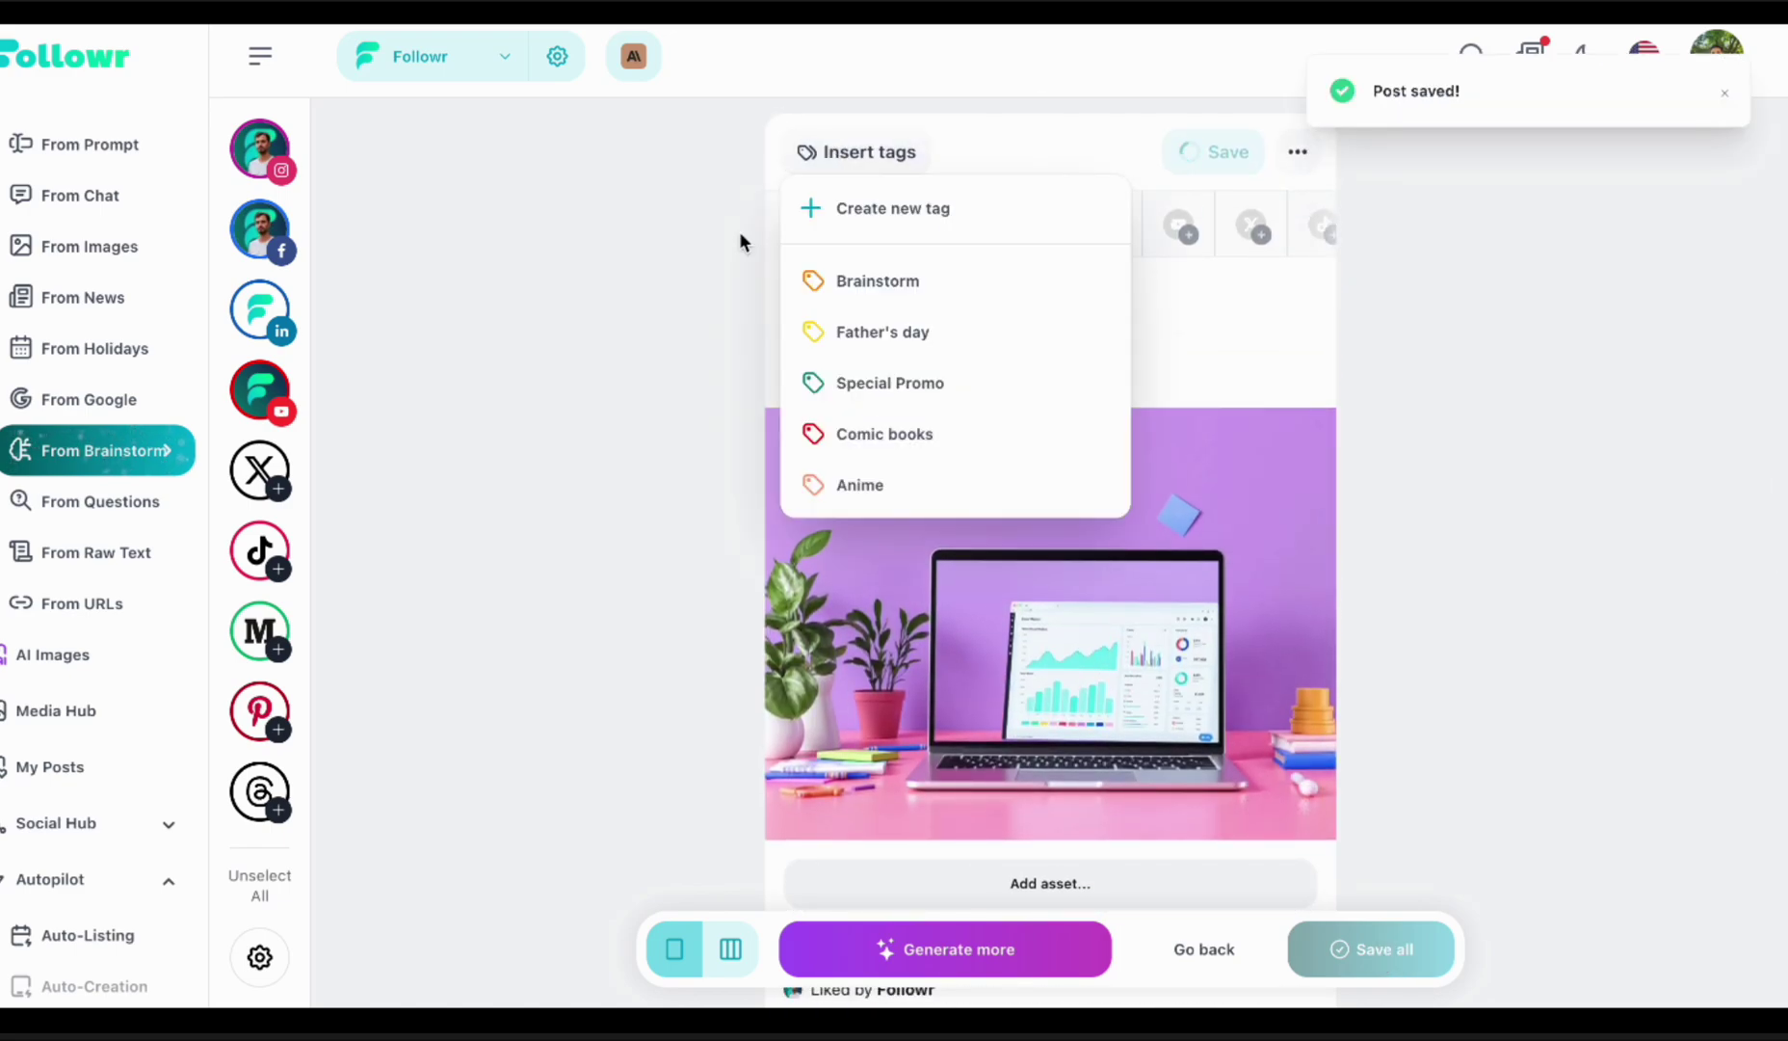
left_click(880, 284)
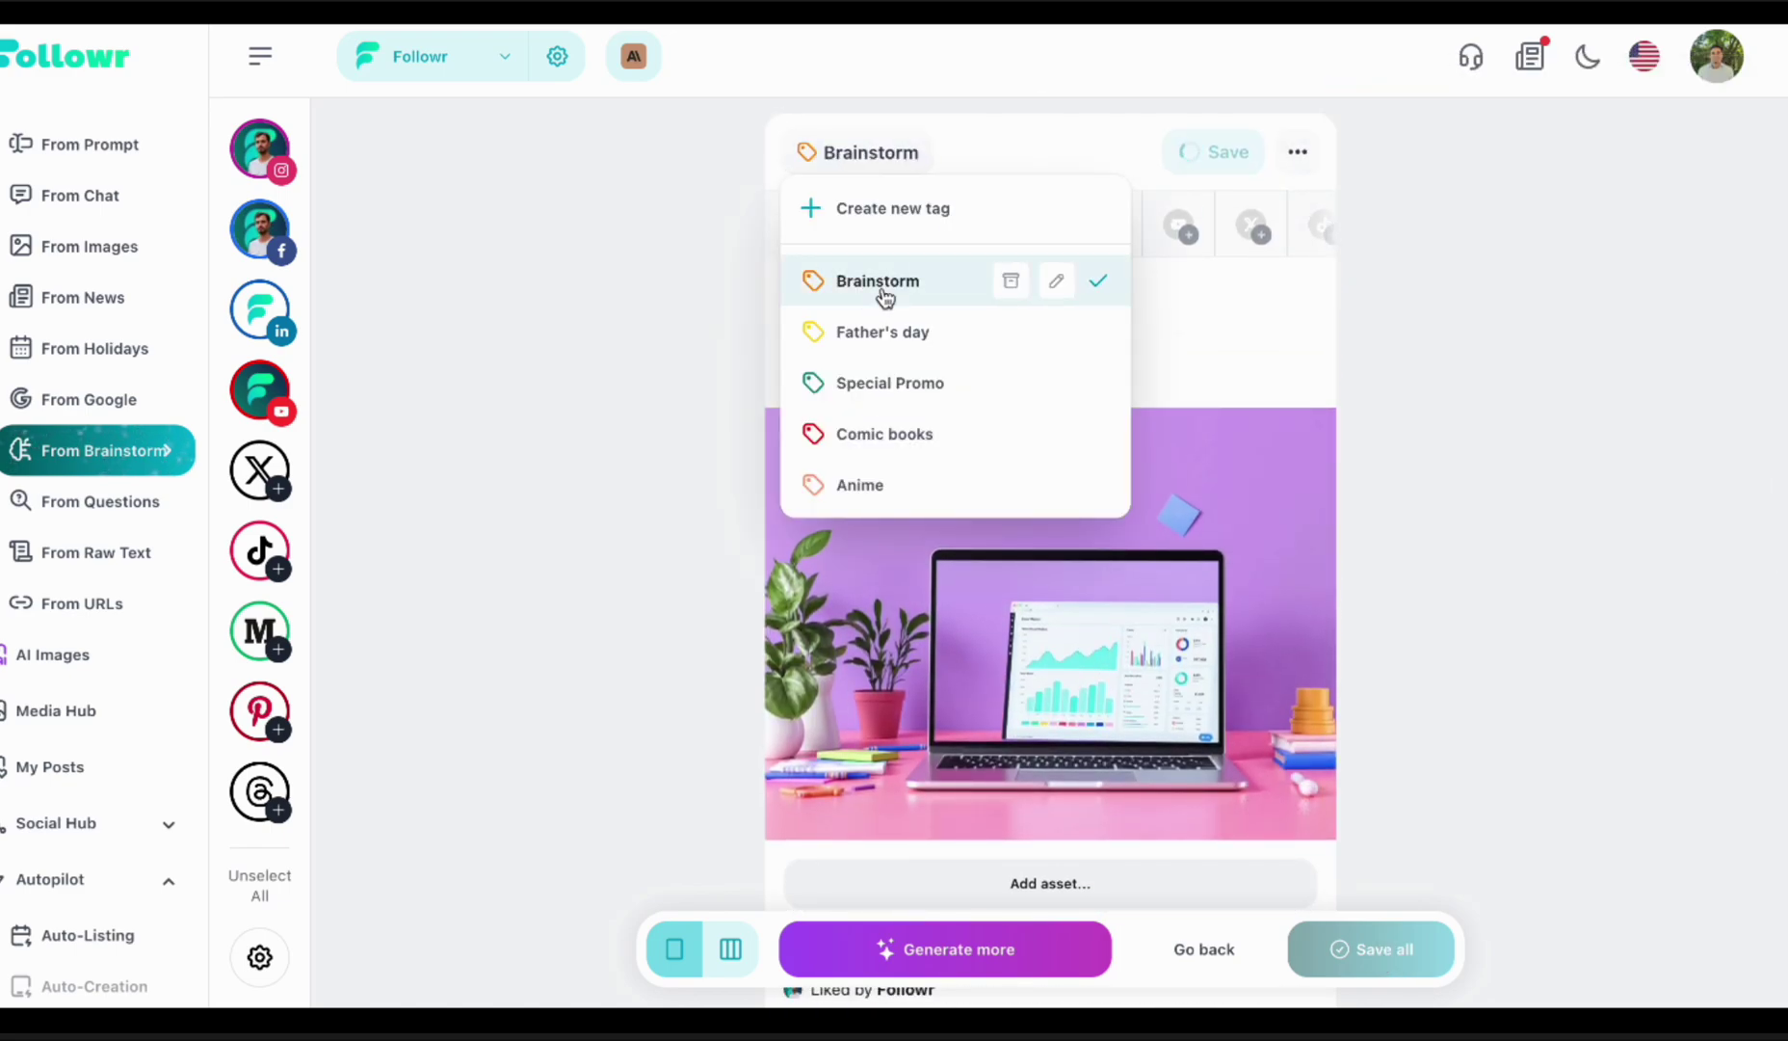
left_click(1565, 687)
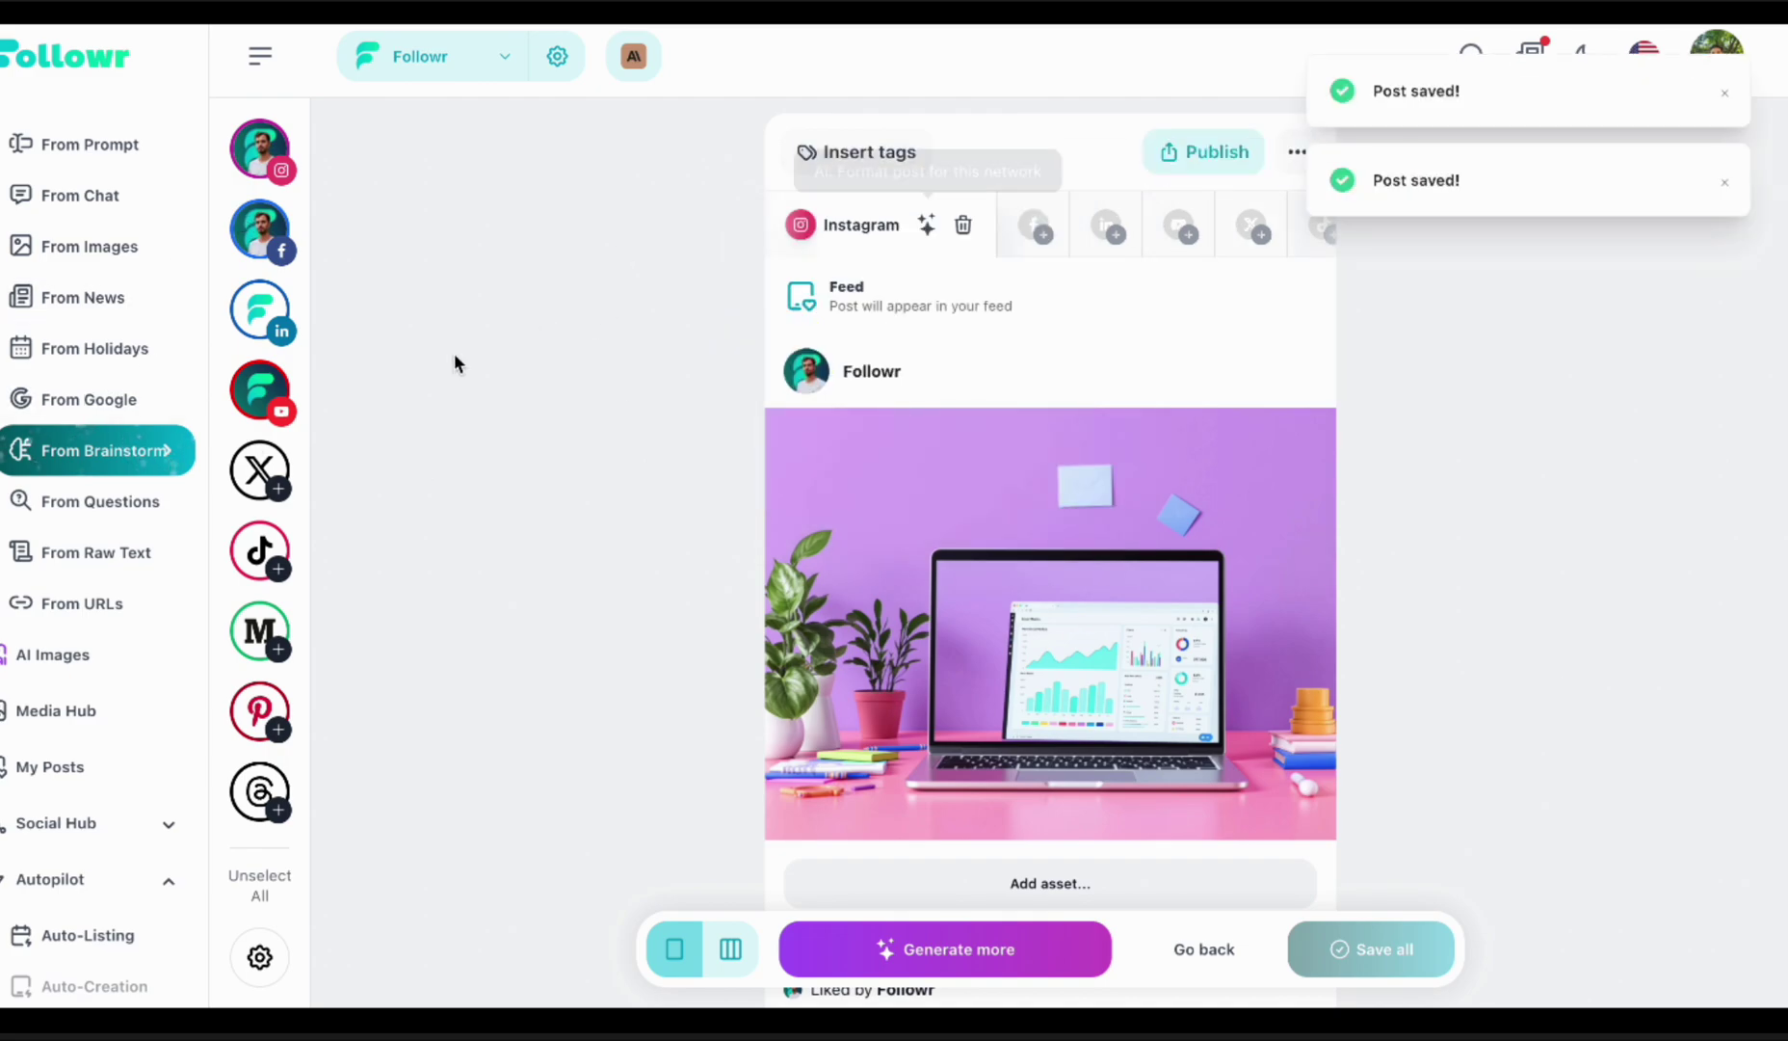
scroll(596, 490, "down", 1)
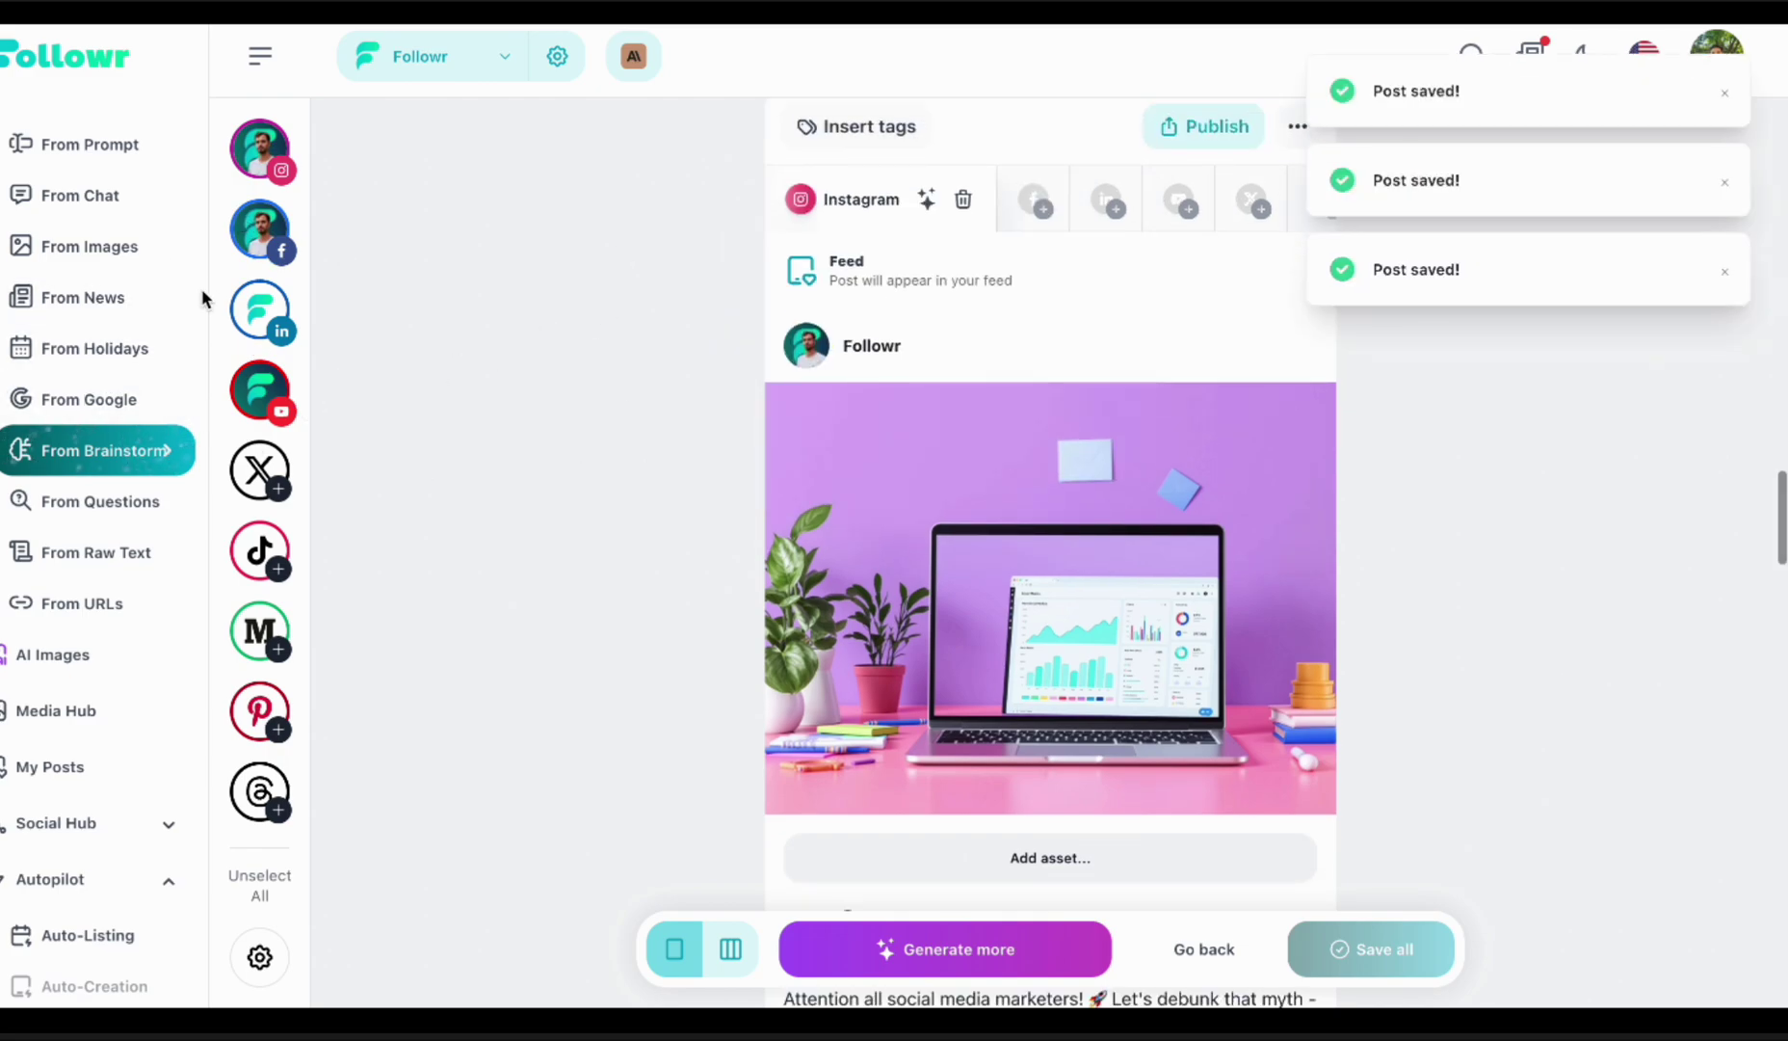
scroll(136, 399, "up", 2)
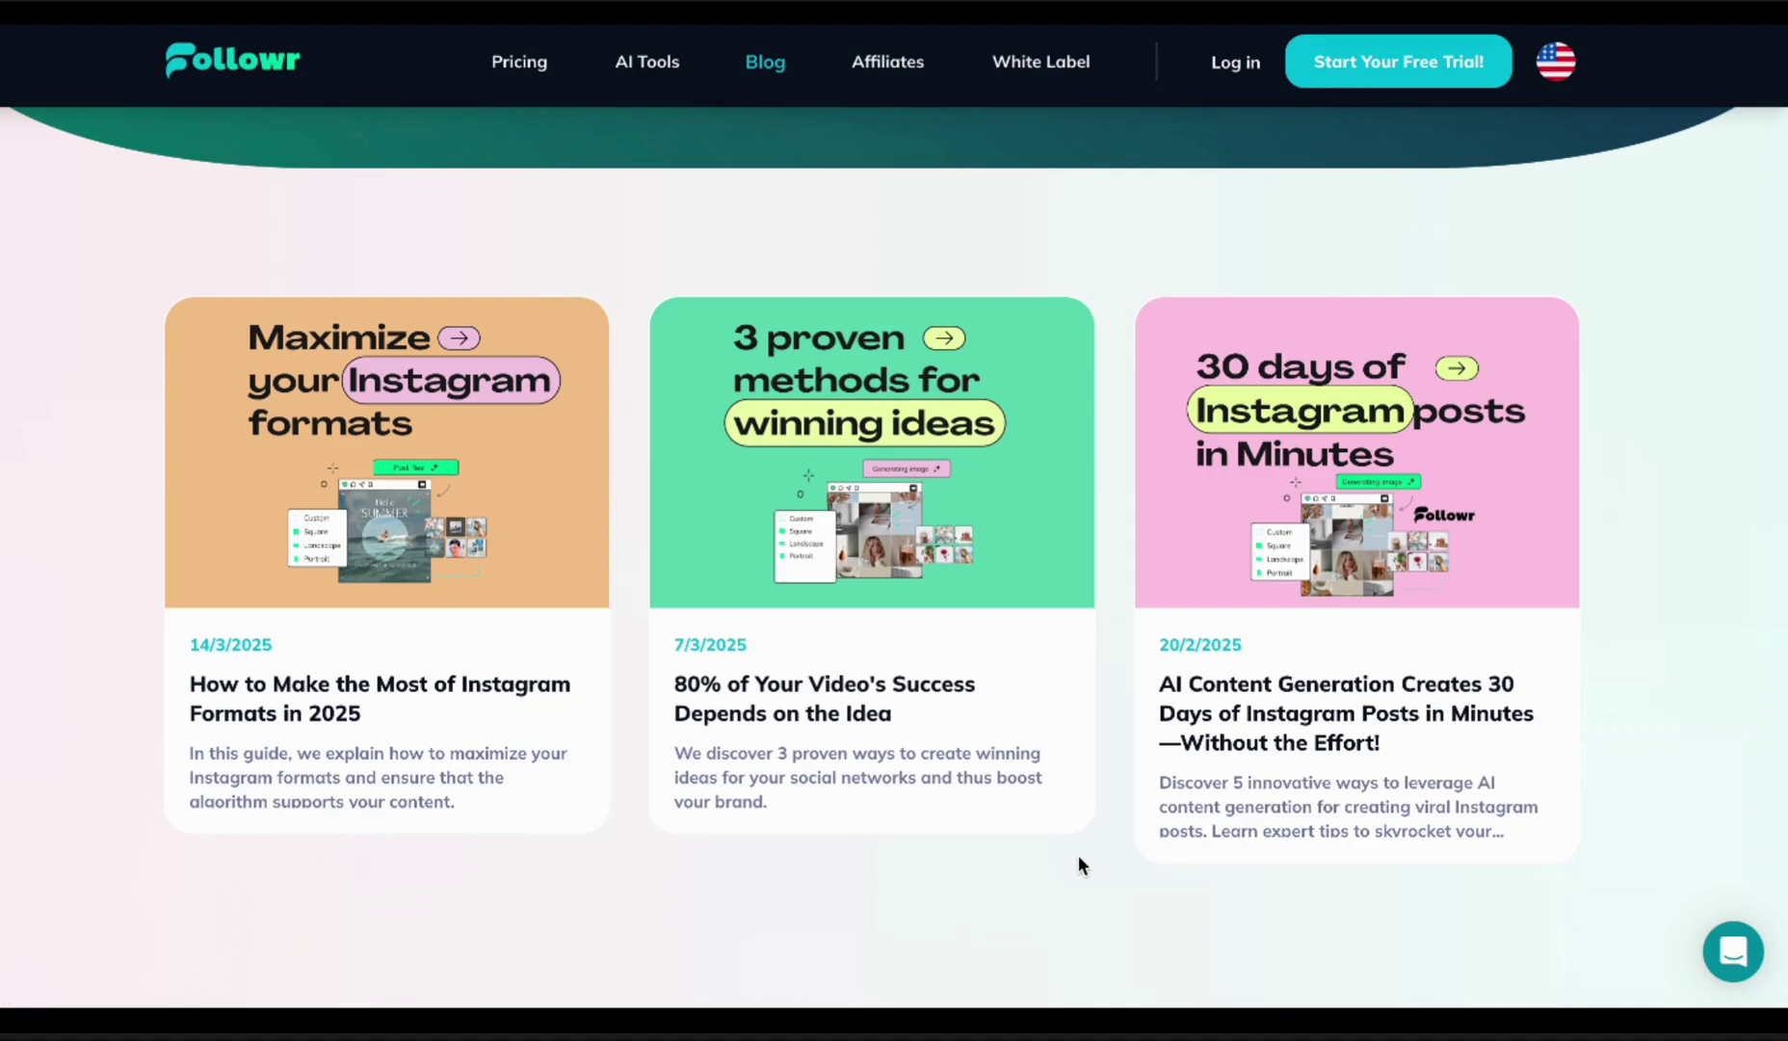
- Open the Followr blog article "80% of Your Video's Success Depends on the Idea" and examine its three methods and the views-versus-stimulus chart
scroll(959, 874, "up", 3)
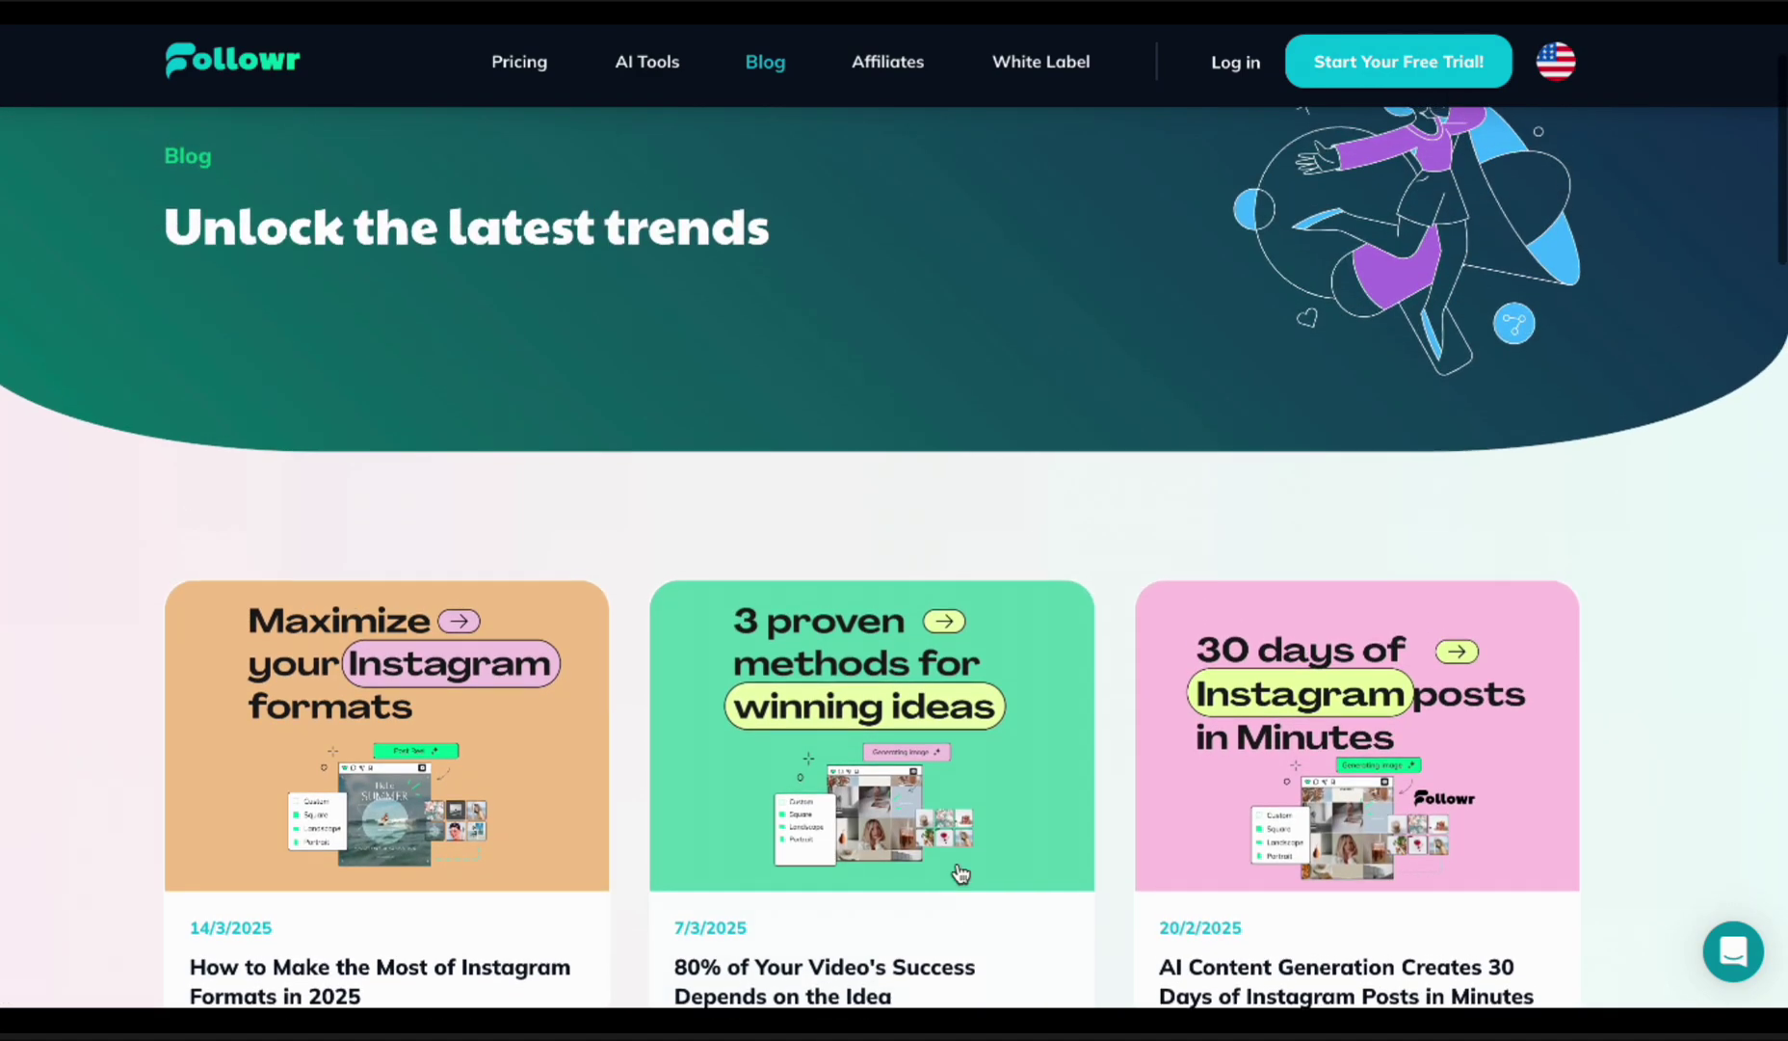
scroll(958, 874, "down", 3)
scroll(959, 872, "down", 2)
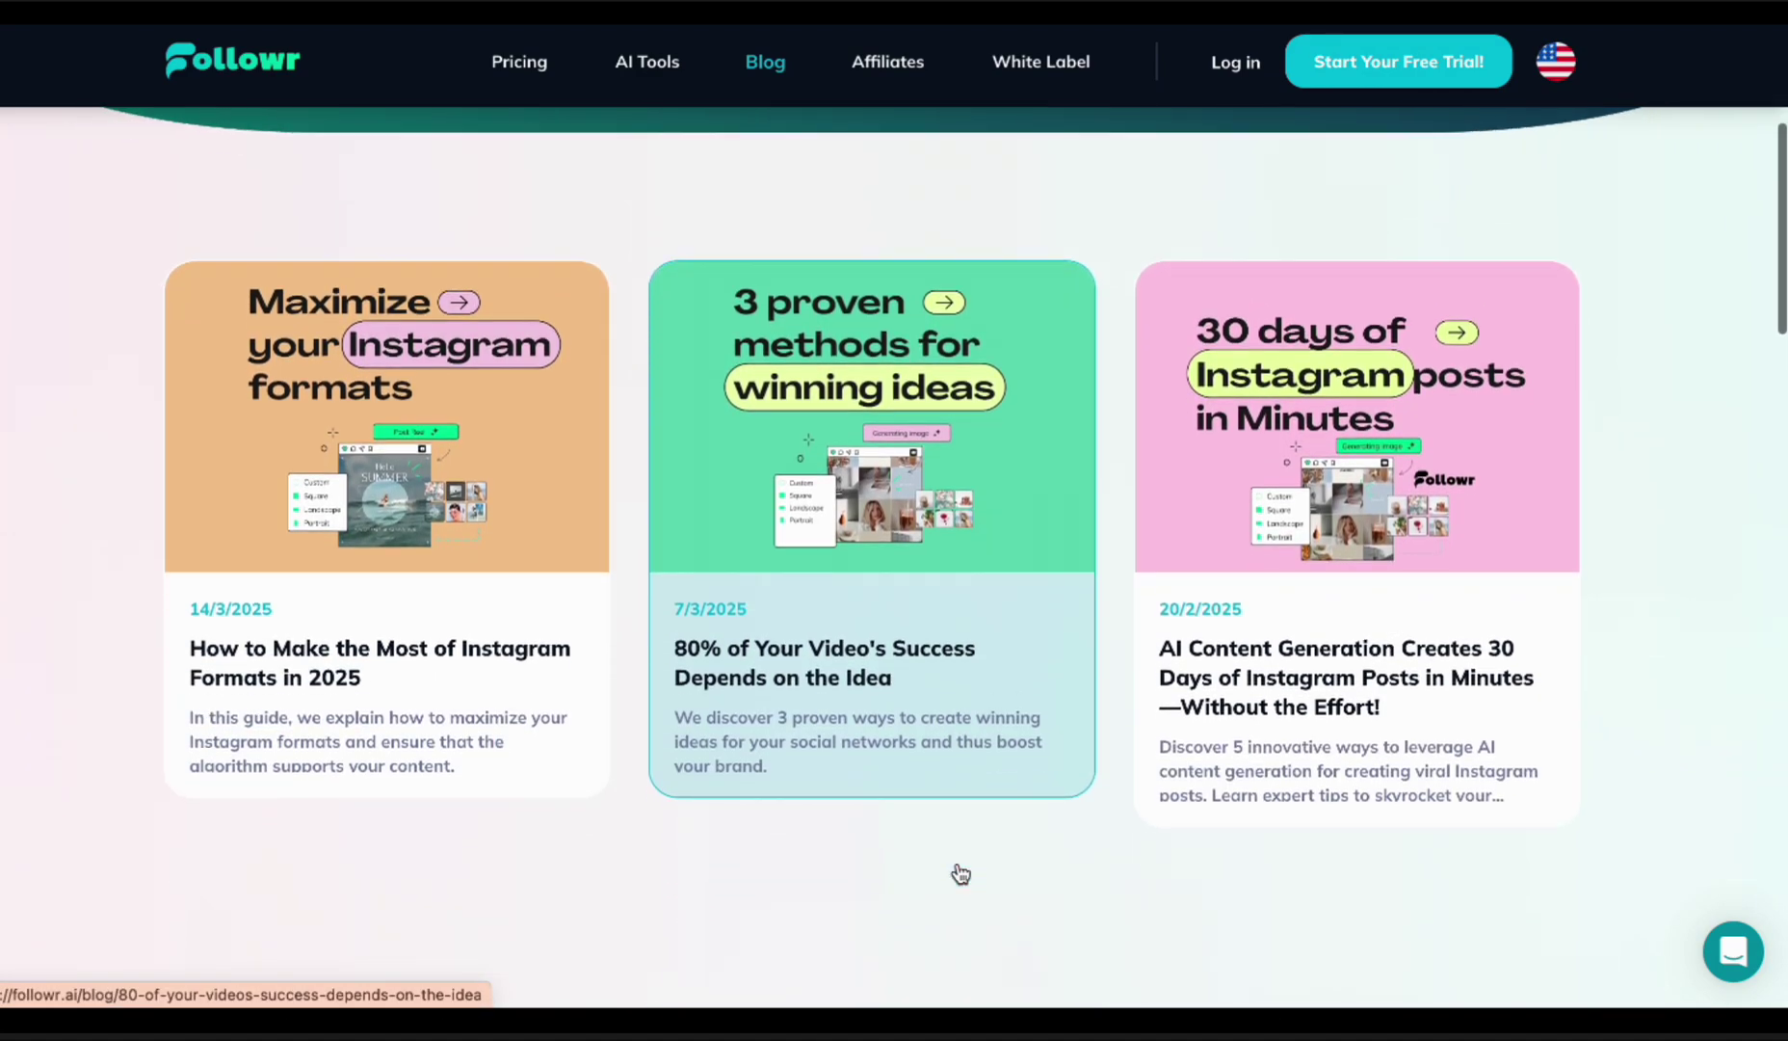
scroll(918, 563, "down", 5)
left_click(918, 565)
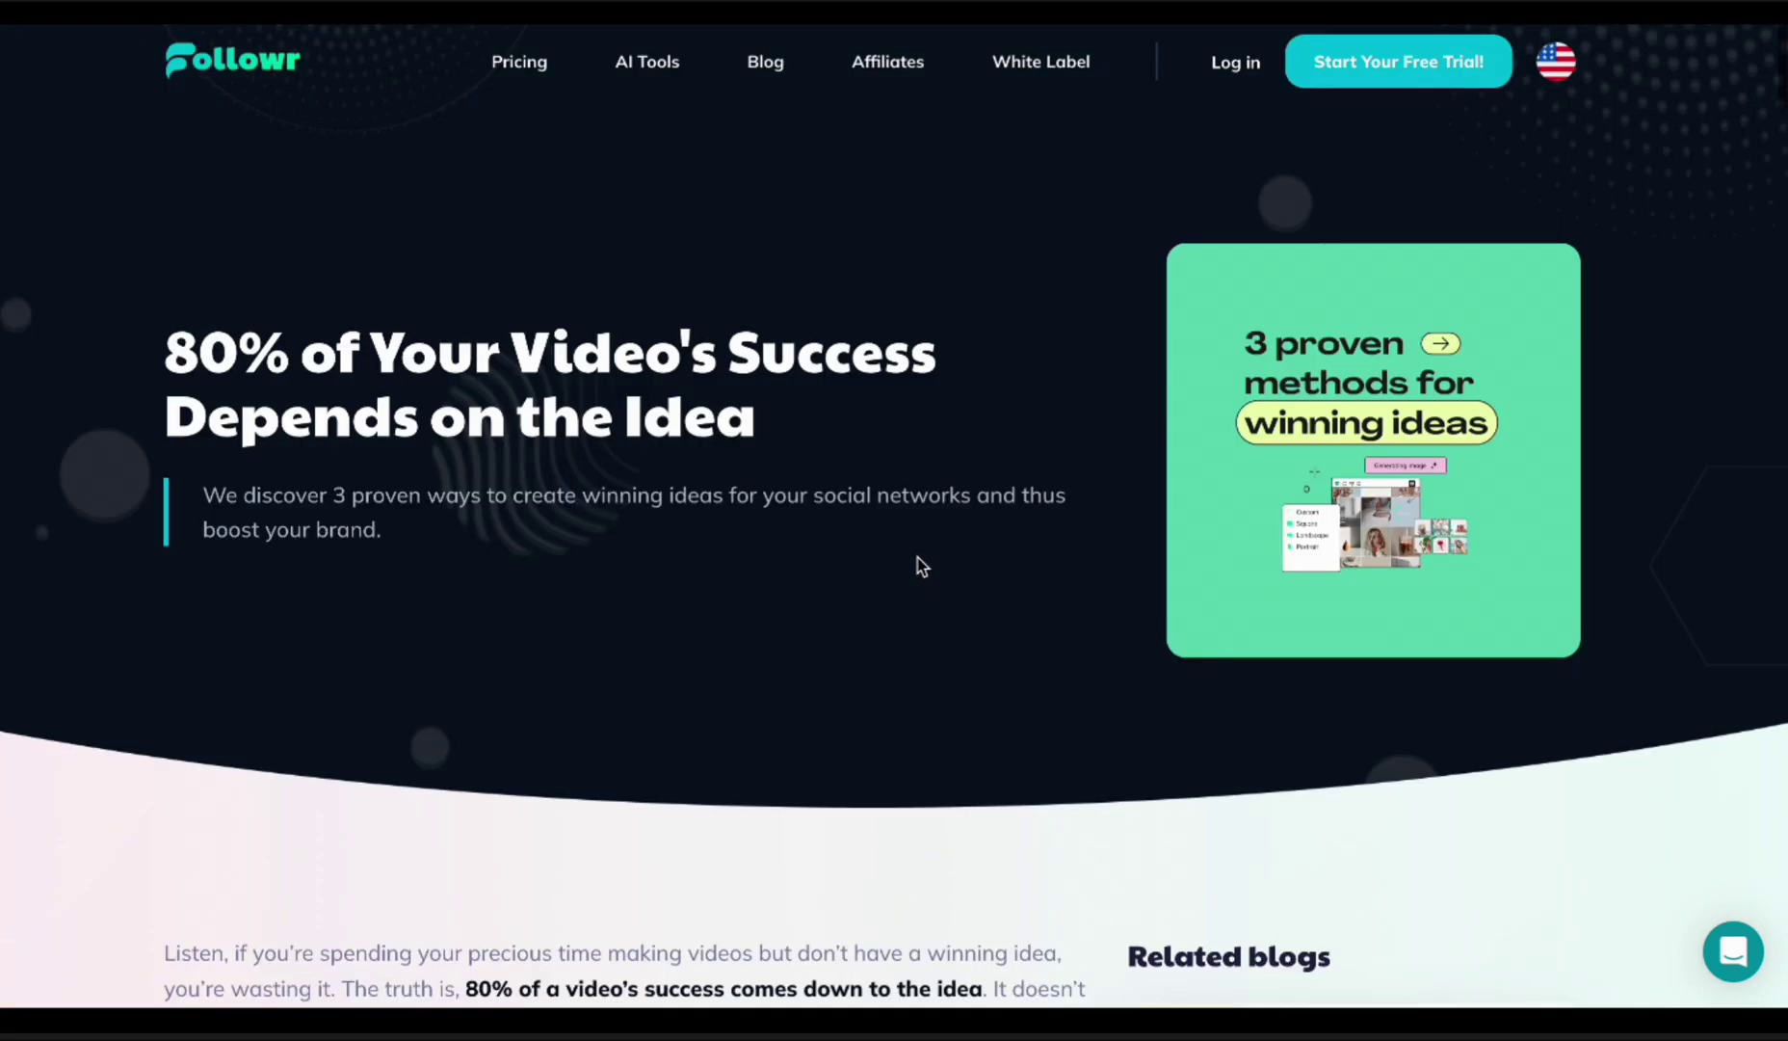
scroll(918, 566, "down", 8)
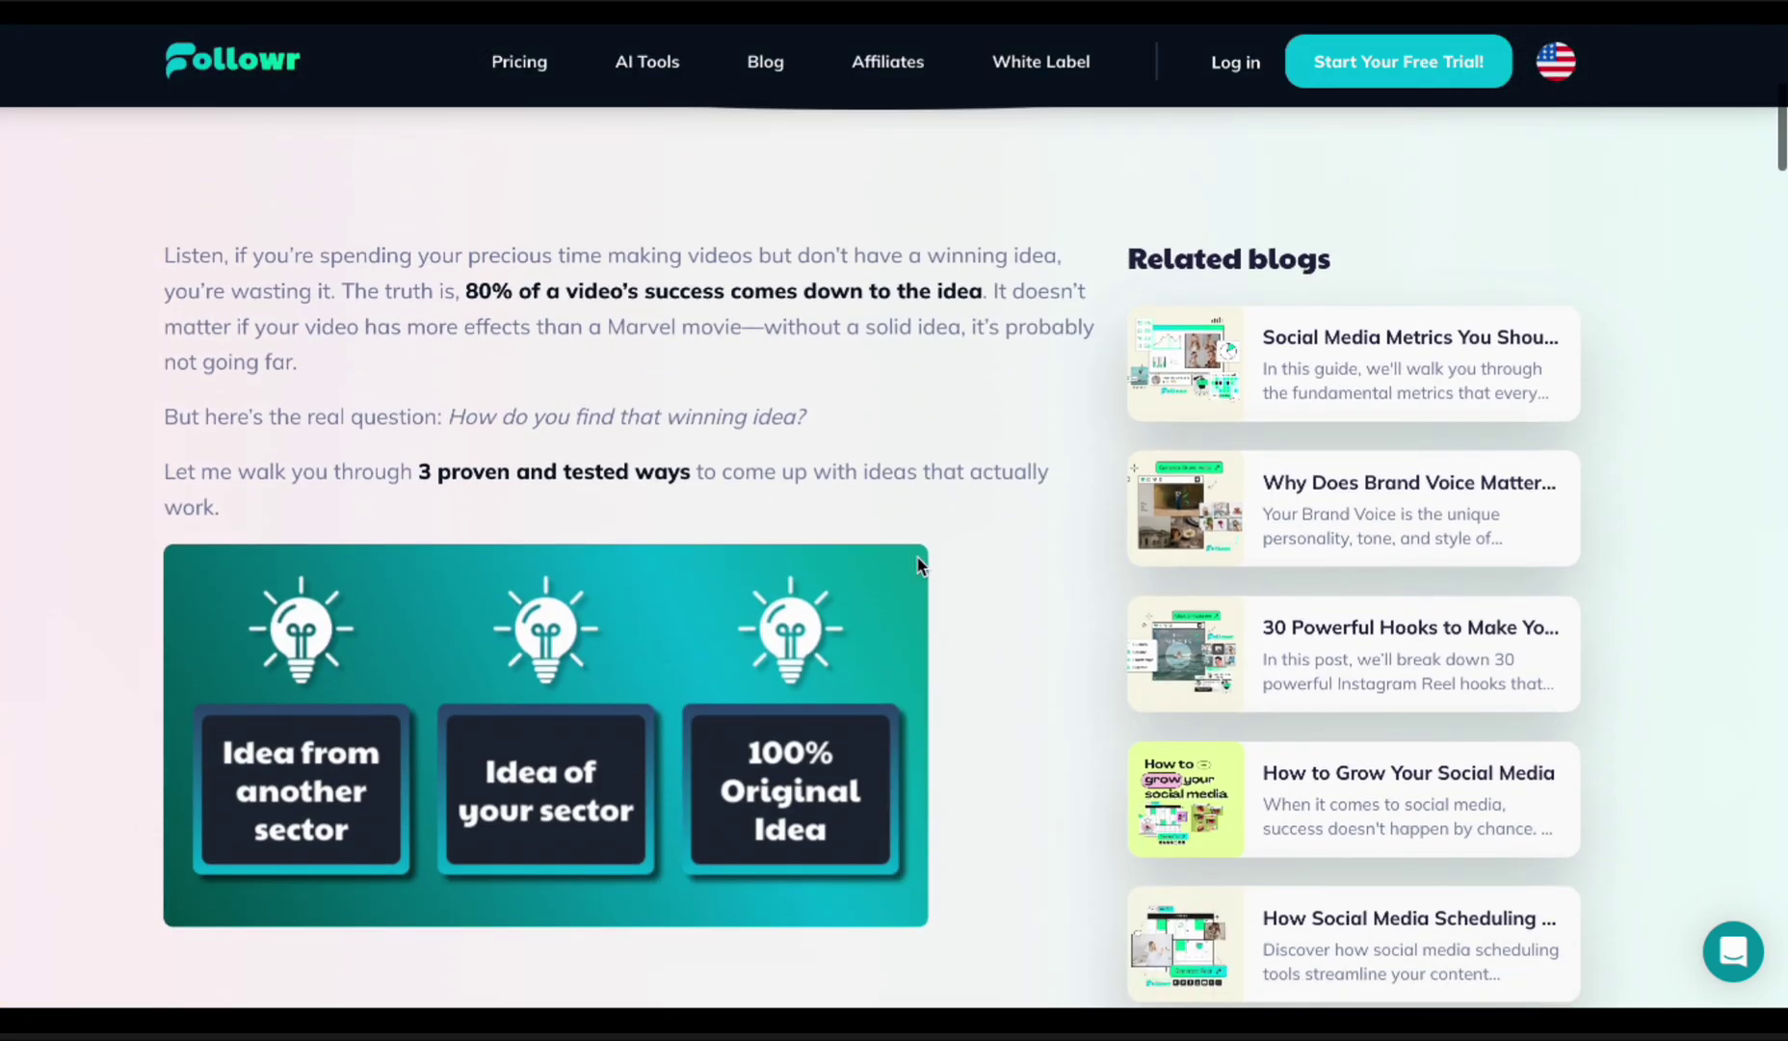
scroll(918, 566, "down", 12)
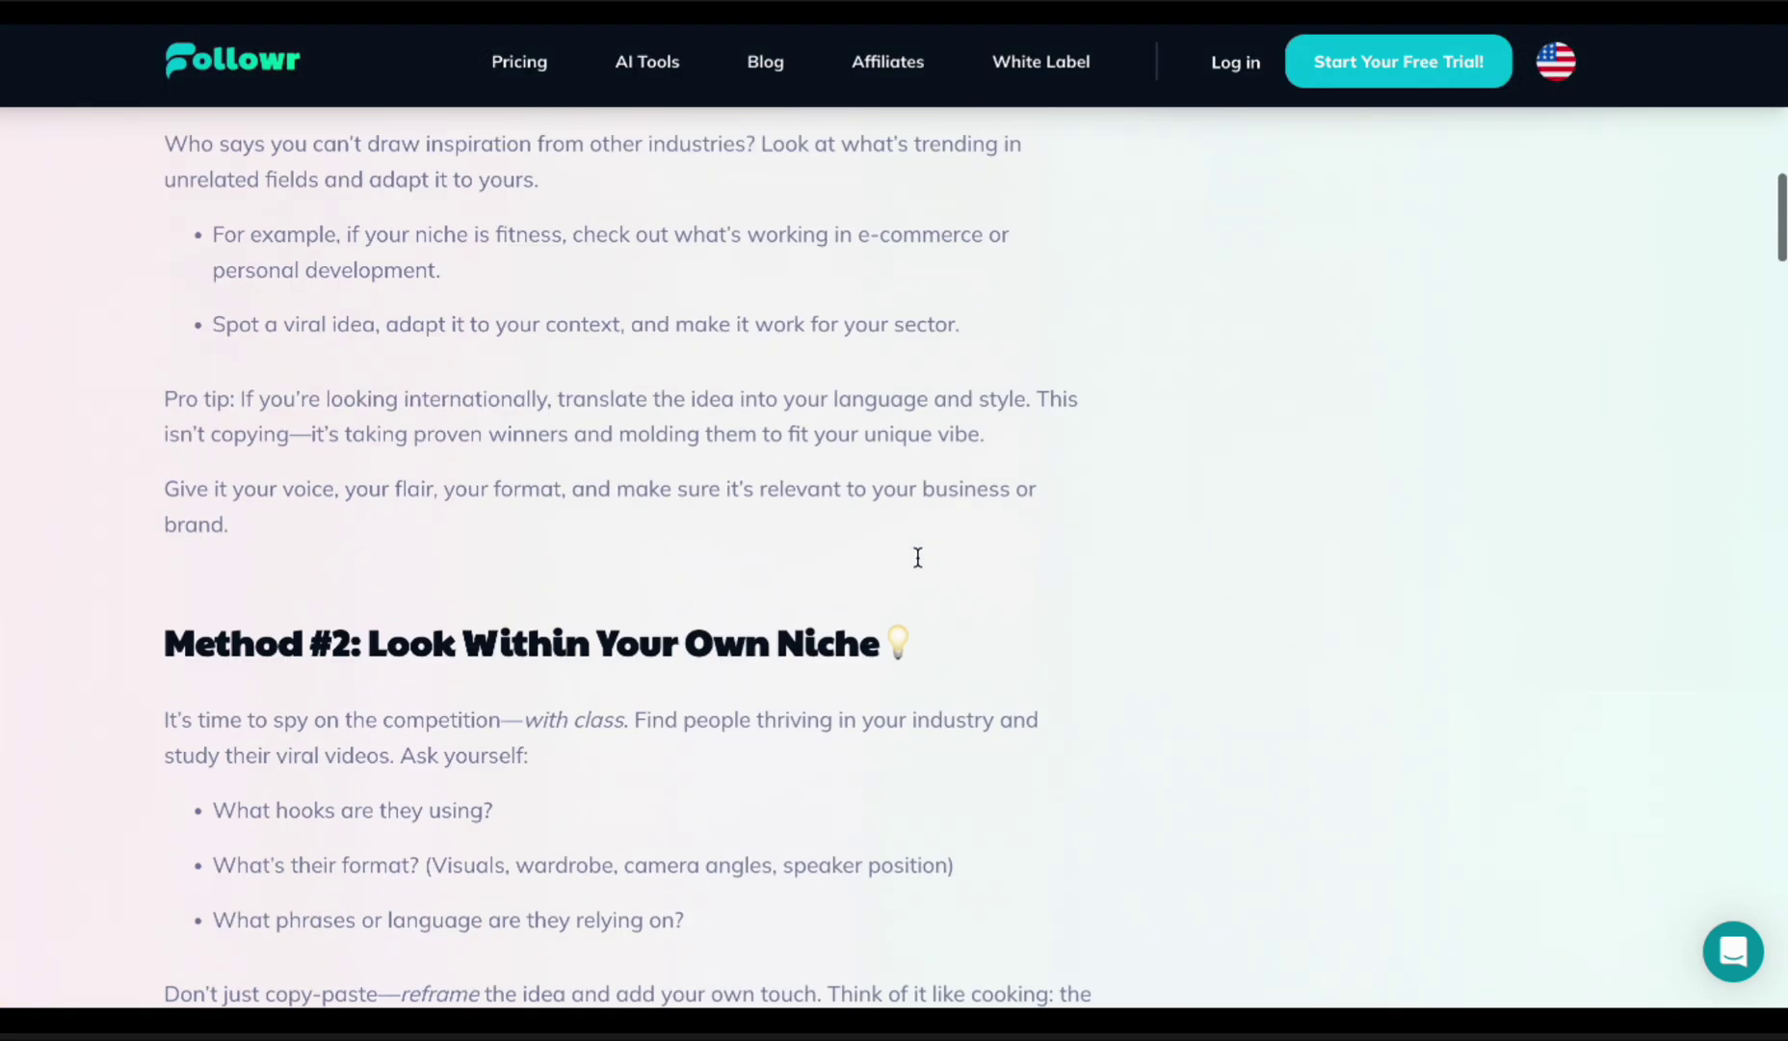
scroll(918, 565, "down", 2)
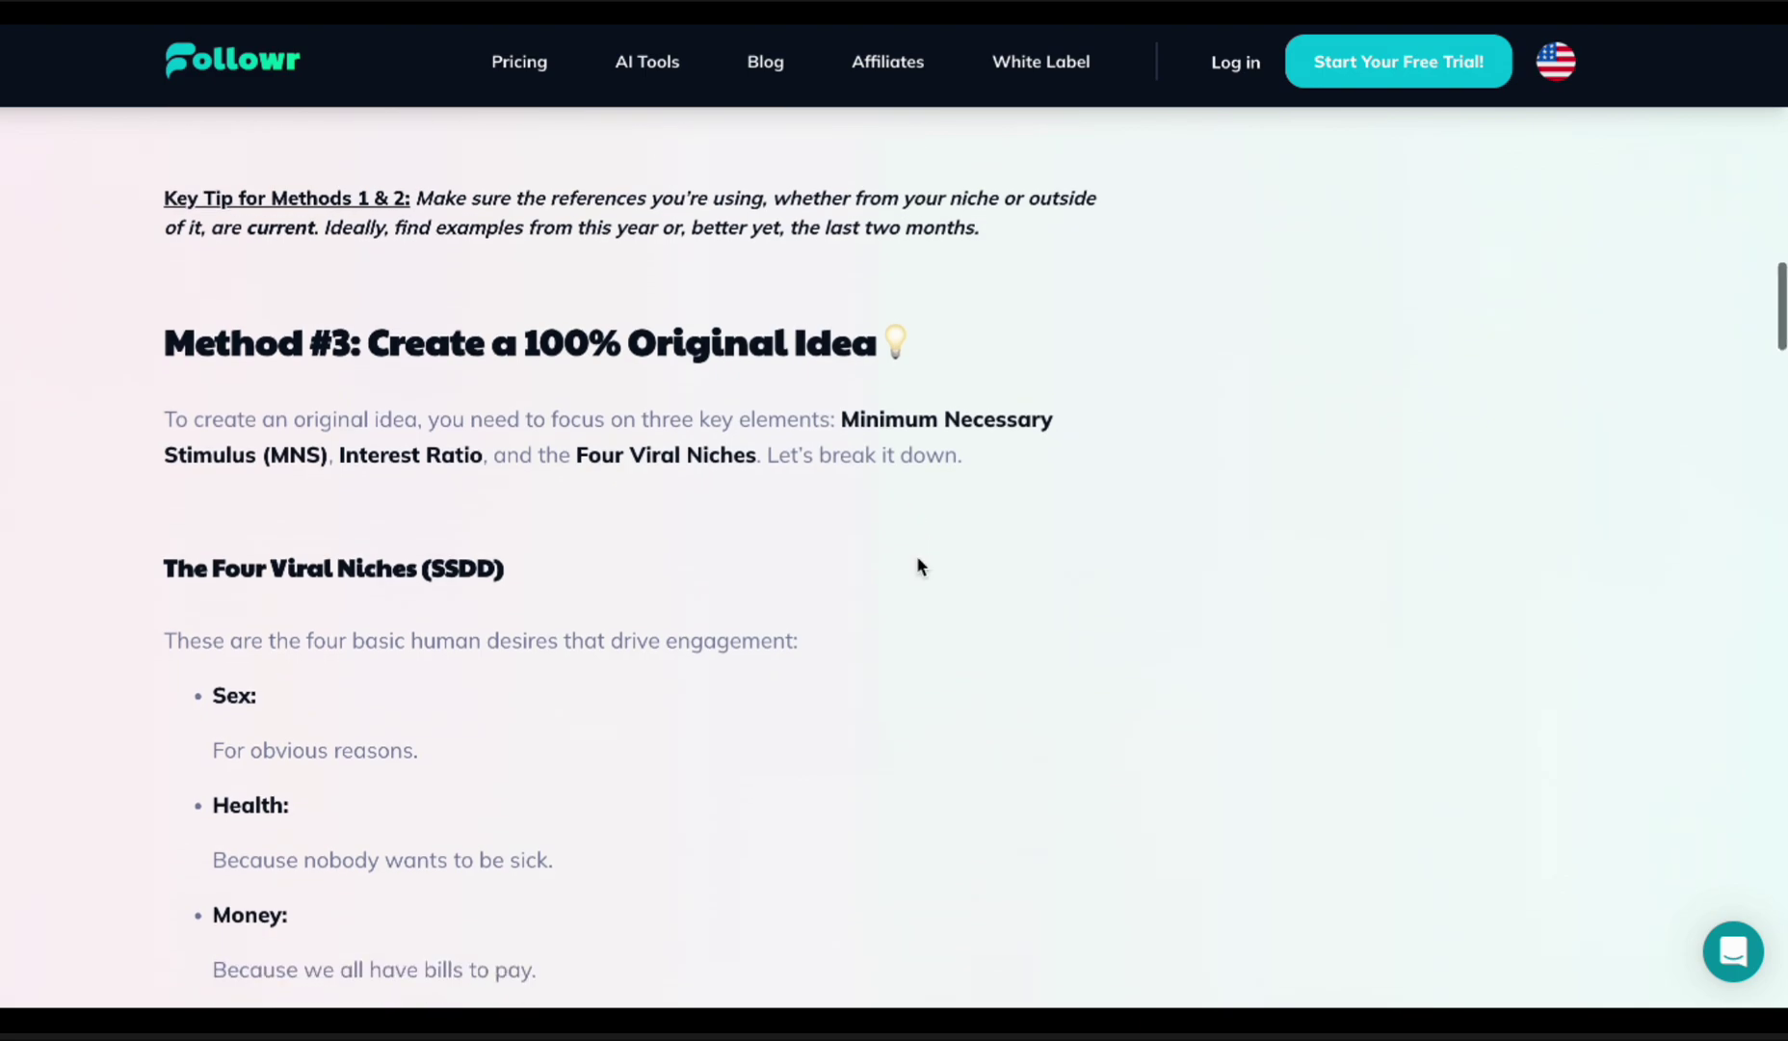
scroll(918, 565, "down", 12)
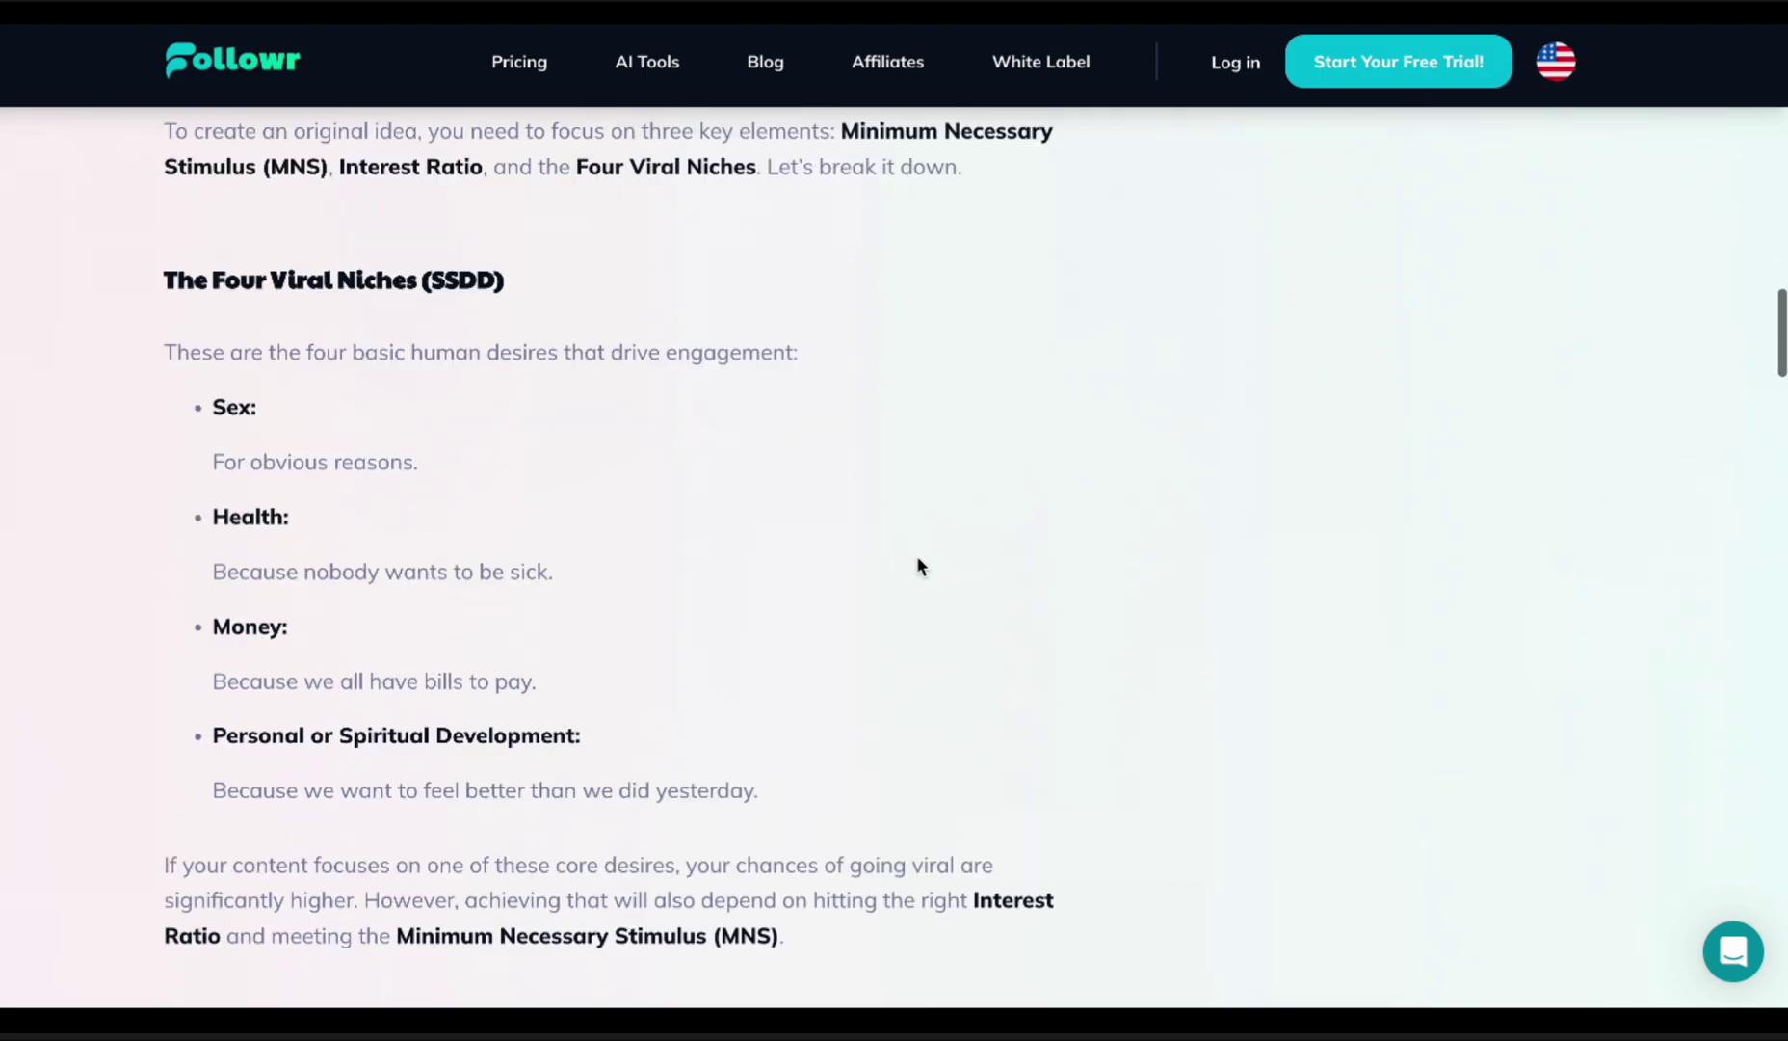
scroll(919, 566, "down", 15)
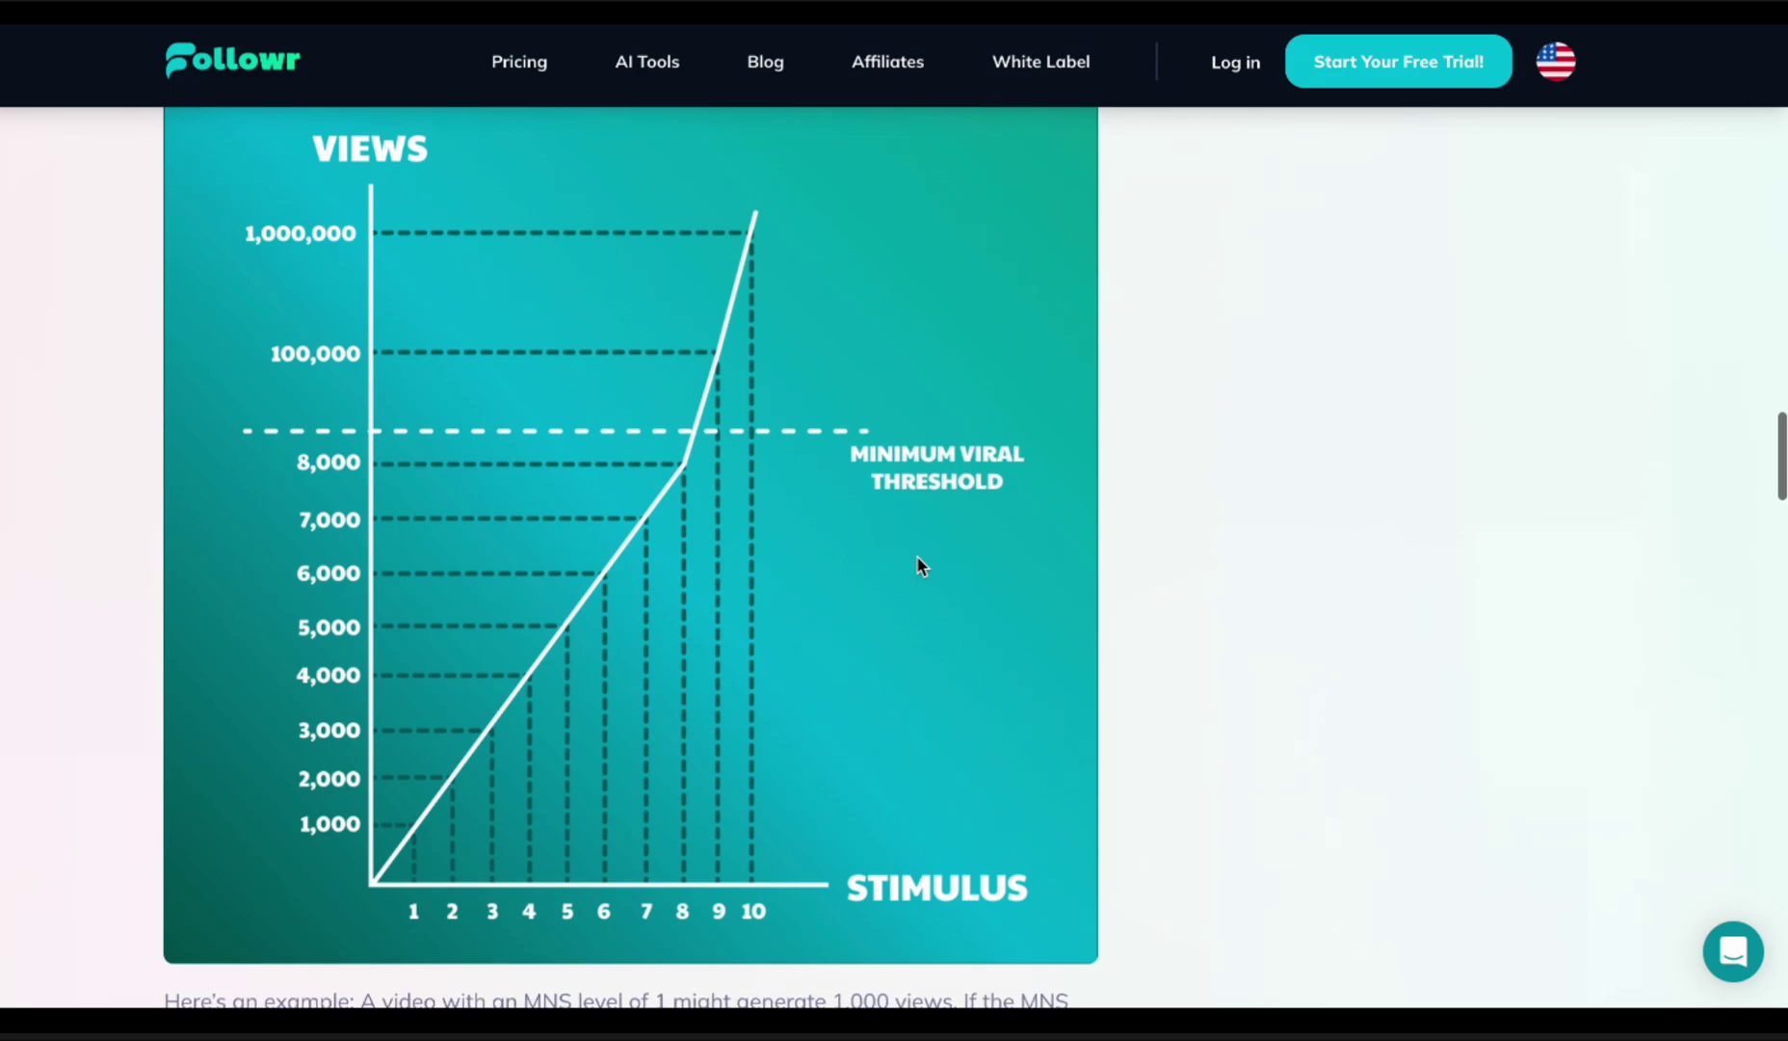
scroll(919, 566, "up", 20)
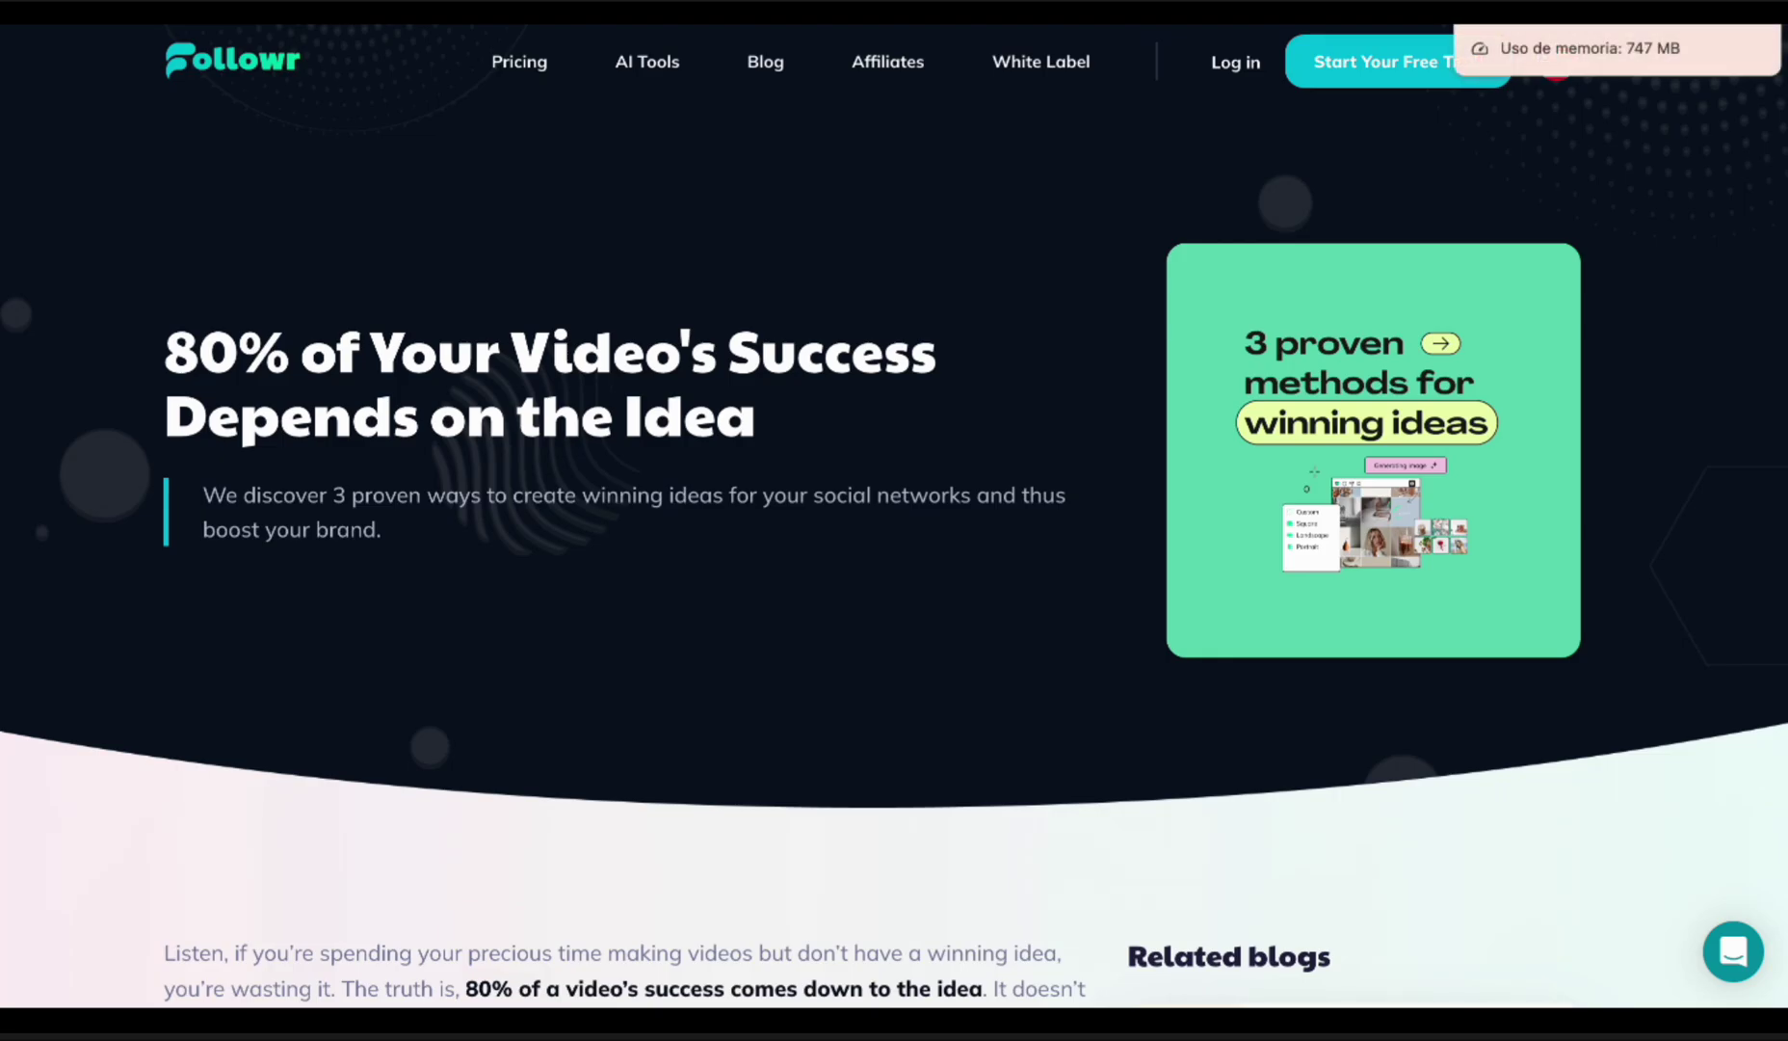
left_click(1503, 11)
type("https://followr.ai/blog/80-of-your-videos-success-depends-on-the-idea")
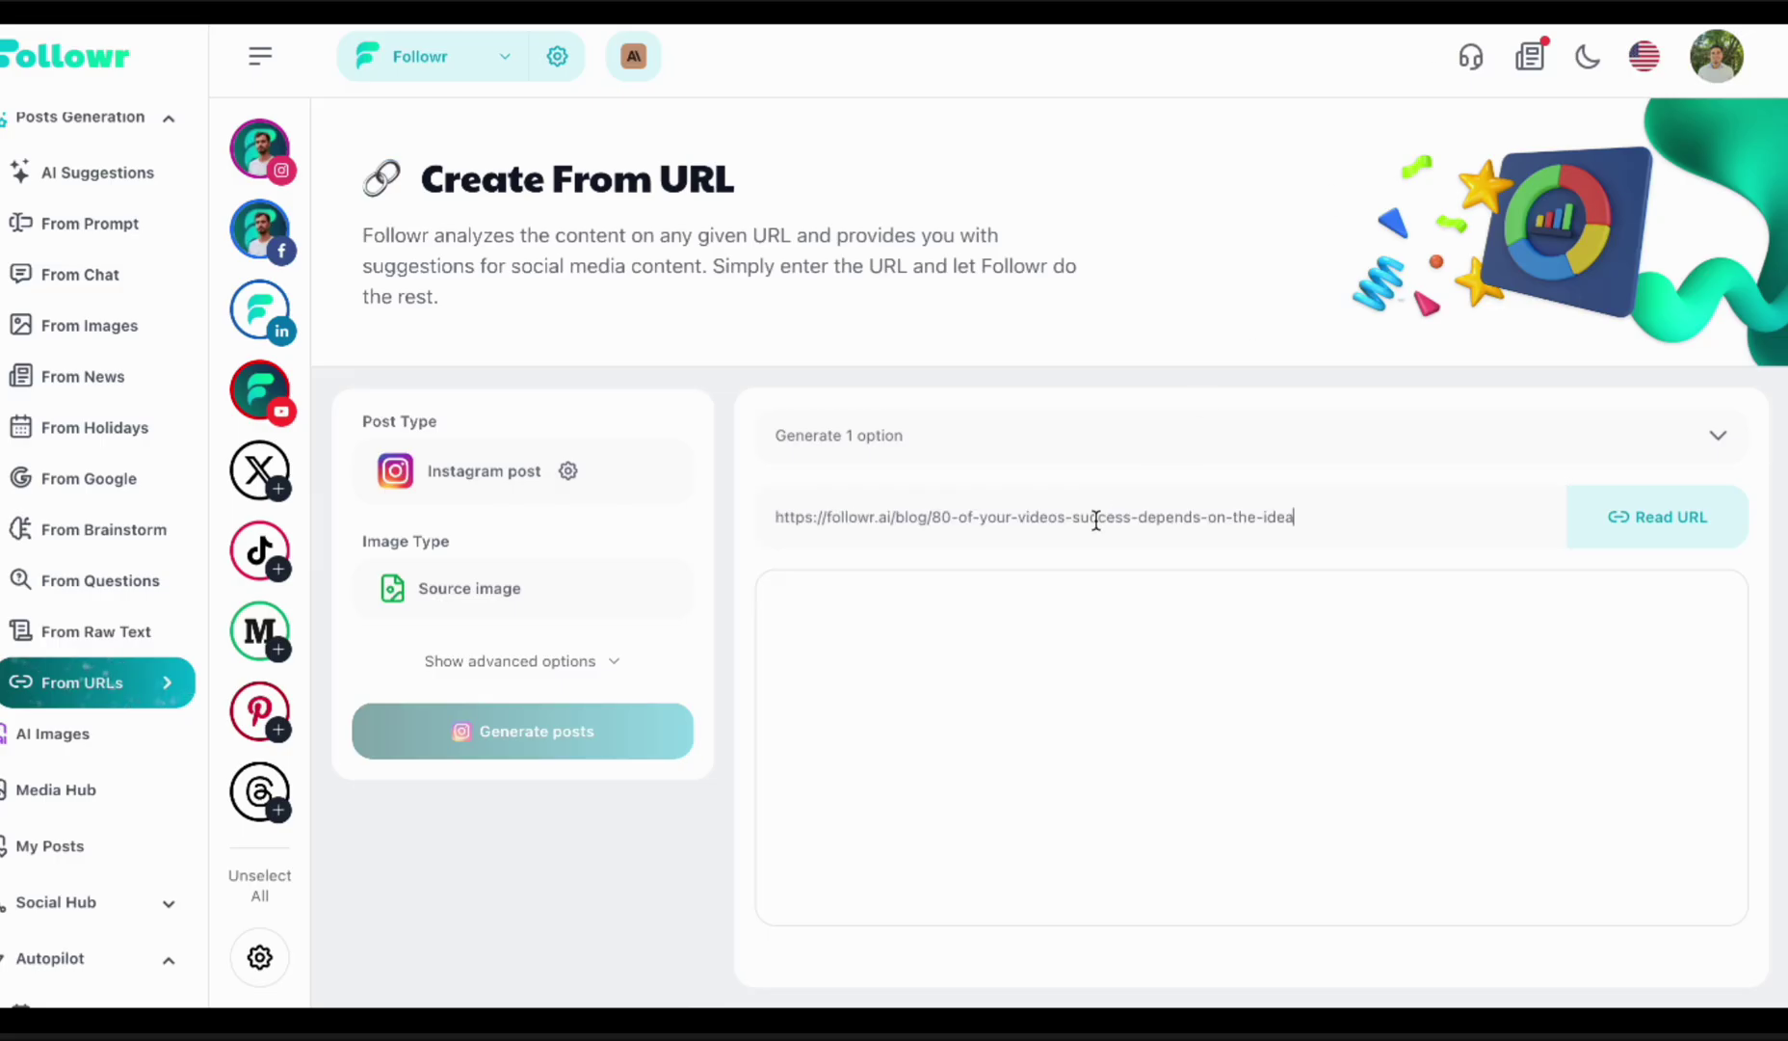
left_click(1662, 536)
left_click(571, 472)
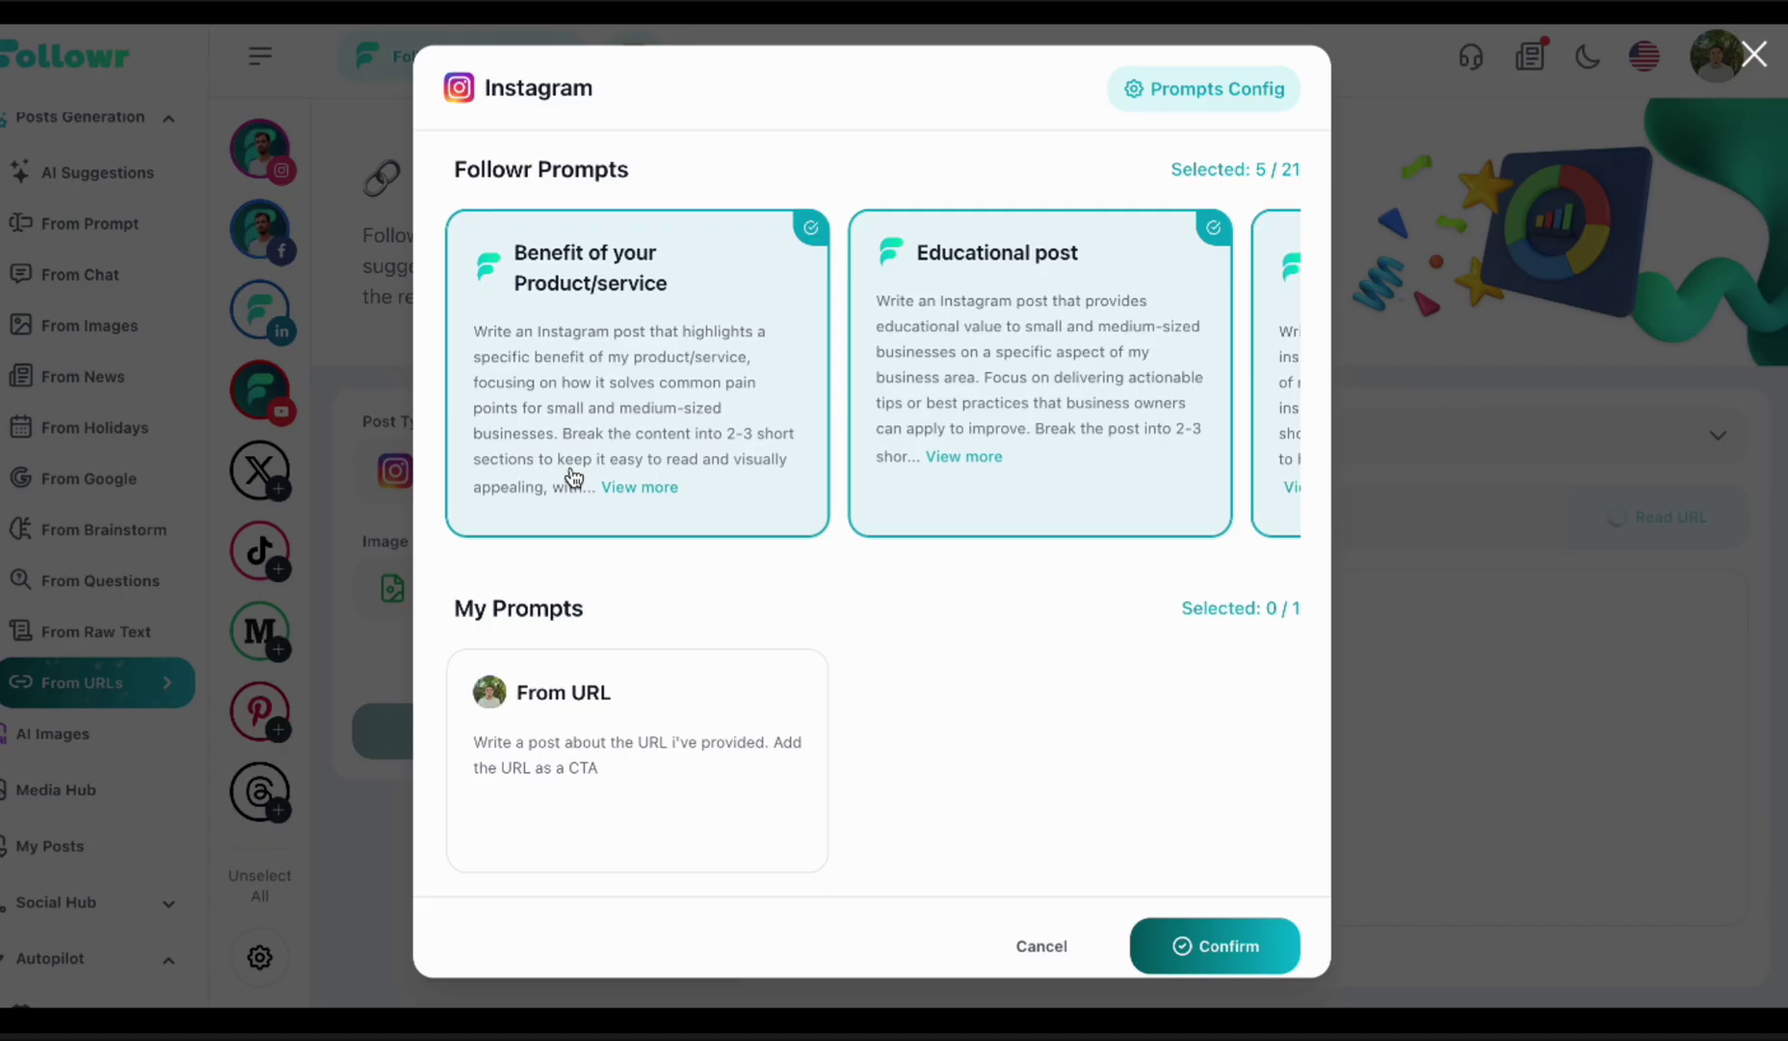
left_click(623, 784)
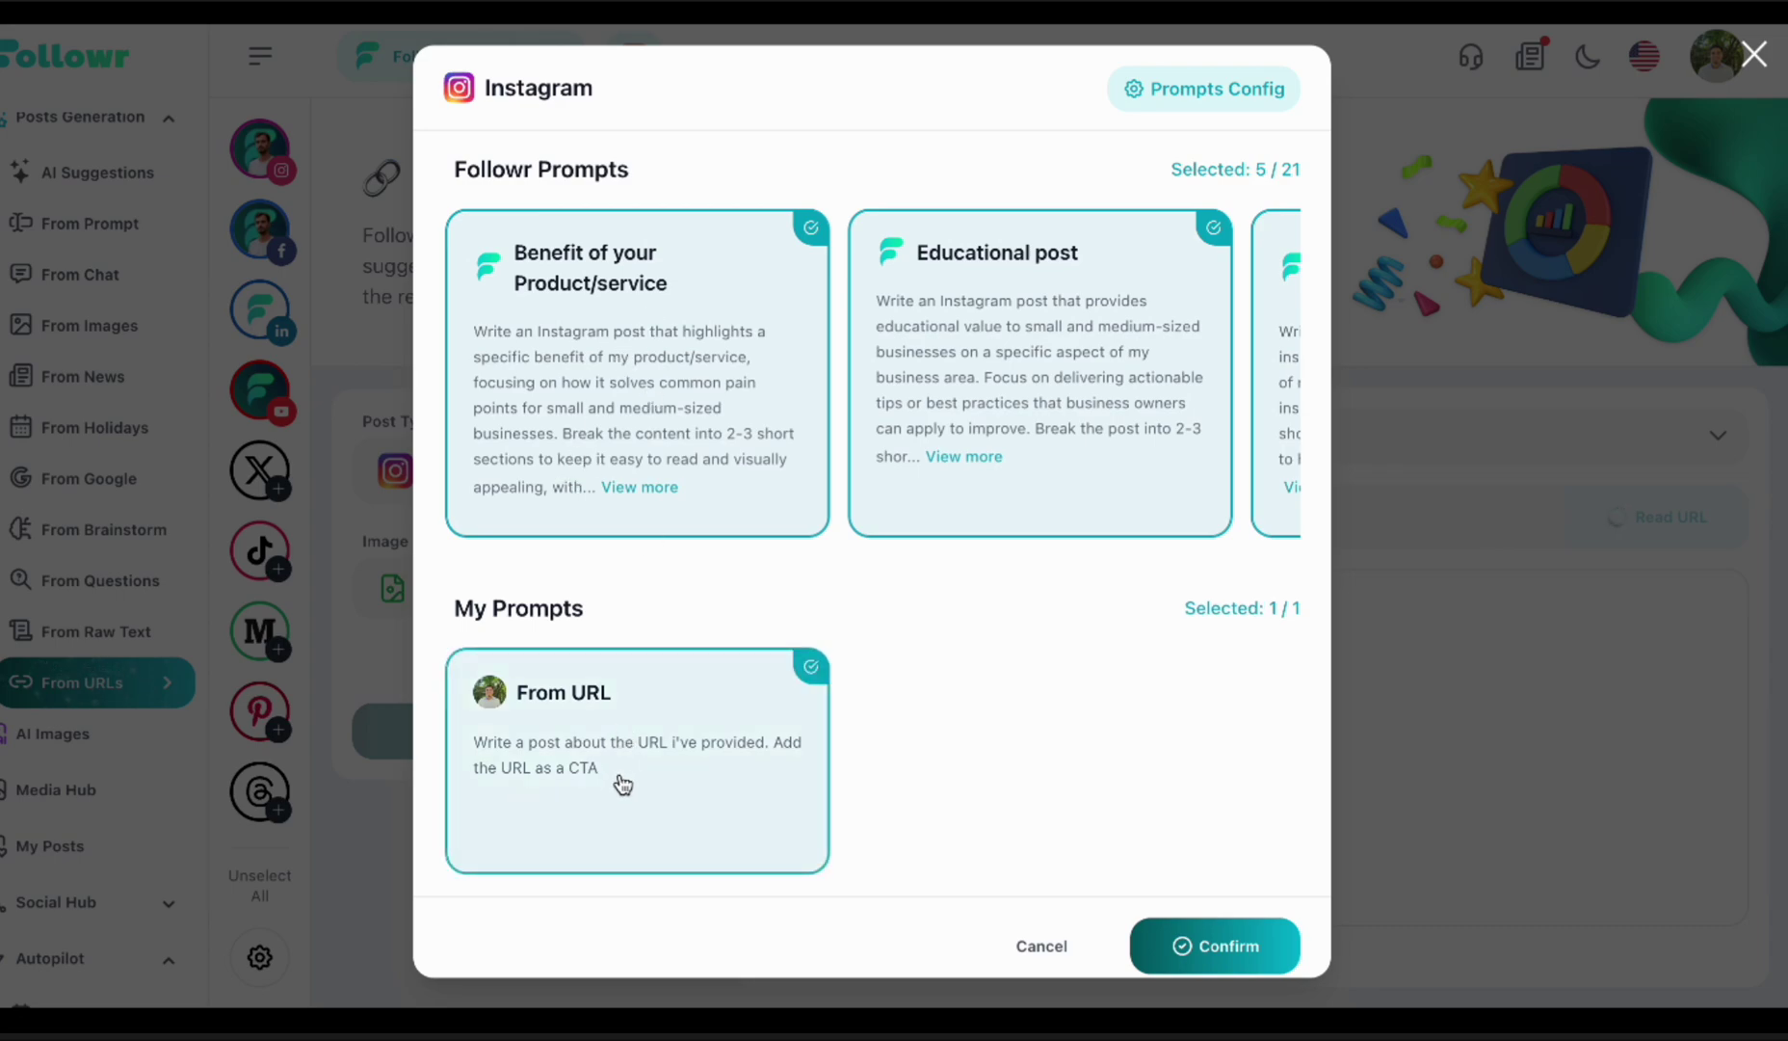
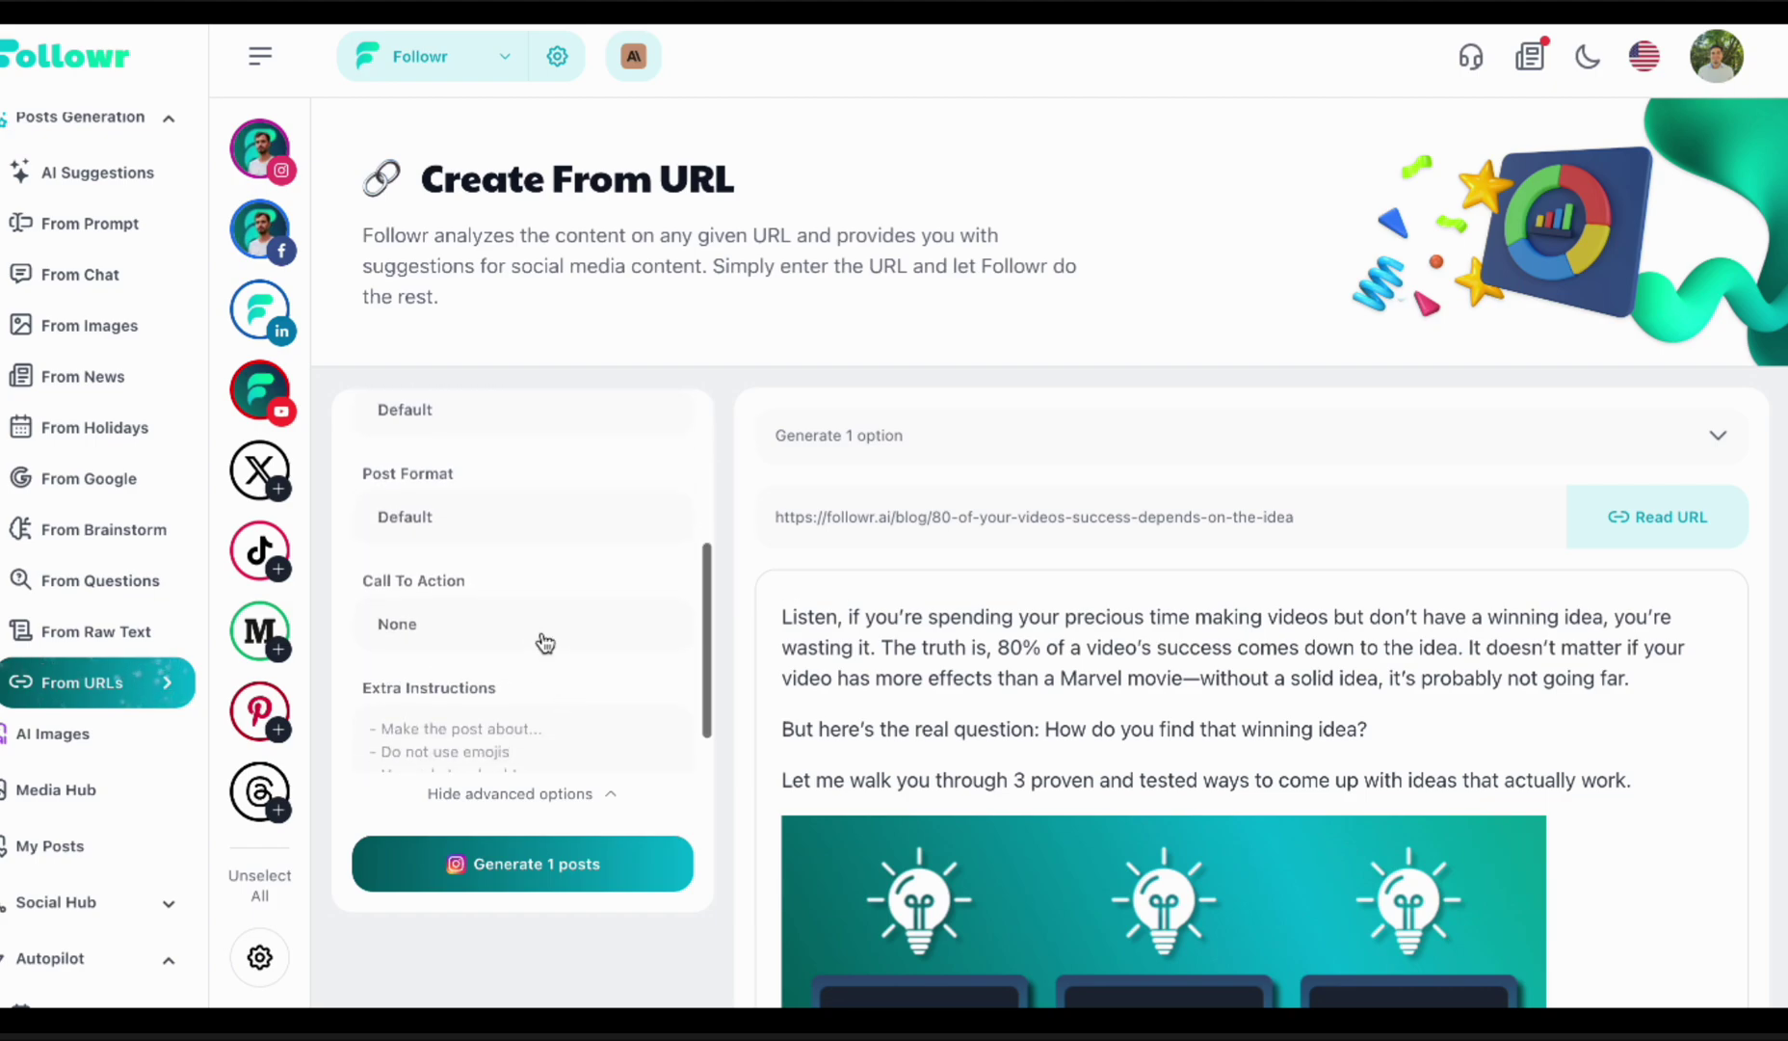
- Enter the blog article's URL as the call to action and generate one Instagram post
left_click(539, 626)
left_click(490, 686)
key("ctrl+v")
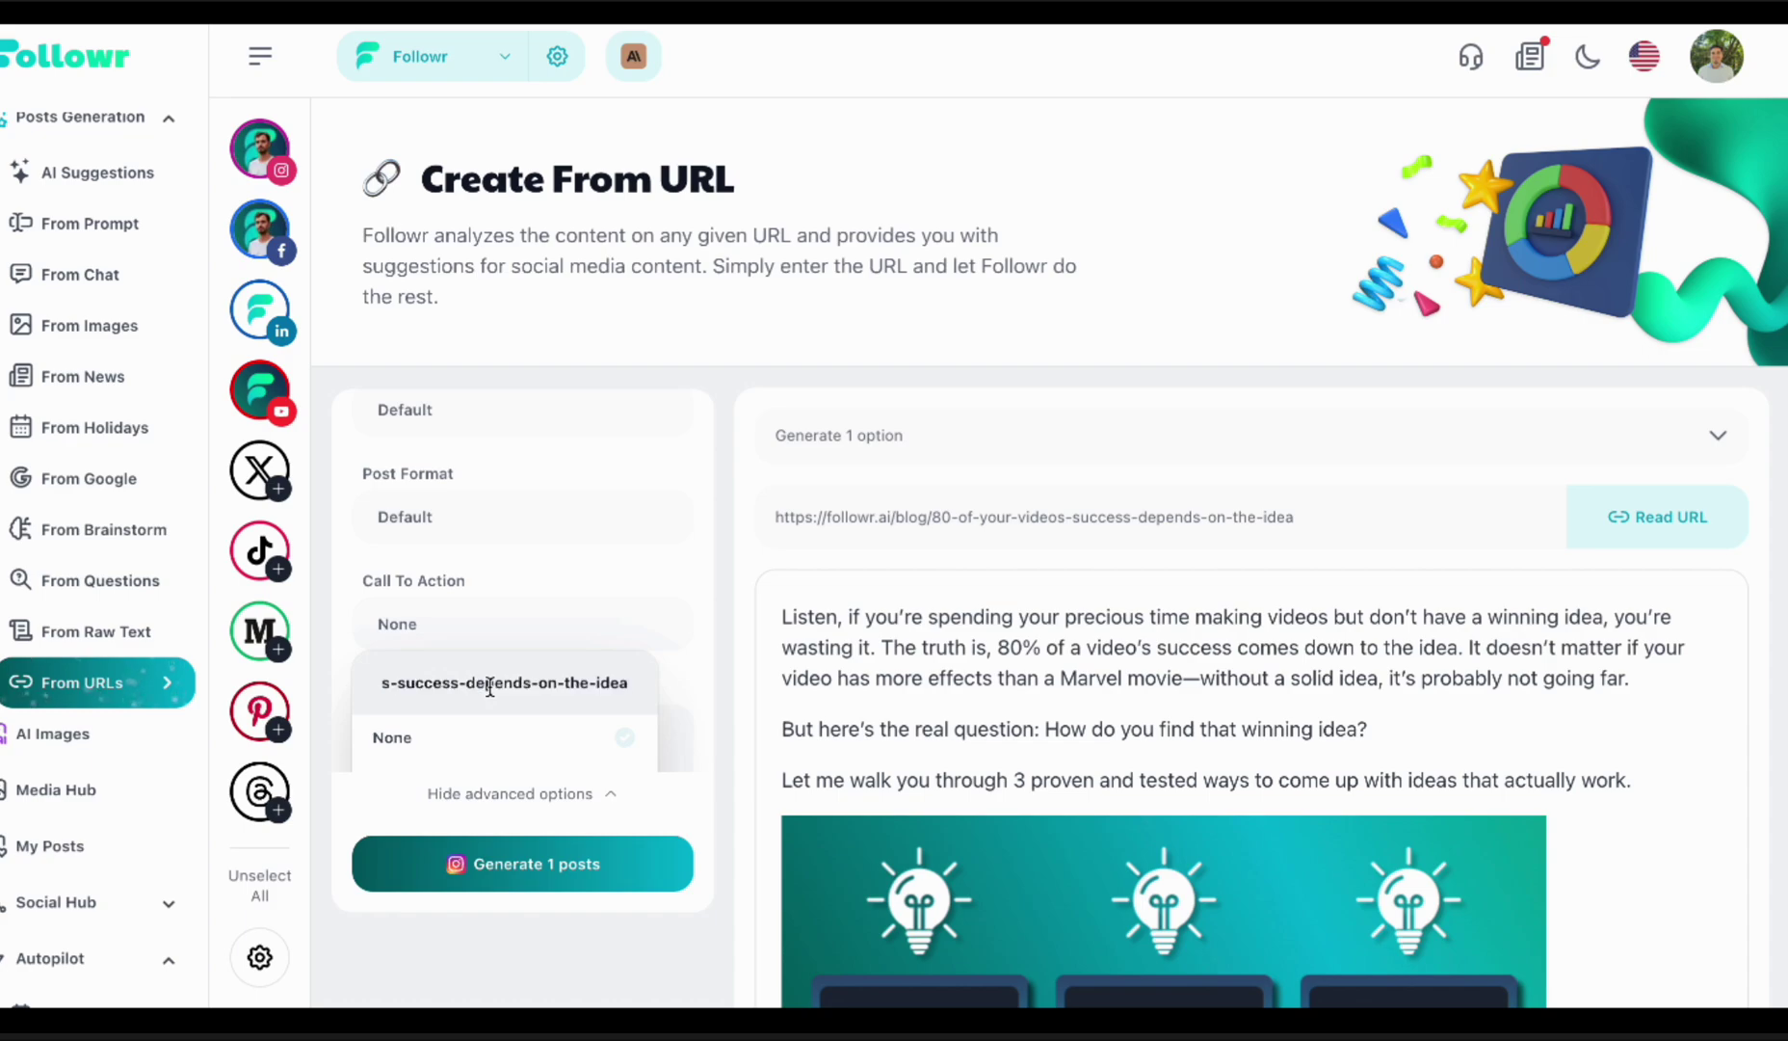
key("Home")
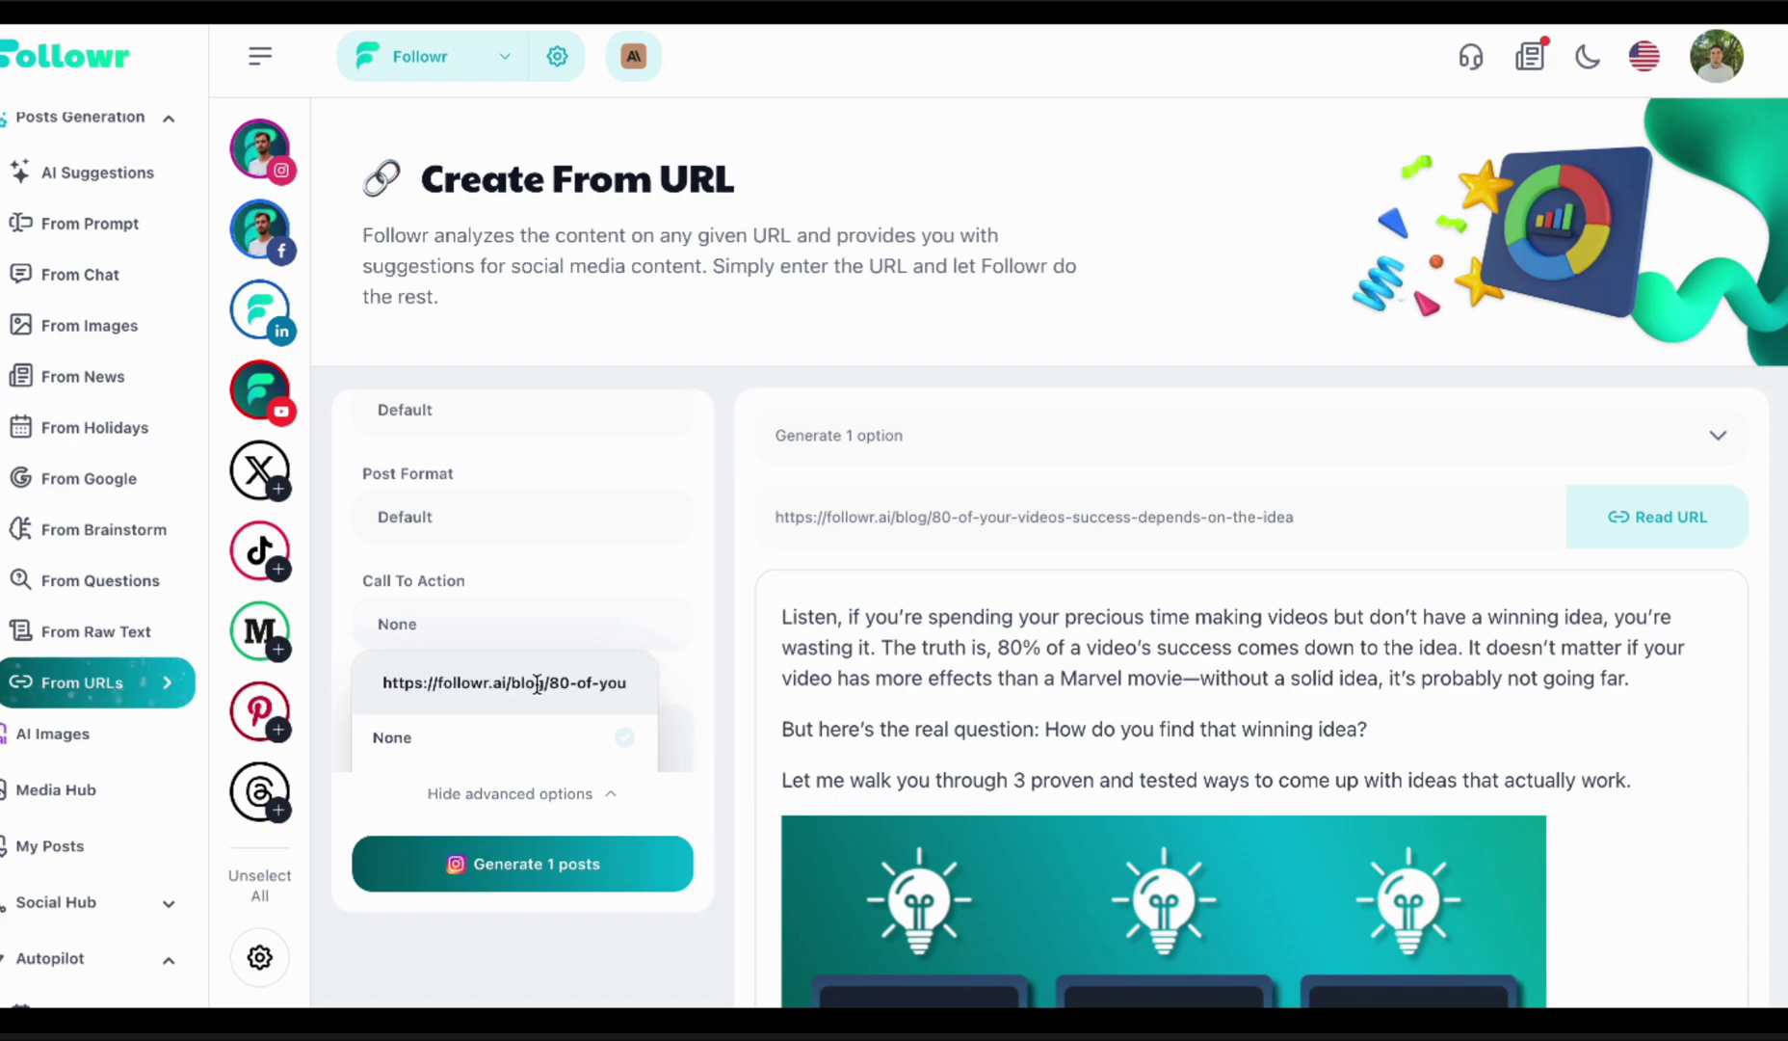
left_click(543, 866)
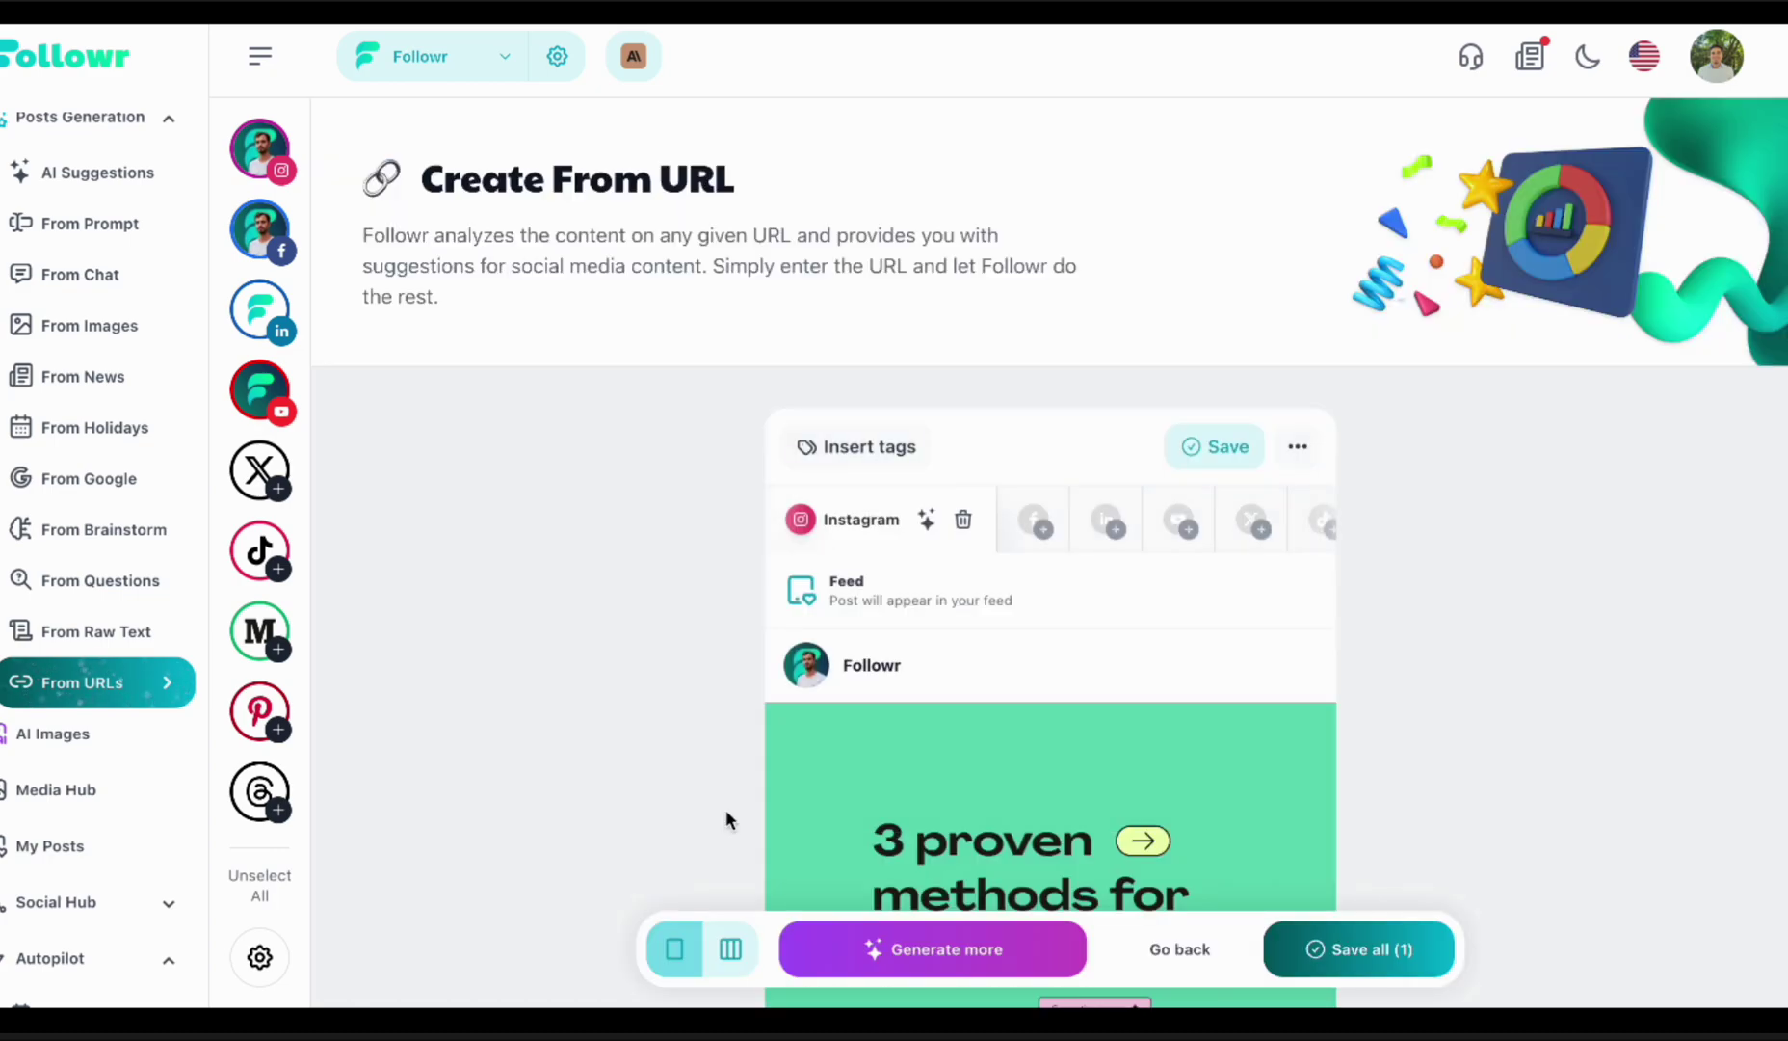
- Examine the generated post's image at full size and read its caption through to the blog link
scroll(725, 818, "down", 3)
left_click(1052, 577)
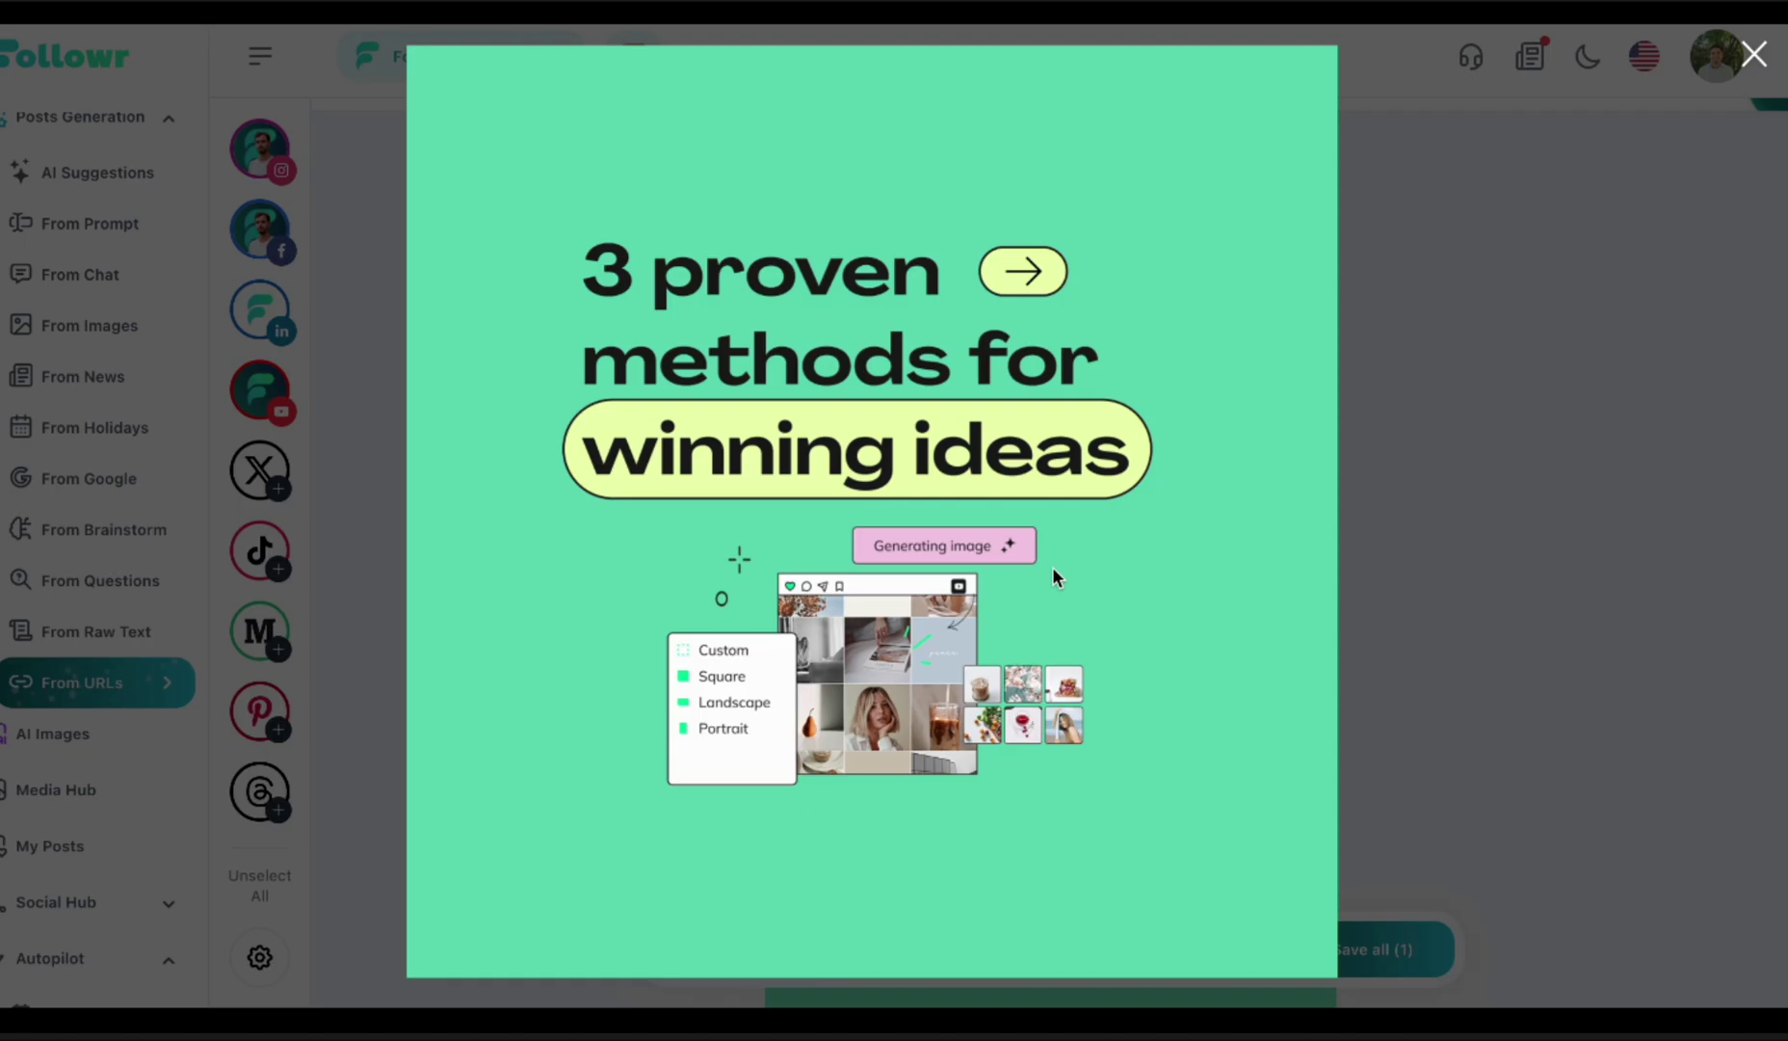
left_click(1052, 568)
scroll(1055, 576, "down", 1)
scroll(1055, 577, "down", 5)
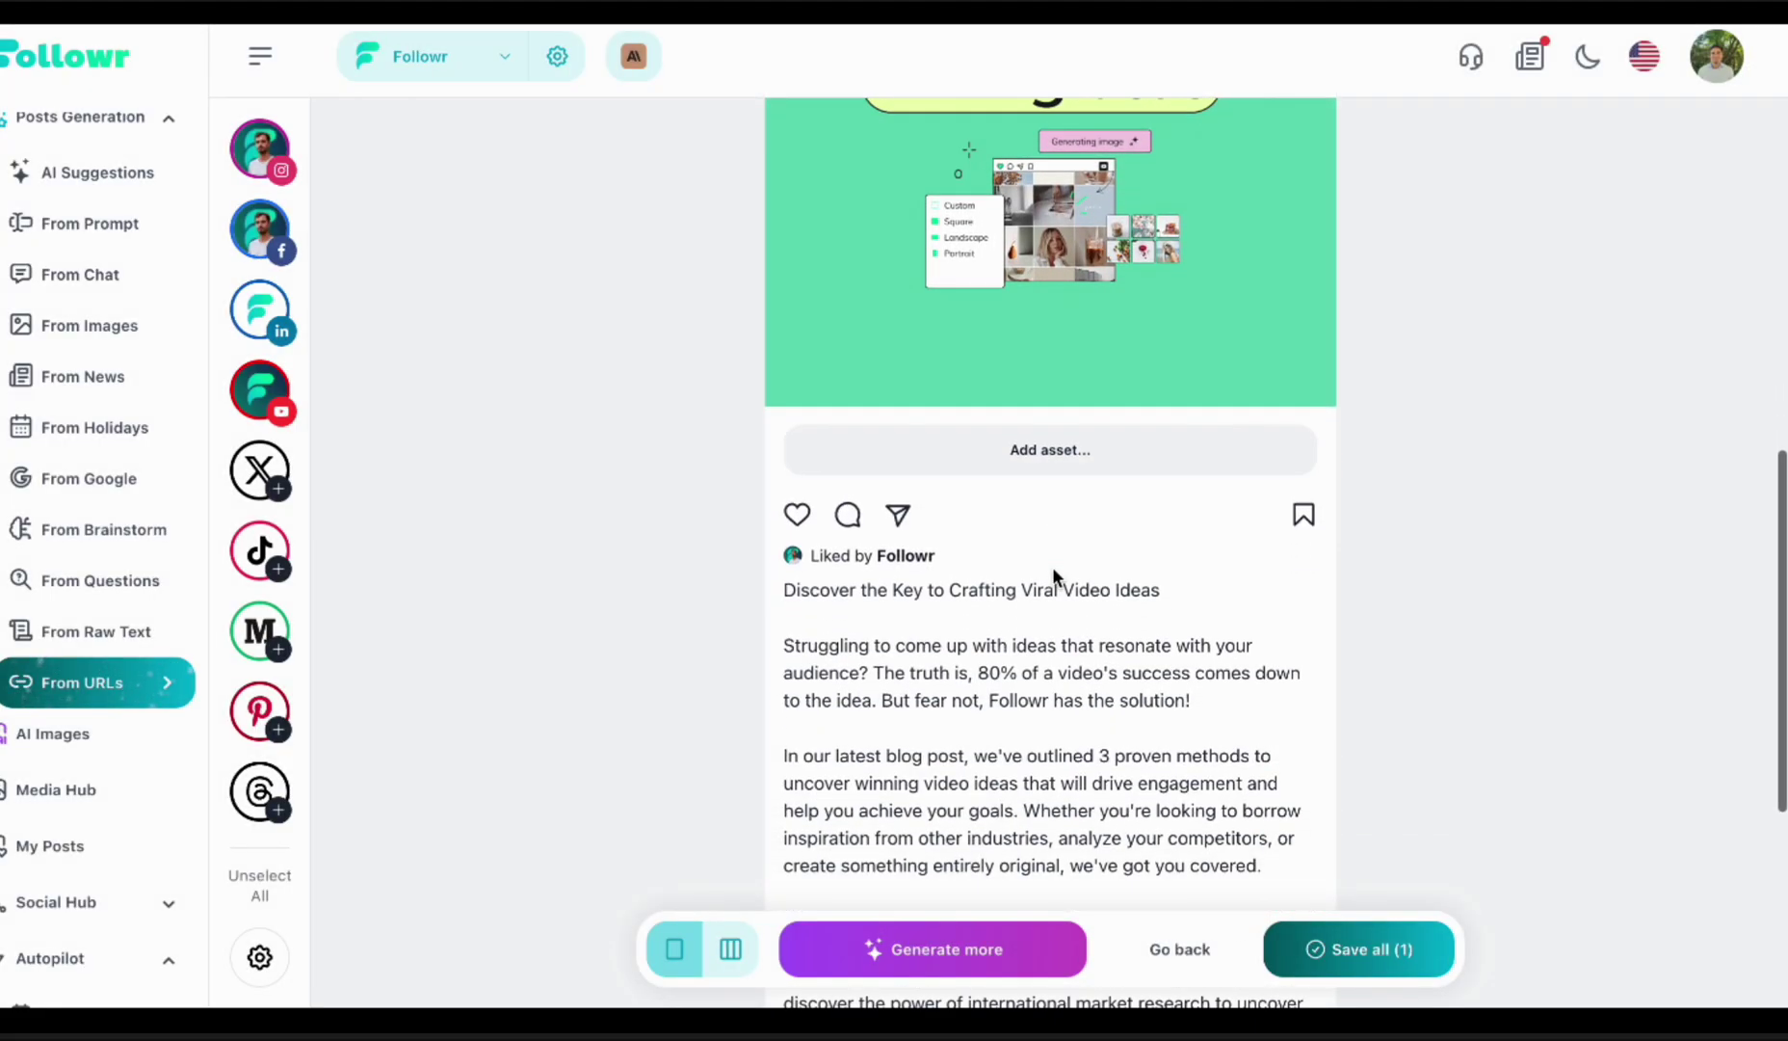
scroll(1072, 604, "down", 4)
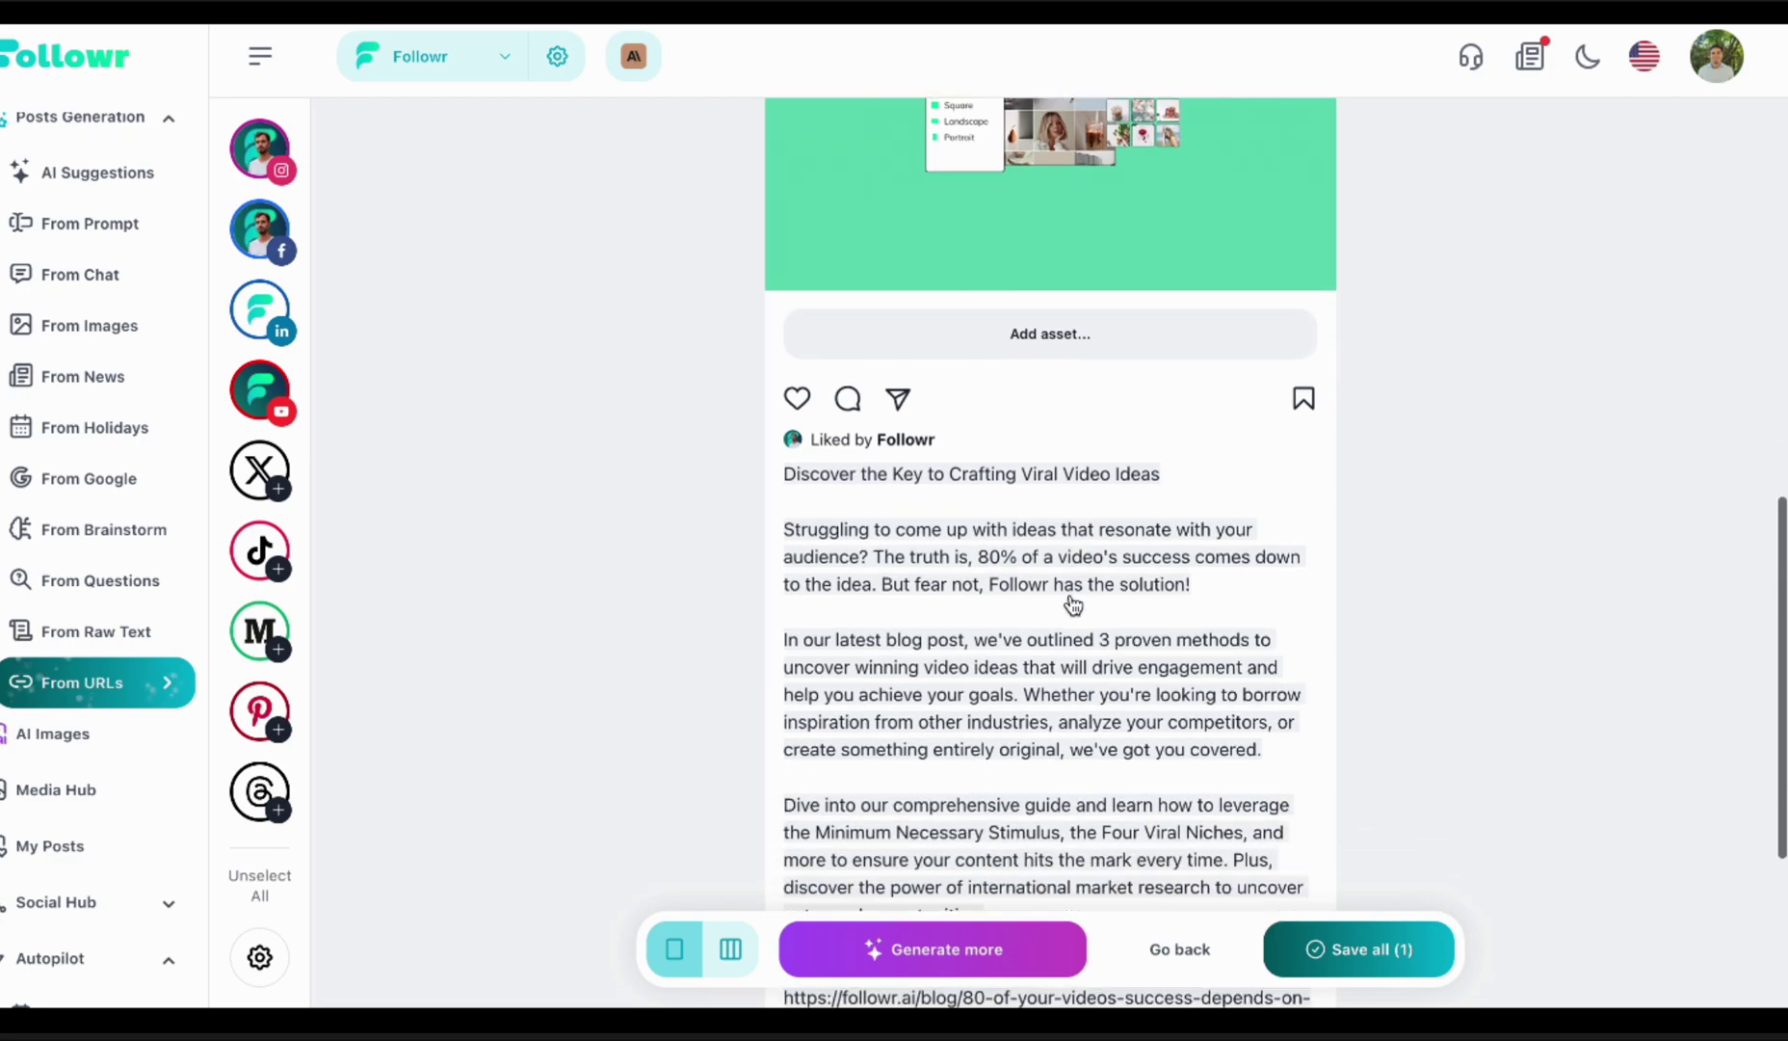
scroll(1073, 605, "down", 1)
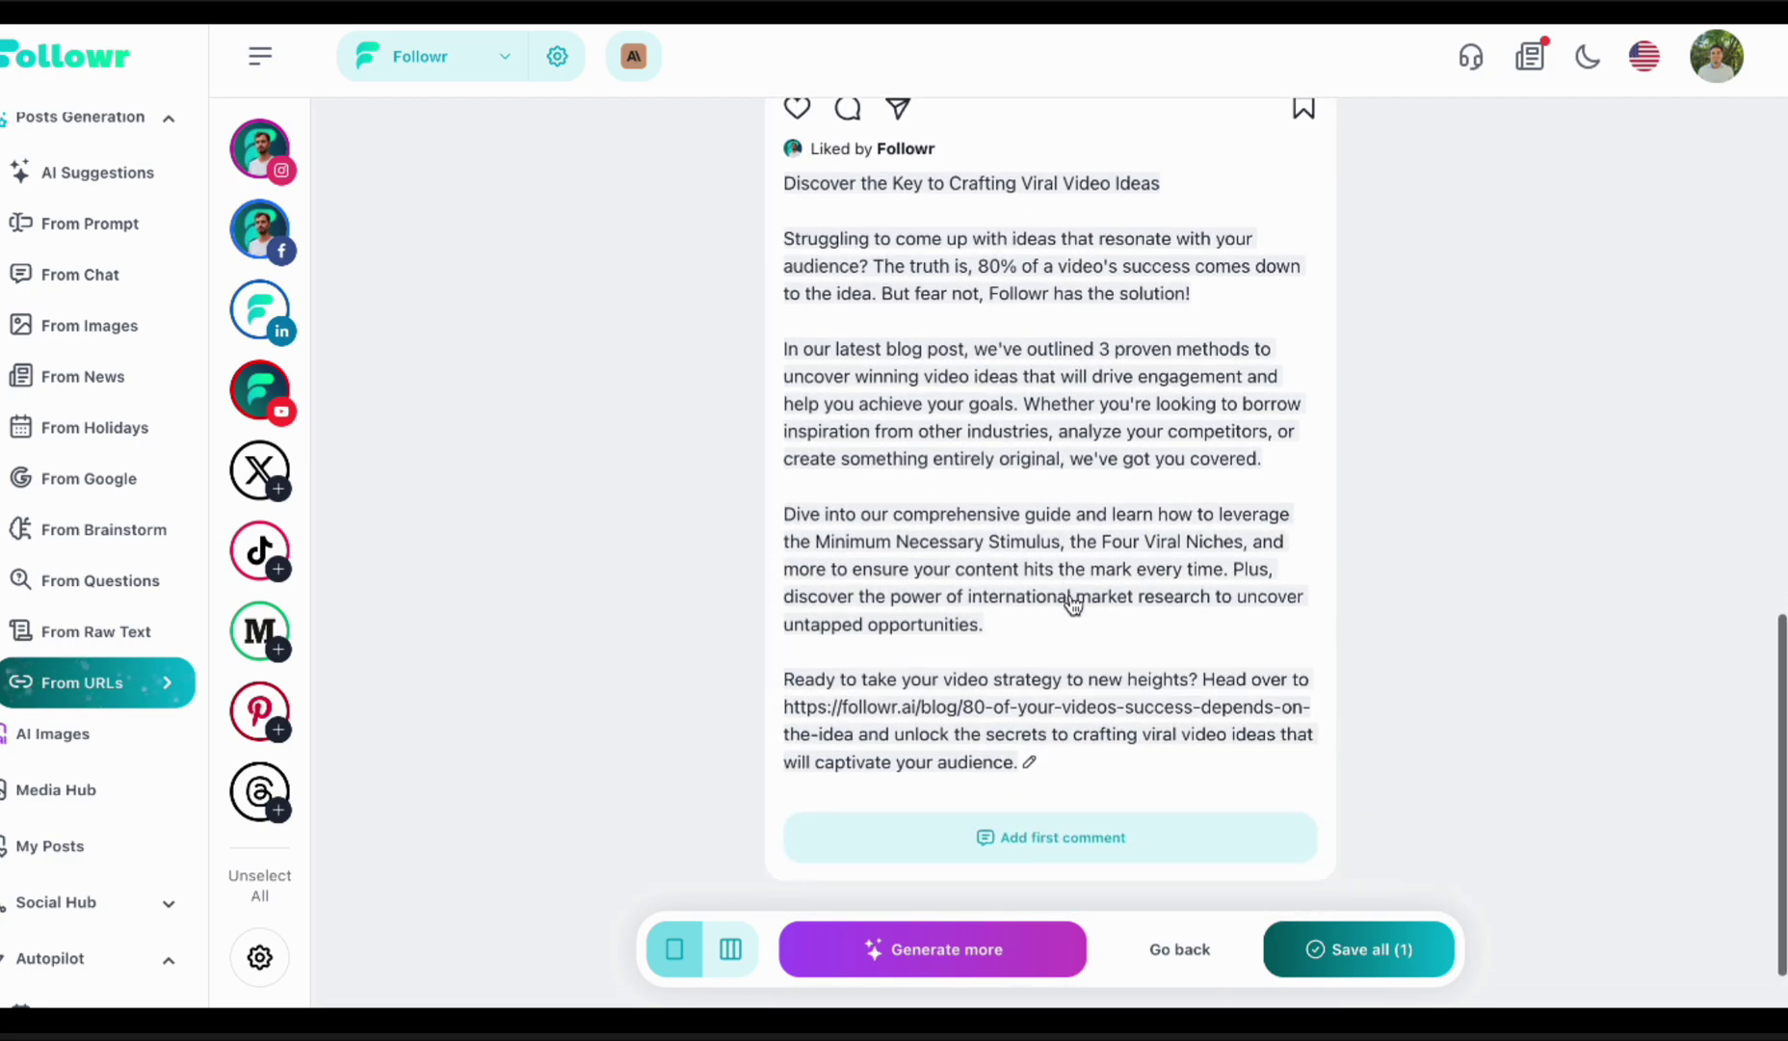
- Generate a first comment with AI for the post and delete that comment
left_click(1058, 838)
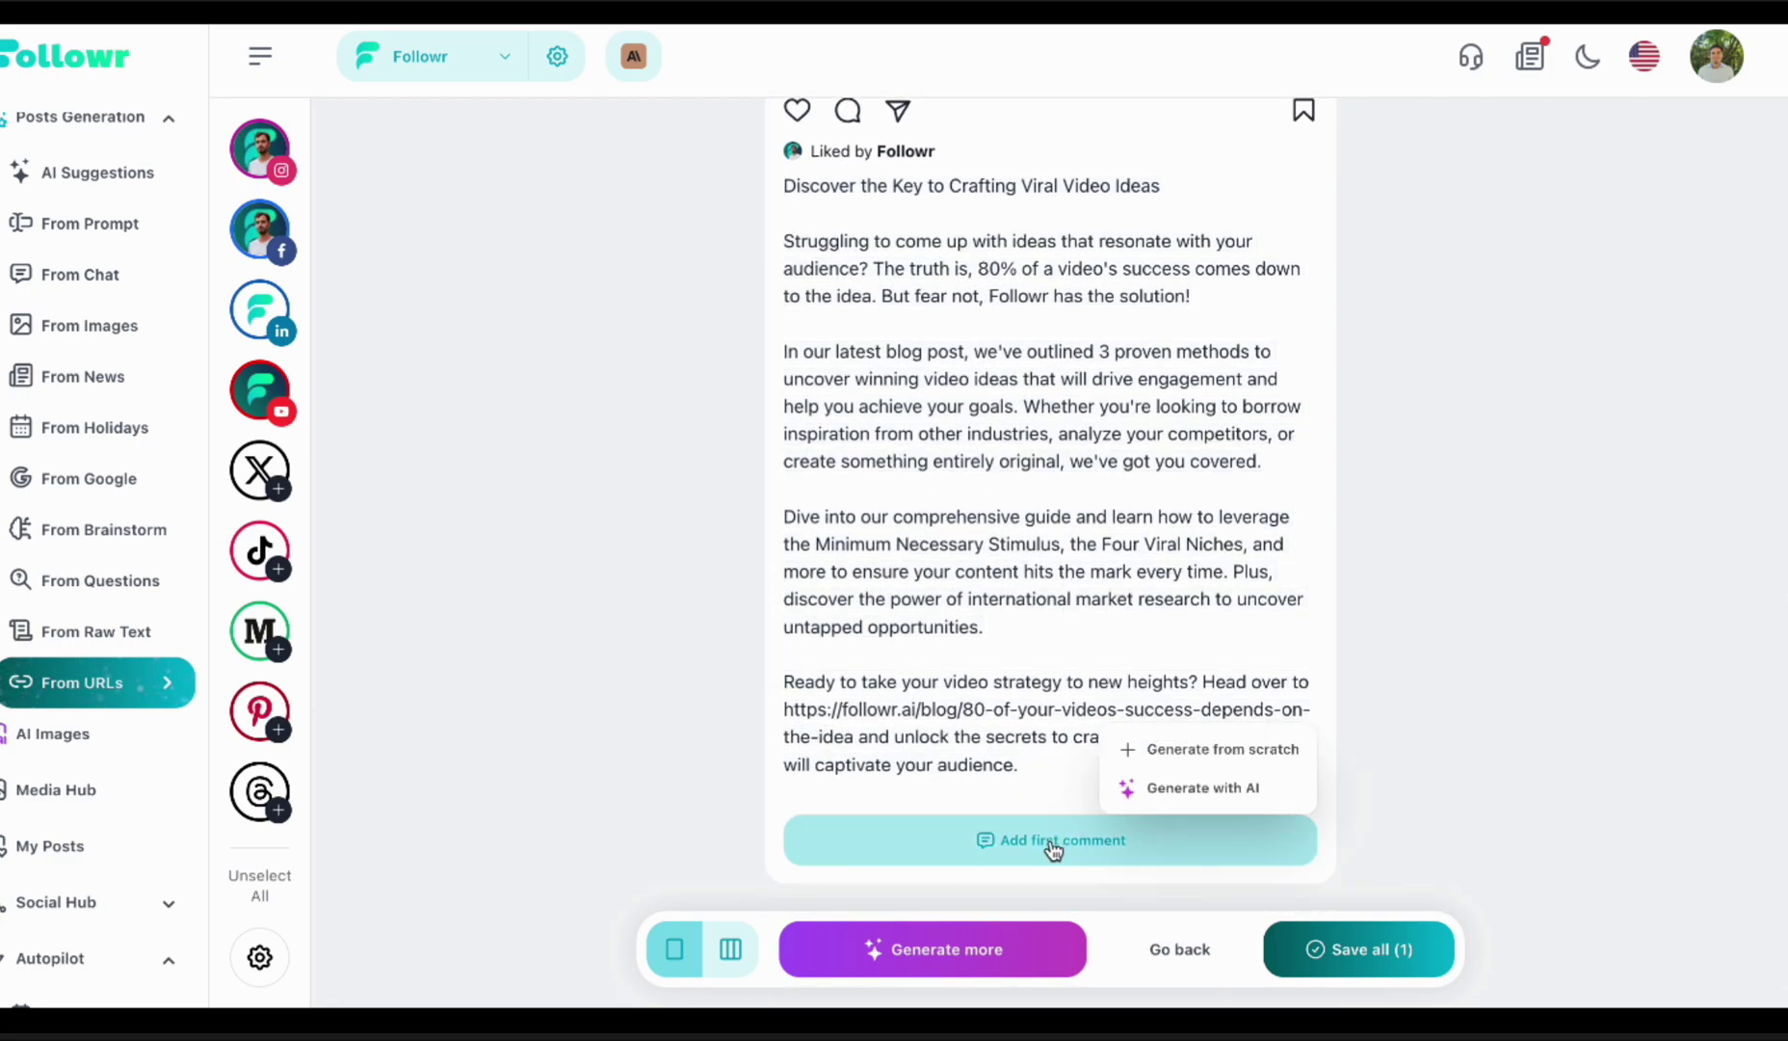
left_click(1187, 790)
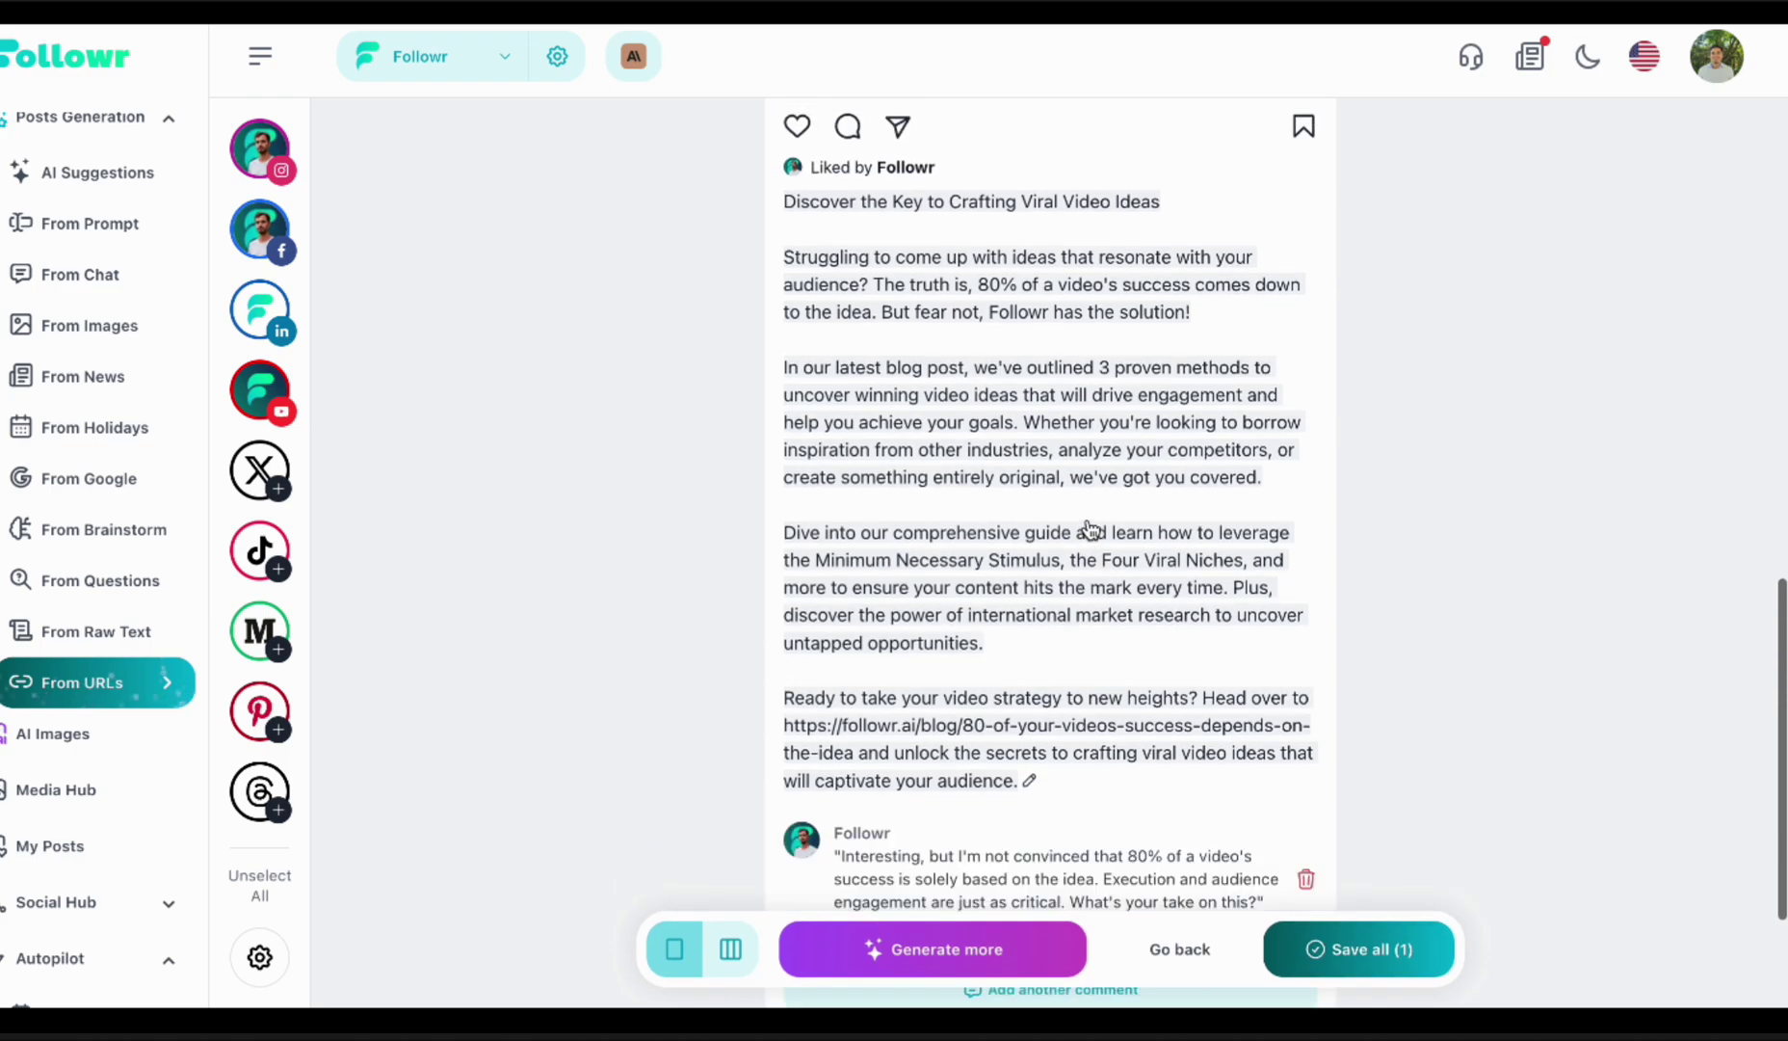
scroll(1142, 587, "down", 2)
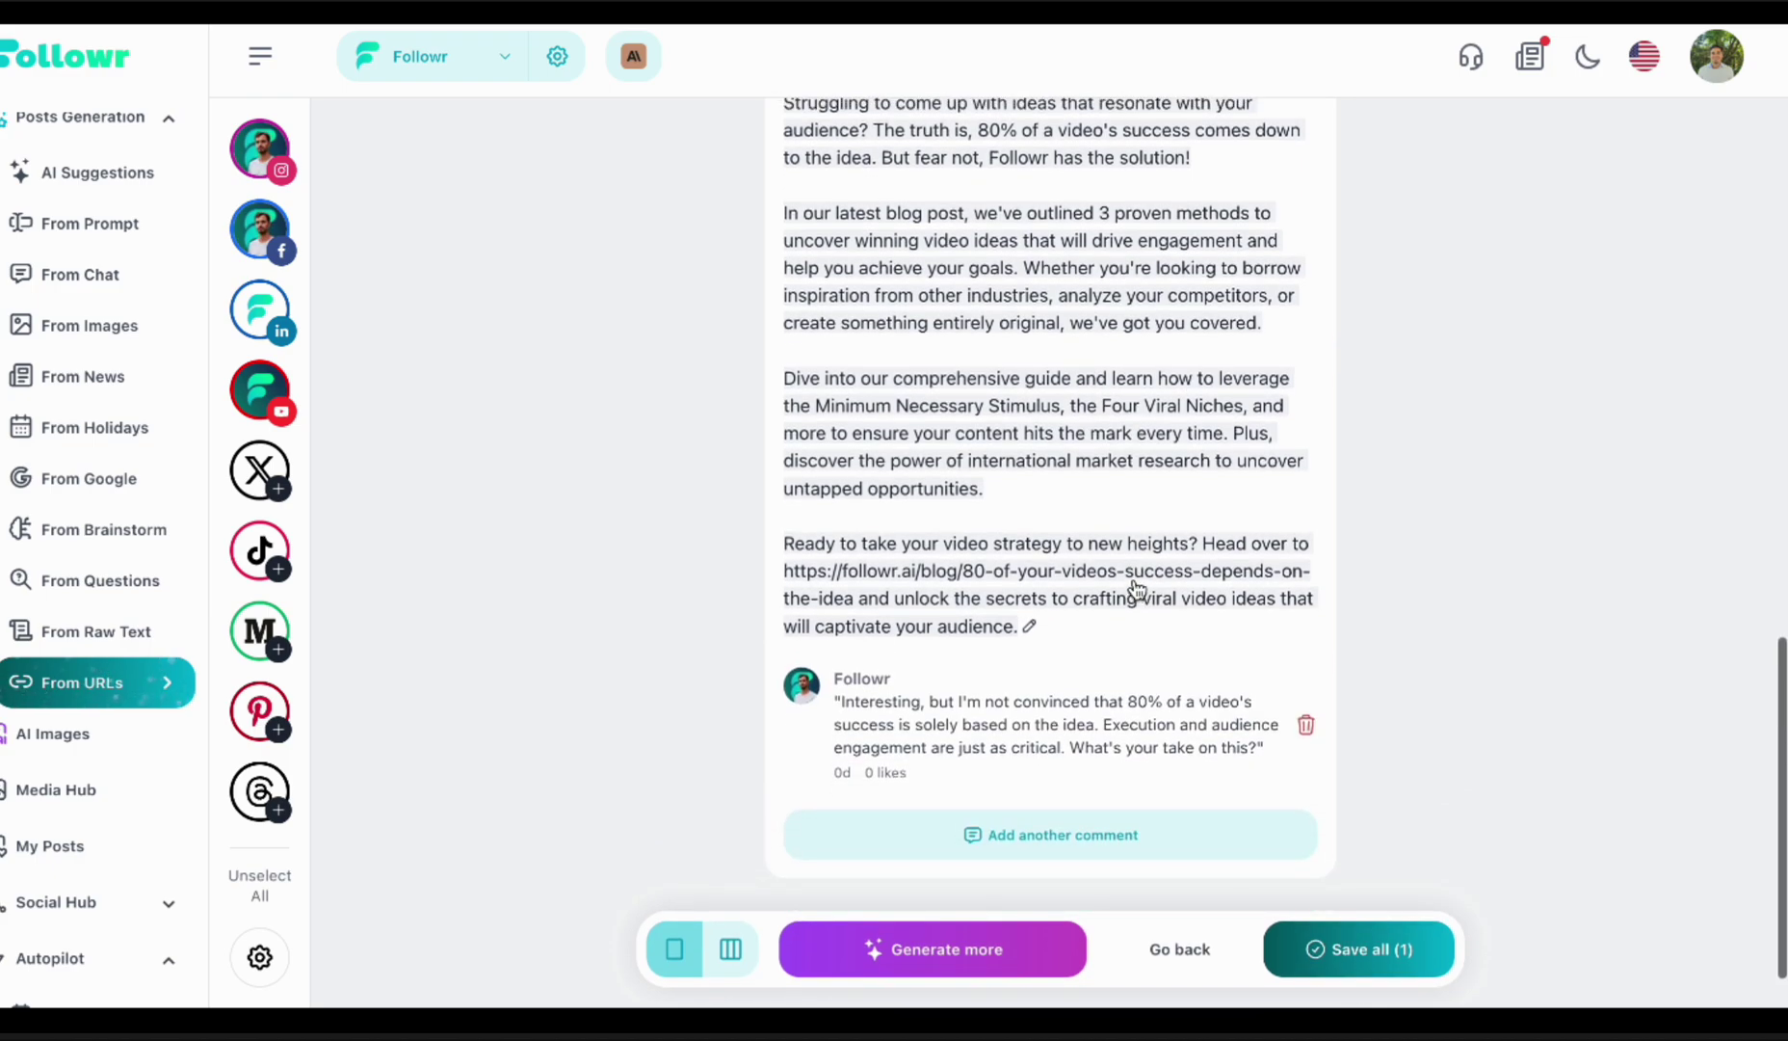
left_click(1306, 729)
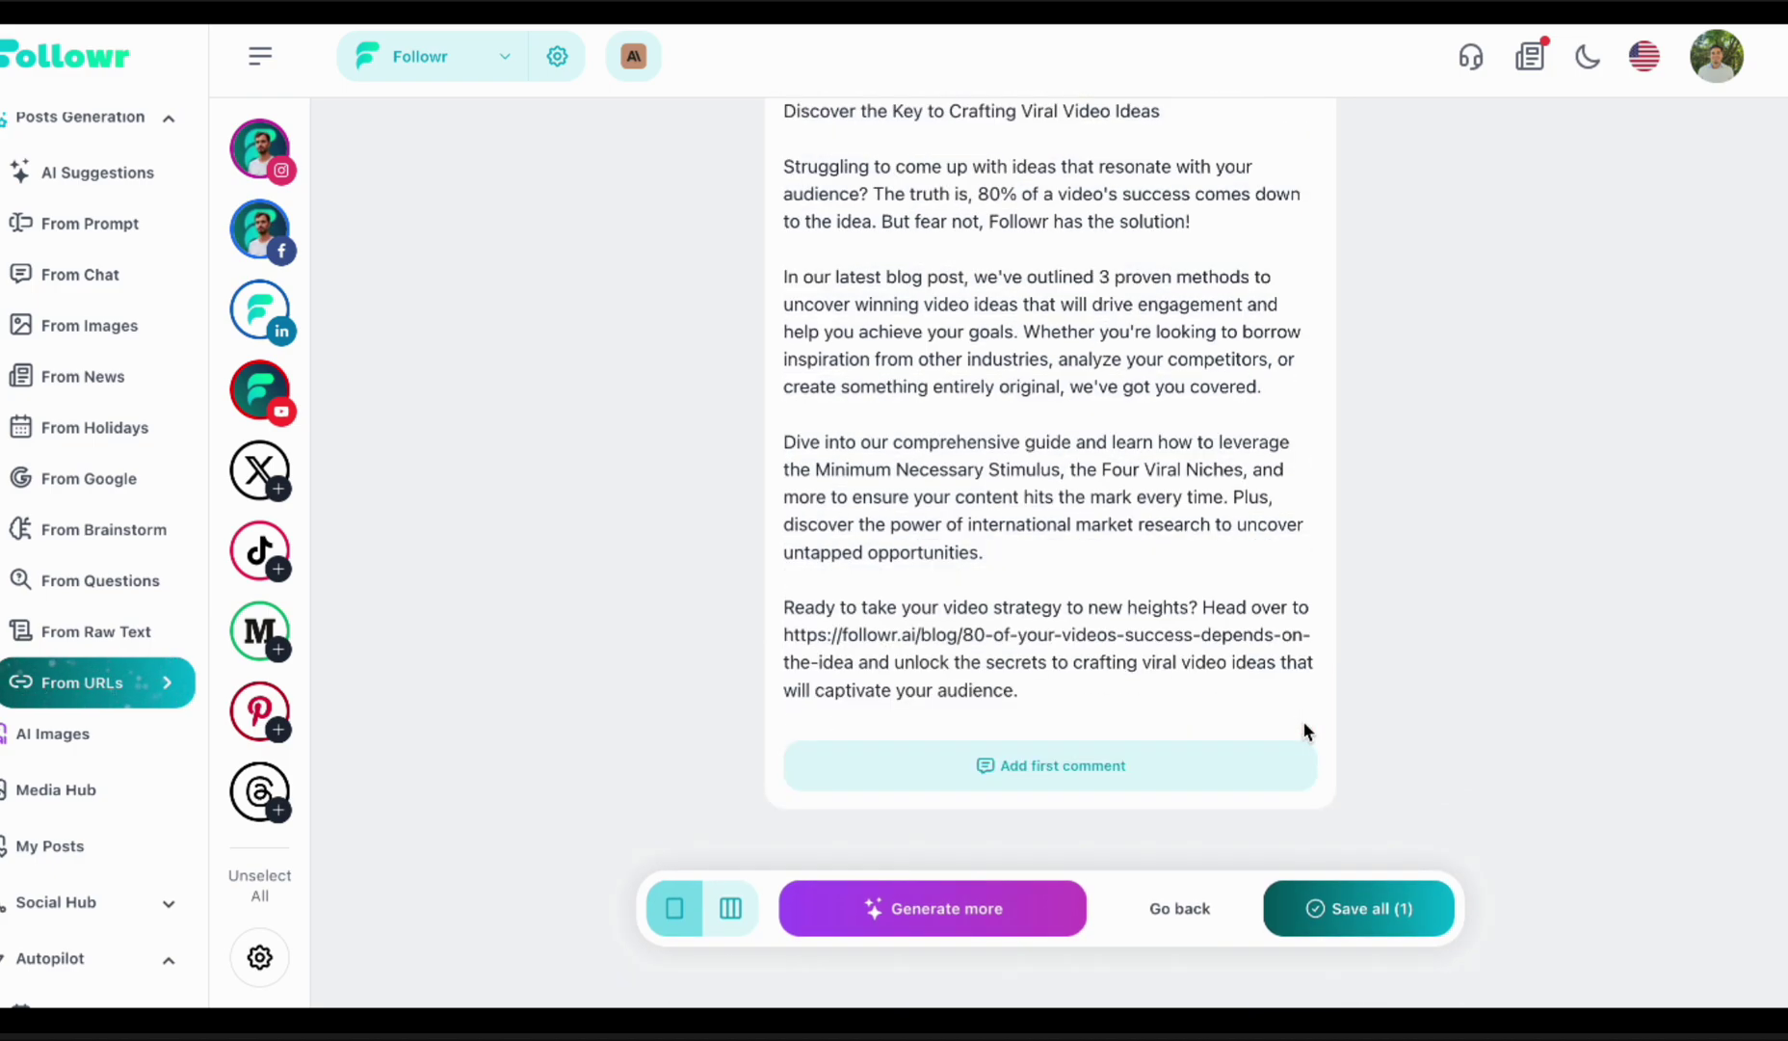
left_click(1150, 765)
left_click(1199, 679)
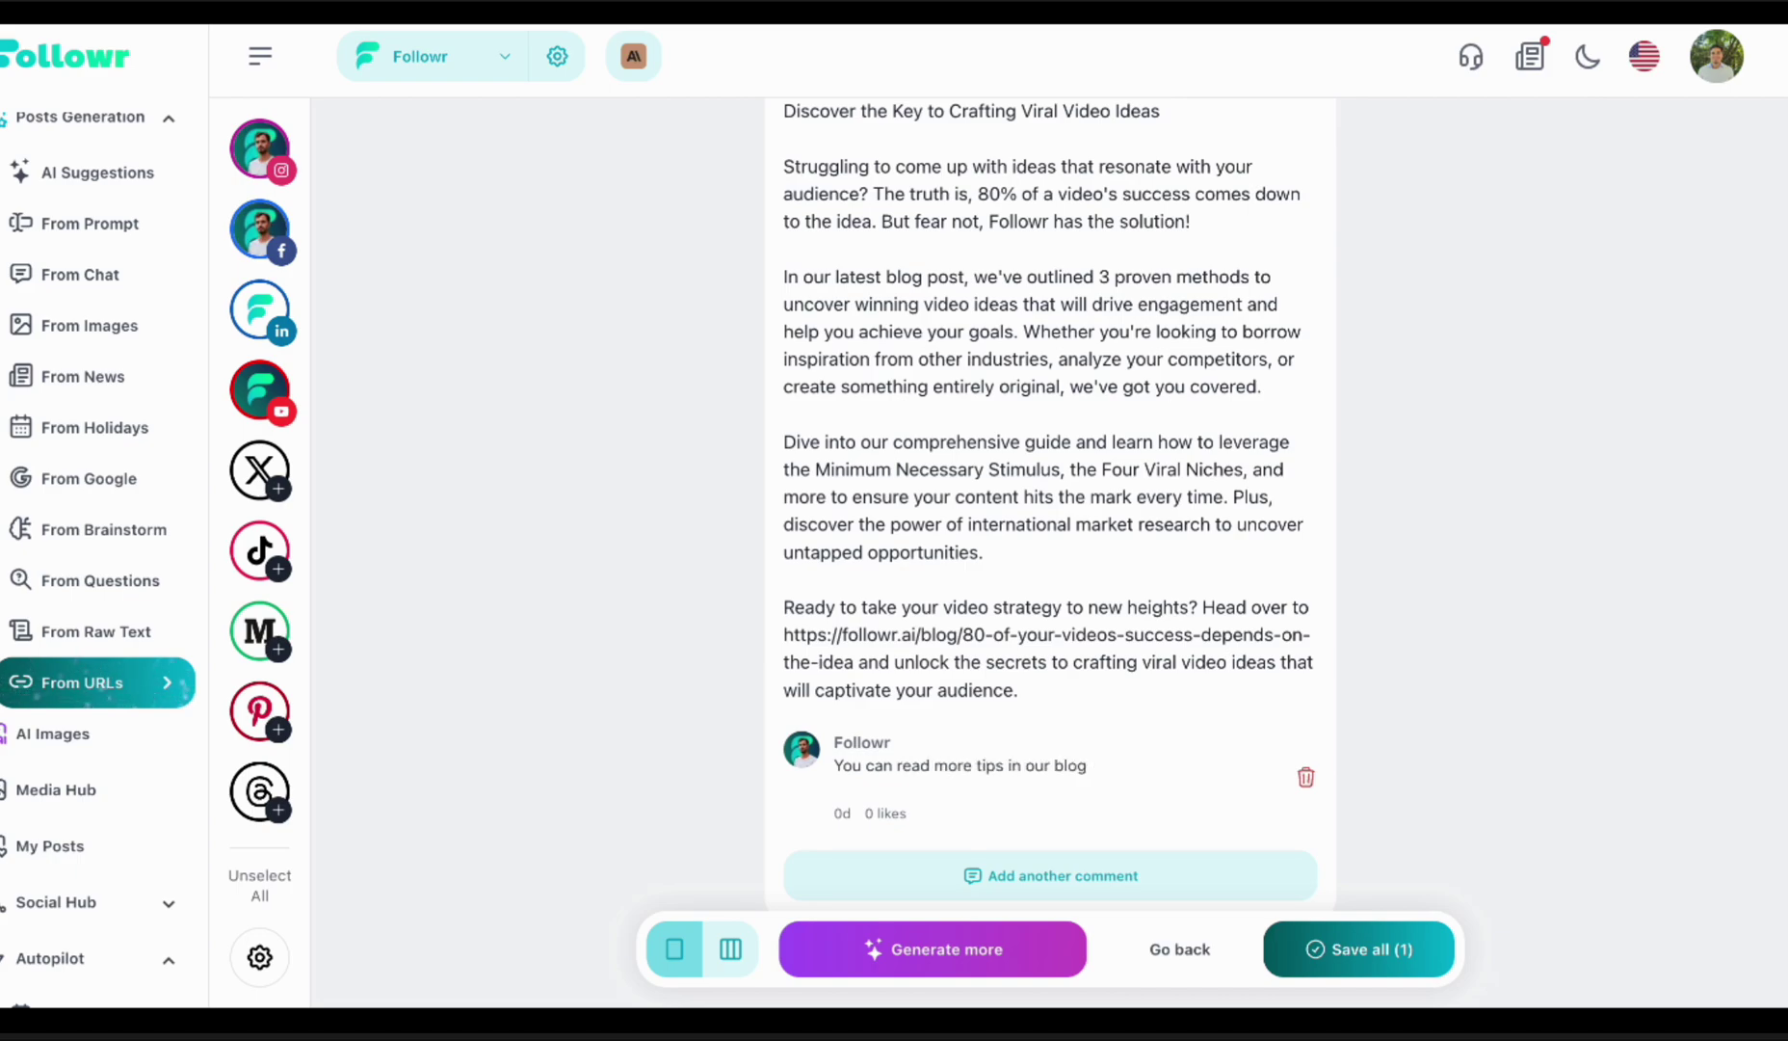
type("https://followr.ai/blog/80-of-your-videos-success-depends-on-the-idea")
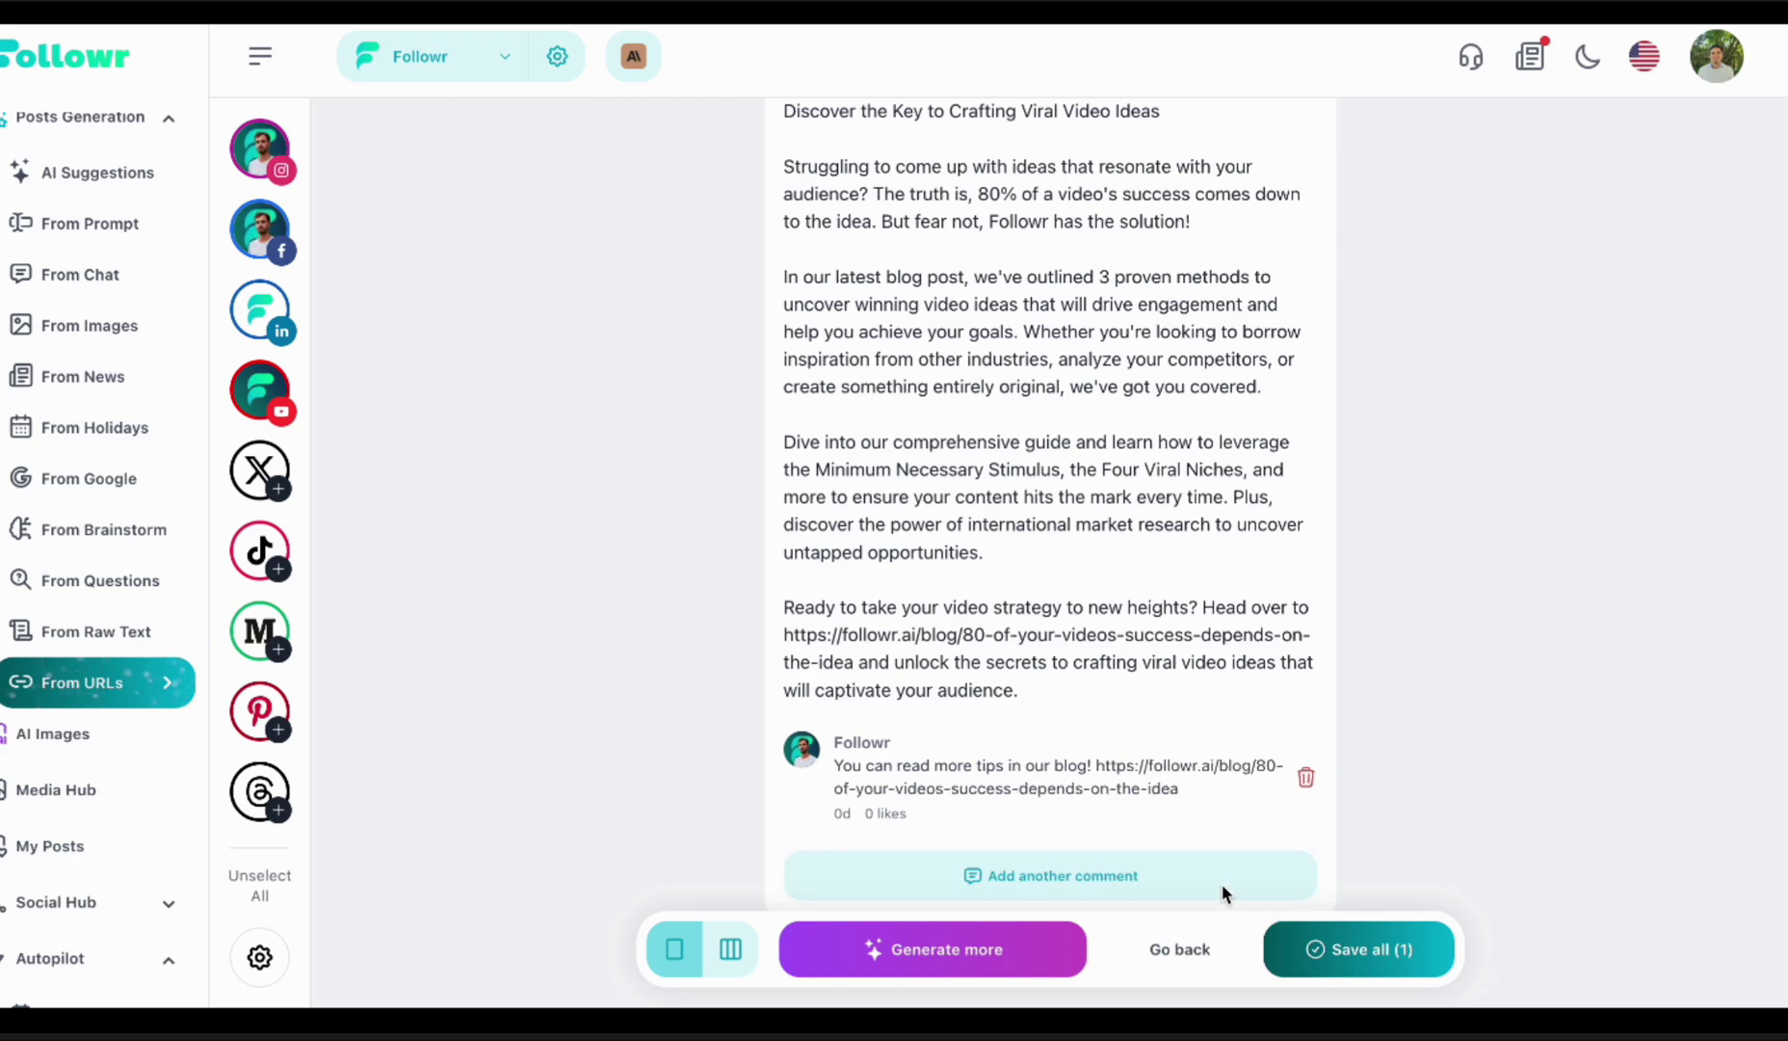
- Tag the generated Instagram post as "from our blog" and save it
scroll(1173, 557, "up", 1)
scroll(1173, 557, "down", 2)
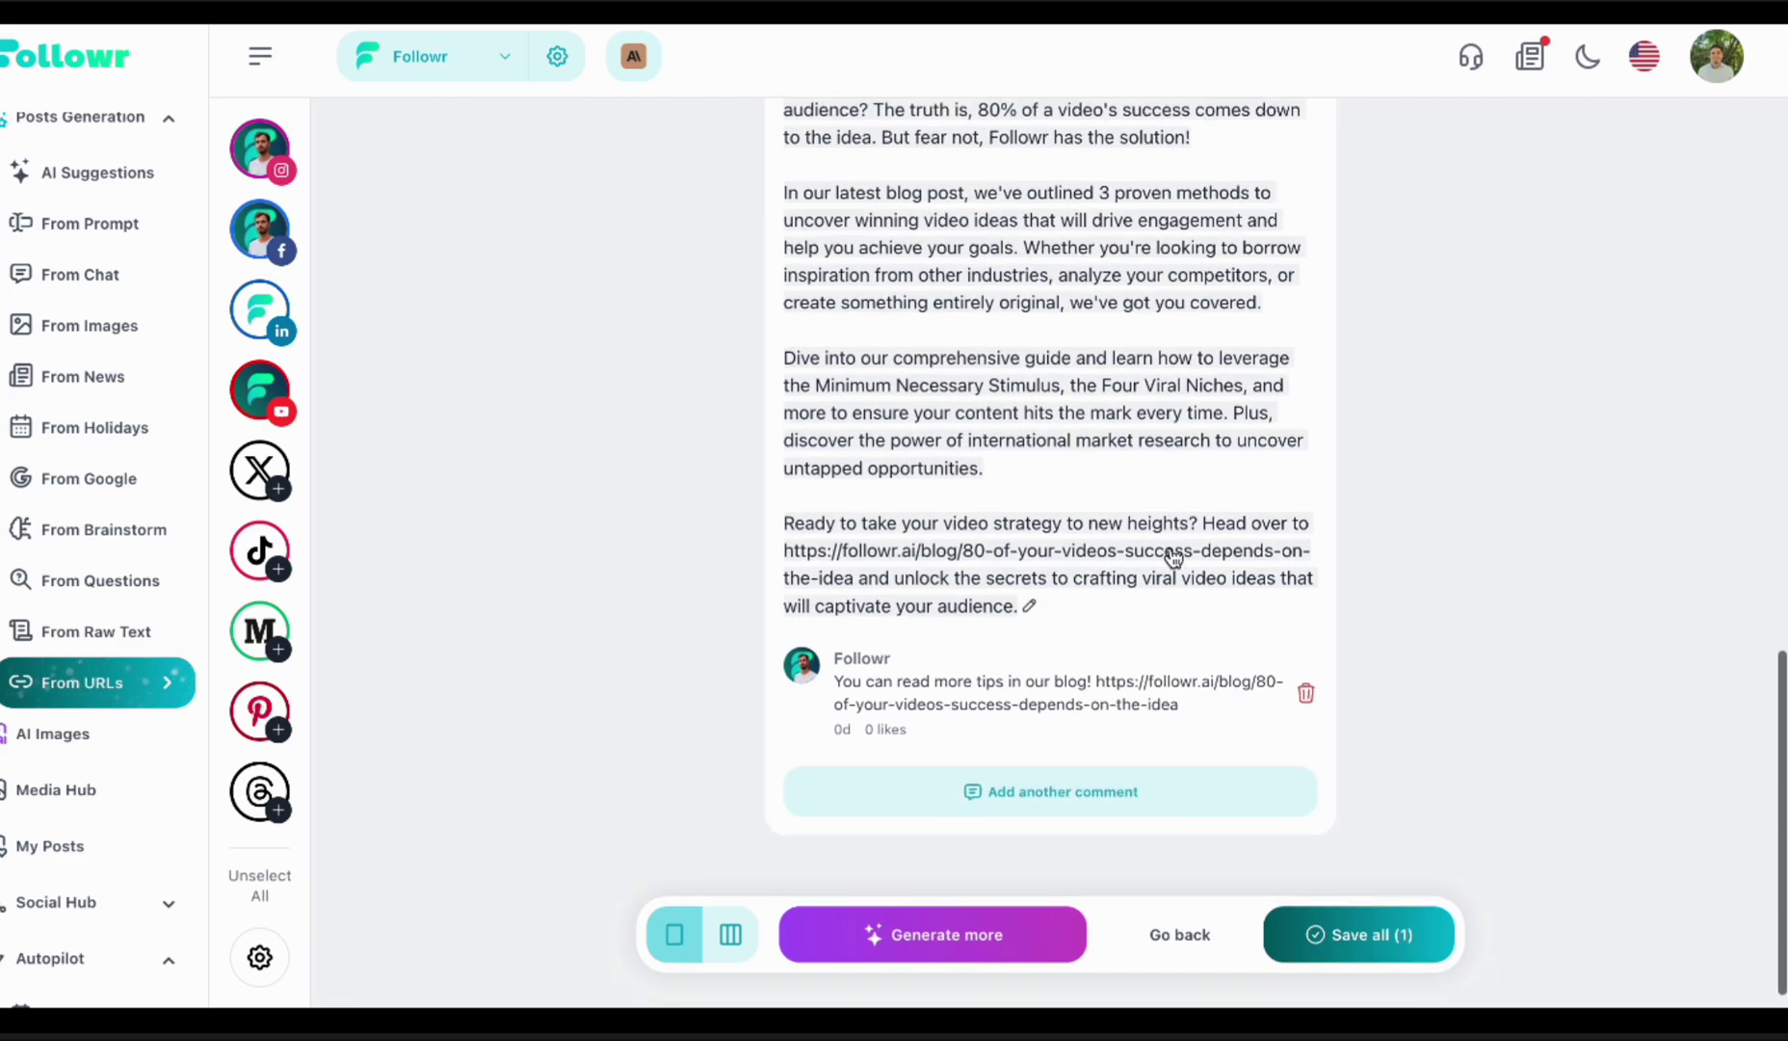
scroll(1173, 557, "up", 10)
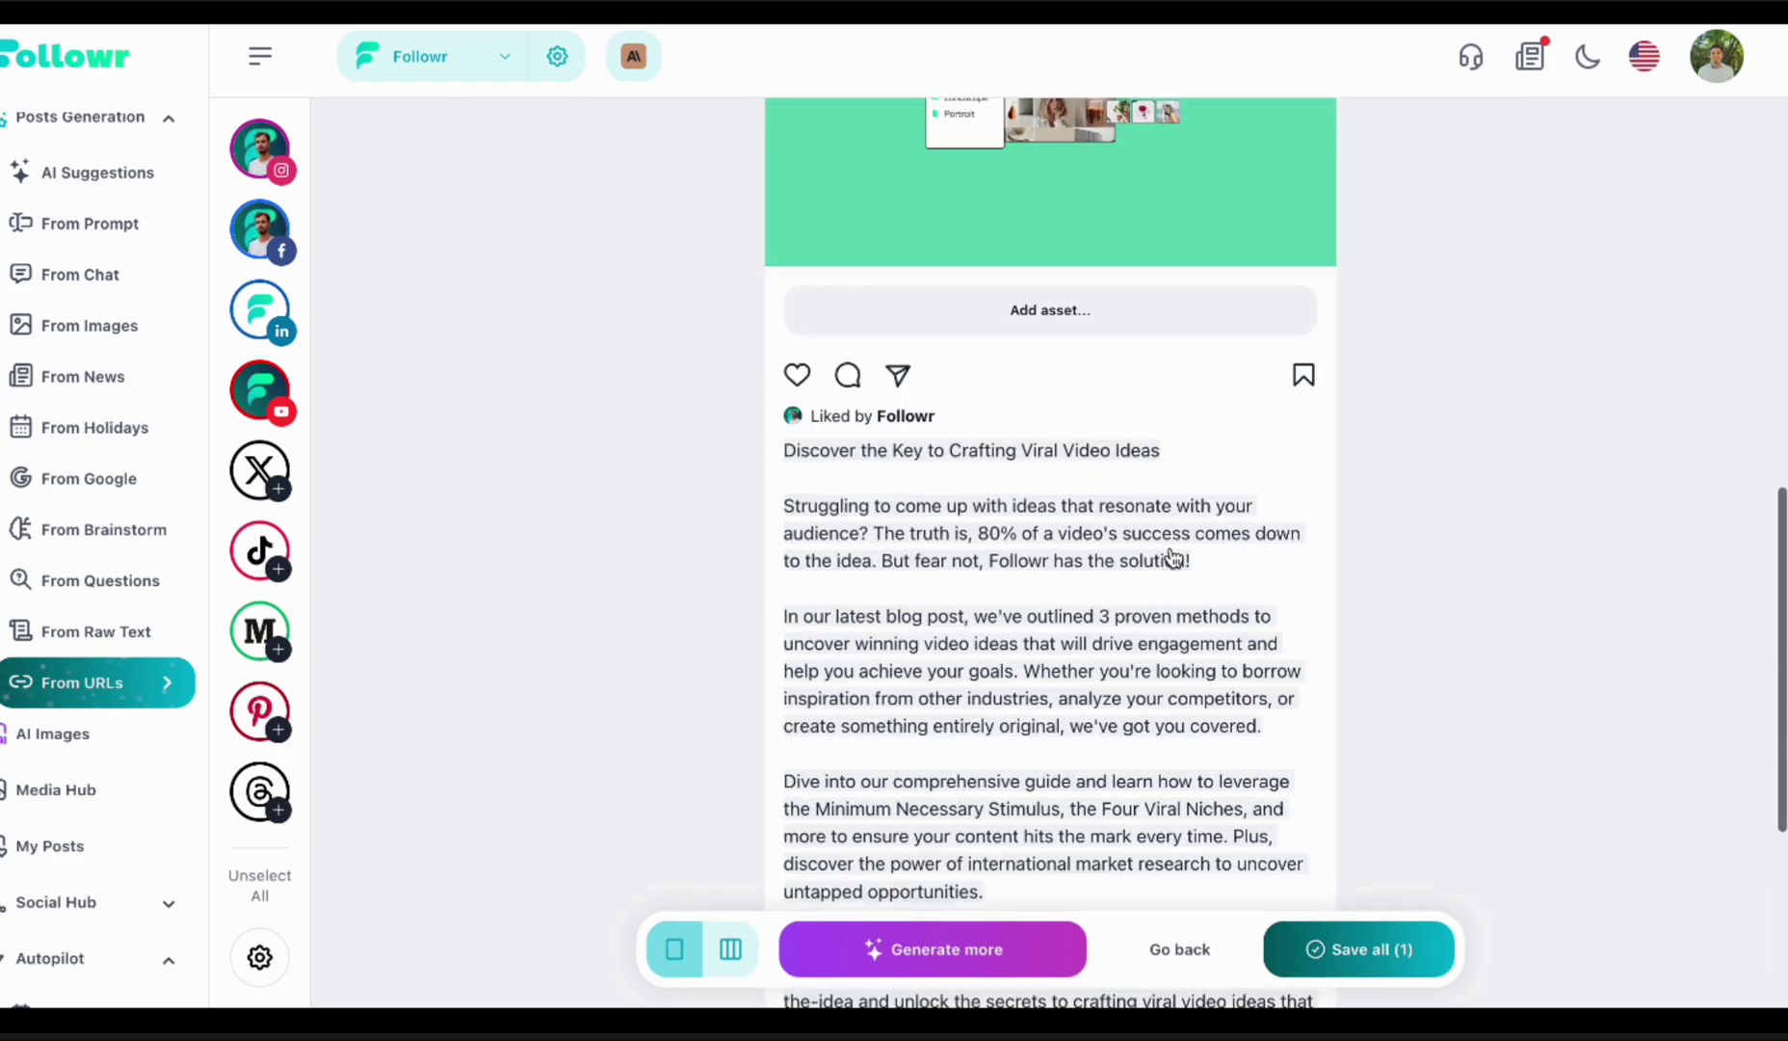
left_click(875, 234)
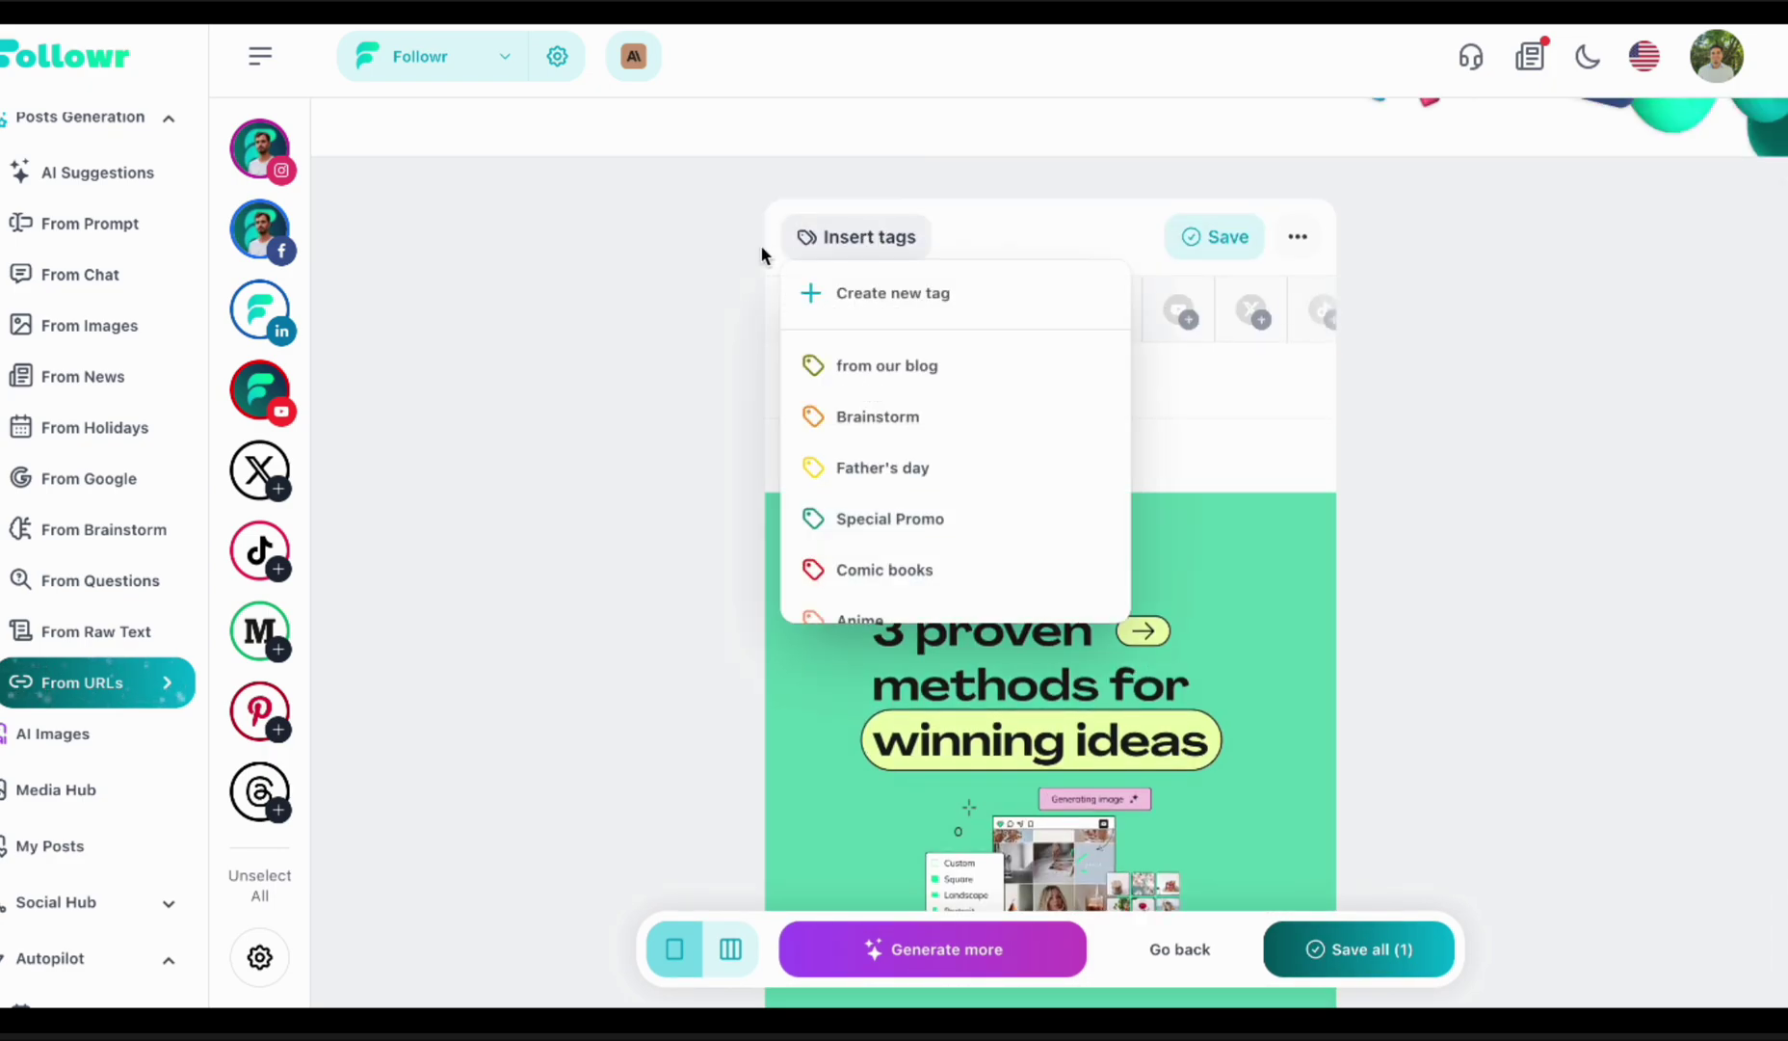
left_click(872, 369)
left_click(1380, 952)
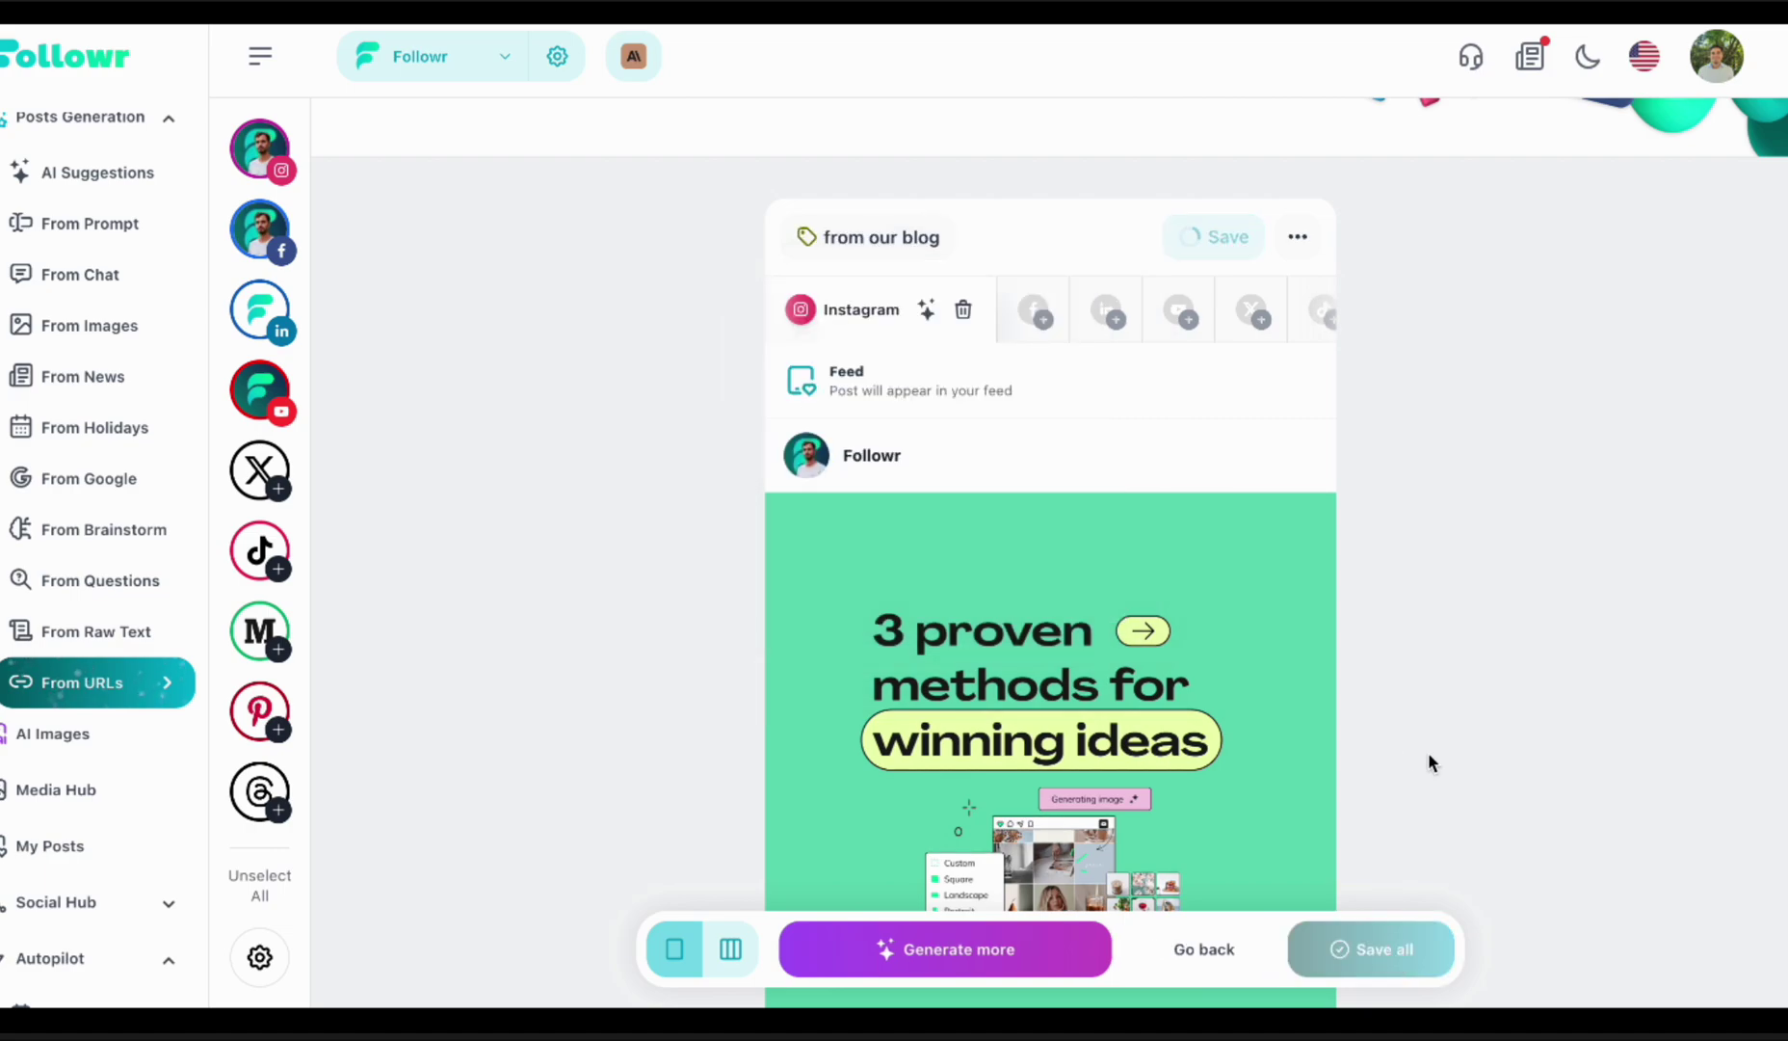
scroll(1427, 752, "down", 2)
scroll(1430, 761, "down", 5)
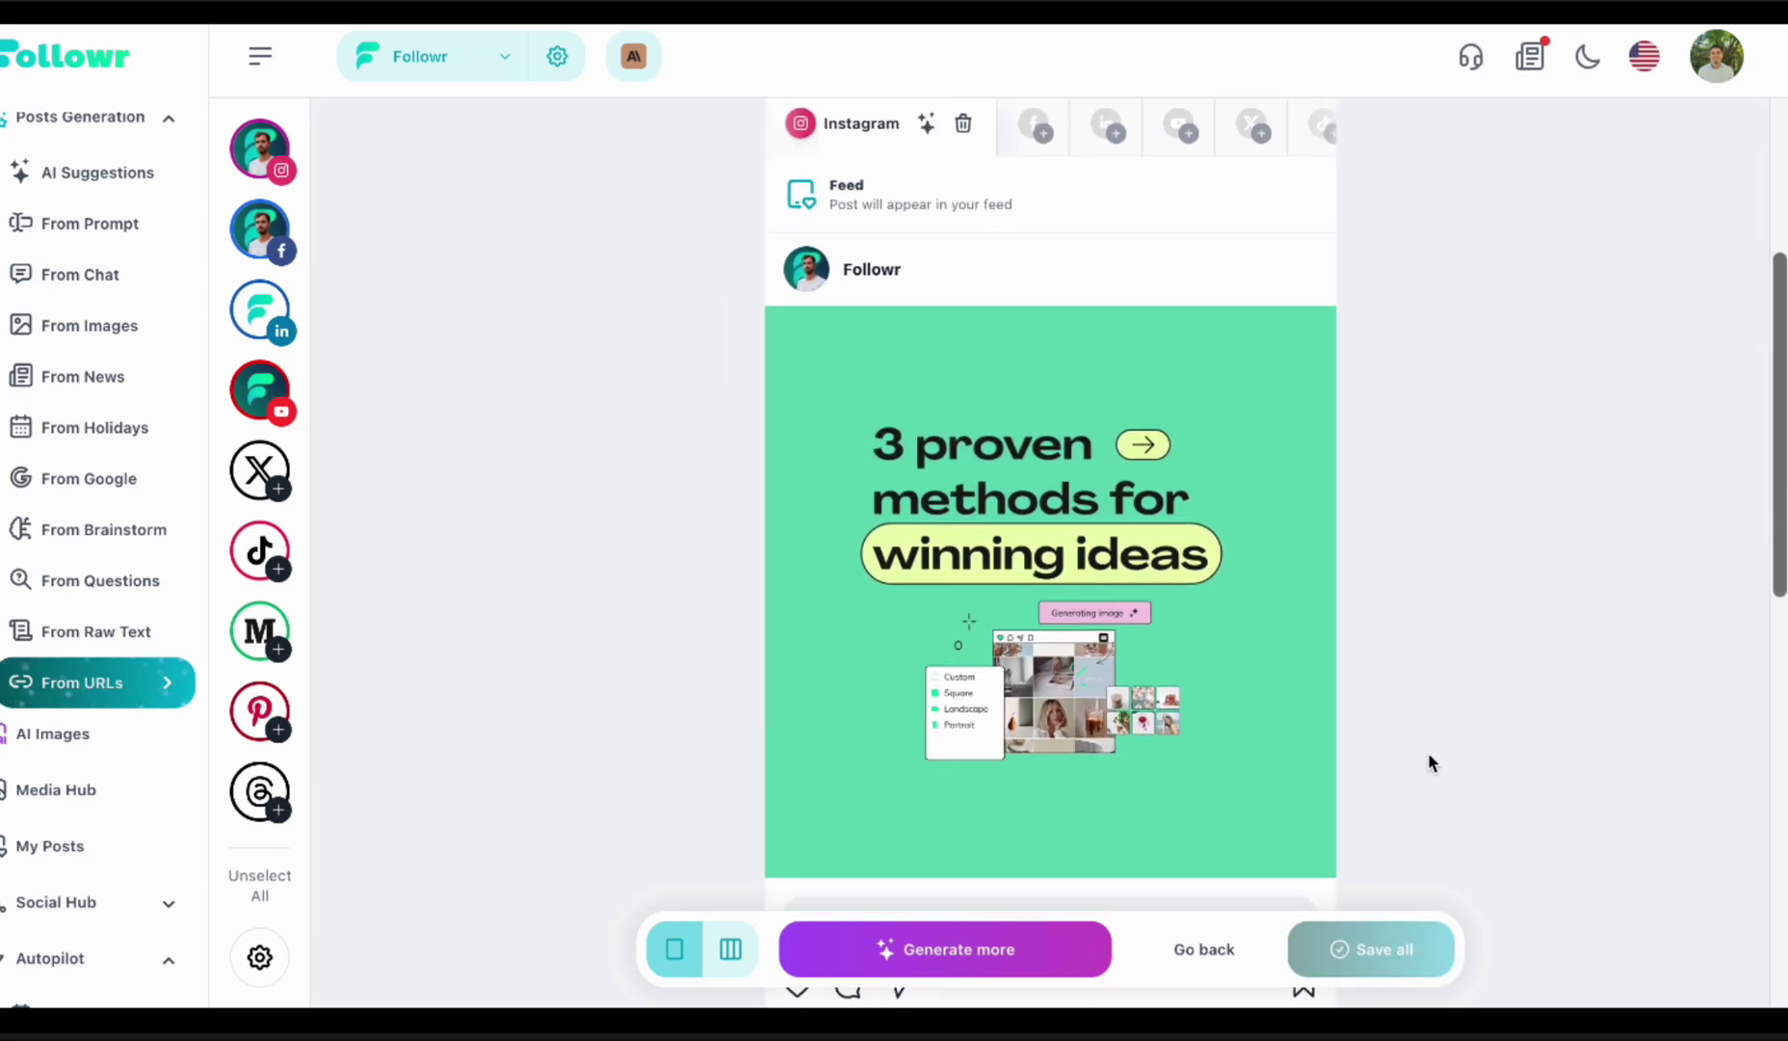
scroll(1428, 761, "down", 3)
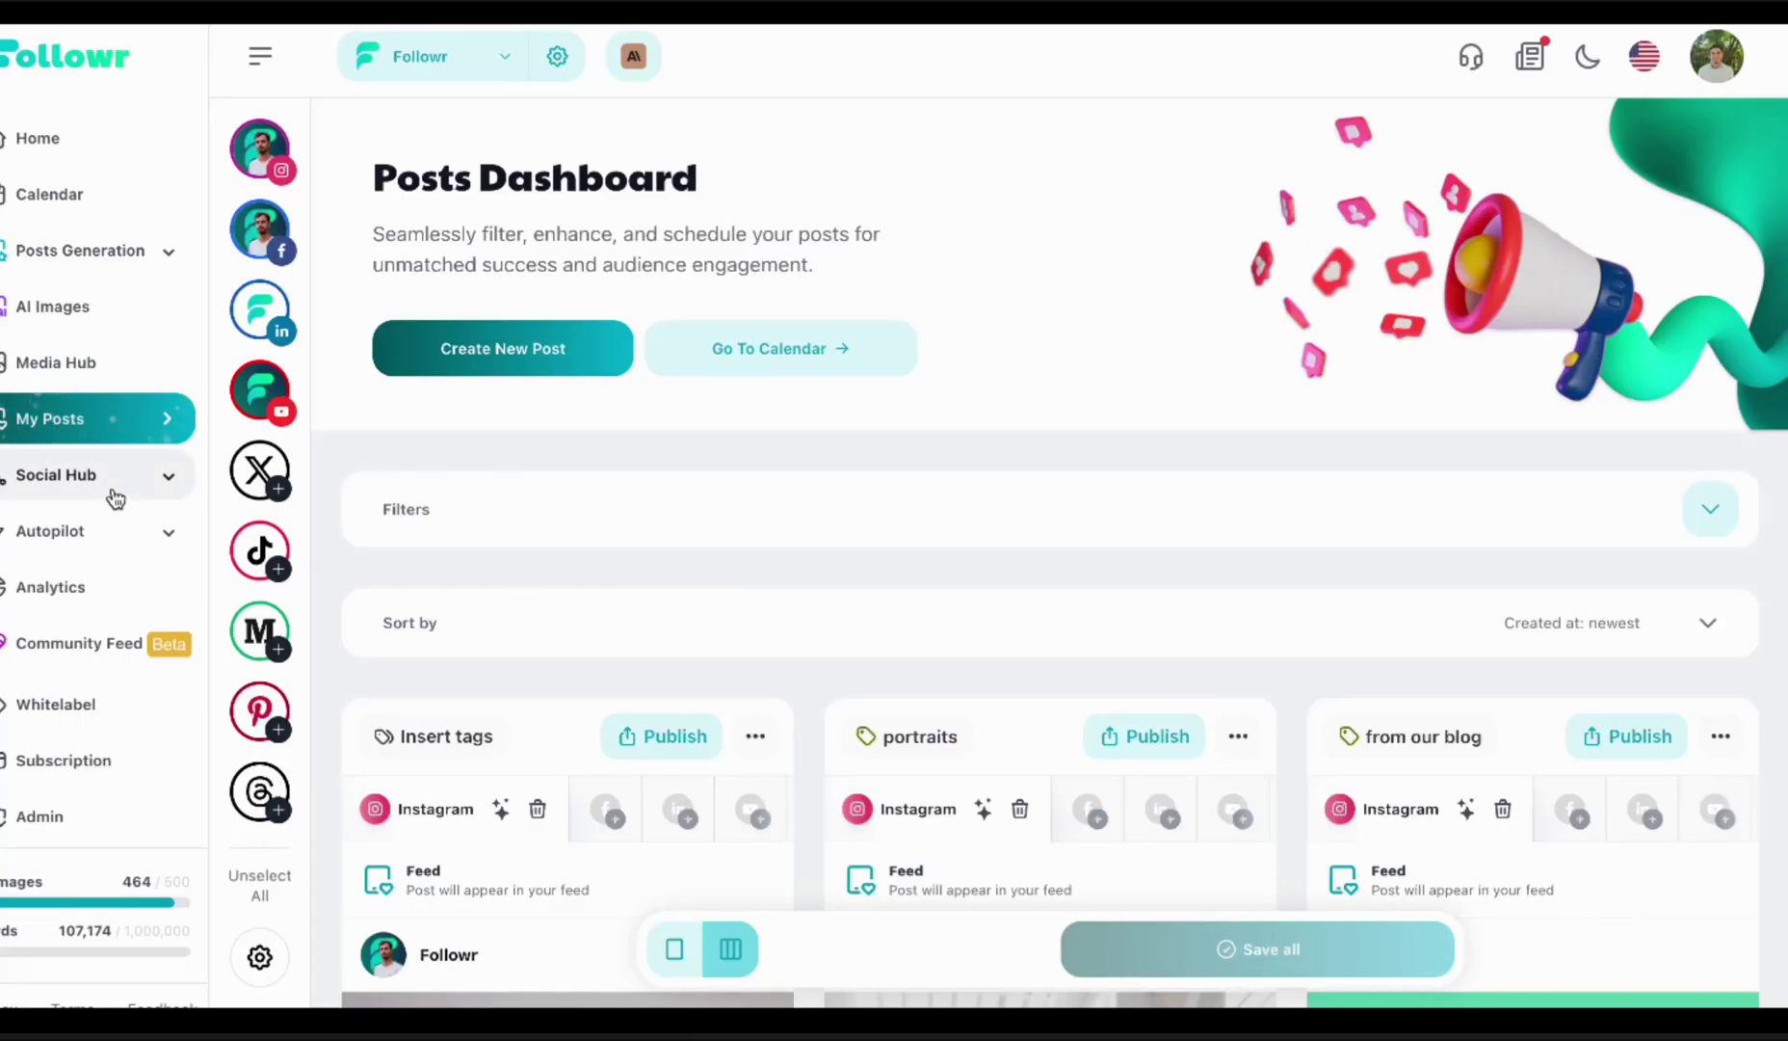
- Browse the Media Hub's design templates and check the available formats, keeping Facebook Post
left_click(109, 388)
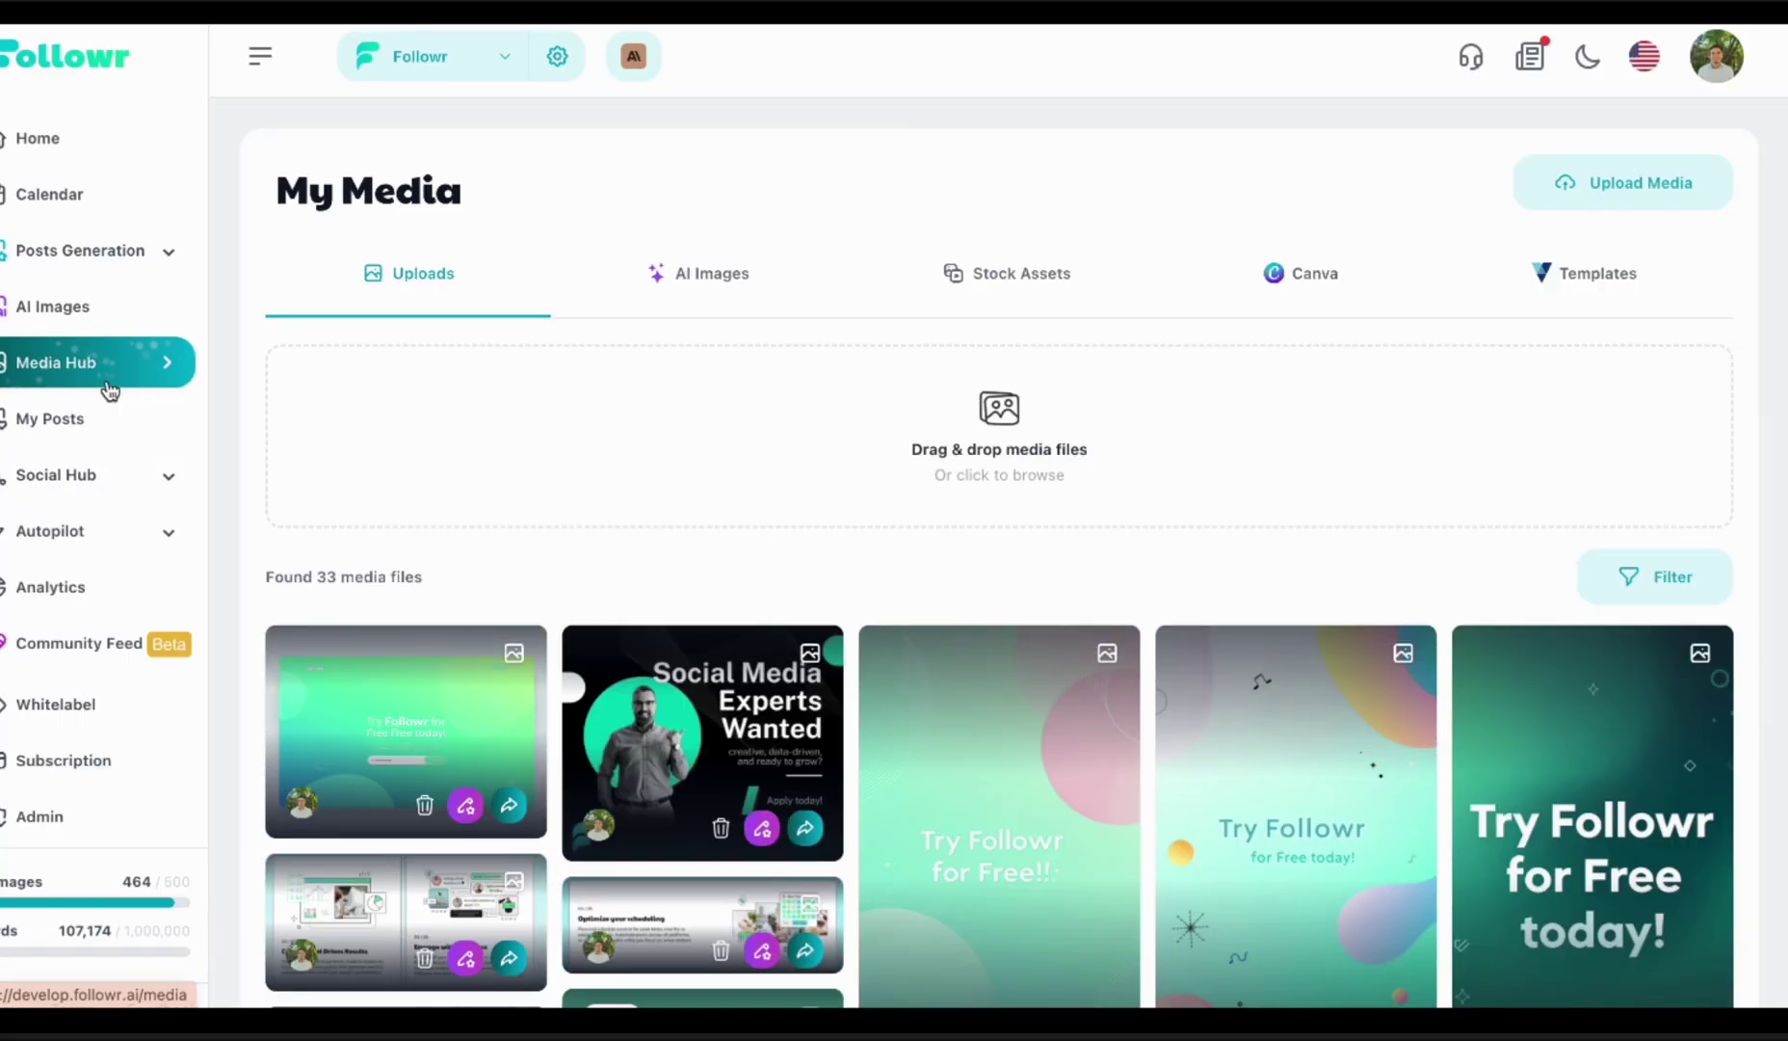
scroll(472, 443, "down", 1)
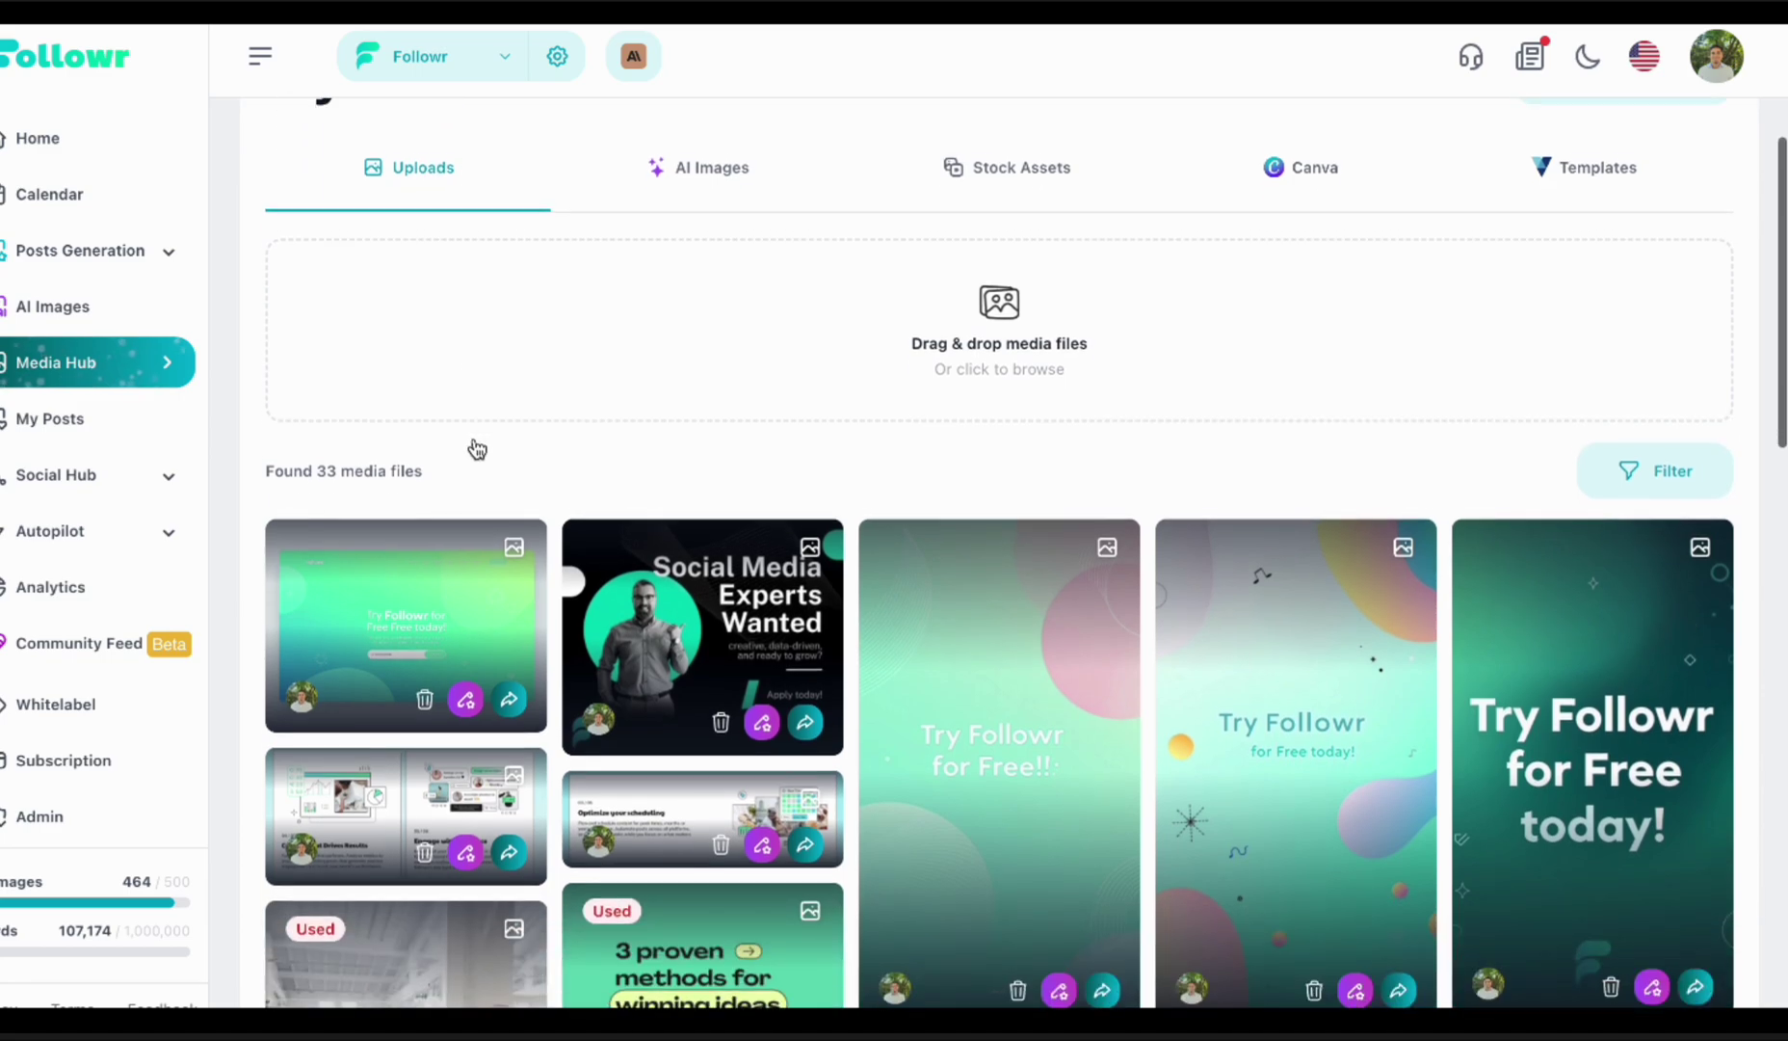
scroll(1011, 275, "up", 1)
left_click(1569, 262)
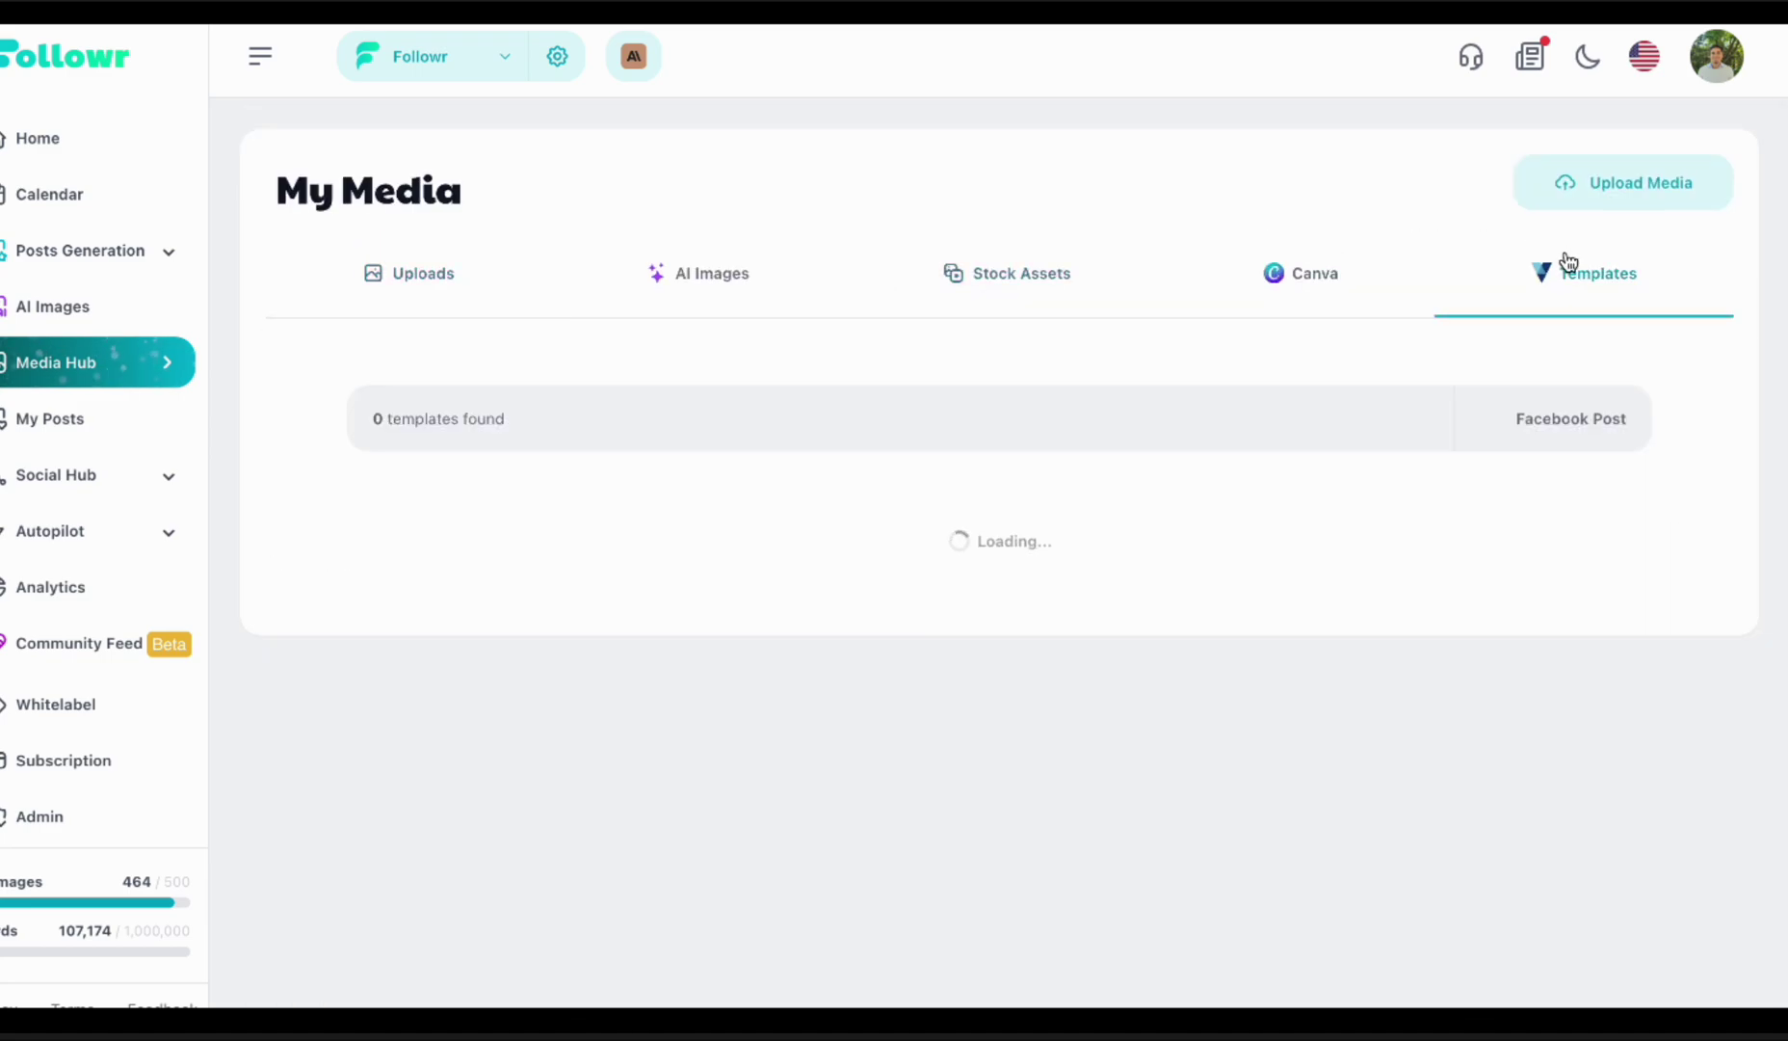
left_click(1569, 424)
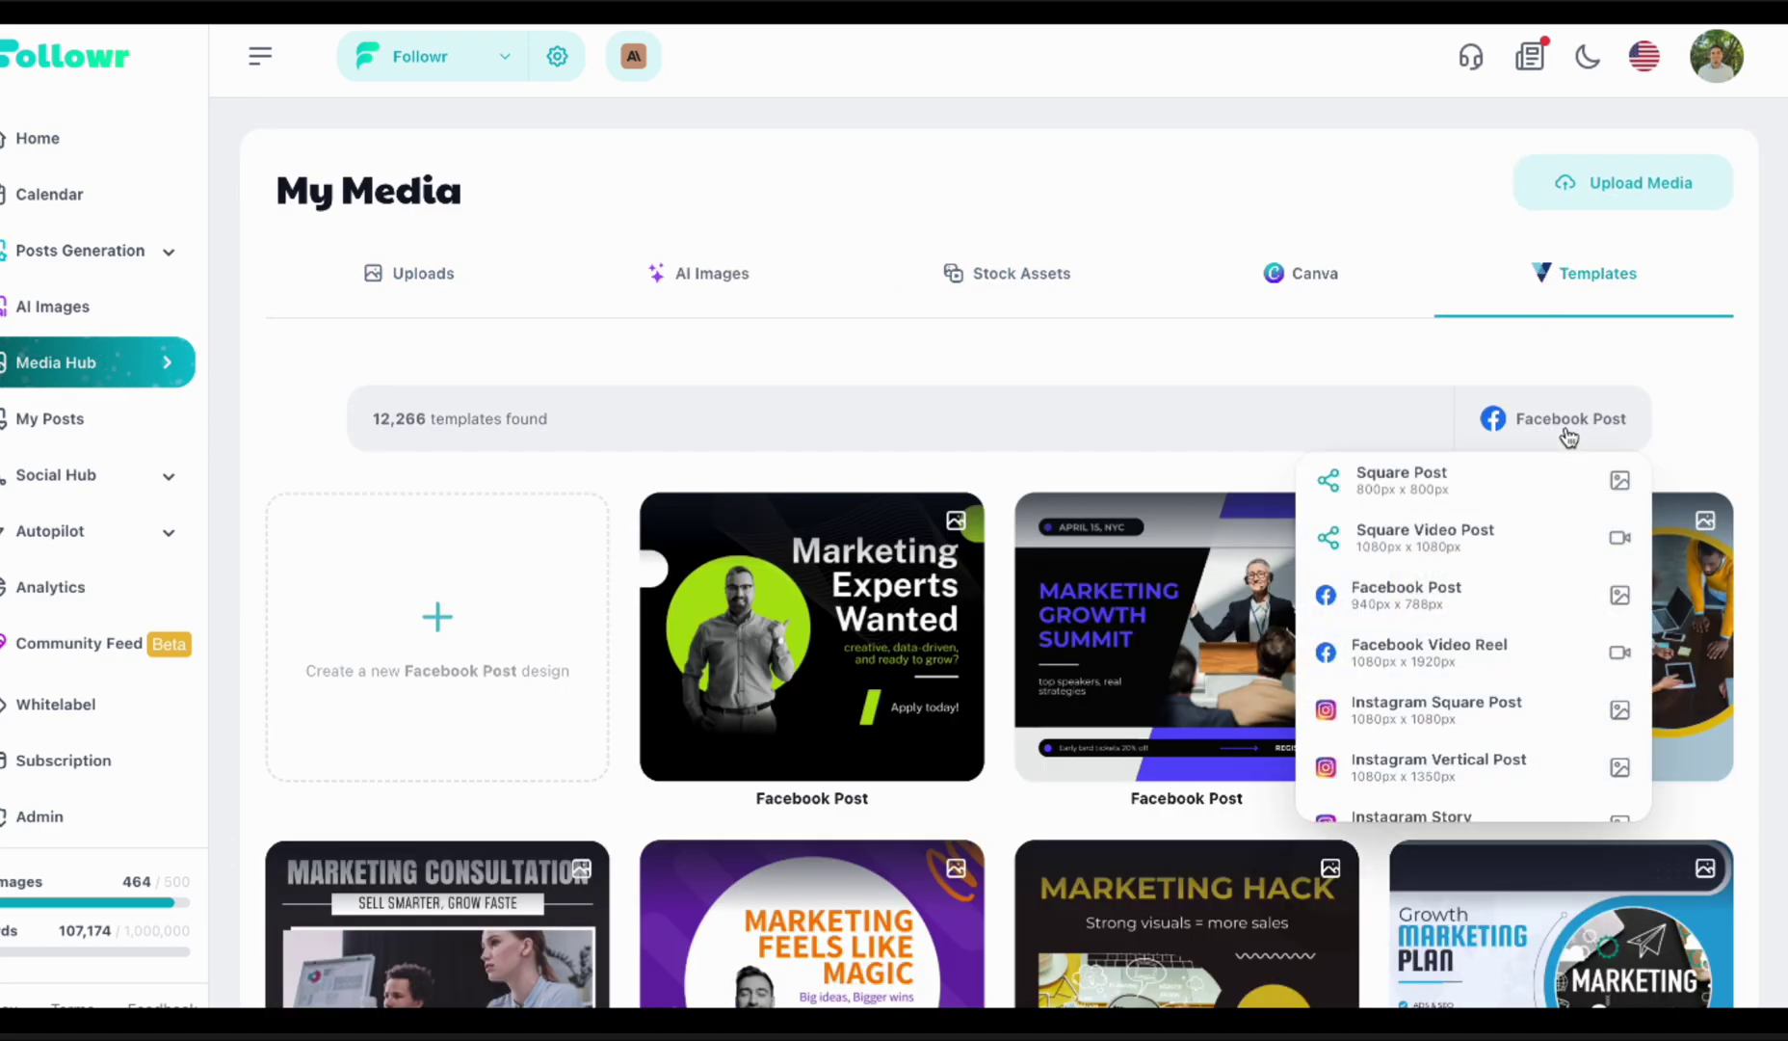
left_click(1659, 413)
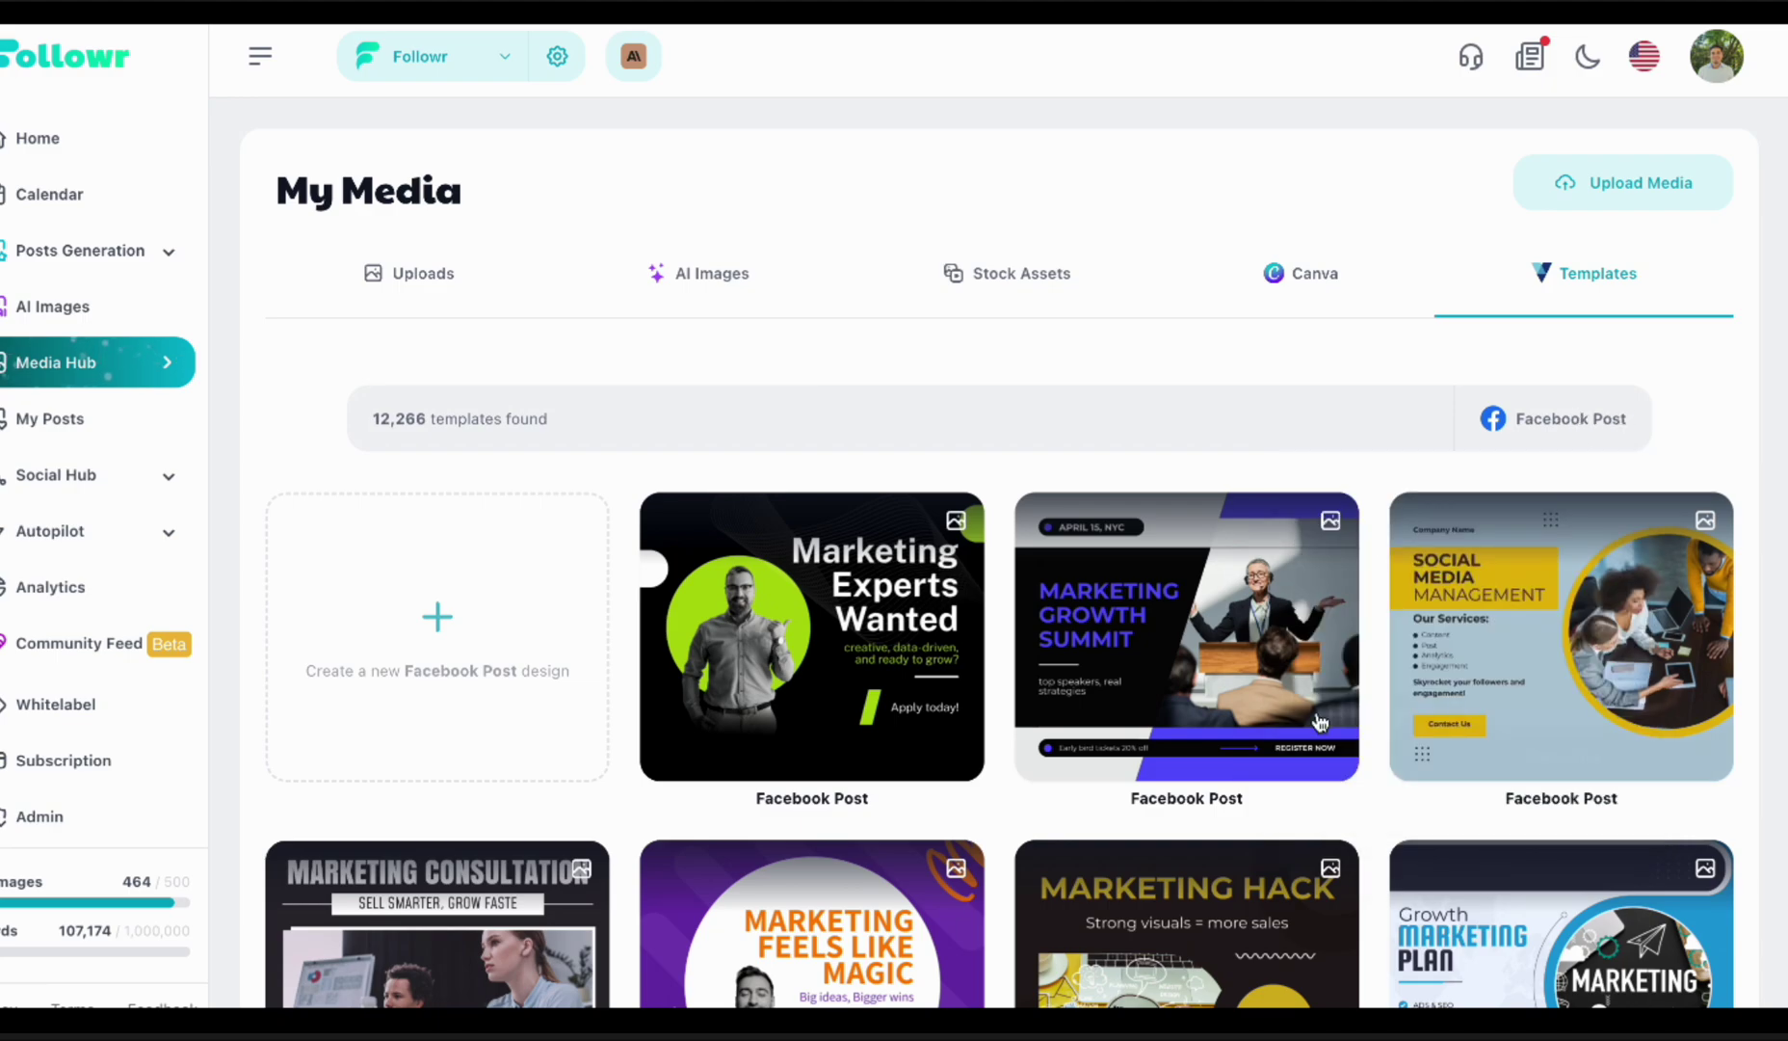
- Open the "Marketing Experts Wanted" Facebook Post template for editing
scroll(1320, 723, "down", 2)
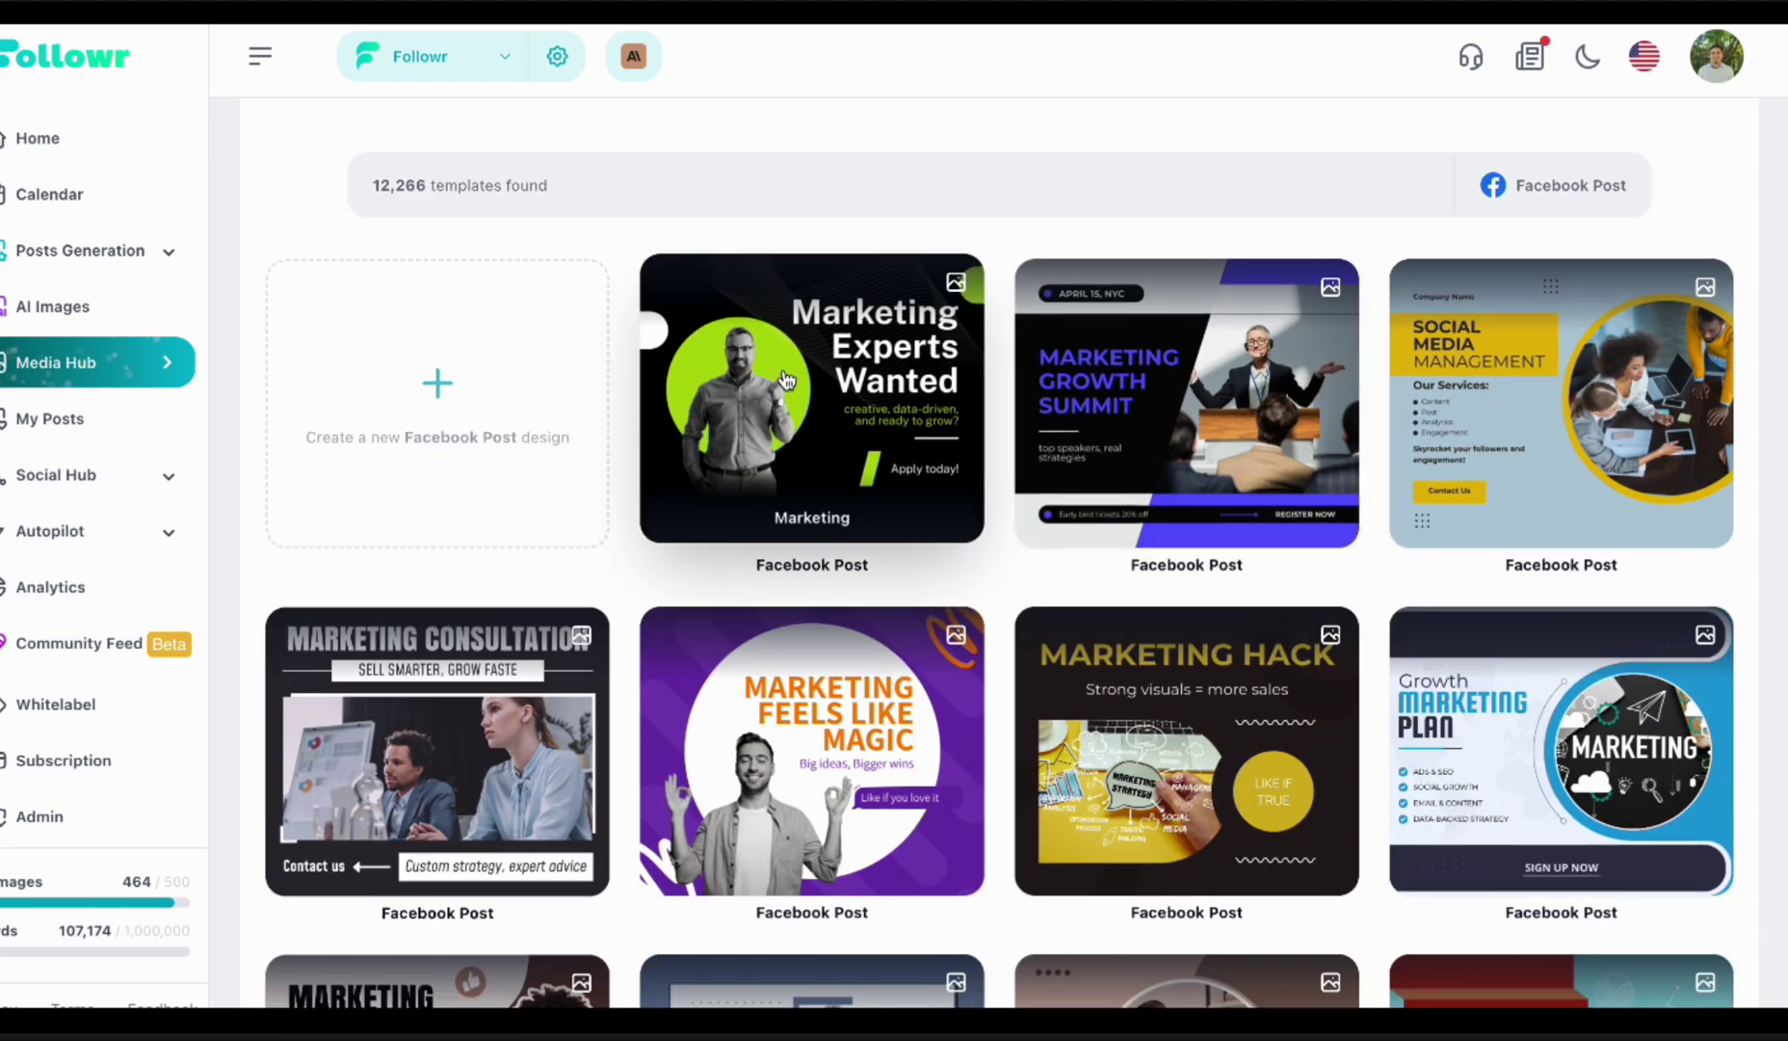
scroll(786, 379, "down", 1)
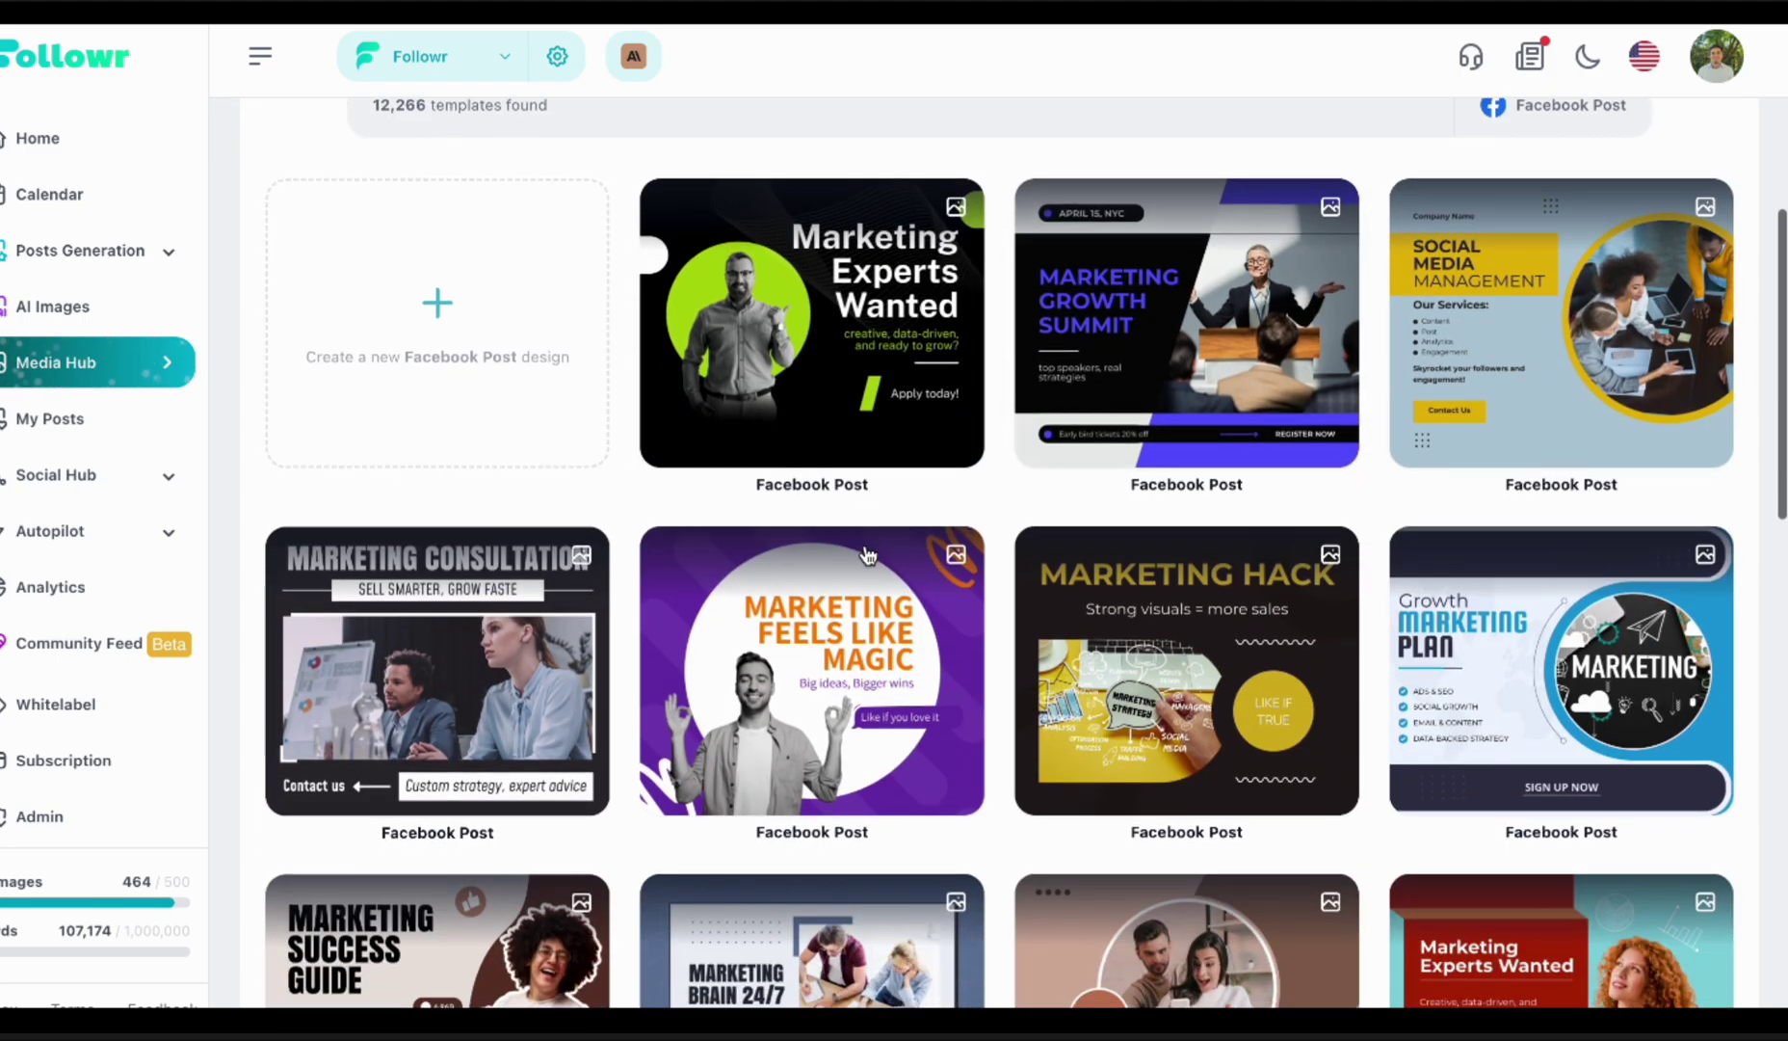
left_click(866, 342)
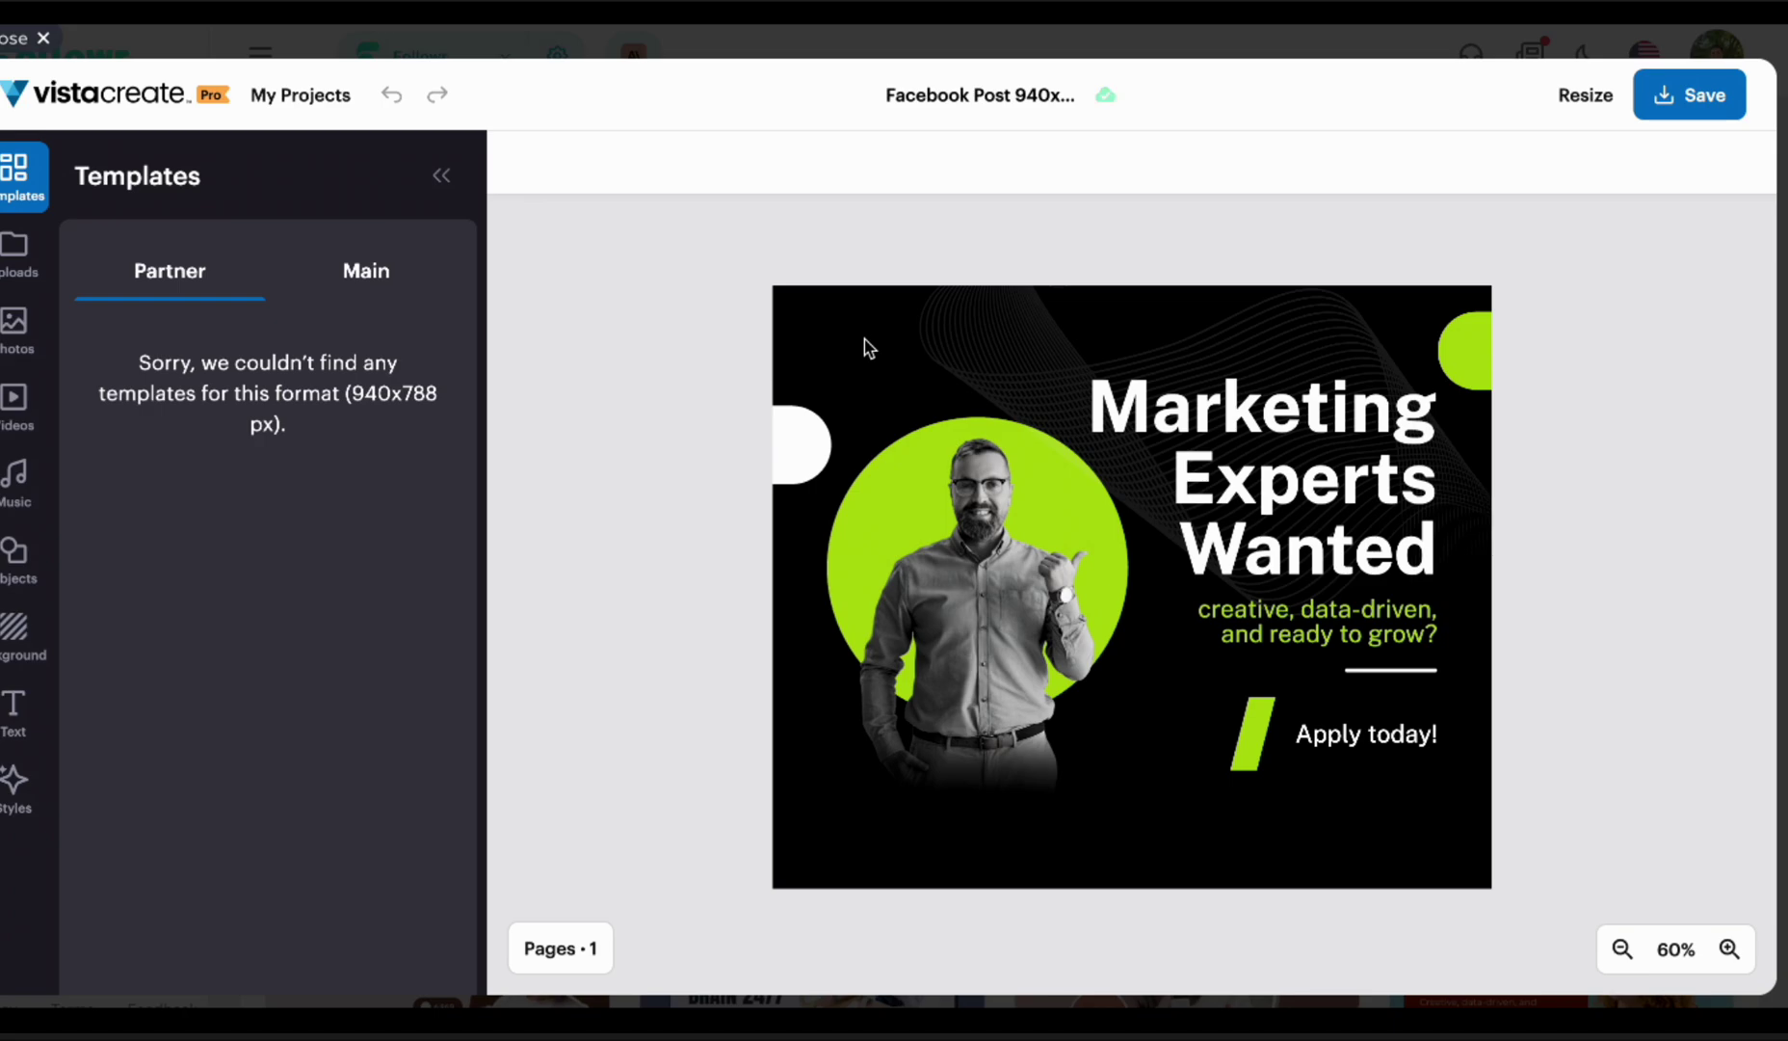
- Replace "Marketing" in the headline with "Social Media" and widen the text box so both words fit on one line
left_click(1231, 398)
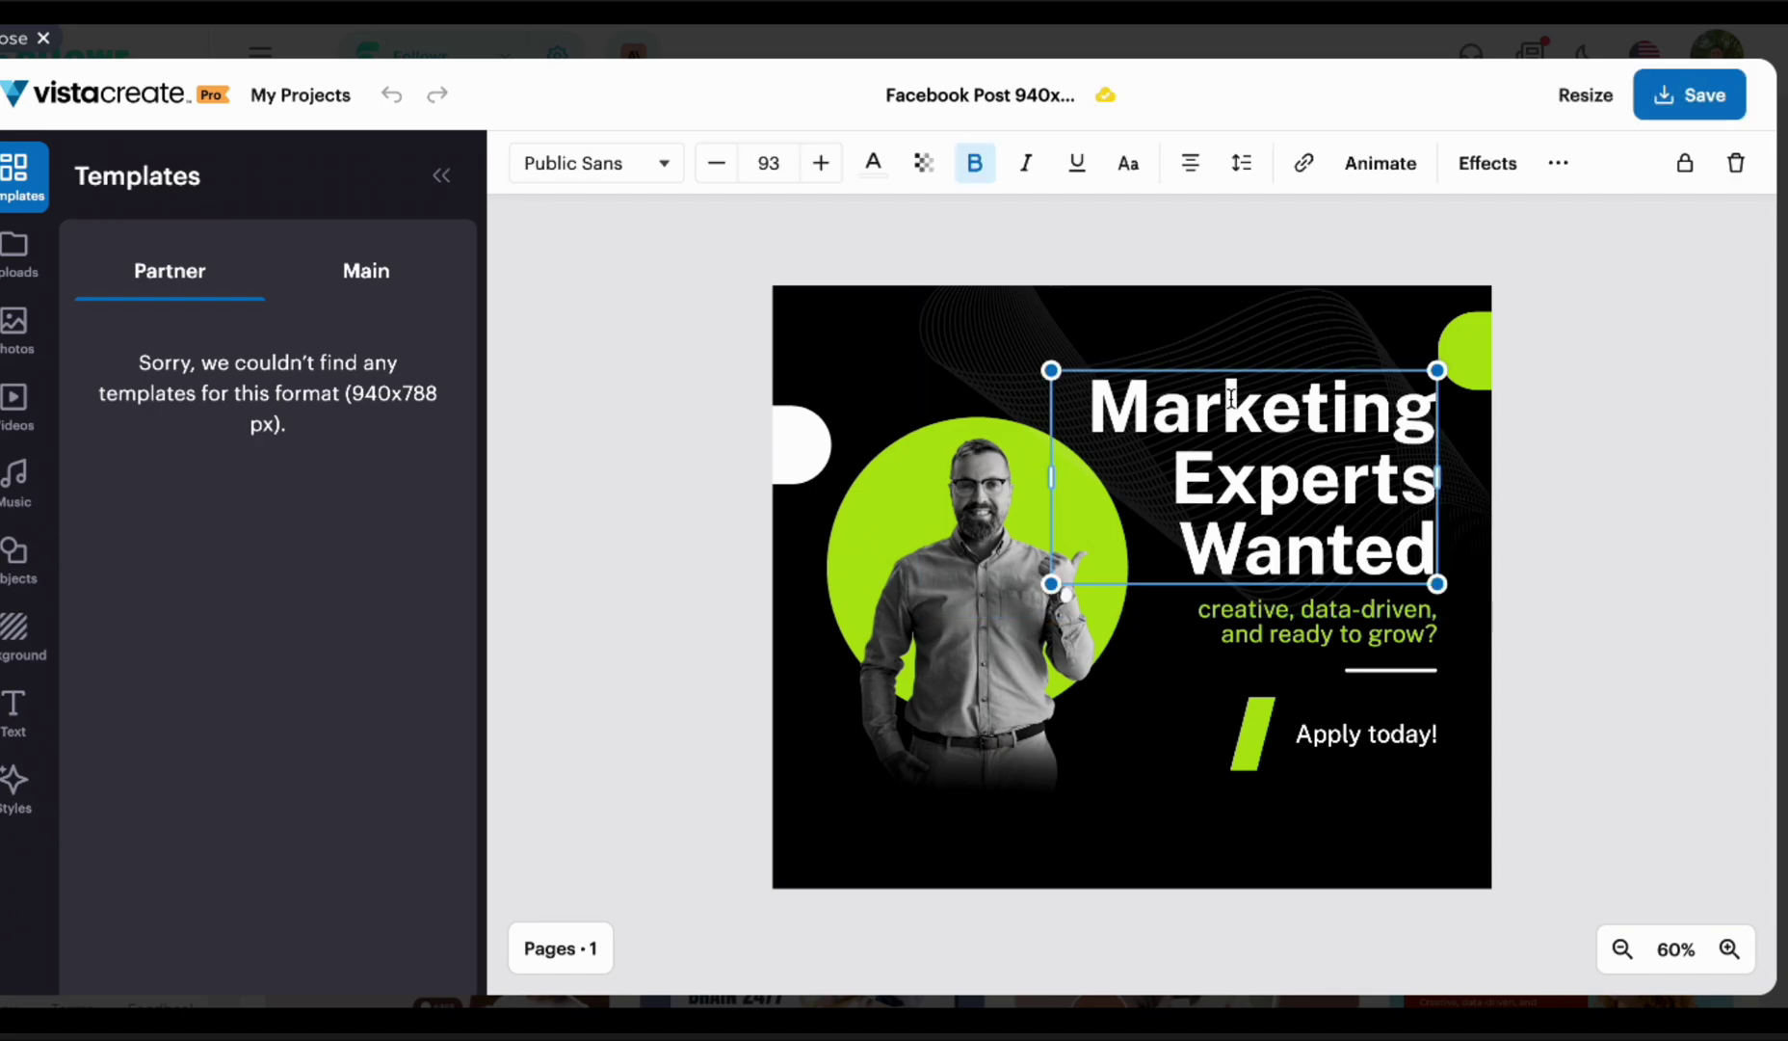
double_click(1231, 398)
left_click(1231, 398)
left_click(1232, 398)
triple_click(1231, 397)
left_click(1231, 398)
left_click_drag(1431, 412, 1101, 419)
type("Social Media")
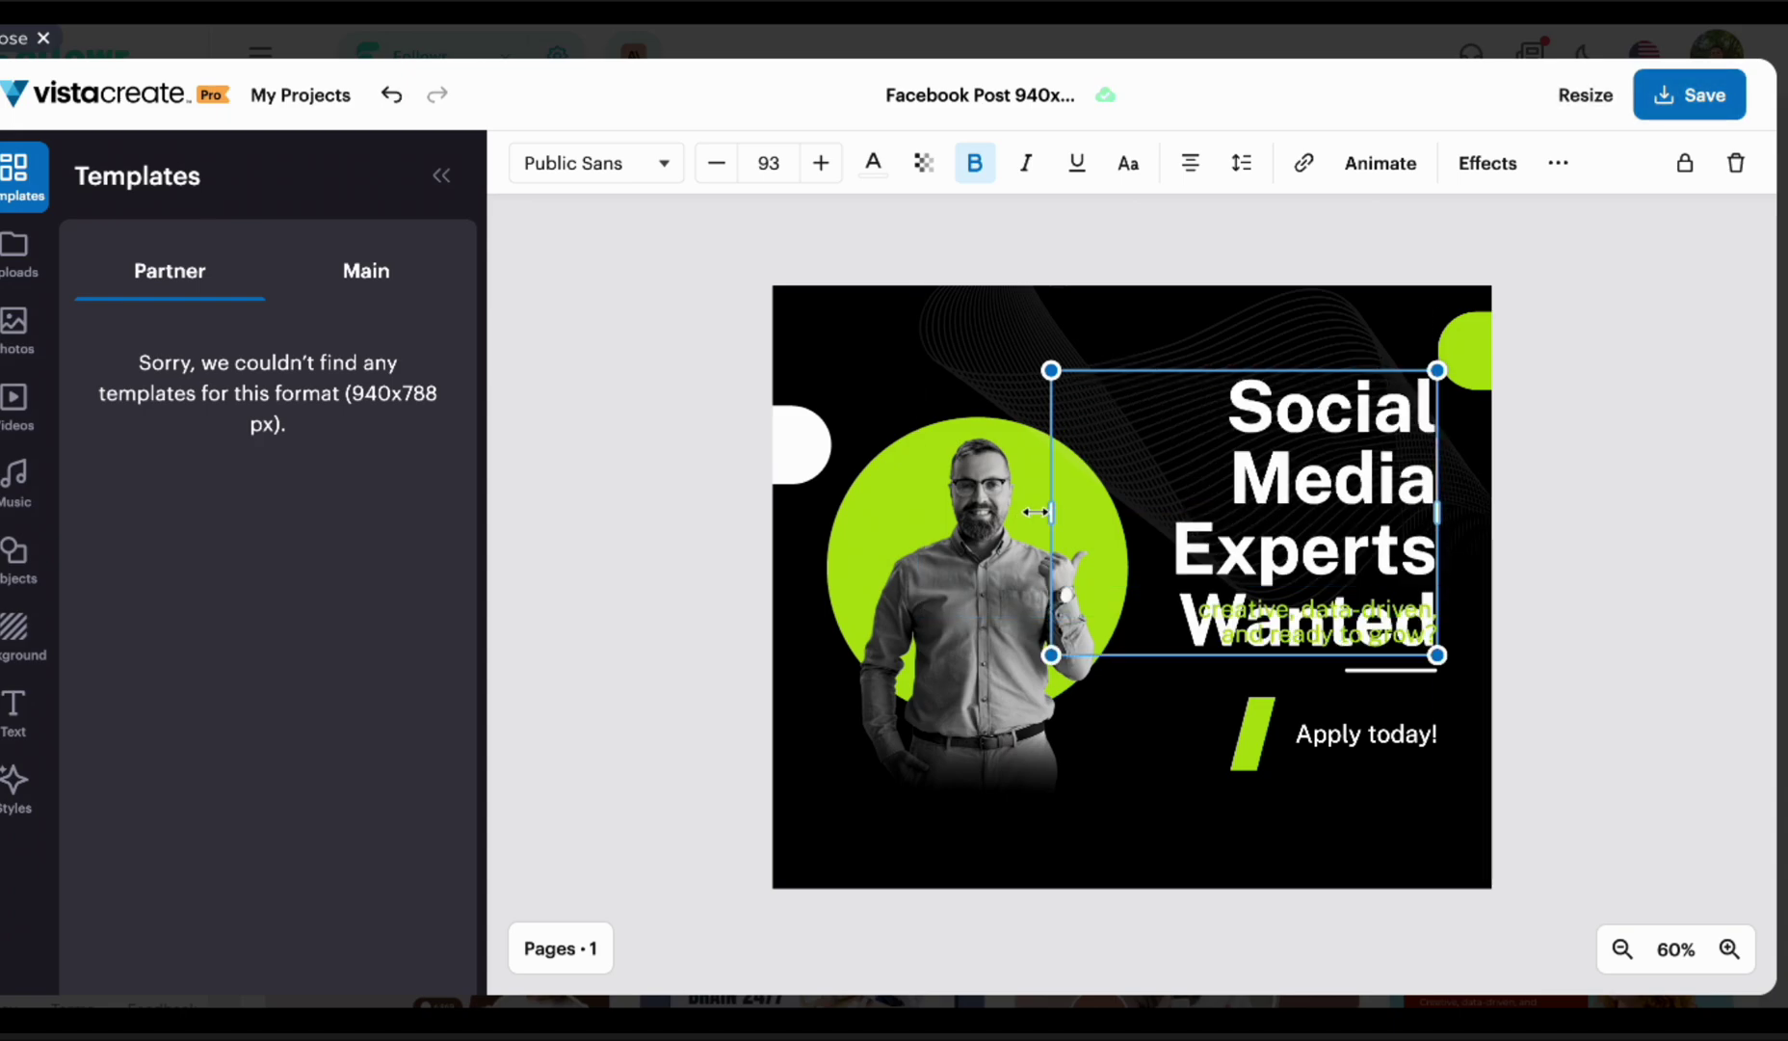
left_click_drag(1036, 511, 915, 512)
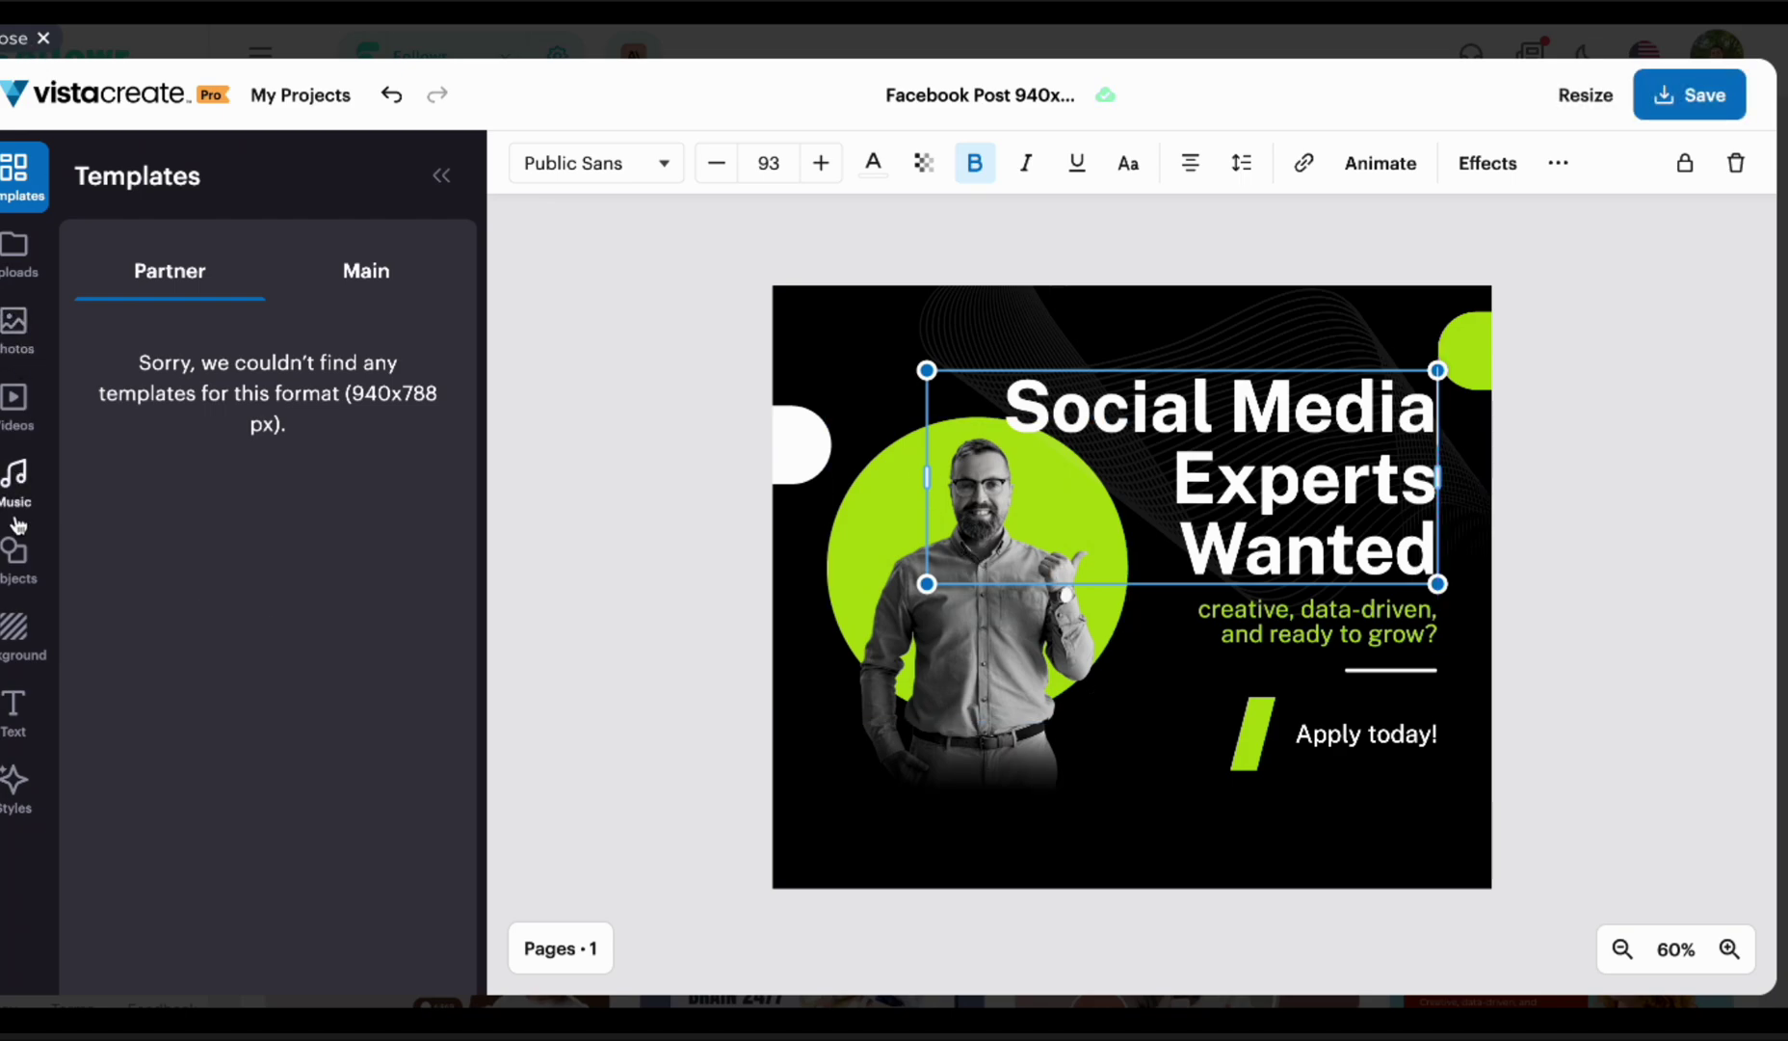
- Place the uploaded Followr logo in the lower-left corner of the design
left_click(15, 252)
scroll(308, 852, "down", 1)
left_click_drag(306, 853, 821, 839)
- Undo the accidental downward move of the headline and shift it slightly up towards the design's upper edge
left_click(846, 545)
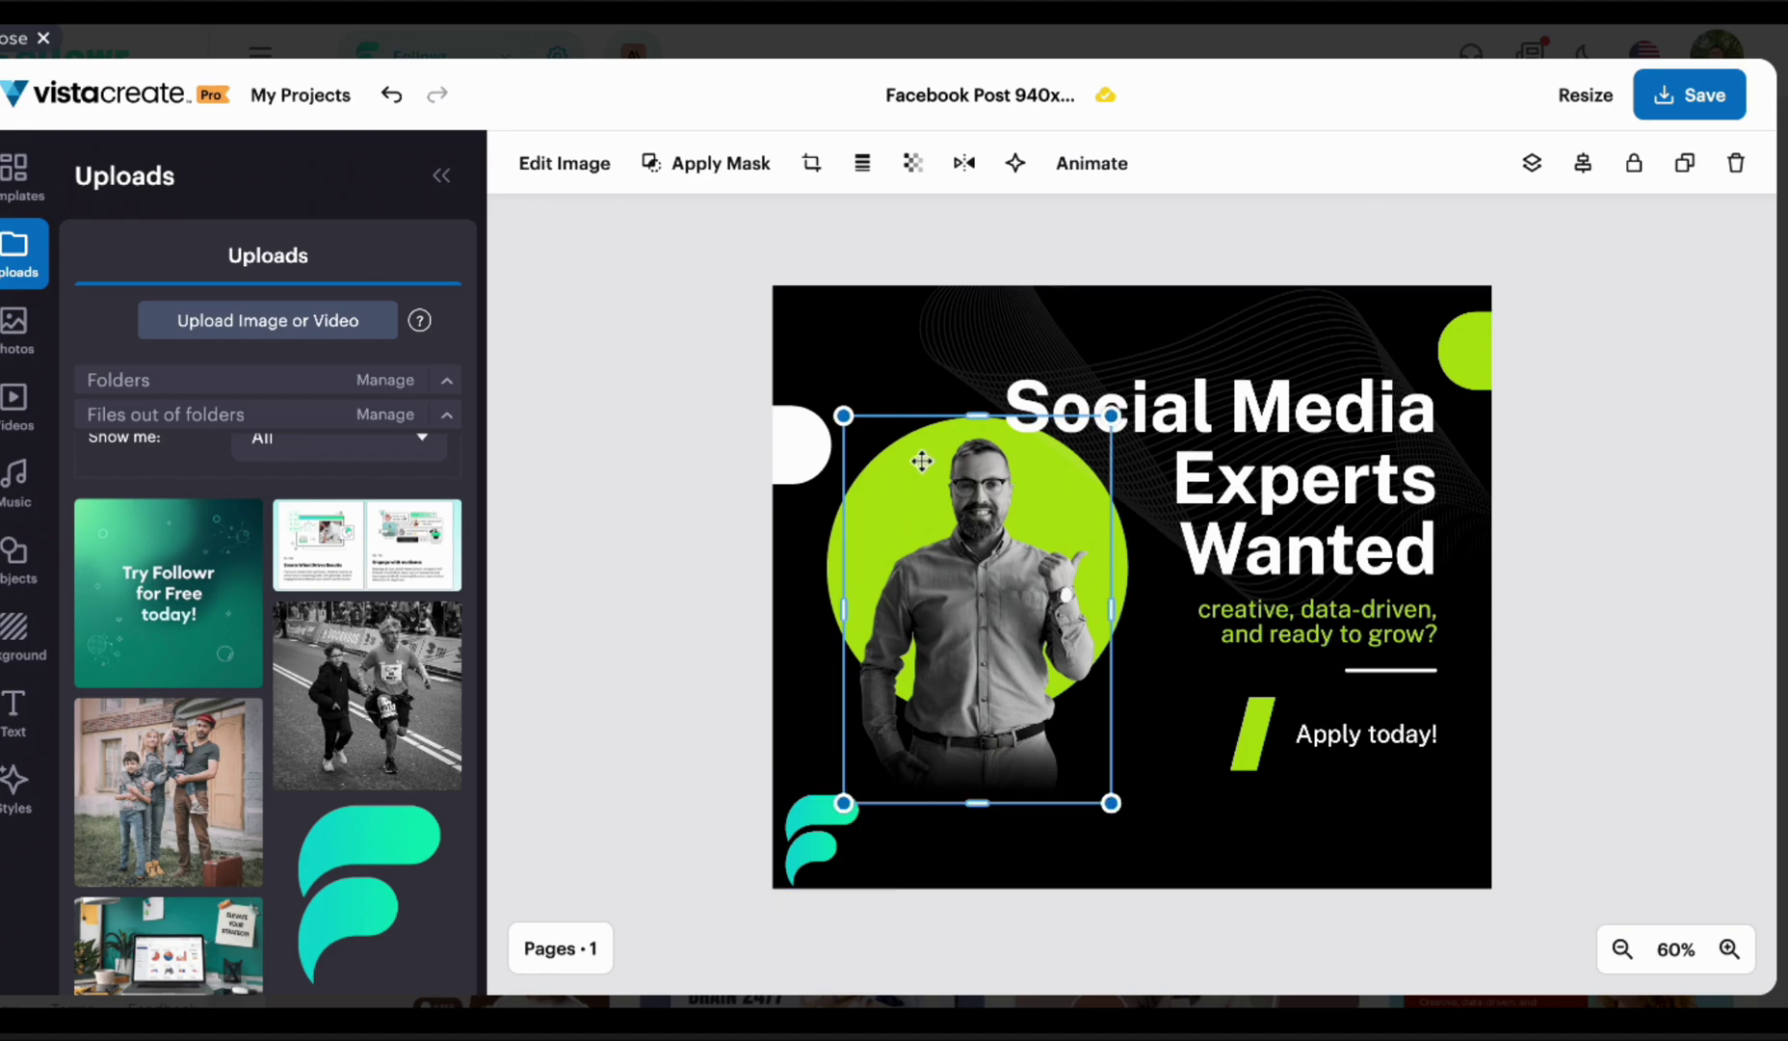
left_click_drag(934, 487, 918, 622)
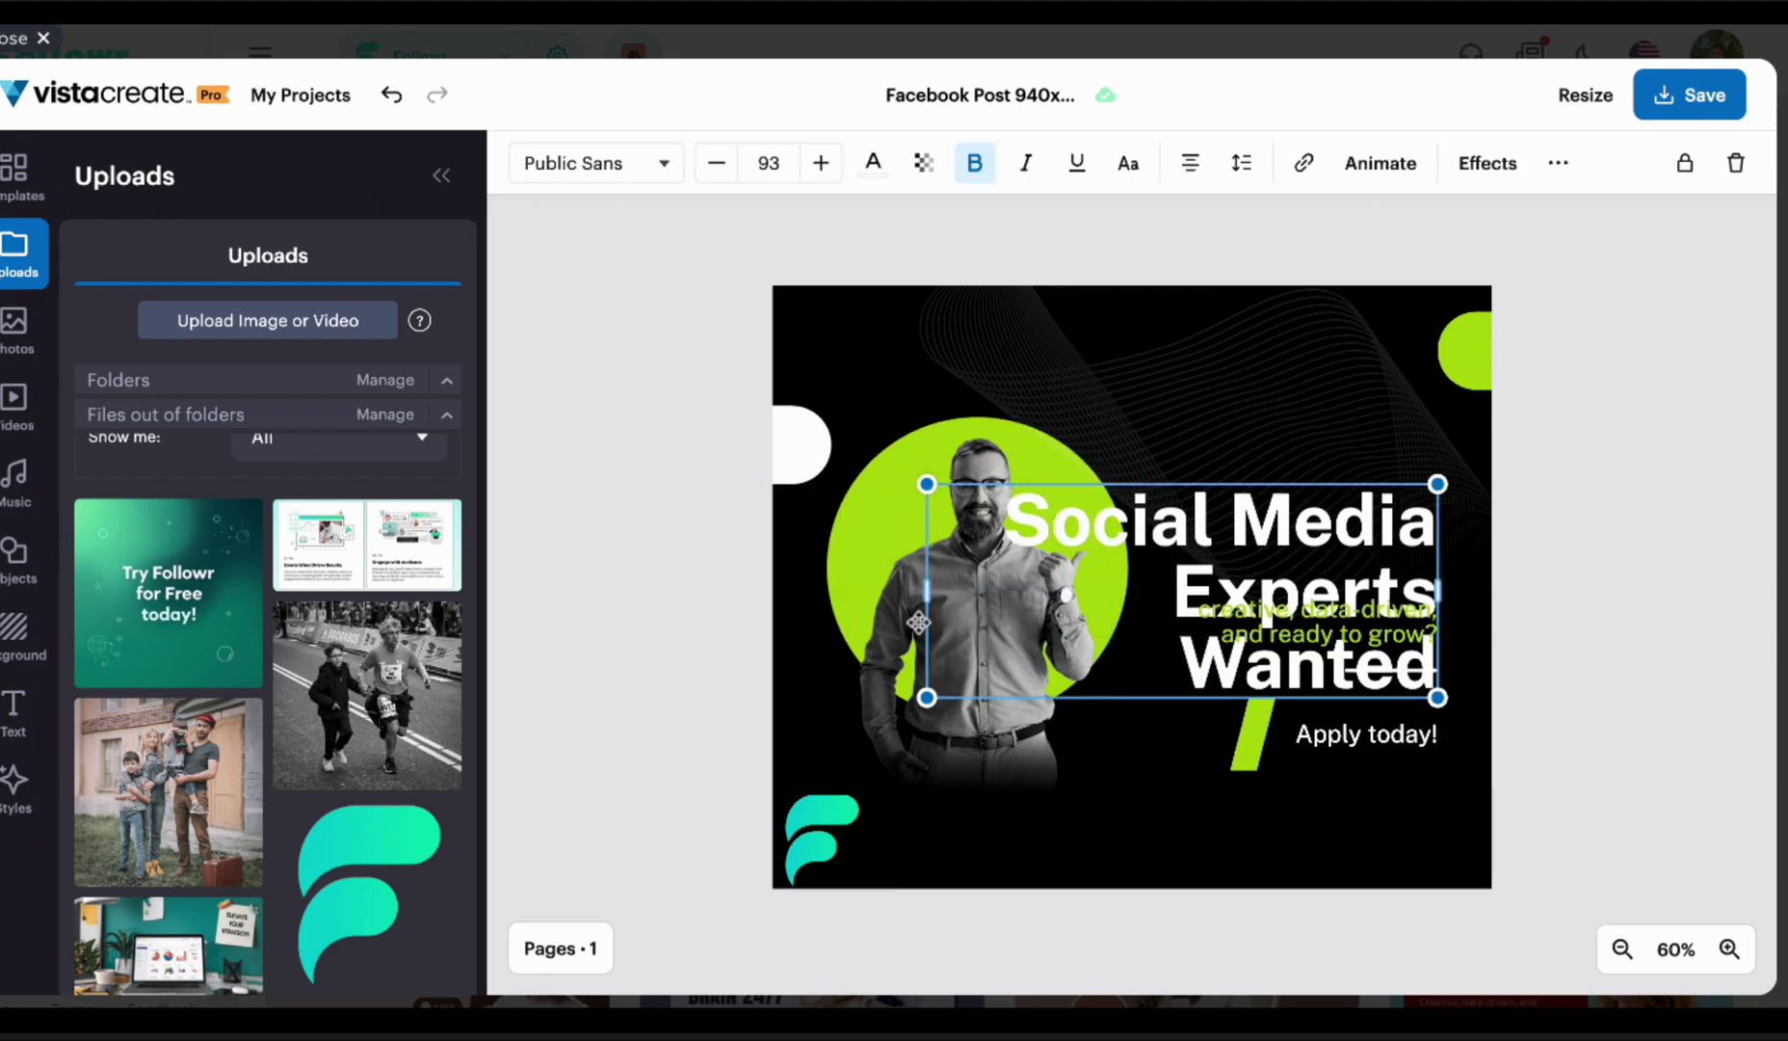
key("ctrl+z")
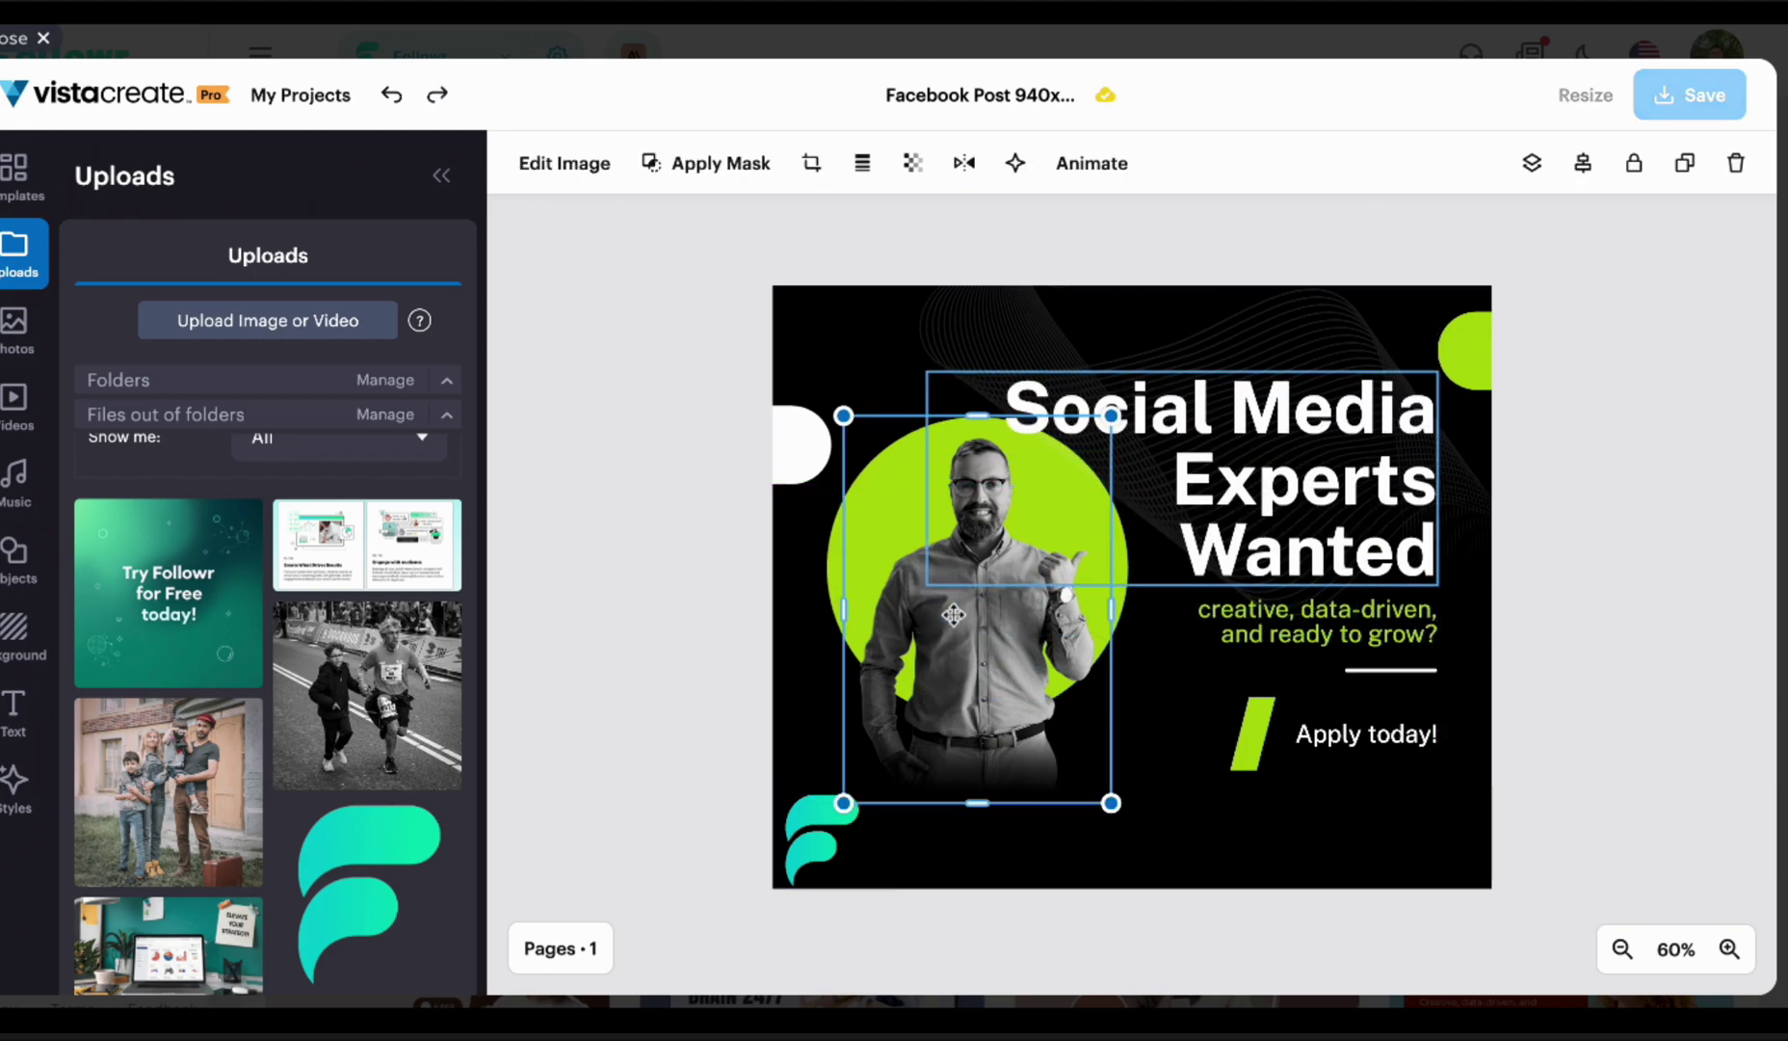
left_click_drag(964, 540, 963, 497)
- Move the man's photo down to expose the large circle and fill the circle with the logo's teal, 00D8C1
left_click(999, 687)
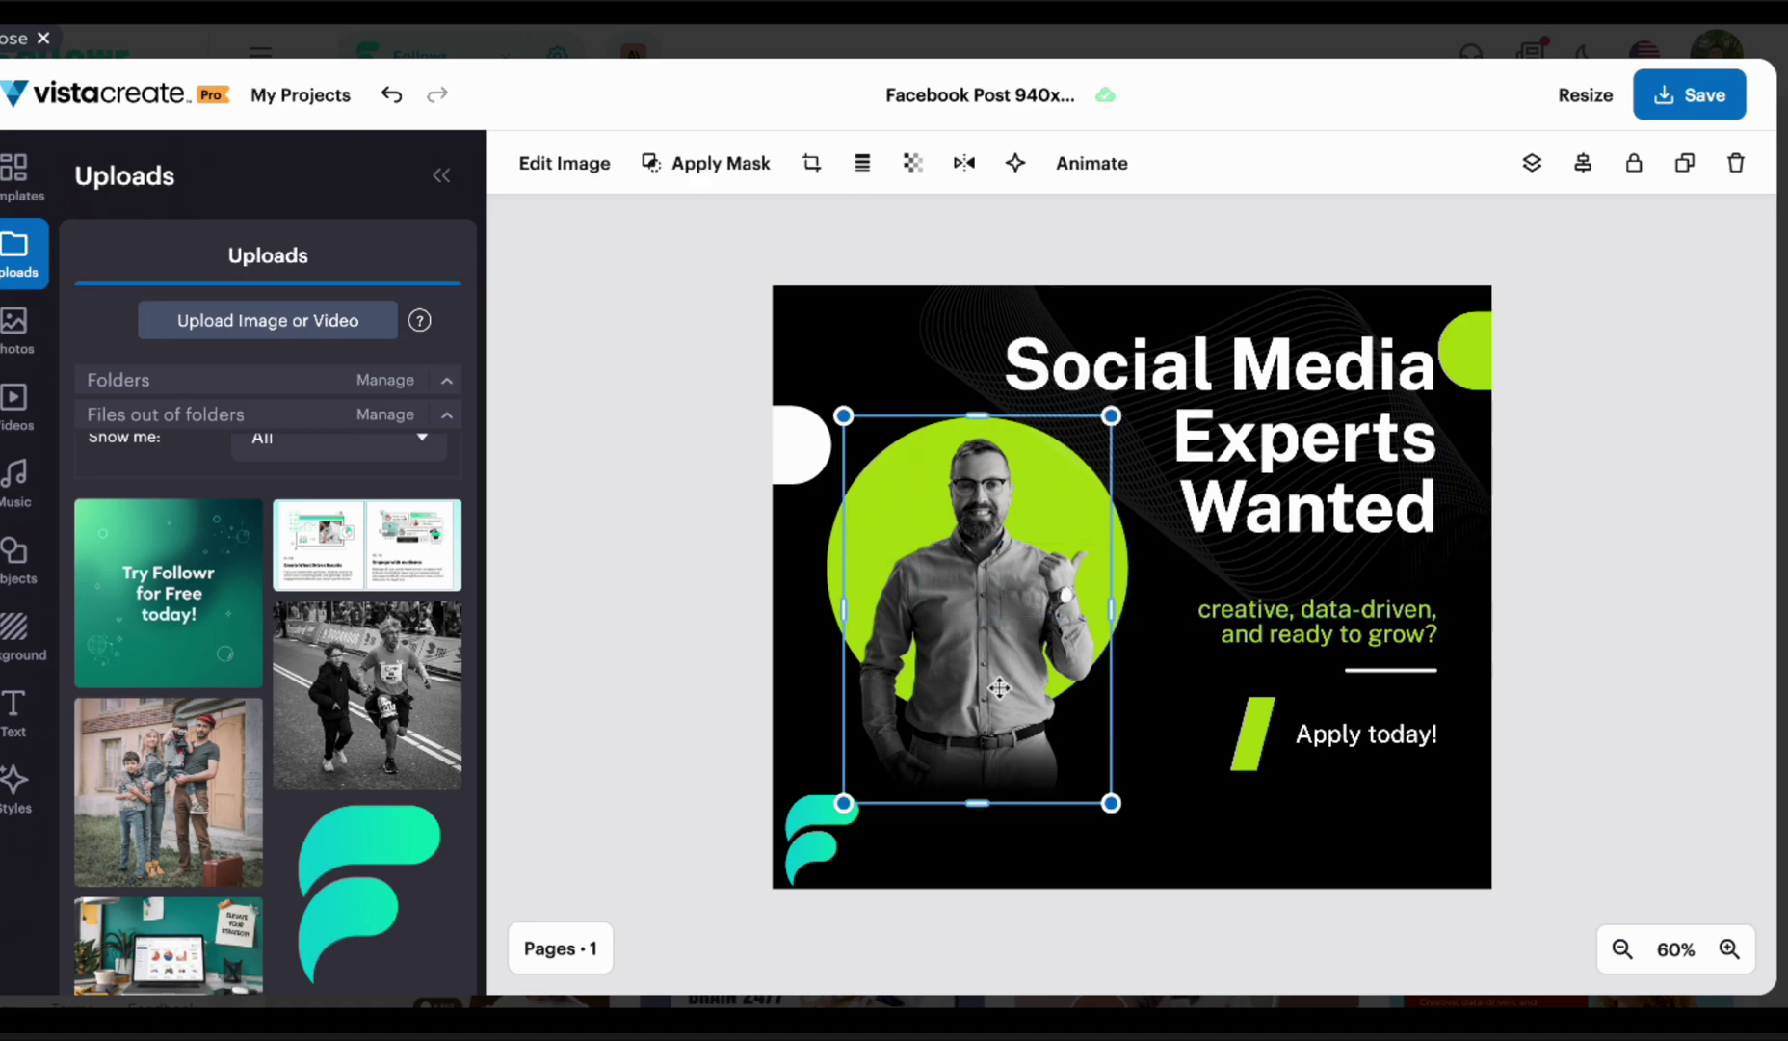
left_click_drag(999, 687, 999, 841)
left_click(886, 495)
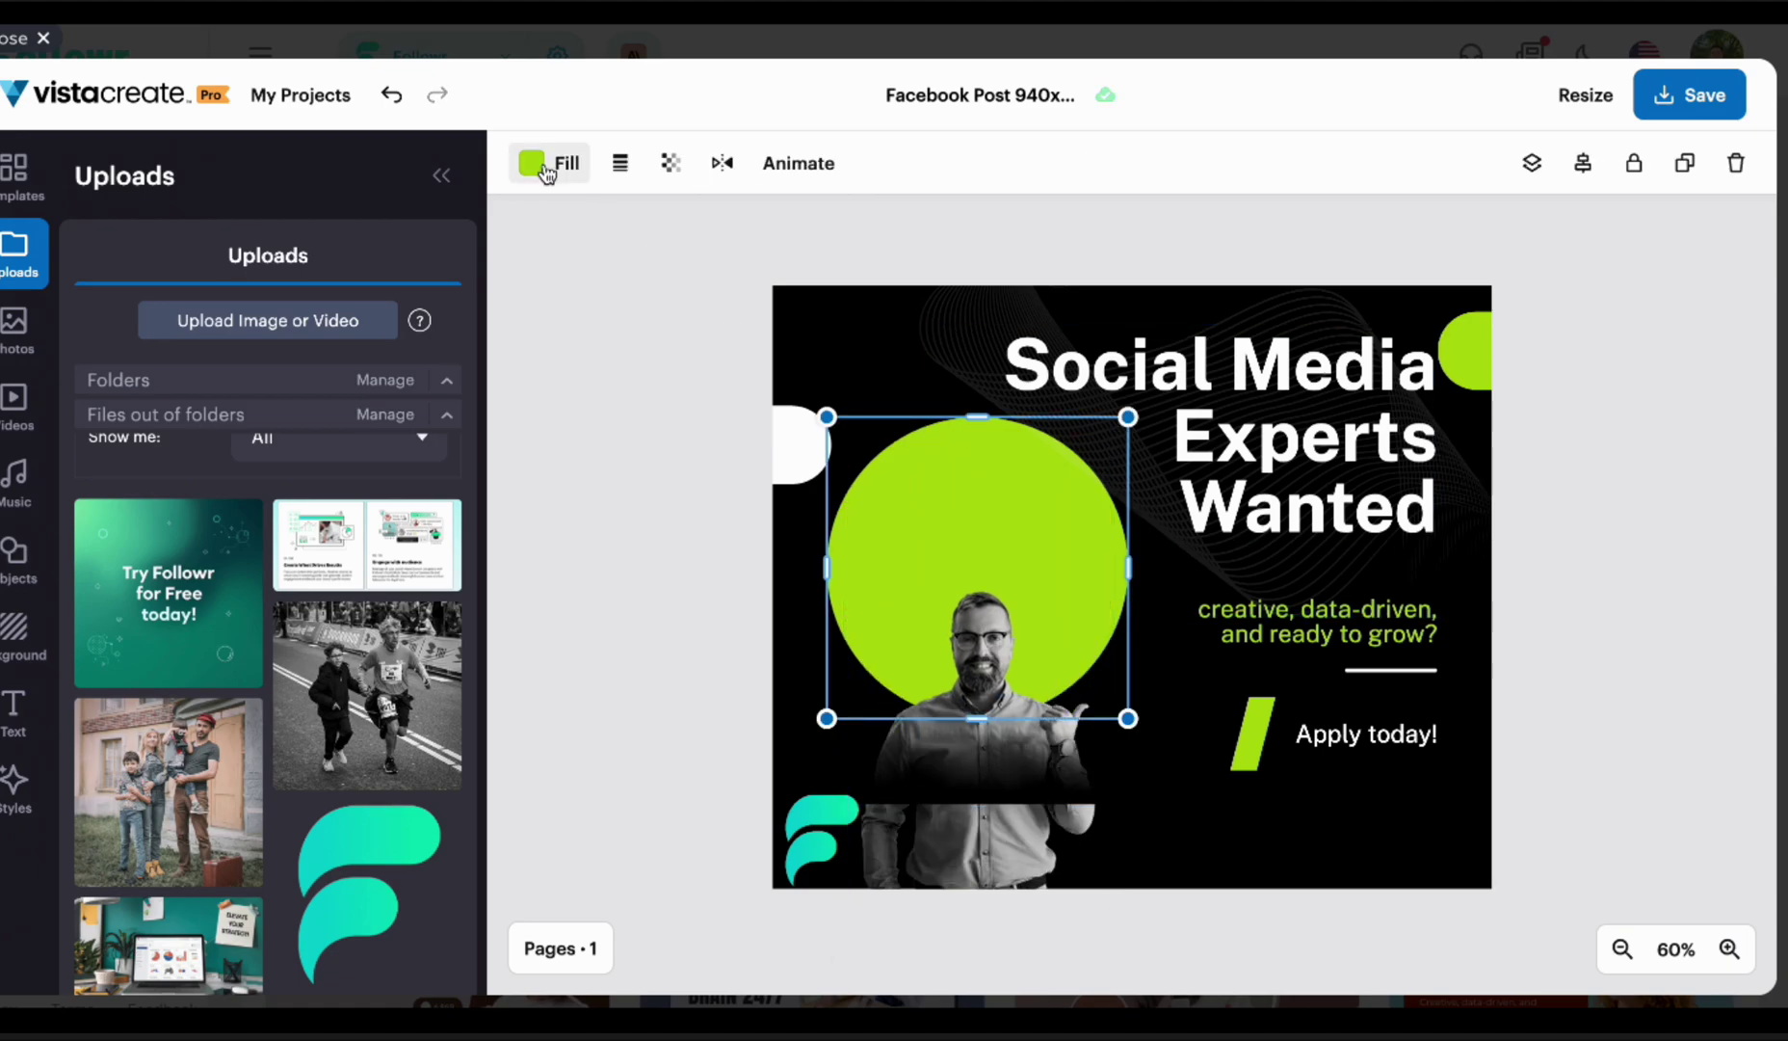
left_click(546, 166)
left_click(186, 928)
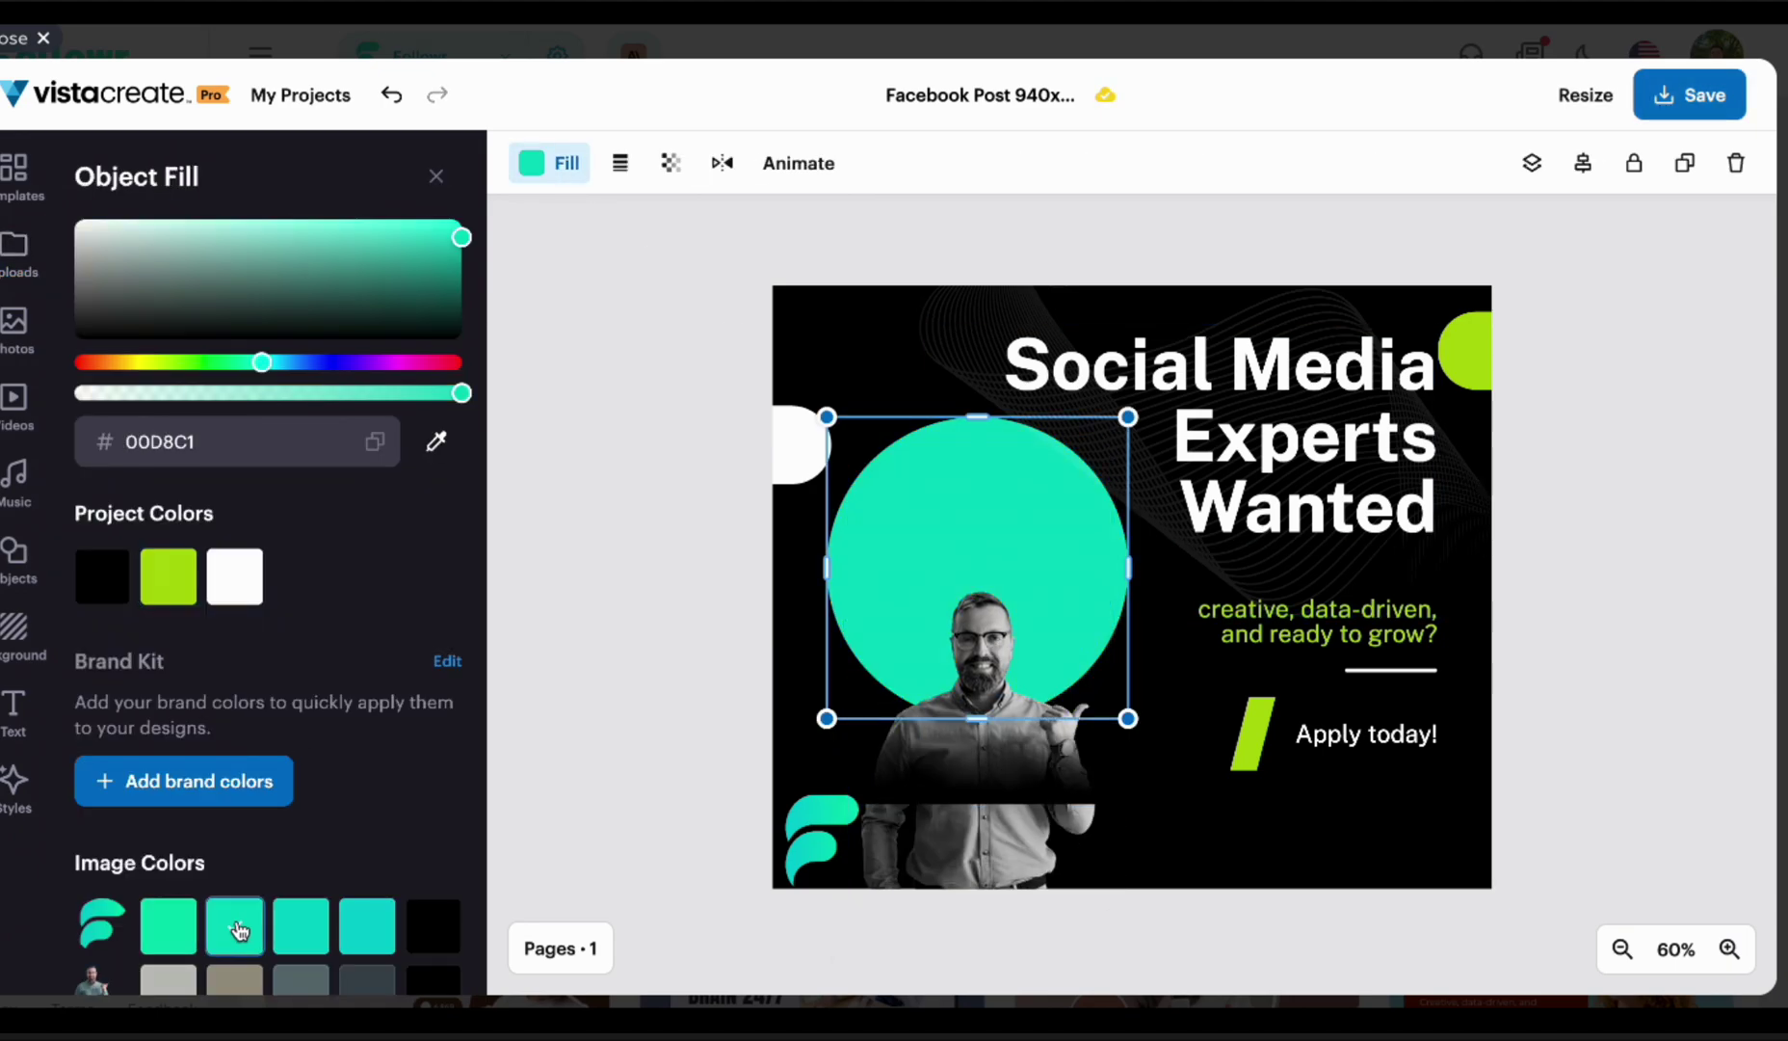
- Recolor the green rounded shape at the design's upper-right edge with the same teal as the large circle
left_click(1451, 347)
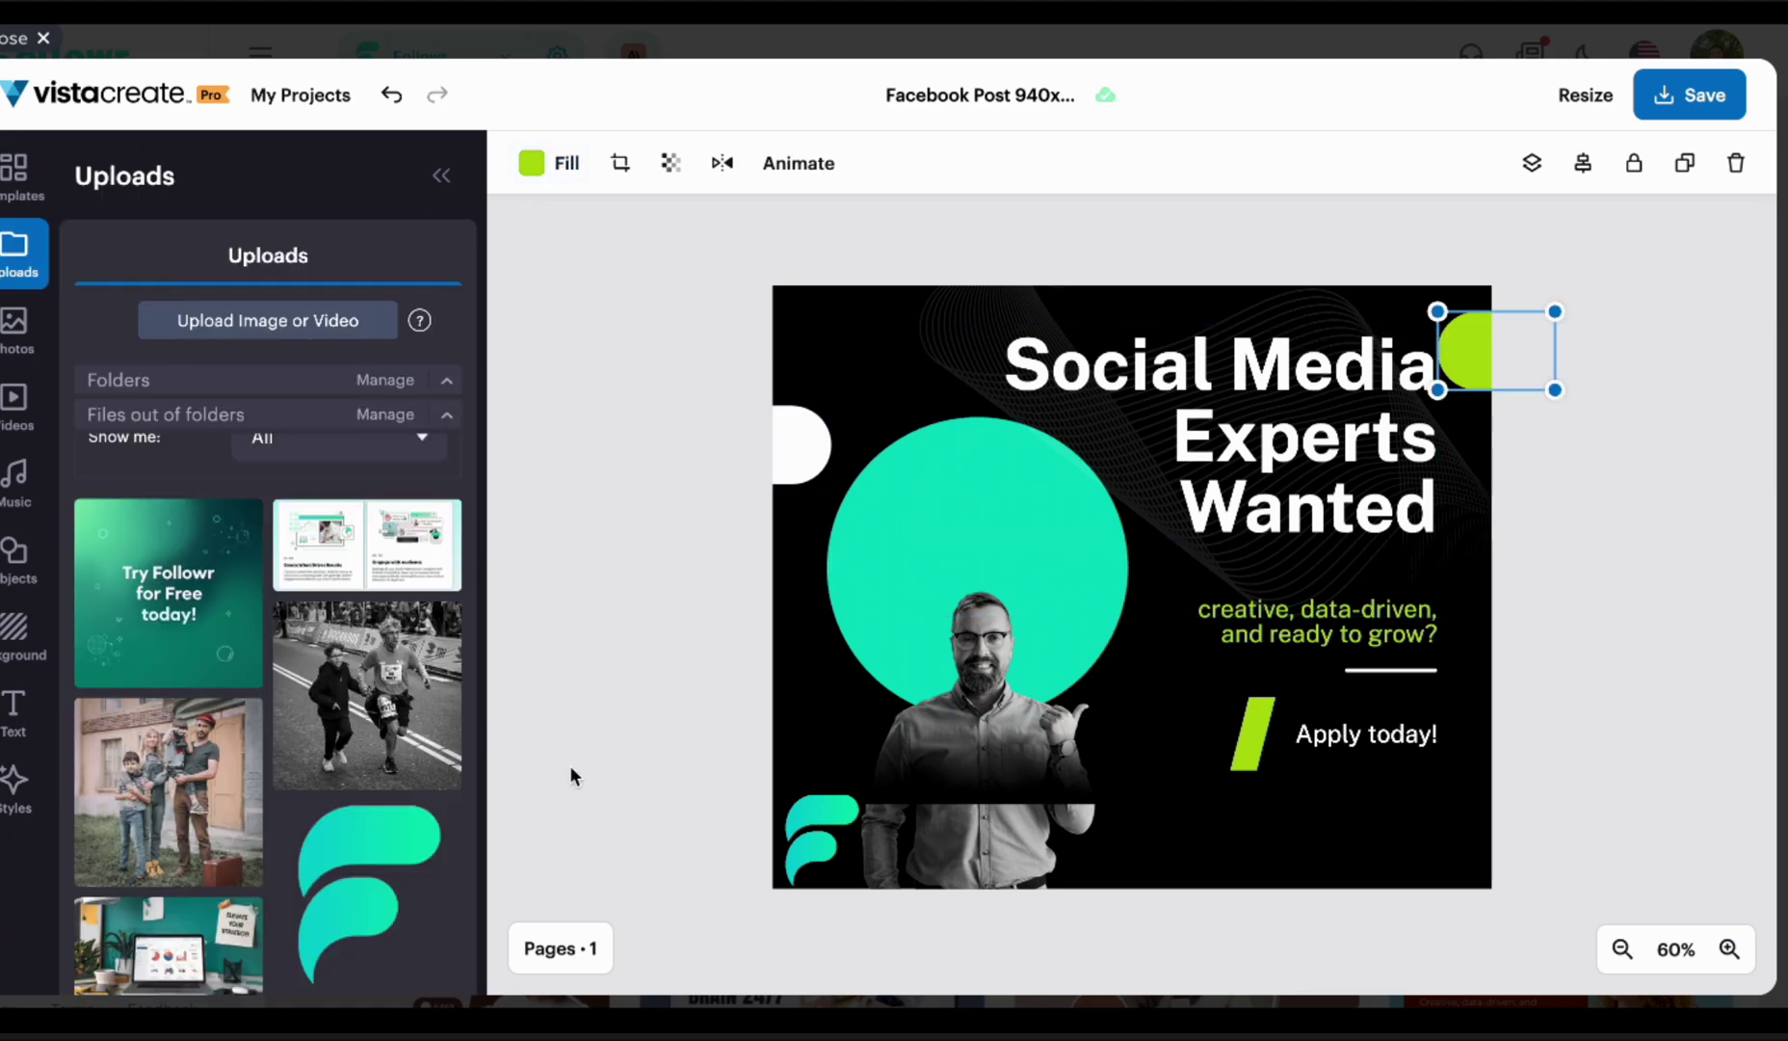
left_click(545, 168)
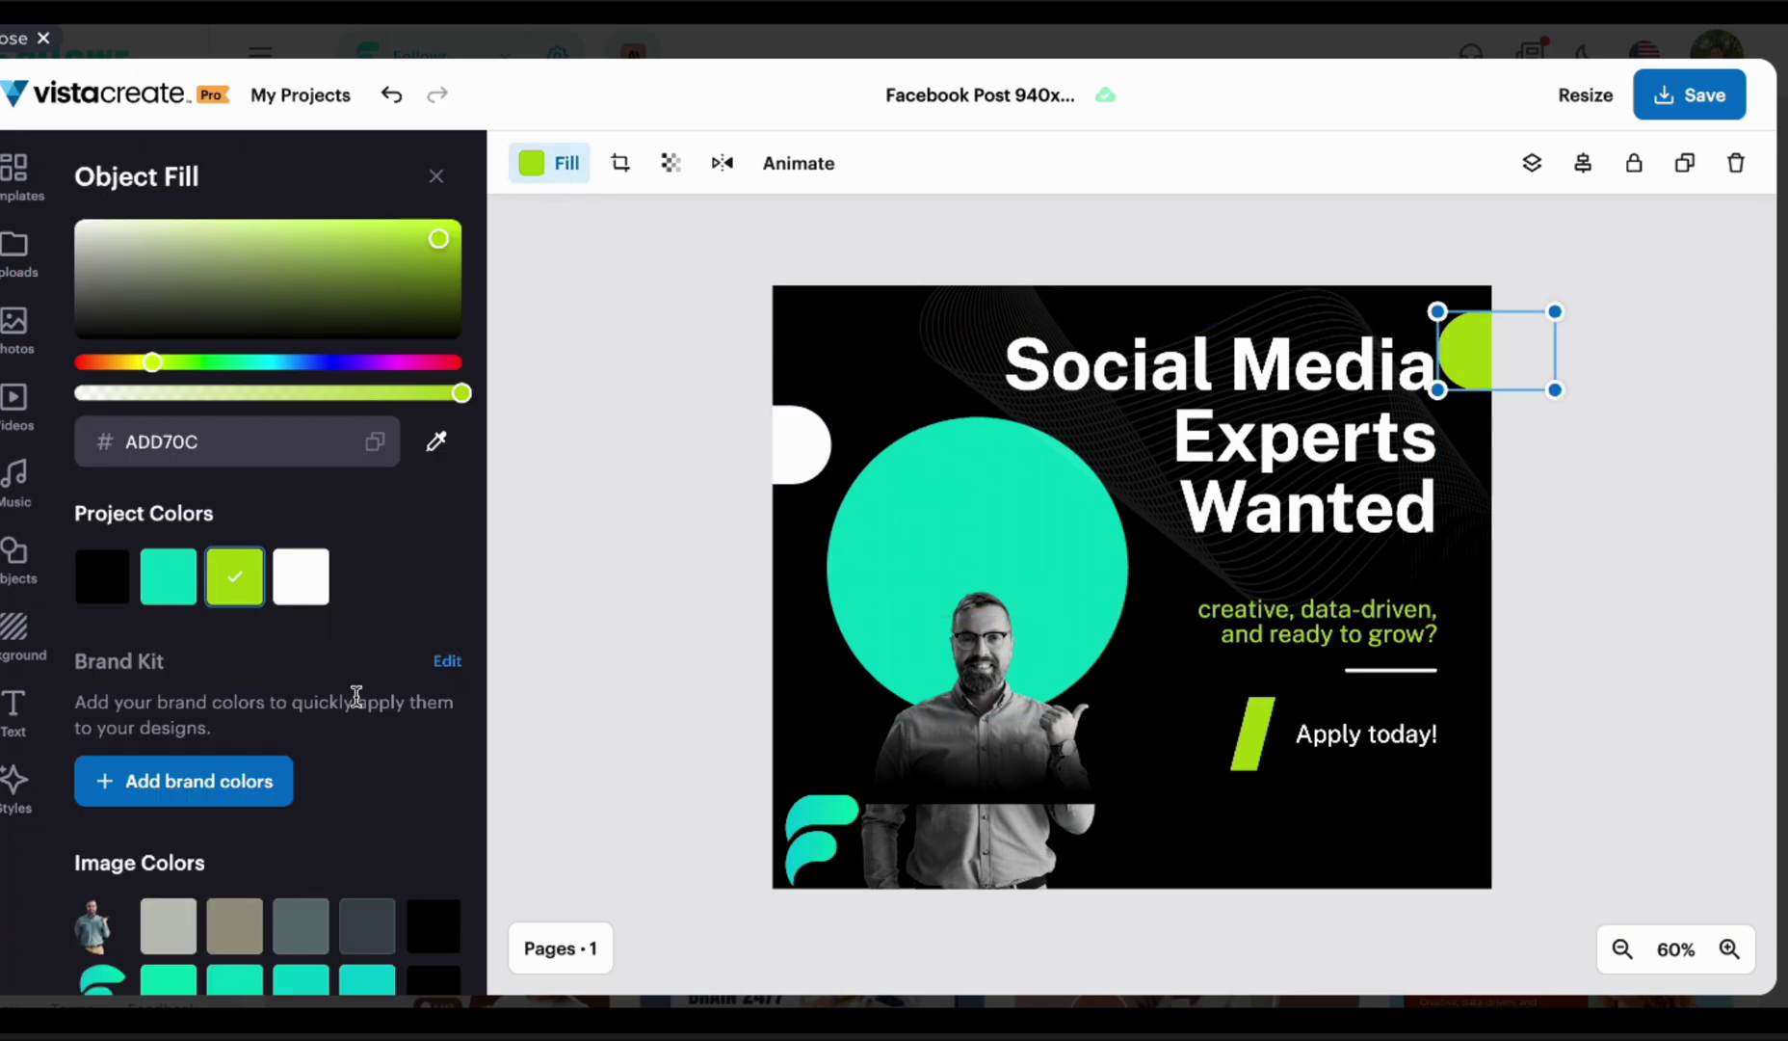
left_click(170, 579)
- Fill the slanted bar beside "Apply today!" with the logo's green, 01DEB4
left_click(1252, 732)
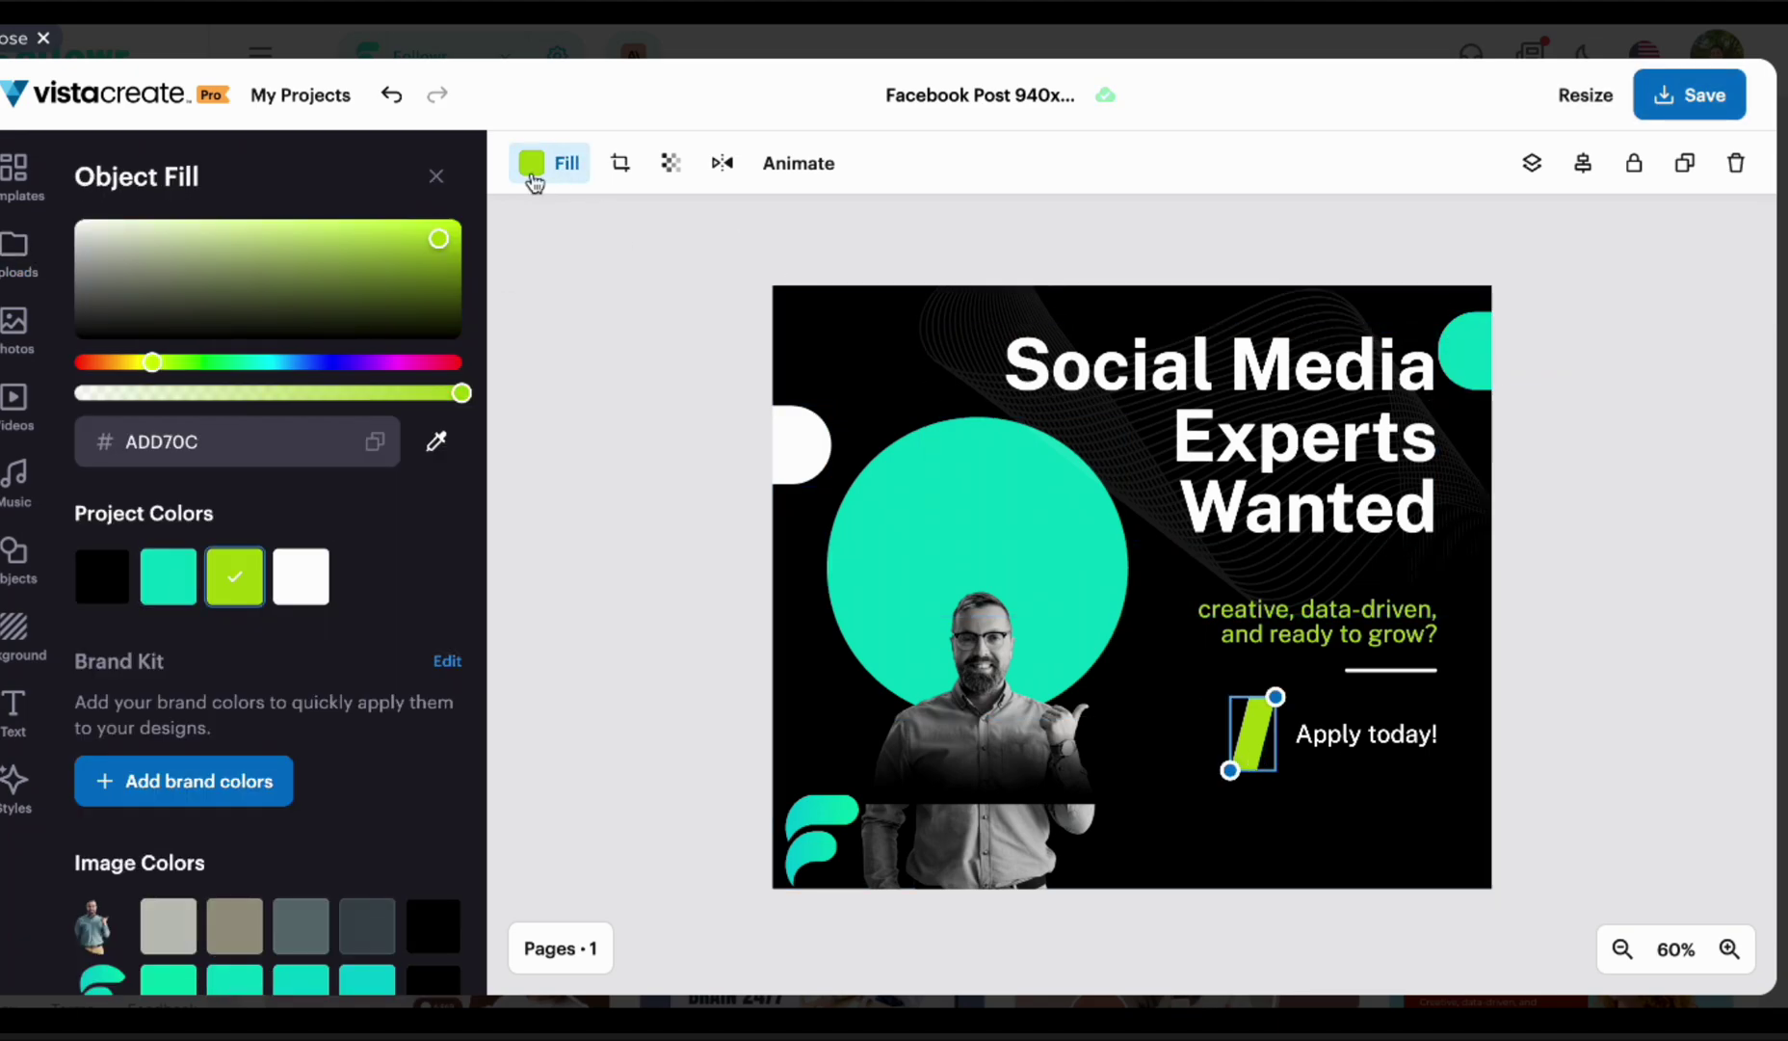
left_click(533, 165)
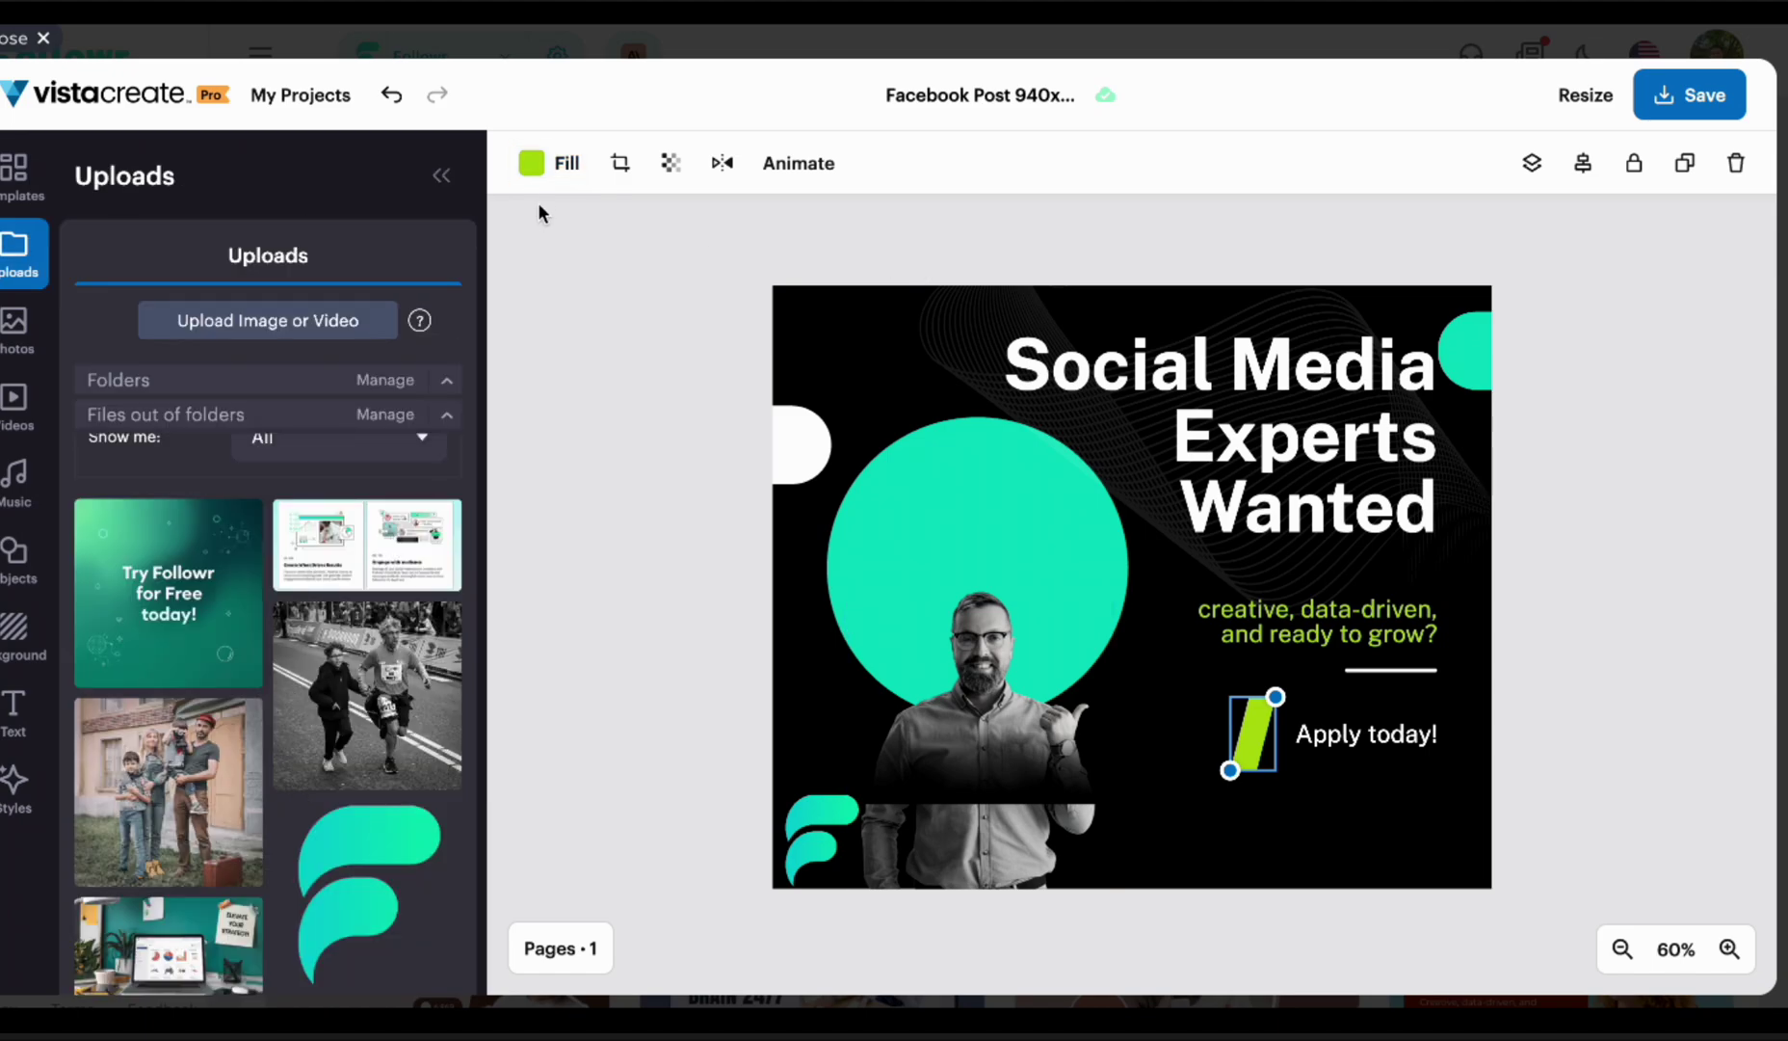
left_click(531, 166)
left_click(168, 978)
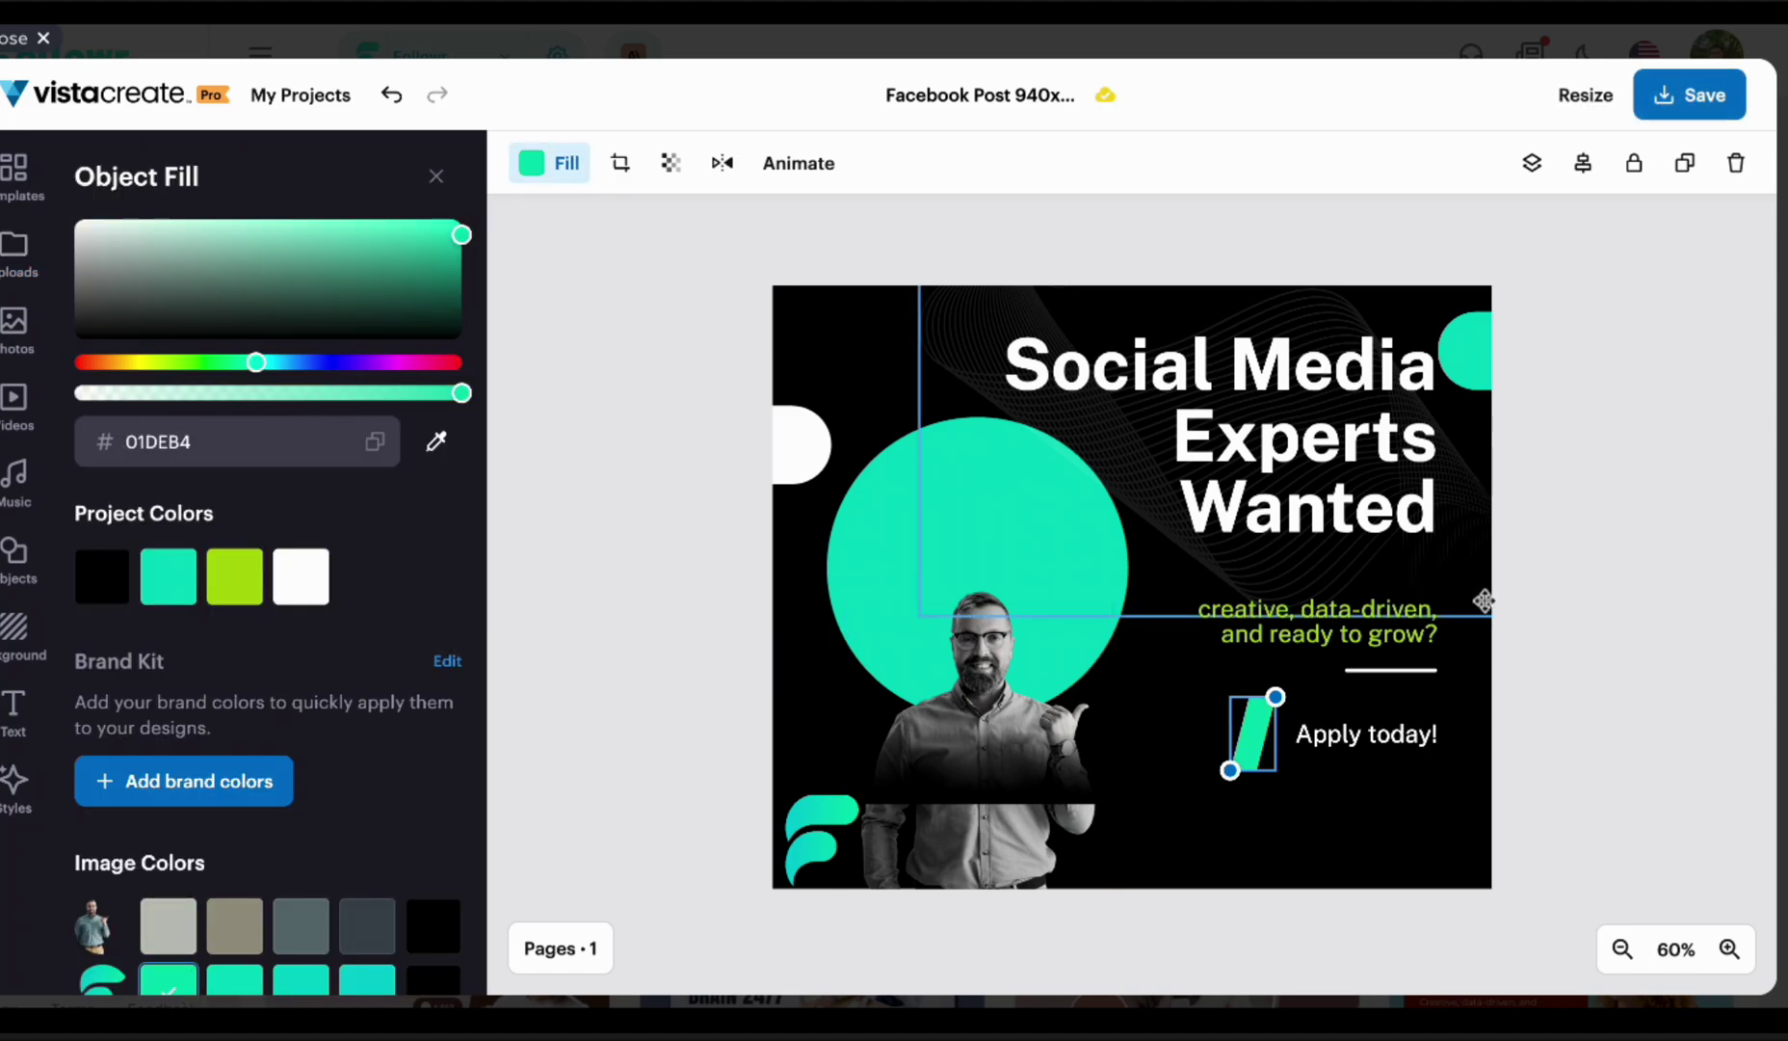
- Set the color of the "creative, data-driven, and ready to grow?" text to 01DEB4
left_click(1344, 633)
double_click(1344, 633)
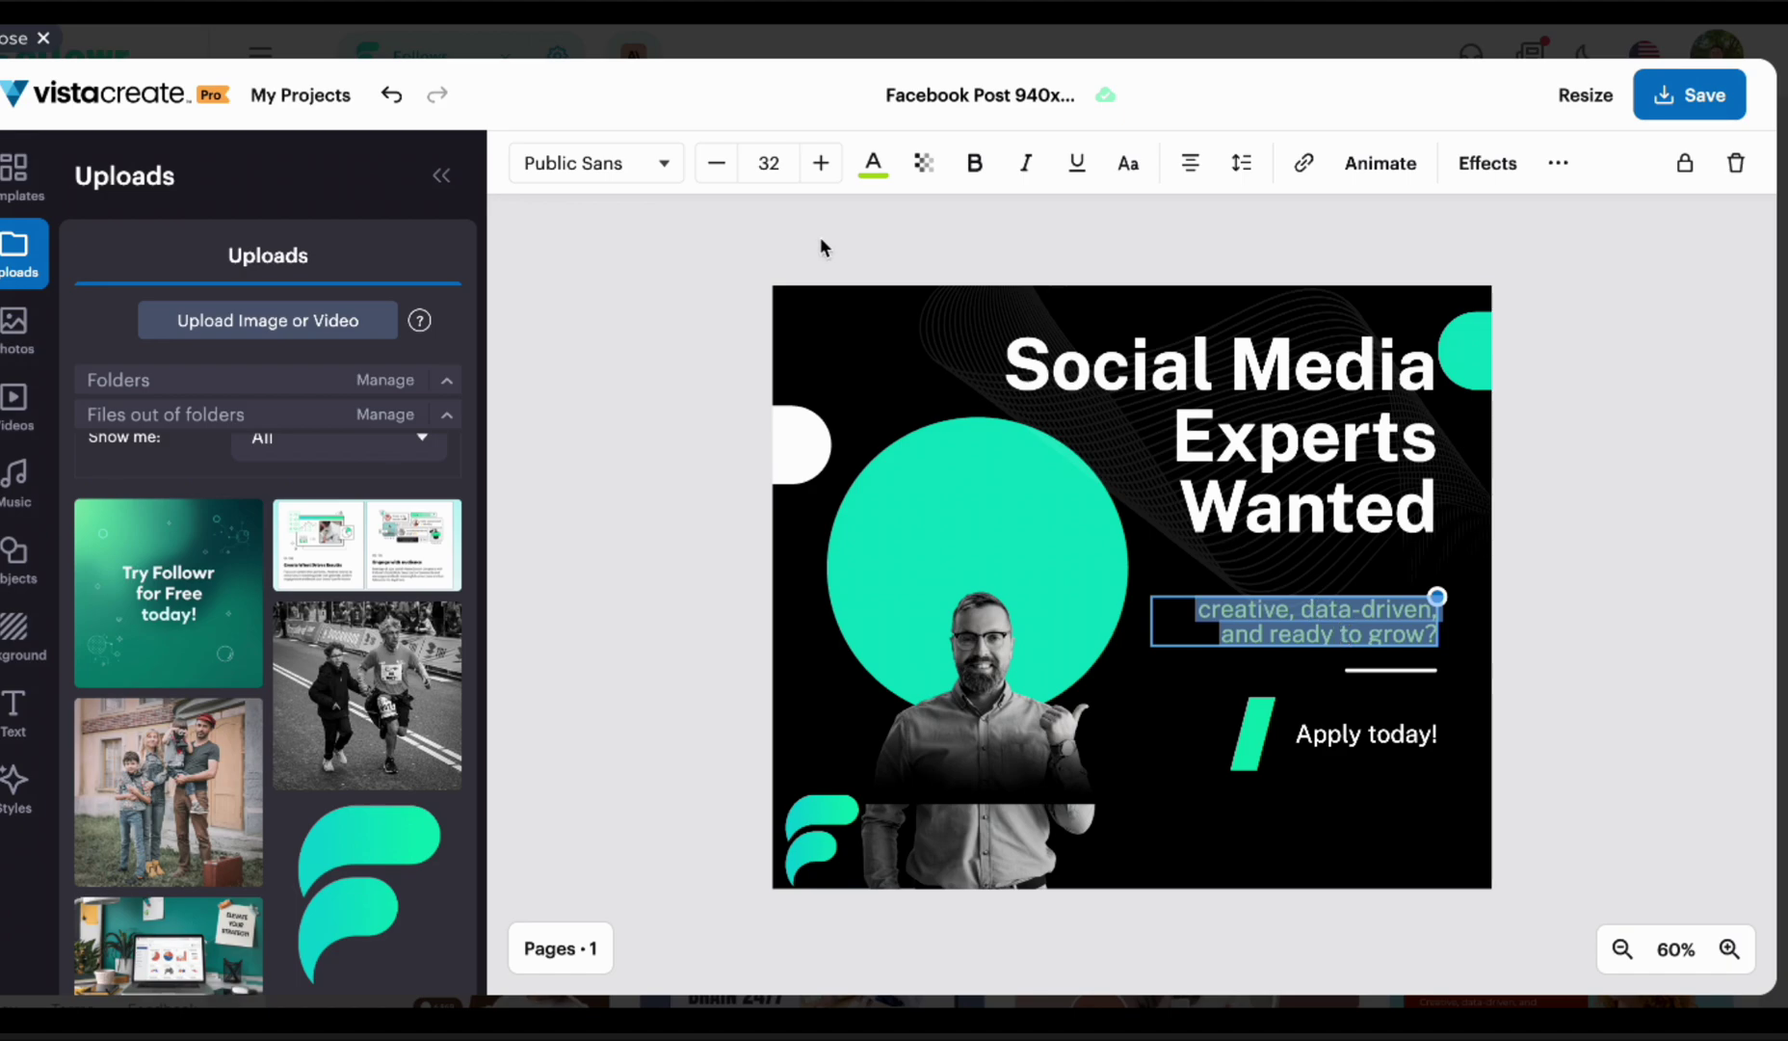
left_click(877, 166)
left_click(236, 578)
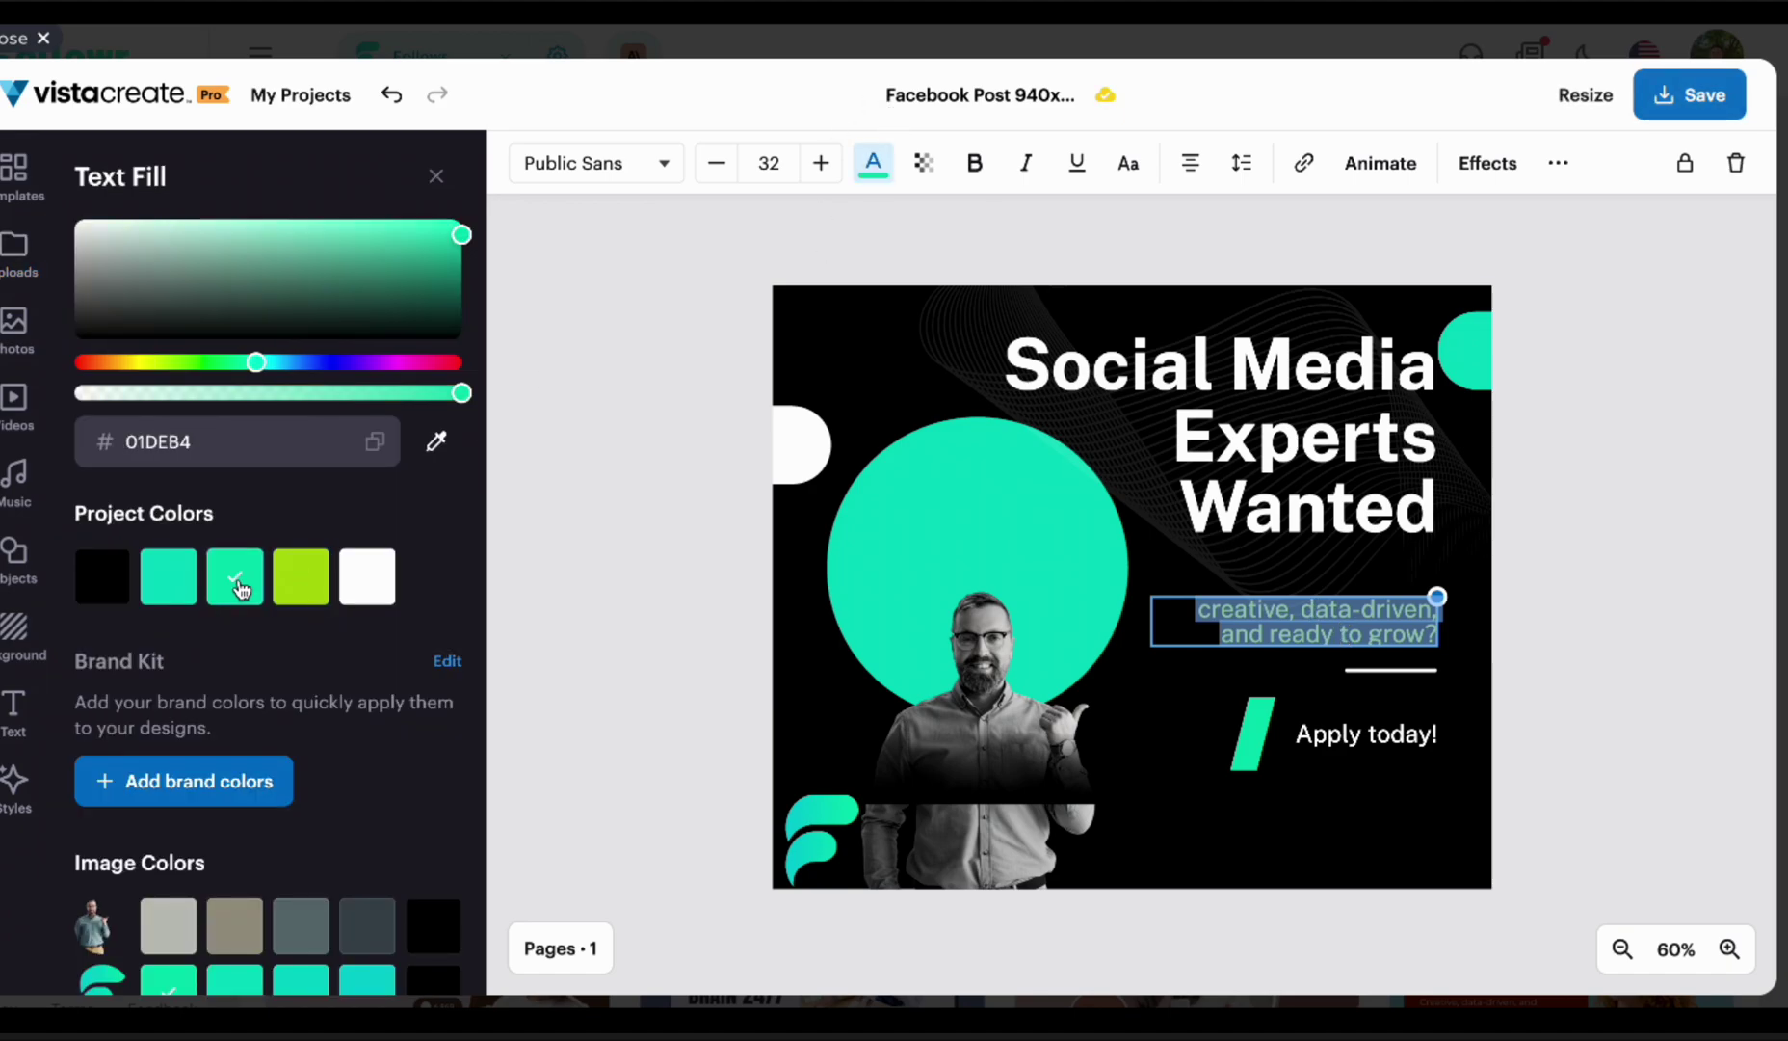
left_click(1405, 674)
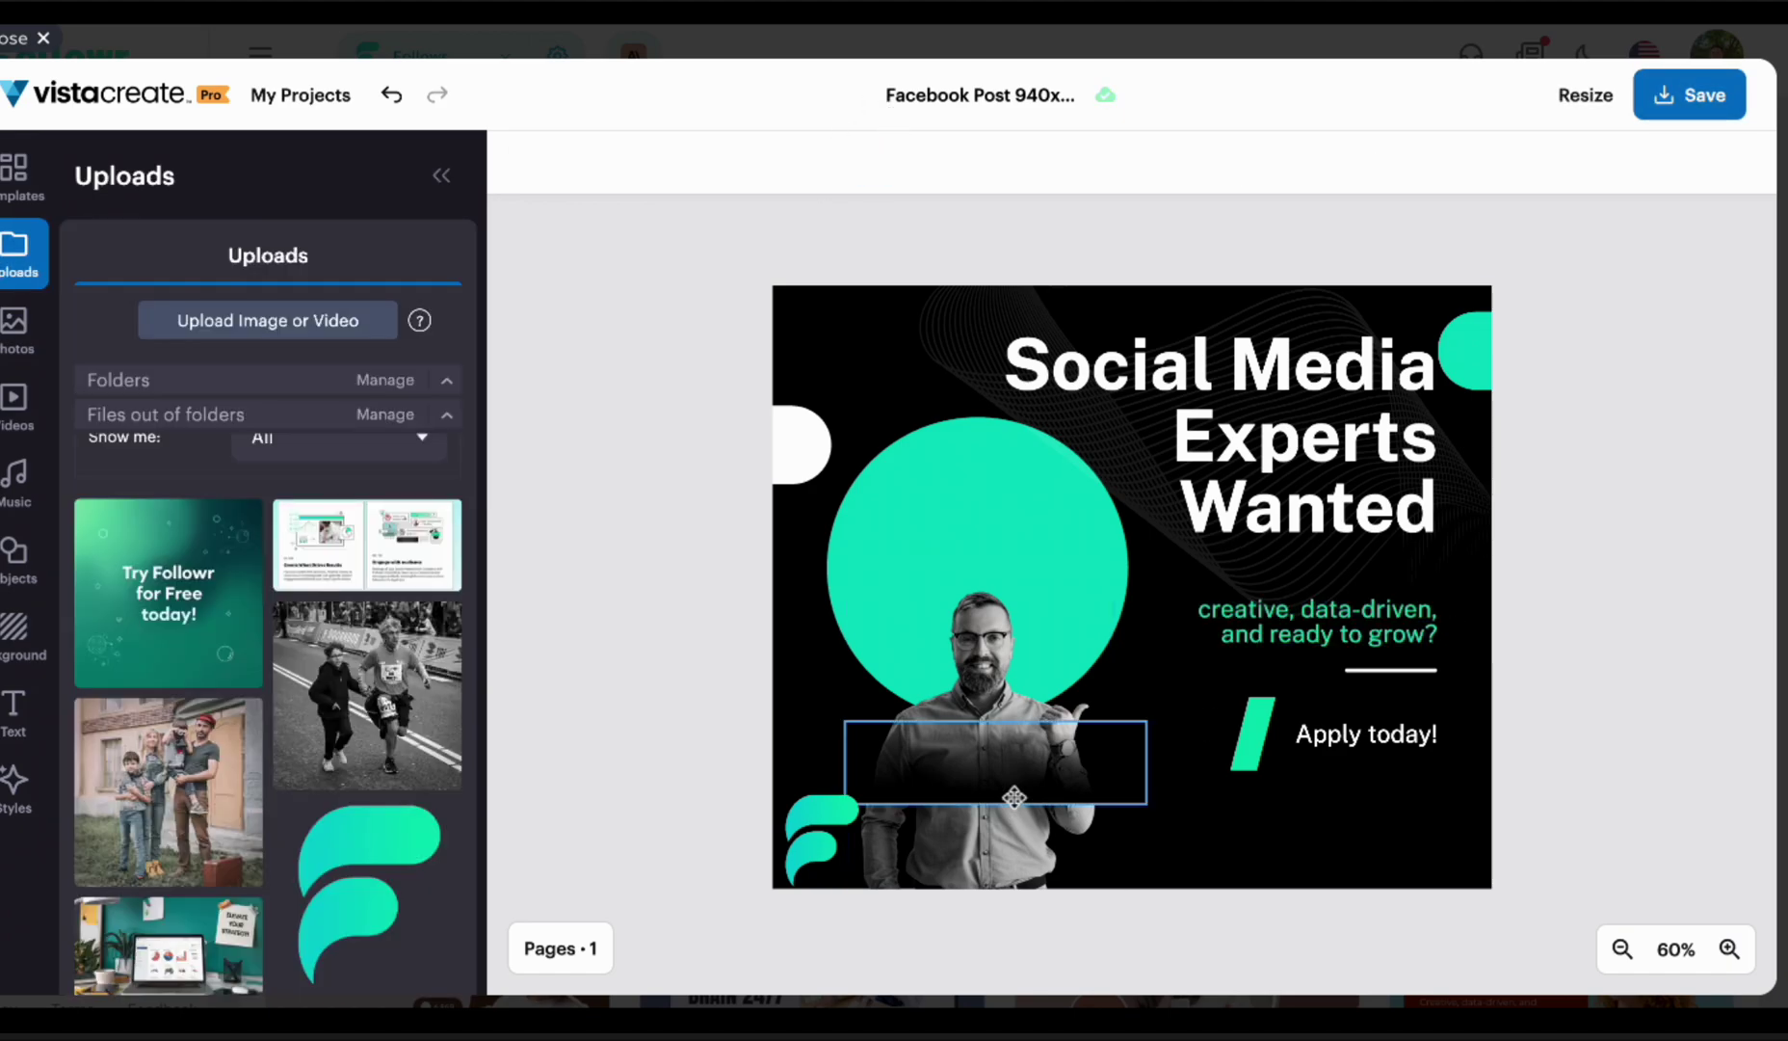
- Move the man's photo back up over the circle and save the finished design to the media library
left_click_drag(997, 701, 996, 547)
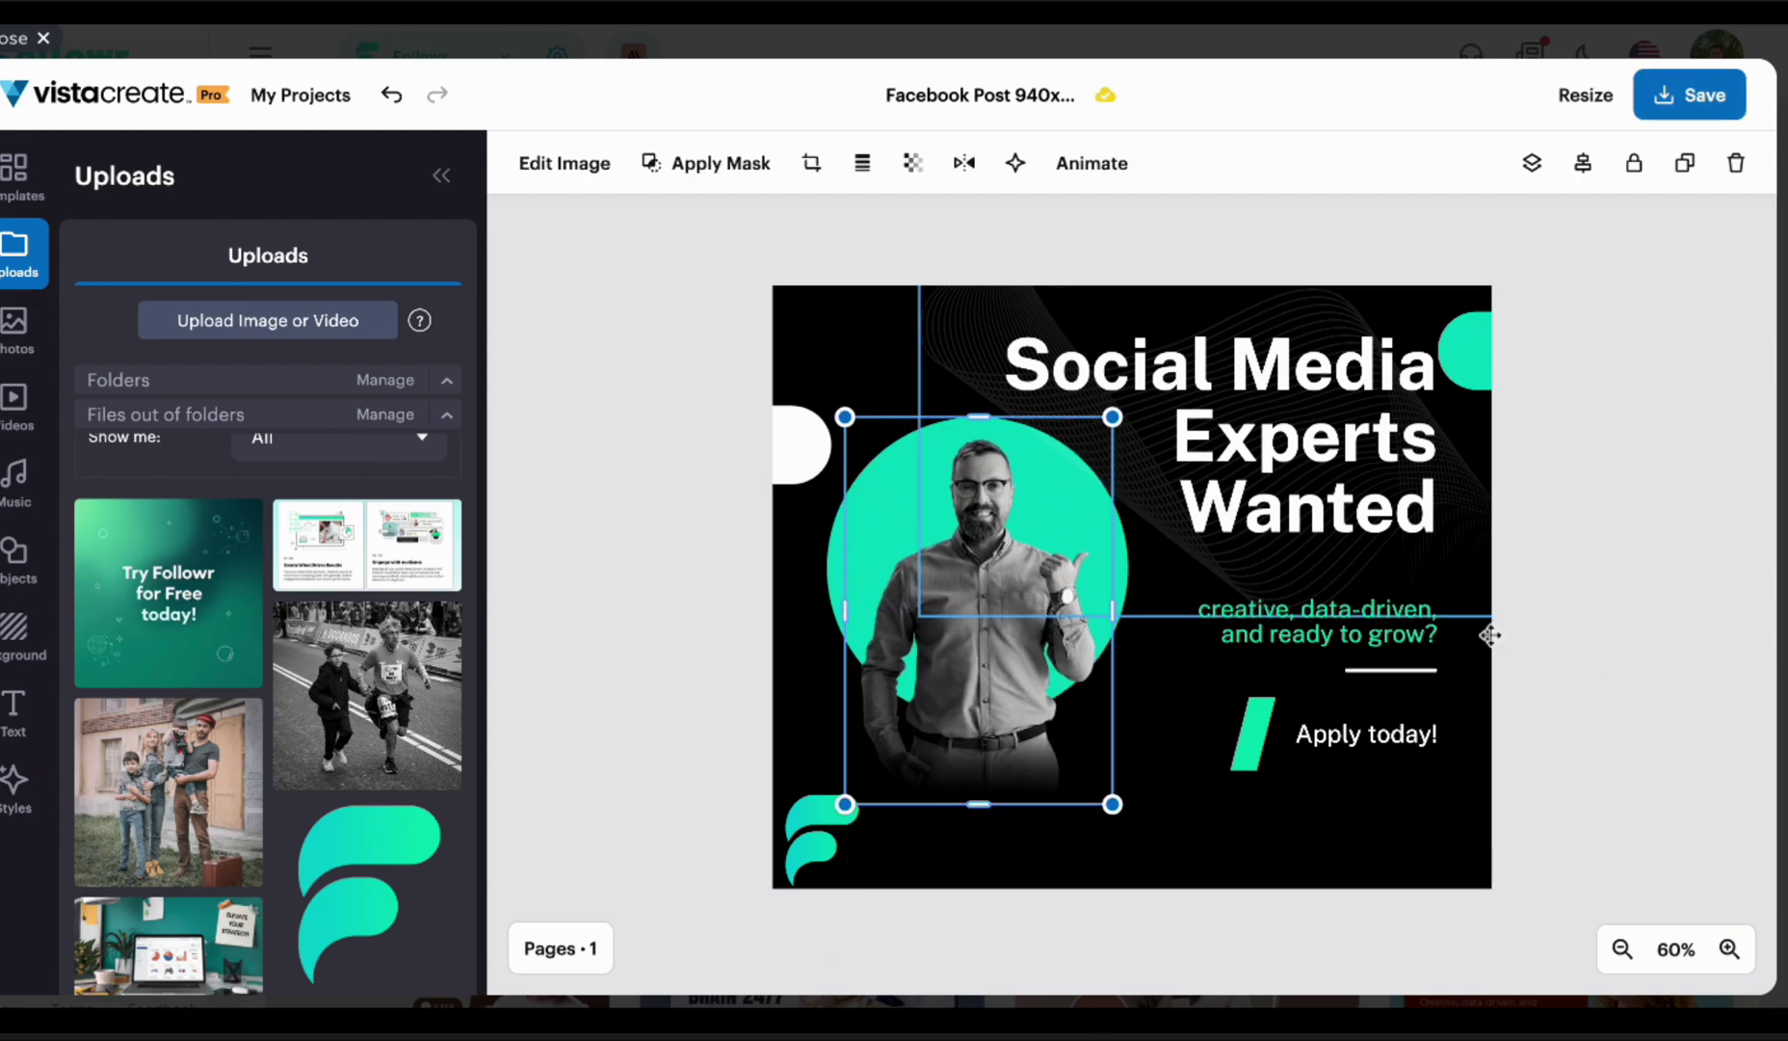
left_click(1593, 672)
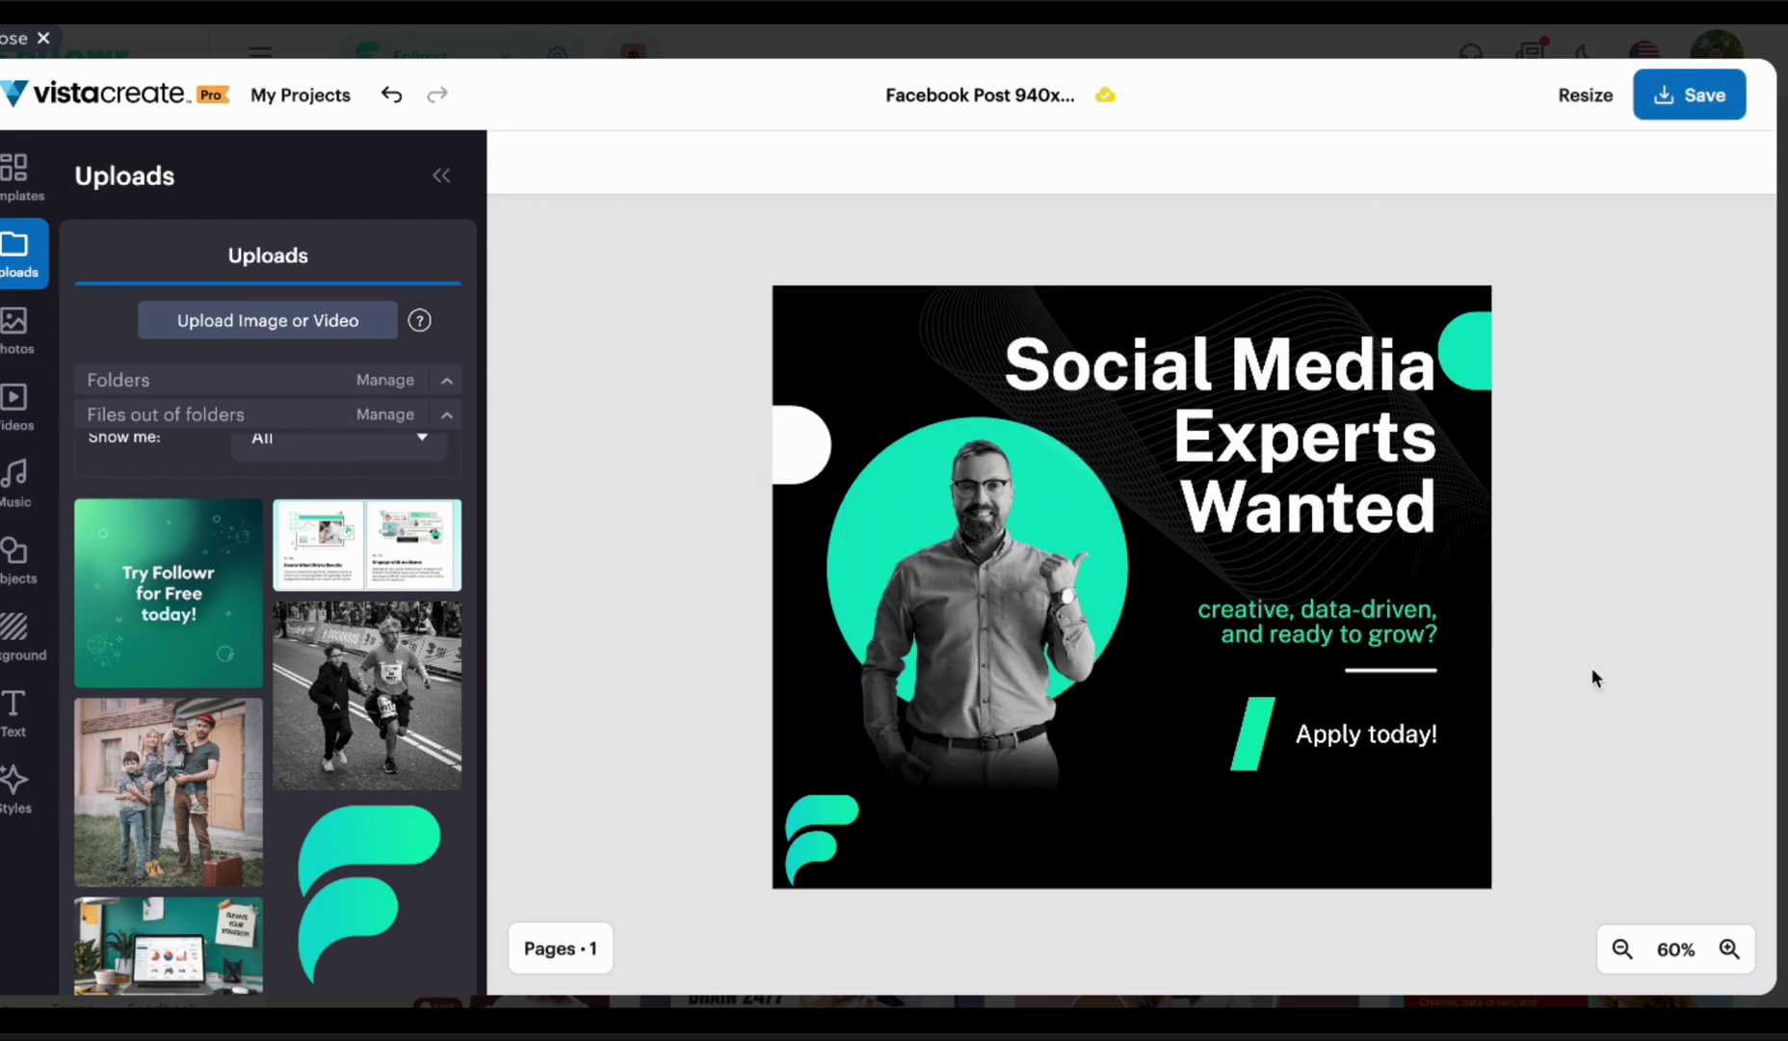
left_click(1686, 96)
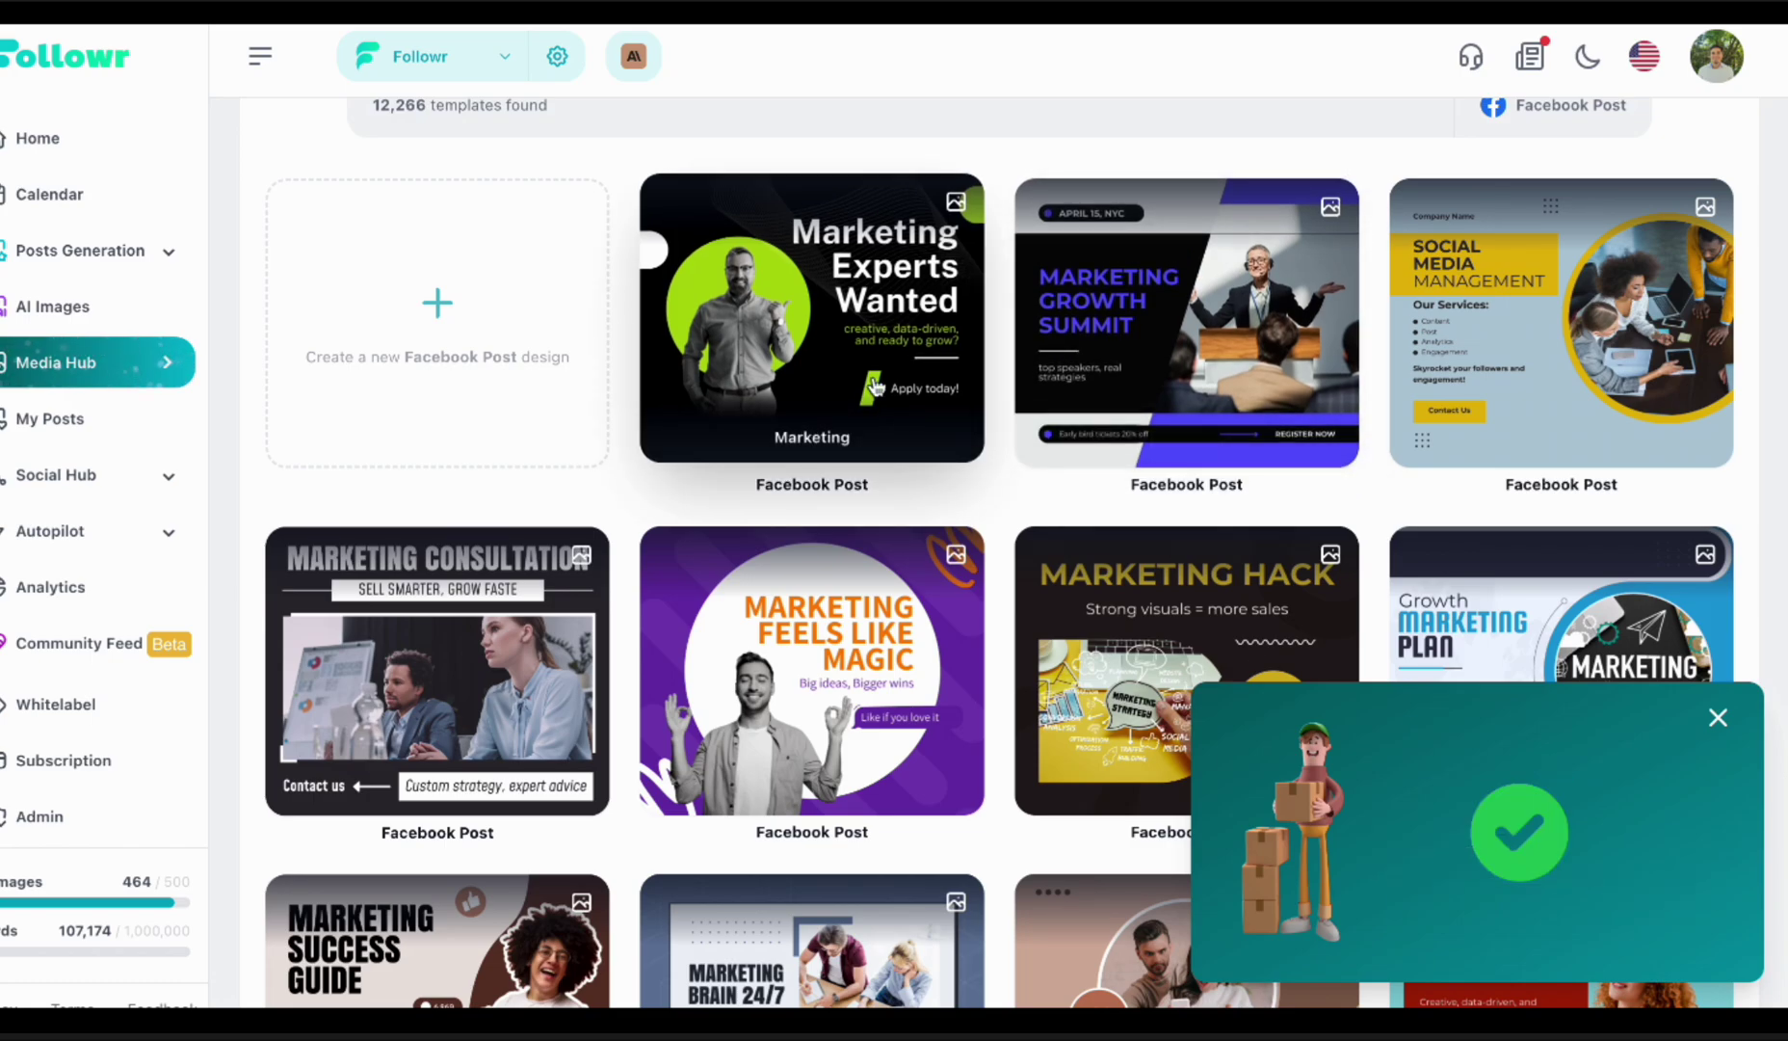
scroll(874, 387, "up", 4)
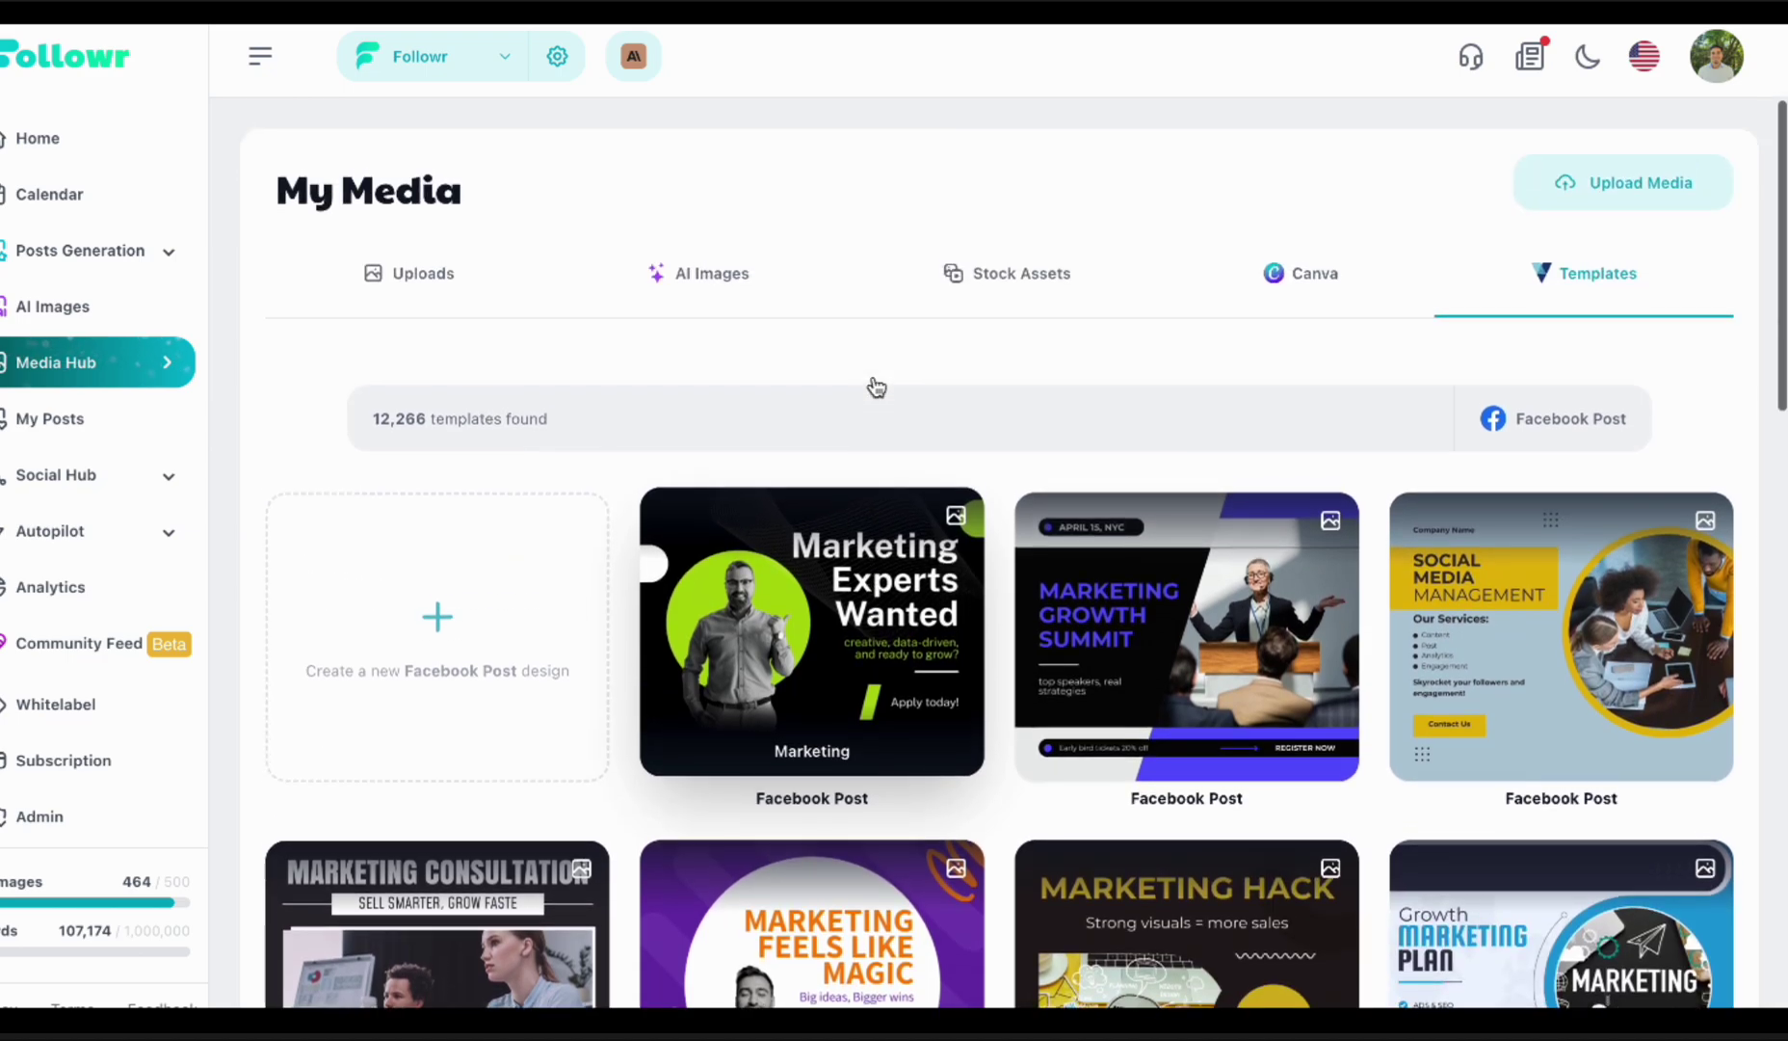
- Preview the newly saved "Social Media Experts Wanted" design among the uploaded media, and close the preview
left_click(397, 284)
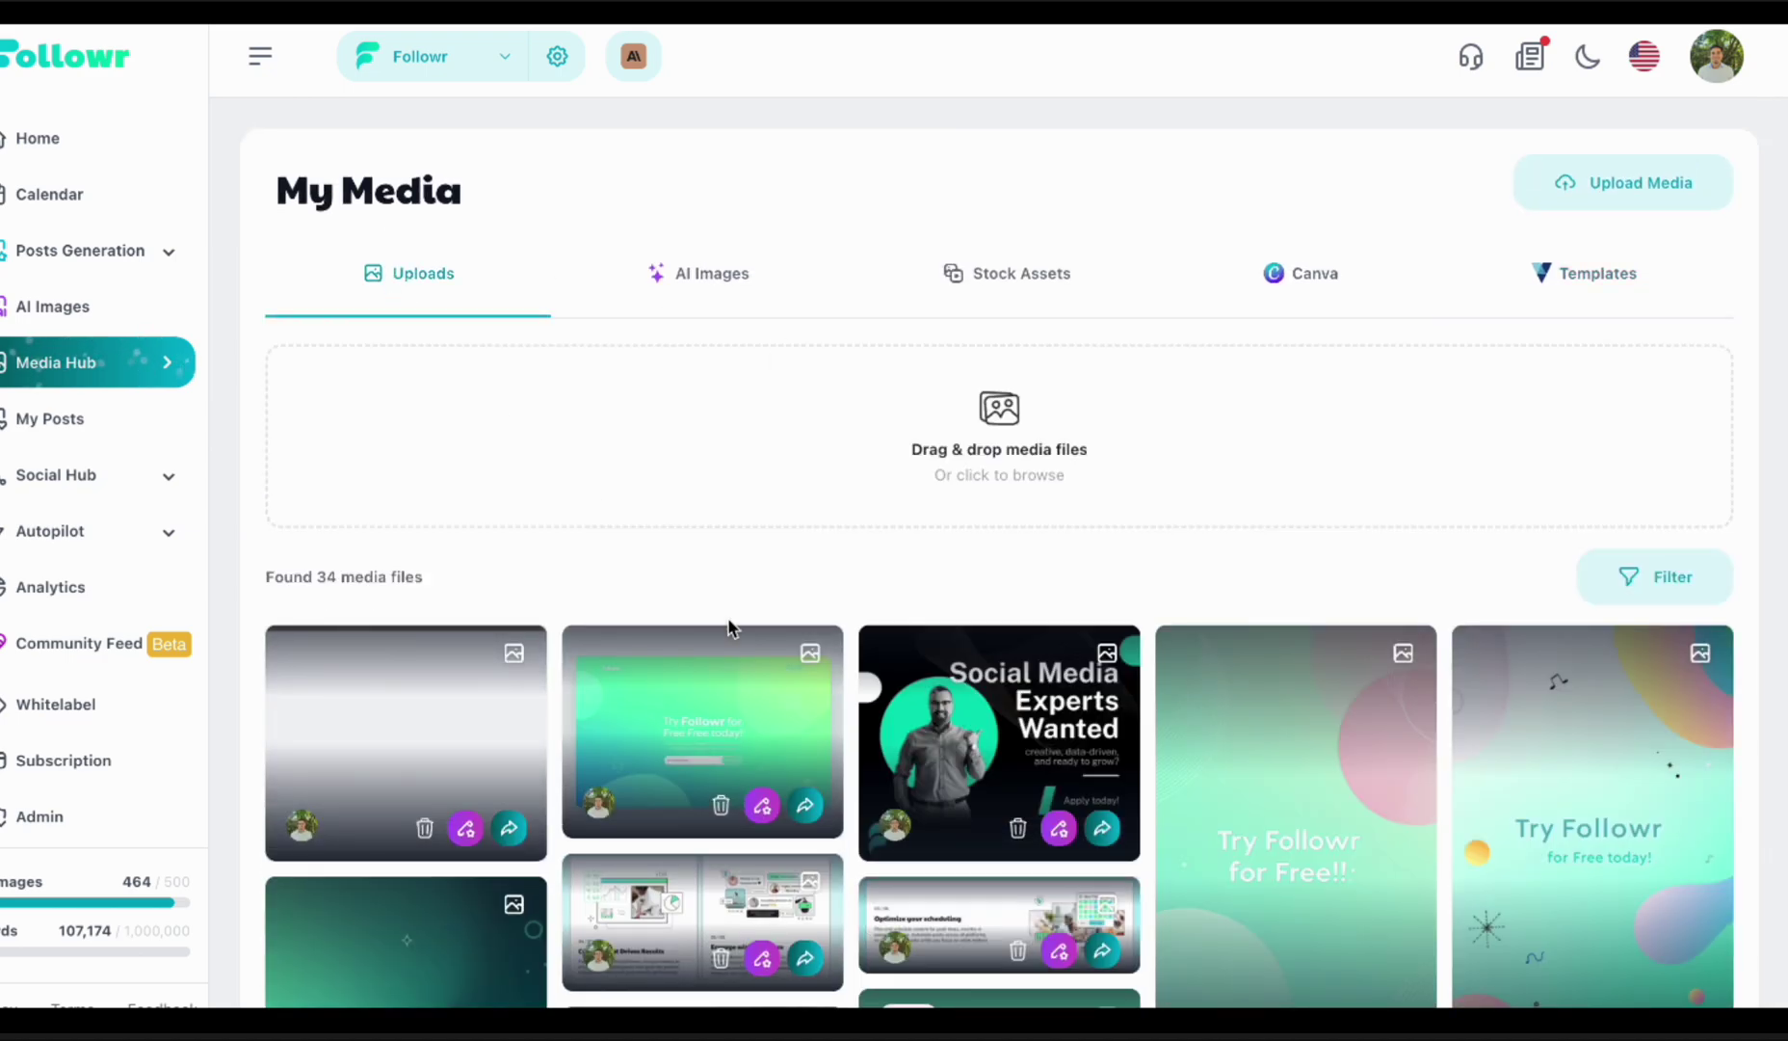
left_click(476, 713)
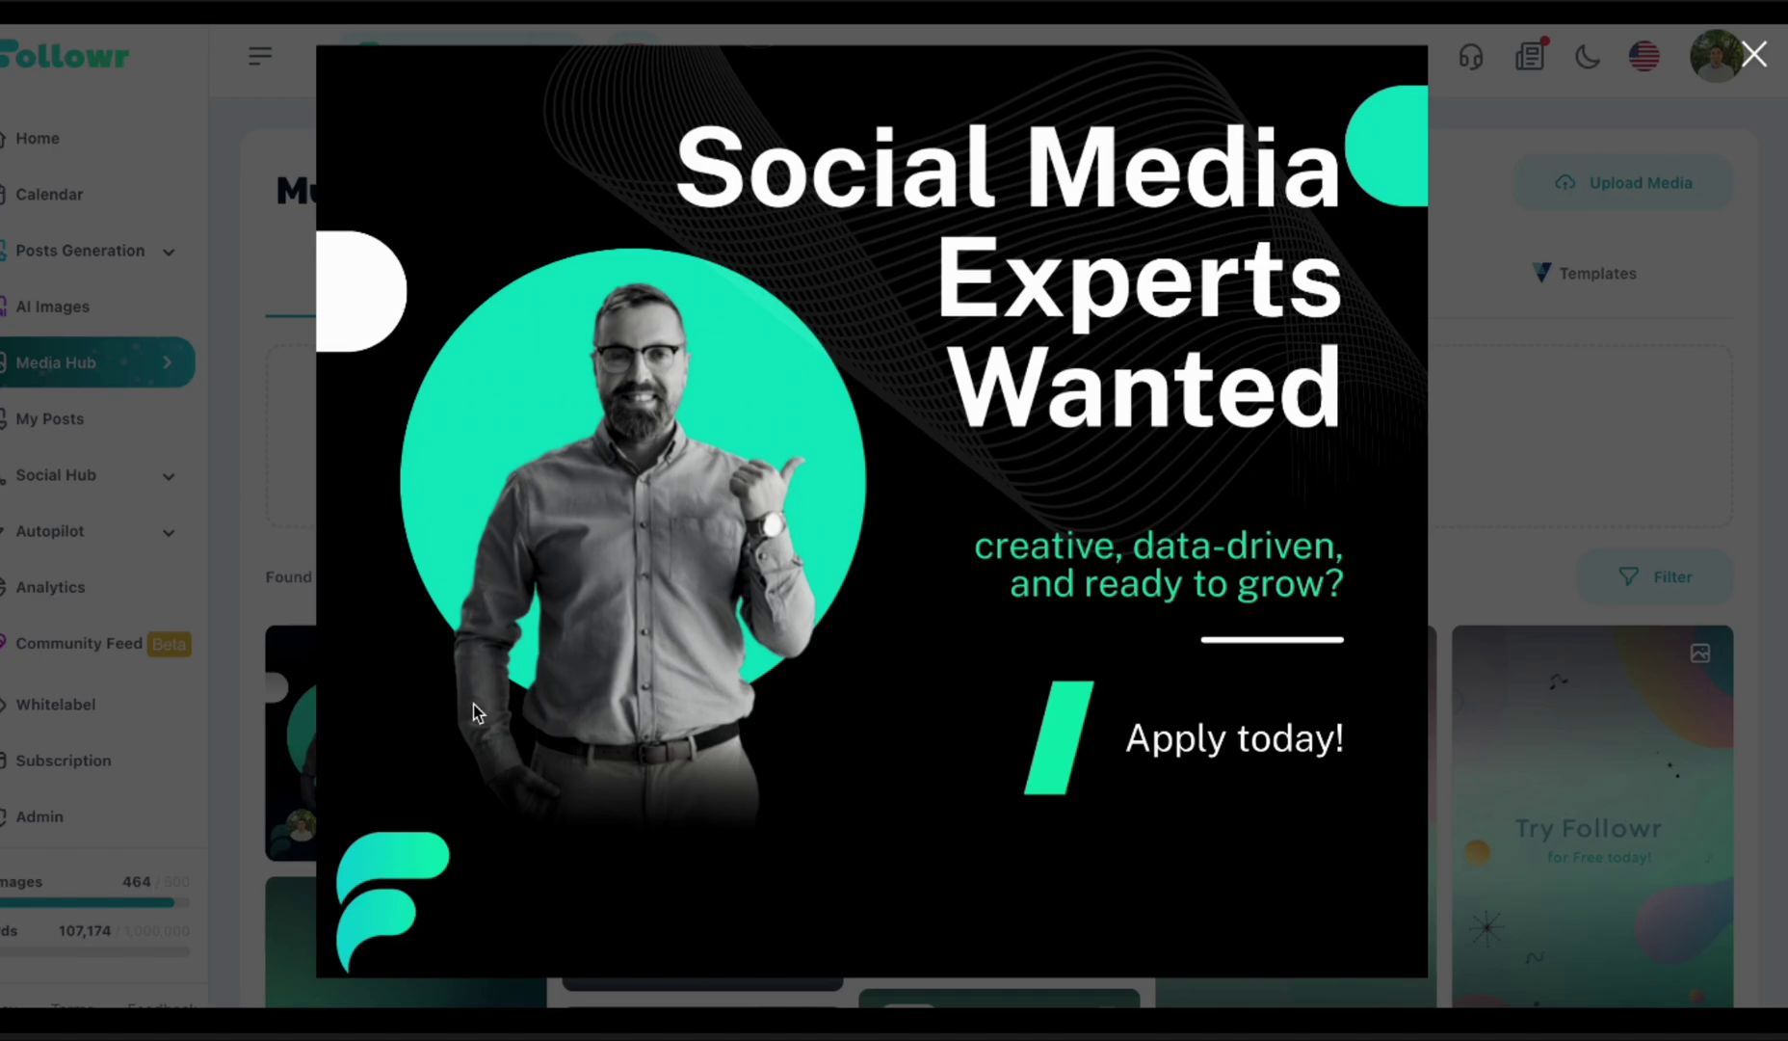
left_click(1188, 394)
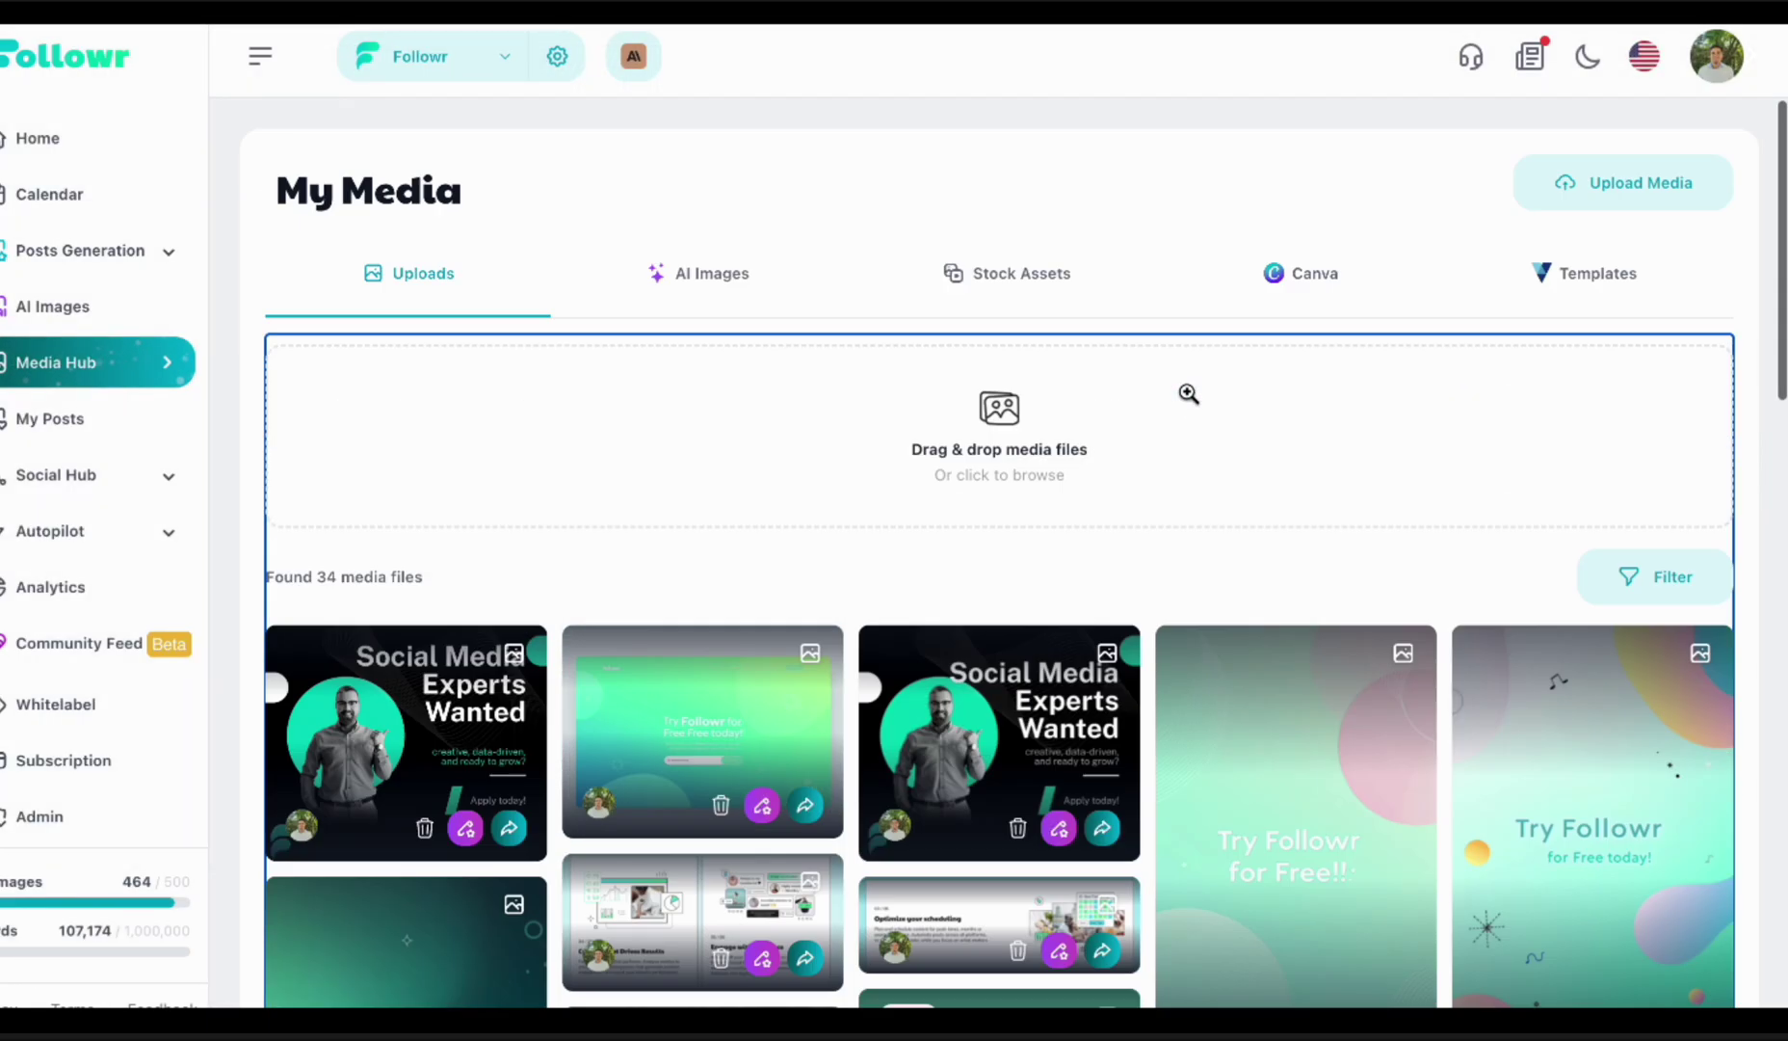
- Browse the connected Canva designs available in the Media Hub
left_click(1302, 284)
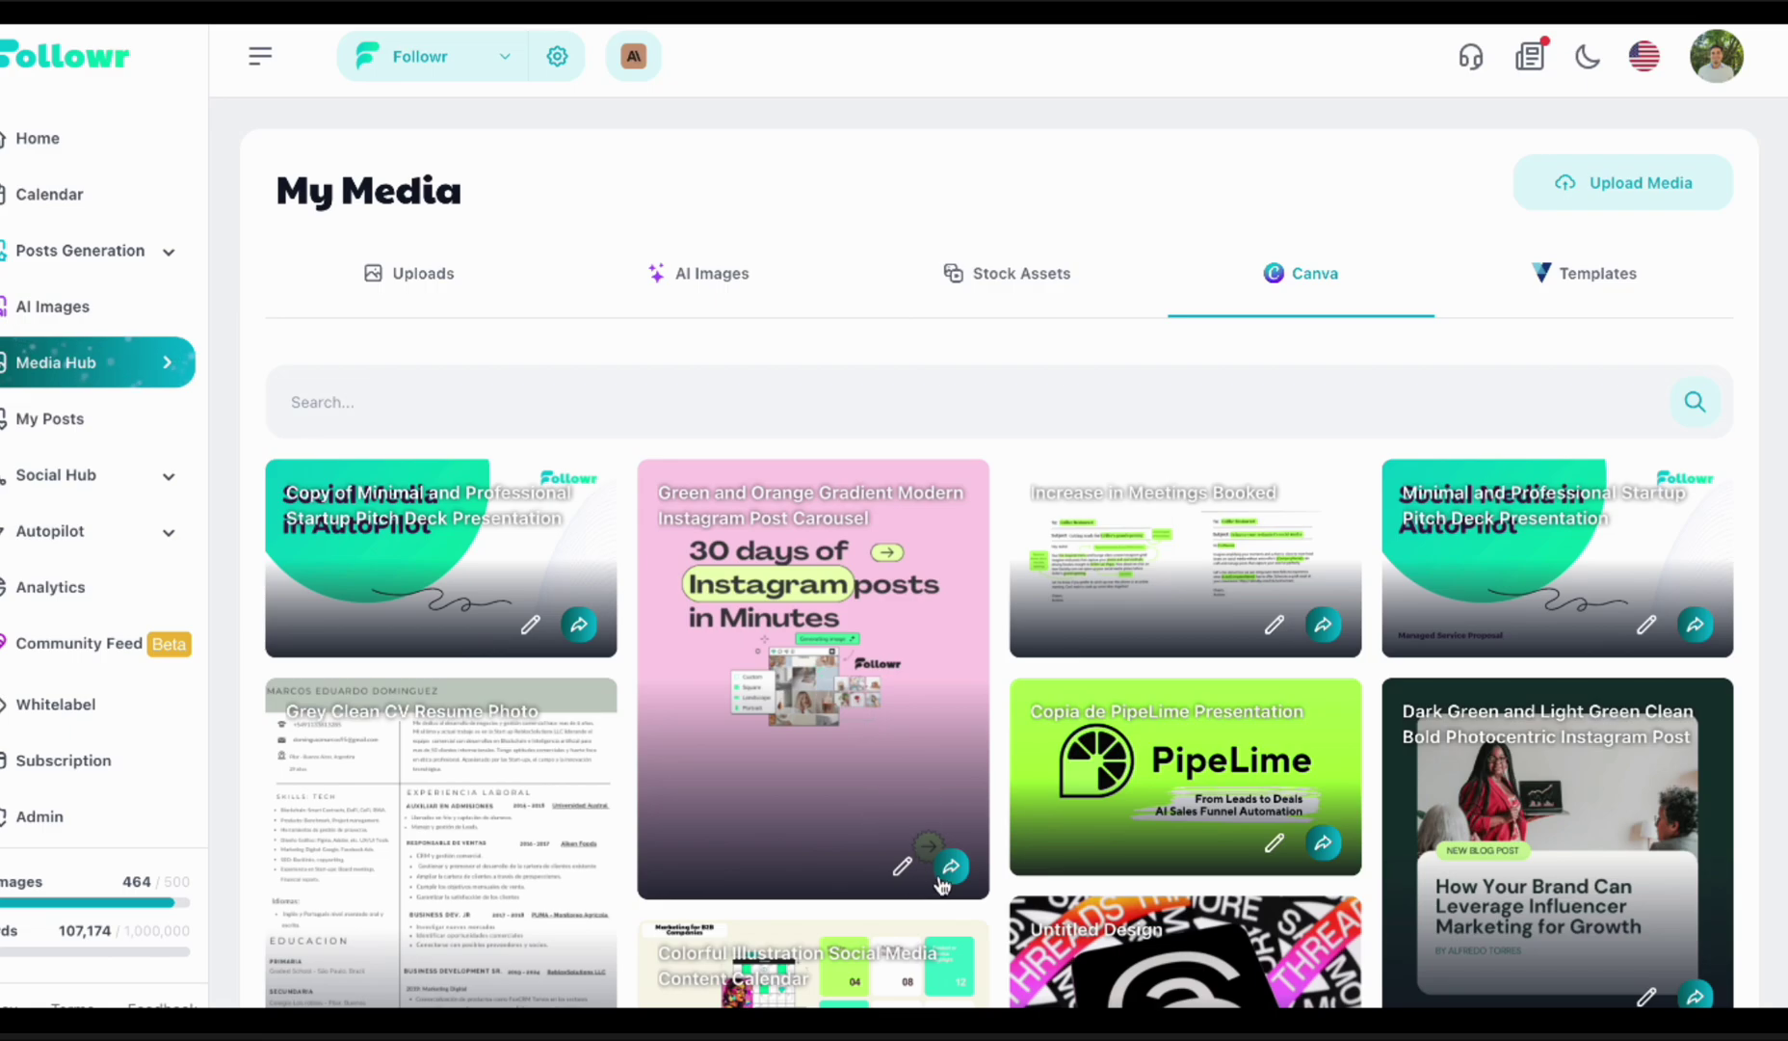
scroll(964, 674, "down", 15)
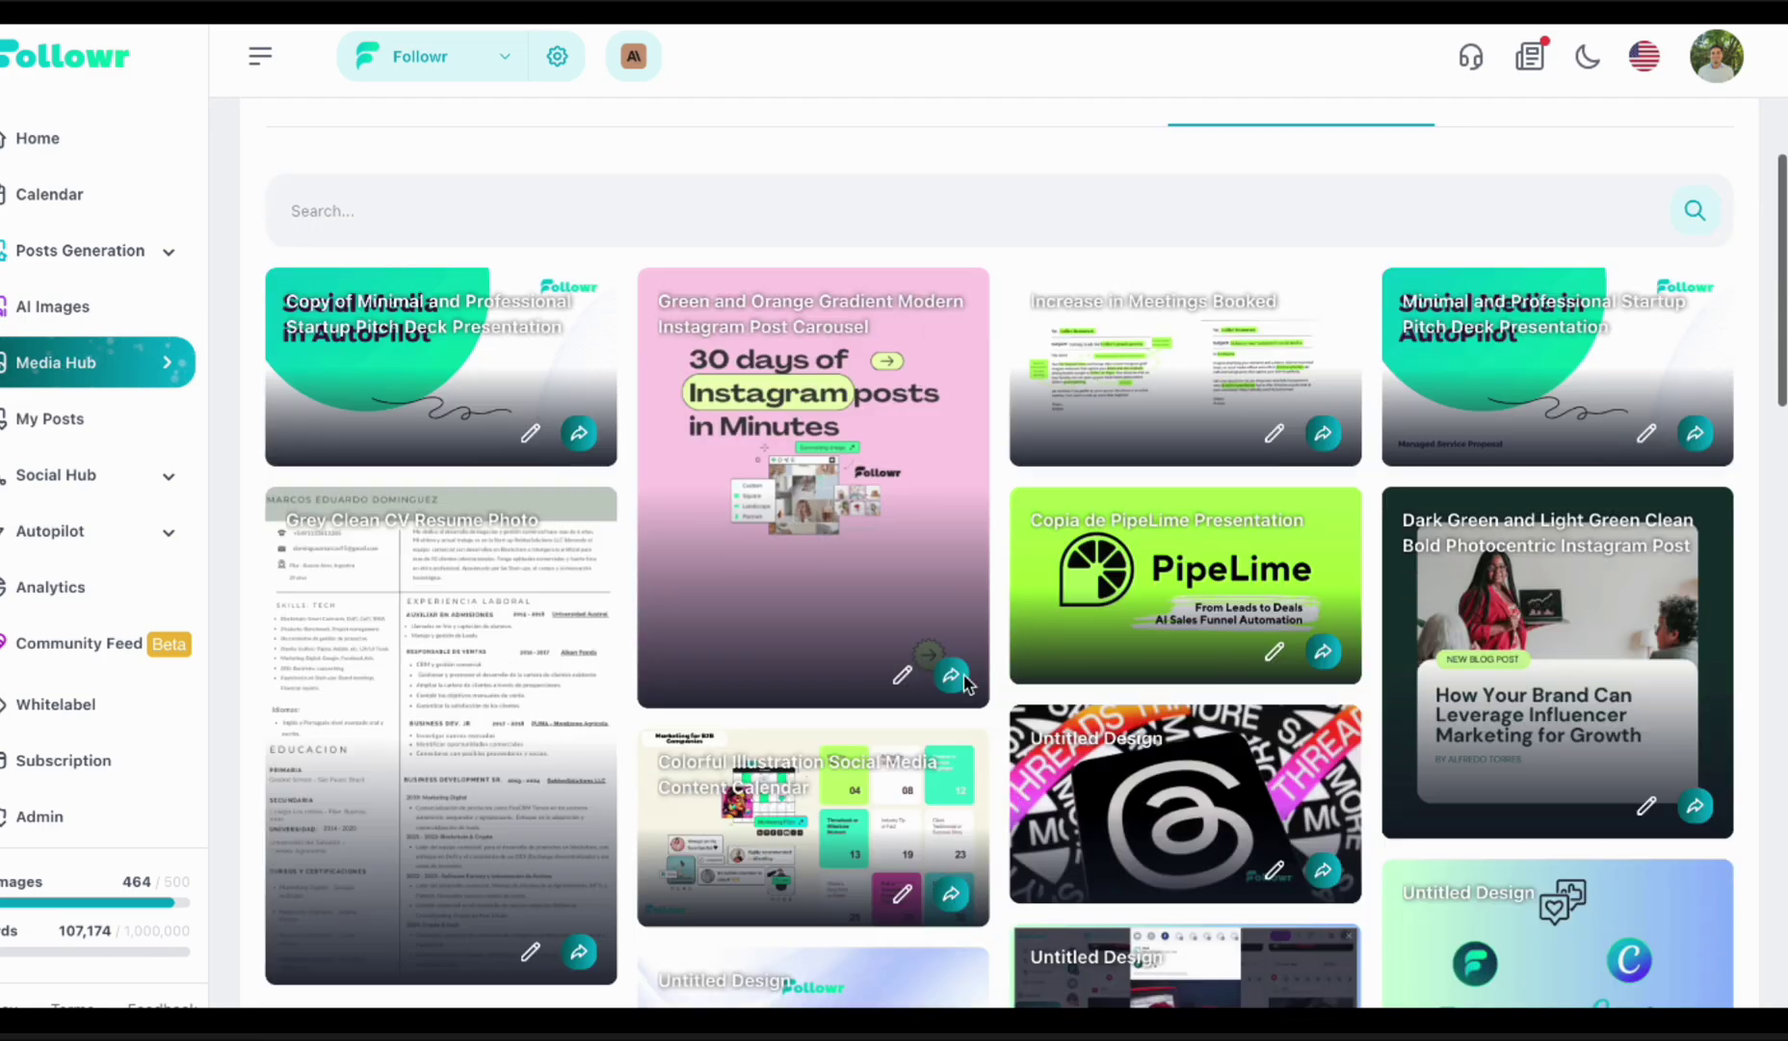
scroll(964, 674, "up", 15)
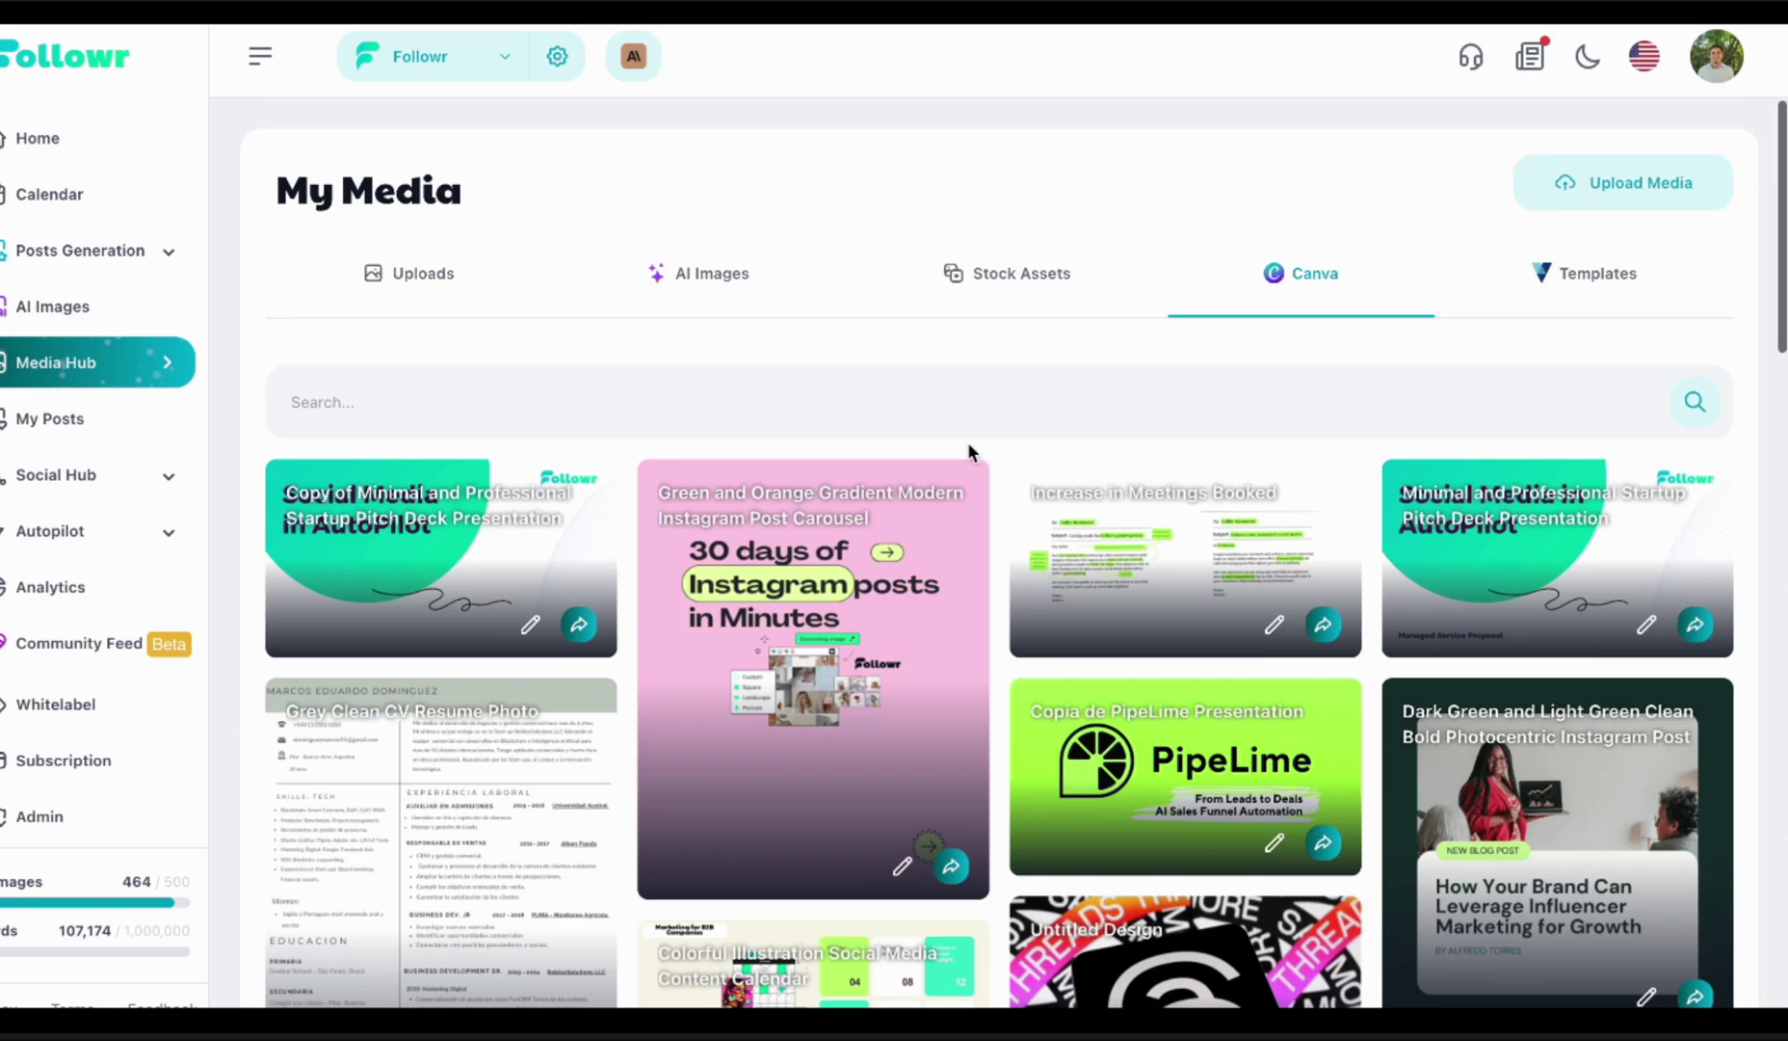
- Search the stock assets for "social media managers" across all media types and orientations
left_click(989, 276)
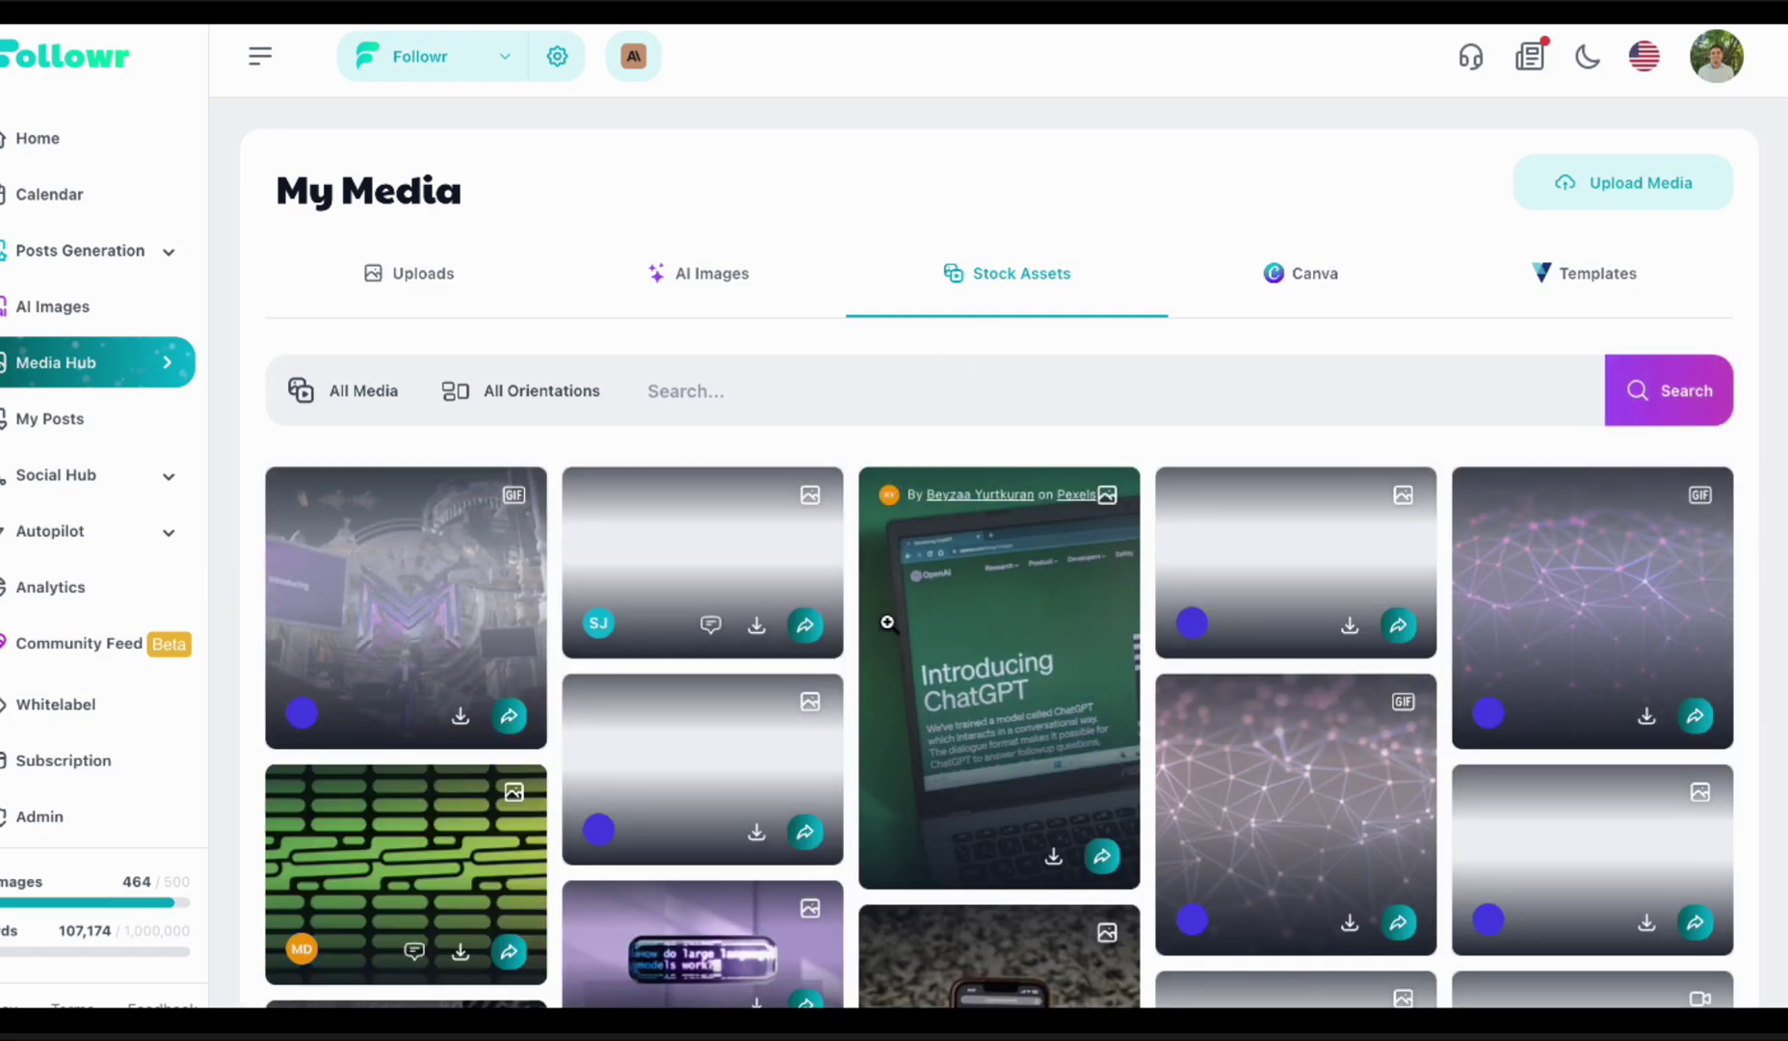
scroll(888, 622, "down", 1)
left_click(910, 355)
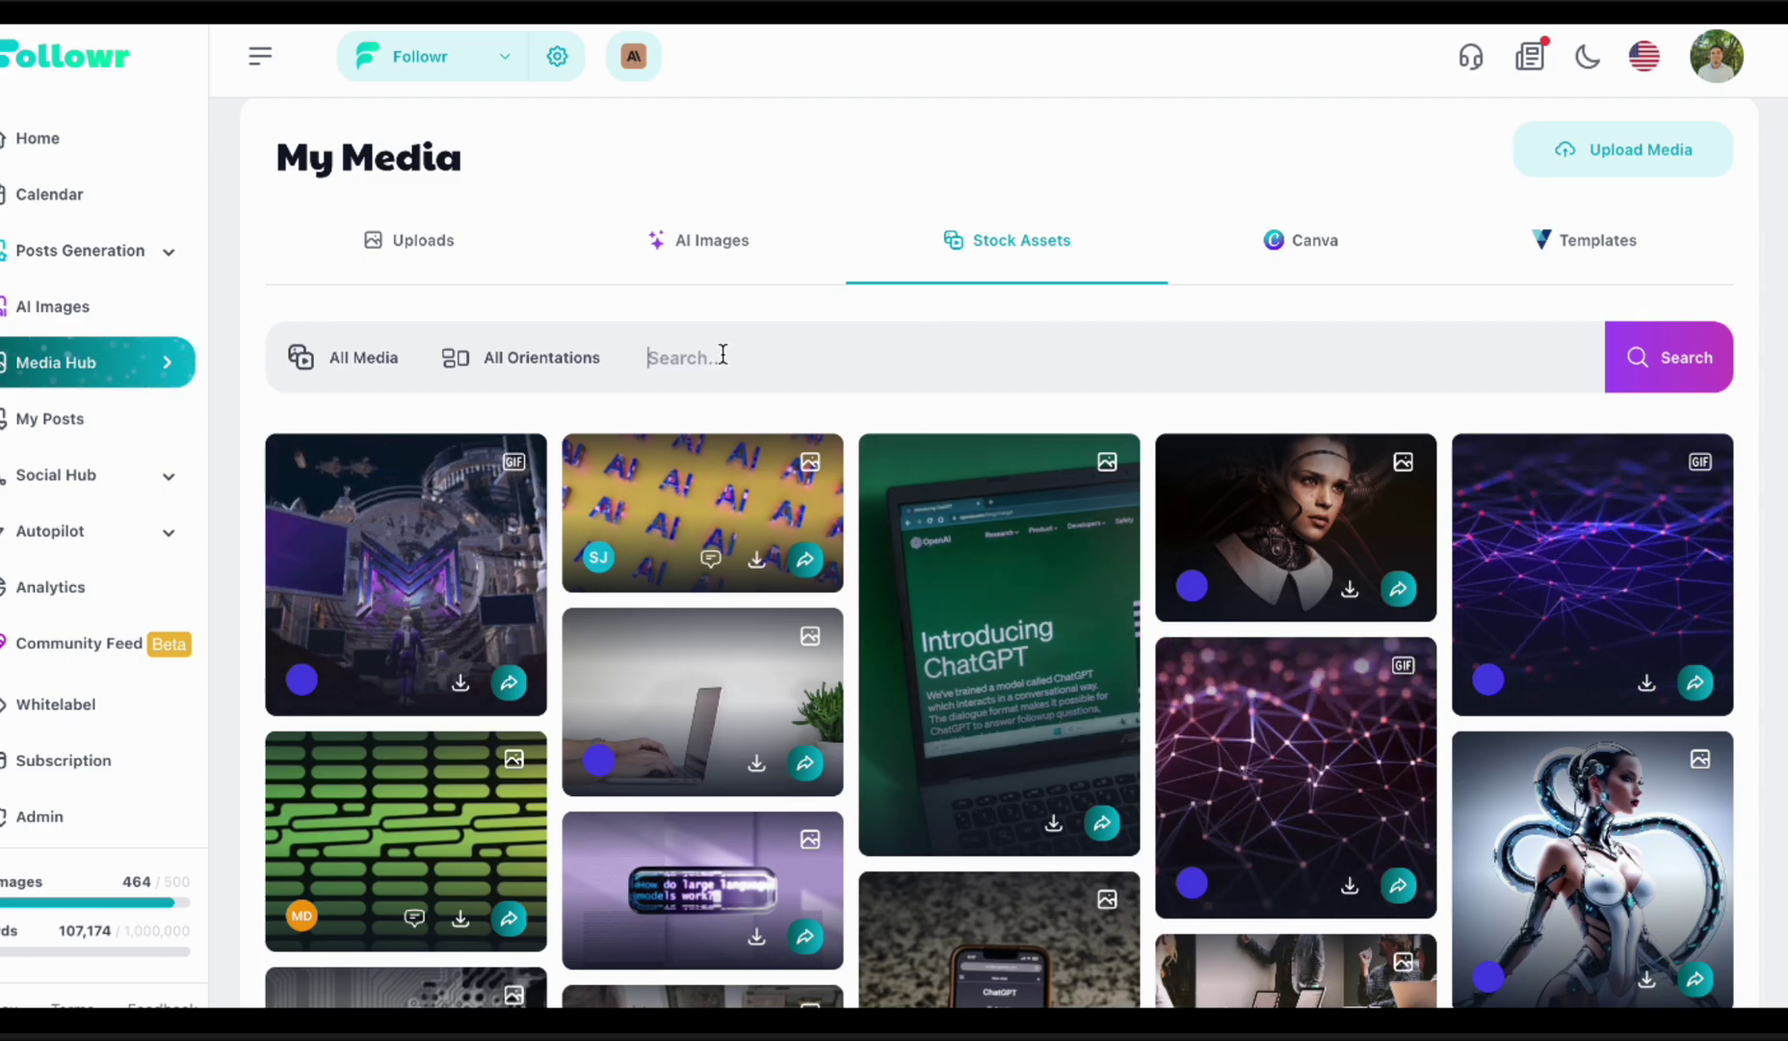
type("social media managers")
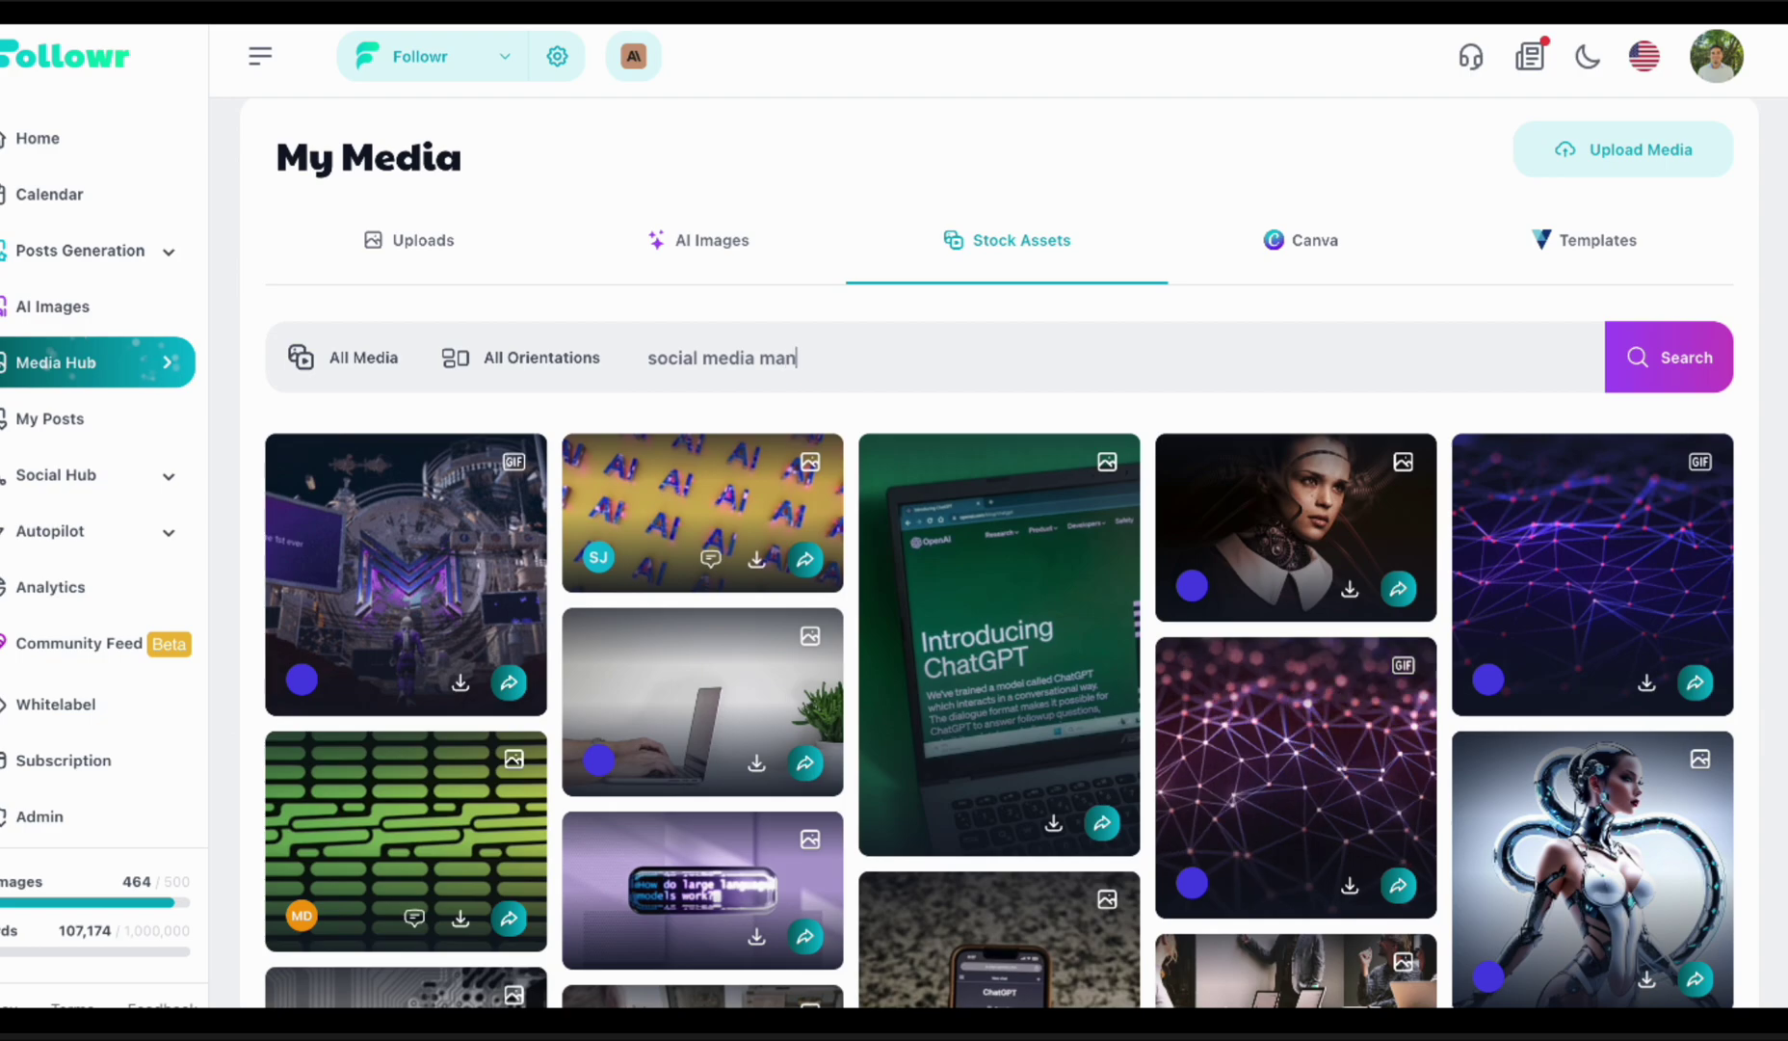
key("Return")
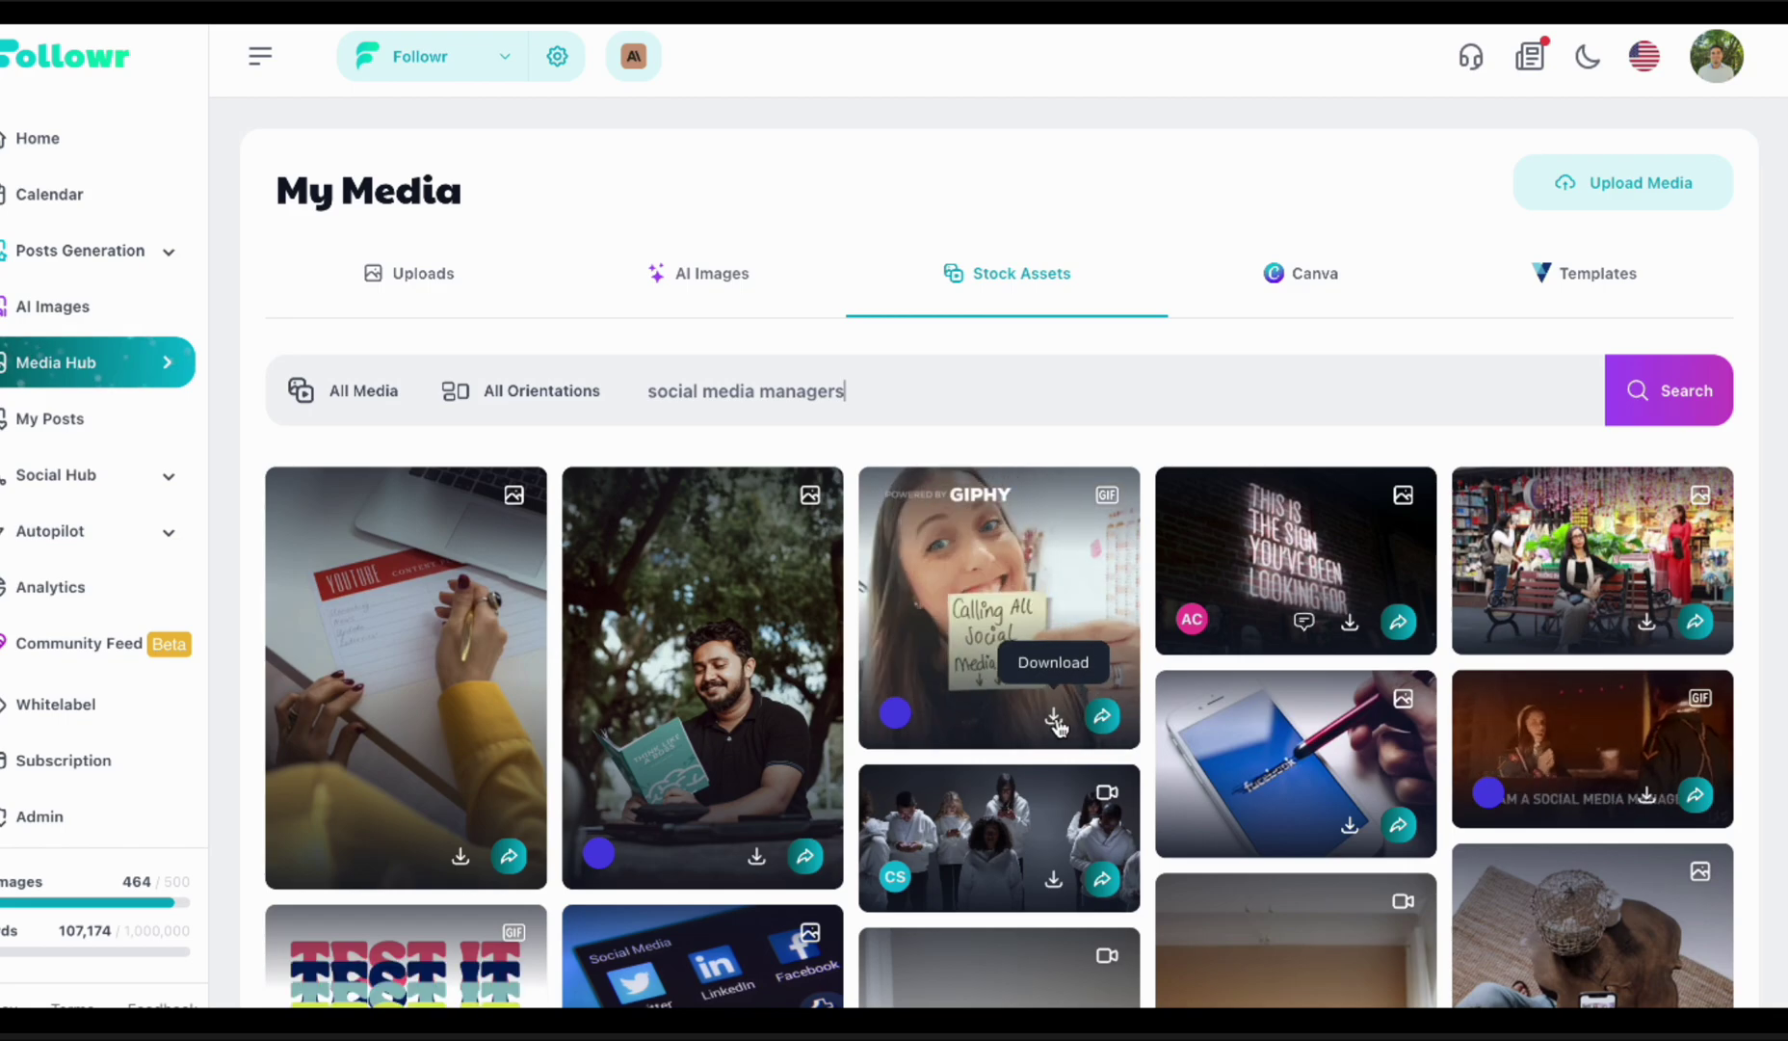
- Download the GIPHY clip of the woman holding a "Calling All Social Media" note into the media library
left_click(1055, 717)
scroll(1057, 721, "down", 3)
scroll(1057, 718, "down", 3)
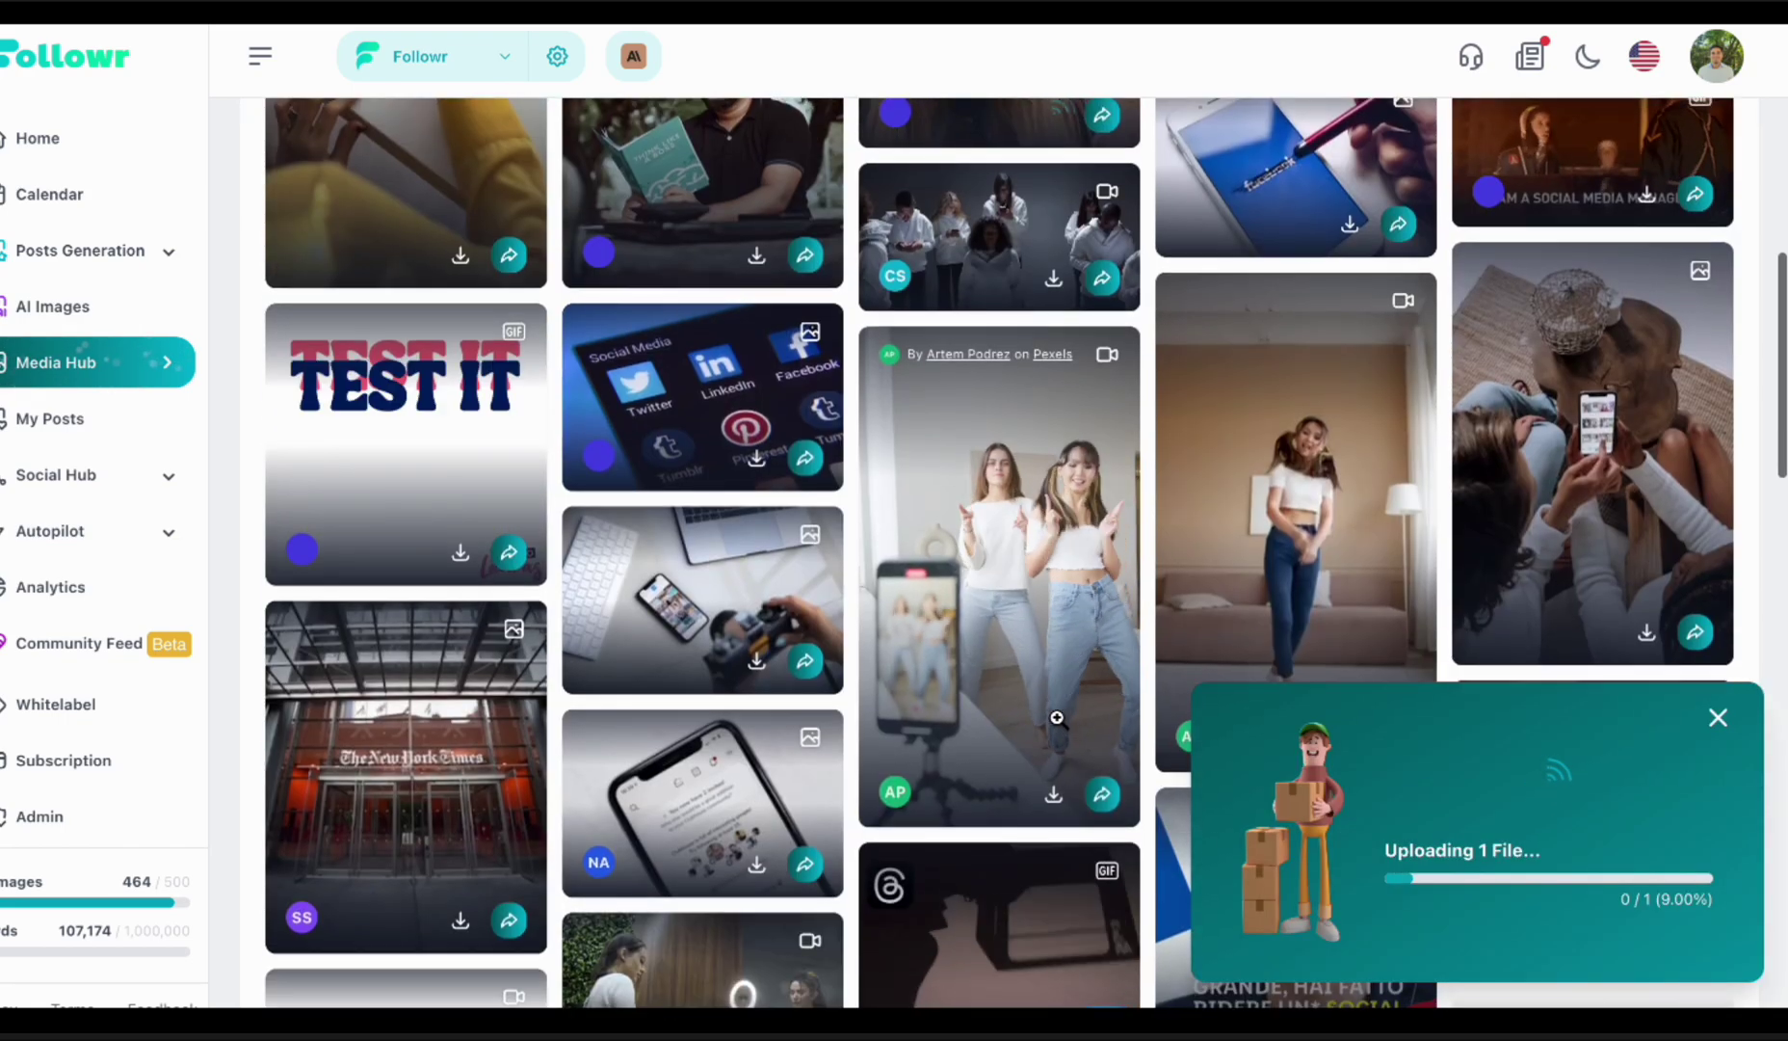